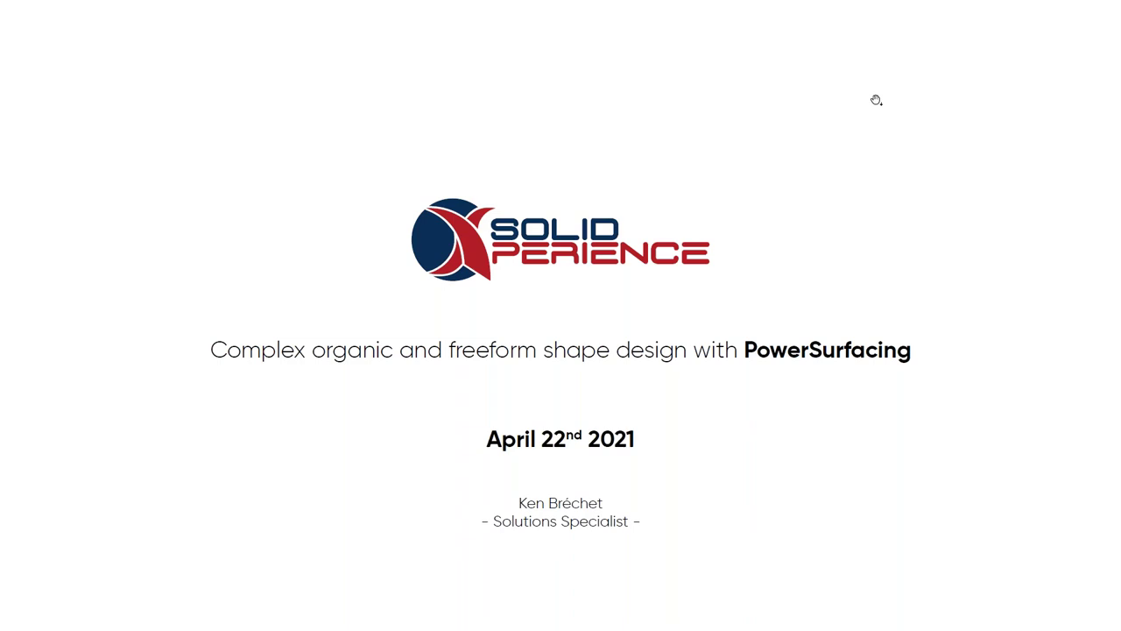
{"action": "left_click", "coordinate": [775, 203]}
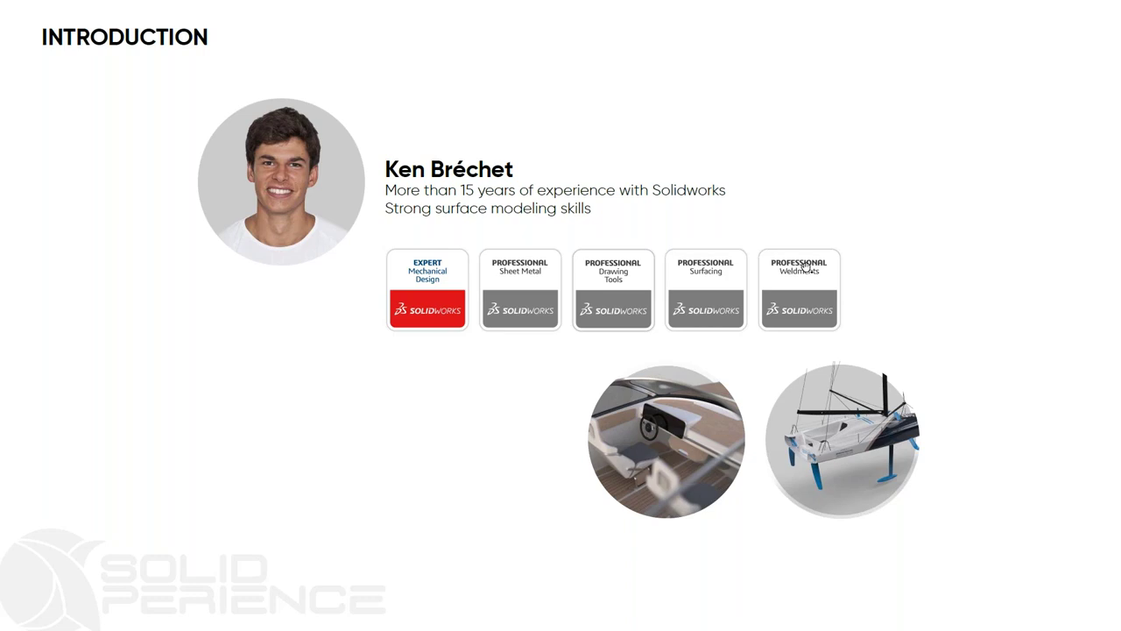
{"action": "left_click", "coordinate": [709, 232]}
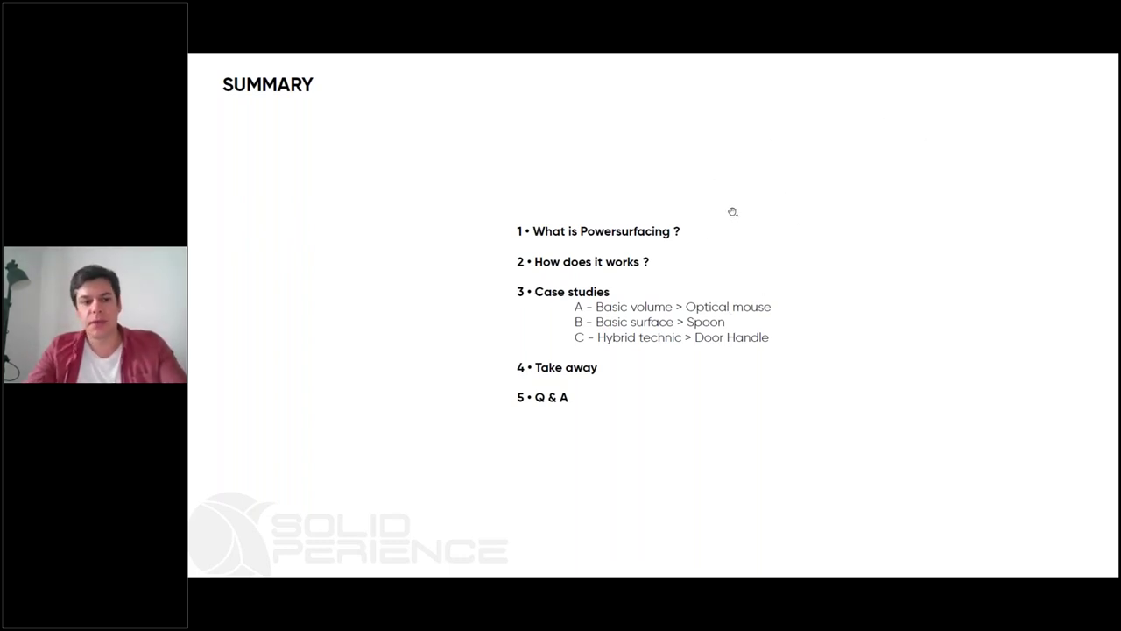
Close the slide presentation and open the Fichiers PWRS folder from the desktop.
{"action": "key", "text": "Escape"}
{"action": "key", "text": "alt+F4"}
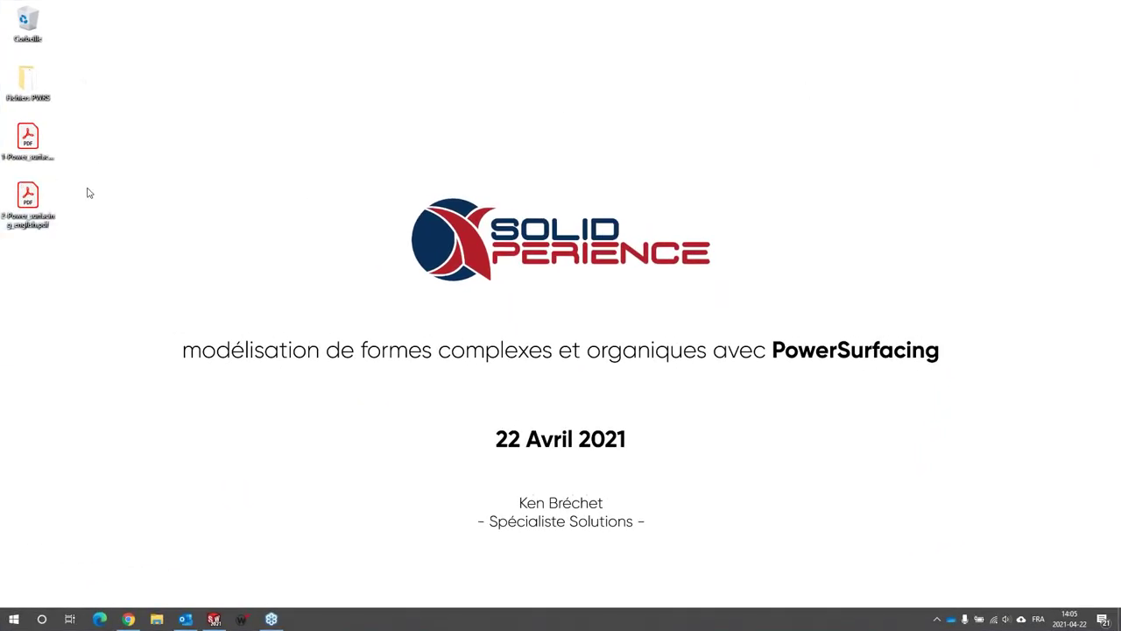
{"action": "double_click", "coordinate": [28, 80]}
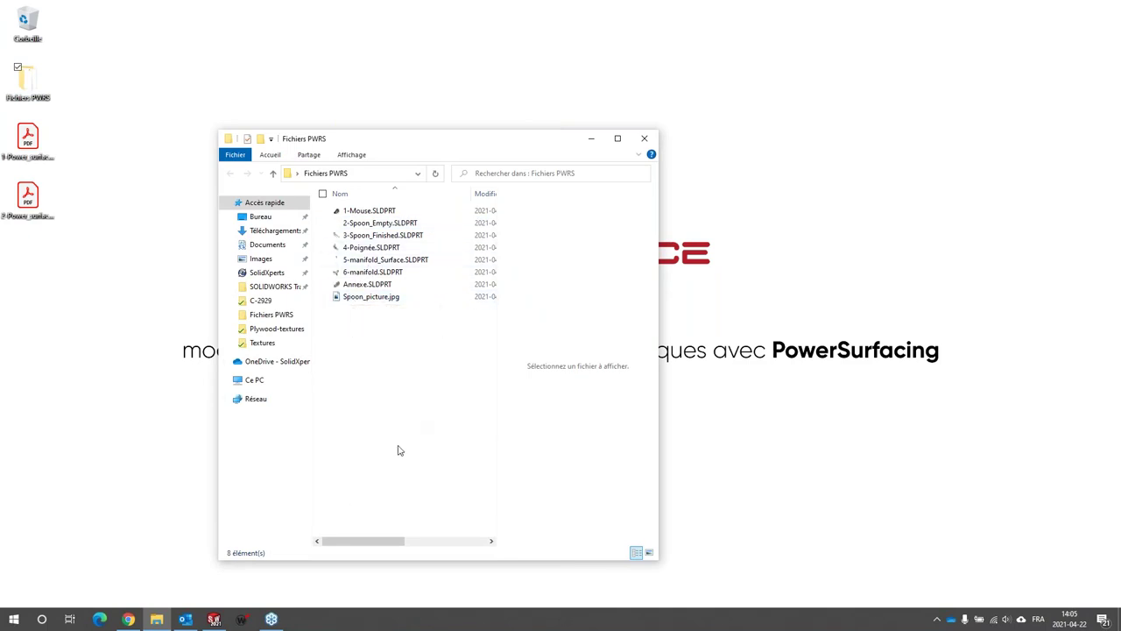
Switch to SOLIDWORKS and create a new part document.
{"action": "left_click", "coordinate": [214, 620]}
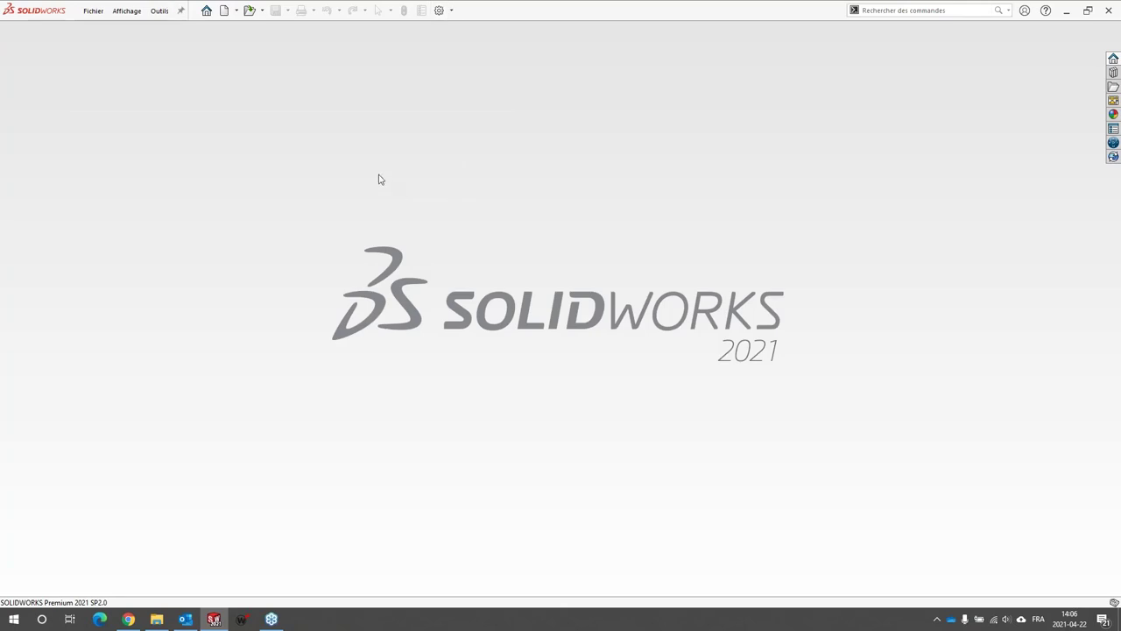
{"action": "left_click", "coordinate": [224, 11]}
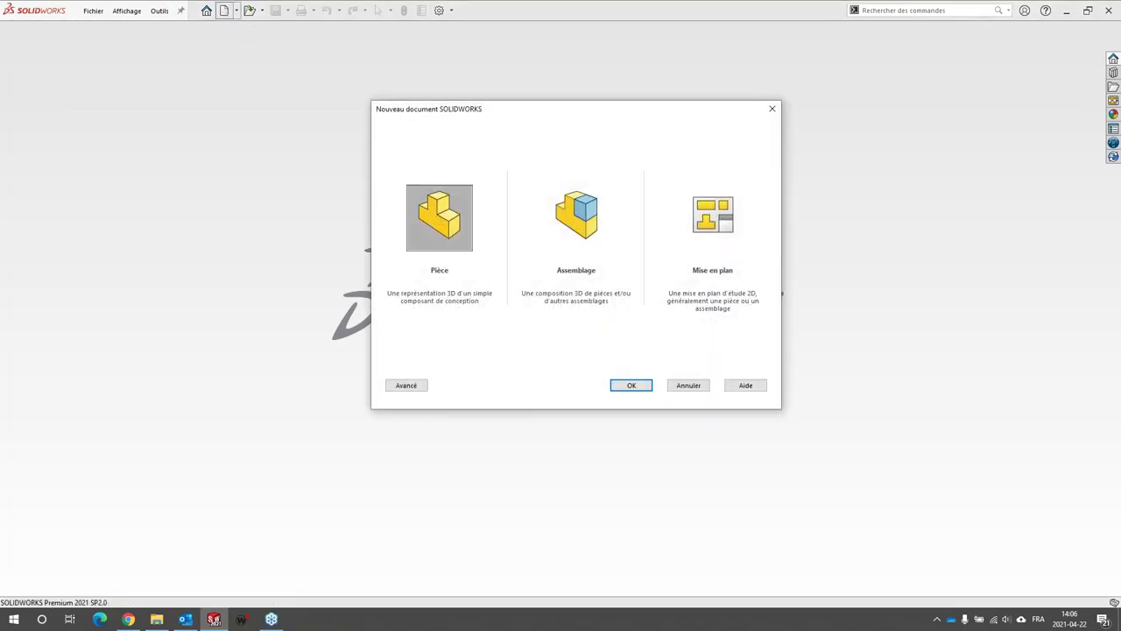
{"action": "key", "text": "Return"}
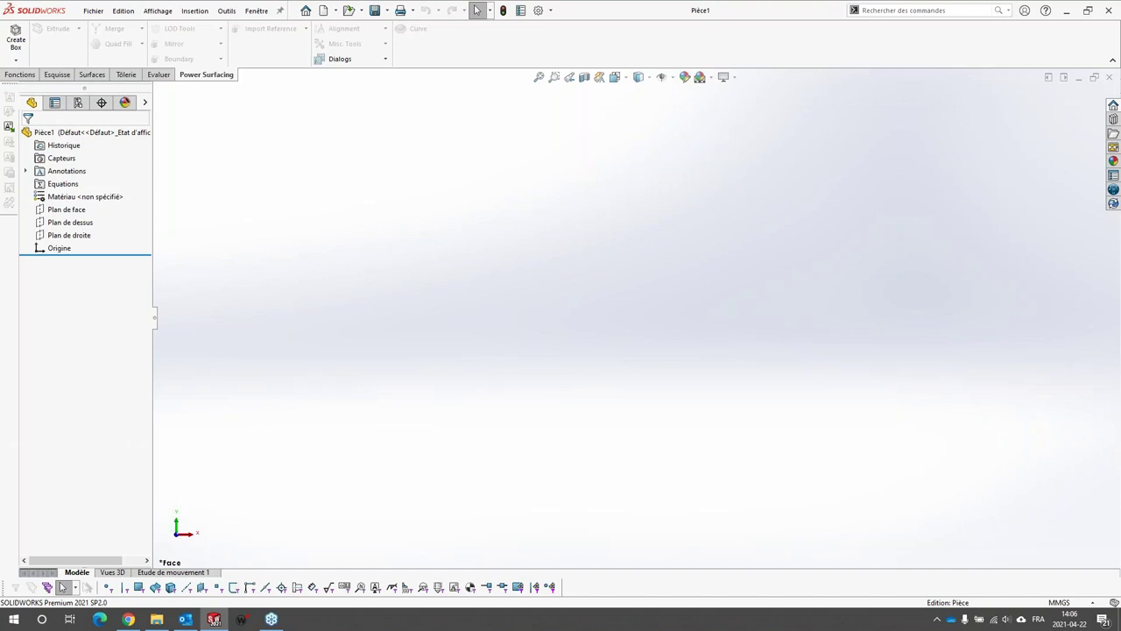
Review the SOLIDWORKS add-ins list for the Power Surfacing v6.1 entry and accept the dialog.
{"action": "left_click", "coordinate": [227, 10]}
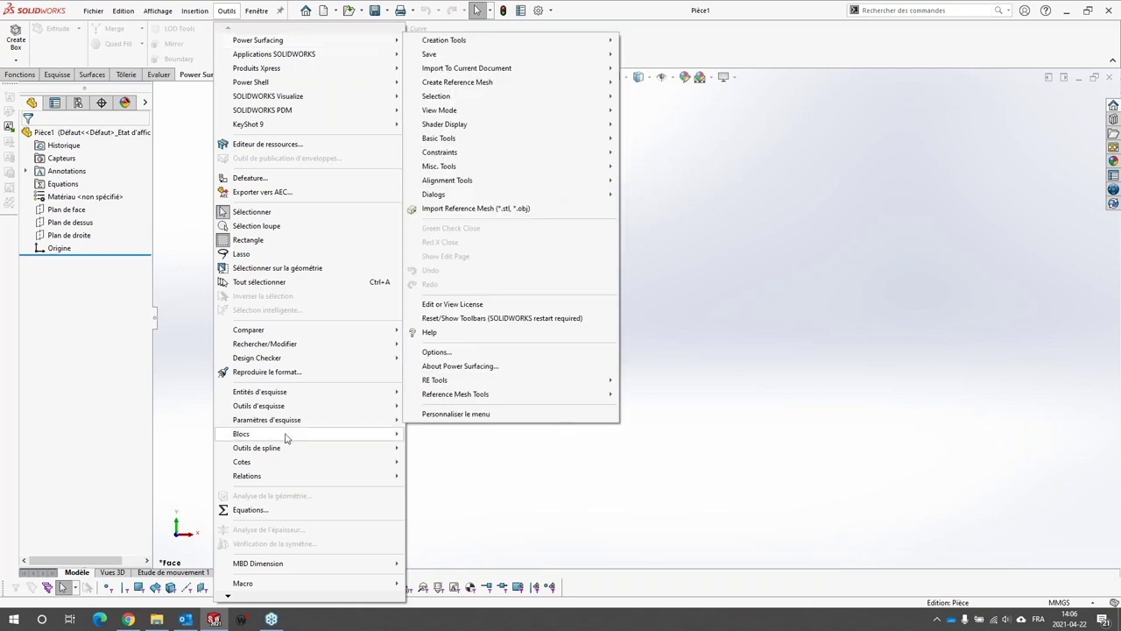
{"action": "mouse_move", "coordinate": [229, 598]}
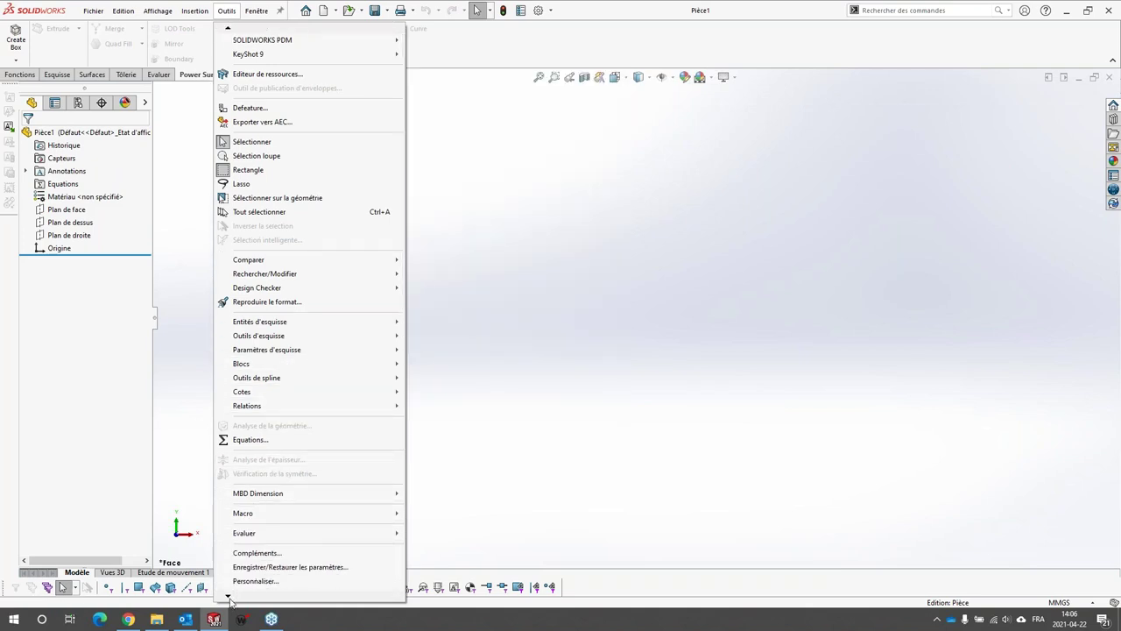
{"action": "left_click", "coordinate": [258, 541]}
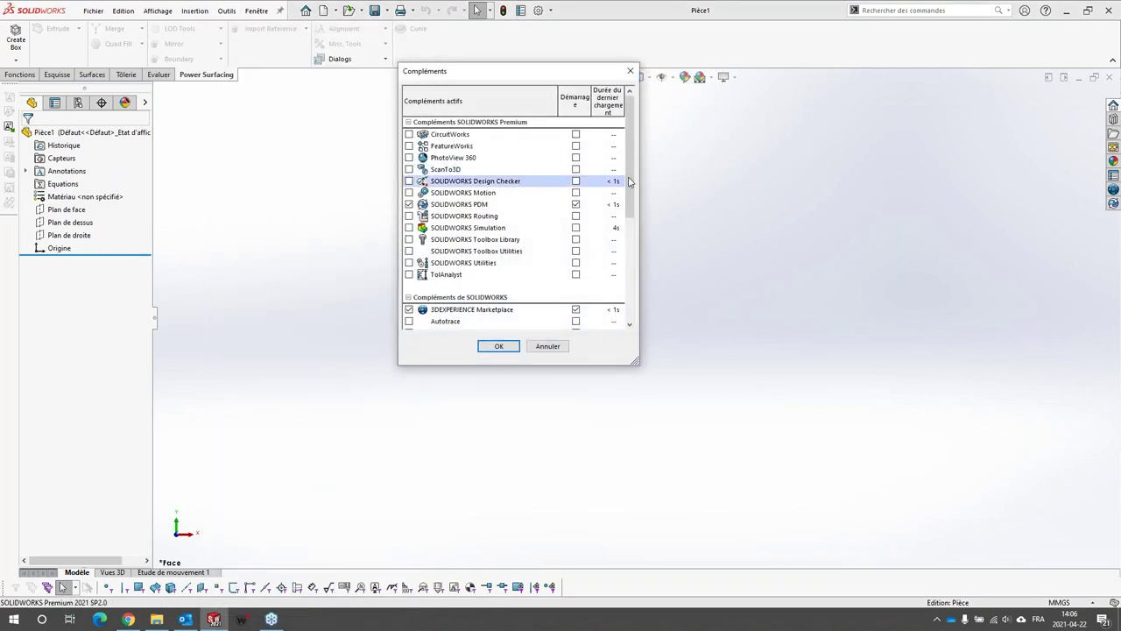
{"action": "left_click_drag", "start_coordinate": [630, 162], "coordinate": [630, 265]}
{"action": "left_click", "coordinate": [419, 300]}
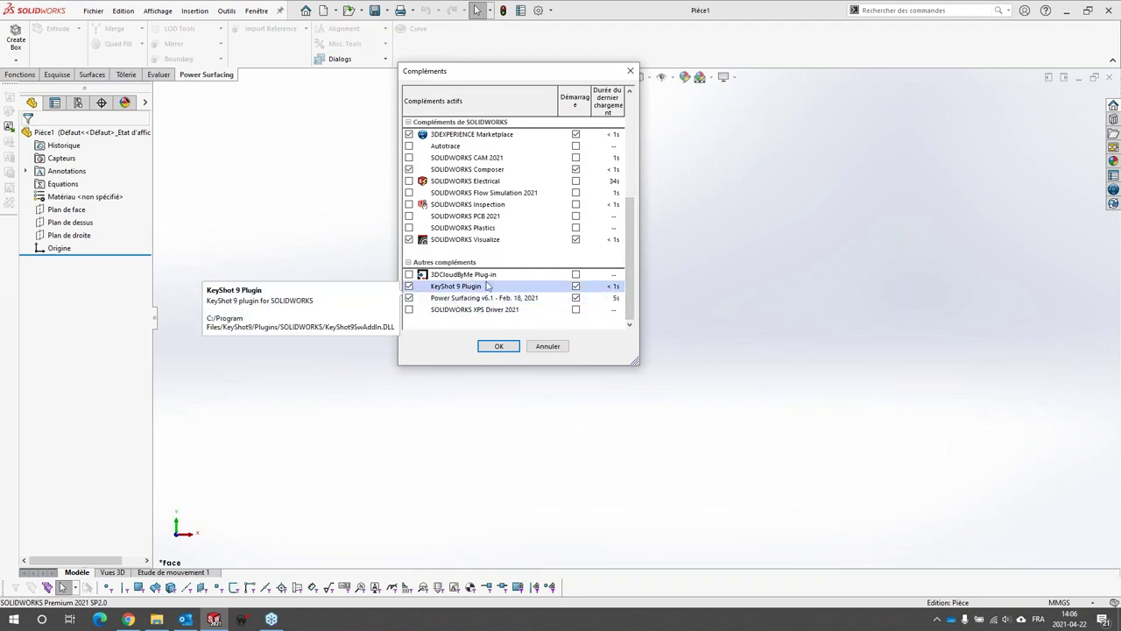
{"action": "left_click", "coordinate": [498, 346]}
Check the list of available CommandManager tabs for the Power Surfacing entry.
{"action": "right_click", "coordinate": [478, 55]}
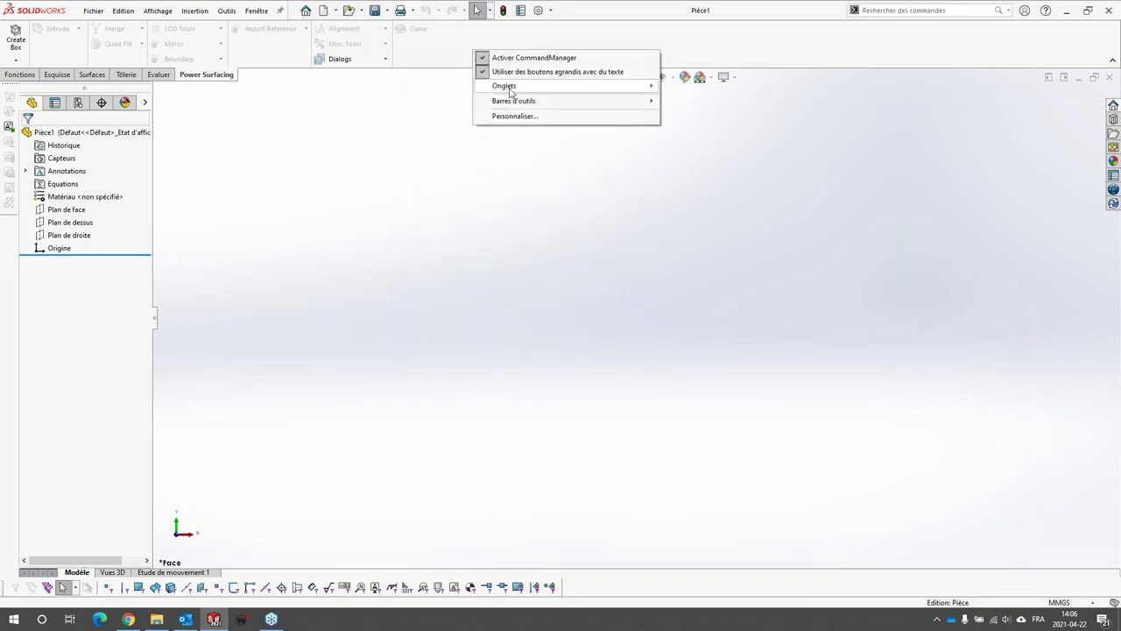
{"action": "mouse_move", "coordinate": [613, 87]}
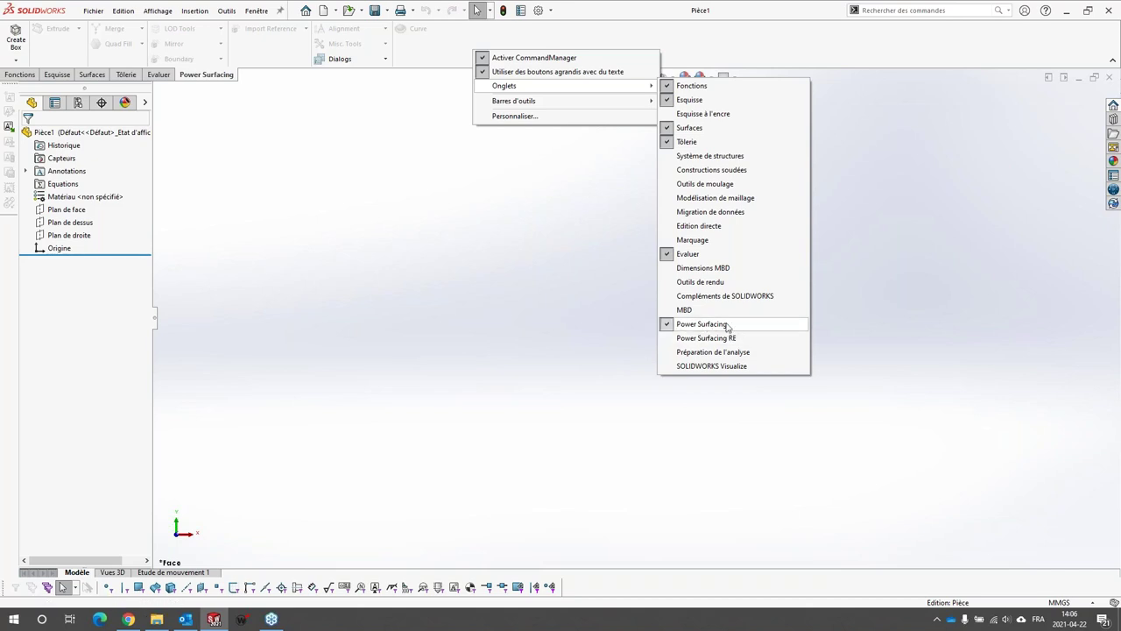
{"action": "left_click", "coordinate": [431, 216]}
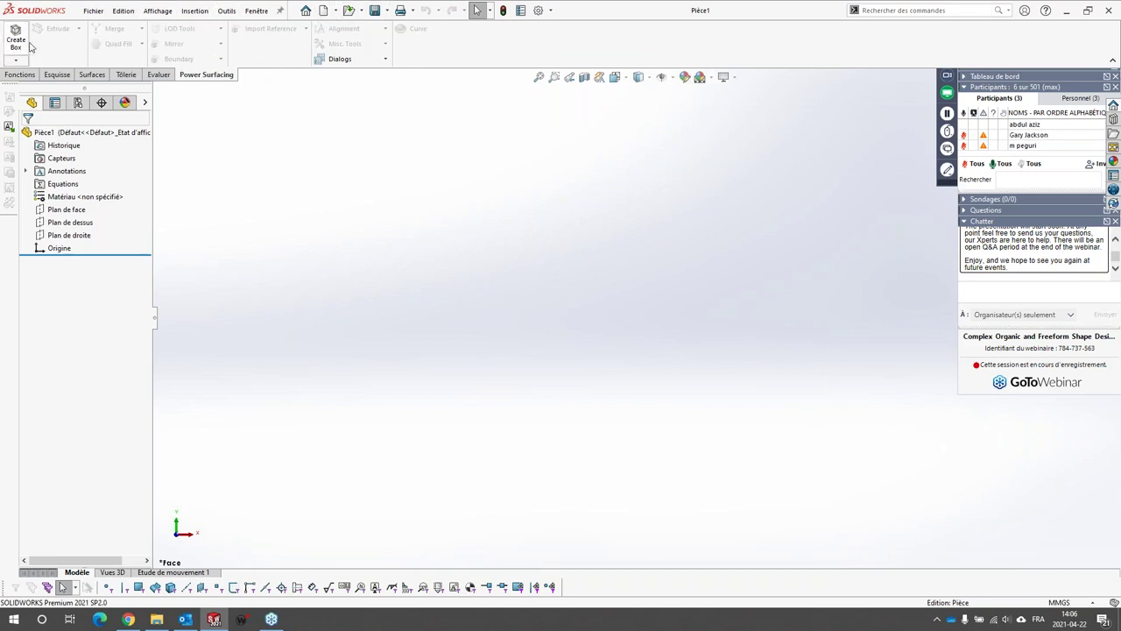
Review the Power Surfacing command groups, including the creation, reference mesh, view mode and basic tools.
{"action": "left_click", "coordinate": [227, 10]}
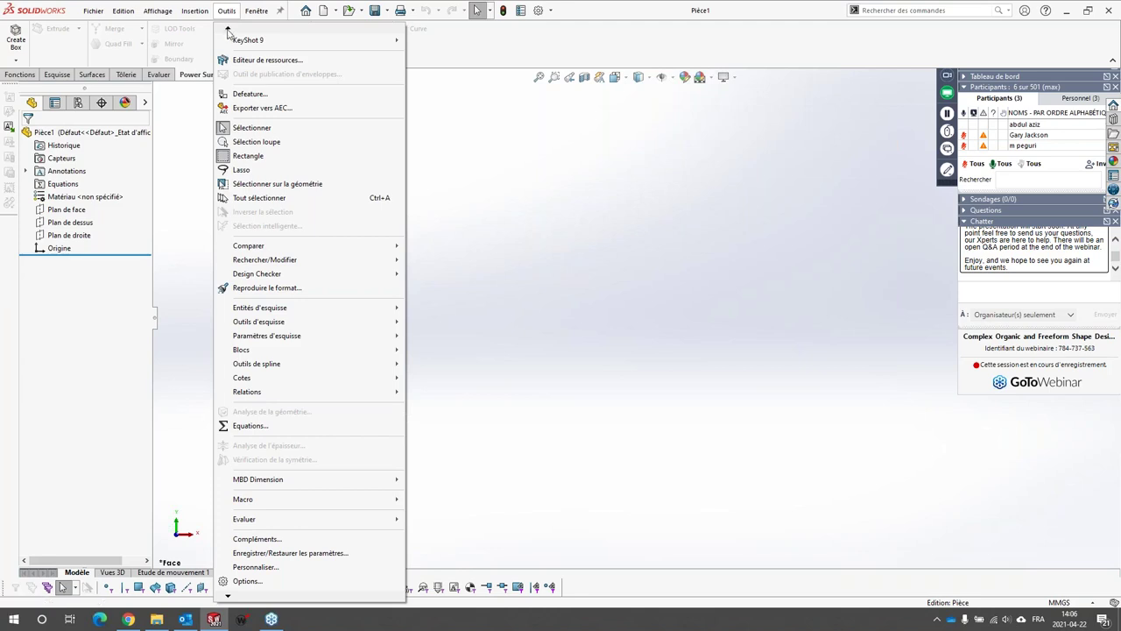
{"action": "mouse_move", "coordinate": [228, 29]}
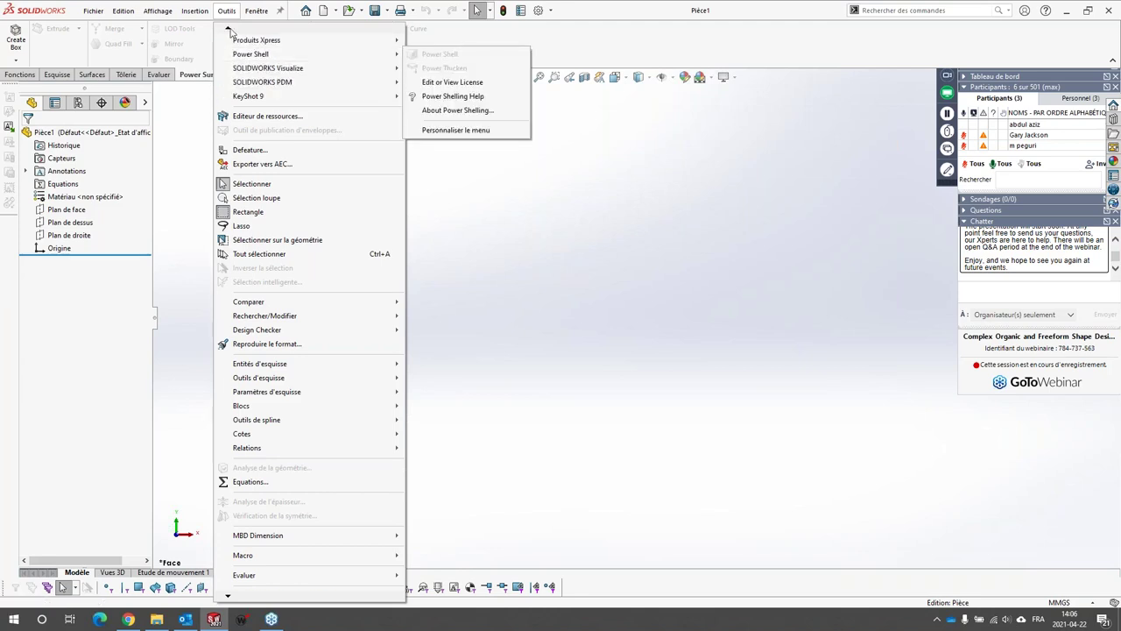
{"action": "mouse_move", "coordinate": [347, 44]}
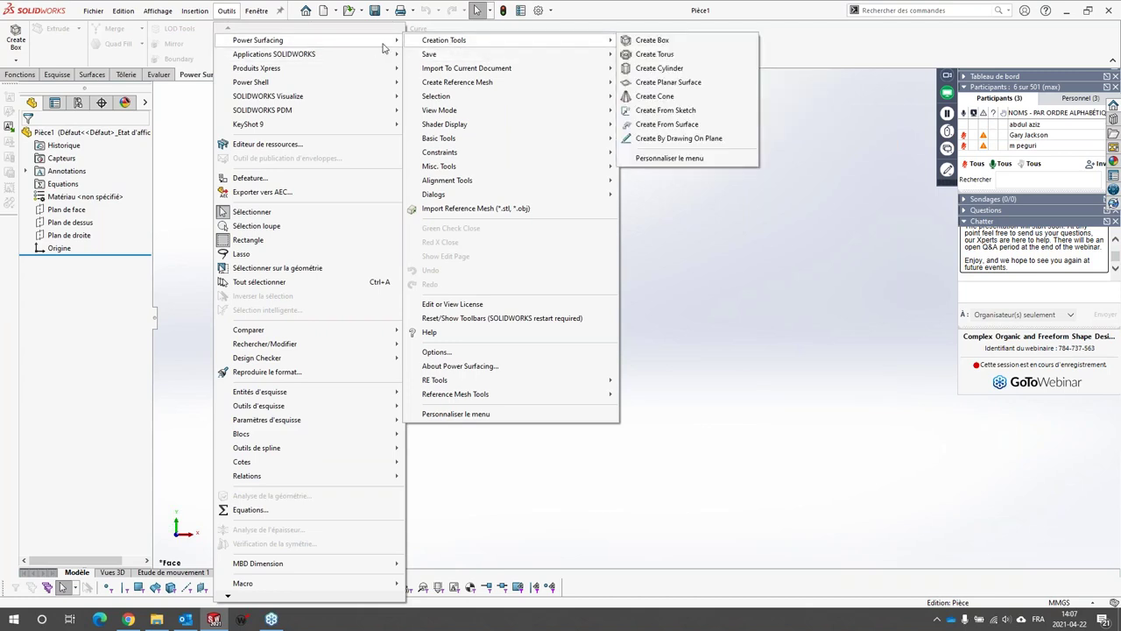
{"action": "mouse_move", "coordinate": [388, 42]}
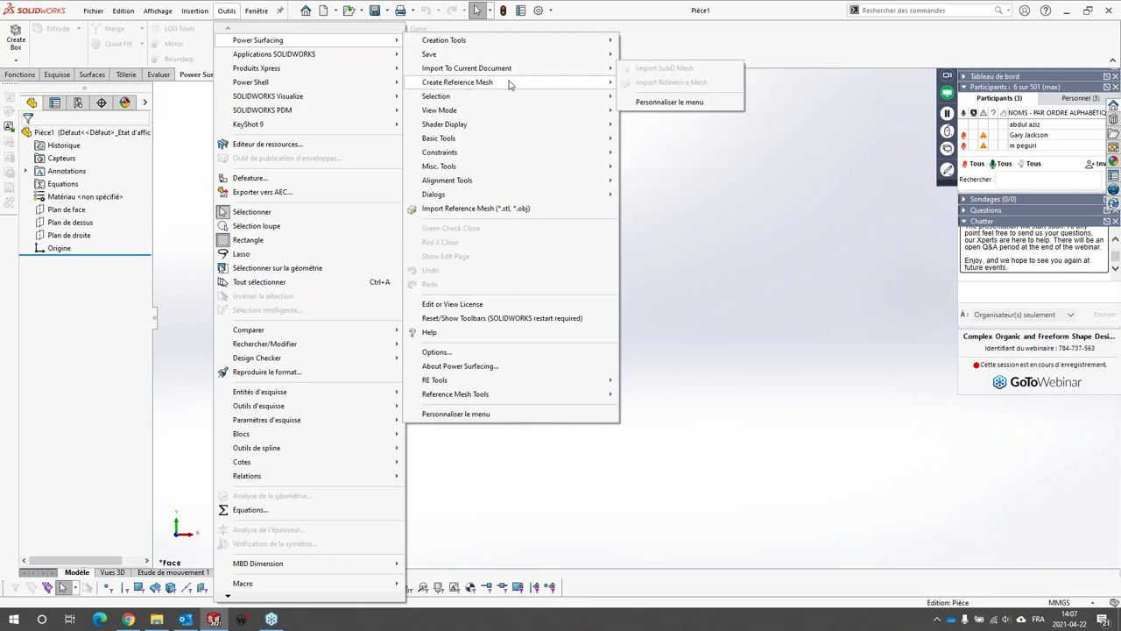
{"action": "mouse_move", "coordinate": [509, 114]}
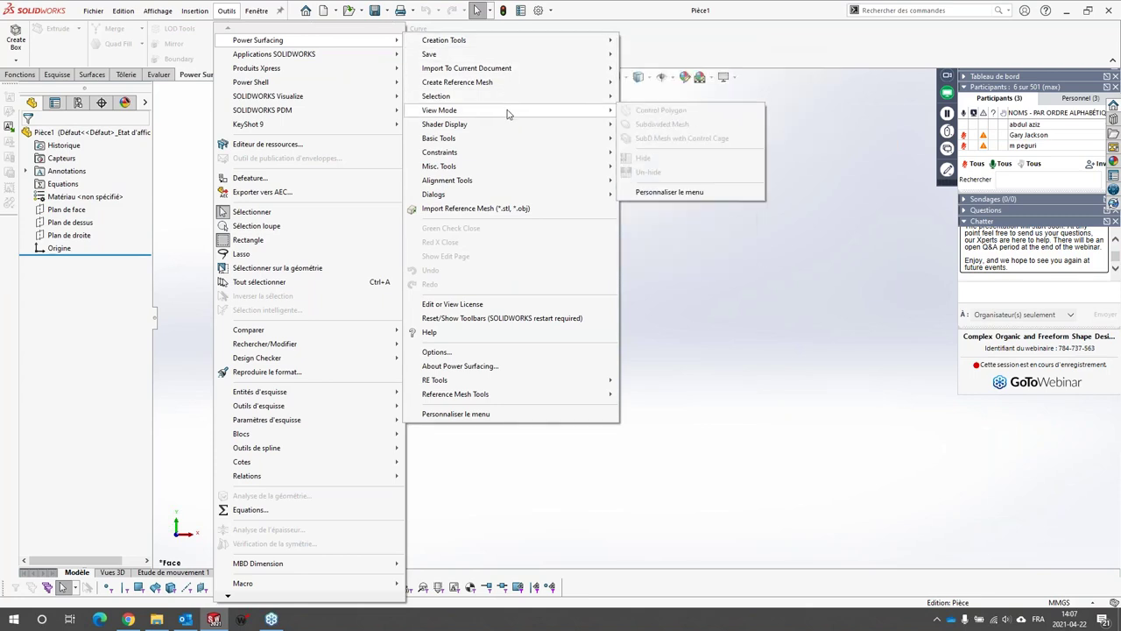
{"action": "mouse_move", "coordinate": [505, 140]}
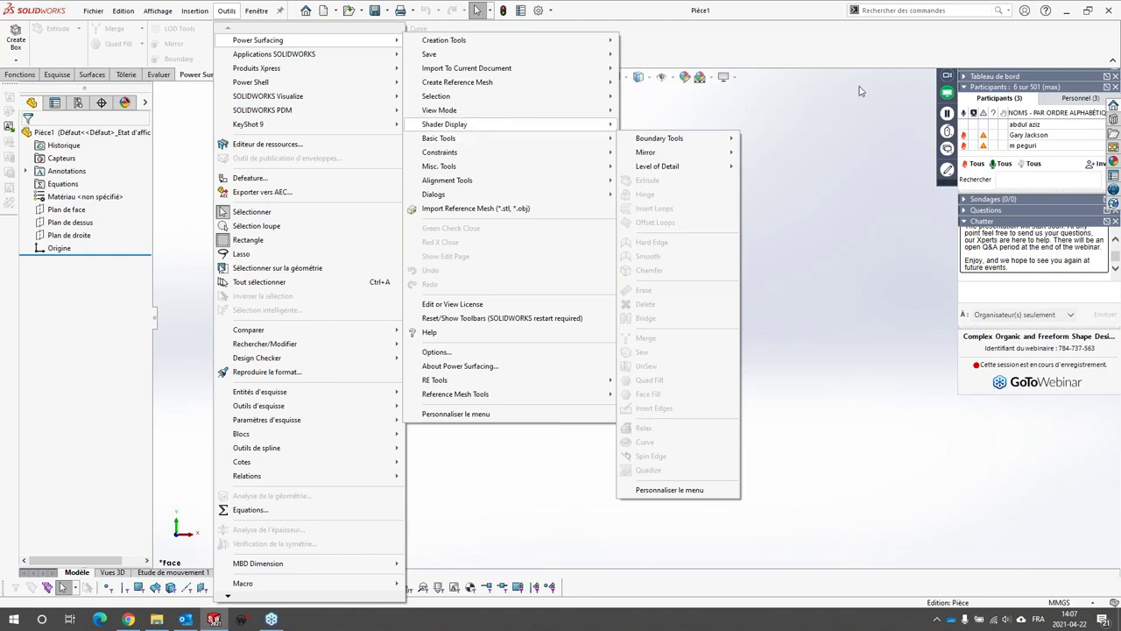
{"action": "left_click", "coordinate": [829, 148]}
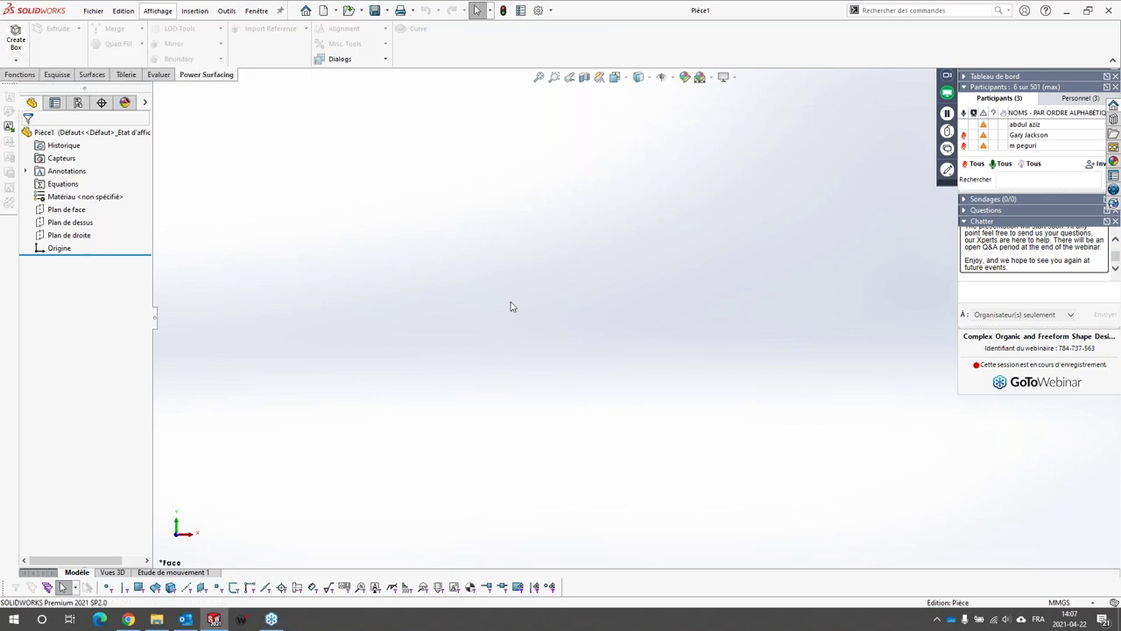
Create a 100 x 100 x 100 mm Power Surfacing box with one segment per direction and accept it as a feature.
{"action": "left_click", "coordinate": [17, 37]}
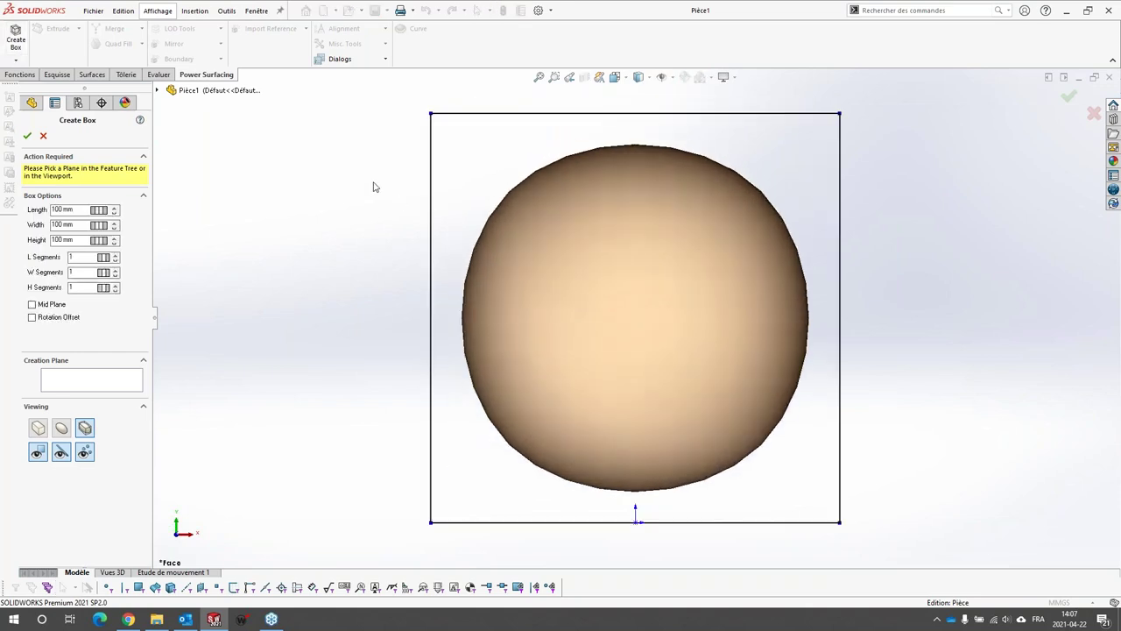
{"action": "left_click", "coordinate": [27, 136]}
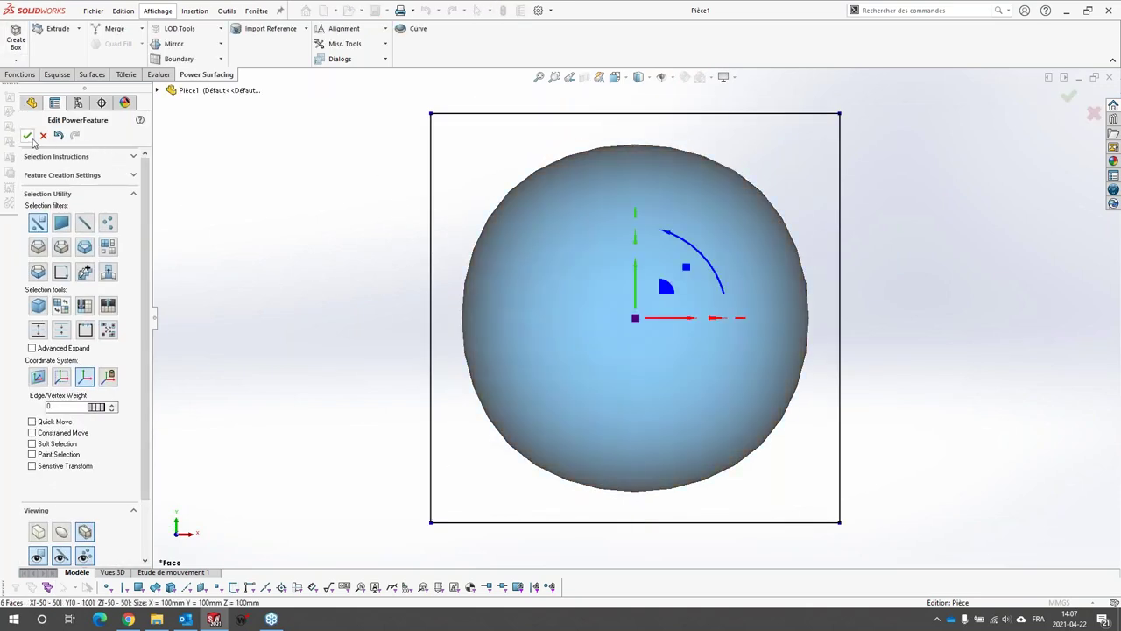
{"action": "left_click", "coordinate": [27, 136]}
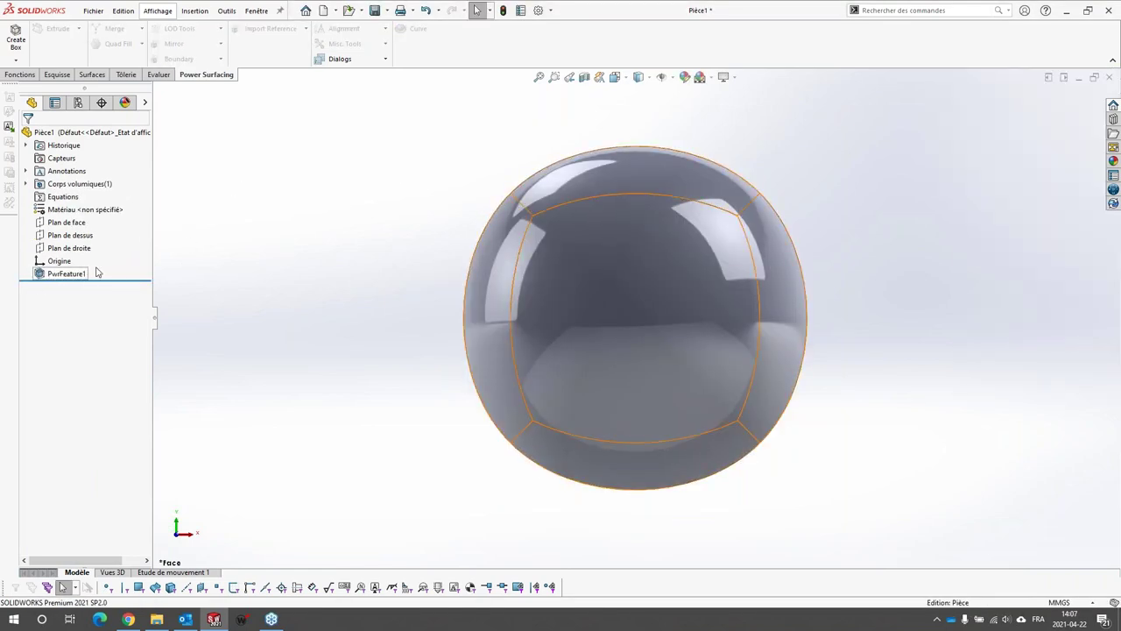
Inspect the rounded body from an angled view and reopen its Power Surfacing feature for editing.
{"action": "scroll", "coordinate": [656, 218], "scroll_direction": "up", "scroll_amount": 4}
{"action": "middle_click_drag", "start_coordinate": [656, 218], "coordinate": [718, 298]}
{"action": "scroll", "coordinate": [718, 298], "scroll_direction": "down", "scroll_amount": 3}
{"action": "middle_click_drag", "start_coordinate": [479, 171], "coordinate": [487, 206]}
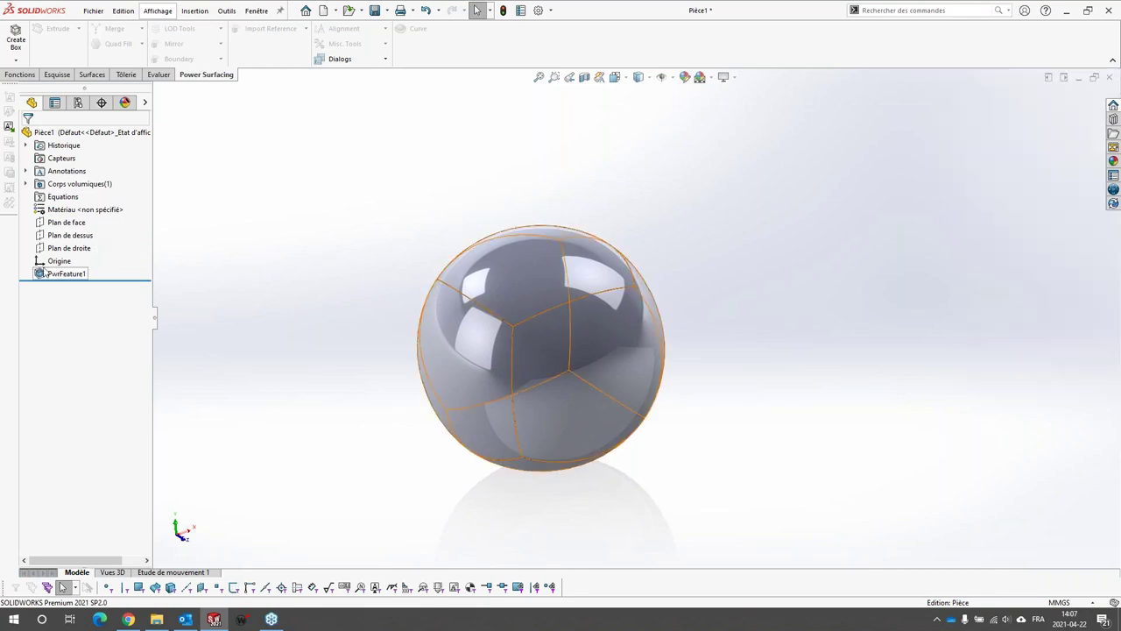
{"action": "right_click", "coordinate": [69, 275]}
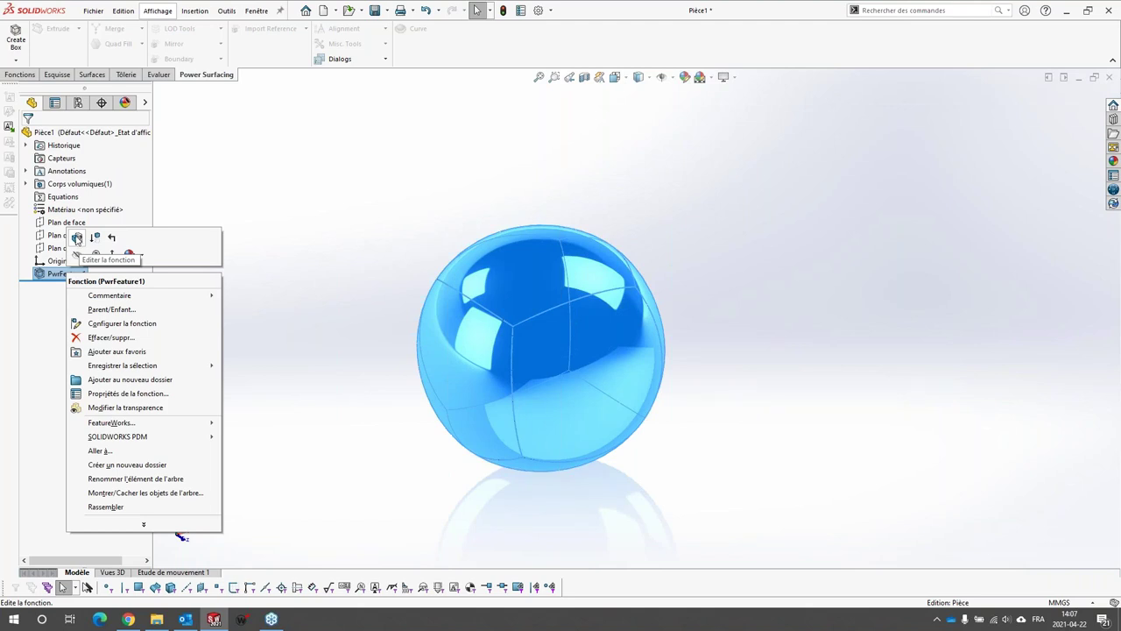
{"action": "left_click", "coordinate": [263, 199]}
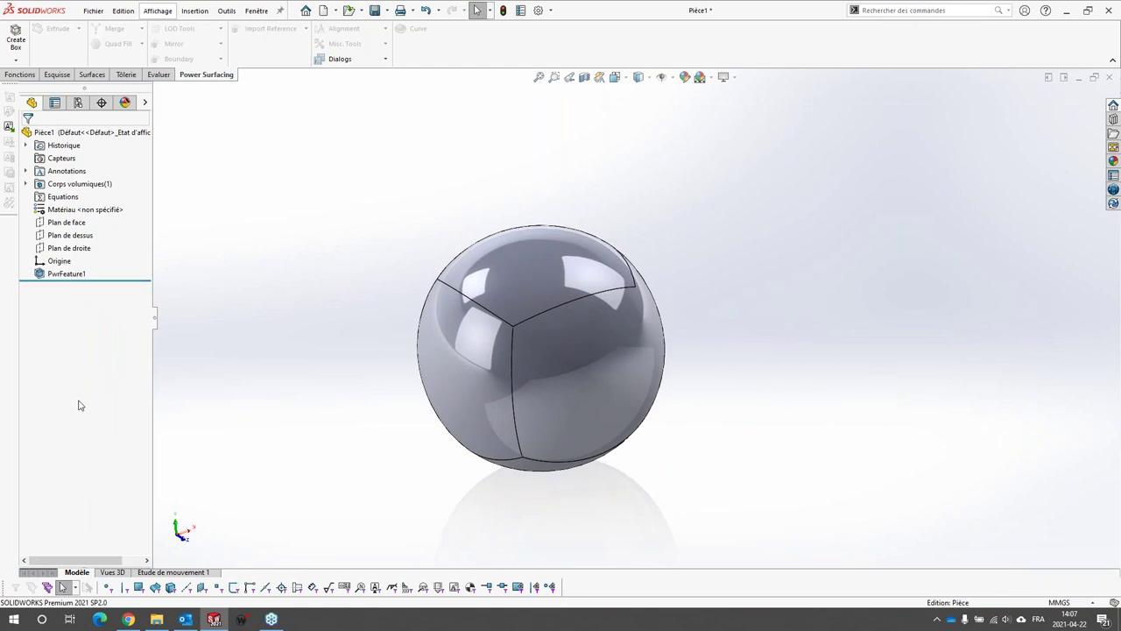
{"action": "right_click", "coordinate": [61, 277]}
{"action": "left_click", "coordinate": [72, 247]}
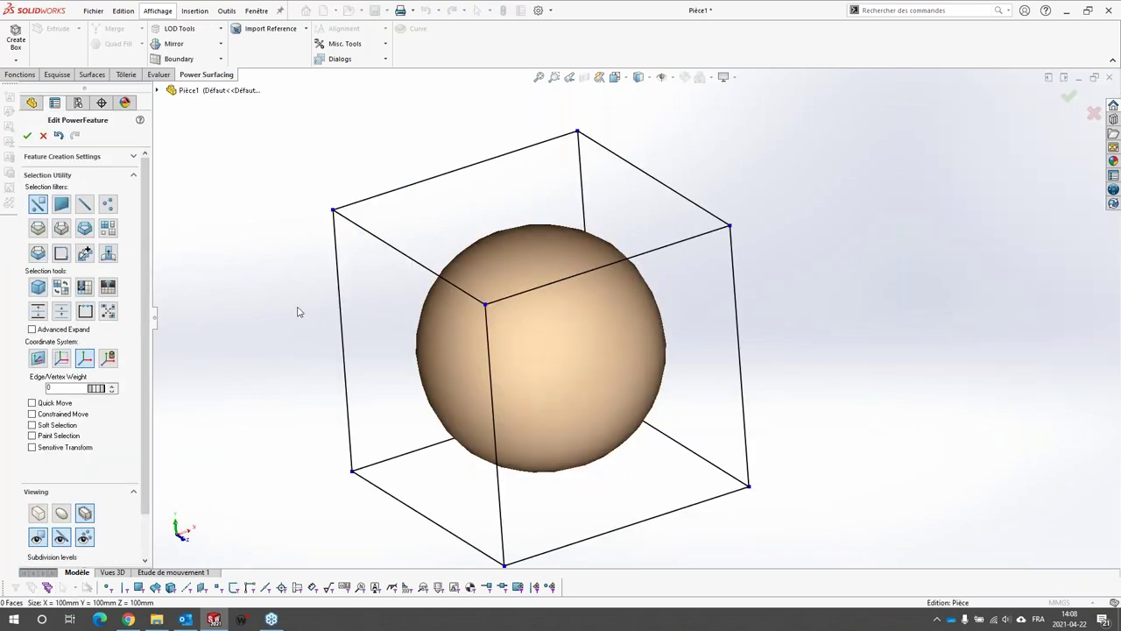
Examine the control cage and subdivided faces of the box, selecting the front upper cage edge and clearing the selection.
{"action": "scroll", "coordinate": [582, 289], "scroll_direction": "up", "scroll_amount": 3}
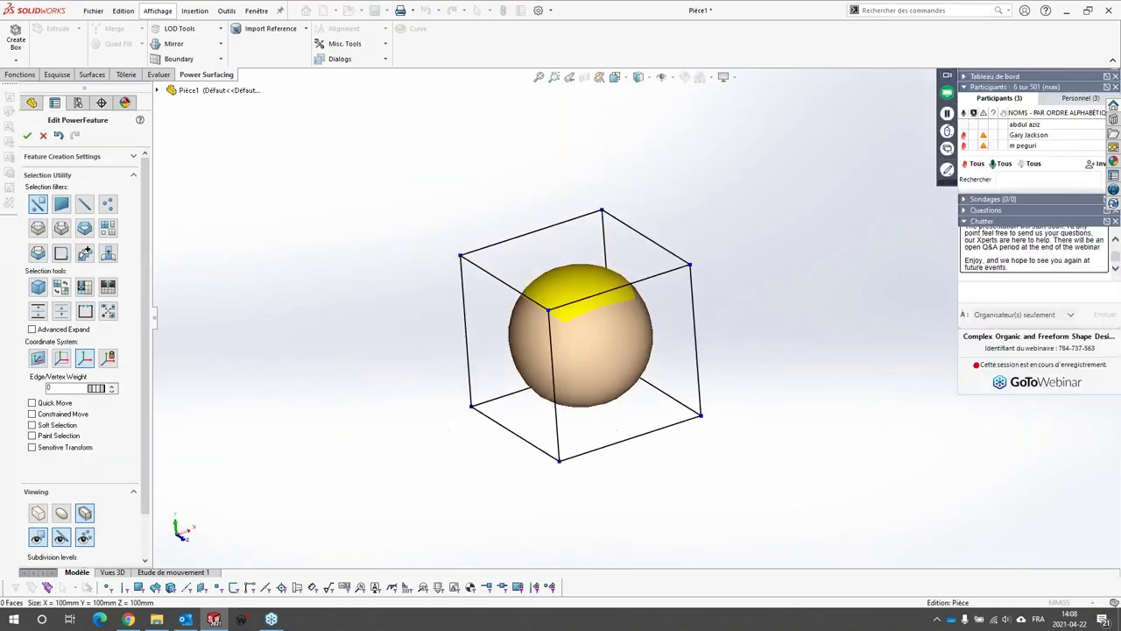
{"action": "middle_click_drag", "start_coordinate": [601, 289], "coordinate": [541, 282]}
{"action": "mouse_move", "coordinate": [622, 346]}
{"action": "middle_mouse_down"}
{"action": "mouse_move", "coordinate": [646, 268]}
{"action": "mouse_move", "coordinate": [678, 268]}
{"action": "mouse_move", "coordinate": [637, 351]}
{"action": "middle_mouse_up"}
{"action": "scroll", "coordinate": [526, 320], "scroll_direction": "down", "scroll_amount": 3}
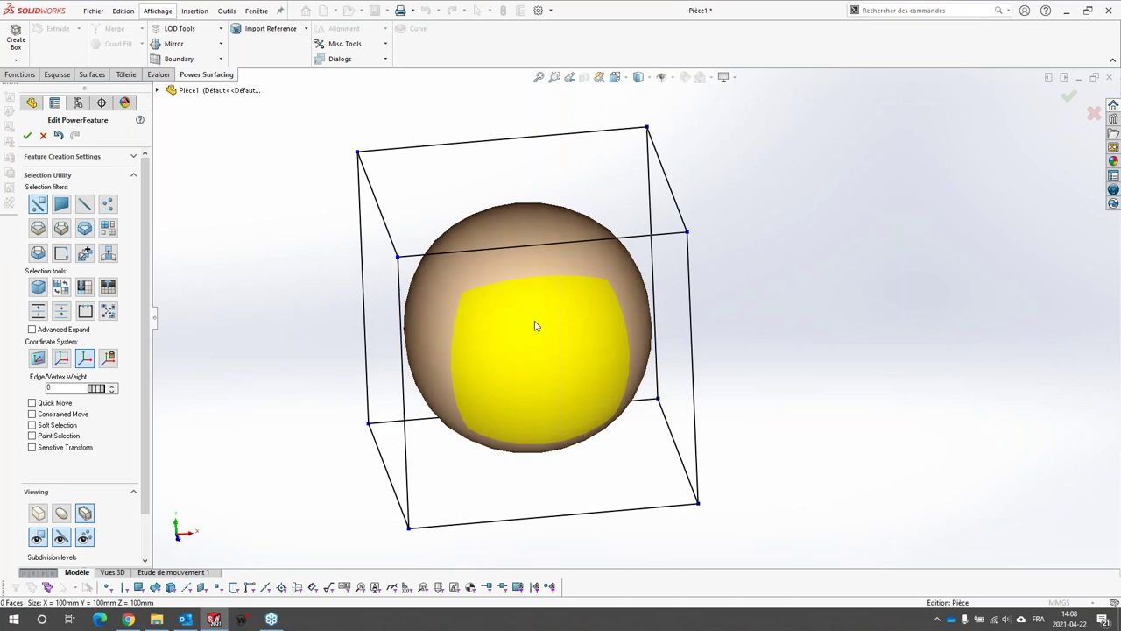
{"action": "scroll", "coordinate": [596, 329], "scroll_direction": "up", "scroll_amount": 3}
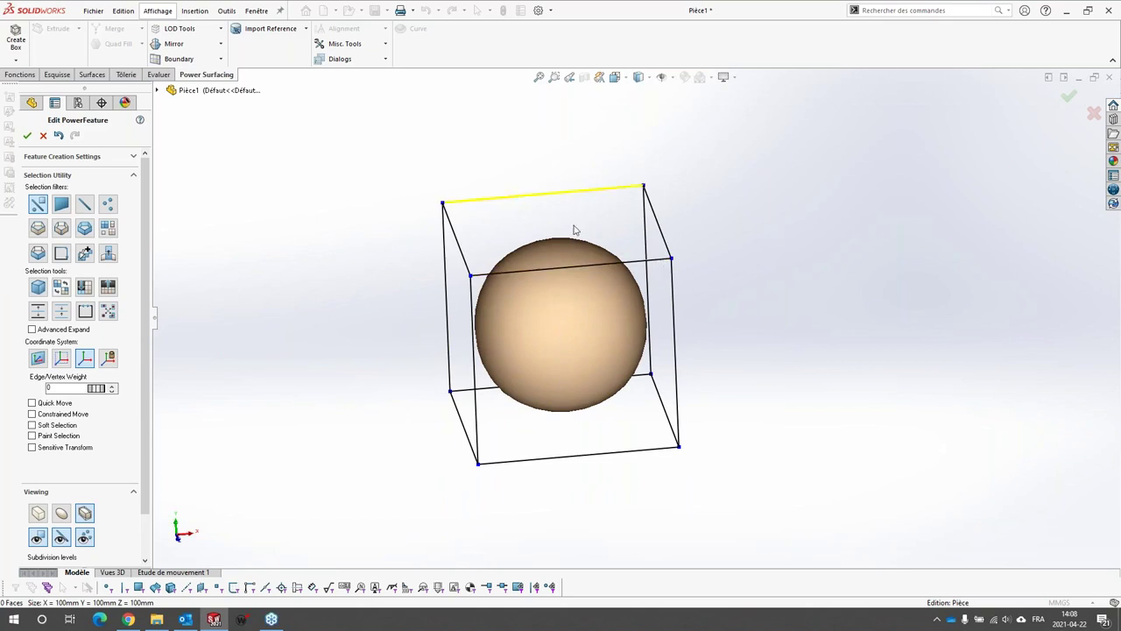
{"action": "scroll", "coordinate": [666, 355], "scroll_direction": "up", "scroll_amount": 2}
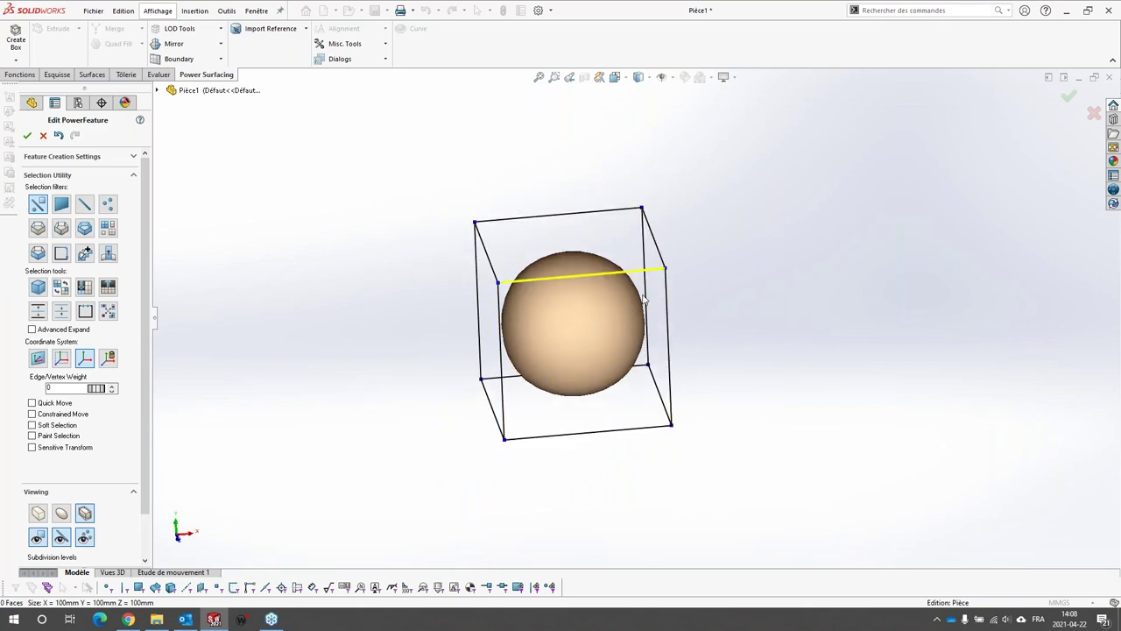
{"action": "scroll", "coordinate": [758, 352], "scroll_direction": "down", "scroll_amount": 2}
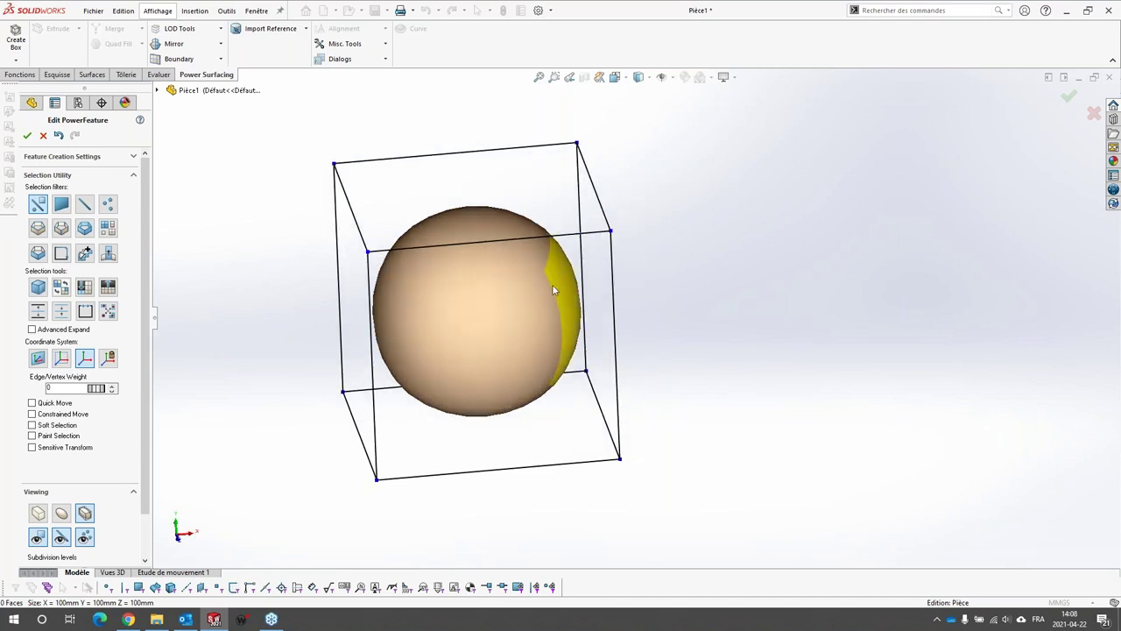
{"action": "left_click", "coordinate": [368, 251]}
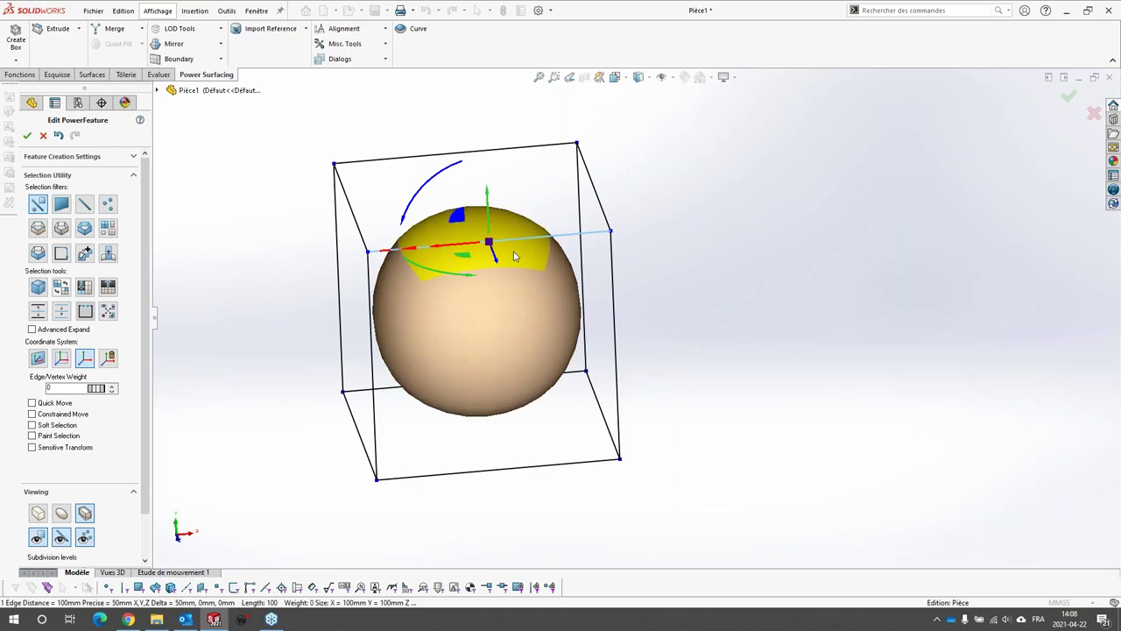
{"action": "left_click", "coordinate": [302, 157]}
{"action": "scroll", "coordinate": [496, 271], "scroll_direction": "up", "scroll_amount": 3}
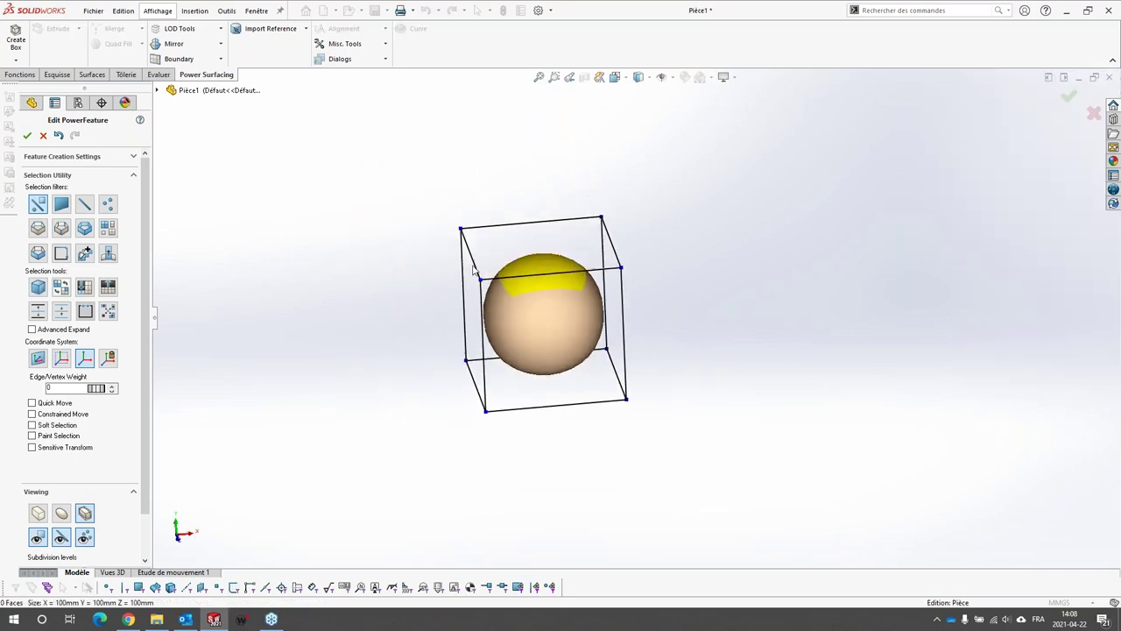
Compare the box's display as control cage only, smooth subdivided body only, and both combined.
{"action": "middle_click_drag", "start_coordinate": [468, 273], "coordinate": [526, 289]}
{"action": "scroll", "coordinate": [641, 329], "scroll_direction": "down", "scroll_amount": 2}
{"action": "middle_click_drag", "start_coordinate": [640, 298], "coordinate": [618, 307]}
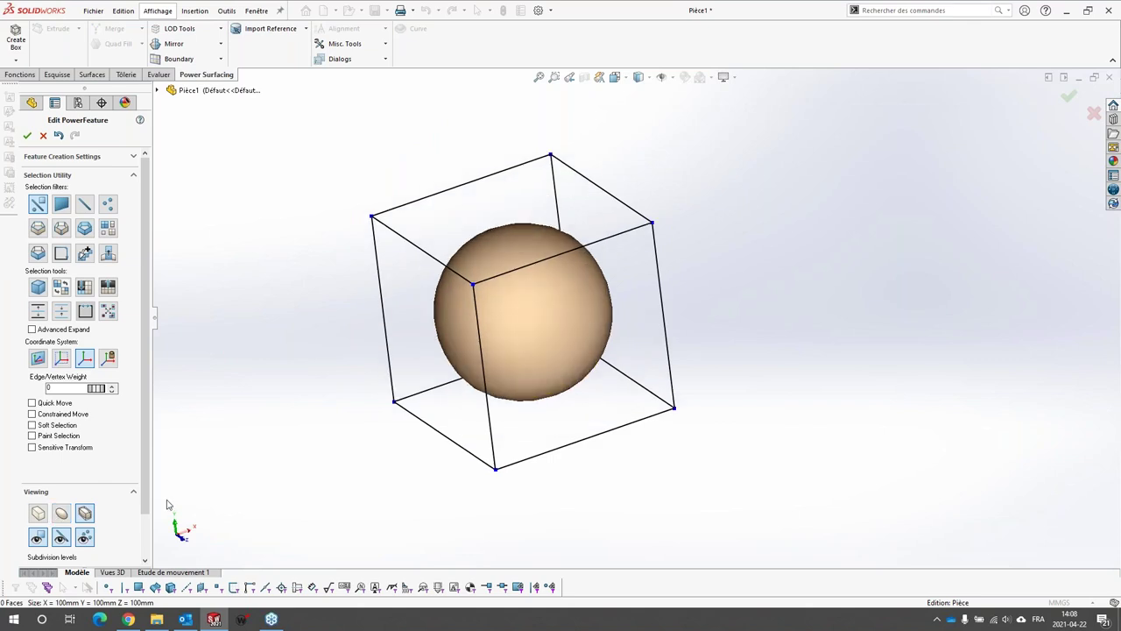
{"action": "left_click", "coordinate": [38, 513]}
{"action": "middle_click_drag", "start_coordinate": [614, 310], "coordinate": [642, 269]}
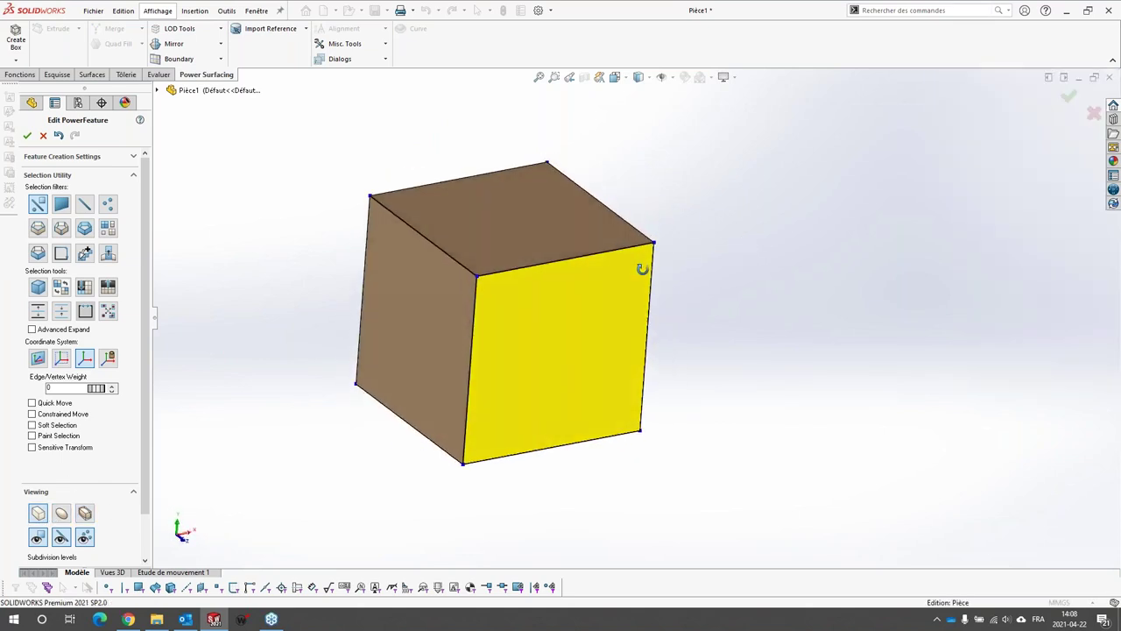
{"action": "left_click", "coordinate": [61, 513]}
{"action": "scroll", "coordinate": [551, 288], "scroll_direction": "up", "scroll_amount": 2}
{"action": "middle_click_drag", "start_coordinate": [551, 288], "coordinate": [573, 365]}
{"action": "left_click", "coordinate": [84, 514]}
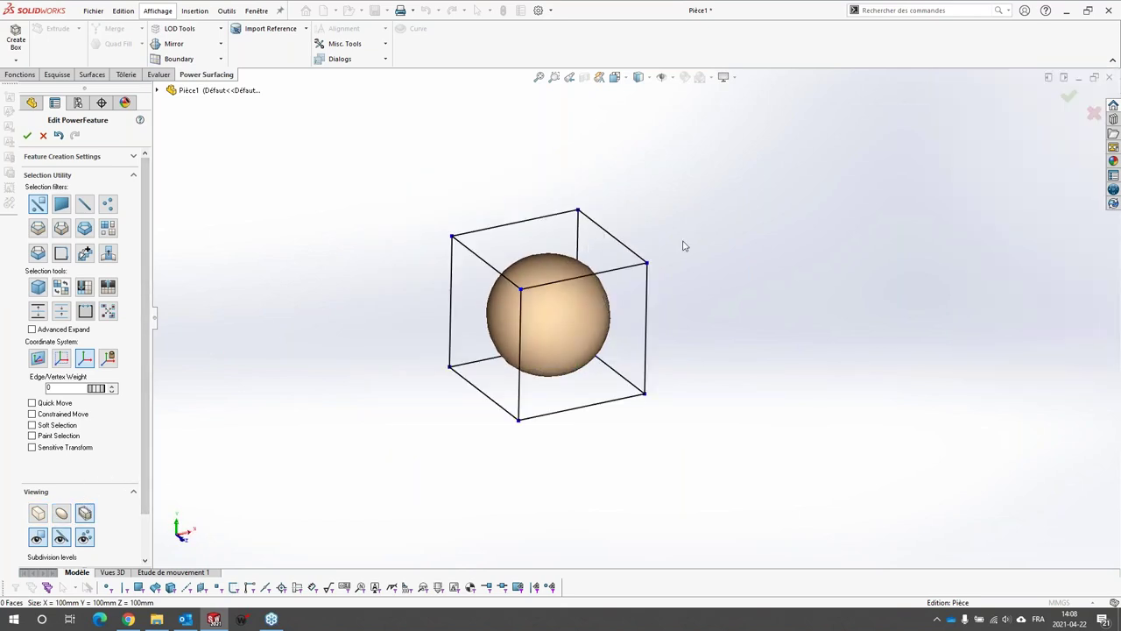
{"action": "scroll", "coordinate": [658, 263], "scroll_direction": "down", "scroll_amount": 3}
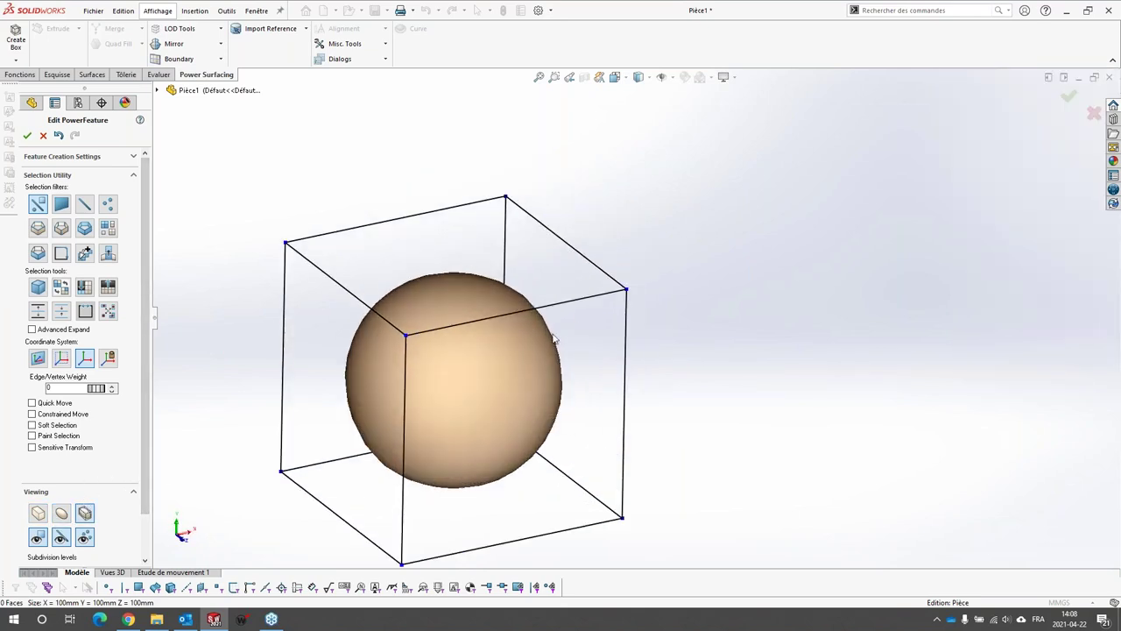
Examine the manipulators on the body's upper face and a rear upper cage vertex, clear the selection and accept the feature.
{"action": "left_click", "coordinate": [428, 304]}
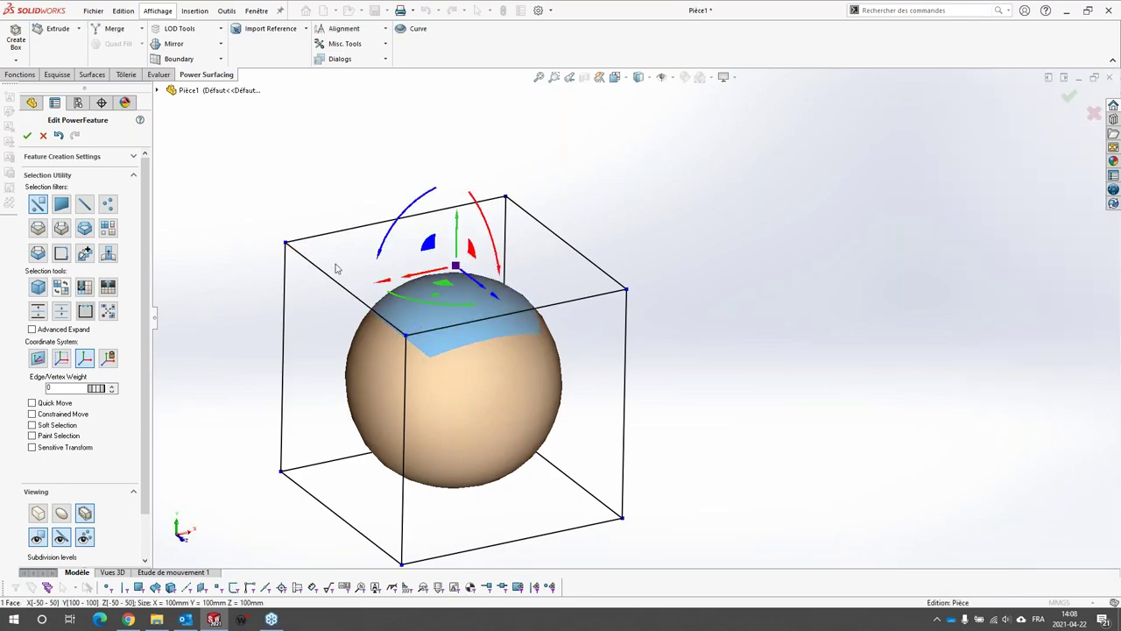
{"action": "left_click", "coordinate": [284, 243]}
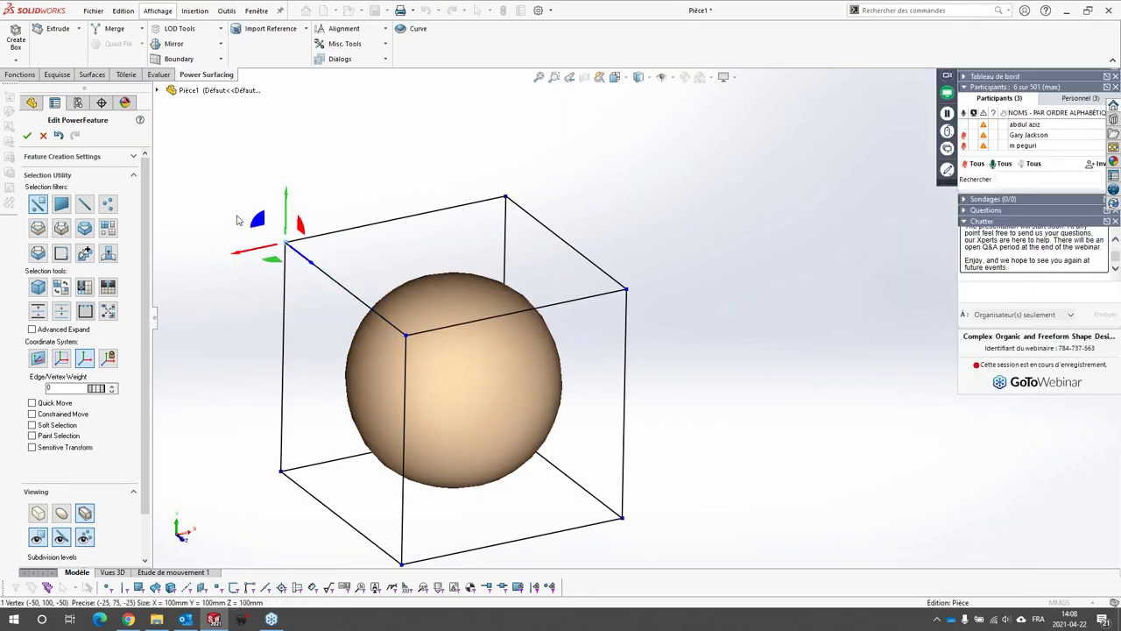
{"action": "left_click", "coordinate": [669, 205]}
{"action": "scroll", "coordinate": [563, 461], "scroll_direction": "up", "scroll_amount": 3}
{"action": "scroll", "coordinate": [563, 438], "scroll_direction": "down", "scroll_amount": 2}
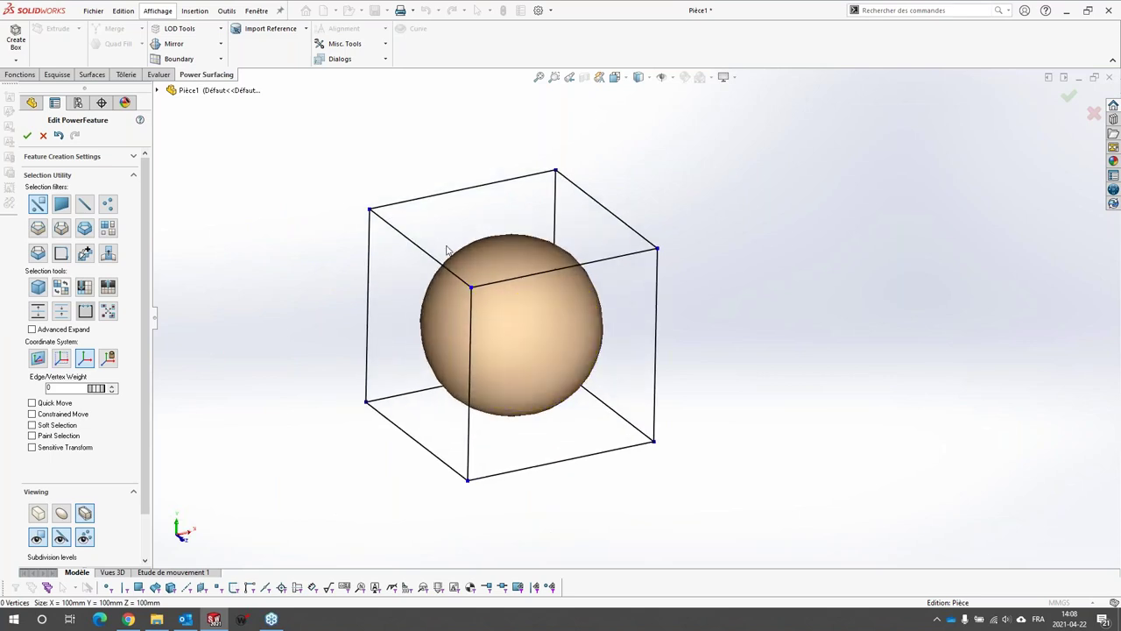
{"action": "scroll", "coordinate": [555, 353], "scroll_direction": "up", "scroll_amount": 1}
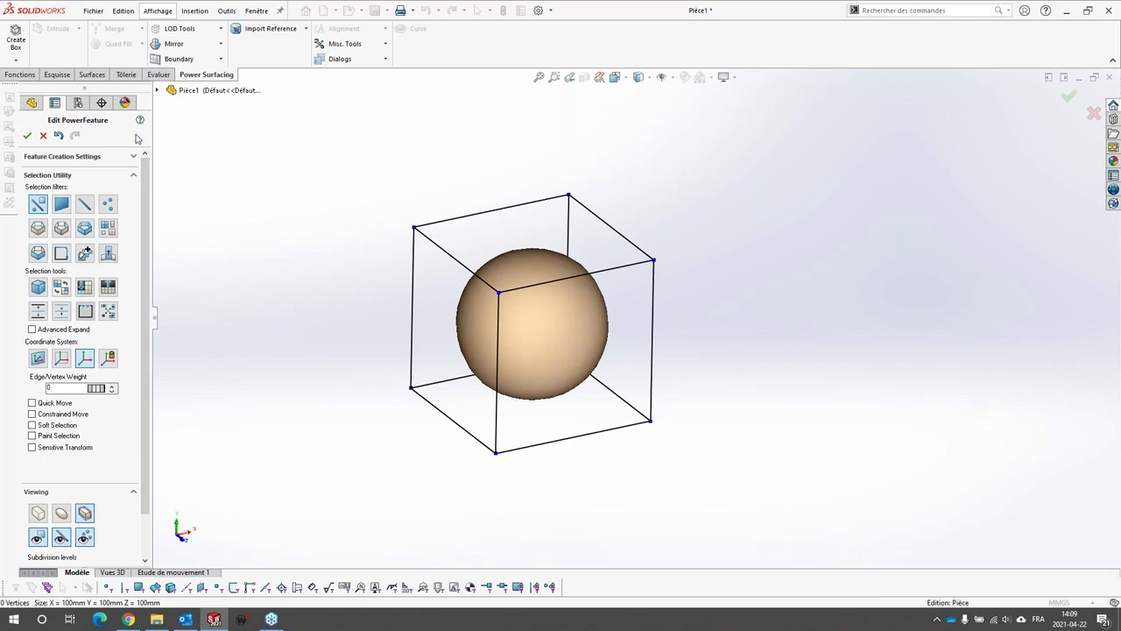
{"action": "left_click", "coordinate": [28, 137]}
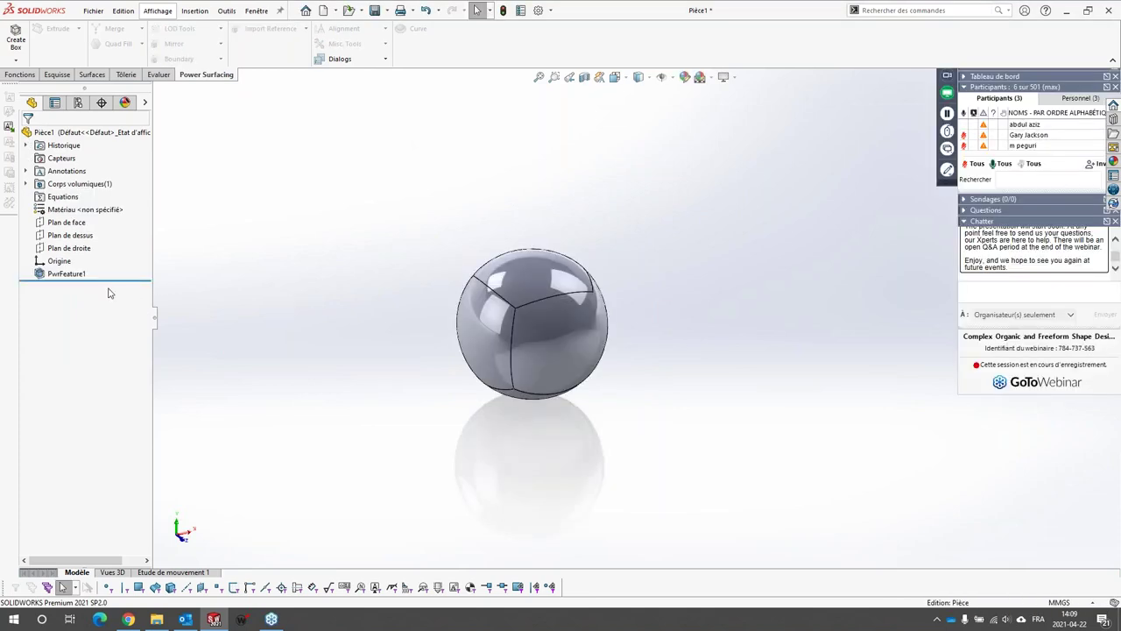
Sketch a circle near the centre of the rounded body on the right plane (Plan de droite), viewed normal to the sketch.
{"action": "left_click", "coordinate": [19, 75]}
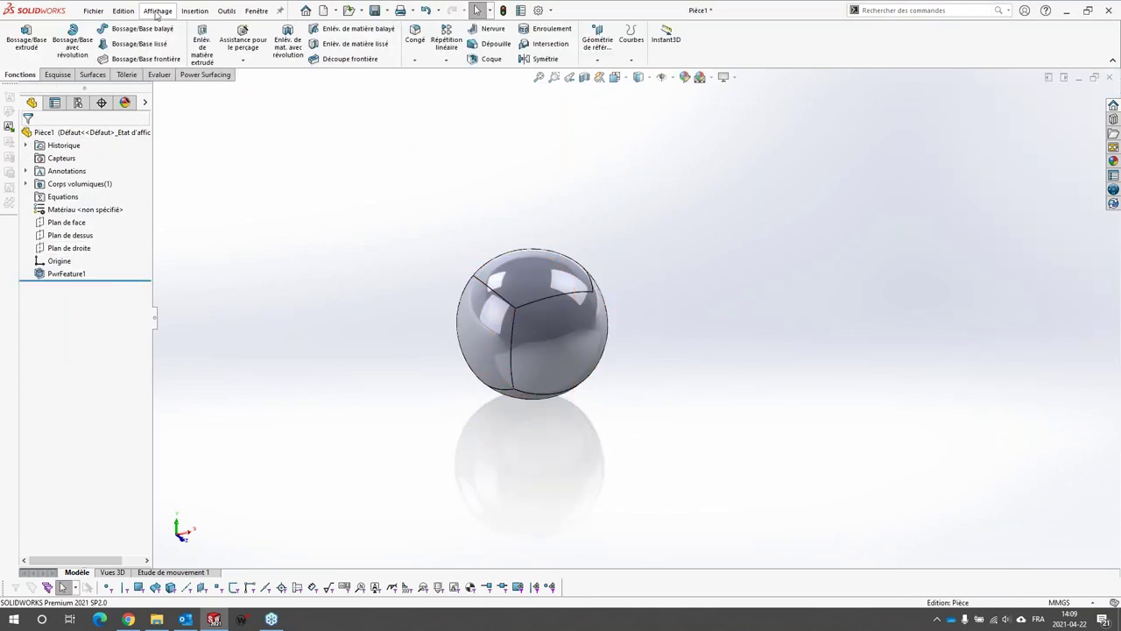
{"action": "left_click", "coordinate": [75, 249]}
{"action": "left_click", "coordinate": [86, 233]}
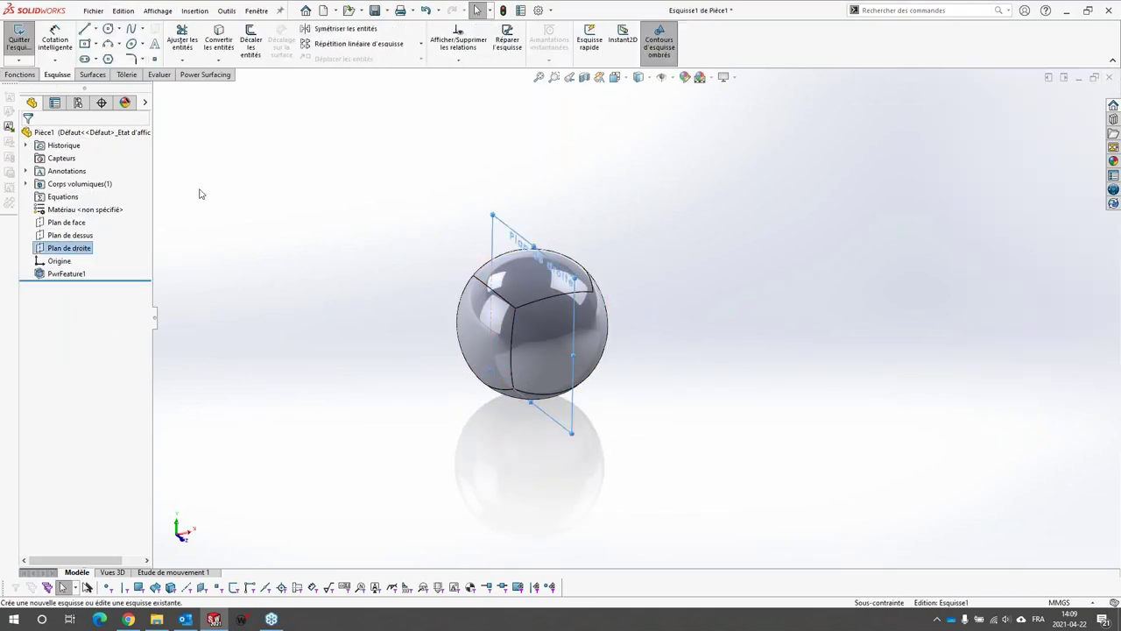
{"action": "left_click", "coordinate": [615, 77]}
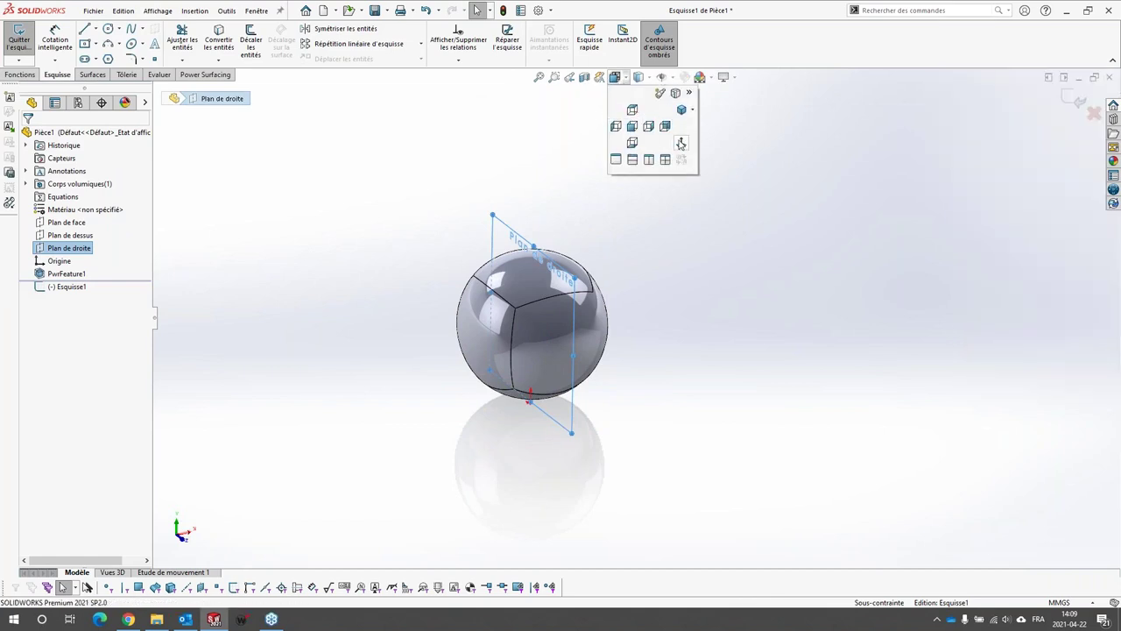
{"action": "left_click", "coordinate": [681, 143]}
{"action": "left_click", "coordinate": [108, 28]}
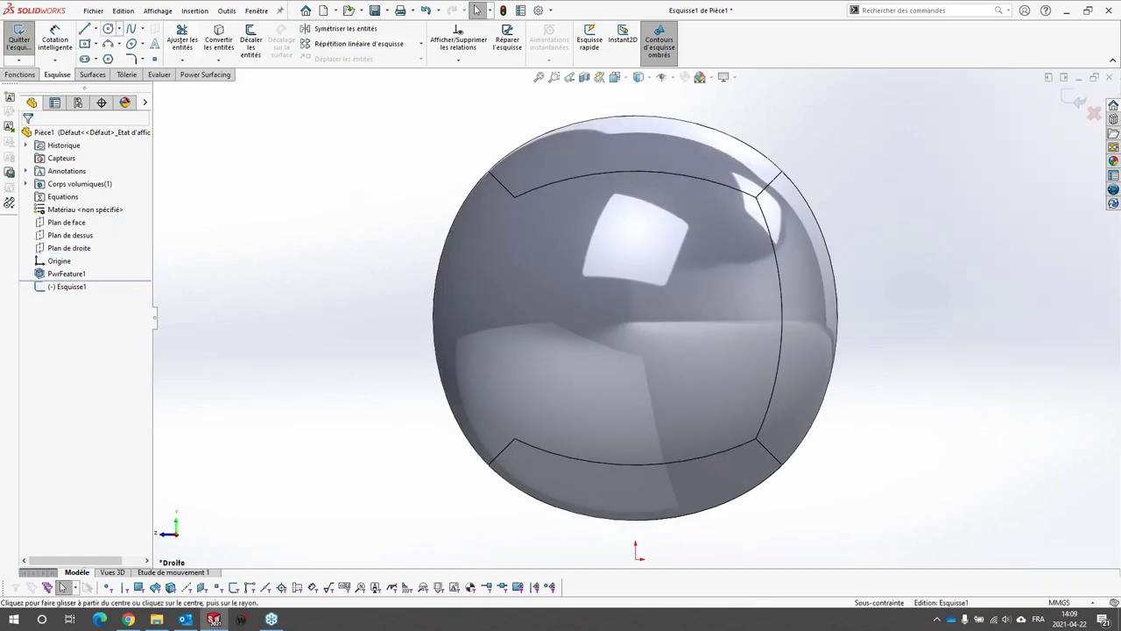
{"action": "left_click", "coordinate": [639, 315]}
{"action": "left_click", "coordinate": [696, 381]}
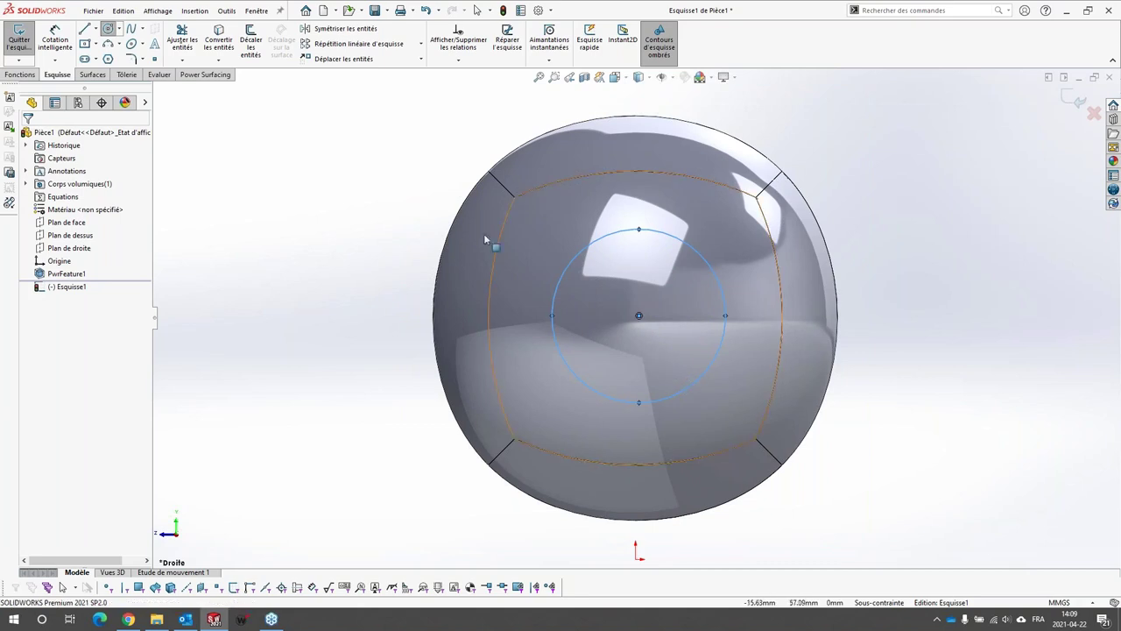
{"action": "key", "text": "Escape"}
Cut-extrude the circle through all in both directions (A travers tout - Les deux) to make a hole across the body.
{"action": "left_click", "coordinate": [20, 75]}
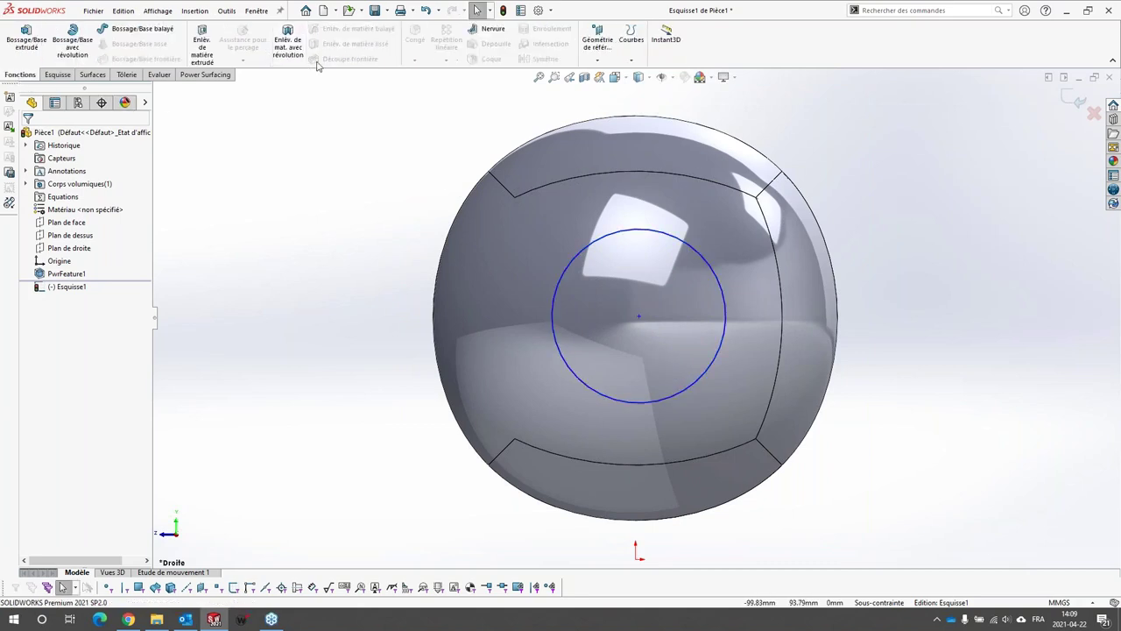
{"action": "left_click", "coordinate": [211, 53]}
{"action": "left_click", "coordinate": [88, 206]}
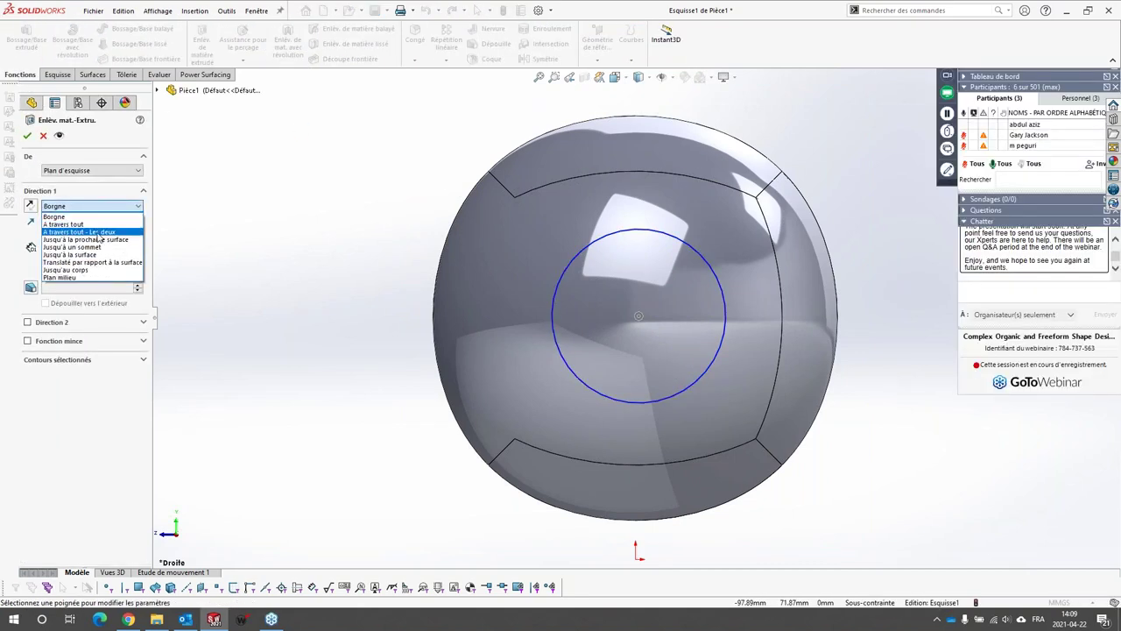
{"action": "left_click", "coordinate": [98, 232]}
{"action": "left_click", "coordinate": [27, 136]}
{"action": "scroll", "coordinate": [637, 315], "scroll_direction": "up", "scroll_amount": 3}
{"action": "middle_click_drag", "start_coordinate": [637, 261], "coordinate": [682, 258]}
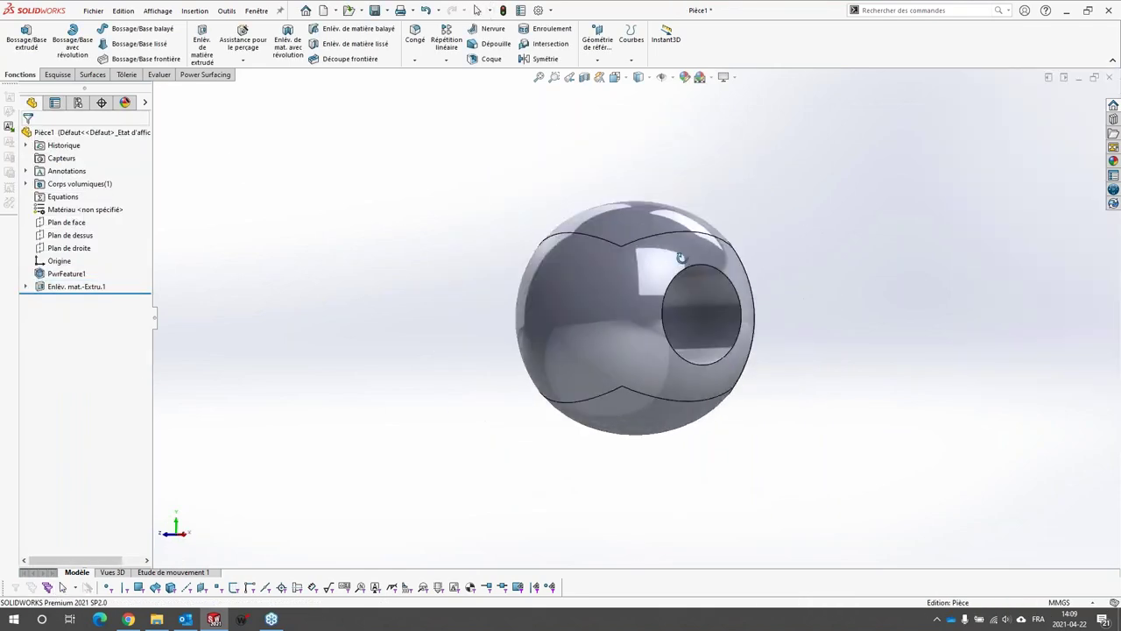
Fillet both rims of the through hole with a 1 mm radius by selecting the hole's inner face.
{"action": "left_click", "coordinate": [415, 35]}
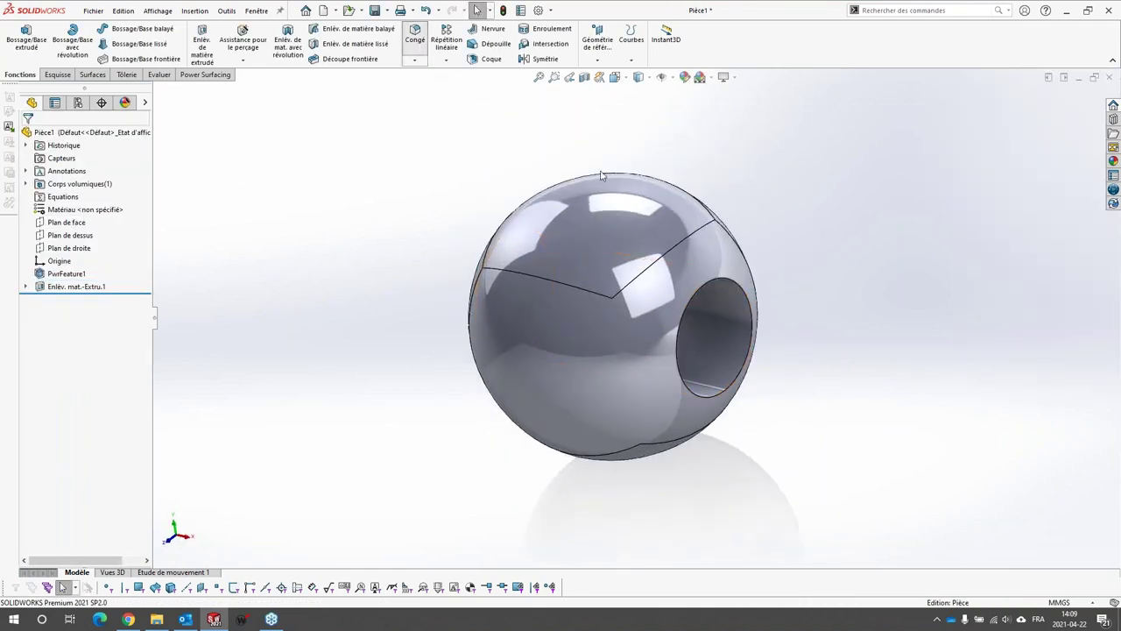
{"action": "left_click", "coordinate": [708, 323]}
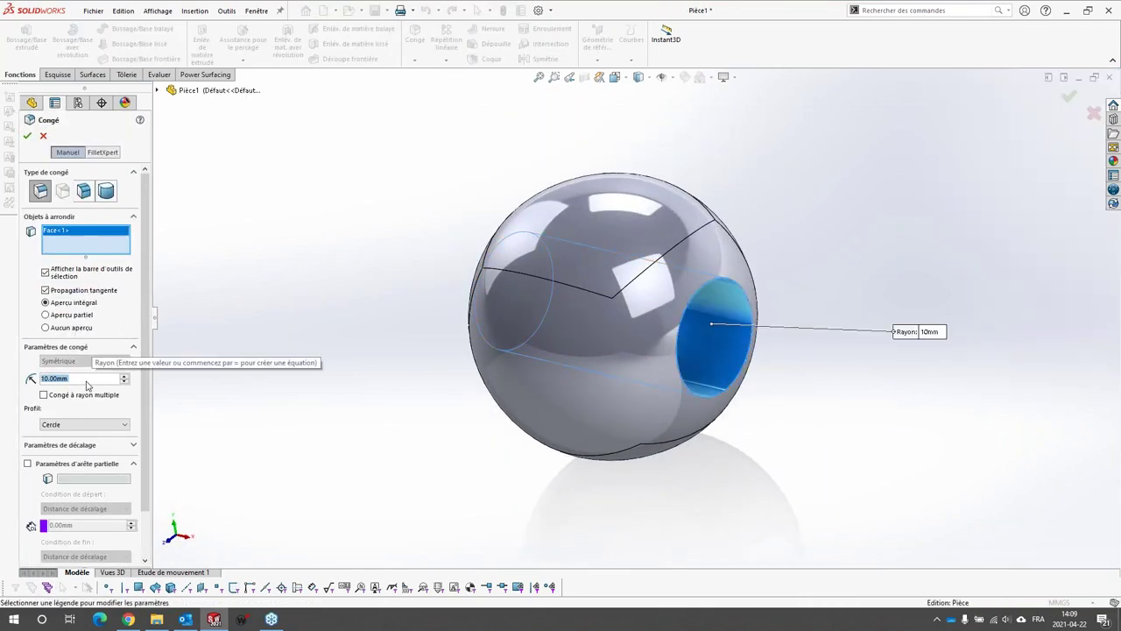
{"action": "type", "text": "1"}
{"action": "key", "text": "Return"}
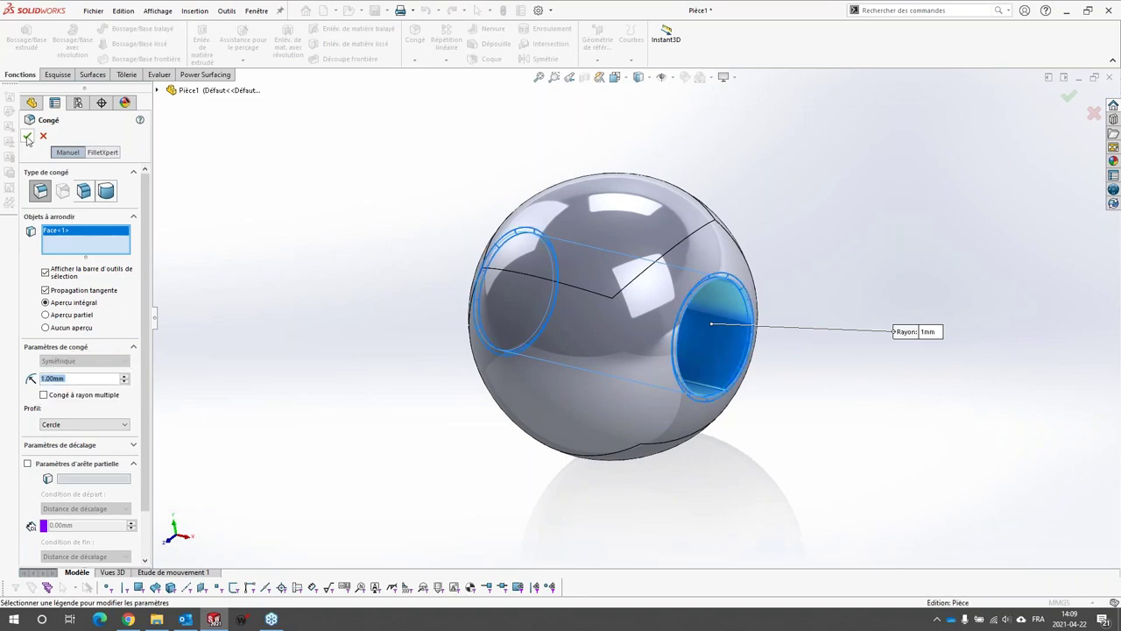
{"action": "mouse_move", "coordinate": [613, 319]}
{"action": "middle_mouse_down"}
{"action": "mouse_move", "coordinate": [499, 273]}
{"action": "mouse_move", "coordinate": [589, 297]}
{"action": "mouse_move", "coordinate": [601, 329]}
{"action": "middle_mouse_up"}
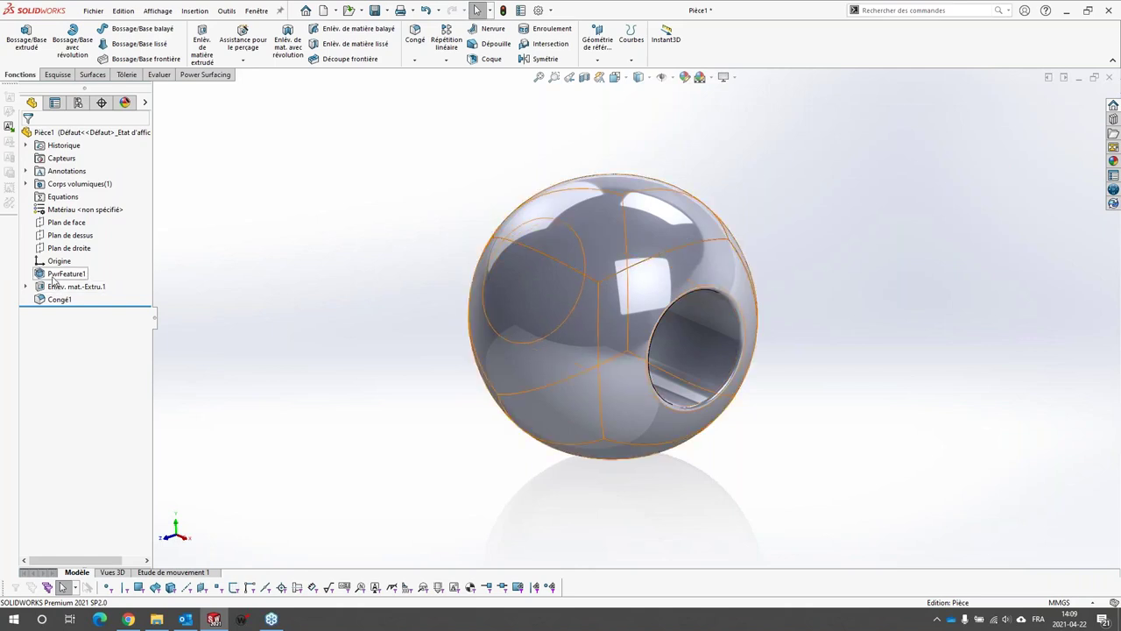
Review the Power Surfacing, cut and fillet features in the history, and reopen PwrFeature1 for editing.
{"action": "left_click", "coordinate": [54, 275]}
{"action": "left_click", "coordinate": [54, 286]}
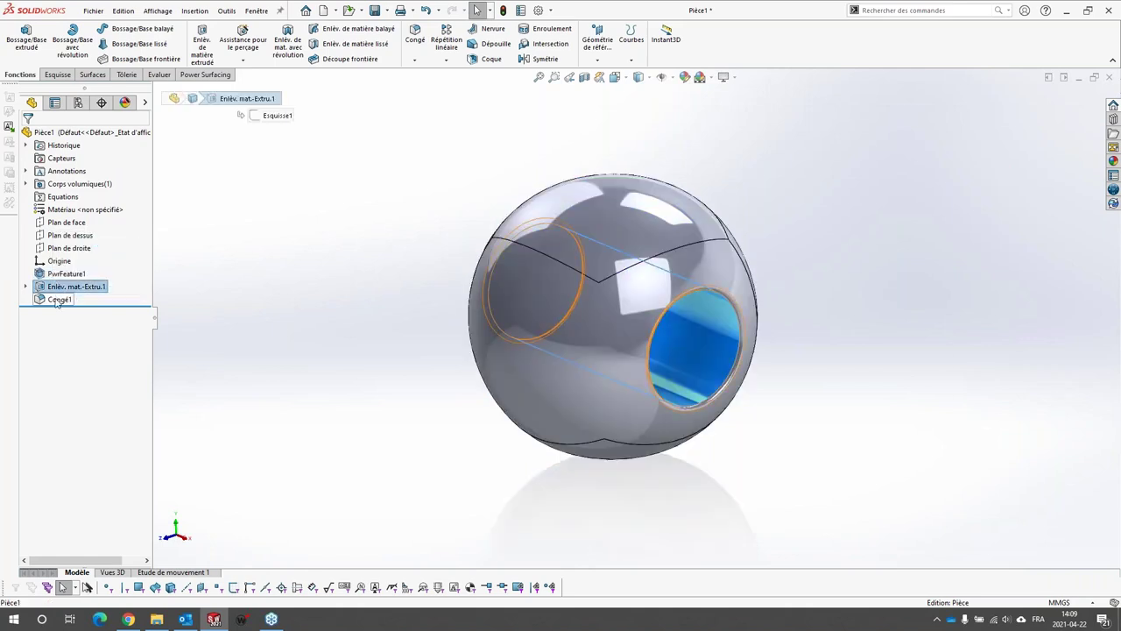
{"action": "left_click", "coordinate": [56, 299]}
{"action": "left_click", "coordinate": [54, 273]}
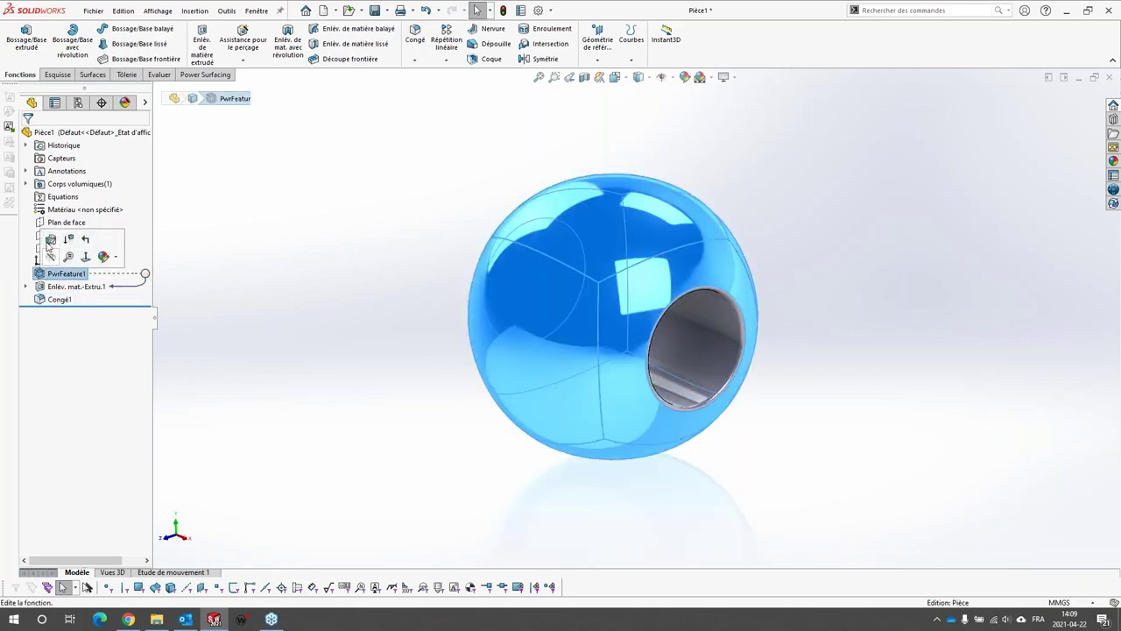
{"action": "left_click", "coordinate": [66, 237]}
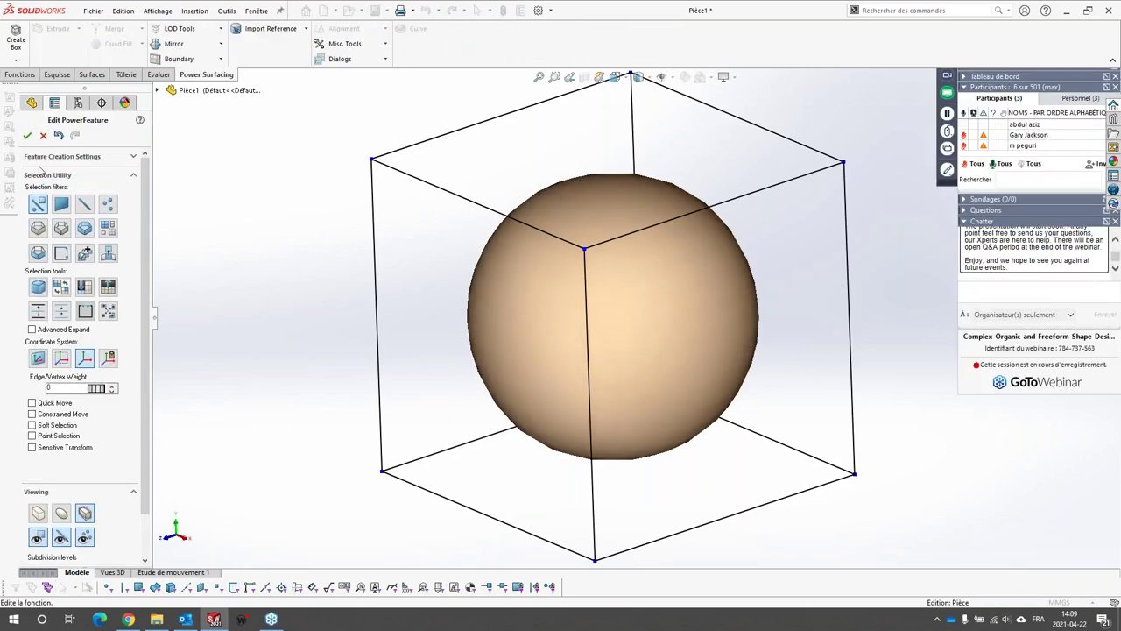
{"action": "scroll", "coordinate": [621, 265], "scroll_direction": "up", "scroll_amount": 3}
{"action": "middle_click_drag", "start_coordinate": [659, 321], "coordinate": [622, 359]}
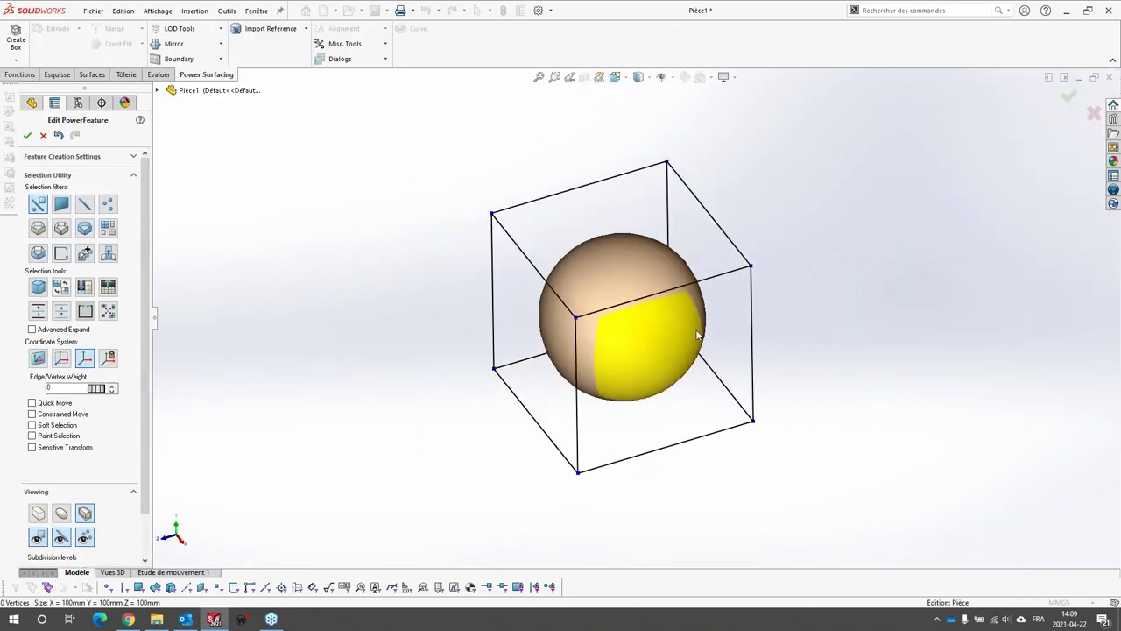
{"action": "scroll", "coordinate": [791, 328], "scroll_direction": "down", "scroll_amount": 2}
{"action": "scroll", "coordinate": [600, 317], "scroll_direction": "up", "scroll_amount": 2}
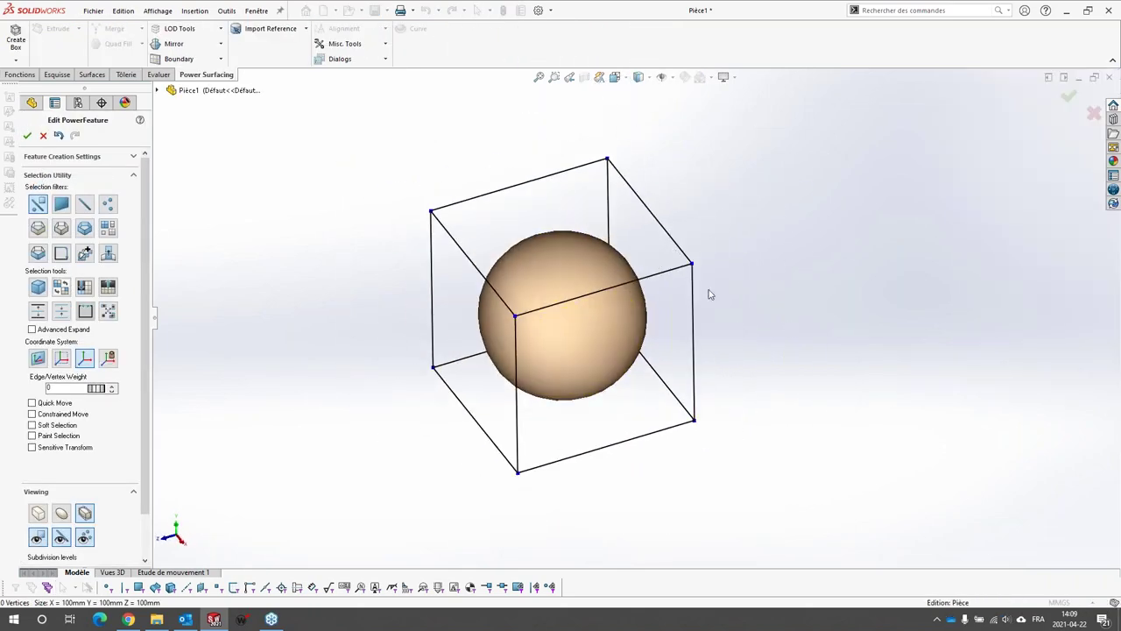
Extrude the upper face of the subdivision body upward by 100 mm.
{"action": "left_click", "coordinate": [546, 281]}
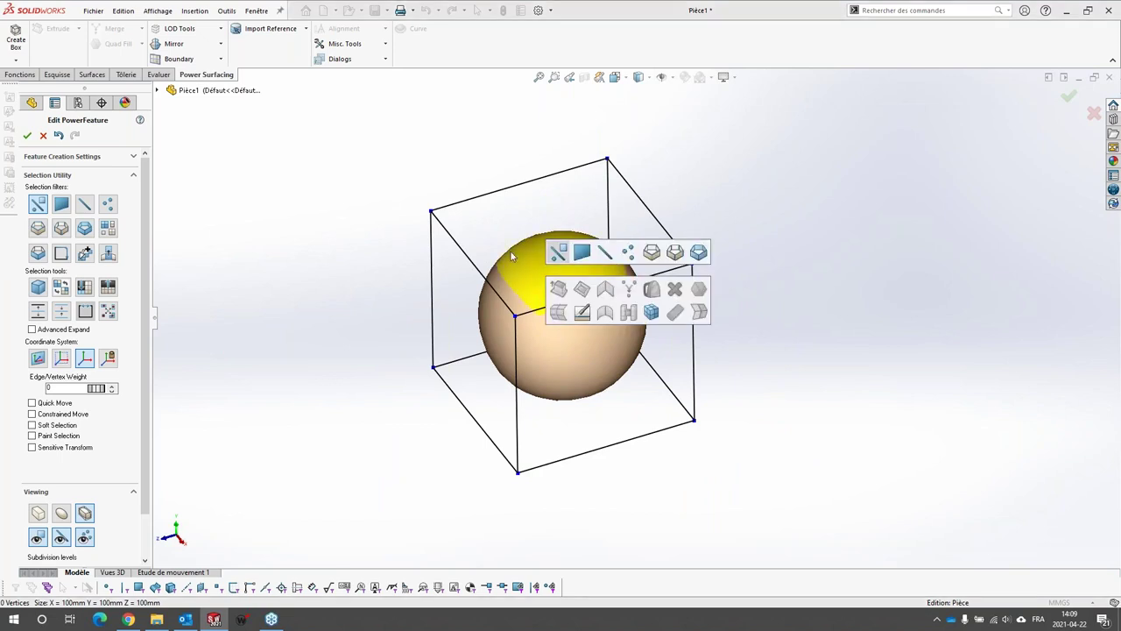
{"action": "left_click", "coordinate": [565, 331]}
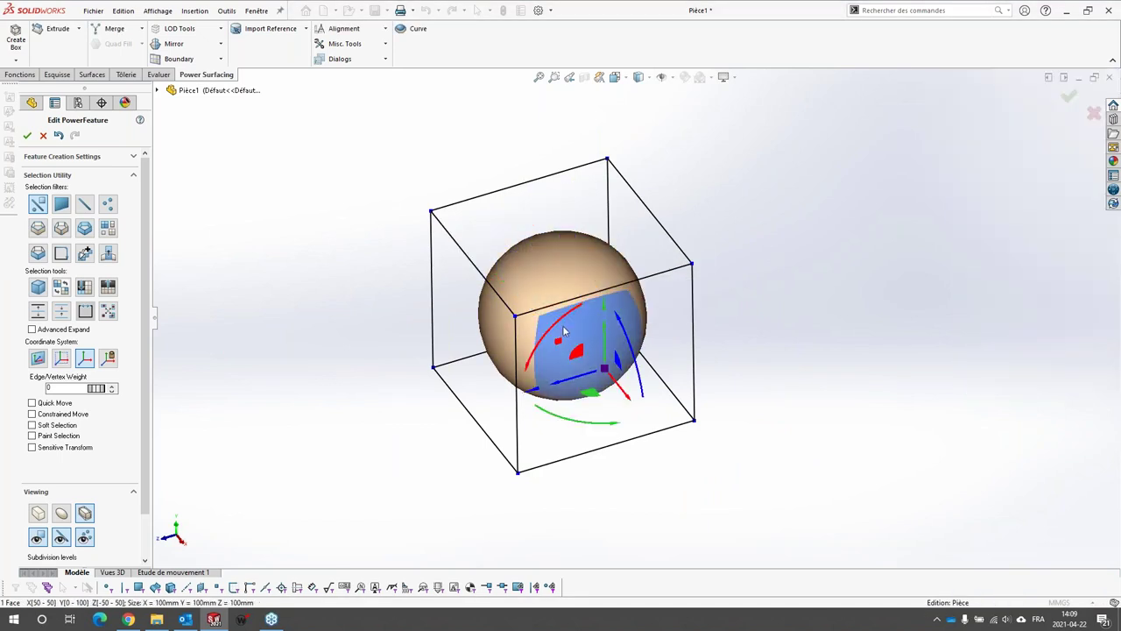
{"action": "left_click", "coordinate": [537, 268]}
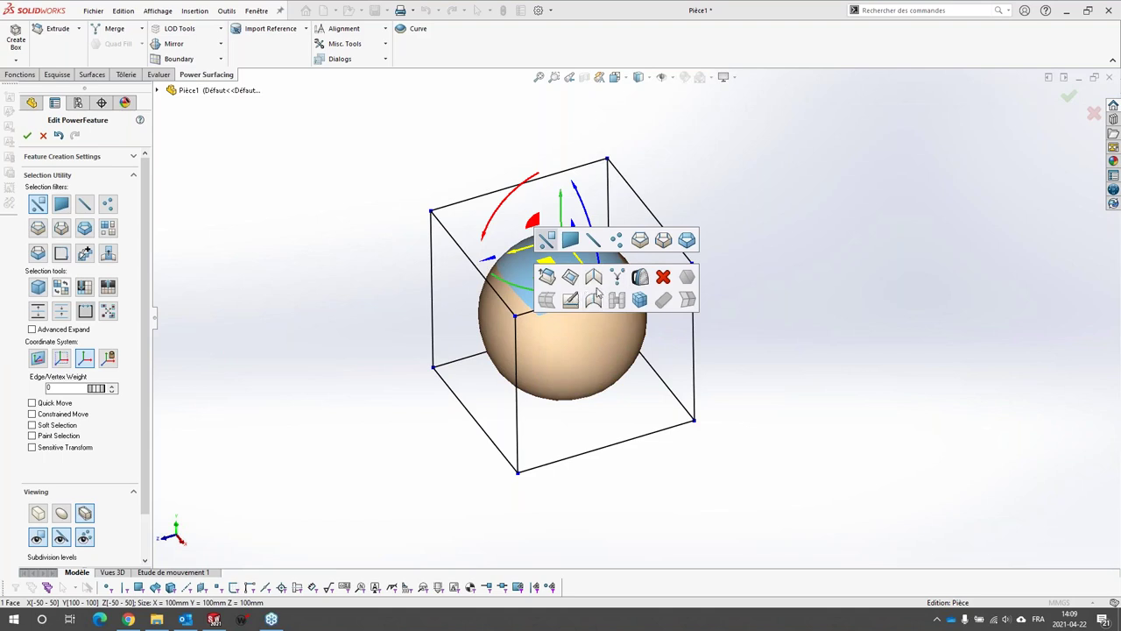
{"action": "left_click", "coordinate": [548, 278]}
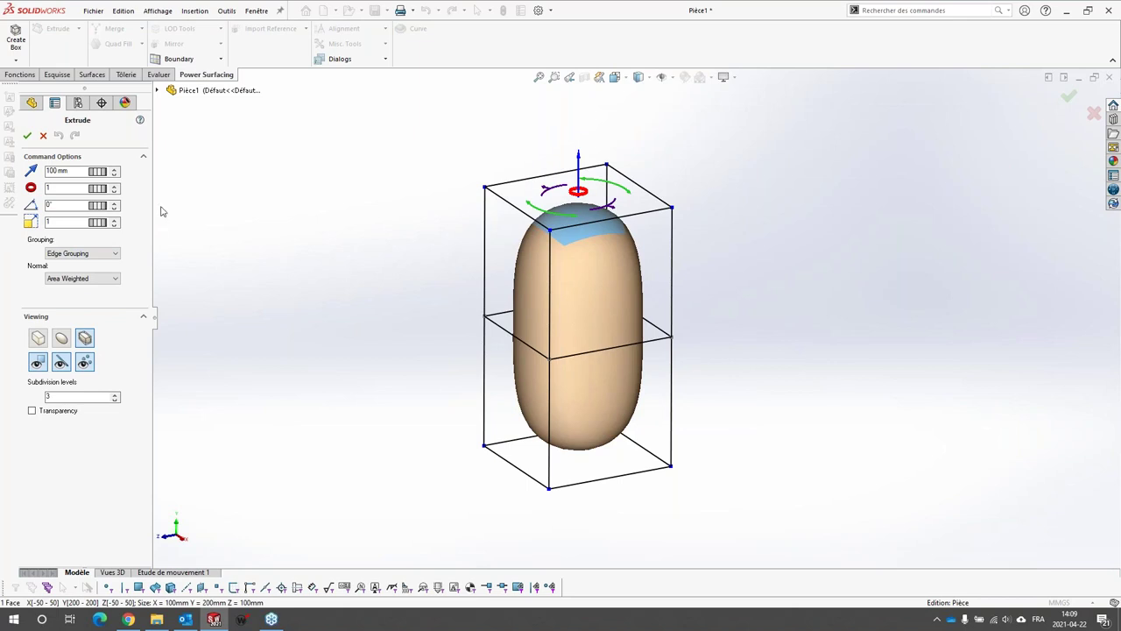
{"action": "left_click", "coordinate": [28, 135]}
Select and clear a single upper vertical cage edge, and select the ring of four upper vertical edges with the ring selection filter.
{"action": "left_click", "coordinate": [551, 297]}
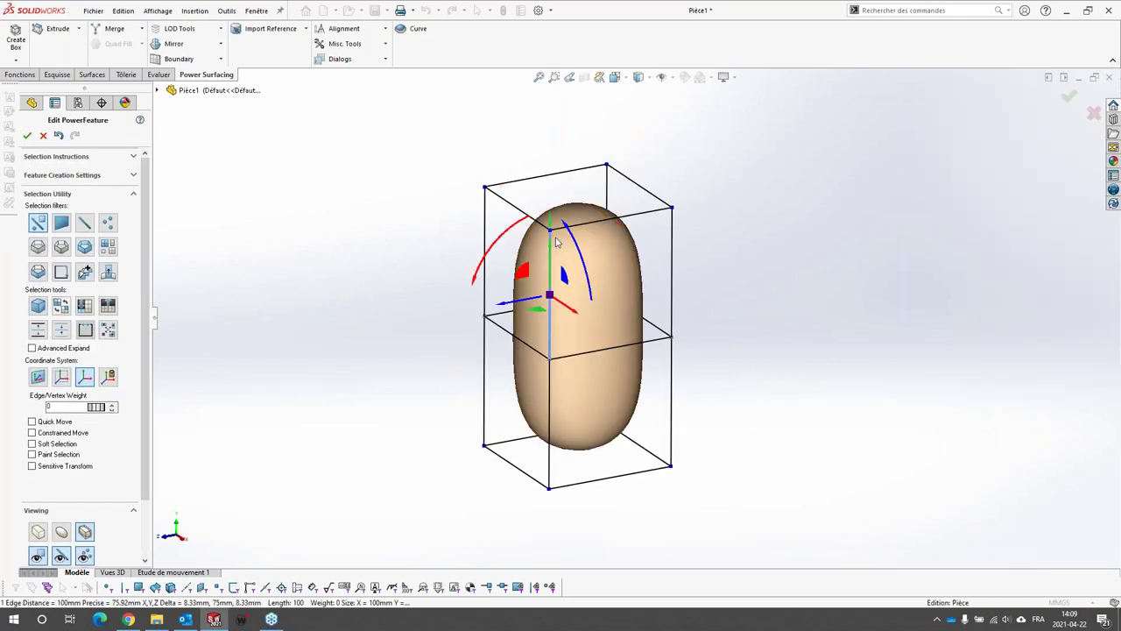
{"action": "left_click", "coordinate": [446, 208]}
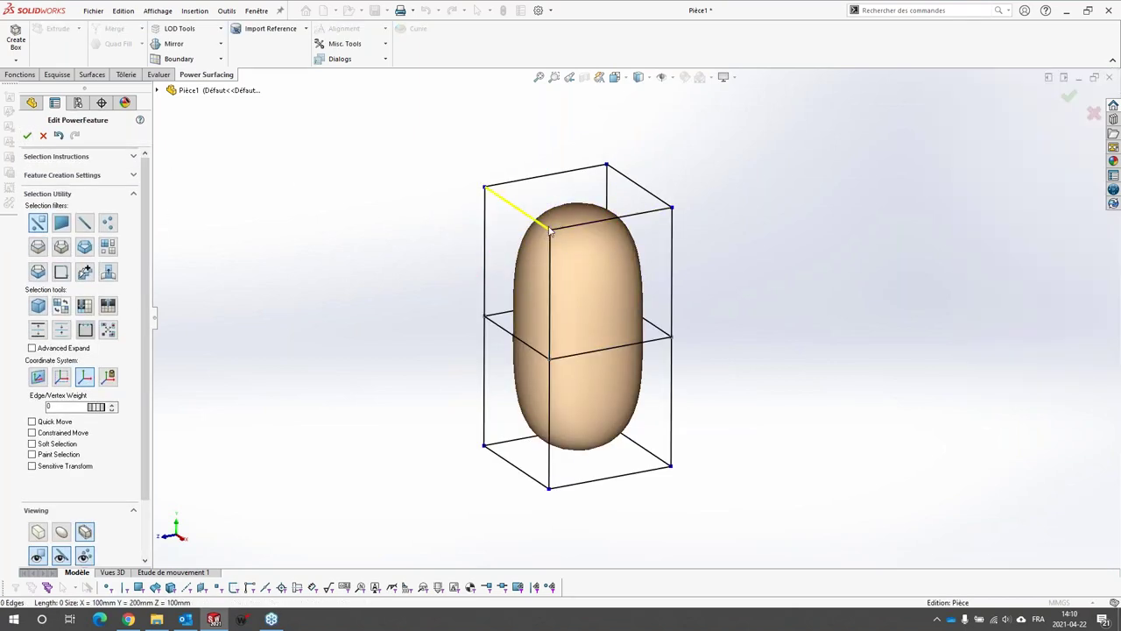
{"action": "left_click", "coordinate": [552, 320]}
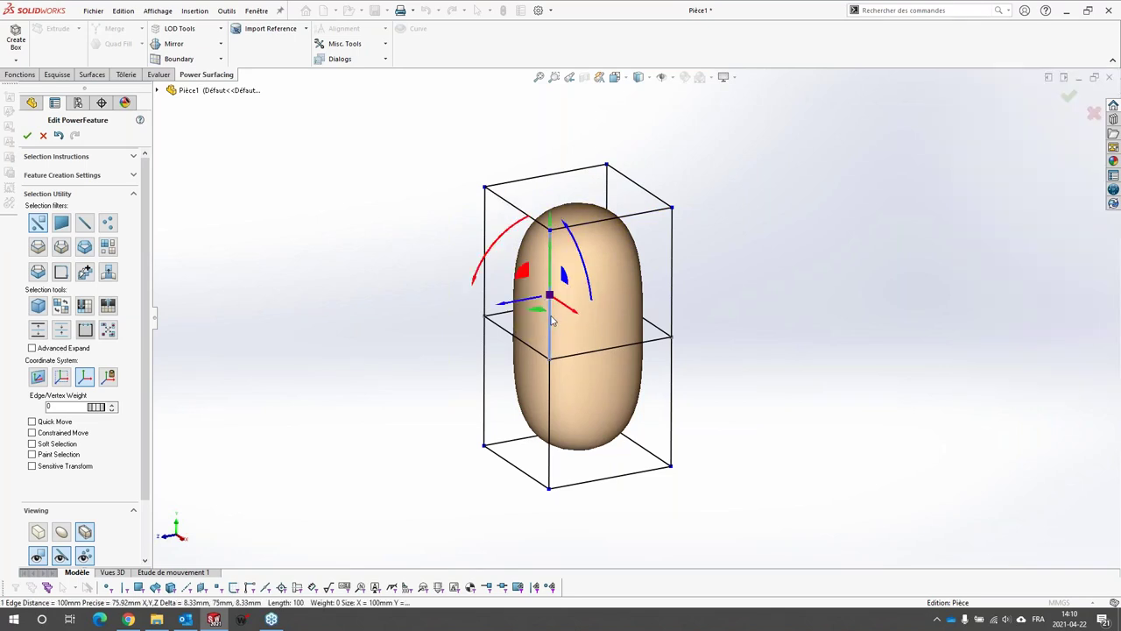
{"action": "key", "text": "Escape"}
{"action": "left_click", "coordinate": [61, 246]}
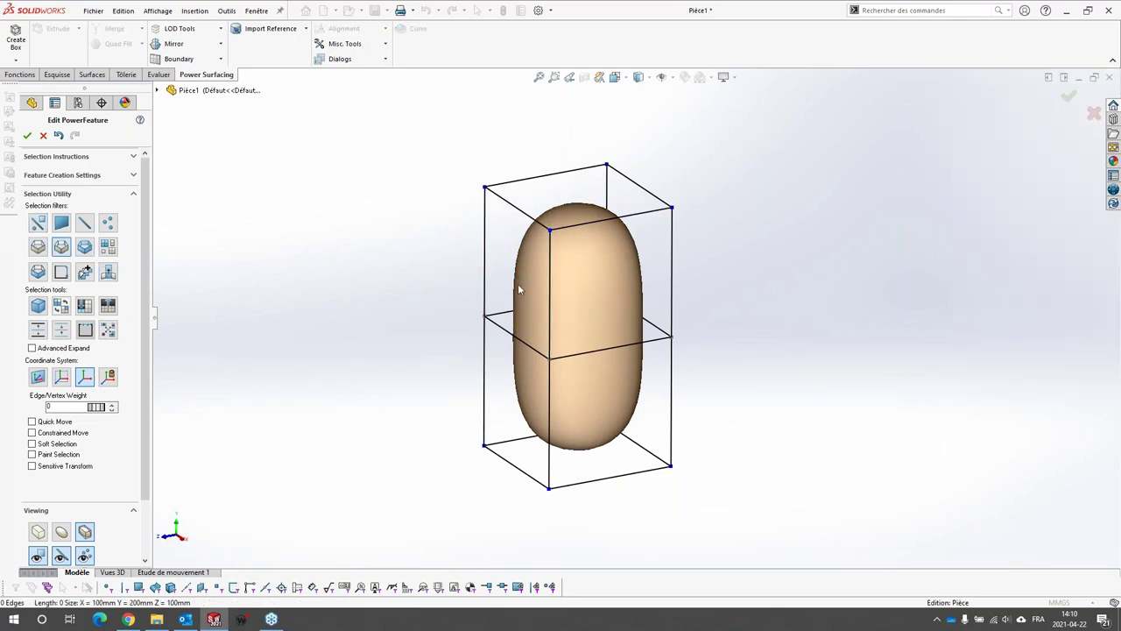
{"action": "left_click", "coordinate": [552, 313]}
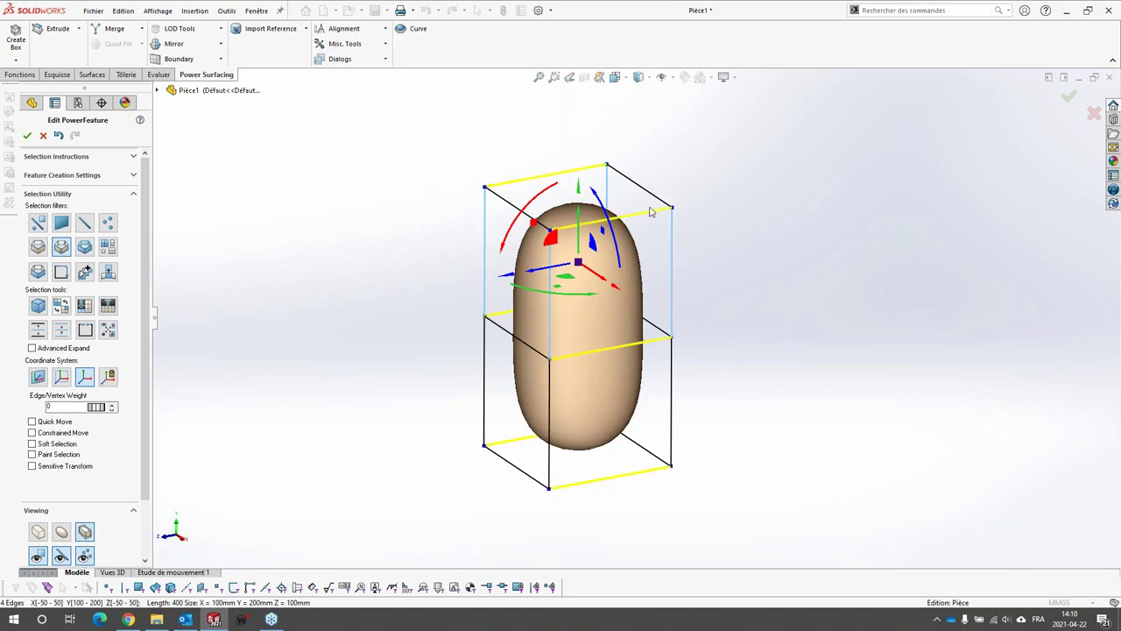
Insert one edge loop midway around the upper section of the cage across the four selected vertical edges.
{"action": "right_click", "coordinate": [555, 291]}
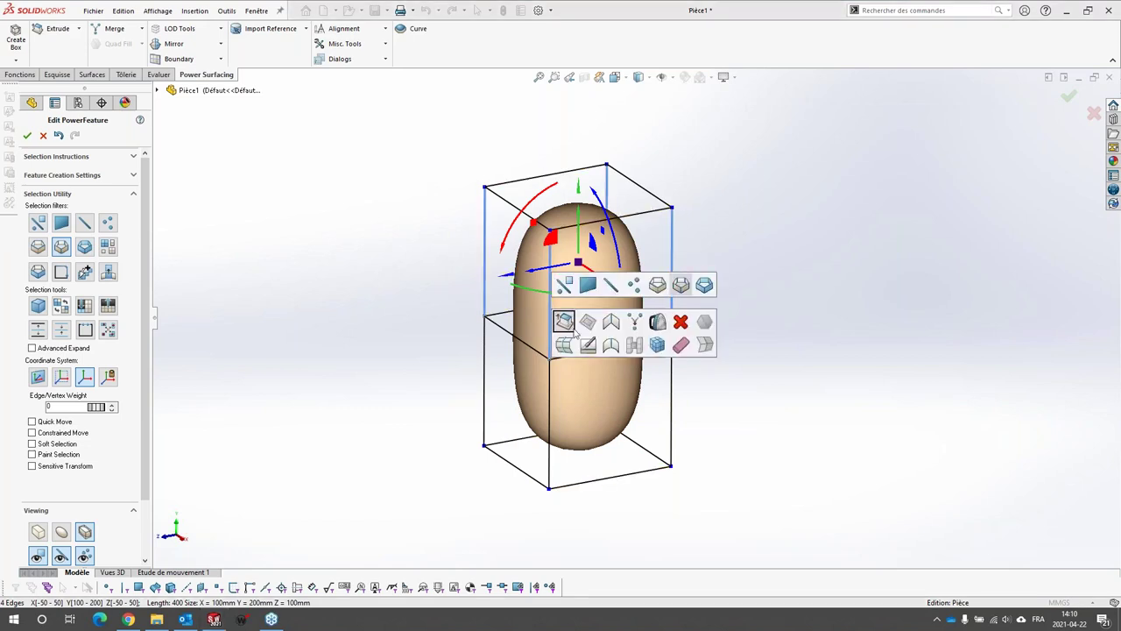
{"action": "left_click", "coordinate": [564, 347]}
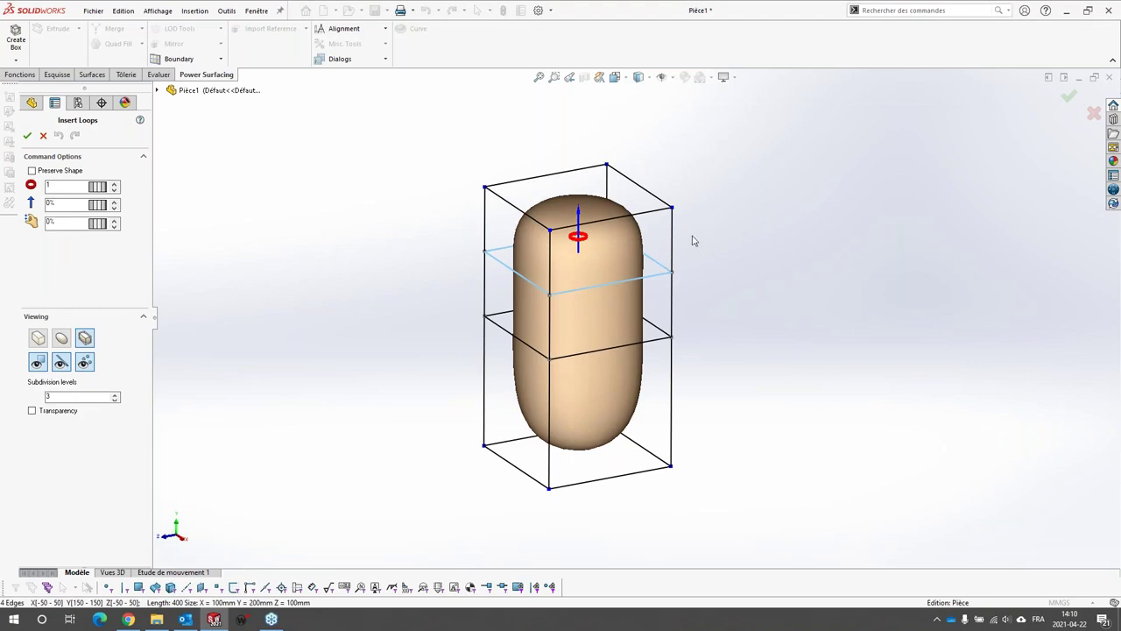
{"action": "scroll", "coordinate": [693, 240], "scroll_direction": "down", "scroll_amount": 3}
{"action": "scroll", "coordinate": [446, 266], "scroll_direction": "up", "scroll_amount": 2}
{"action": "mouse_move", "coordinate": [438, 289]}
{"action": "middle_mouse_down"}
{"action": "mouse_move", "coordinate": [535, 252]}
{"action": "mouse_move", "coordinate": [481, 250]}
{"action": "mouse_move", "coordinate": [443, 285]}
{"action": "middle_mouse_up"}
{"action": "scroll", "coordinate": [537, 319], "scroll_direction": "down", "scroll_amount": 1}
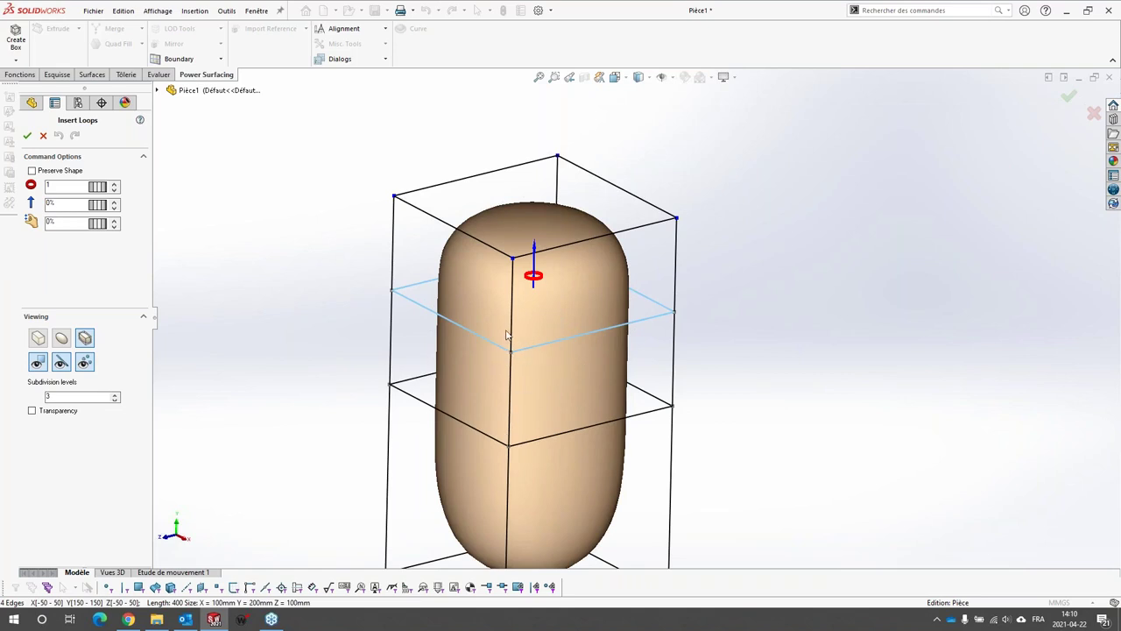
{"action": "left_click", "coordinate": [27, 135]}
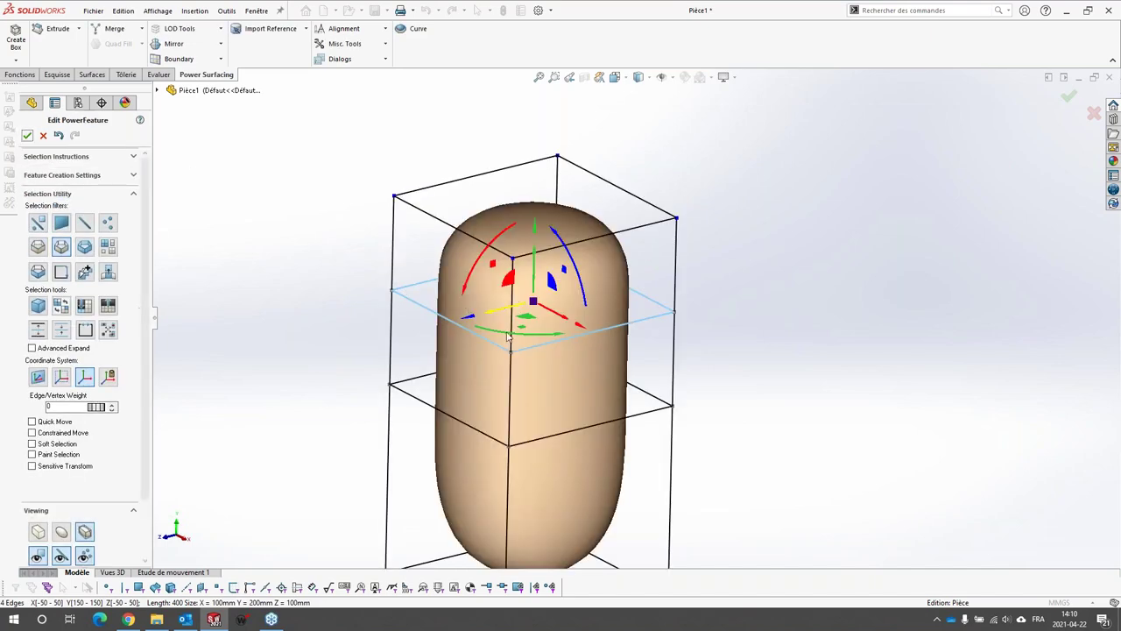
Switch the selection filter from rings to single elements, and pull one side edge of the new loop outward about 48 mm.
{"action": "scroll", "coordinate": [648, 350], "scroll_direction": "up", "scroll_amount": 3}
{"action": "scroll", "coordinate": [658, 356], "scroll_direction": "down", "scroll_amount": 4}
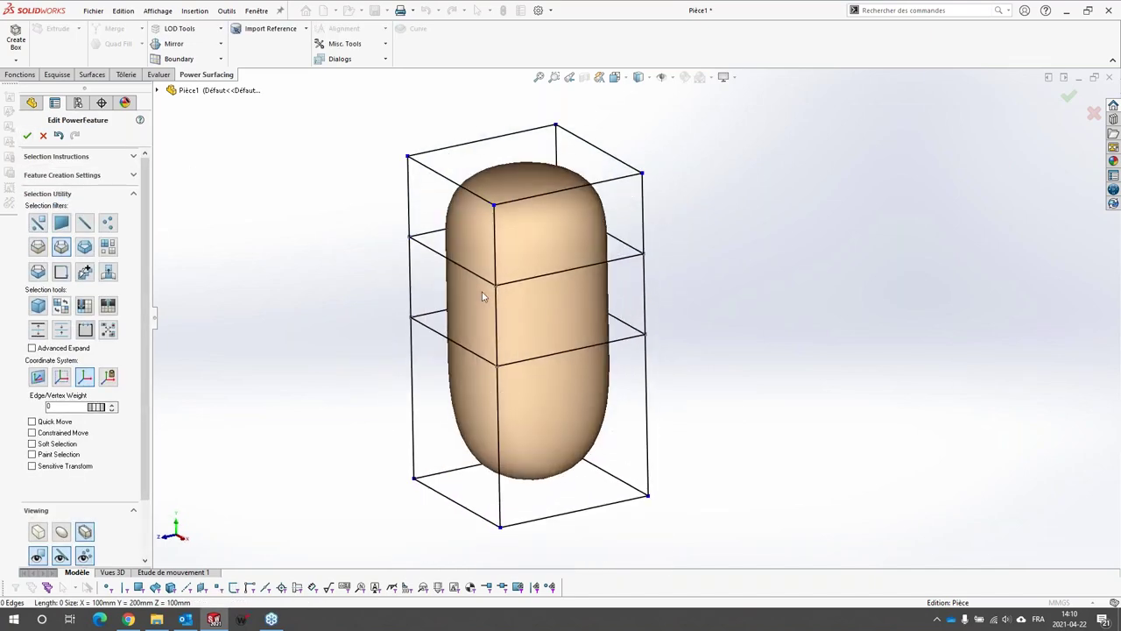
{"action": "left_click", "coordinate": [467, 273]}
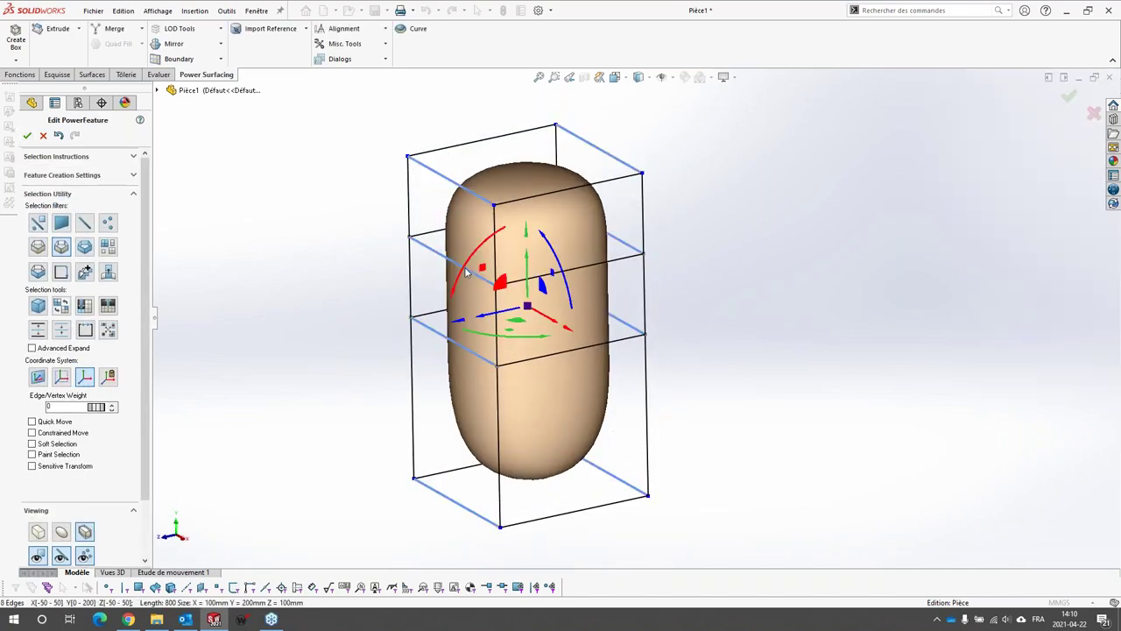
{"action": "left_click", "coordinate": [40, 224]}
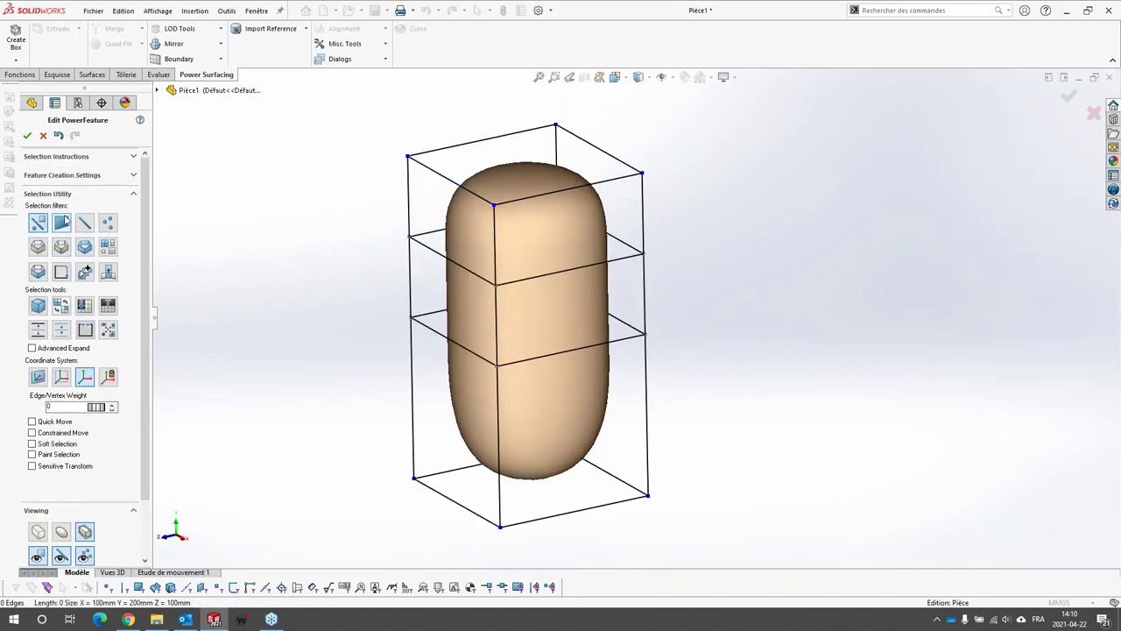
{"action": "left_click", "coordinate": [438, 253]}
{"action": "left_click_drag", "start_coordinate": [397, 278], "coordinate": [348, 285]}
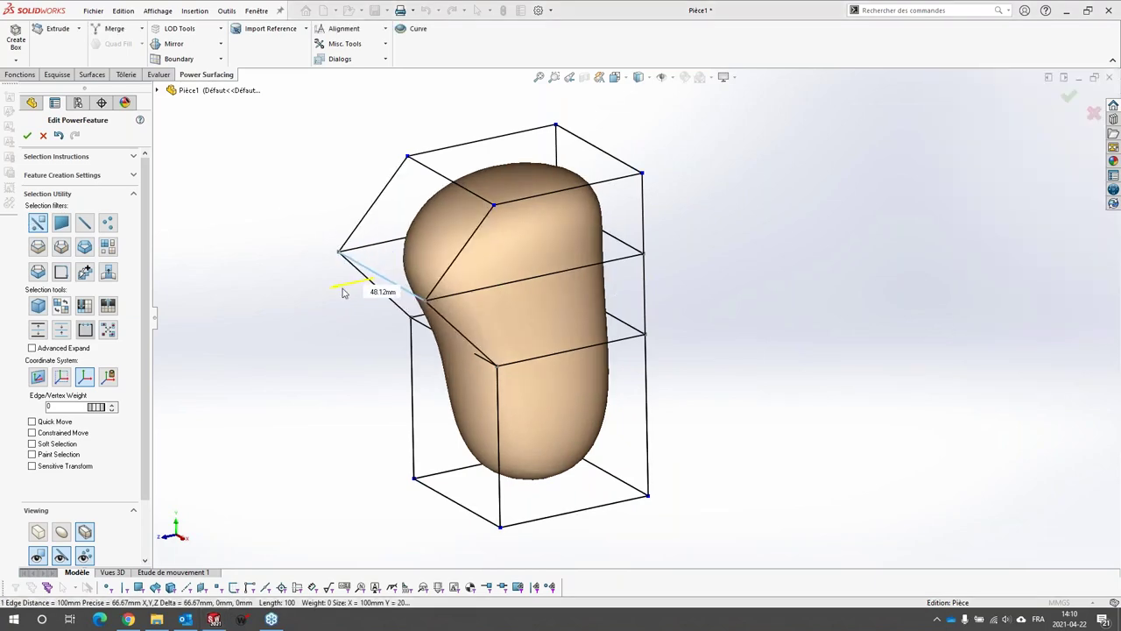
Pull the opposite side edge of the new loop outward to widen the upper part of the body.
{"action": "left_click", "coordinate": [671, 300]}
{"action": "left_click", "coordinate": [615, 239]}
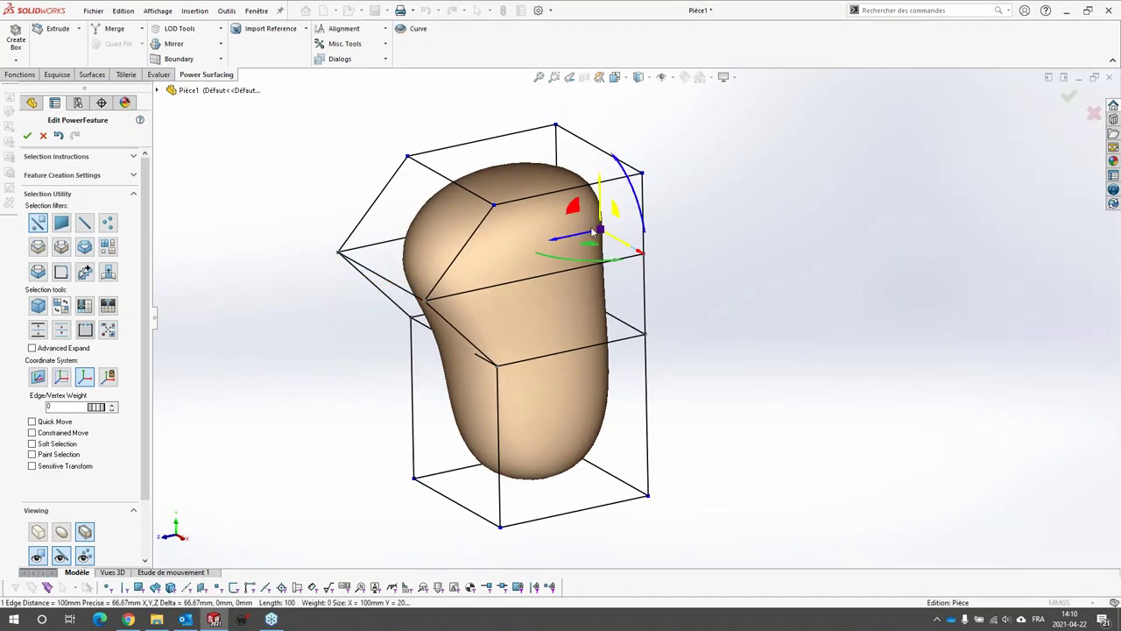
{"action": "left_click_drag", "start_coordinate": [616, 239], "coordinate": [692, 229]}
{"action": "left_click", "coordinate": [666, 358]}
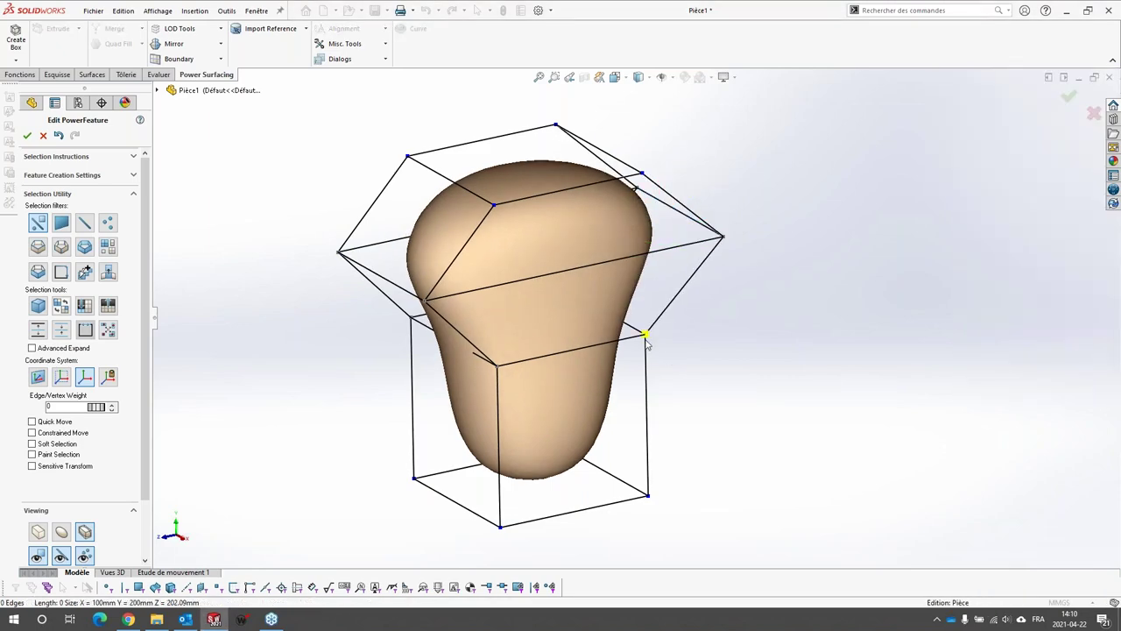
Pull two vertices of the cage's lower intermediate loop outward to make the body asymmetrical, and check the shape all around.
{"action": "left_click", "coordinate": [646, 336]}
{"action": "left_click_drag", "start_coordinate": [645, 335], "coordinate": [704, 424]}
{"action": "left_click", "coordinate": [742, 470]}
{"action": "middle_click_drag", "start_coordinate": [606, 262], "coordinate": [517, 360]}
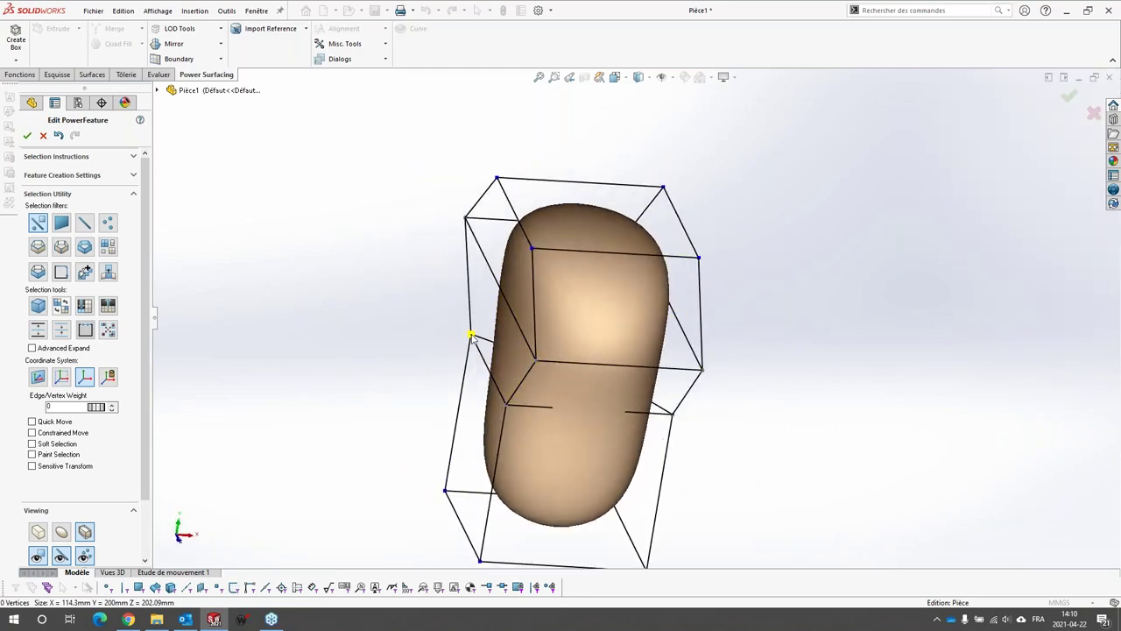
{"action": "left_click", "coordinate": [471, 336]}
{"action": "left_click_drag", "start_coordinate": [448, 342], "coordinate": [383, 312]}
{"action": "left_click", "coordinate": [382, 326]}
{"action": "scroll", "coordinate": [634, 318], "scroll_direction": "up", "scroll_amount": 3}
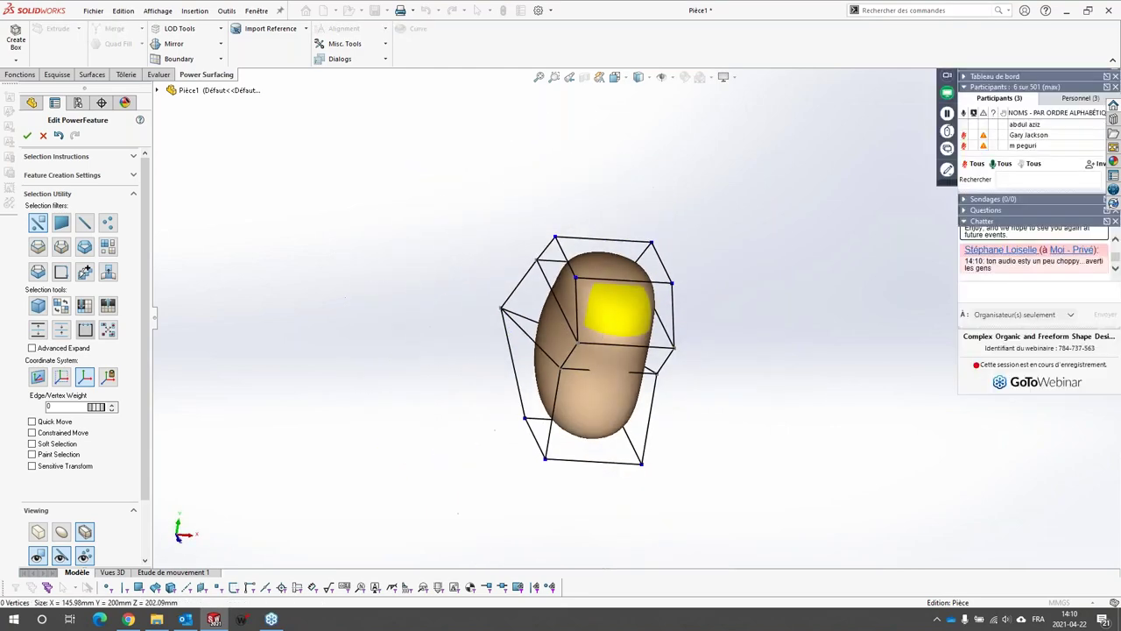
{"action": "middle_click_drag", "start_coordinate": [618, 307], "coordinate": [697, 384]}
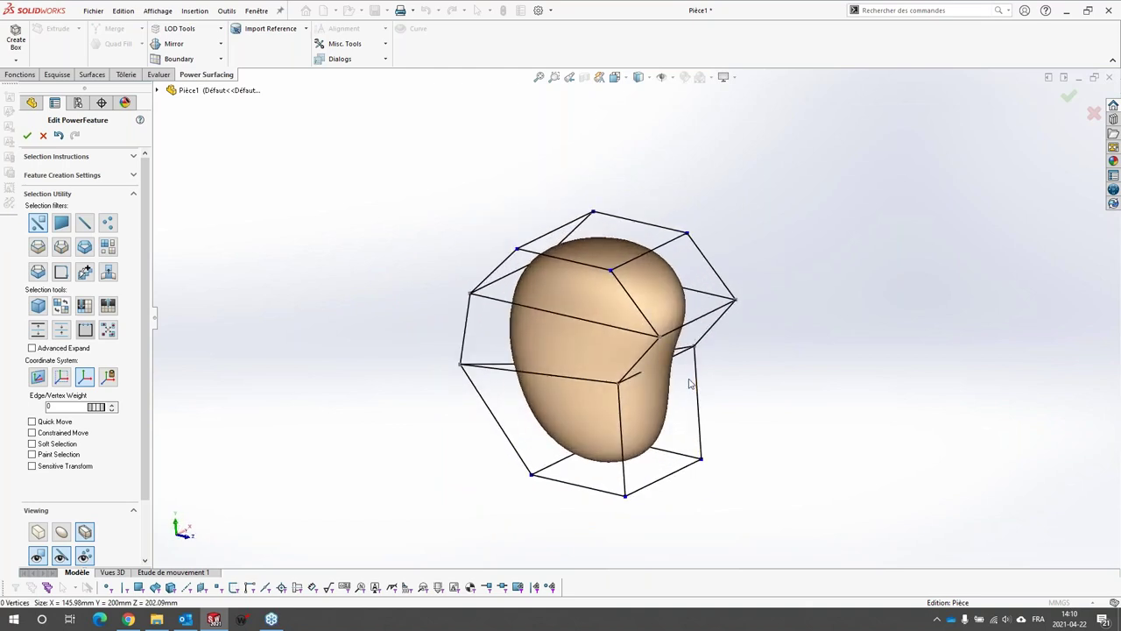
{"action": "middle_click_drag", "start_coordinate": [700, 391], "coordinate": [581, 328]}
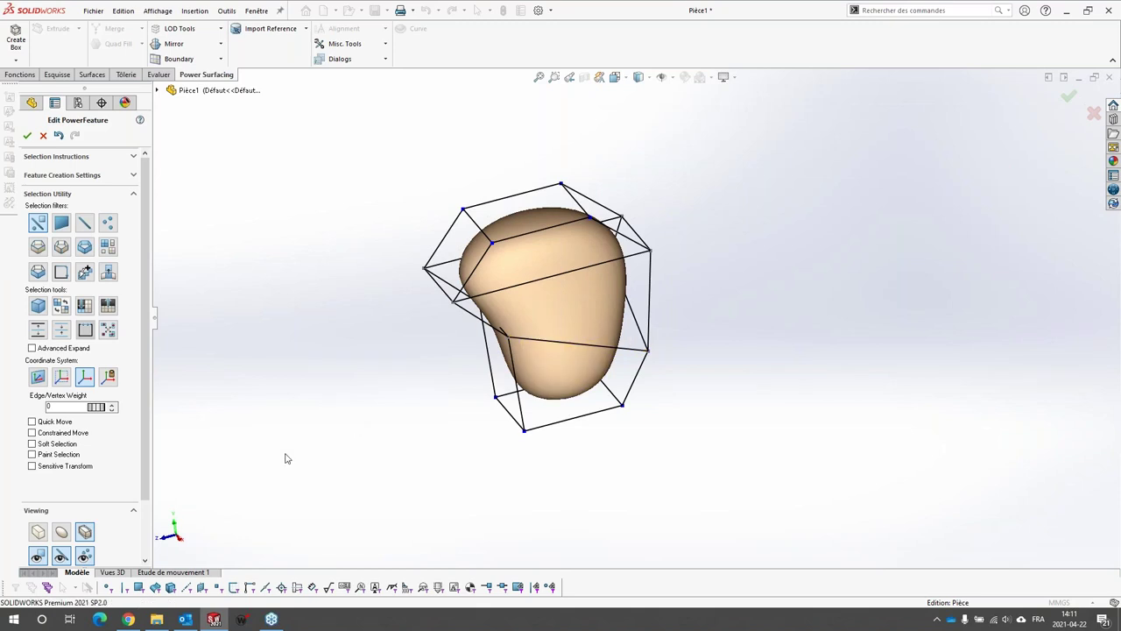
Switch to Chrome and review the Power Surfacing products on the nPowerSoftware home page.
{"action": "left_click", "coordinate": [127, 620]}
{"action": "left_click", "coordinate": [88, 9]}
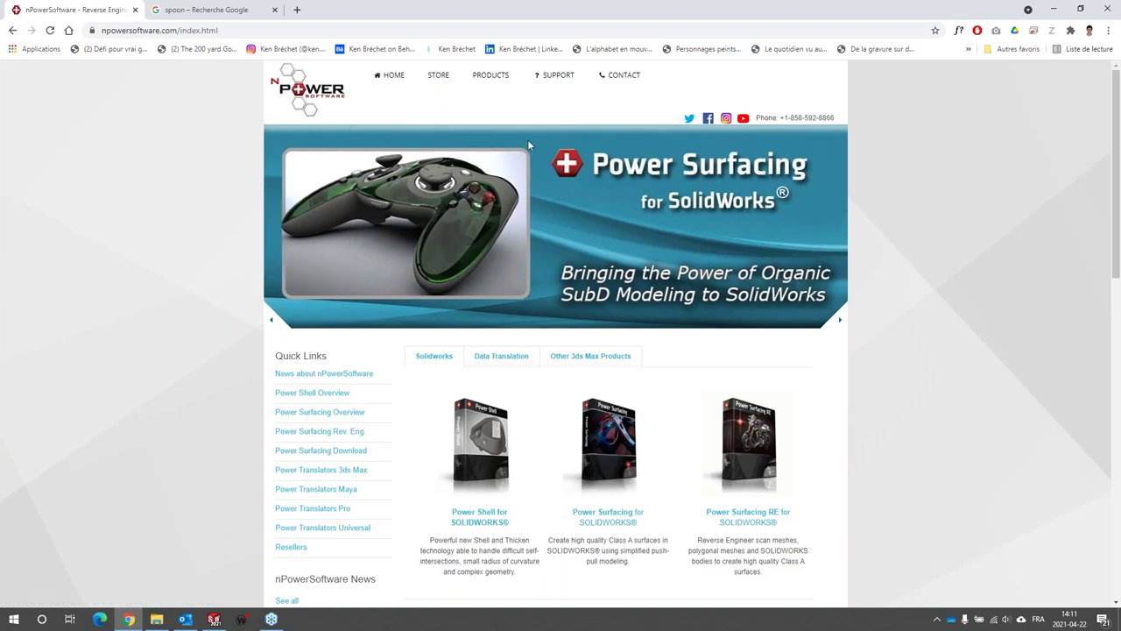
{"action": "scroll", "coordinate": [551, 453], "scroll_direction": "down", "scroll_amount": 2}
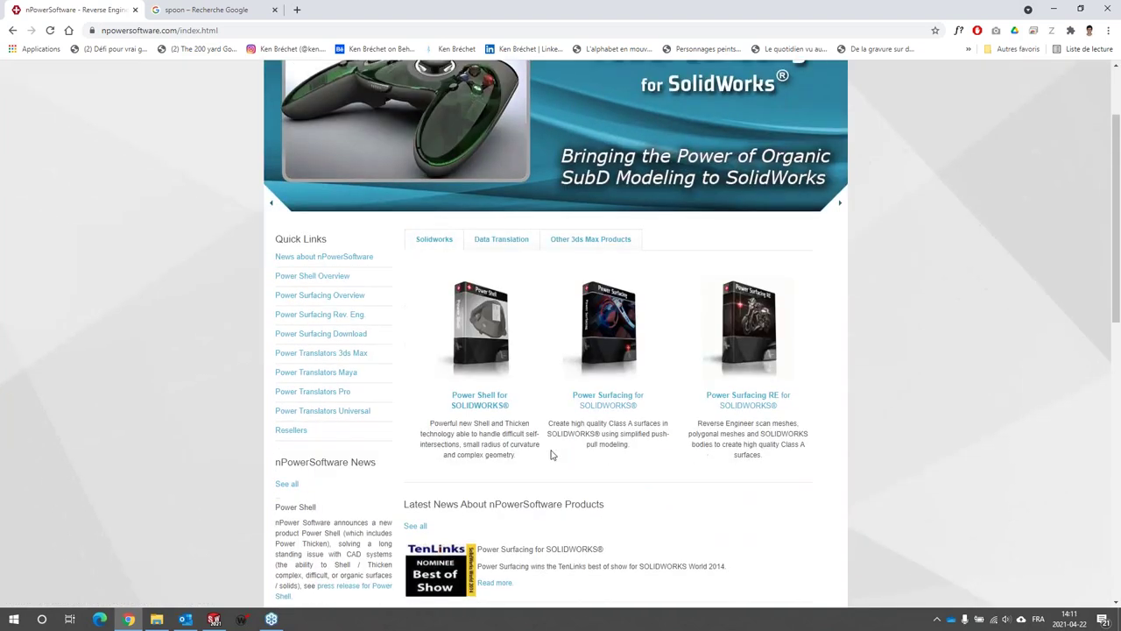
{"action": "scroll", "coordinate": [551, 453], "scroll_direction": "up", "scroll_amount": 2}
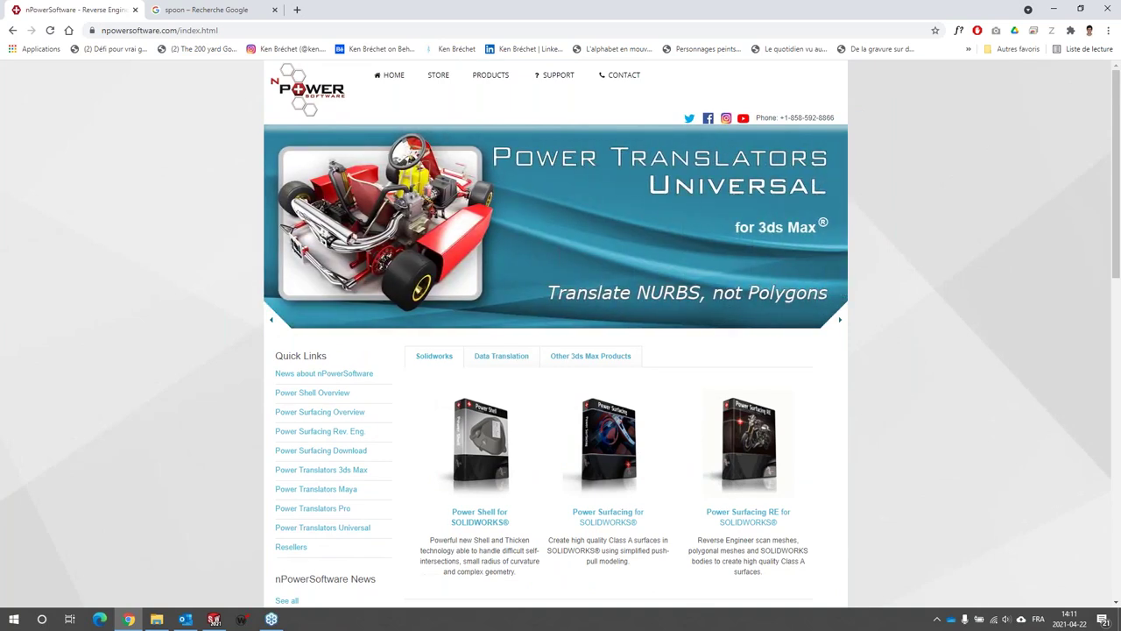
{"action": "scroll", "coordinate": [528, 463], "scroll_direction": "down", "scroll_amount": 3}
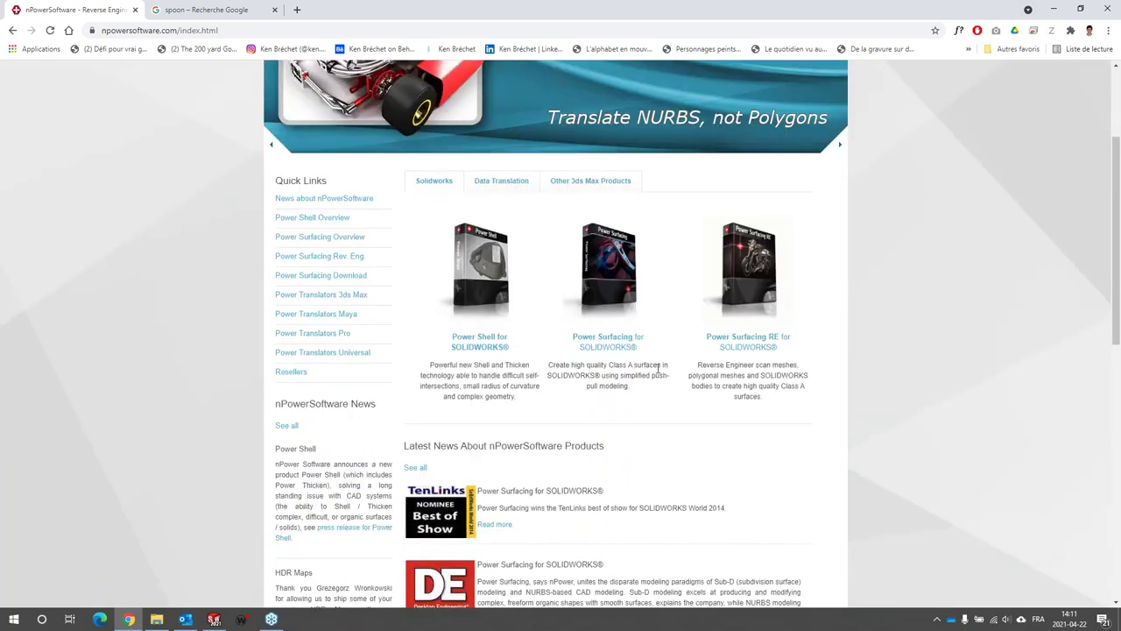
{"action": "scroll", "coordinate": [585, 430], "scroll_direction": "up", "scroll_amount": 3}
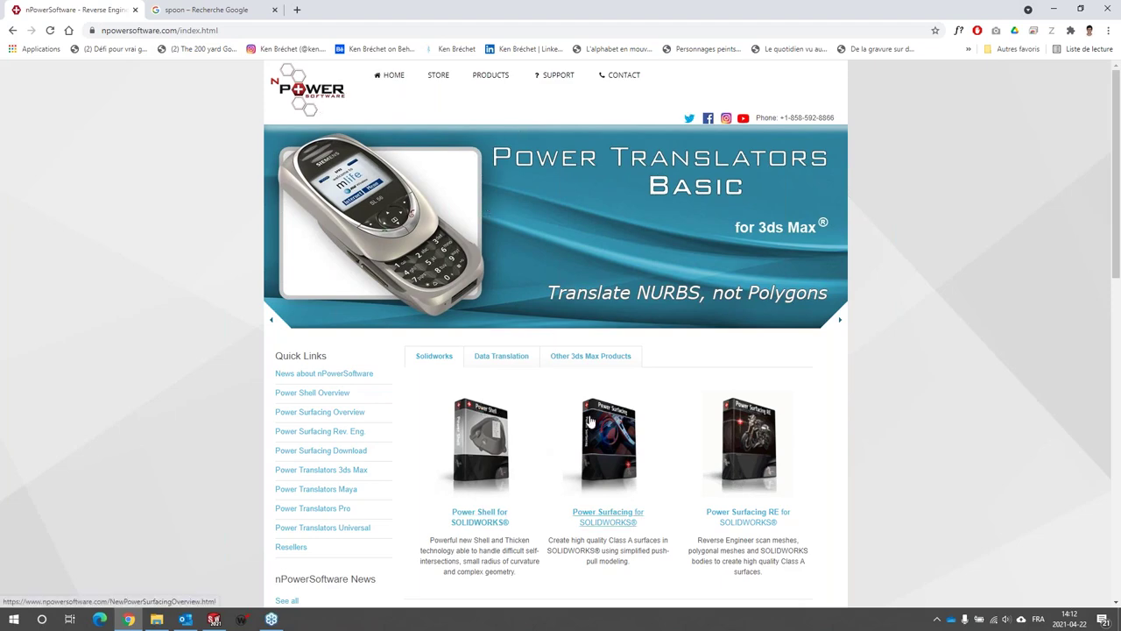
{"action": "scroll", "coordinate": [591, 423], "scroll_direction": "down", "scroll_amount": 2}
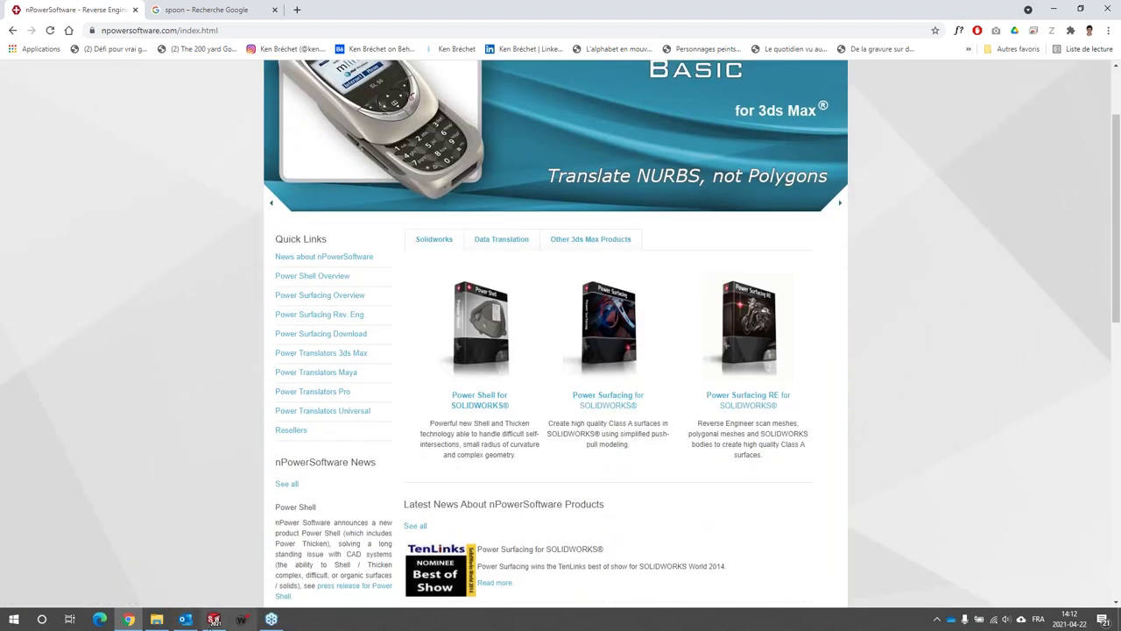
Switch back to SOLIDWORKS and examine the reshaped subdivision body and its cage from several angles.
{"action": "left_click", "coordinate": [214, 620]}
{"action": "mouse_move", "coordinate": [531, 320]}
{"action": "middle_mouse_down"}
{"action": "mouse_move", "coordinate": [692, 351]}
{"action": "mouse_move", "coordinate": [532, 308]}
{"action": "middle_mouse_up"}
{"action": "scroll", "coordinate": [621, 342], "scroll_direction": "down", "scroll_amount": 2}
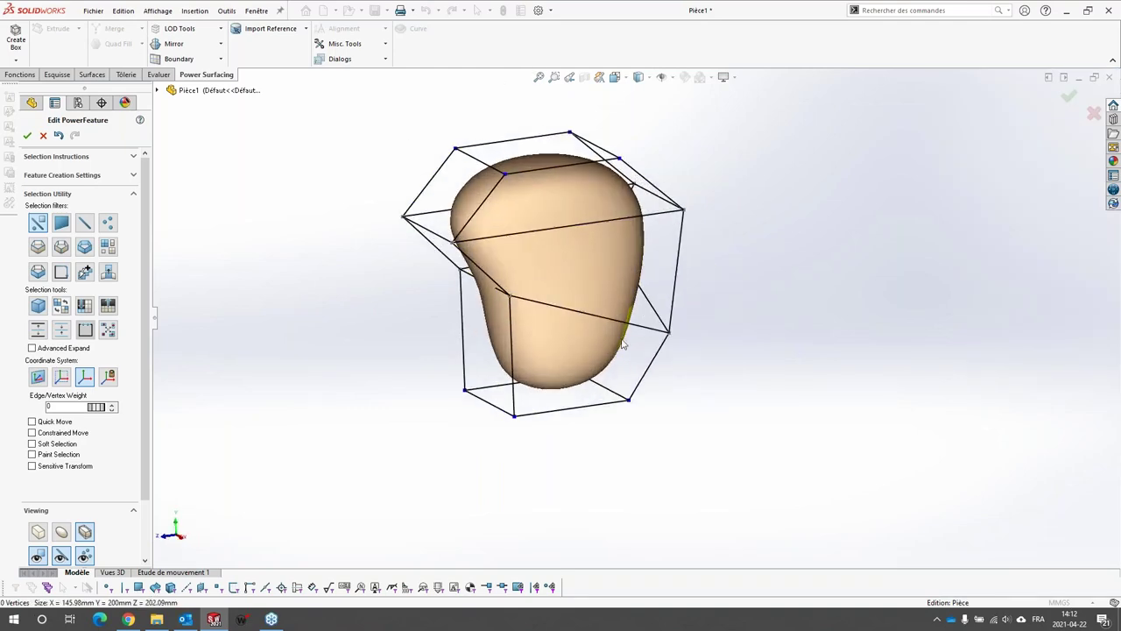
{"action": "scroll", "coordinate": [659, 273], "scroll_direction": "up", "scroll_amount": 1}
{"action": "middle_click_drag", "start_coordinate": [659, 274], "coordinate": [660, 300]}
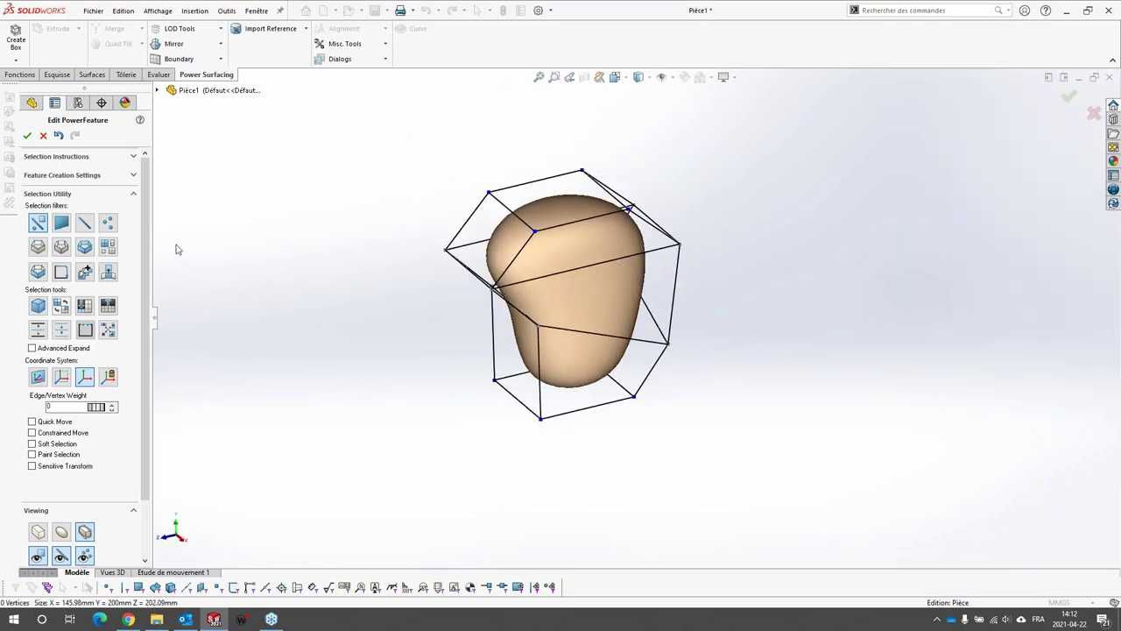
{"action": "scroll", "coordinate": [760, 290], "scroll_direction": "down", "scroll_amount": 2}
{"action": "scroll", "coordinate": [544, 296], "scroll_direction": "up", "scroll_amount": 1}
{"action": "middle_click_drag", "start_coordinate": [544, 296], "coordinate": [609, 286]}
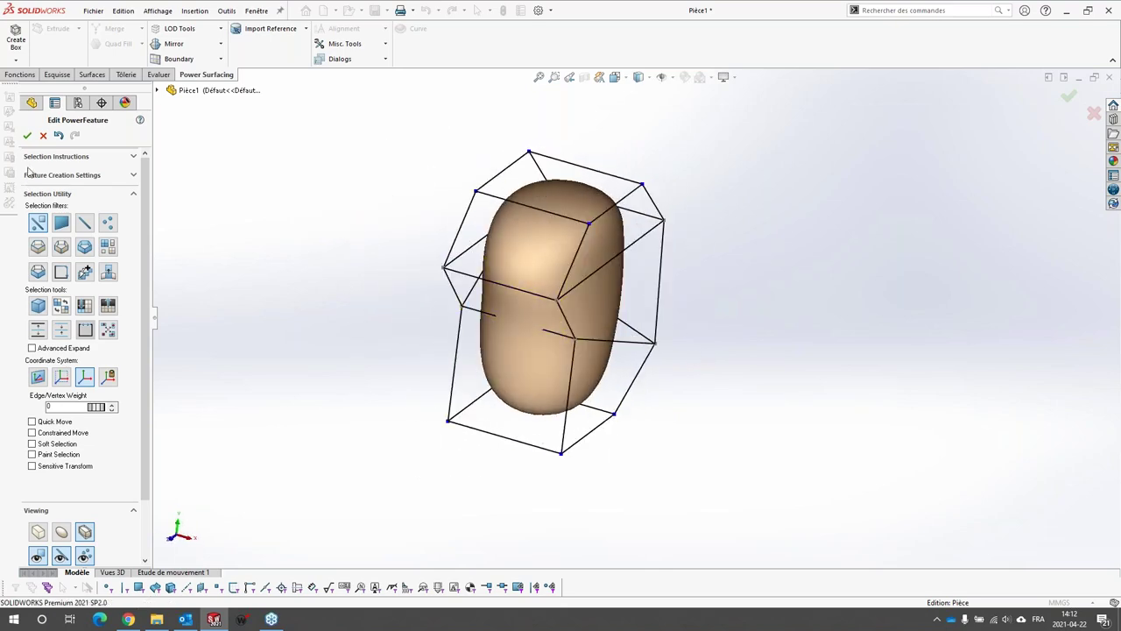
Accept the PwrFeature1 edit to rebuild the part with its cut and fillet, and inspect the result.
{"action": "left_click", "coordinate": [94, 75]}
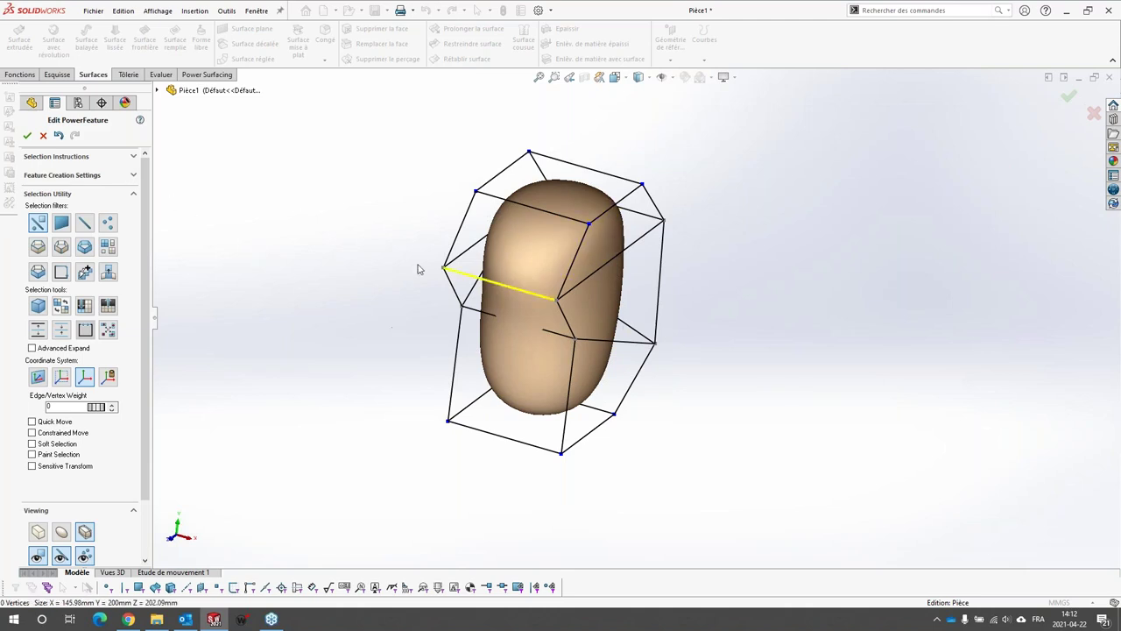
{"action": "left_click", "coordinate": [27, 135]}
{"action": "middle_click_drag", "start_coordinate": [666, 351], "coordinate": [561, 271]}
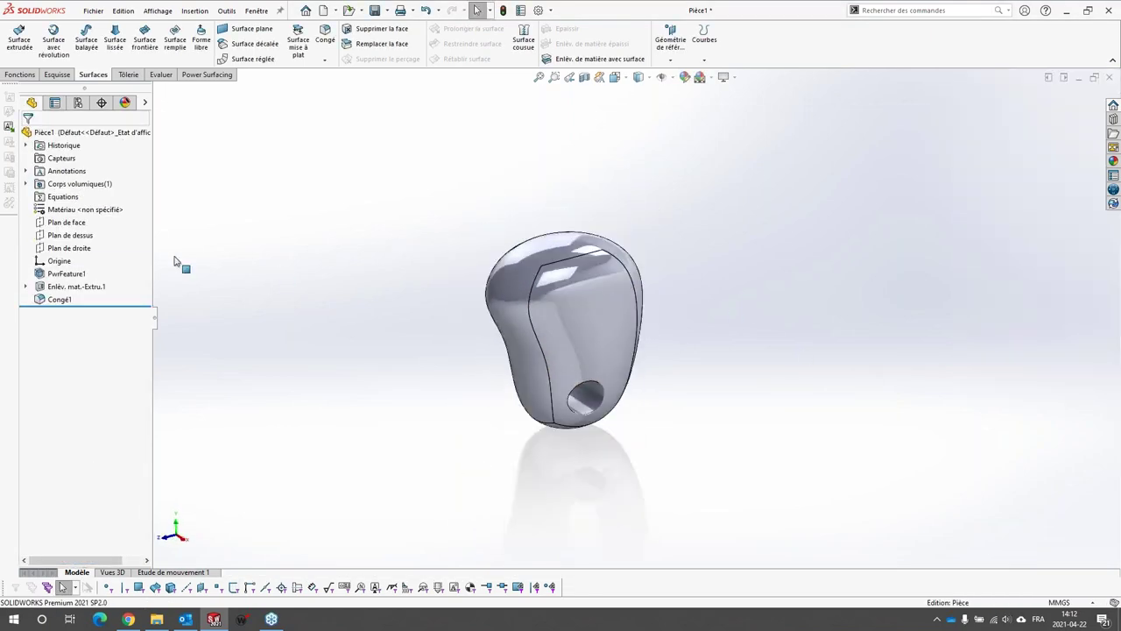
{"action": "mouse_move", "coordinate": [70, 278]}
Close the part without saving it, and open 1-Mouse.SLDPRT from the Fichiers PWRS folder.
{"action": "left_click", "coordinate": [1110, 77]}
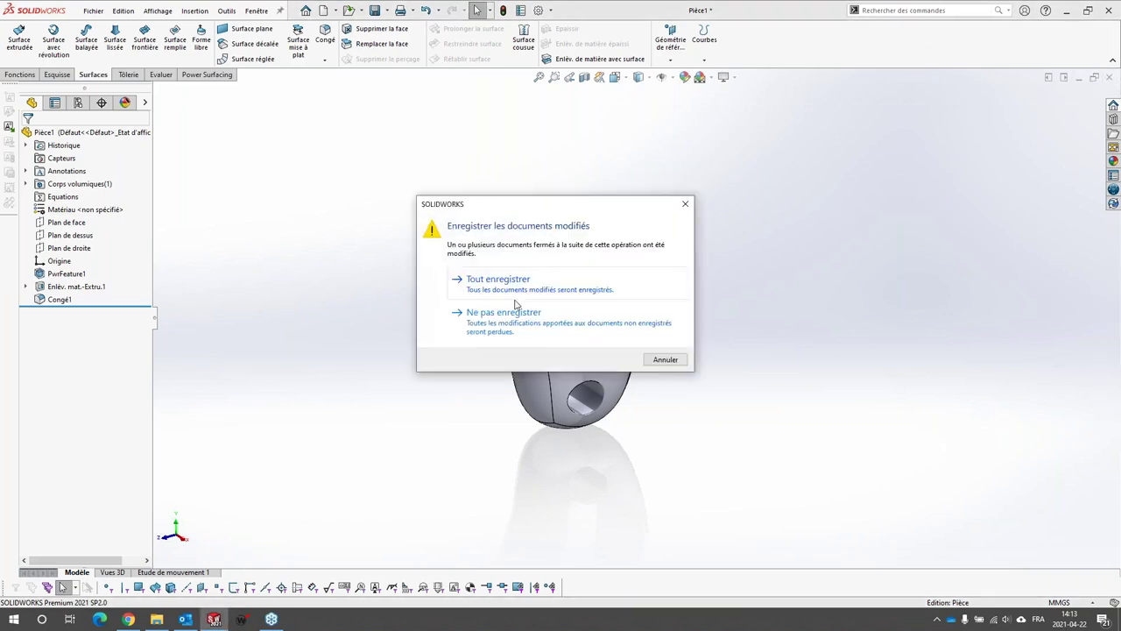
{"action": "left_click", "coordinate": [502, 331]}
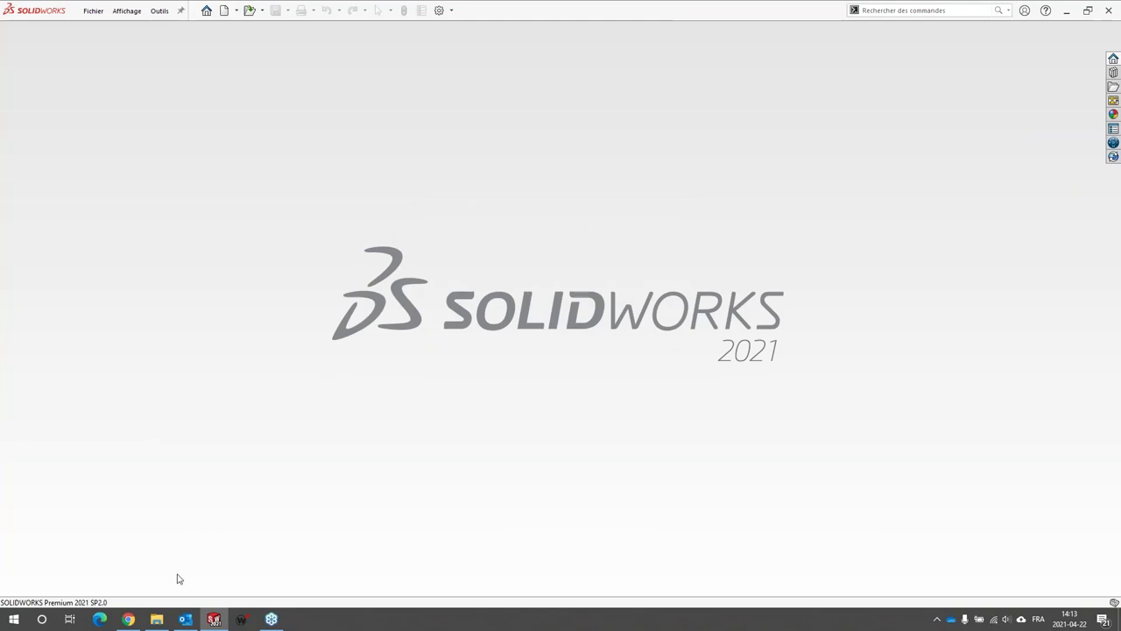
{"action": "left_click", "coordinate": [156, 618]}
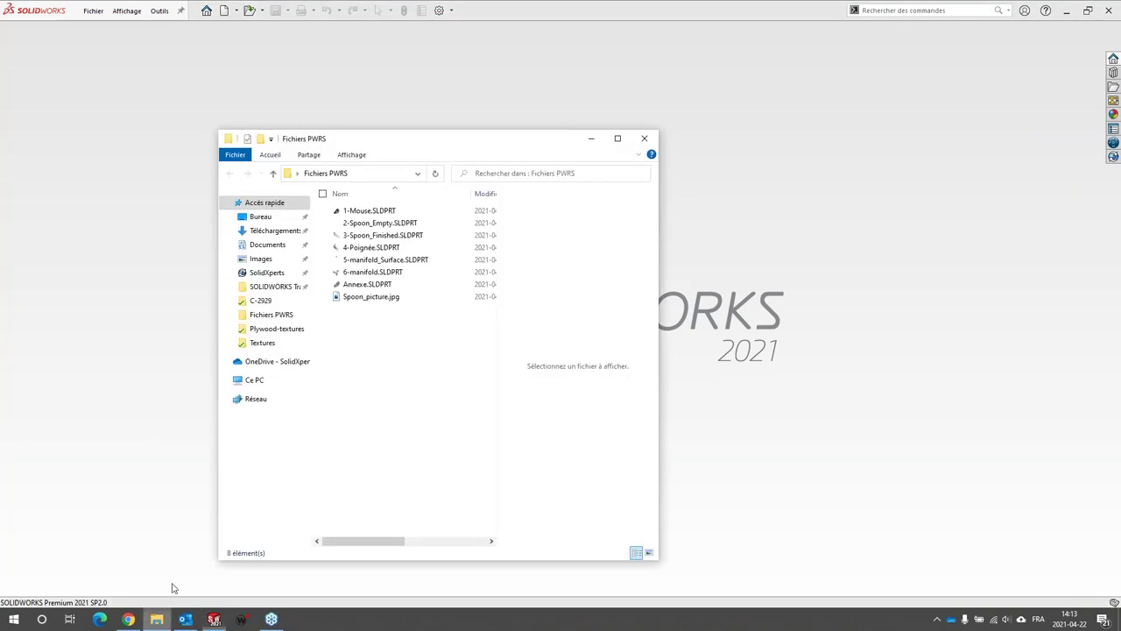
{"action": "left_click", "coordinate": [359, 211]}
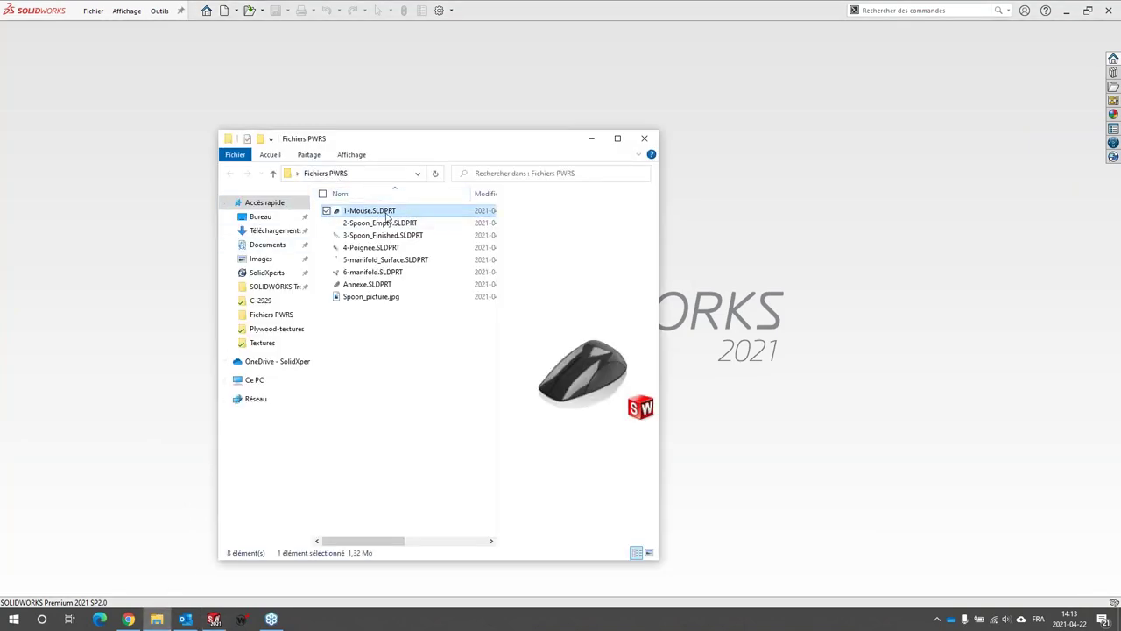
{"action": "double_click", "coordinate": [358, 214]}
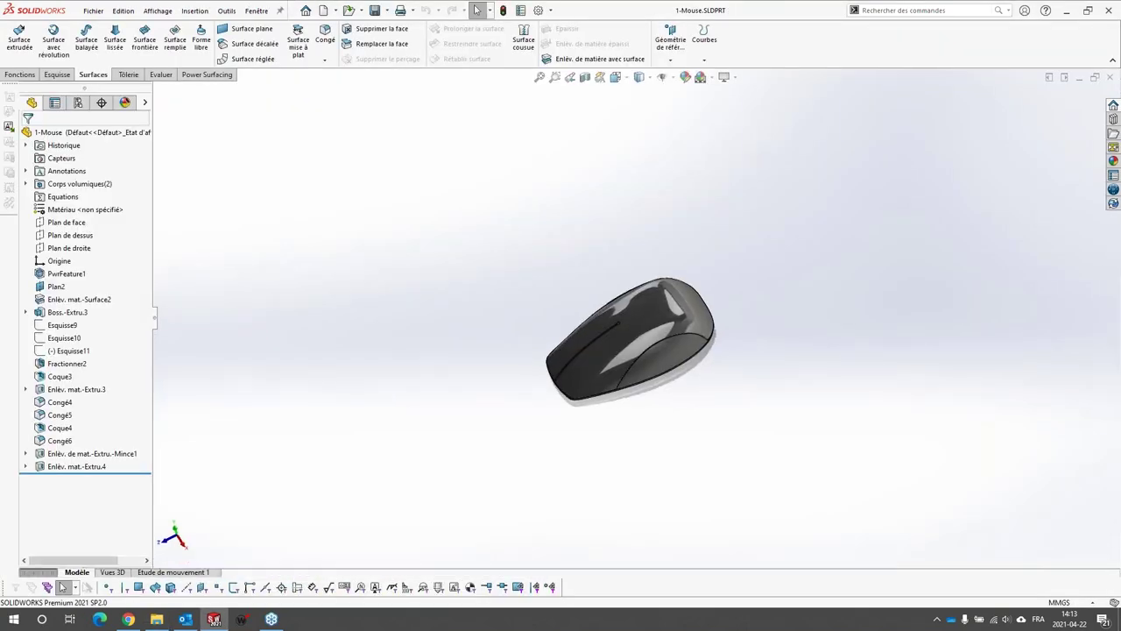
Roll the mouse part's history back to just after PwrFeature1, inspect the base shape, and roll forward to just after Boss.-Extru.3.
{"action": "scroll", "coordinate": [638, 324], "scroll_direction": "down", "scroll_amount": 3}
{"action": "middle_click_drag", "start_coordinate": [689, 413], "coordinate": [693, 409]}
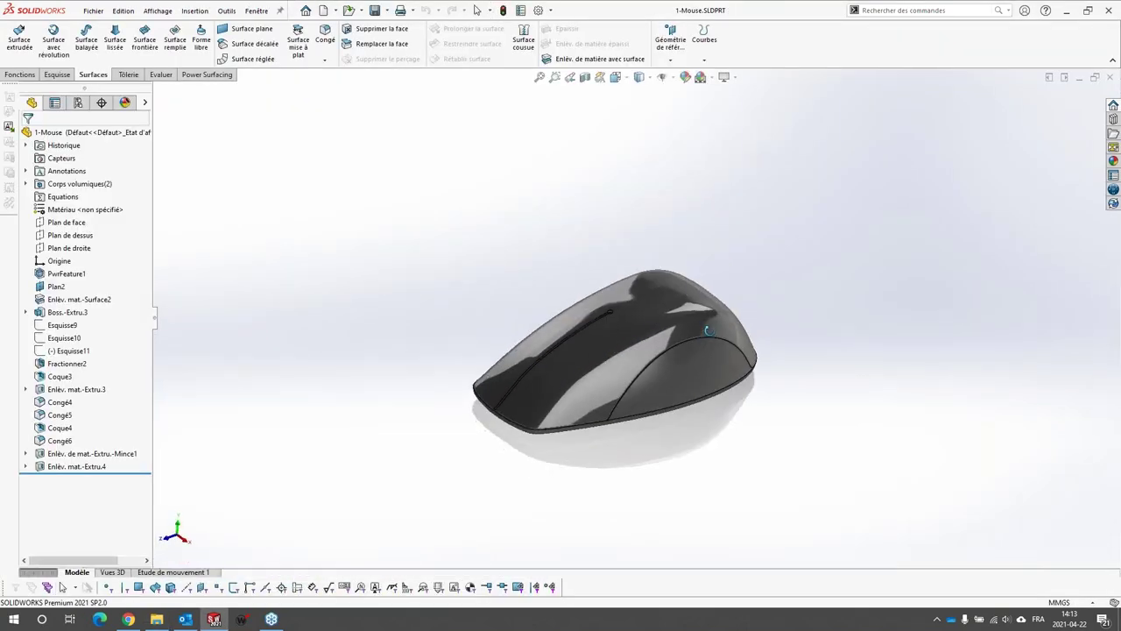
{"action": "scroll", "coordinate": [759, 393], "scroll_direction": "up", "scroll_amount": 1}
{"action": "scroll", "coordinate": [759, 395], "scroll_direction": "down", "scroll_amount": 2}
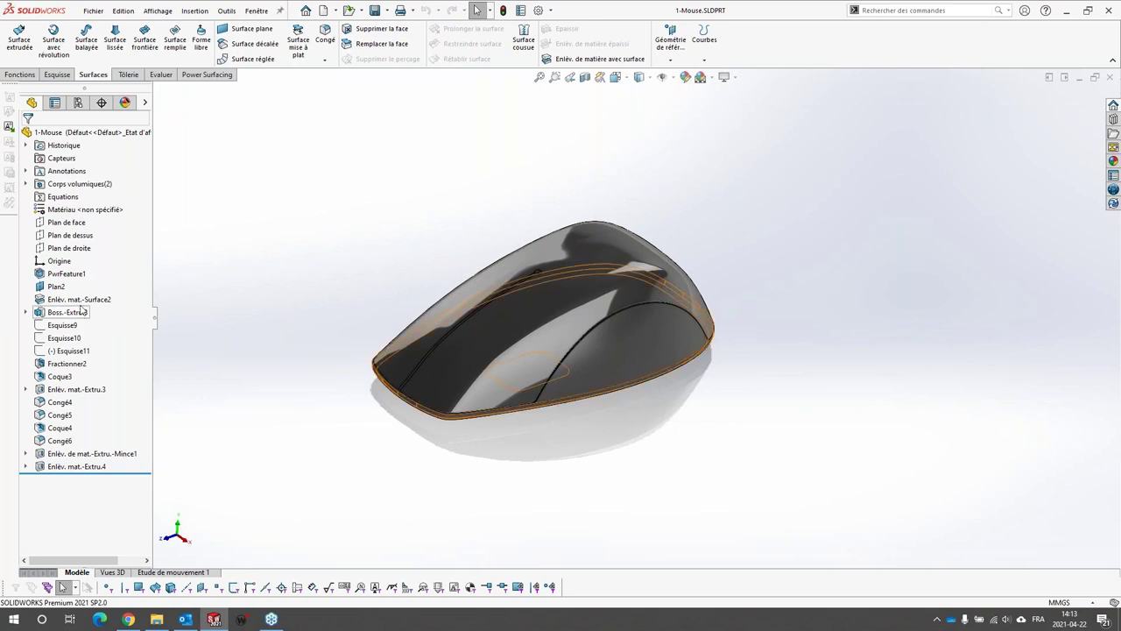
{"action": "left_click_drag", "start_coordinate": [128, 473], "coordinate": [102, 281]}
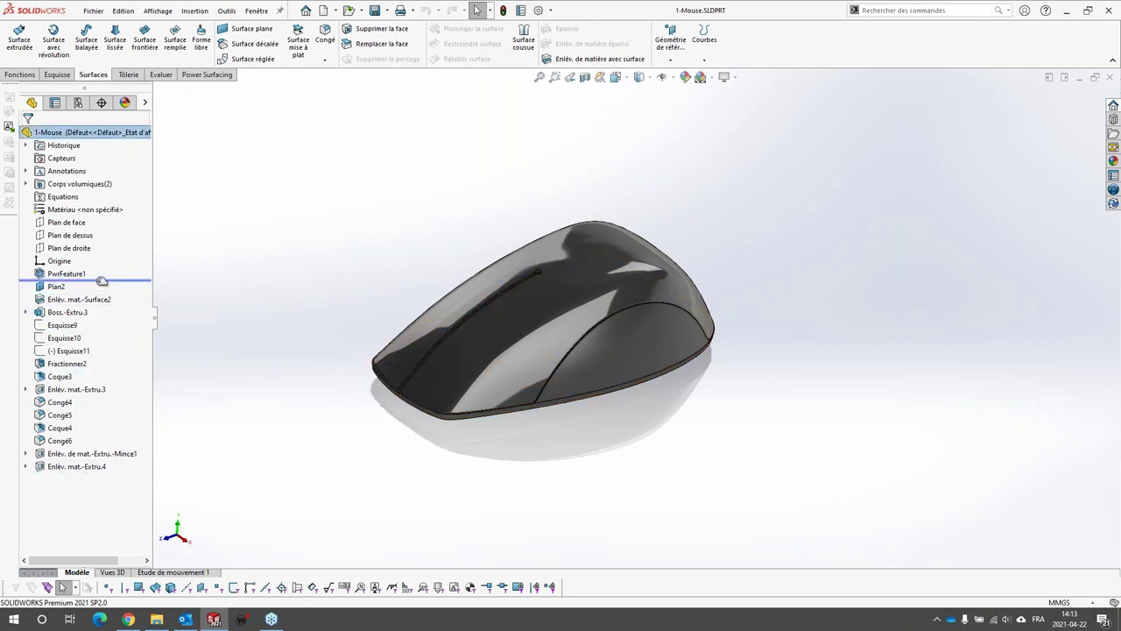
{"action": "scroll", "coordinate": [546, 230], "scroll_direction": "down", "scroll_amount": 2}
{"action": "scroll", "coordinate": [645, 342], "scroll_direction": "up", "scroll_amount": 2}
{"action": "middle_click_drag", "start_coordinate": [604, 390], "coordinate": [569, 357]}
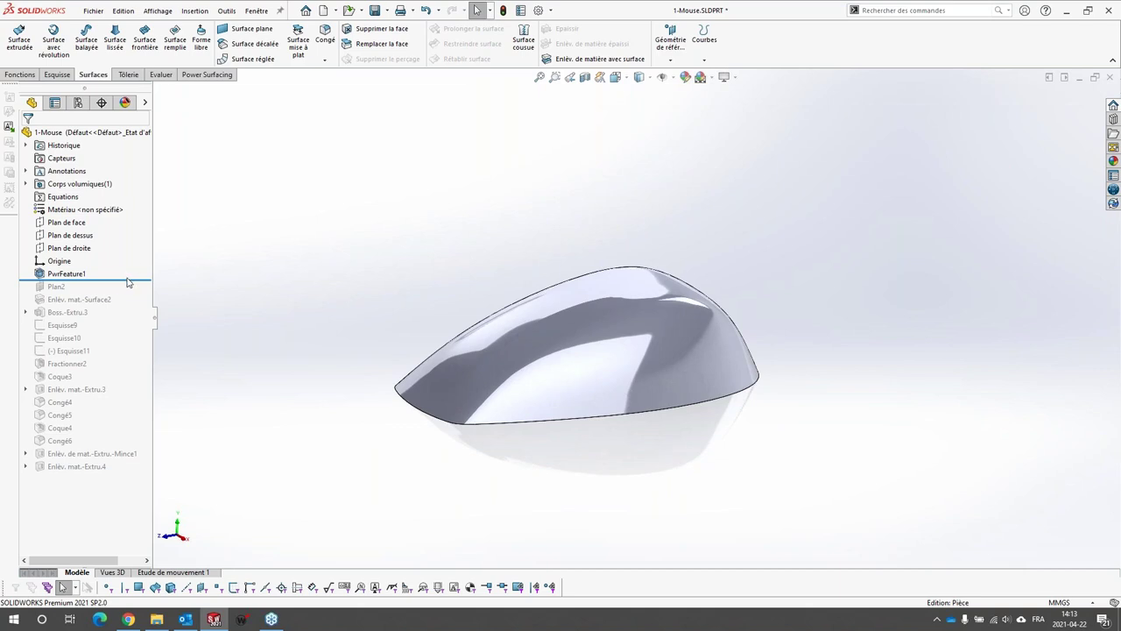
{"action": "left_click_drag", "start_coordinate": [128, 283], "coordinate": [118, 315]}
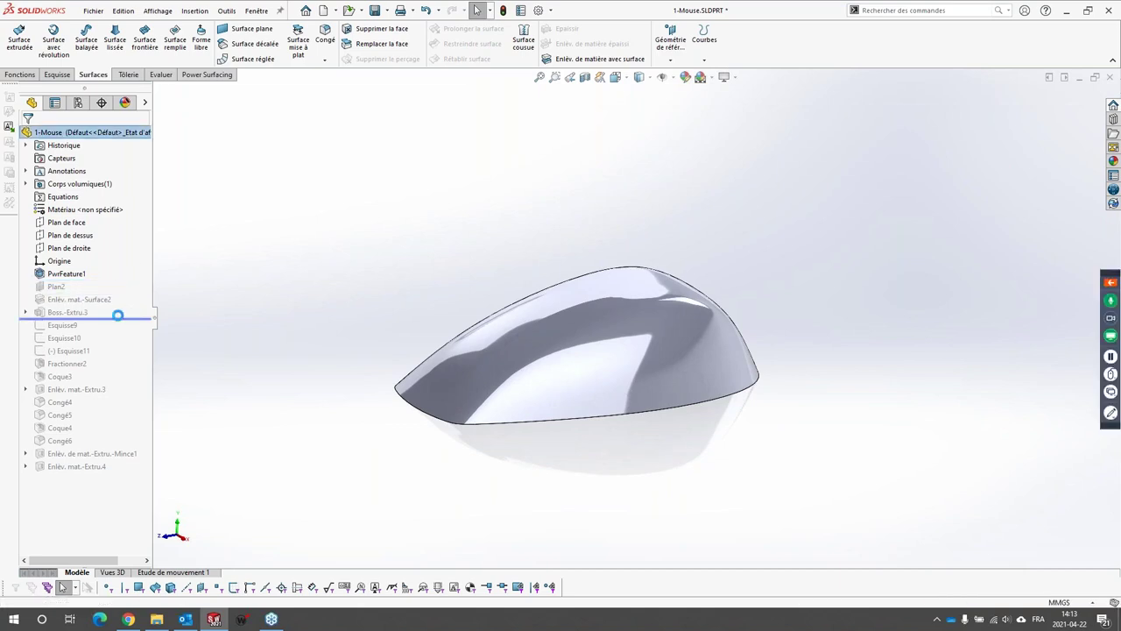
Roll the mouse part forward to just after Fractionner2 and inspect the split solid.
{"action": "scroll", "coordinate": [658, 324], "scroll_direction": "up", "scroll_amount": 1}
{"action": "middle_click_drag", "start_coordinate": [650, 399], "coordinate": [637, 363]}
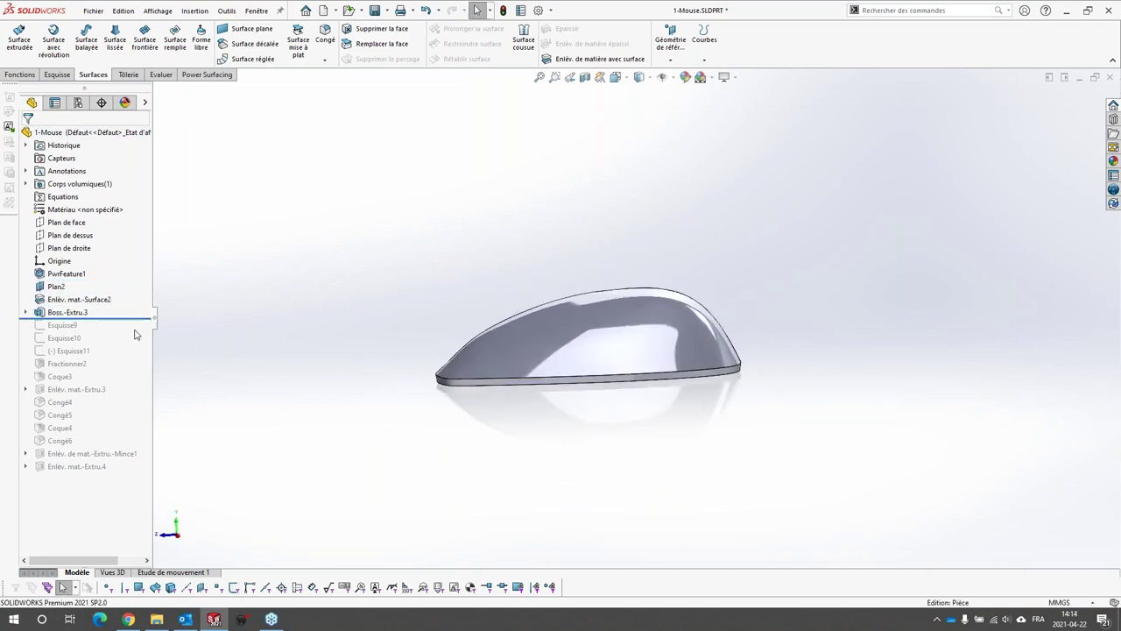
{"action": "left_click", "coordinate": [63, 312]}
{"action": "left_click", "coordinate": [333, 305]}
{"action": "left_click_drag", "start_coordinate": [87, 318], "coordinate": [85, 369]}
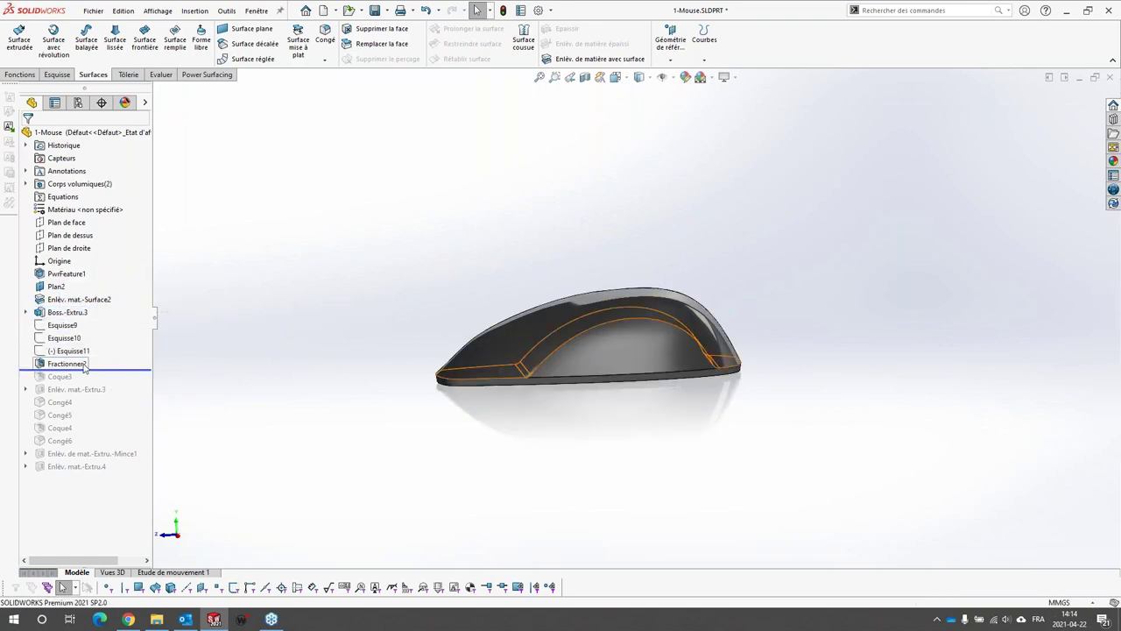
{"action": "left_click", "coordinate": [70, 363]}
{"action": "middle_click_drag", "start_coordinate": [619, 346], "coordinate": [633, 395]}
{"action": "left_click", "coordinate": [651, 415]}
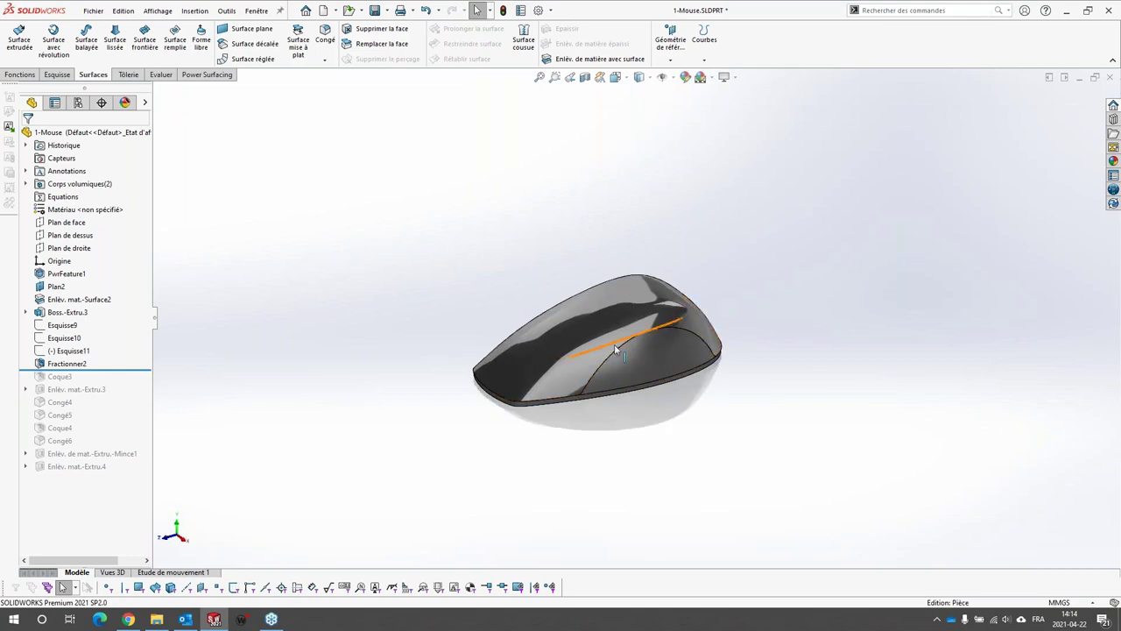
{"action": "scroll", "coordinate": [616, 351], "scroll_direction": "down", "scroll_amount": 3}
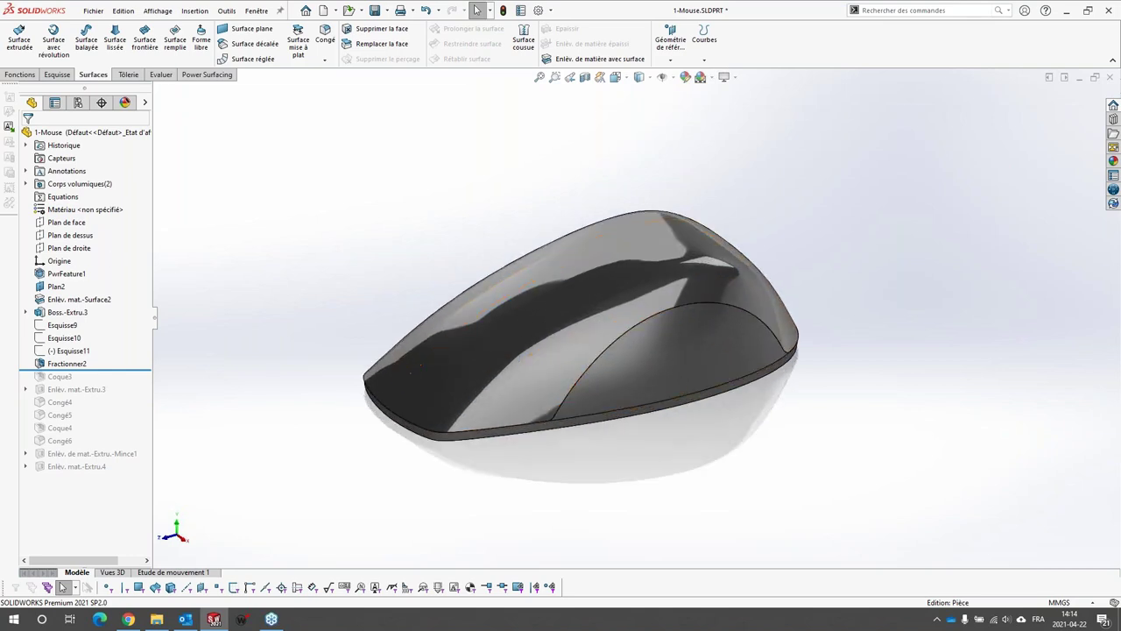
Roll the part forward to the end of its history and hide the lower shell body to inspect the upper shell.
{"action": "left_click_drag", "start_coordinate": [154, 375], "coordinate": [131, 473]}
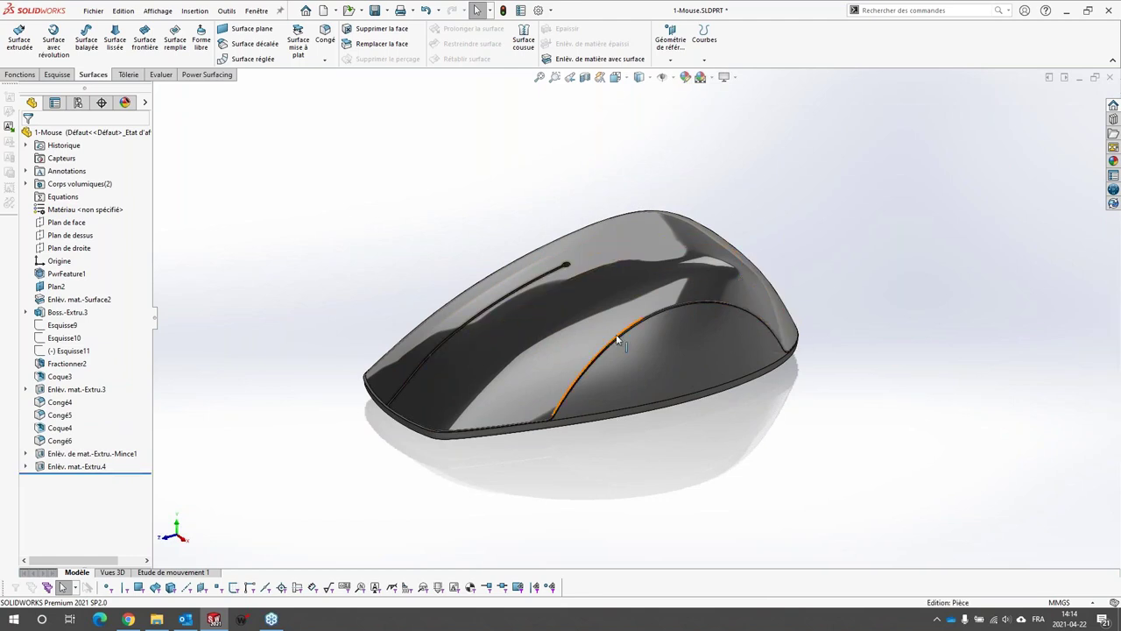
{"action": "right_click", "coordinate": [640, 340]}
{"action": "left_click", "coordinate": [668, 325]}
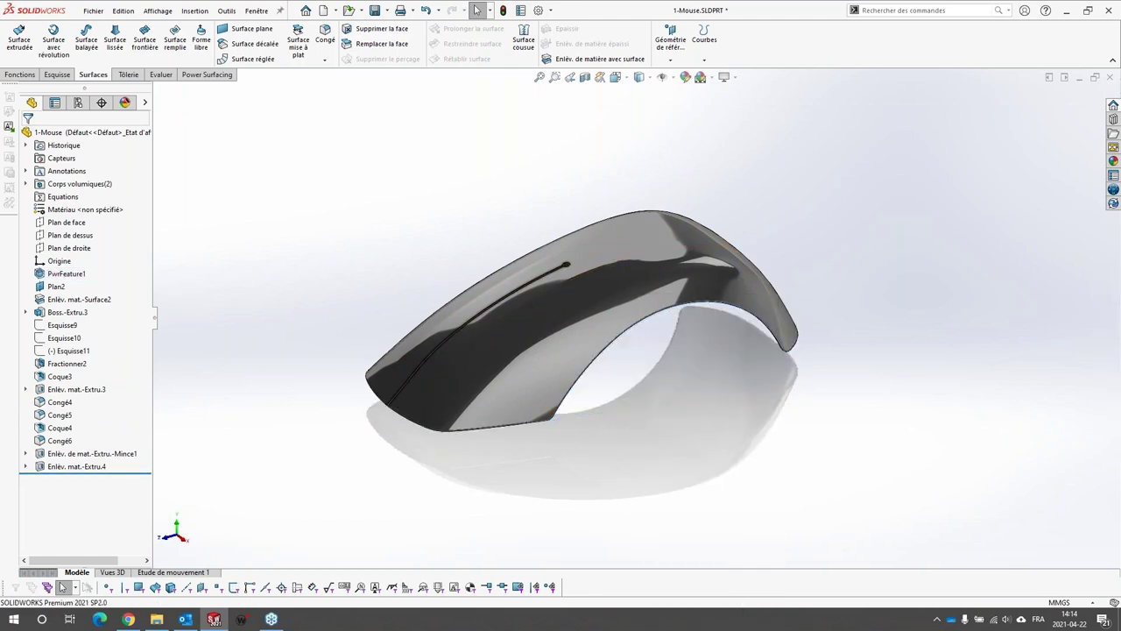
{"action": "middle_click_drag", "start_coordinate": [646, 360], "coordinate": [587, 146]}
{"action": "scroll", "coordinate": [658, 335], "scroll_direction": "down", "scroll_amount": 1}
{"action": "middle_click_drag", "start_coordinate": [659, 337], "coordinate": [615, 366]}
{"action": "scroll", "coordinate": [615, 366], "scroll_direction": "down", "scroll_amount": 2}
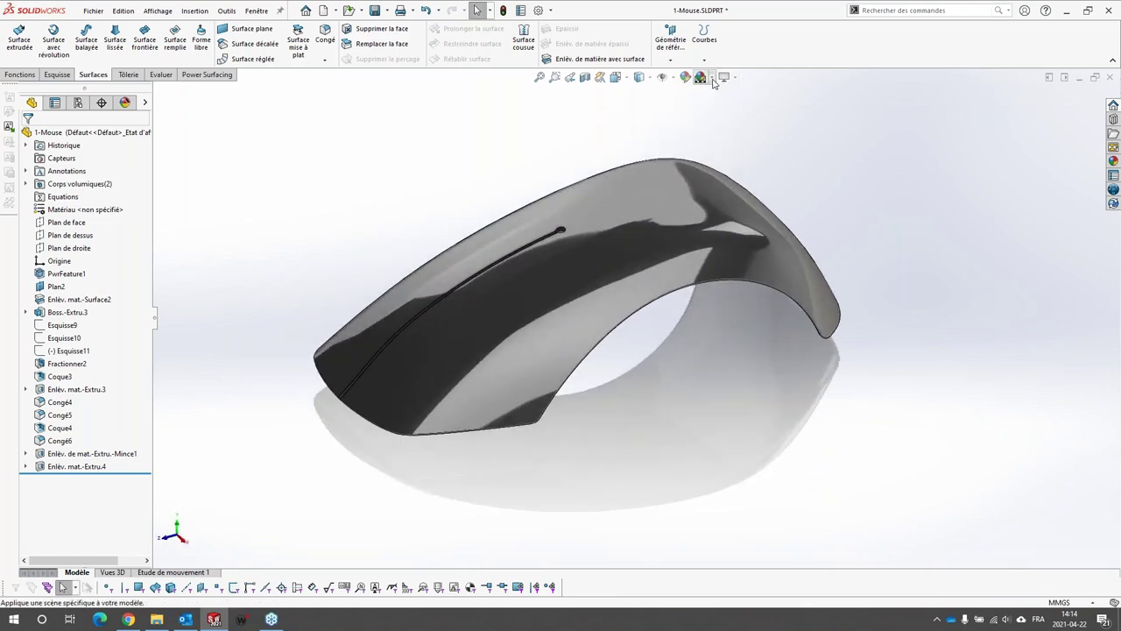
Apply a plain white background scene to the part and inspect the upper shell's groove and hole.
{"action": "left_click", "coordinate": [712, 78]}
{"action": "left_click", "coordinate": [728, 107]}
{"action": "middle_click_drag", "start_coordinate": [684, 289], "coordinate": [666, 385]}
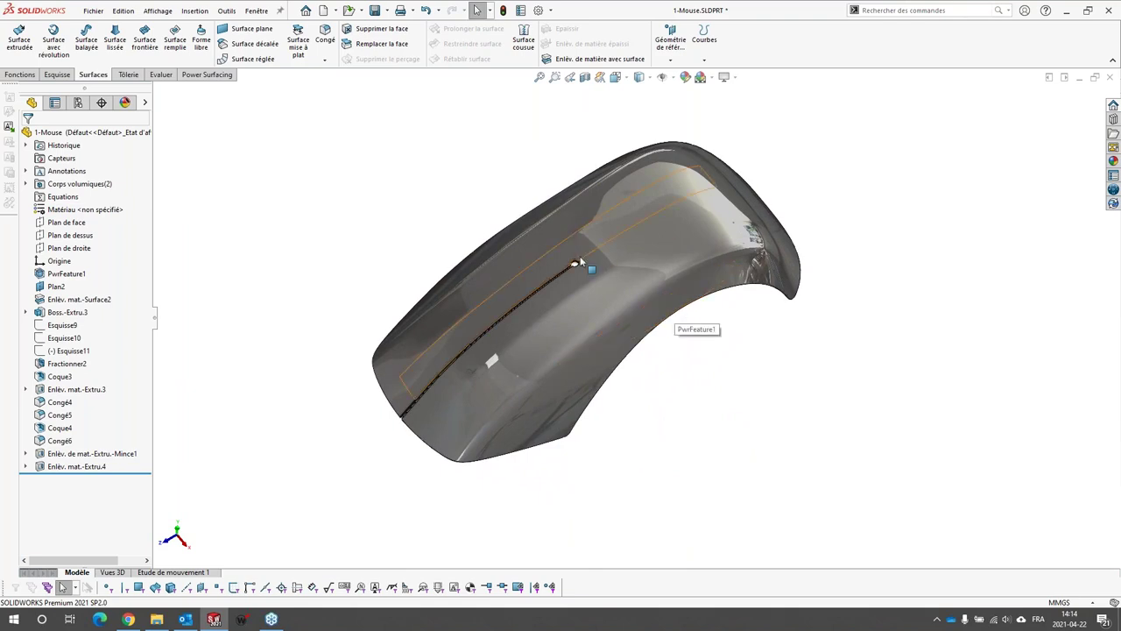
{"action": "scroll", "coordinate": [619, 371], "scroll_direction": "down", "scroll_amount": 2}
{"action": "scroll", "coordinate": [657, 365], "scroll_direction": "up", "scroll_amount": 2}
{"action": "middle_click_drag", "start_coordinate": [666, 406], "coordinate": [613, 385]}
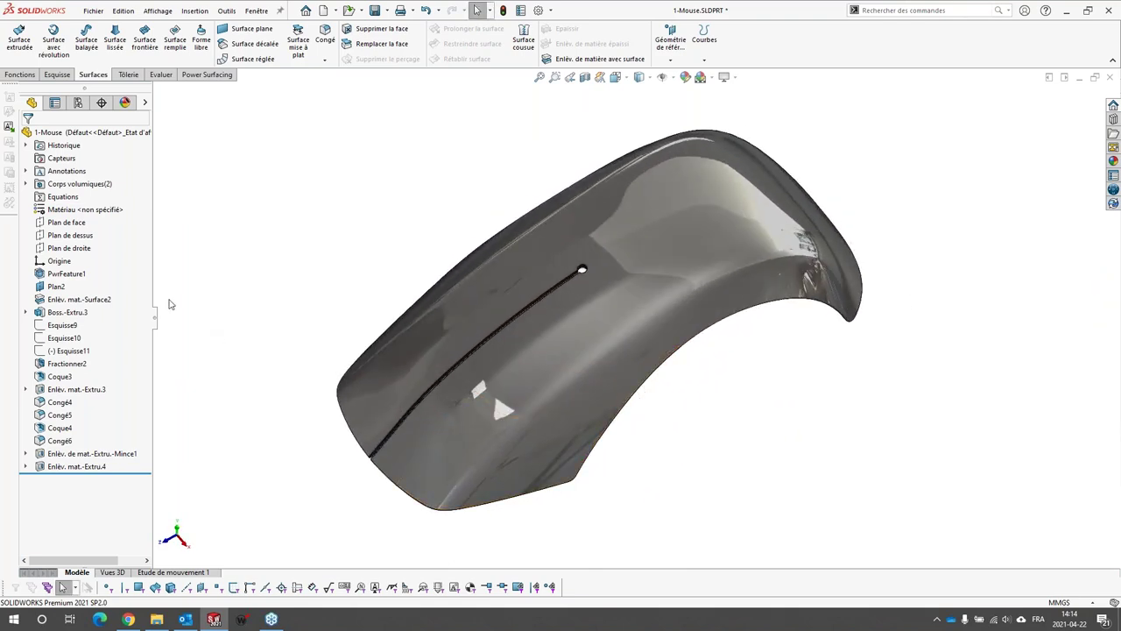
Show the Coque4 body and hide the Enlèv. mat.-Extru.4 body in the solid bodies folder.
{"action": "left_click", "coordinate": [26, 184]}
{"action": "left_click", "coordinate": [70, 196]}
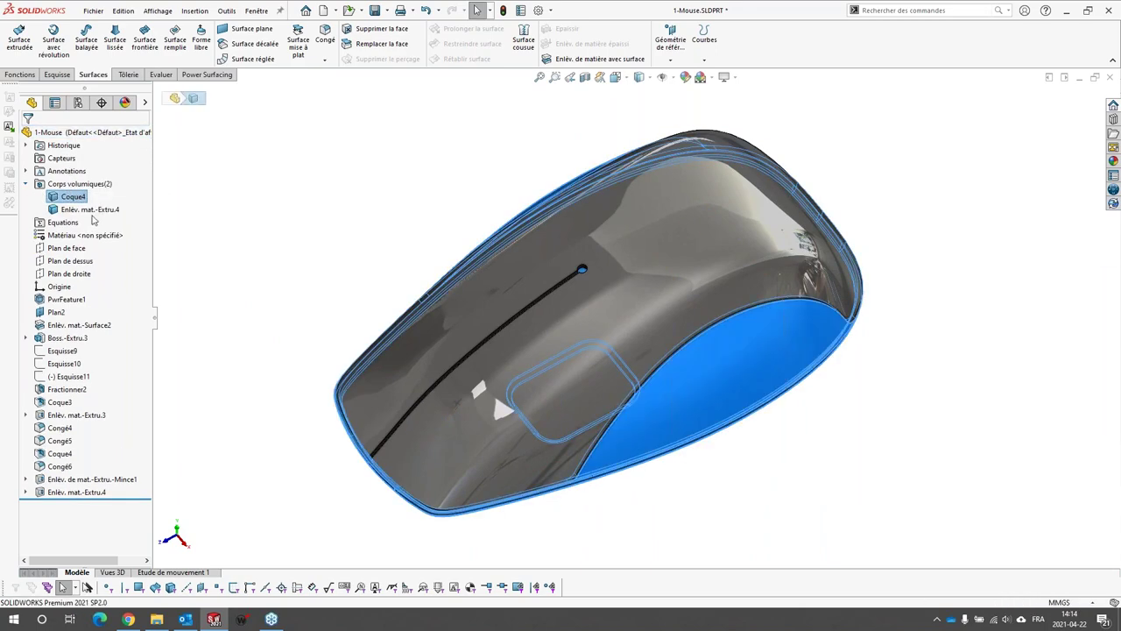
{"action": "left_click", "coordinate": [86, 209]}
{"action": "scroll", "coordinate": [718, 431], "scroll_direction": "up", "scroll_amount": 2}
{"action": "middle_click_drag", "start_coordinate": [710, 421], "coordinate": [696, 336]}
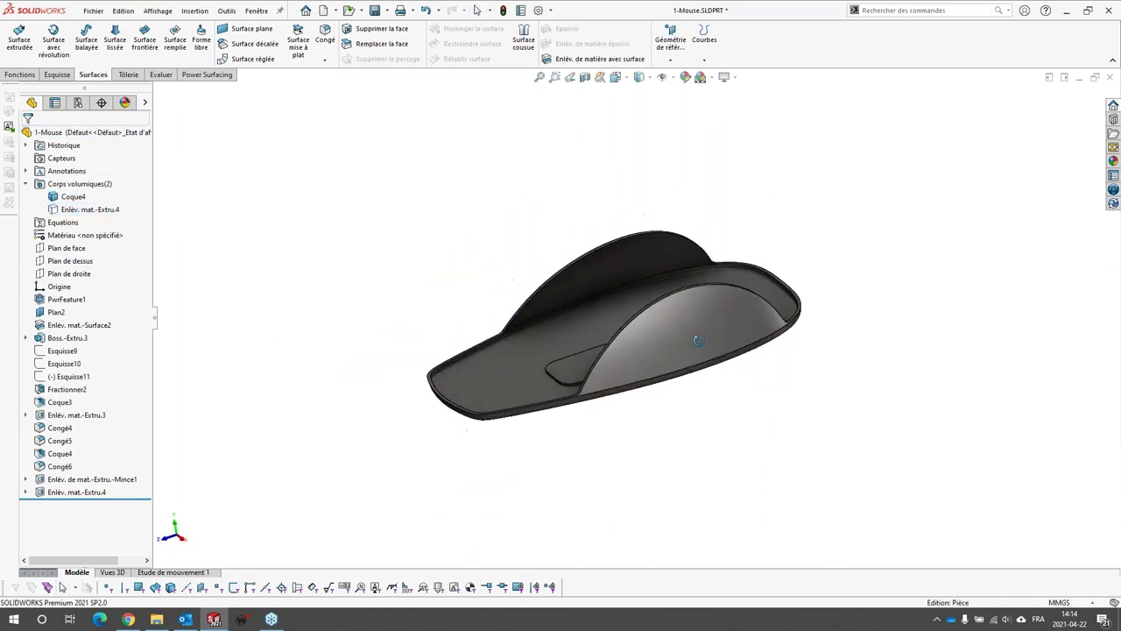
{"action": "scroll", "coordinate": [648, 335], "scroll_direction": "down", "scroll_amount": 3}
Highlight Boss.-Extru.3 and examine the rim of the lower shell up close.
{"action": "left_click", "coordinate": [67, 338]}
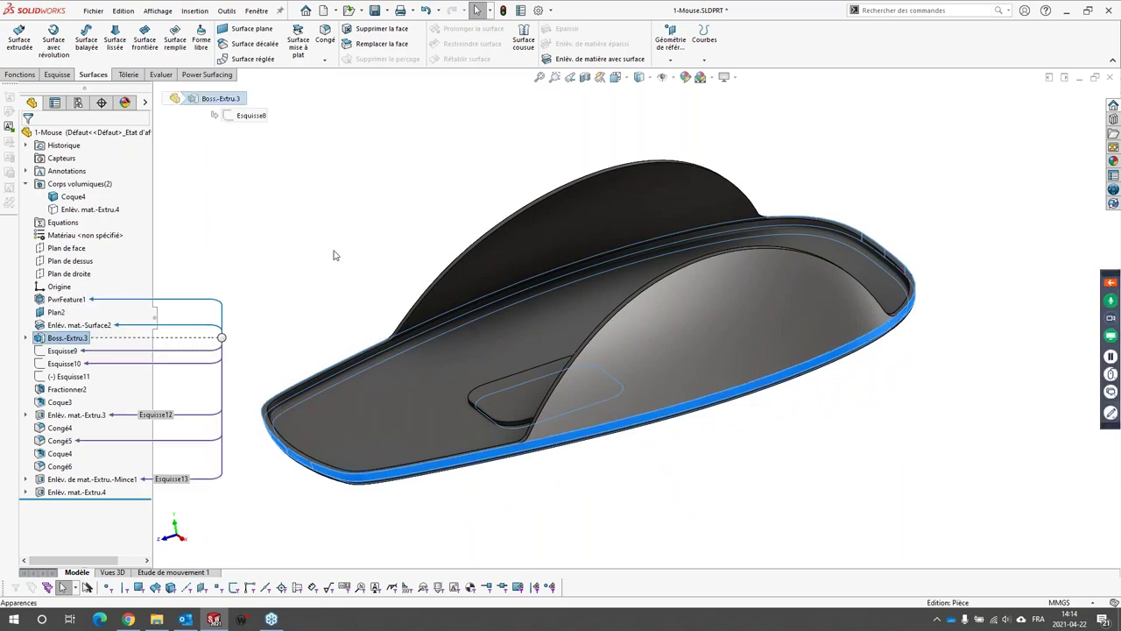
{"action": "left_click", "coordinate": [335, 253]}
{"action": "middle_click_drag", "start_coordinate": [473, 333], "coordinate": [664, 476]}
{"action": "scroll", "coordinate": [784, 340], "scroll_direction": "down", "scroll_amount": 7}
{"action": "middle_click", "coordinate": [606, 318]}
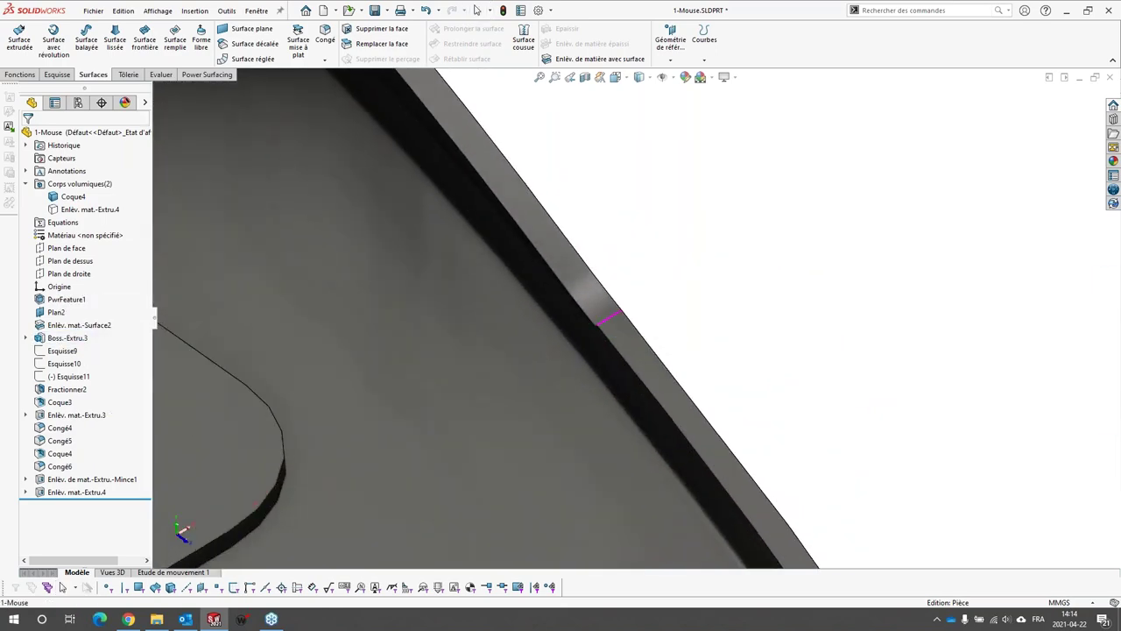
{"action": "middle_click_drag", "start_coordinate": [606, 318], "coordinate": [668, 331]}
{"action": "scroll", "coordinate": [623, 368], "scroll_direction": "up", "scroll_amount": 10}
{"action": "scroll", "coordinate": [648, 326], "scroll_direction": "down", "scroll_amount": 5}
{"action": "middle_click_drag", "start_coordinate": [576, 310], "coordinate": [513, 346]}
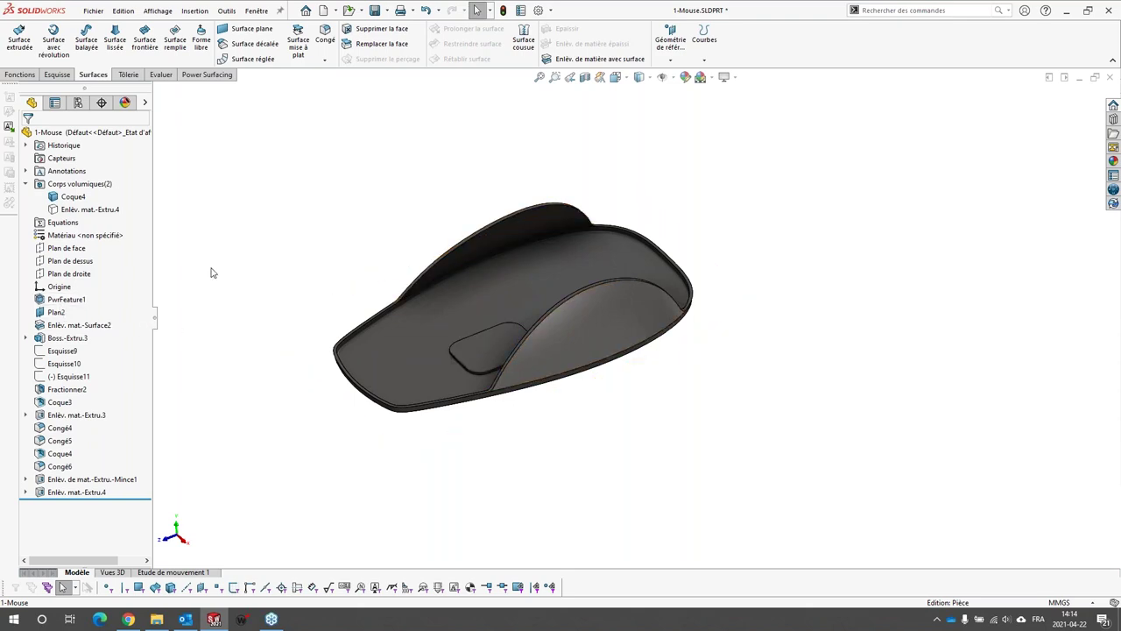
Highlight PwrFeature1 in the feature history to review its dependent features and the faces it drives.
{"action": "left_click", "coordinate": [54, 300]}
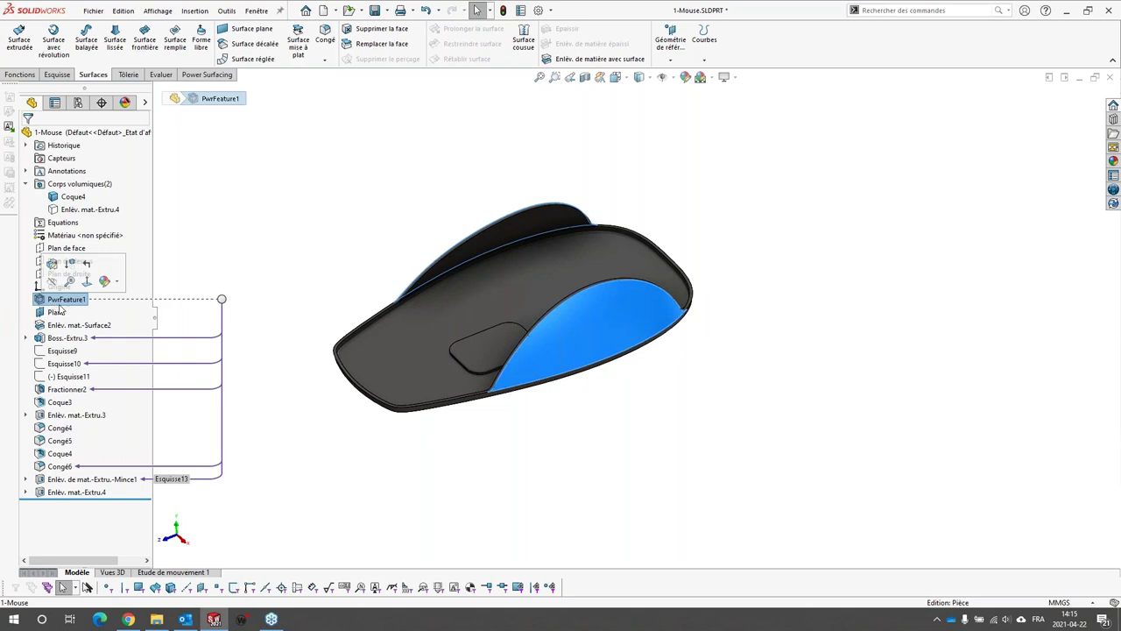
{"action": "left_click", "coordinate": [249, 381]}
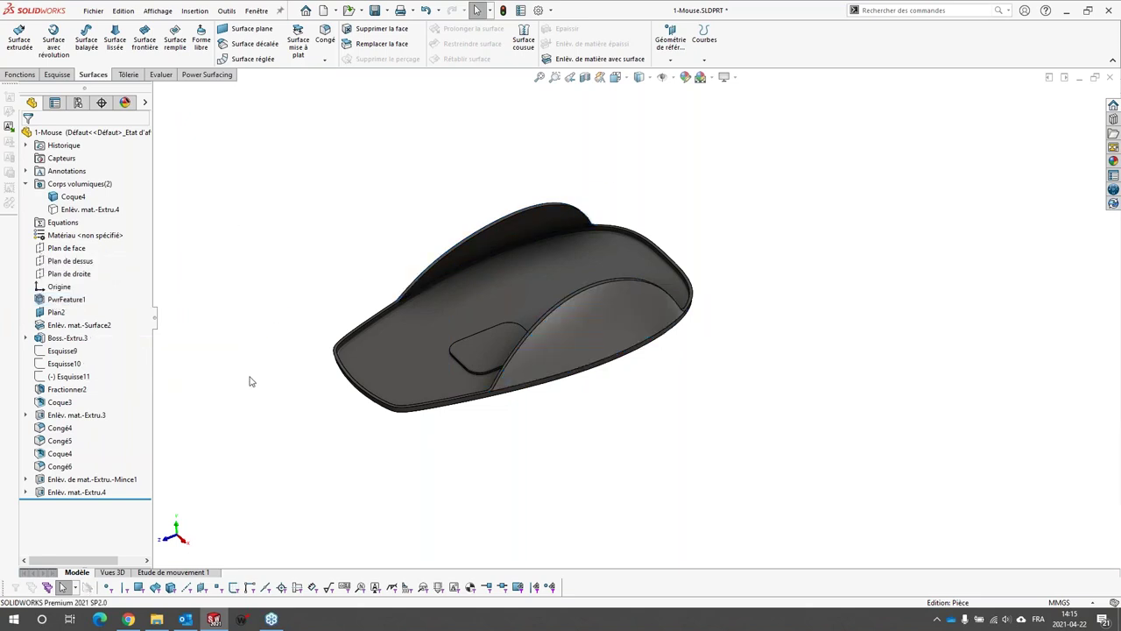
{"action": "left_click", "coordinate": [65, 301]}
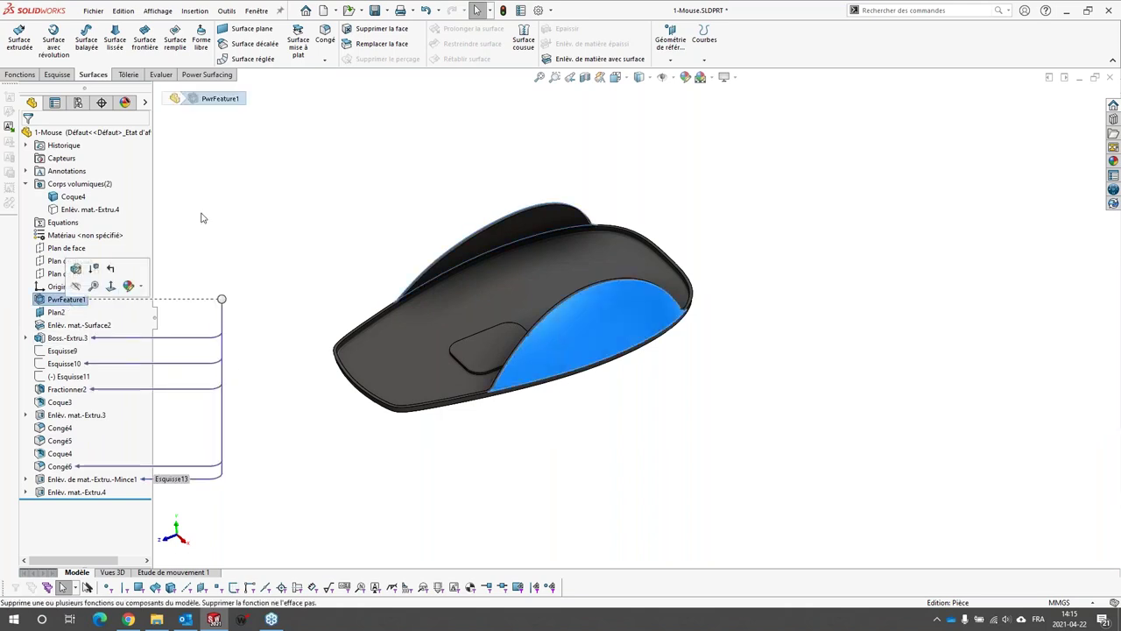
{"action": "left_click", "coordinate": [271, 215]}
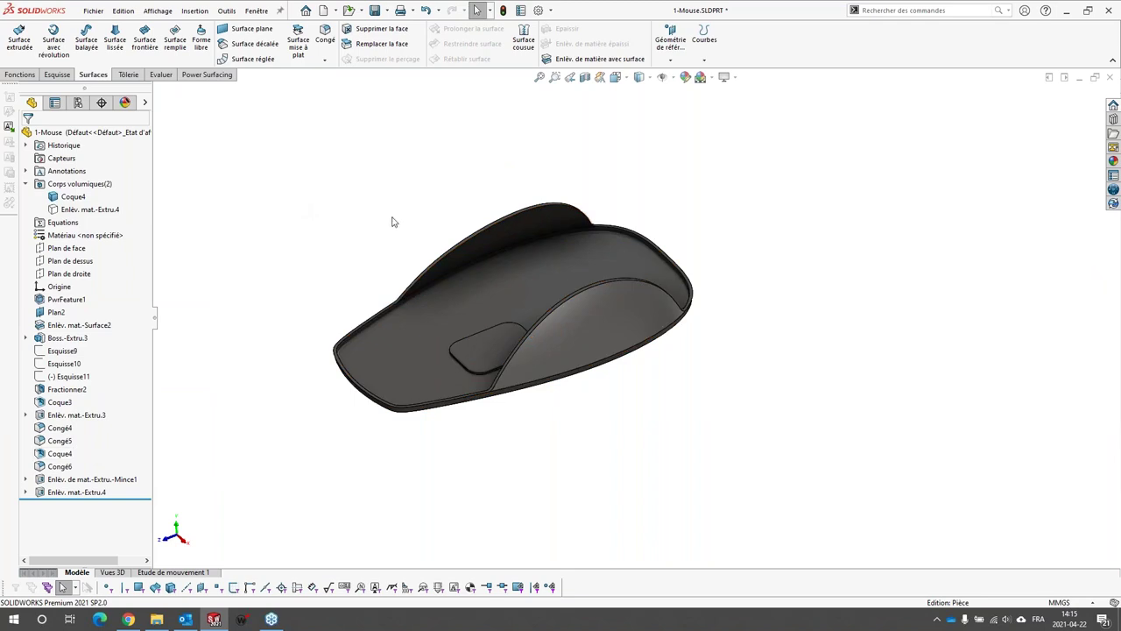
{"action": "middle_click_drag", "start_coordinate": [368, 321], "coordinate": [466, 256]}
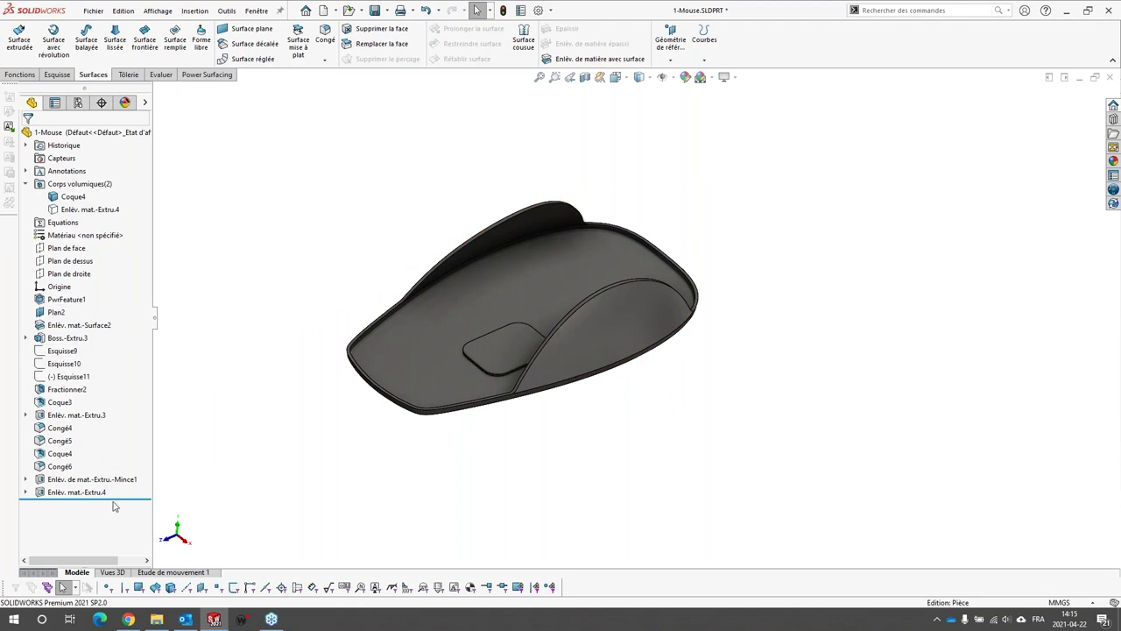
Roll the part's history back to just after PwrFeature1 and open that feature for editing.
{"action": "left_click_drag", "start_coordinate": [112, 507], "coordinate": [119, 292]}
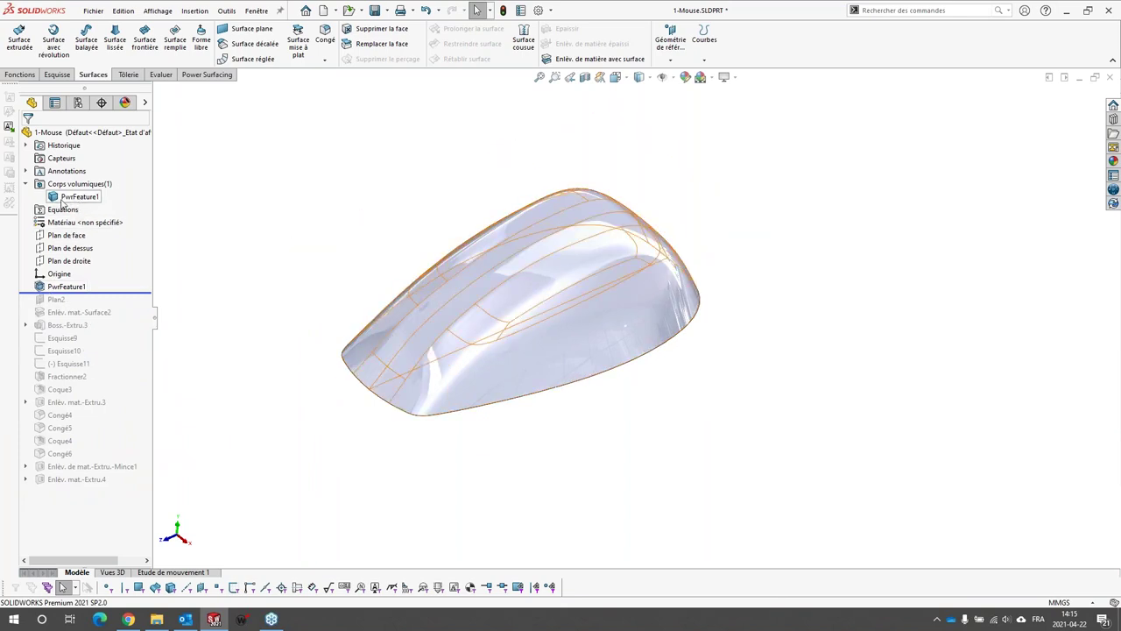
{"action": "right_click", "coordinate": [66, 277]}
{"action": "right_click", "coordinate": [54, 288]}
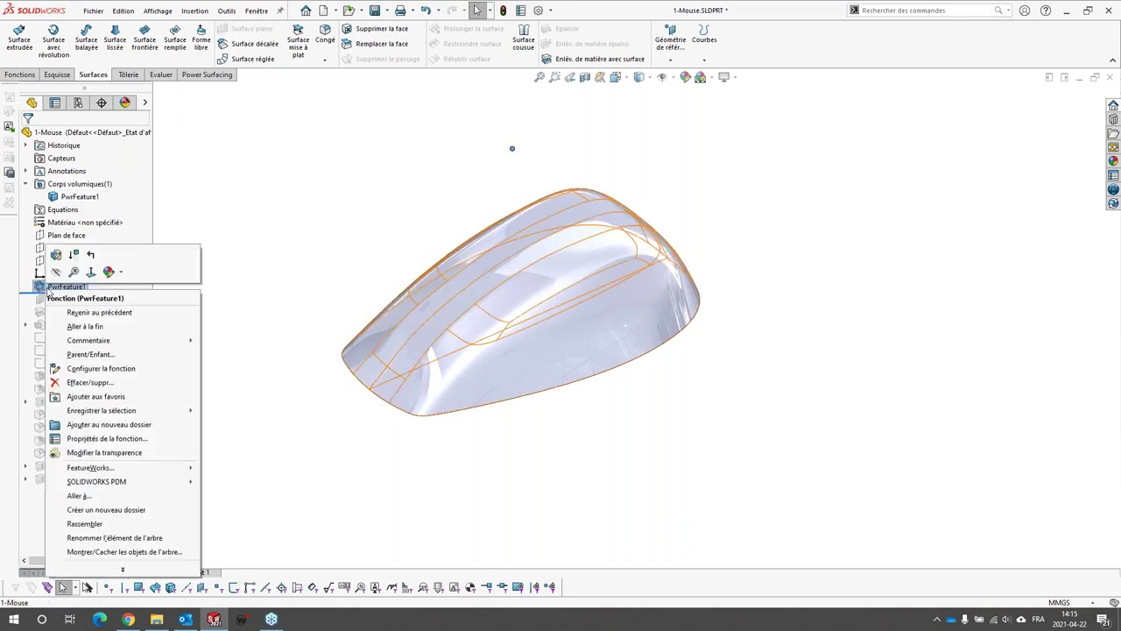
{"action": "left_click", "coordinate": [56, 255]}
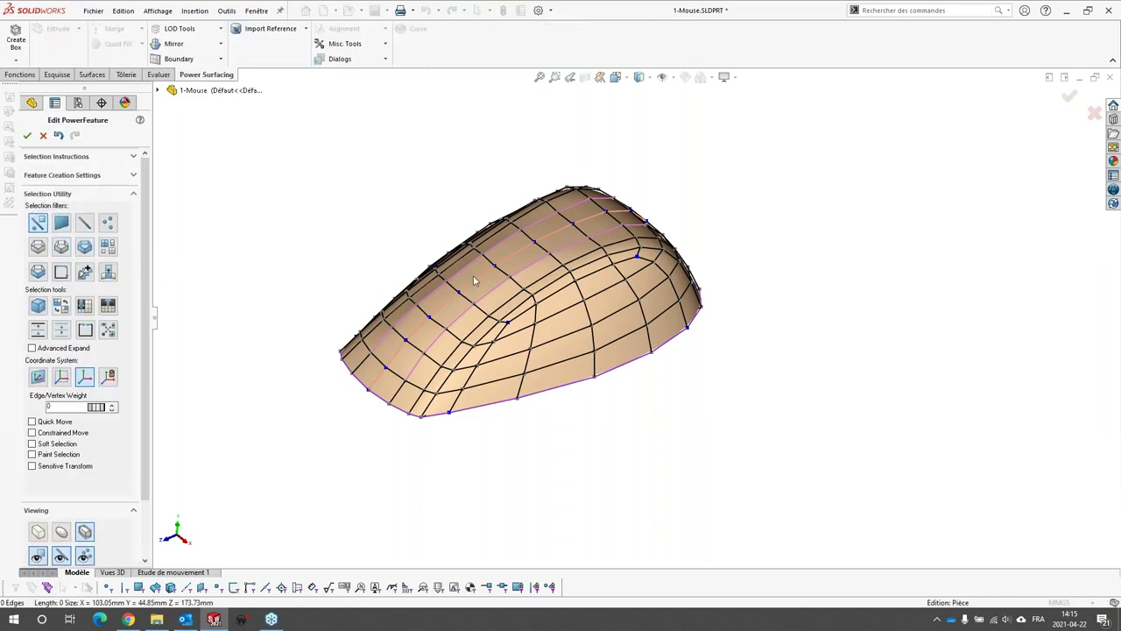
Examine the side, top and front of the mouse's subdivision control cage.
{"action": "middle_click_drag", "start_coordinate": [456, 258], "coordinate": [563, 190]}
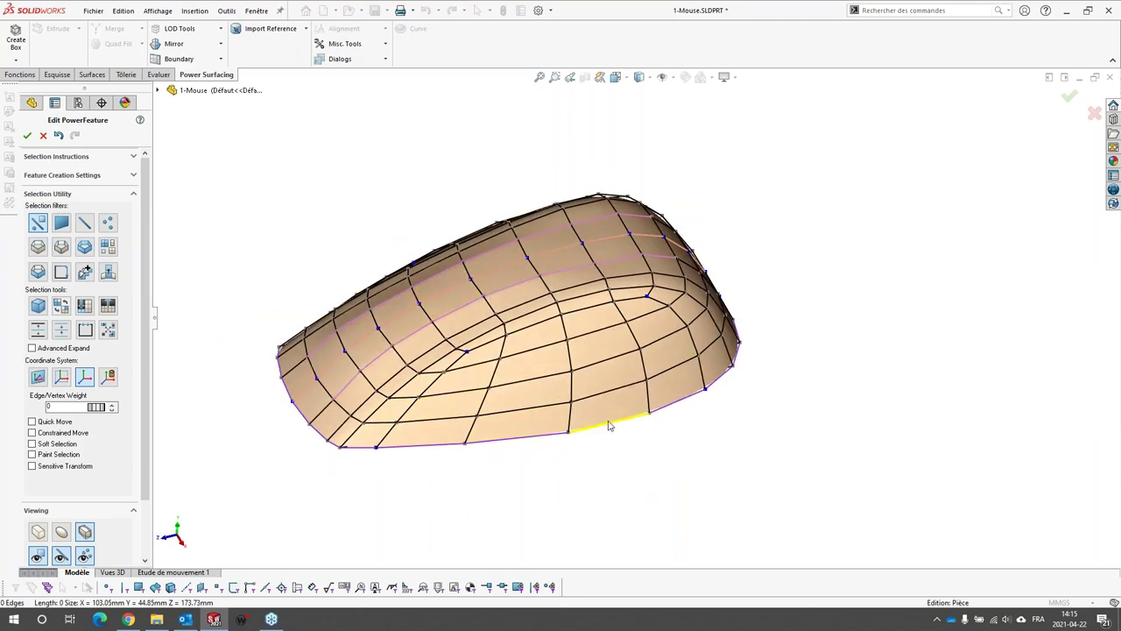
{"action": "scroll", "coordinate": [538, 456], "scroll_direction": "up", "scroll_amount": 2}
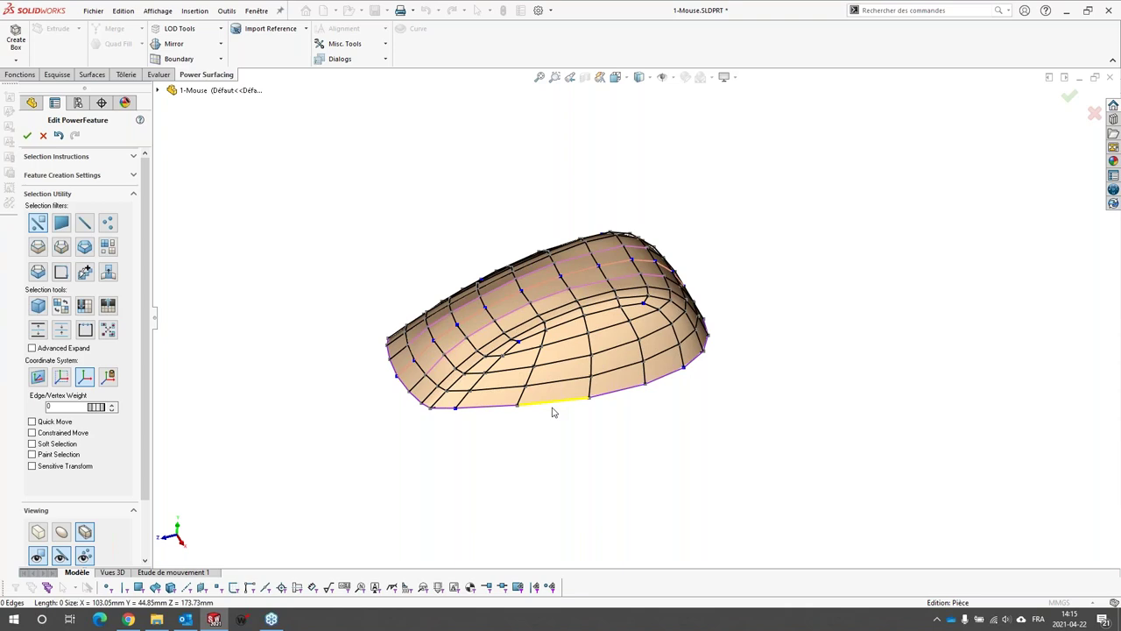
{"action": "scroll", "coordinate": [559, 284], "scroll_direction": "down", "scroll_amount": 2}
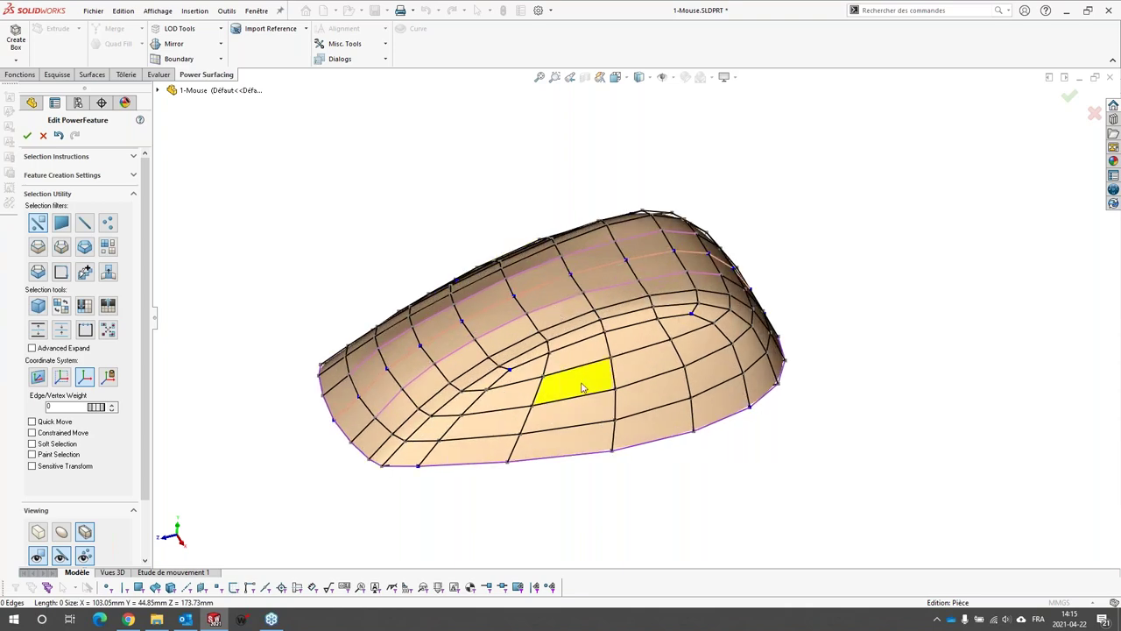
{"action": "middle_click_drag", "start_coordinate": [607, 332], "coordinate": [587, 351]}
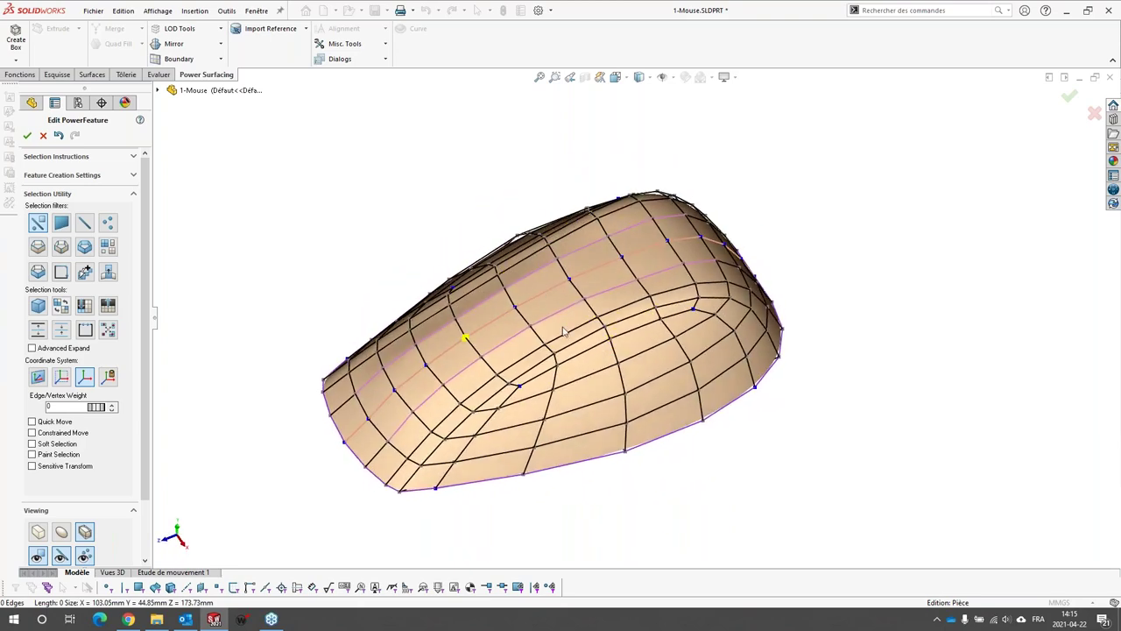
{"action": "scroll", "coordinate": [678, 428], "scroll_direction": "up", "scroll_amount": 1}
{"action": "middle_click_drag", "start_coordinate": [678, 427], "coordinate": [676, 412]}
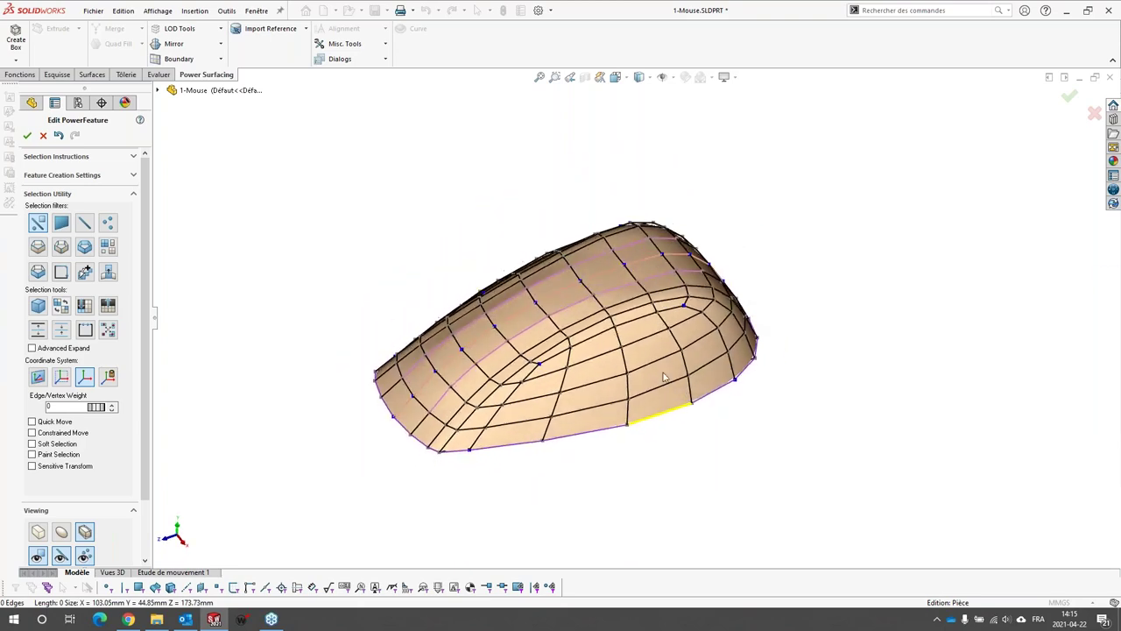
{"action": "scroll", "coordinate": [668, 397], "scroll_direction": "down", "scroll_amount": 2}
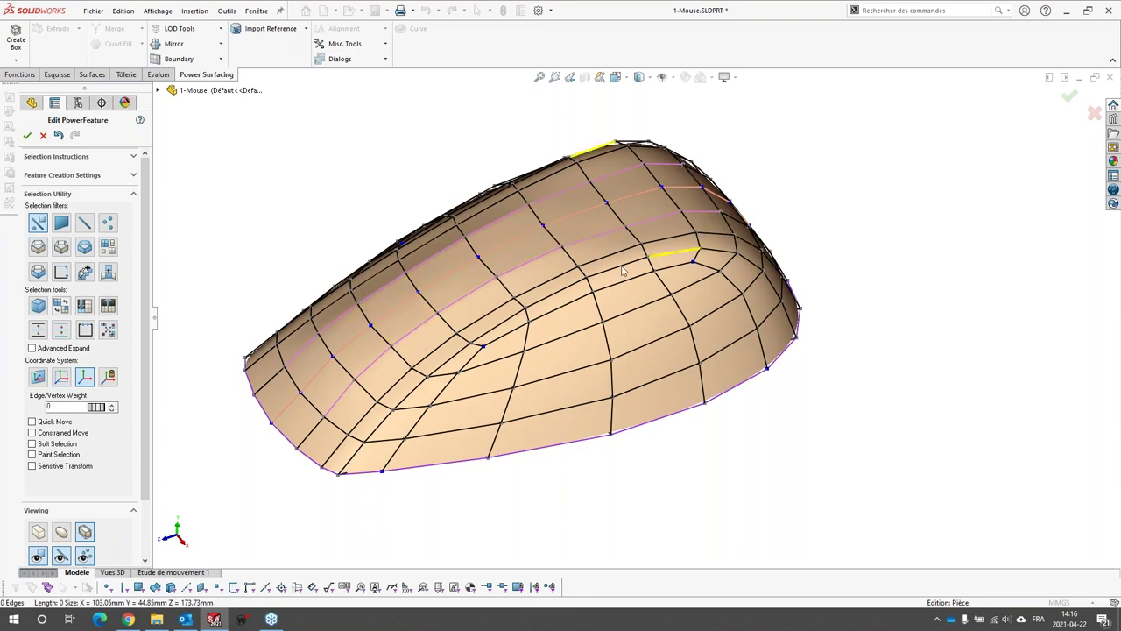
{"action": "middle_click_drag", "start_coordinate": [589, 156], "coordinate": [626, 196]}
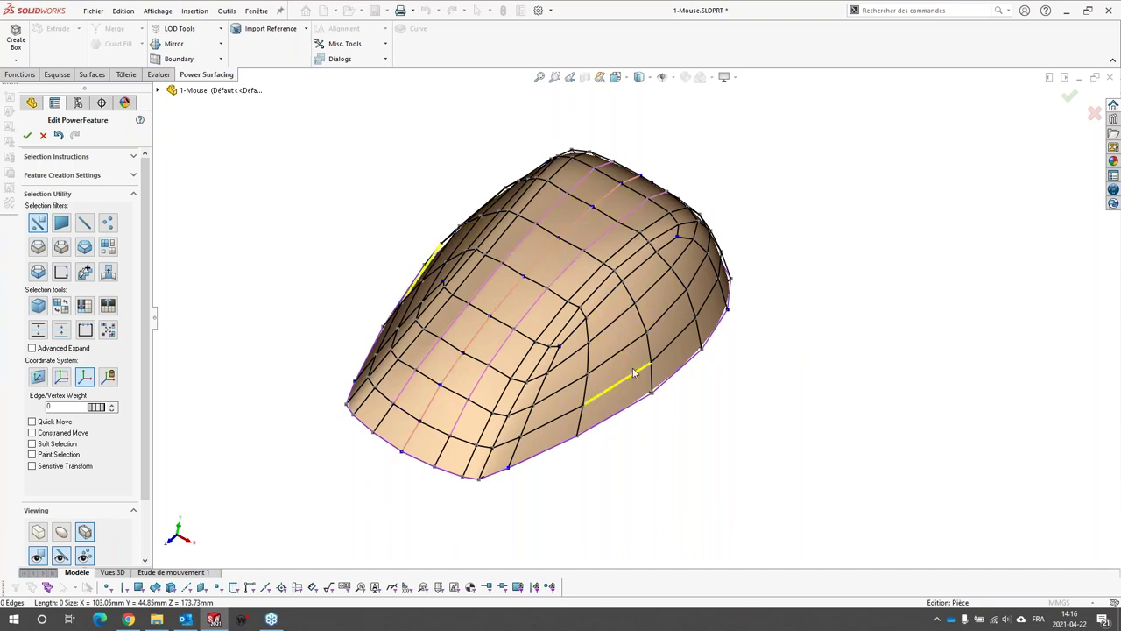
Nudge a vertex on the side of the cage slightly along X, clear the selection, and inspect the cage.
{"action": "left_click", "coordinate": [647, 333]}
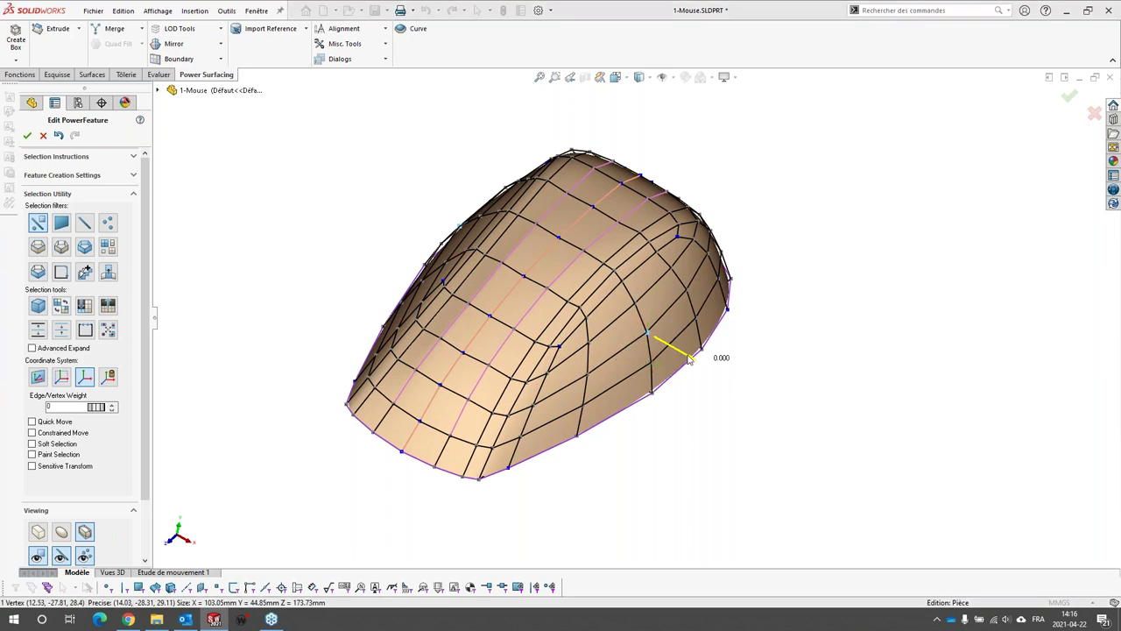
{"action": "mouse_move", "coordinate": [690, 359]}
{"action": "left_mouse_down"}
{"action": "mouse_move", "coordinate": [784, 399]}
{"action": "mouse_move", "coordinate": [692, 360]}
{"action": "left_mouse_up"}
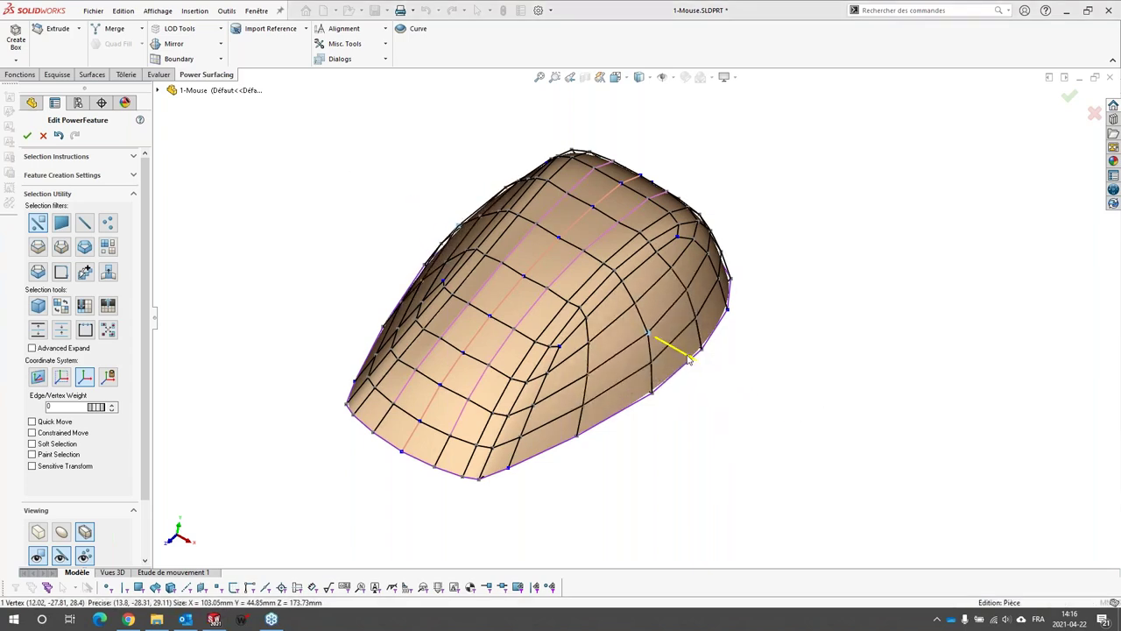
{"action": "left_click", "coordinate": [354, 207]}
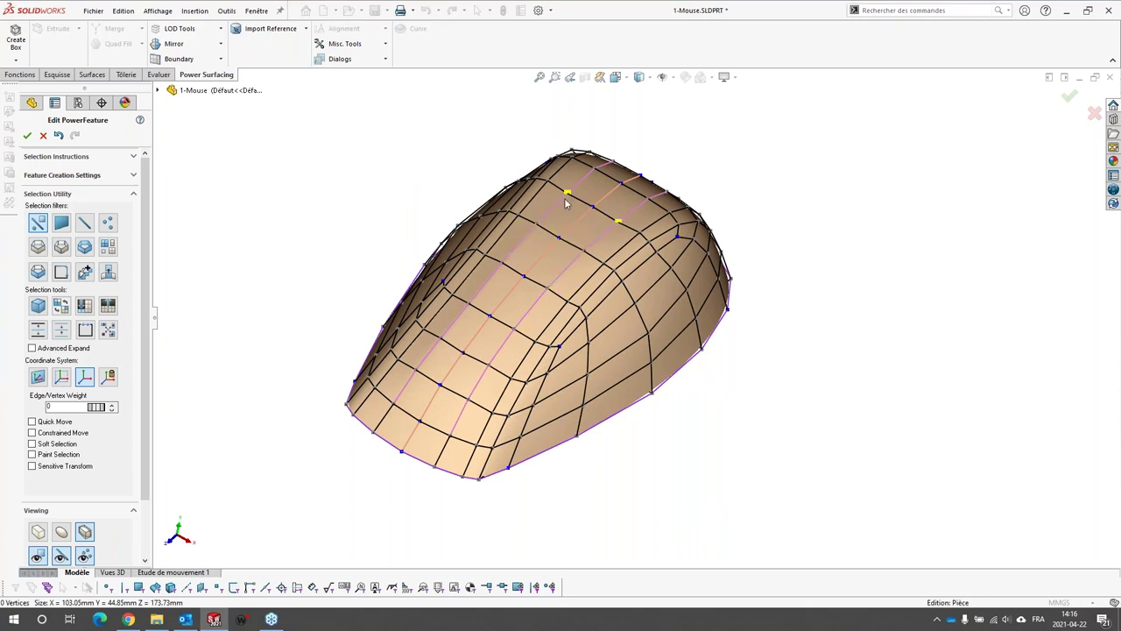
{"action": "scroll", "coordinate": [624, 314], "scroll_direction": "up", "scroll_amount": 1}
{"action": "middle_click_drag", "start_coordinate": [616, 310], "coordinate": [599, 310]}
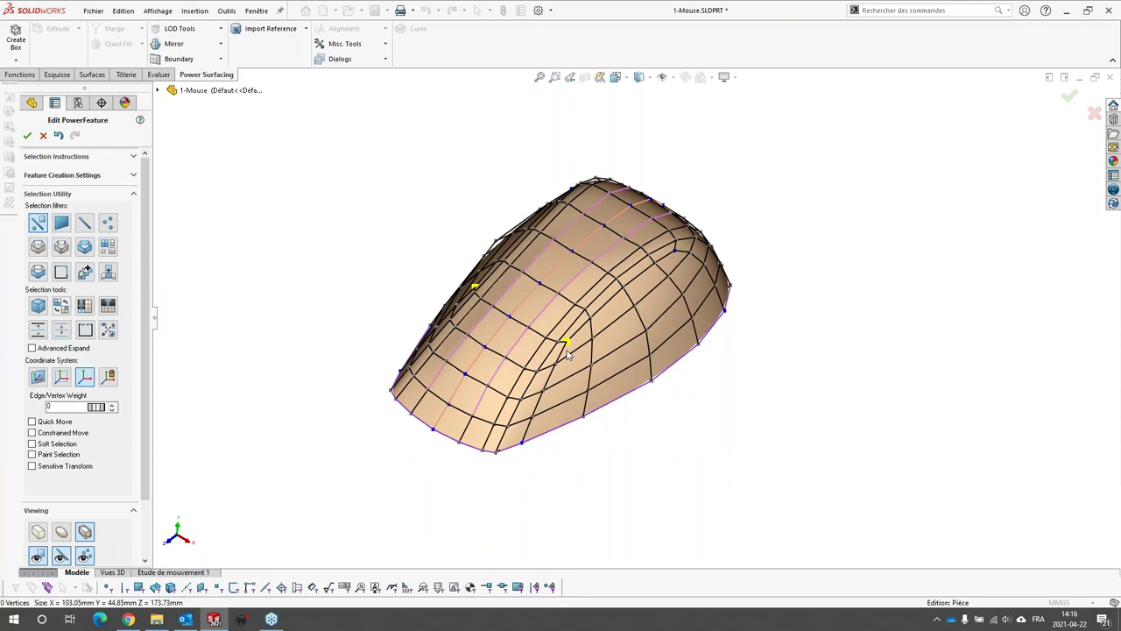
{"action": "scroll", "coordinate": [568, 353], "scroll_direction": "down", "scroll_amount": 4}
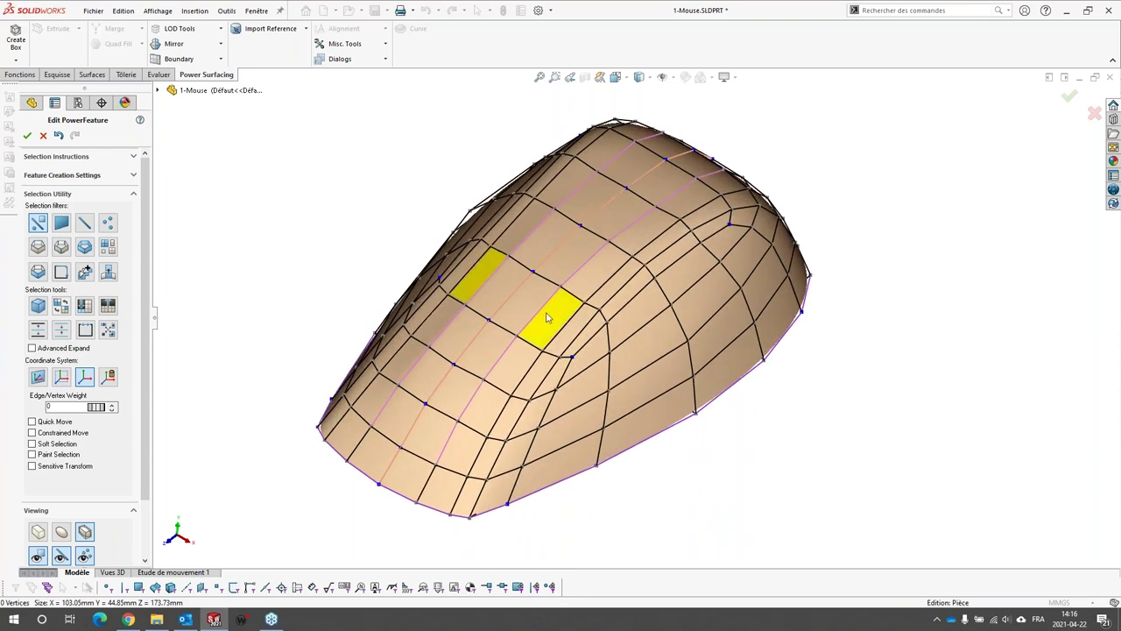
{"action": "scroll", "coordinate": [533, 360], "scroll_direction": "down", "scroll_amount": 5}
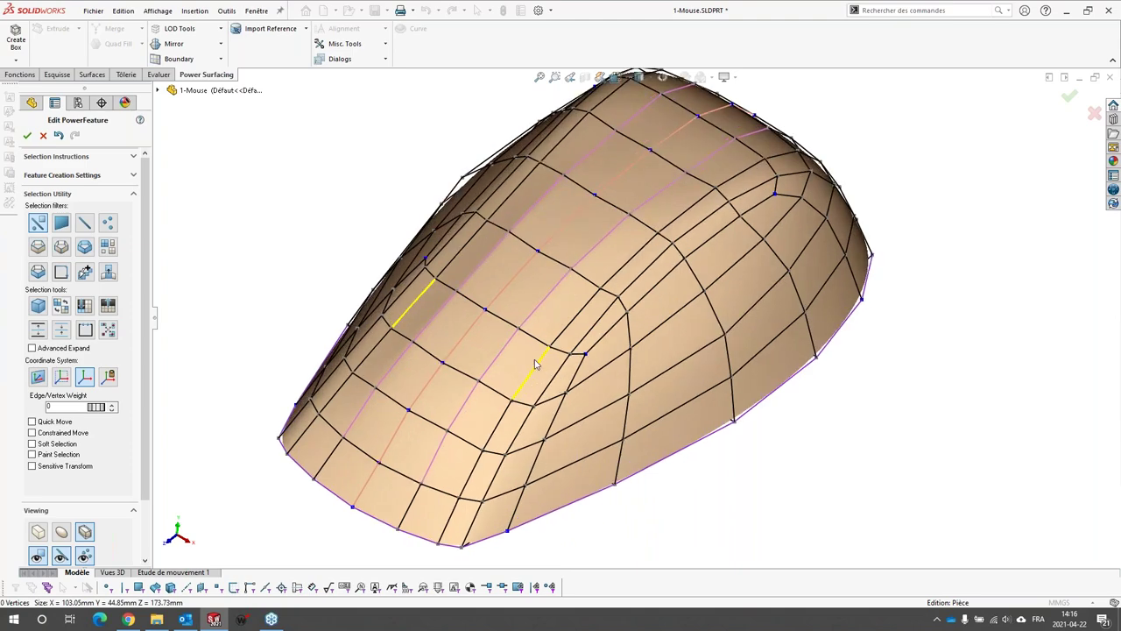
Display the mouse's subdivision body as a smooth surface instead of its control cage and examine its curvature from several angles.
{"action": "middle_click_drag", "start_coordinate": [588, 247], "coordinate": [607, 191]}
{"action": "scroll", "coordinate": [662, 185], "scroll_direction": "down", "scroll_amount": 1}
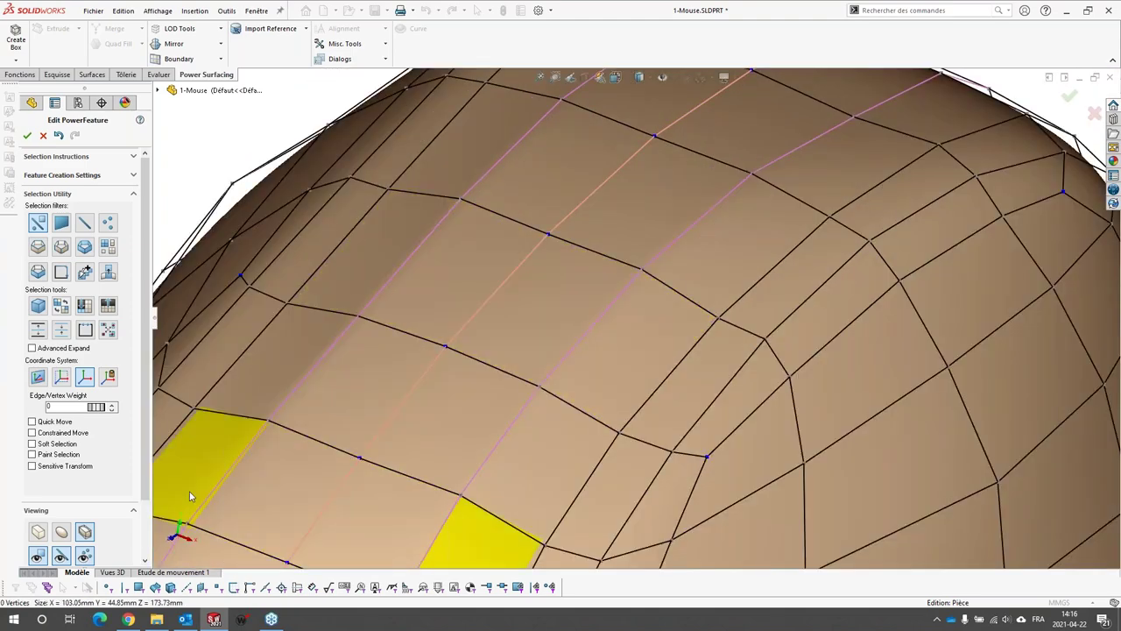
{"action": "left_click", "coordinate": [61, 532]}
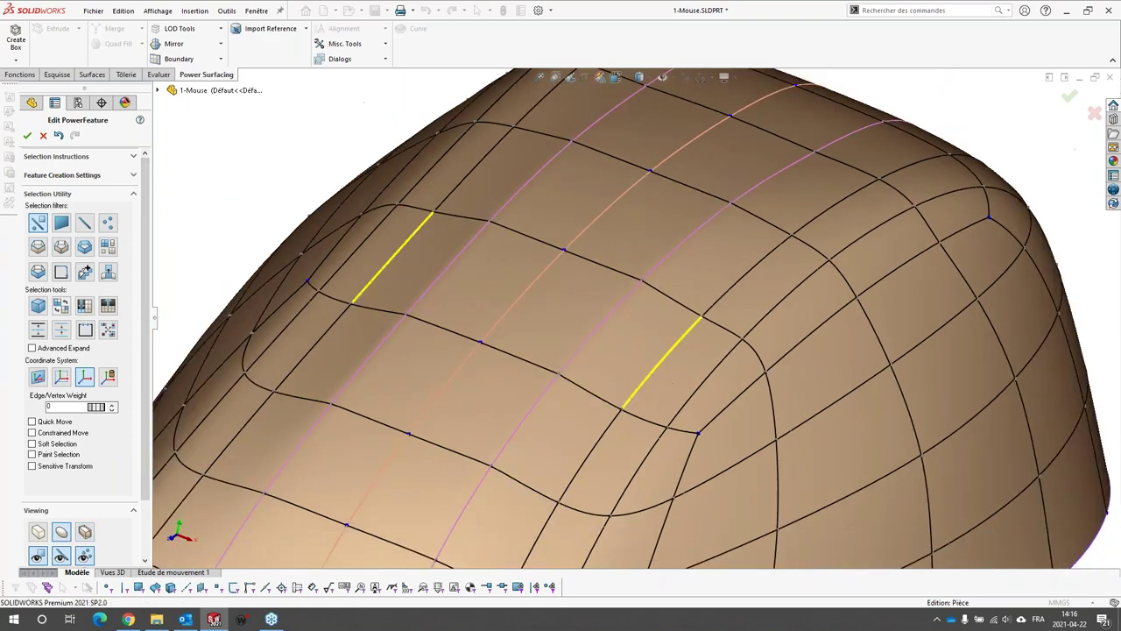
{"action": "middle_click_drag", "start_coordinate": [672, 383], "coordinate": [718, 254]}
{"action": "scroll", "coordinate": [724, 222], "scroll_direction": "down", "scroll_amount": 5}
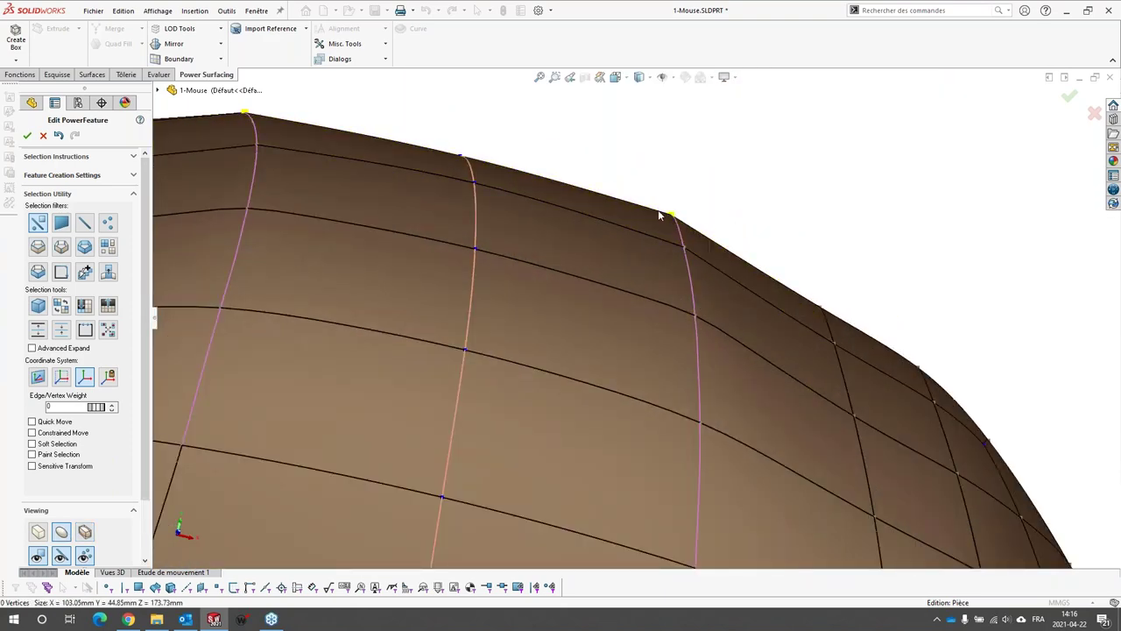
{"action": "scroll", "coordinate": [688, 225], "scroll_direction": "up", "scroll_amount": 4}
{"action": "middle_click_drag", "start_coordinate": [689, 226], "coordinate": [632, 323]}
{"action": "scroll", "coordinate": [633, 324], "scroll_direction": "up", "scroll_amount": 3}
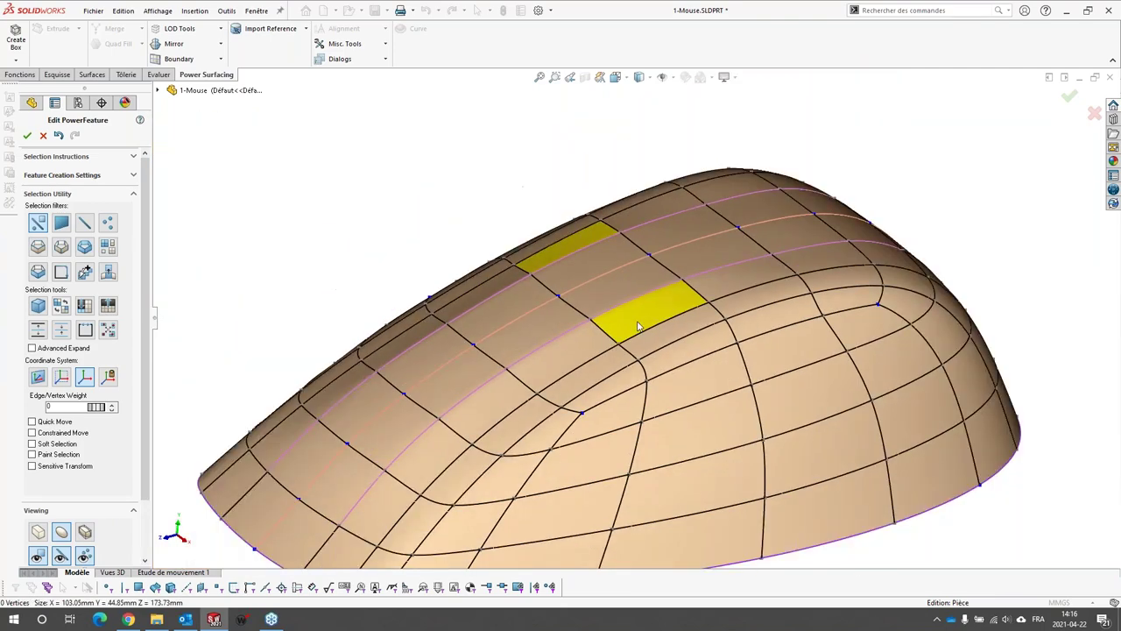
Select the symmetric edge pair on top of the mouse to check its weight, clear the selection, and view the whole body.
{"action": "left_click", "coordinate": [633, 321]}
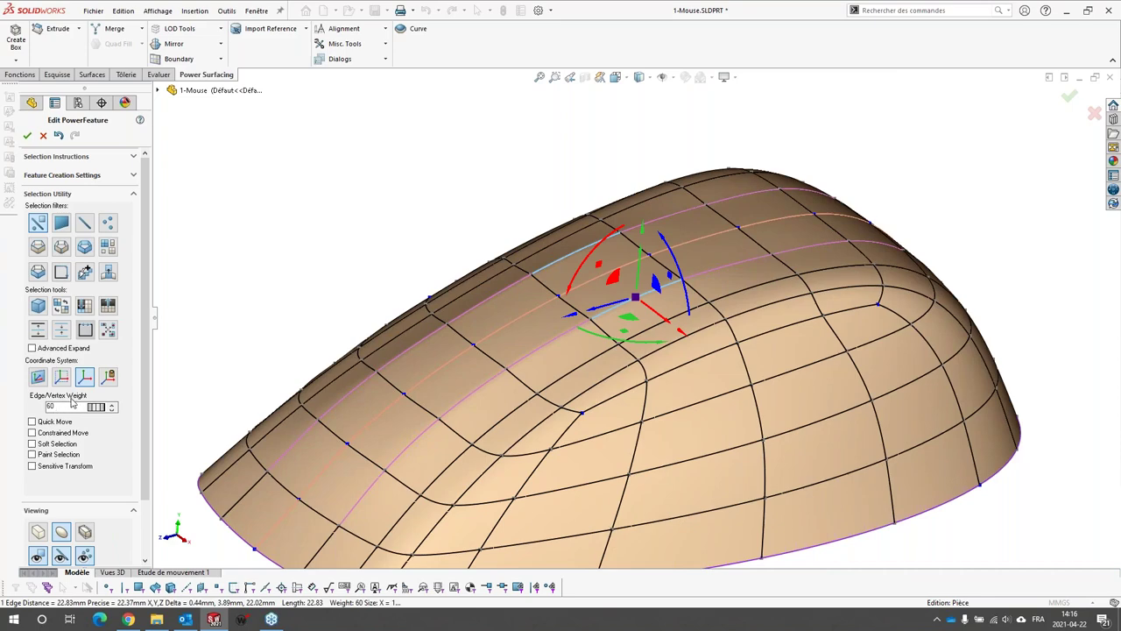
{"action": "left_click", "coordinate": [298, 284]}
{"action": "scroll", "coordinate": [647, 305], "scroll_direction": "up", "scroll_amount": 5}
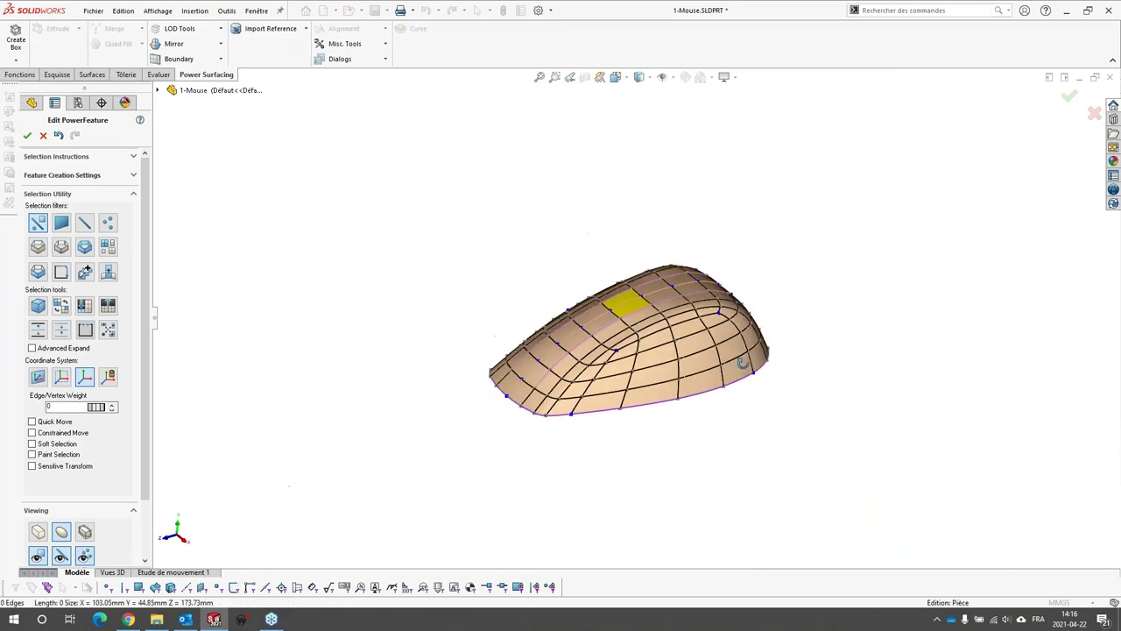
{"action": "scroll", "coordinate": [664, 317], "scroll_direction": "down", "scroll_amount": 3}
{"action": "scroll", "coordinate": [758, 381], "scroll_direction": "up", "scroll_amount": 2}
{"action": "scroll", "coordinate": [749, 342], "scroll_direction": "down", "scroll_amount": 1}
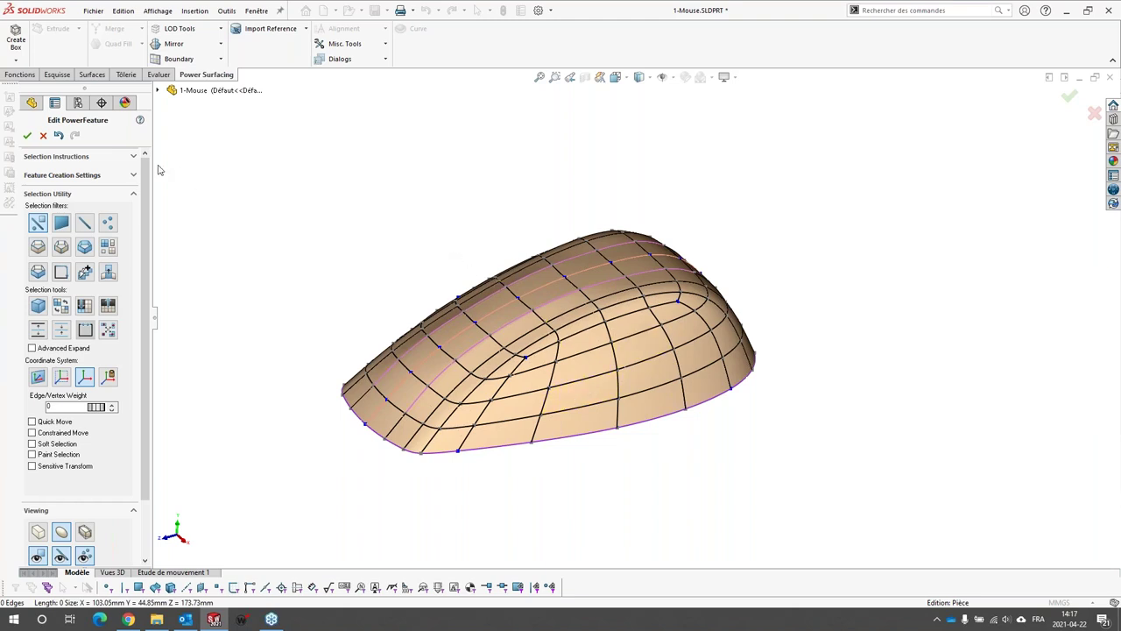
Accept the PowerFeature edit and roll the part's history forward past Enlèv. mat.-Extru.4.
{"action": "left_click", "coordinate": [28, 135]}
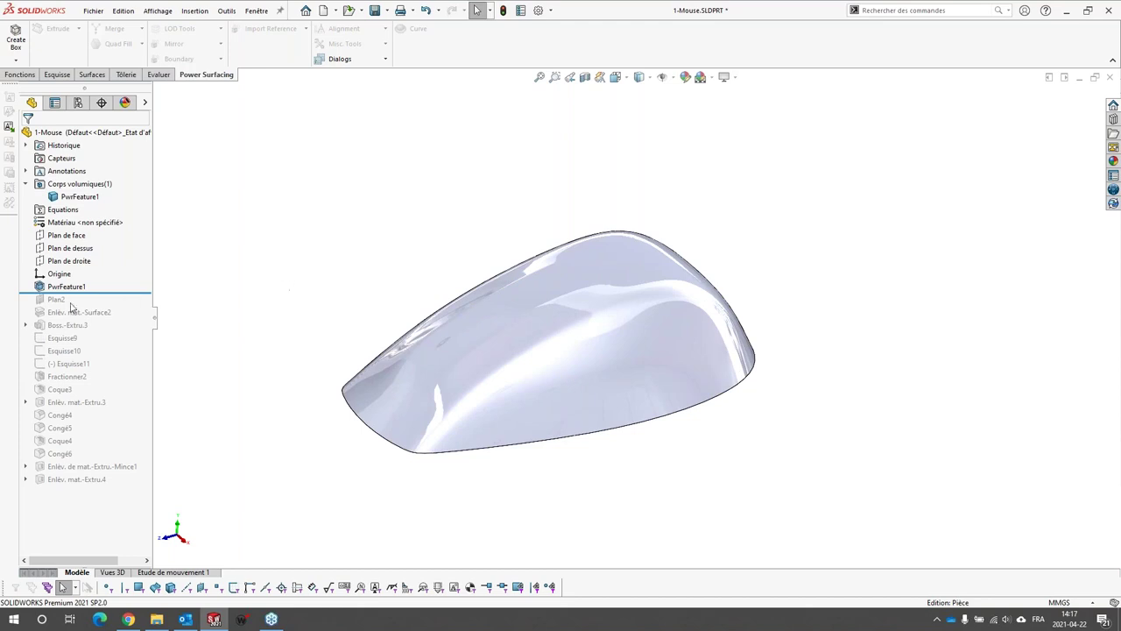
{"action": "left_click_drag", "start_coordinate": [133, 292], "coordinate": [105, 505]}
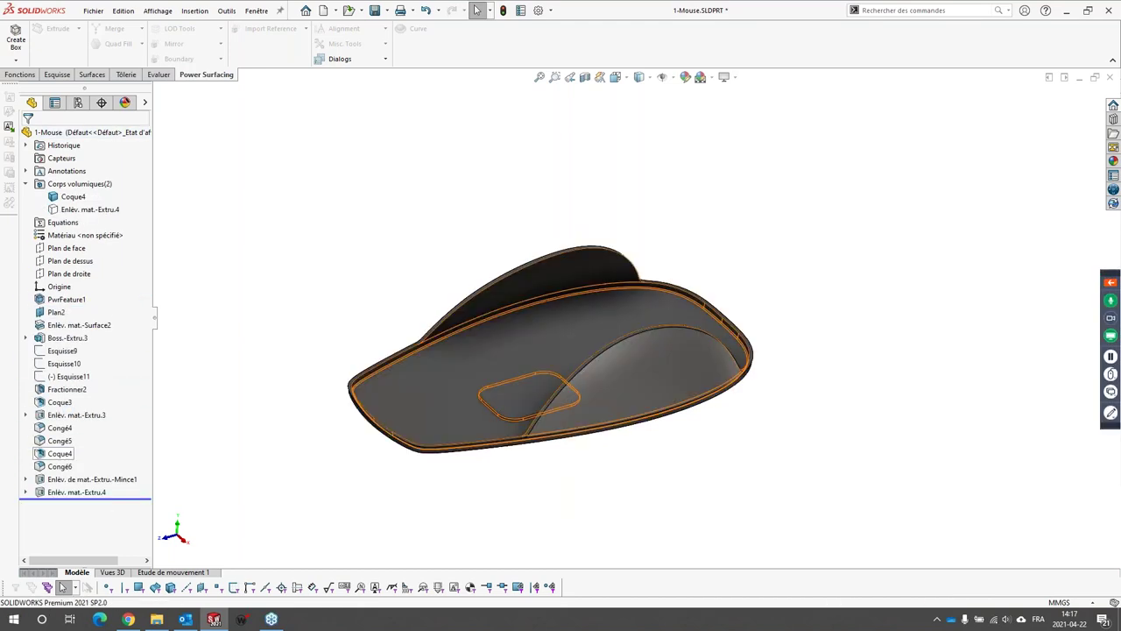
Show the hidden solid body Enlèv. mat.-Extru.4 and view the complete mouse.
{"action": "left_click", "coordinate": [102, 209]}
{"action": "left_click", "coordinate": [336, 183]}
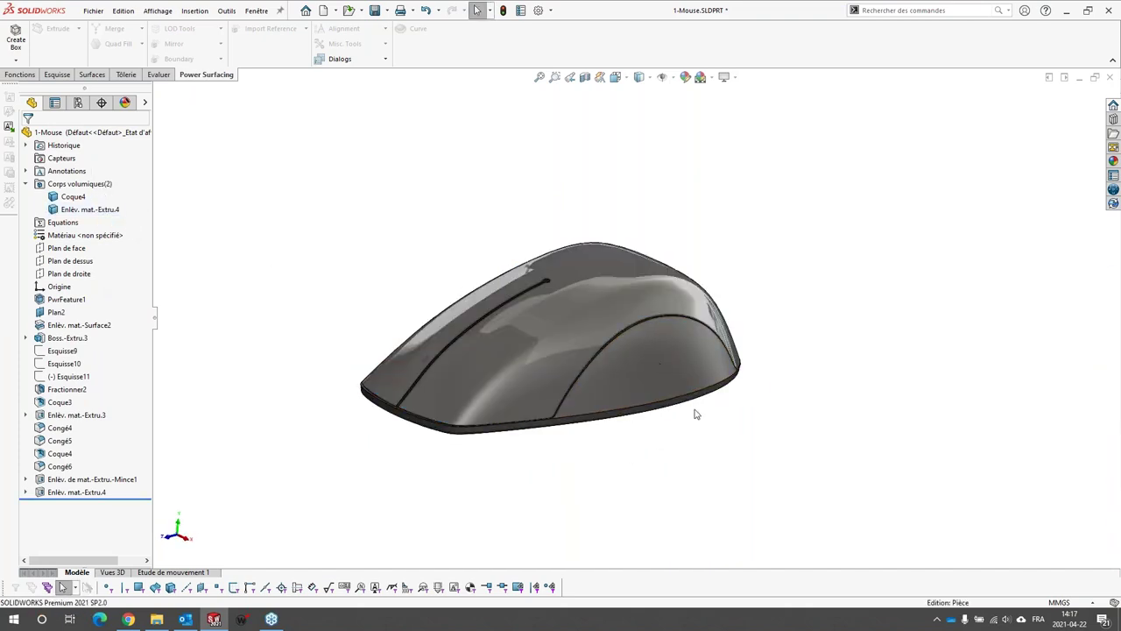
{"action": "middle_click_drag", "start_coordinate": [693, 412], "coordinate": [513, 250]}
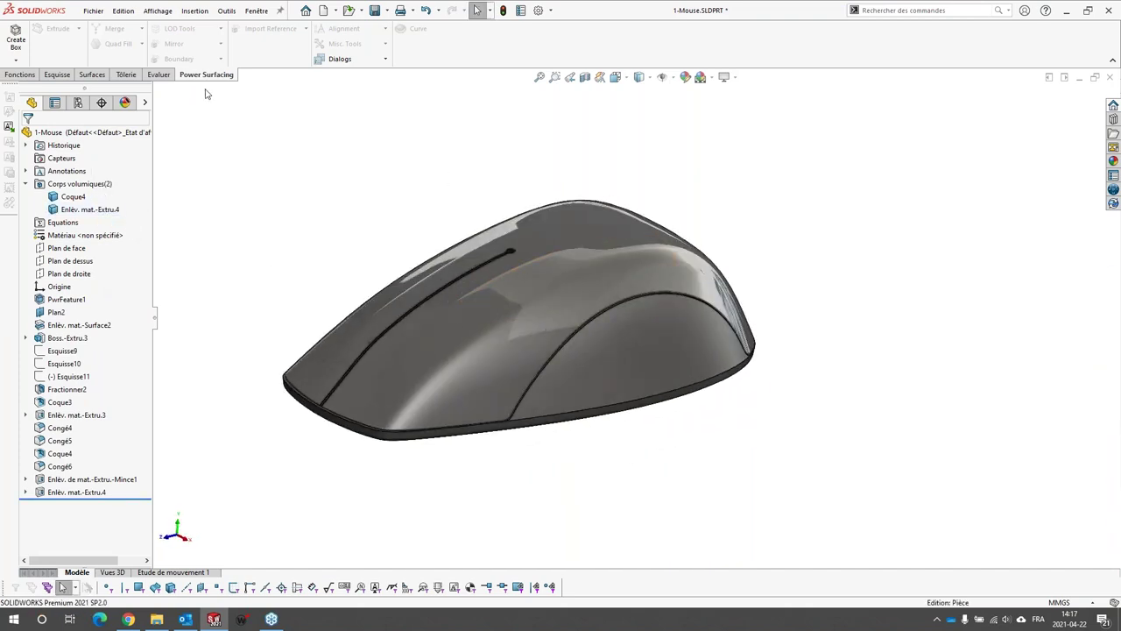
Run a performance evaluation of the mouse part and highlight the shells Coque4 and Coque3 to compare their rebuild times.
{"action": "left_click", "coordinate": [163, 75]}
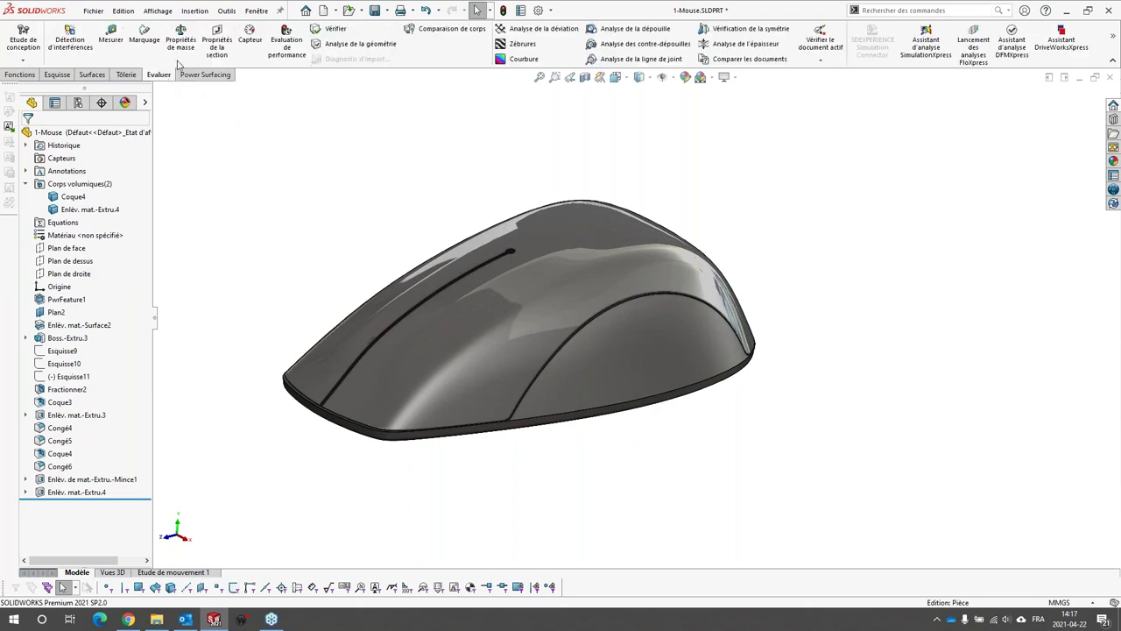
{"action": "left_click", "coordinate": [287, 48]}
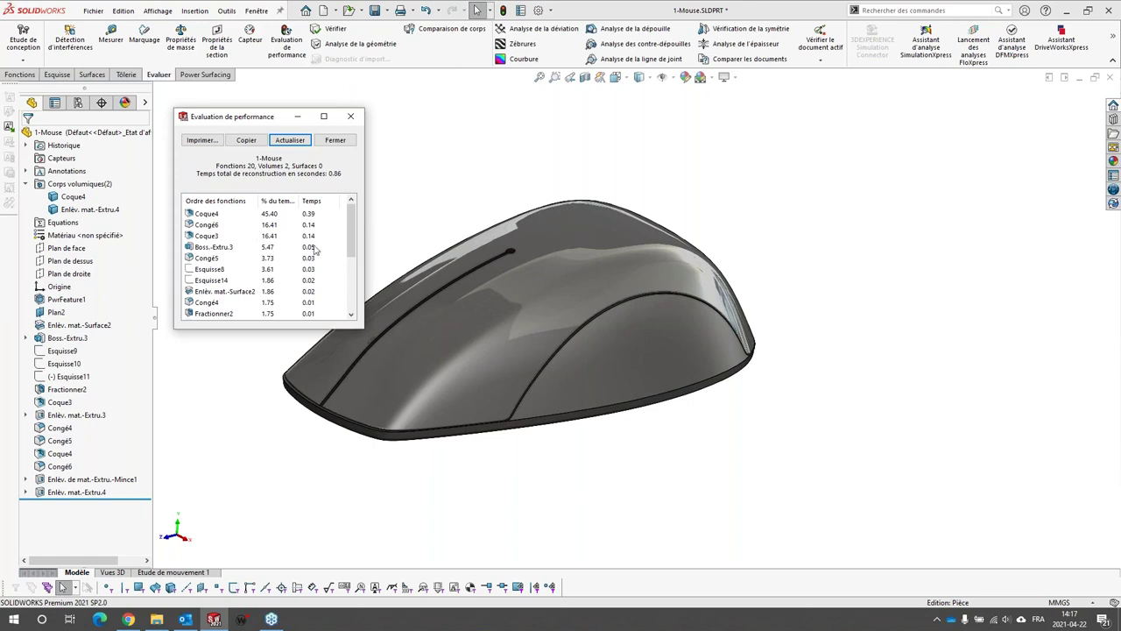
{"action": "left_click_drag", "start_coordinate": [347, 242], "coordinate": [338, 214]}
{"action": "left_click", "coordinate": [206, 214]}
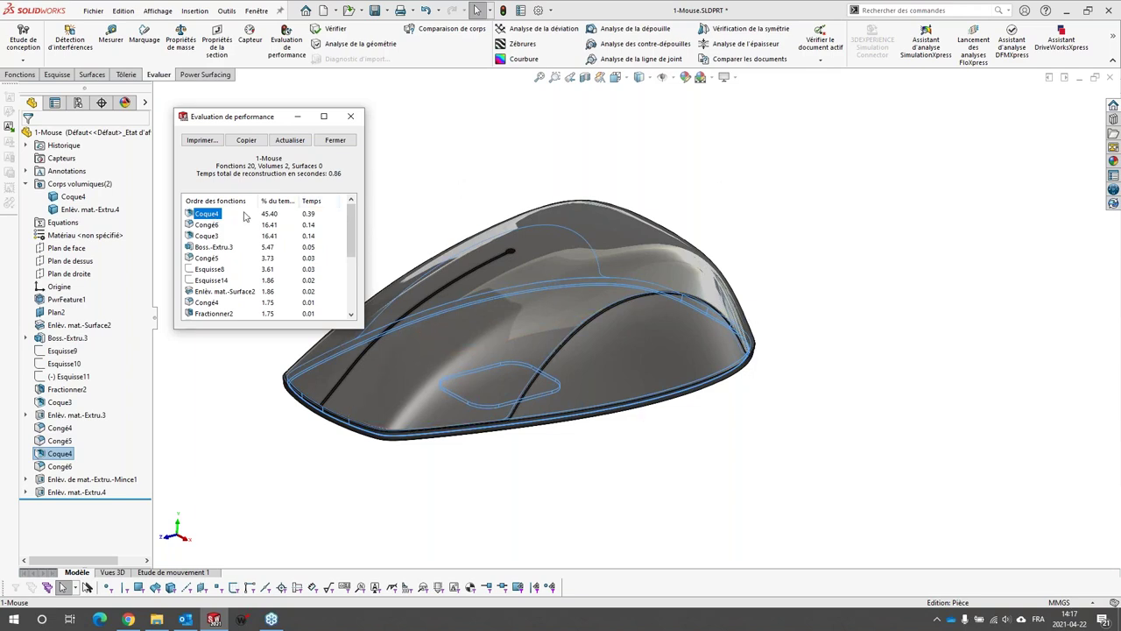
{"action": "left_click", "coordinate": [209, 235]}
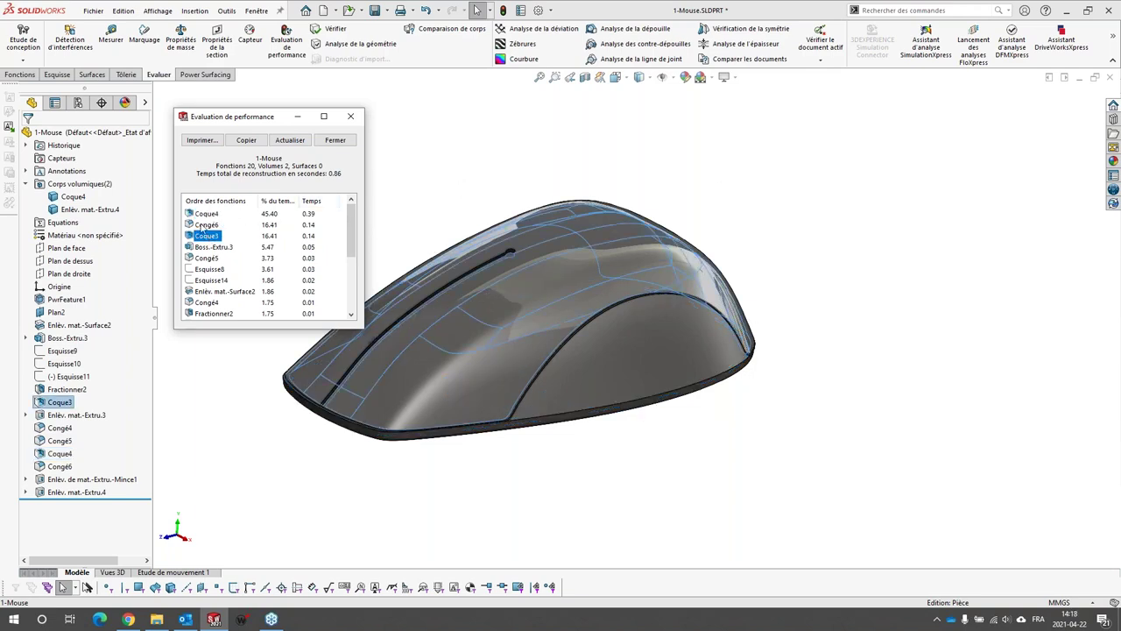
{"action": "left_click", "coordinate": [249, 216]}
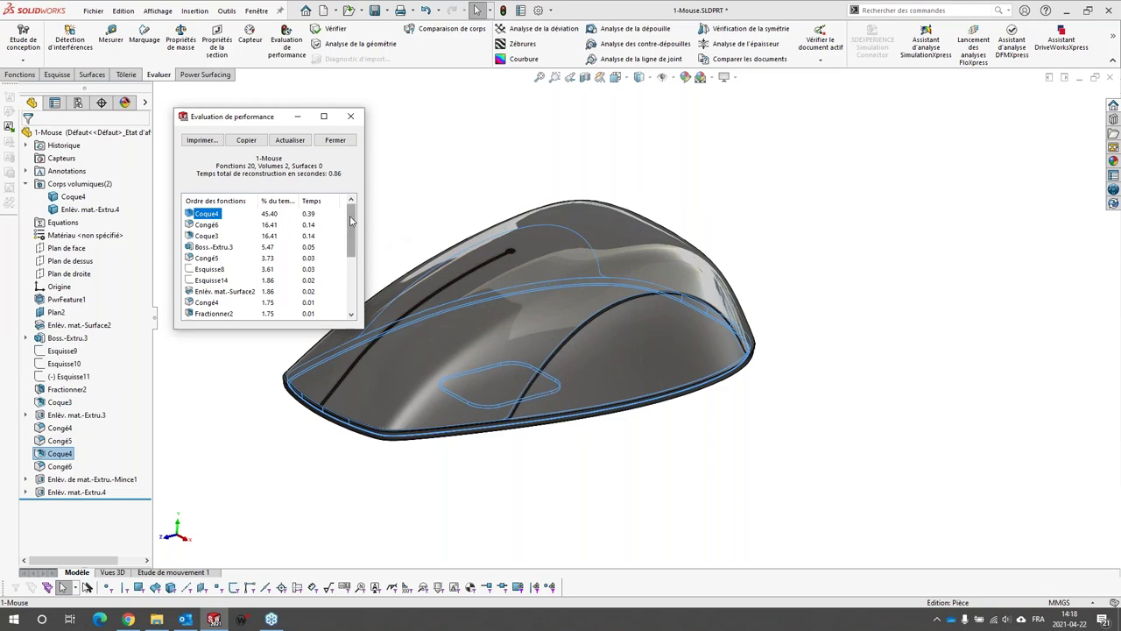
Find PwrFeature1 in the performance evaluation, check its rebuild time, and close the report.
{"action": "left_click_drag", "start_coordinate": [355, 223], "coordinate": [355, 271]}
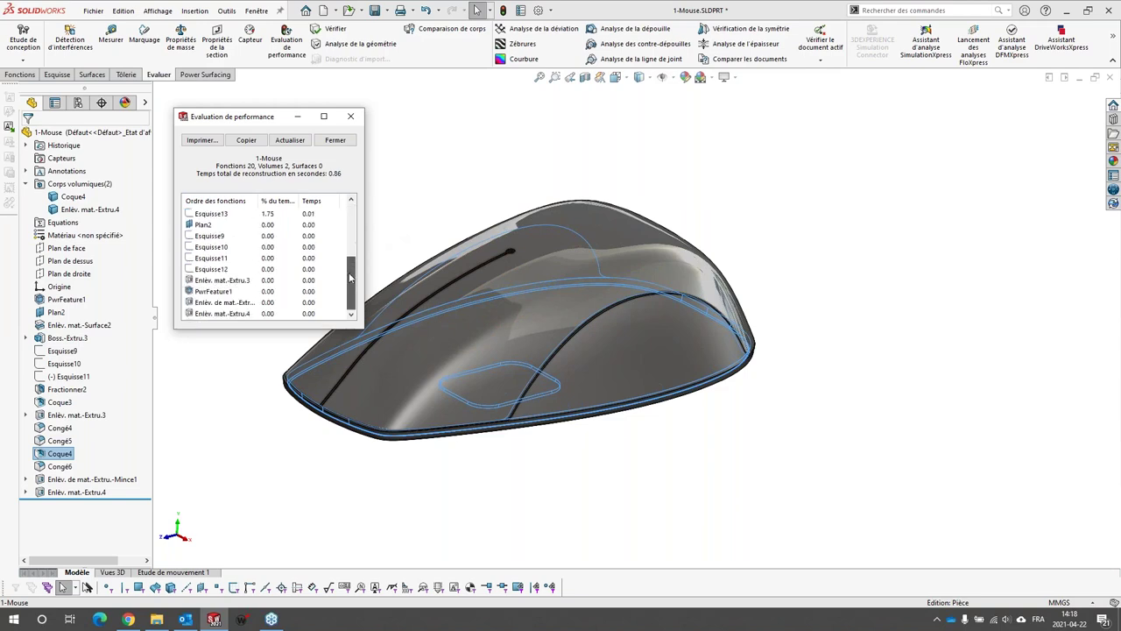
{"action": "left_click", "coordinate": [215, 291]}
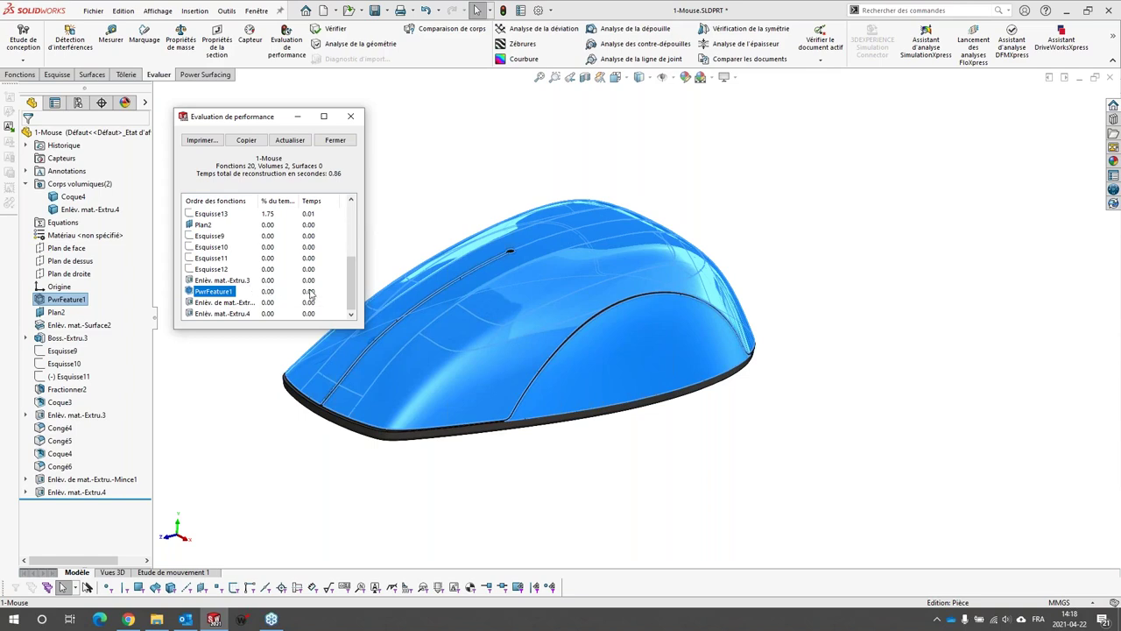
{"action": "left_click", "coordinate": [336, 140]}
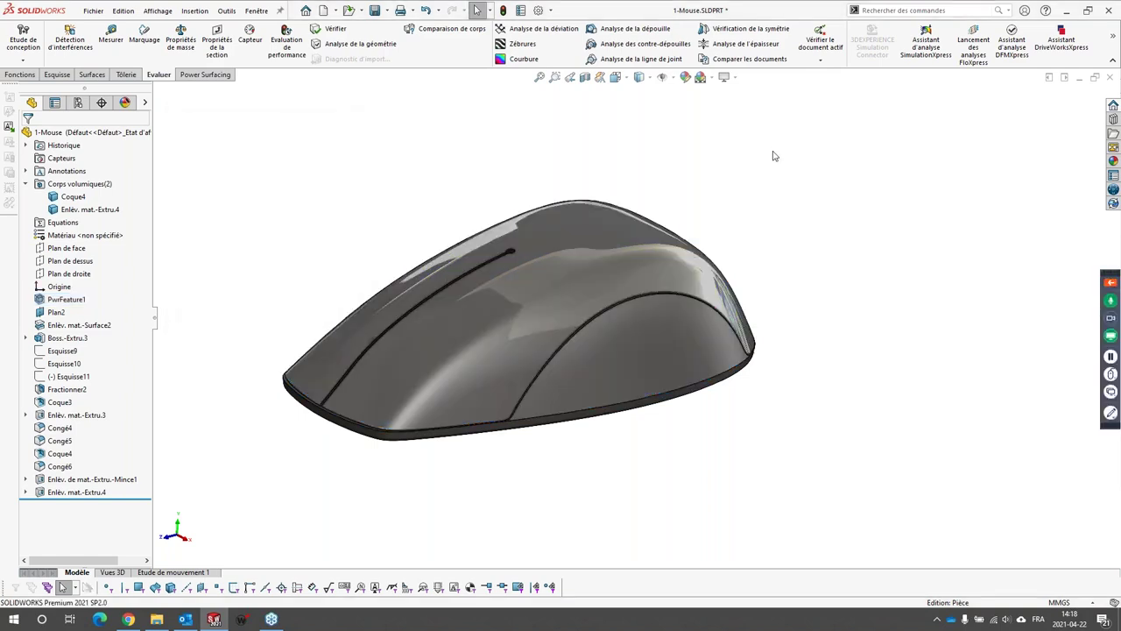
Close the mouse part without saving and open 2-Spoon_Empty.SLDPRT from the Fichiers PWRS folder.
{"action": "left_click", "coordinate": [1110, 79]}
{"action": "left_click", "coordinate": [526, 324]}
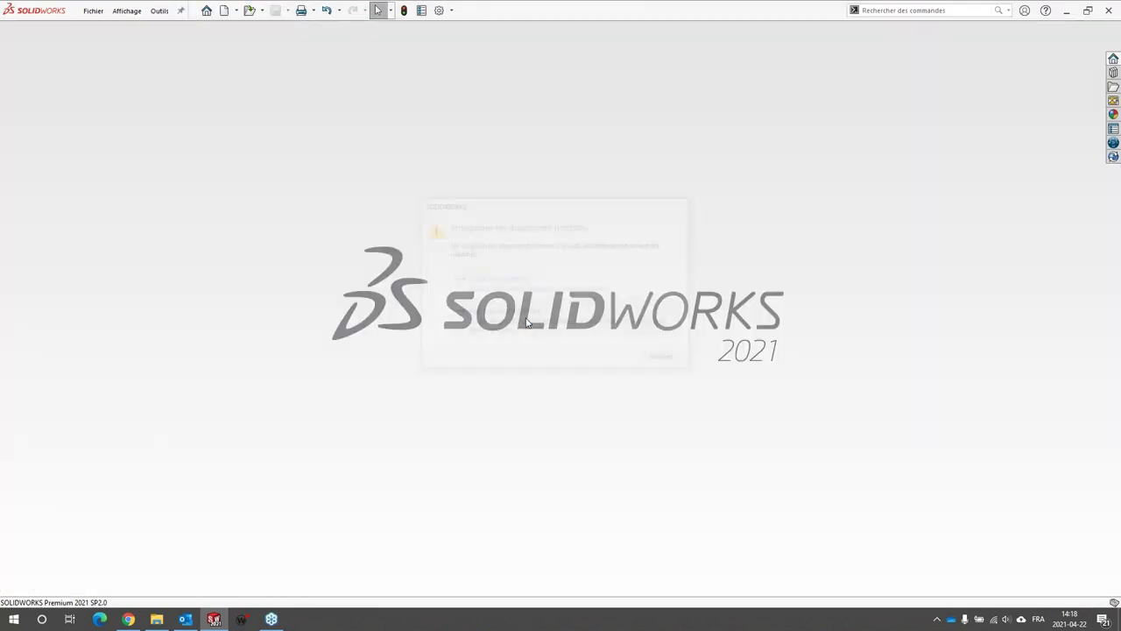
{"action": "left_click", "coordinate": [157, 620]}
{"action": "left_click", "coordinate": [372, 224]}
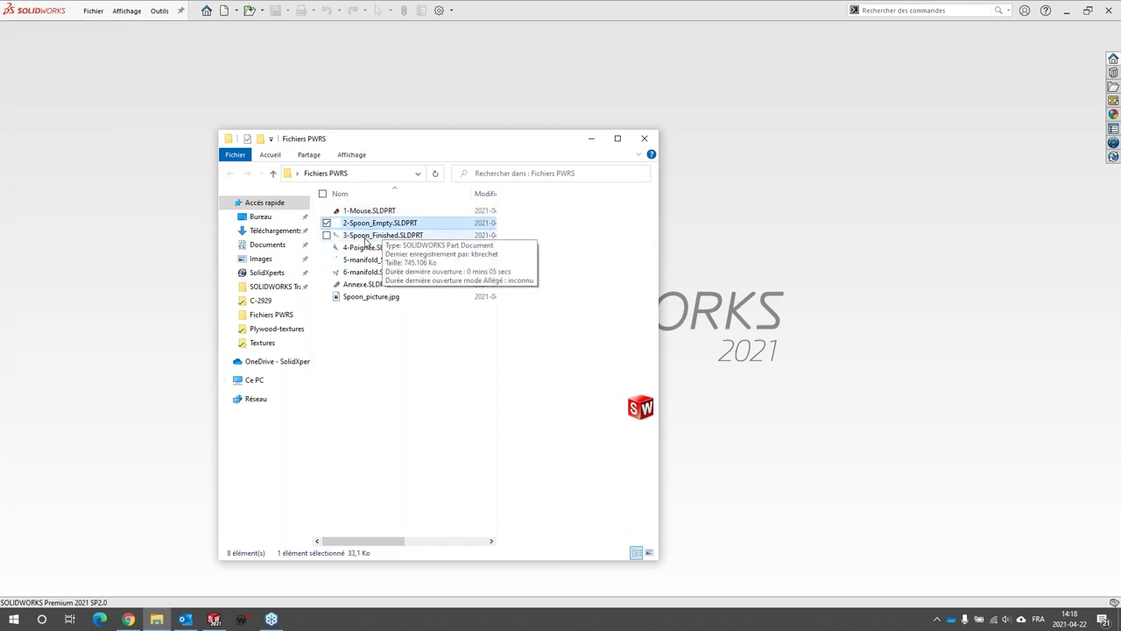
{"action": "double_click", "coordinate": [363, 224]}
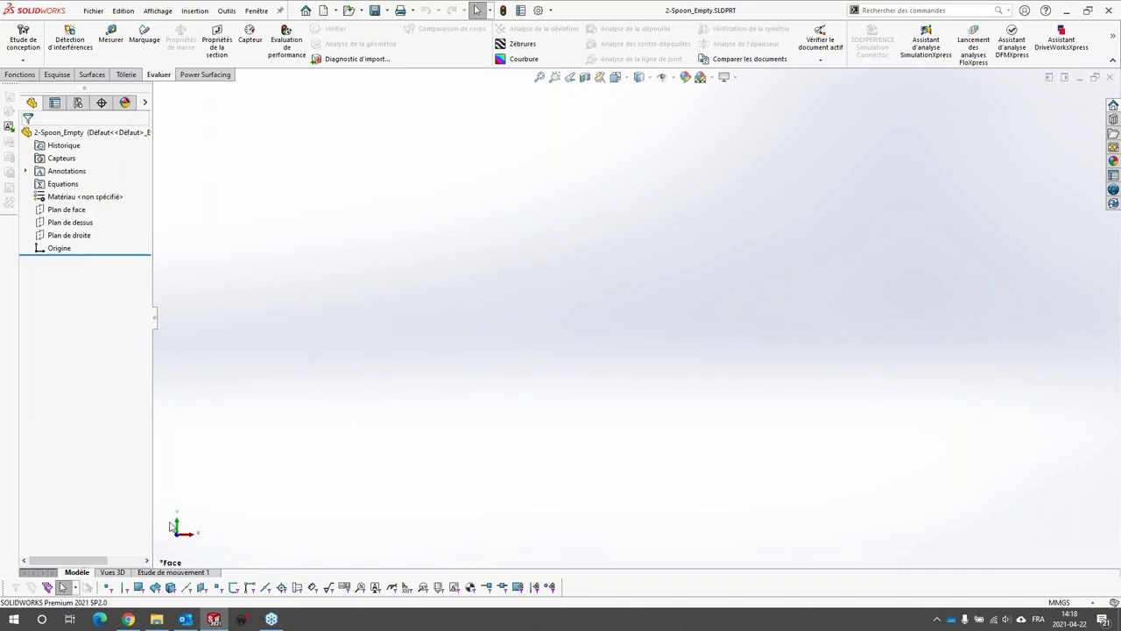
Switch to Chrome and examine the table spoon picture in the Google image results for spoon.
{"action": "left_click", "coordinate": [126, 620]}
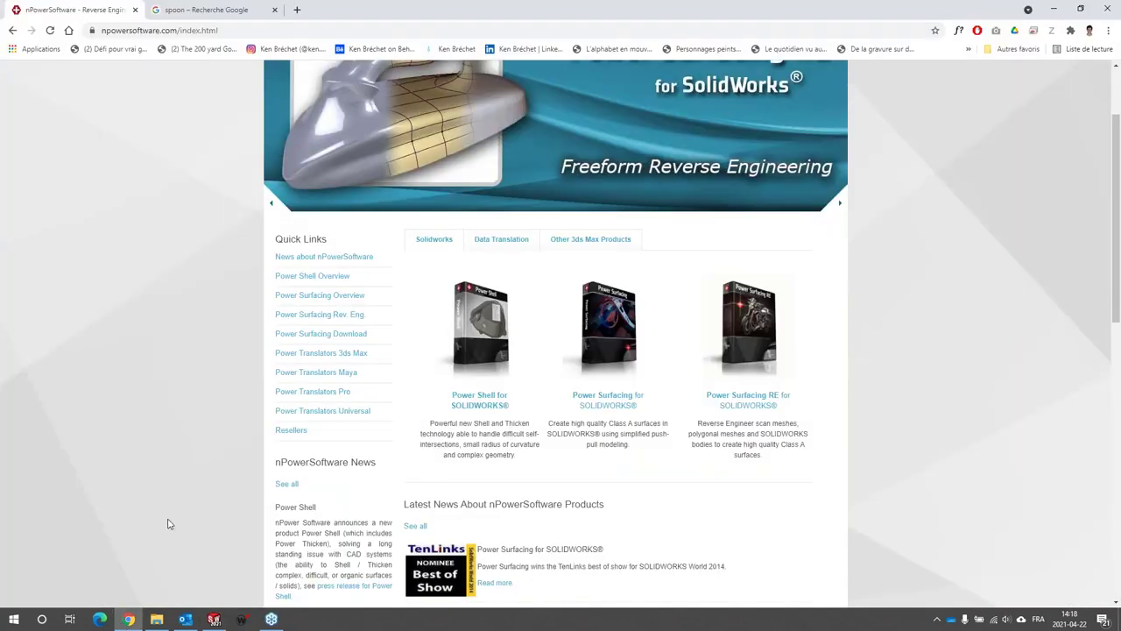
{"action": "left_click", "coordinate": [202, 9]}
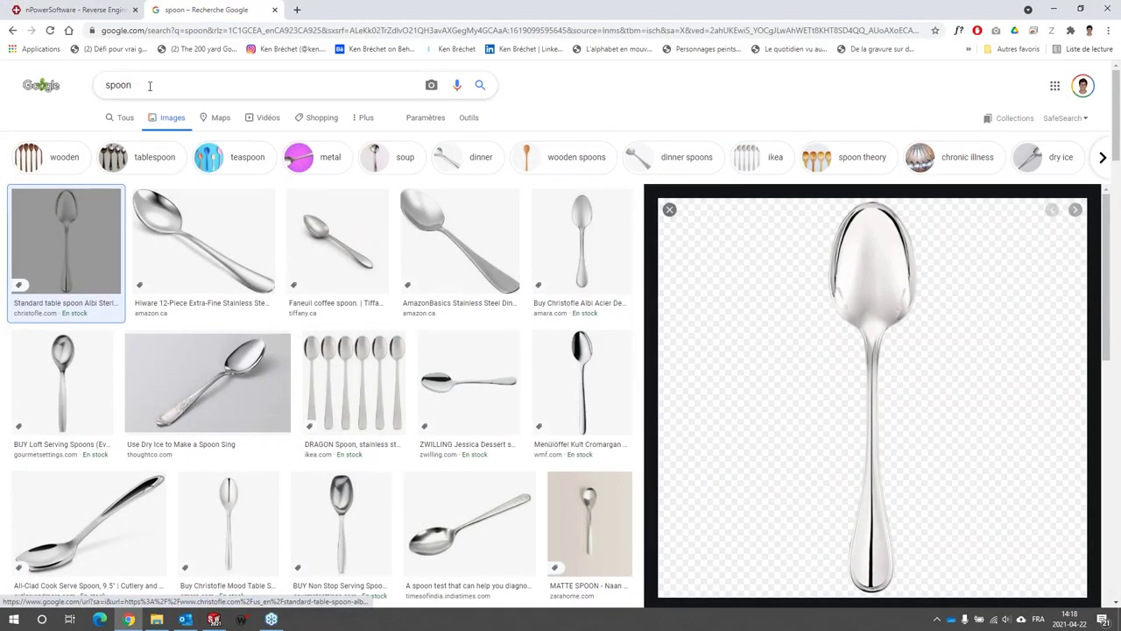
{"action": "left_click", "coordinate": [150, 85]}
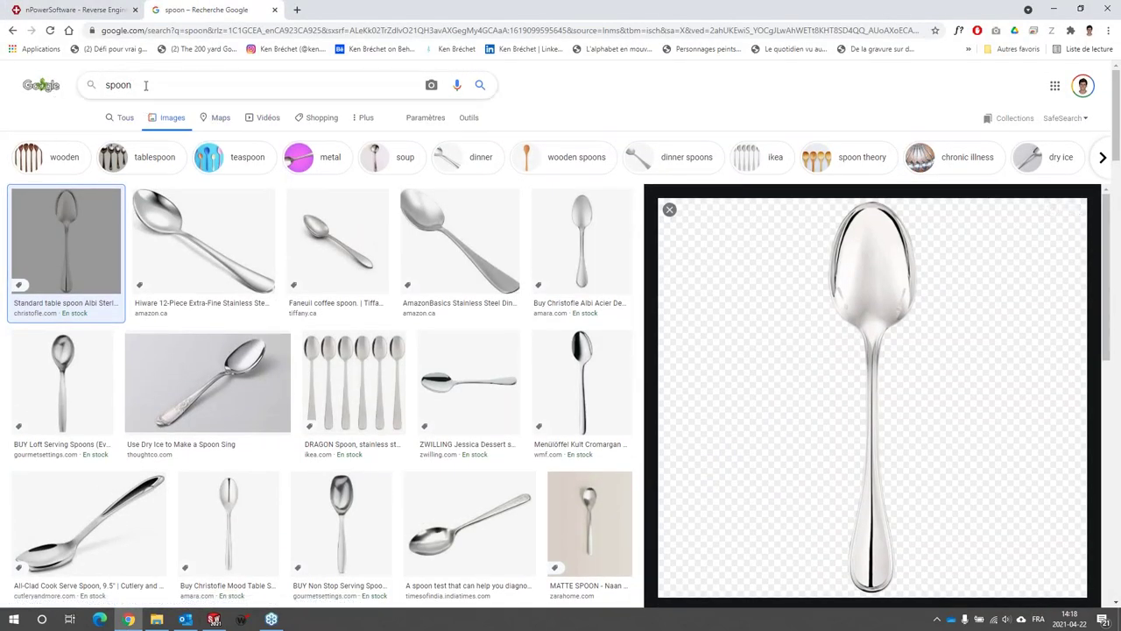
{"action": "scroll", "coordinate": [891, 291], "scroll_direction": "down", "scroll_amount": 2}
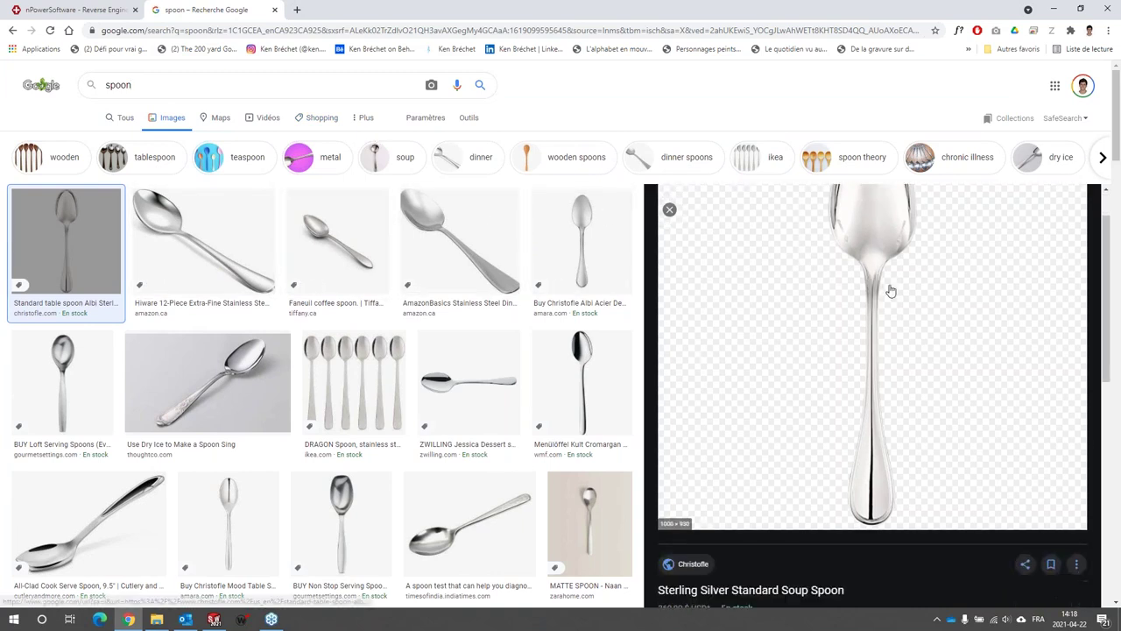
{"action": "scroll", "coordinate": [891, 291], "scroll_direction": "up", "scroll_amount": 2}
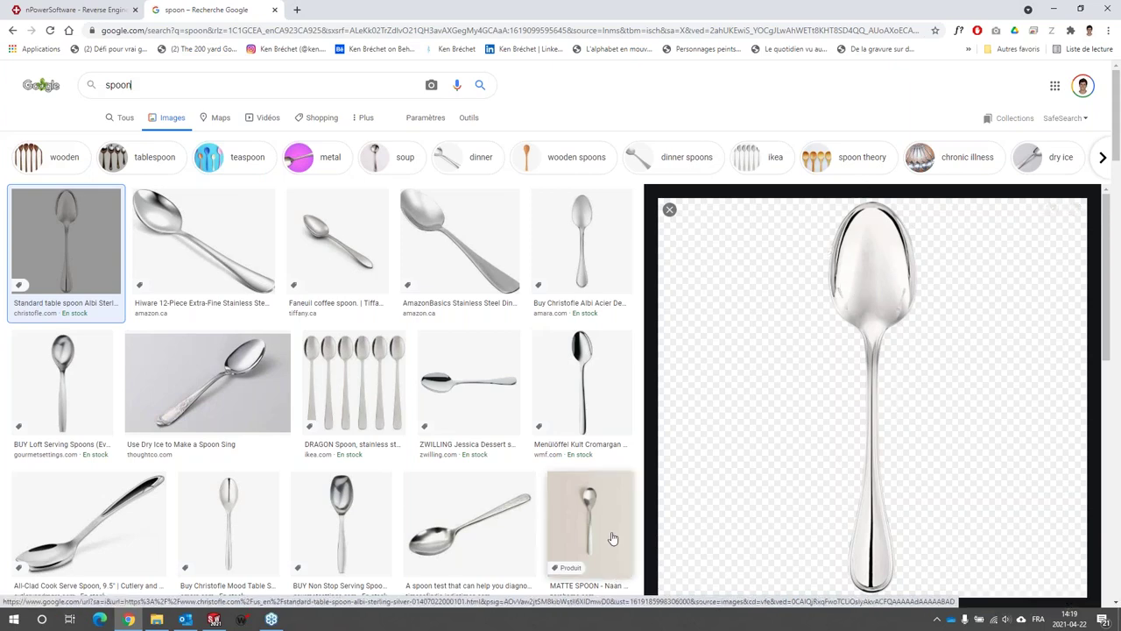
Switch back to SOLIDWORKS and sketch a horizontal construction line about 80 mm long from the origin on Plan de dessus.
{"action": "left_click", "coordinate": [214, 619]}
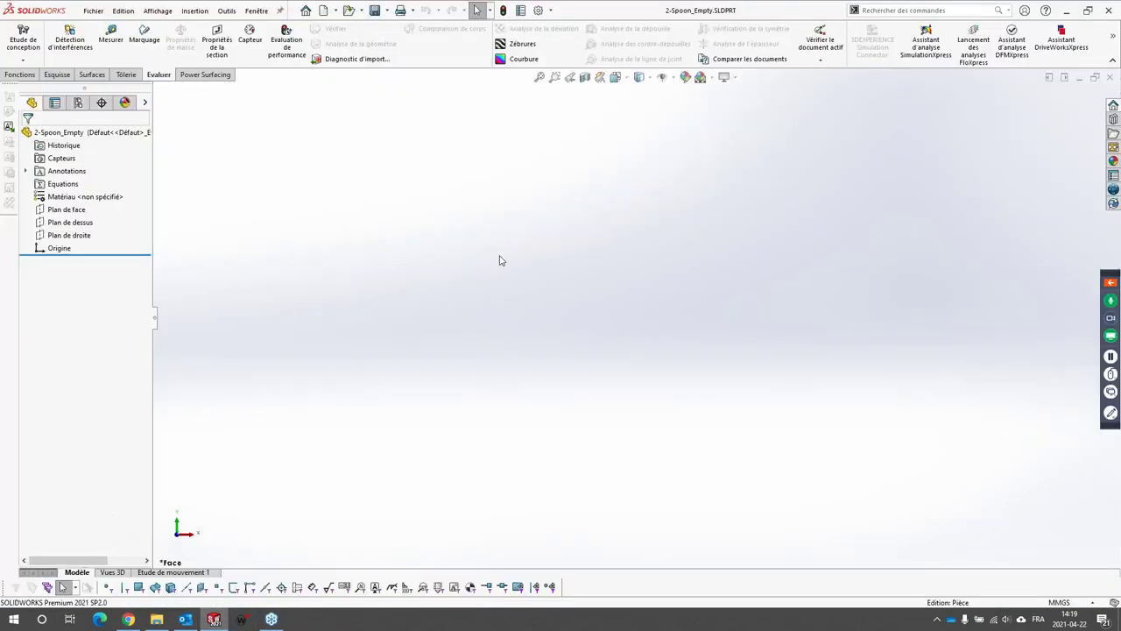
{"action": "left_click", "coordinate": [79, 220]}
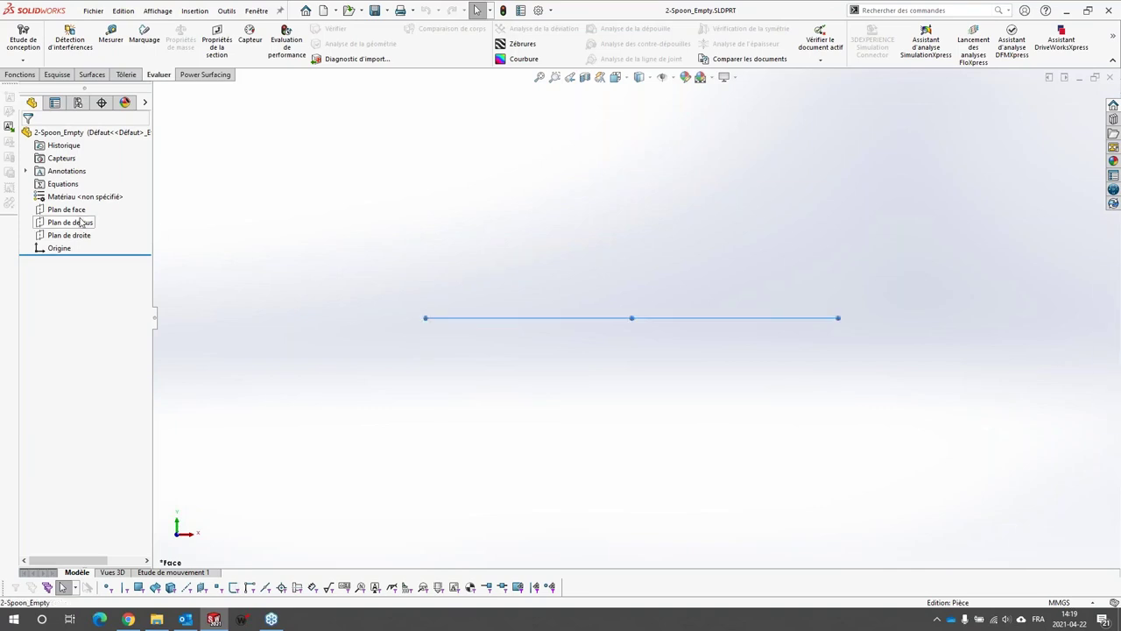
{"action": "left_click", "coordinate": [89, 200]}
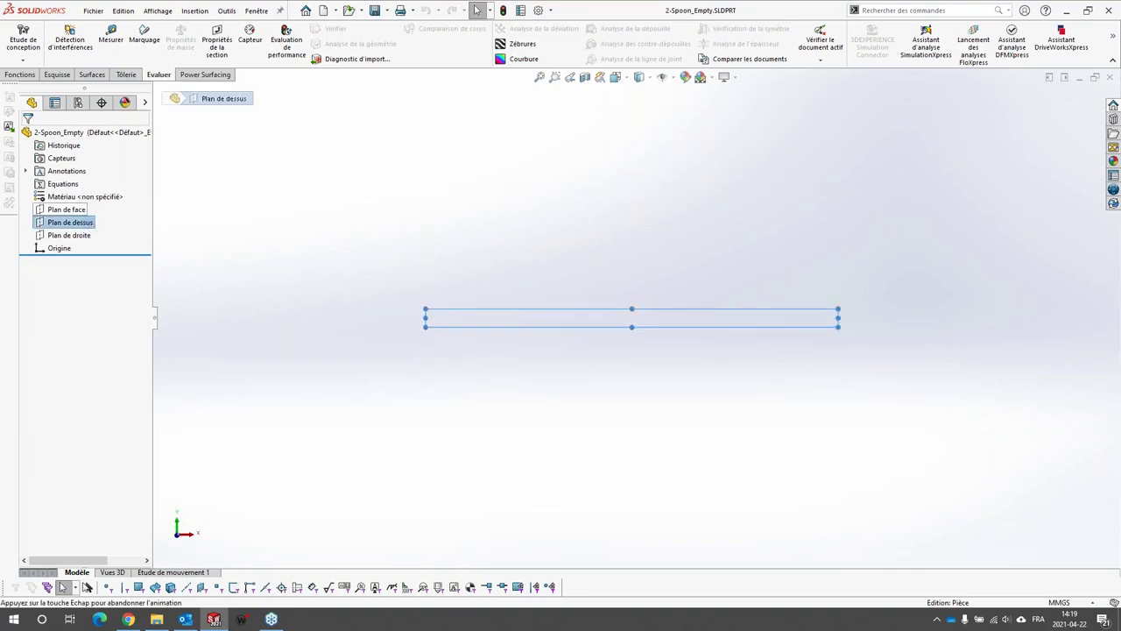
{"action": "left_click", "coordinate": [363, 180]}
{"action": "left_click", "coordinate": [96, 29]}
{"action": "left_click", "coordinate": [96, 57]}
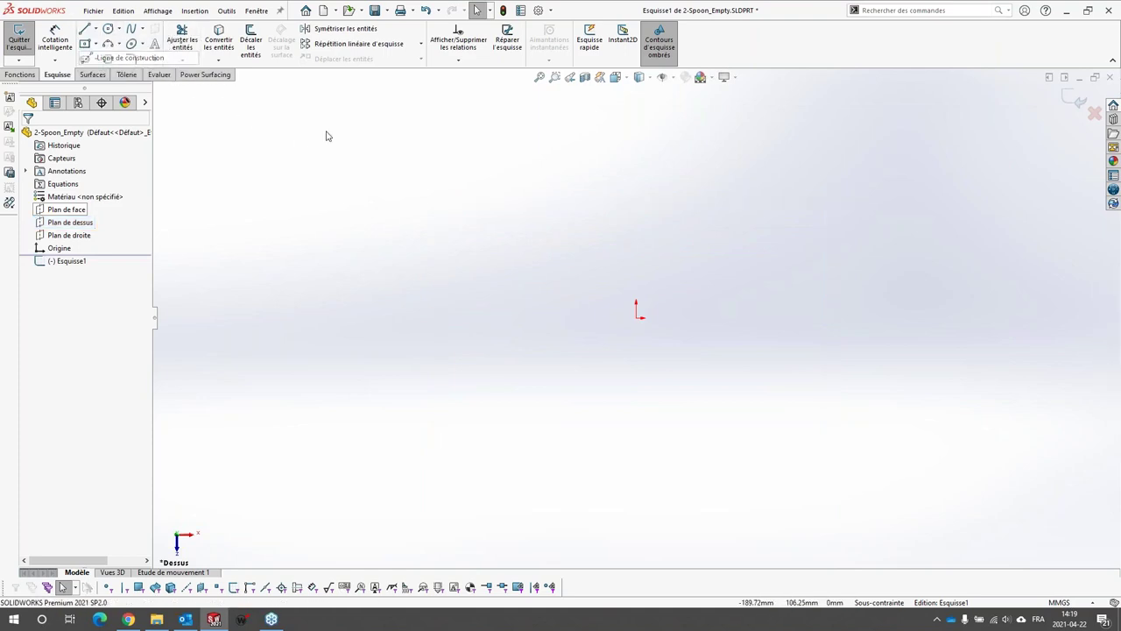
{"action": "left_click", "coordinate": [636, 317]}
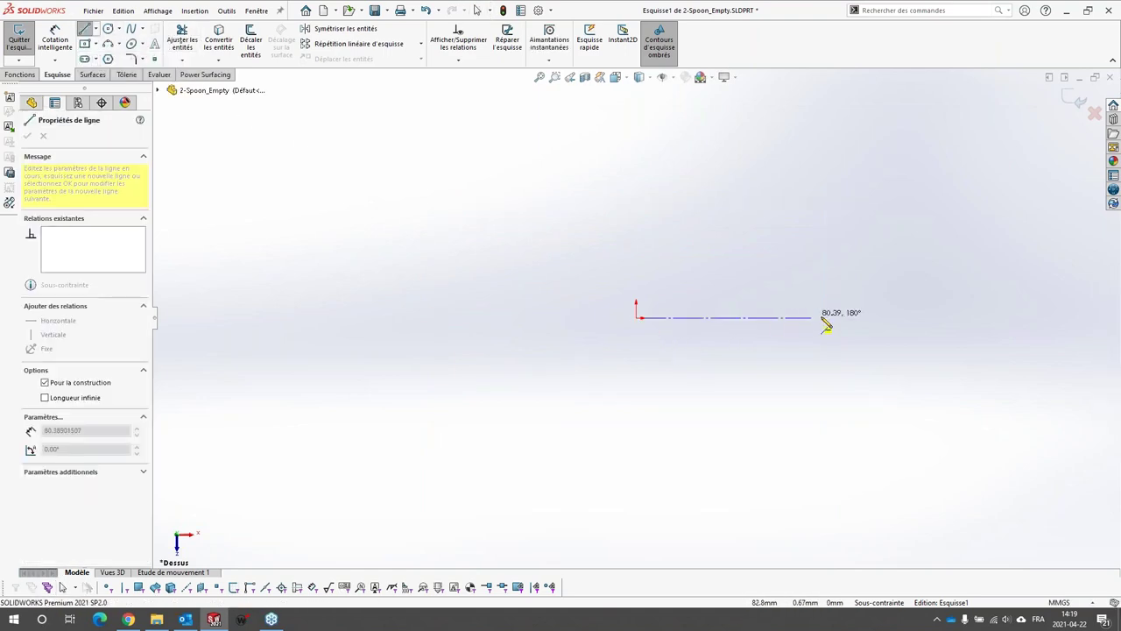
{"action": "left_click", "coordinate": [821, 318]}
{"action": "key", "text": "Escape"}
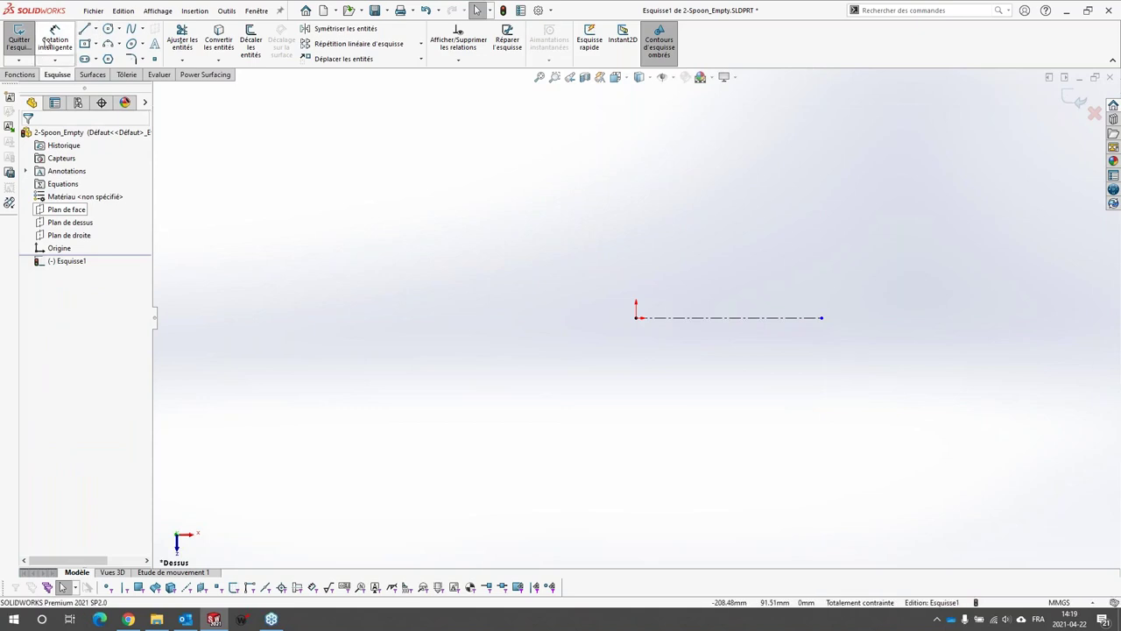
Dimension the construction line's length as 130 mm, placing the dimension below the line.
{"action": "left_click", "coordinate": [54, 42]}
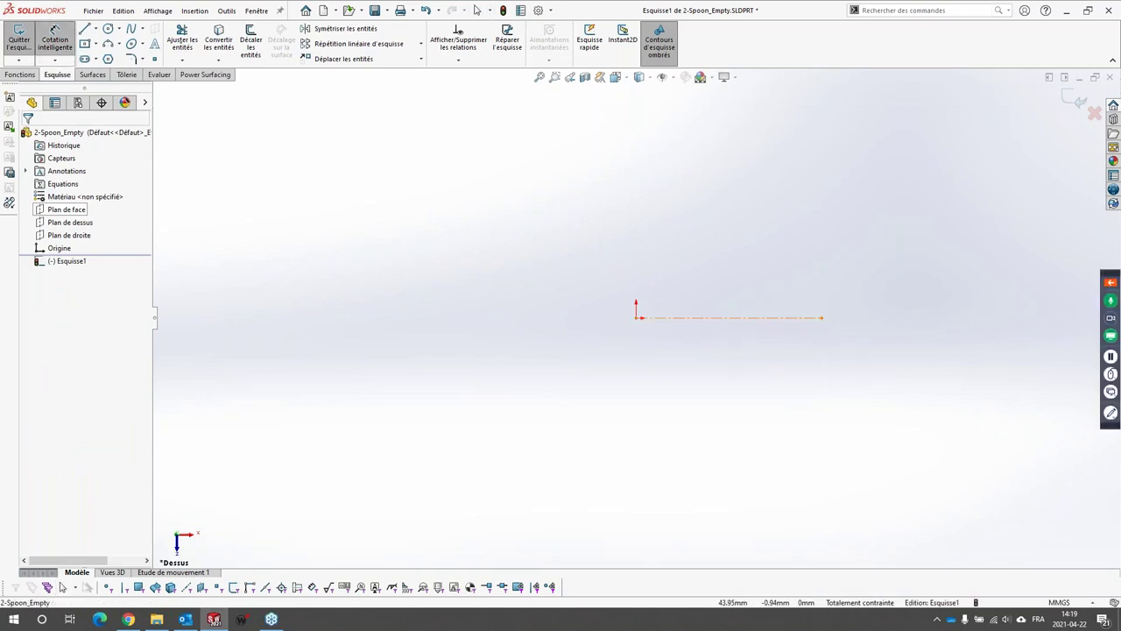
{"action": "left_click", "coordinate": [727, 317]}
{"action": "left_click", "coordinate": [734, 354]}
{"action": "type", "text": "130"}
{"action": "key", "text": "Return"}
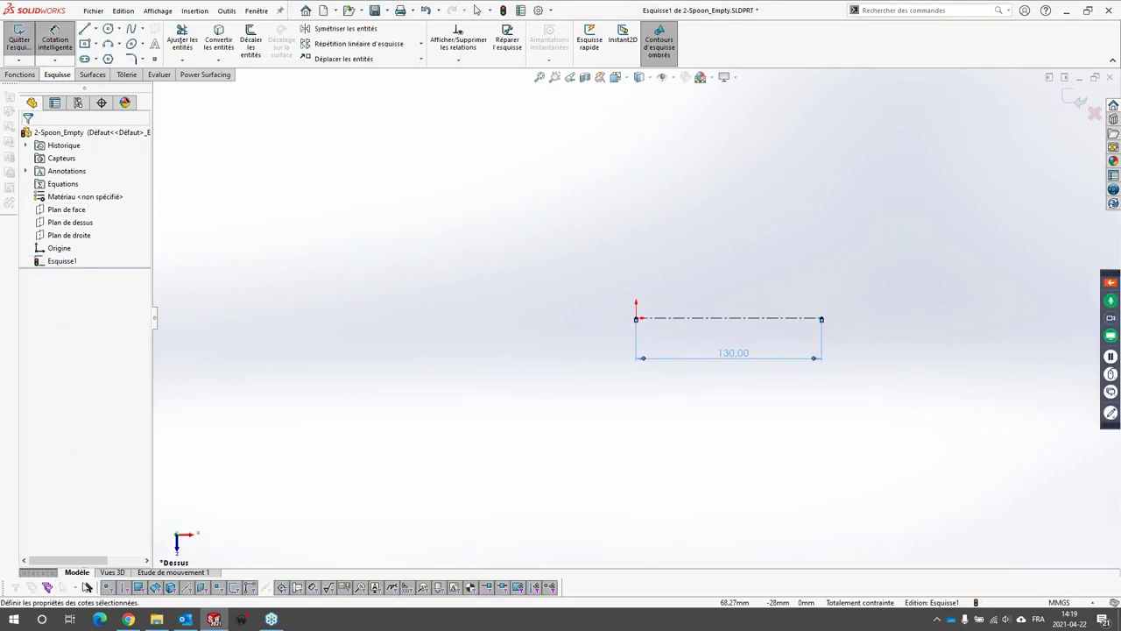
Insert Spoon_picture.jpg from the Fichiers PWRS folder as a sketch picture in the current sketch.
{"action": "key", "text": "Escape"}
{"action": "key", "text": "f"}
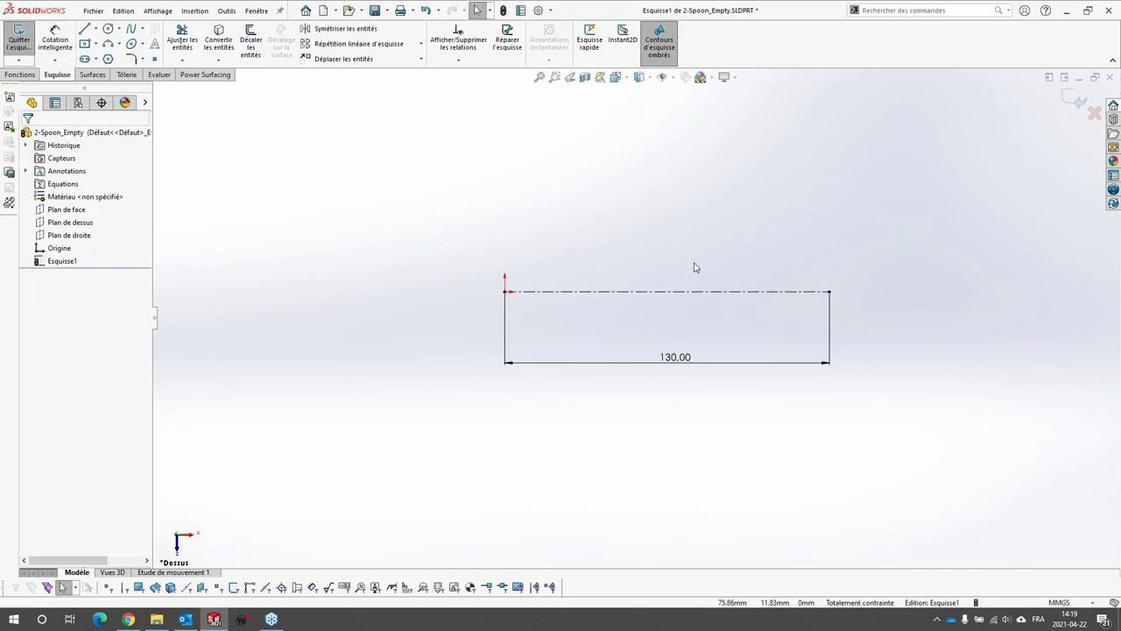
{"action": "left_click", "coordinate": [226, 10]}
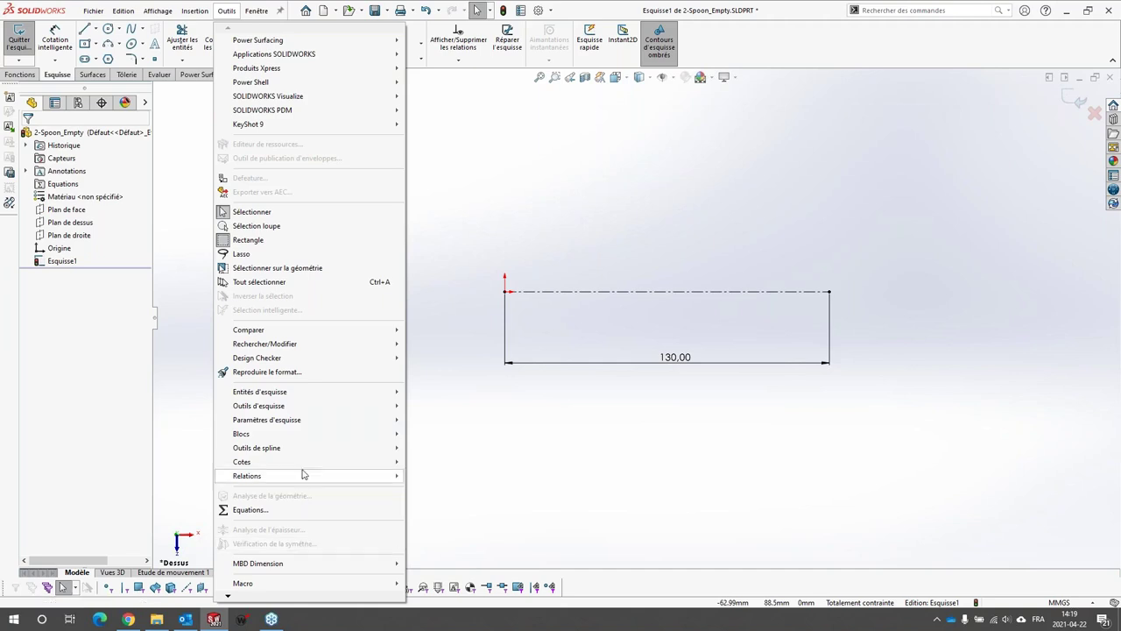
{"action": "mouse_move", "coordinate": [293, 406]}
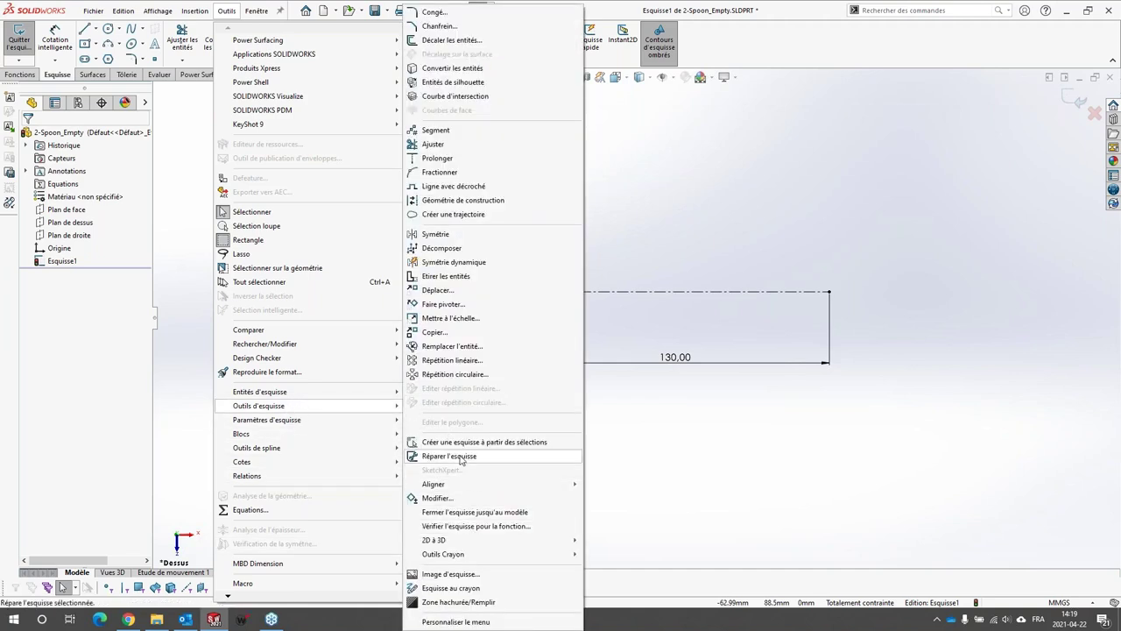
{"action": "left_click", "coordinate": [455, 574]}
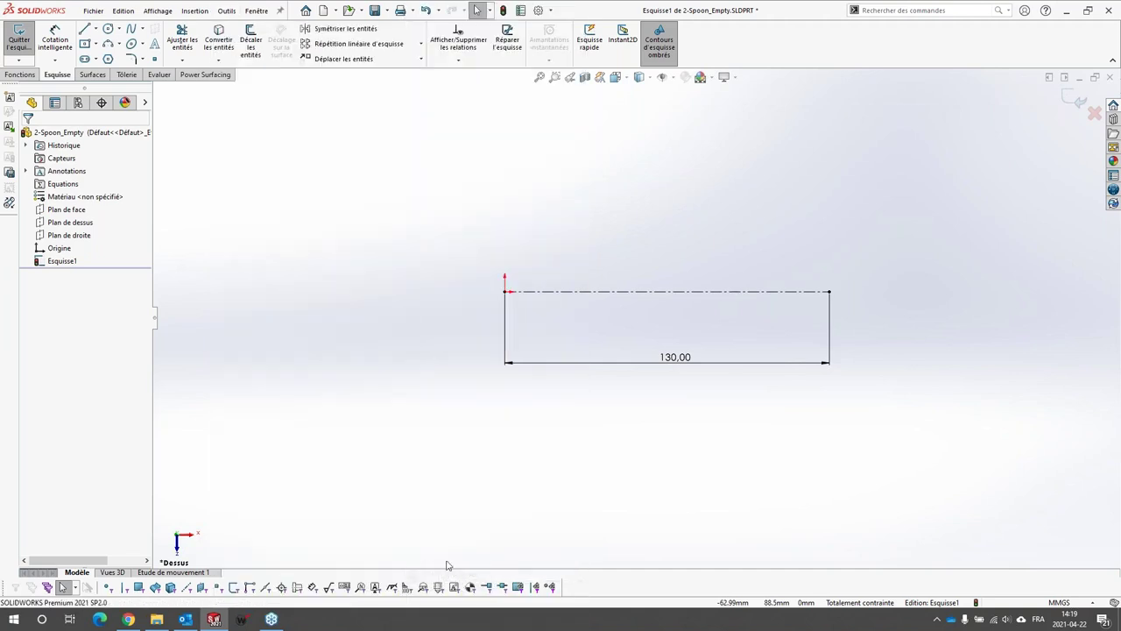
{"action": "left_click", "coordinate": [295, 153]}
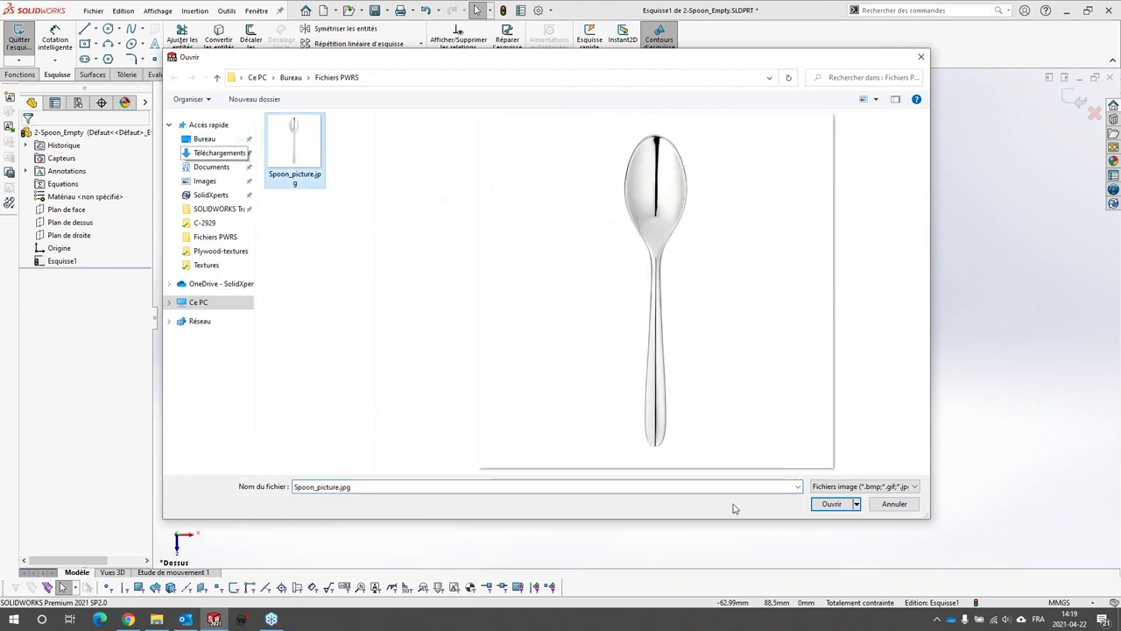
{"action": "left_click", "coordinate": [833, 505]}
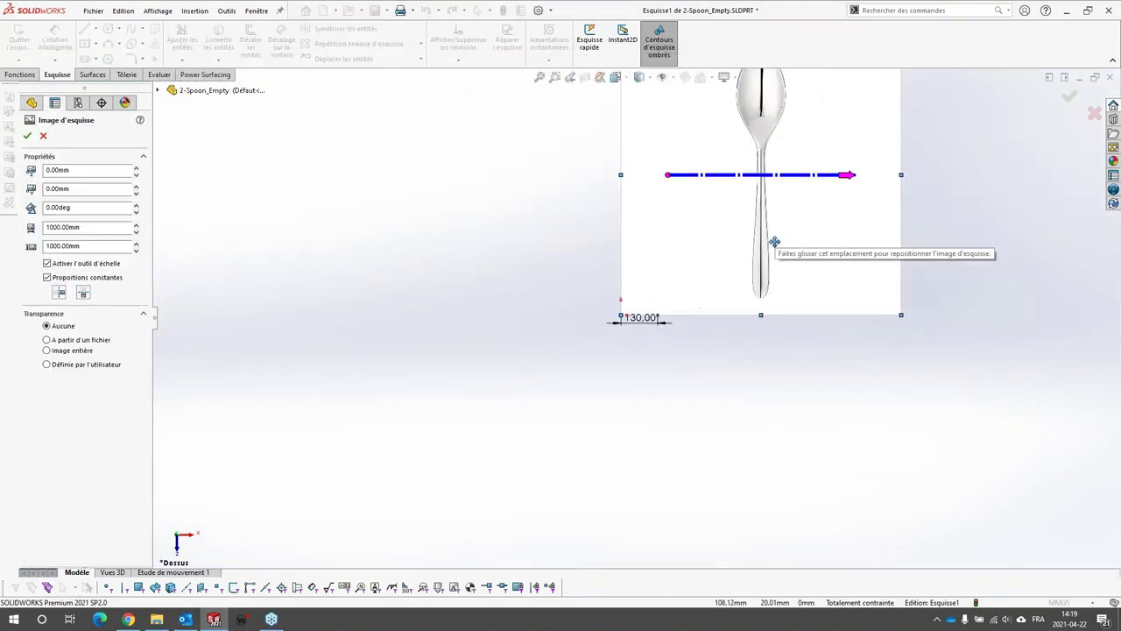
Scale the spoon picture by running its scale line from the handle end to the bowl tip and setting it to 130 mm.
{"action": "scroll", "coordinate": [774, 242], "scroll_direction": "up", "scroll_amount": 3}
{"action": "scroll", "coordinate": [771, 238], "scroll_direction": "down", "scroll_amount": 3}
{"action": "left_click_drag", "start_coordinate": [486, 284], "coordinate": [577, 405]}
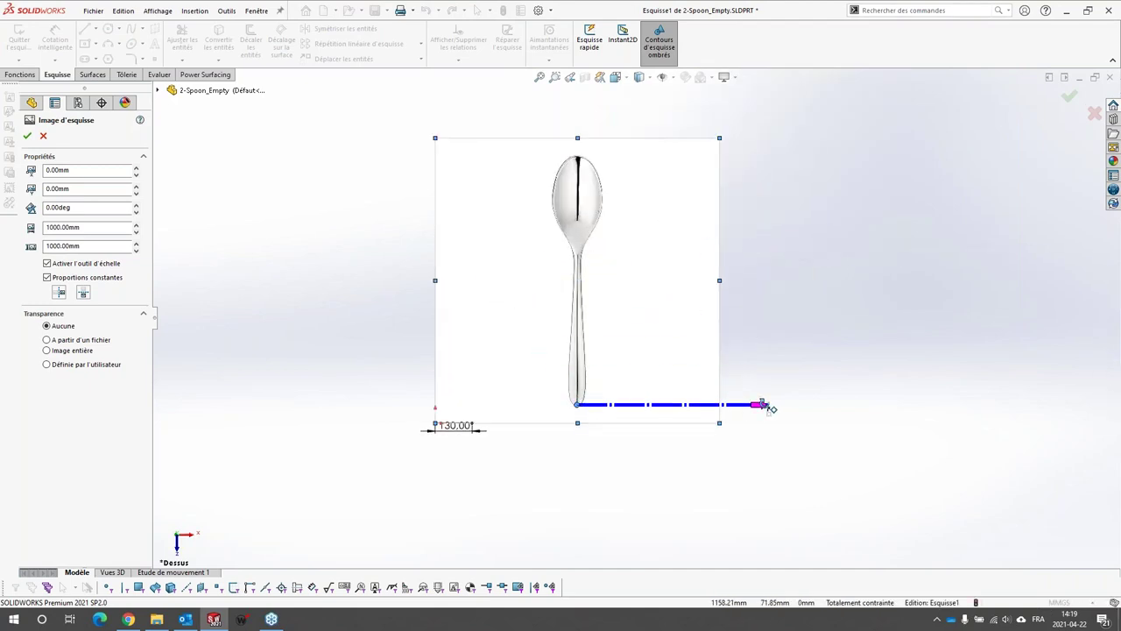
{"action": "left_click_drag", "start_coordinate": [764, 404], "coordinate": [577, 160]}
{"action": "type", "text": "130"}
{"action": "key", "text": "Return"}
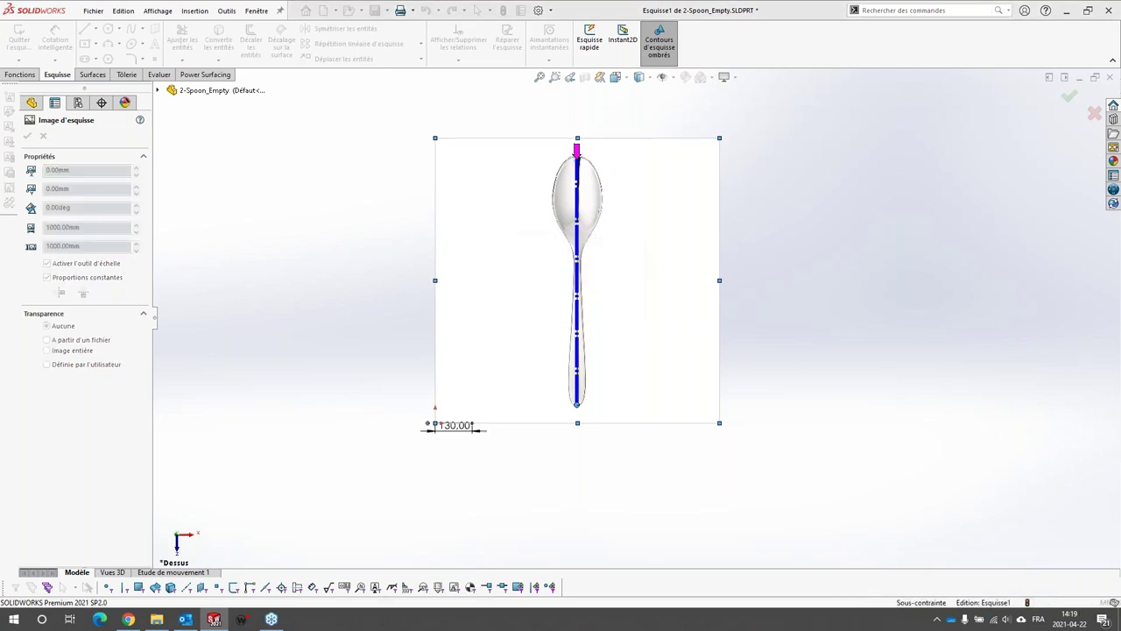
Move the spoon picture next to the origin and set its rotation angle to 90 degrees.
{"action": "scroll", "coordinate": [563, 303], "scroll_direction": "up", "scroll_amount": 6}
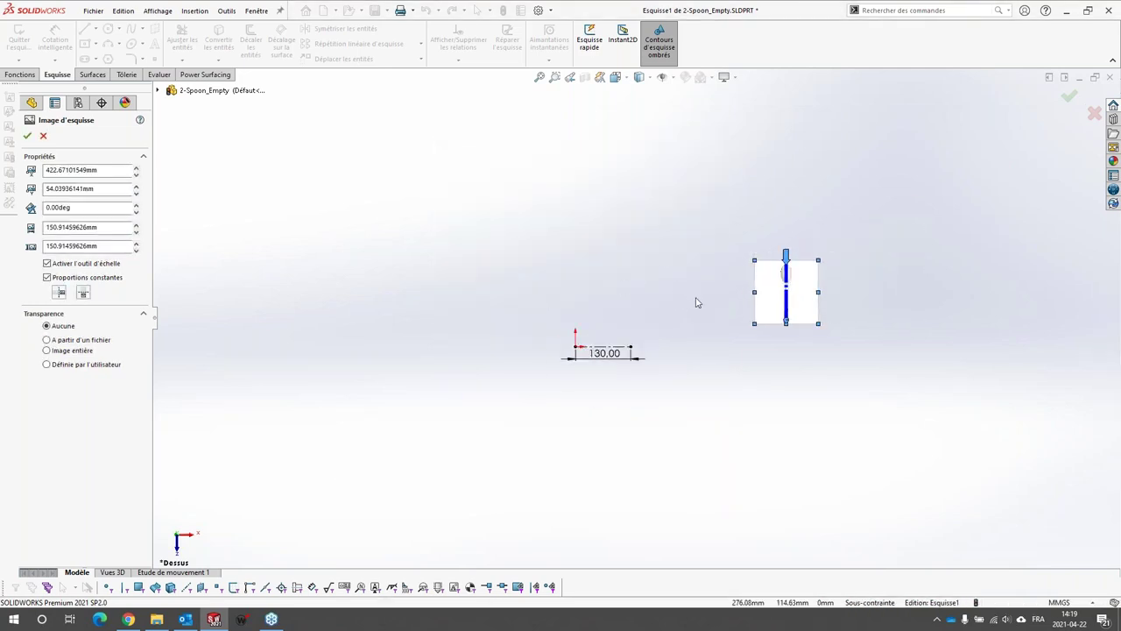
{"action": "scroll", "coordinate": [698, 302], "scroll_direction": "up", "scroll_amount": 1}
{"action": "left_click_drag", "start_coordinate": [791, 315], "coordinate": [465, 357]}
{"action": "scroll", "coordinate": [565, 337], "scroll_direction": "up", "scroll_amount": 5}
{"action": "left_click", "coordinate": [58, 207]}
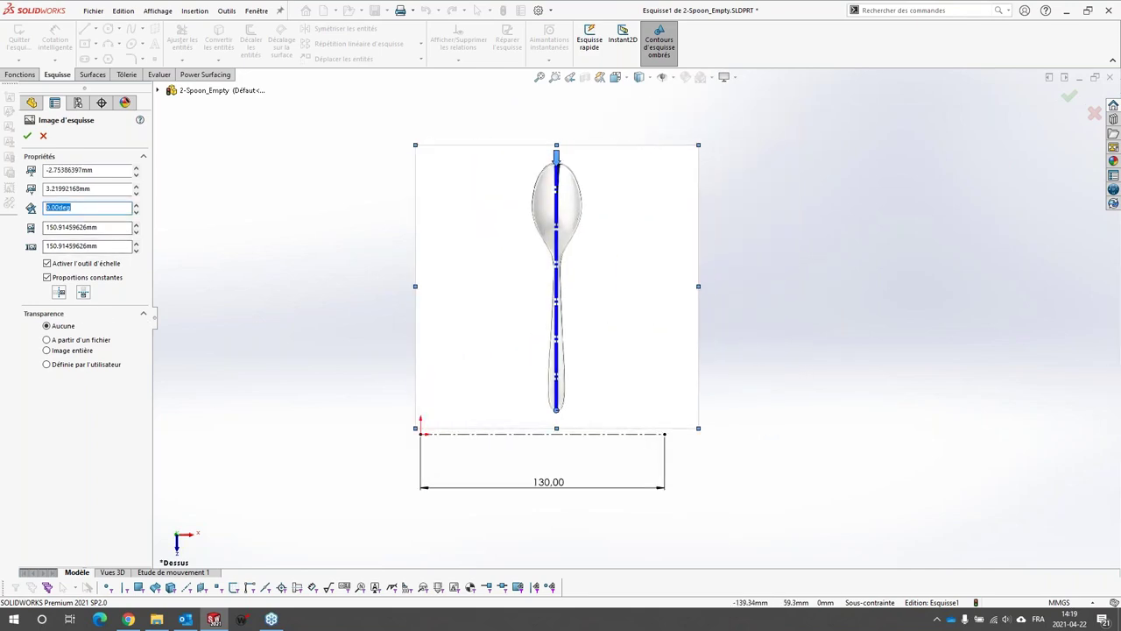
{"action": "type", "text": "90"}
{"action": "key", "text": "Return"}
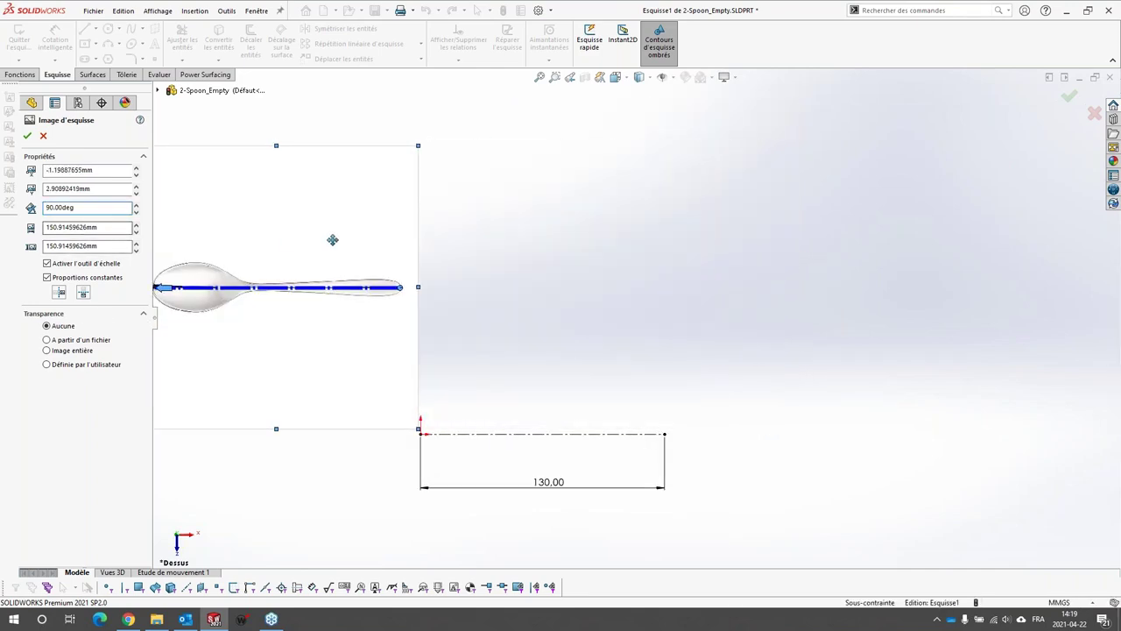
Position the rotated spoon picture along the construction line with the bowl tip at the origin, accept it and exit the sketch.
{"action": "left_click_drag", "start_coordinate": [333, 240], "coordinate": [578, 371]}
{"action": "scroll", "coordinate": [578, 370], "scroll_direction": "up", "scroll_amount": 3}
{"action": "left_click_drag", "start_coordinate": [474, 329], "coordinate": [469, 335]}
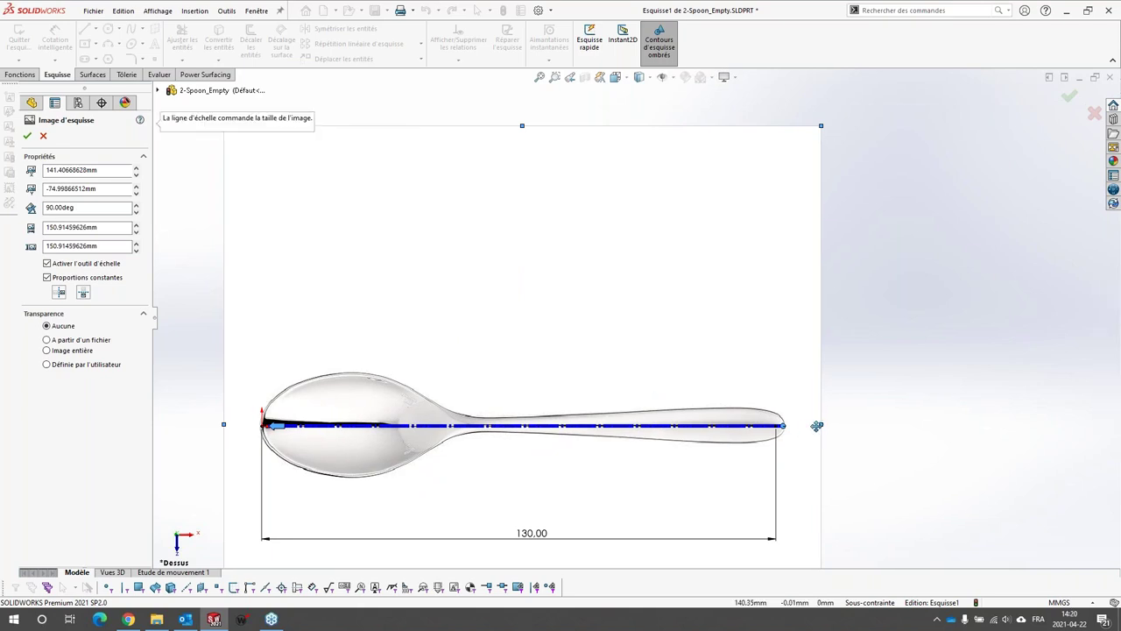
{"action": "left_click", "coordinate": [27, 136]}
{"action": "scroll", "coordinate": [643, 325], "scroll_direction": "up", "scroll_amount": 5}
{"action": "scroll", "coordinate": [679, 421], "scroll_direction": "down", "scroll_amount": 3}
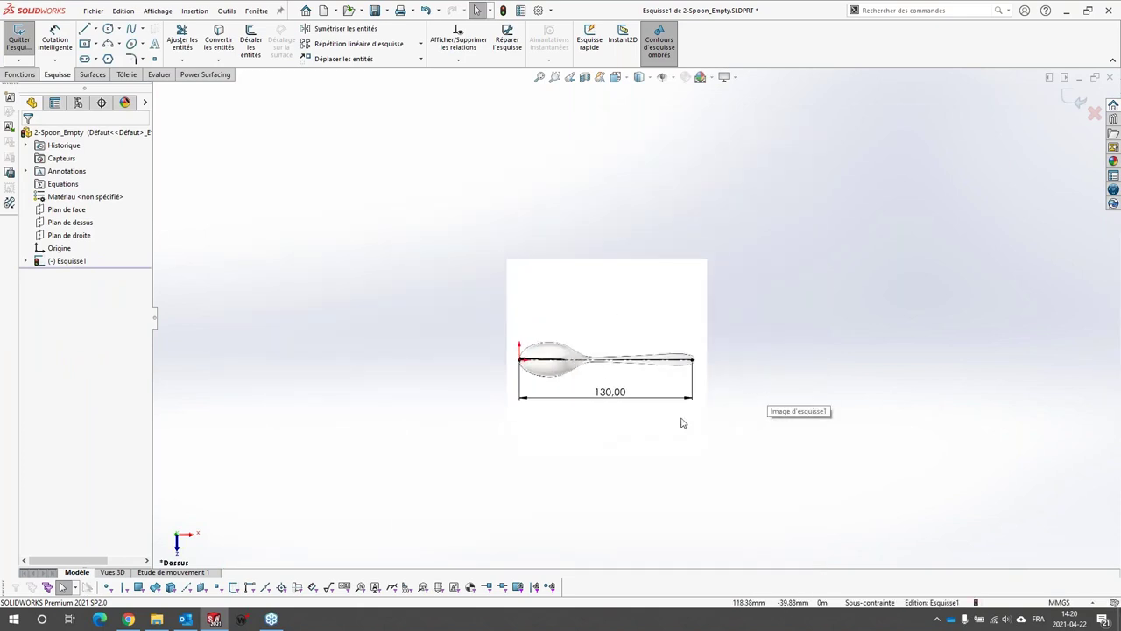
{"action": "key", "text": "ctrl+b"}
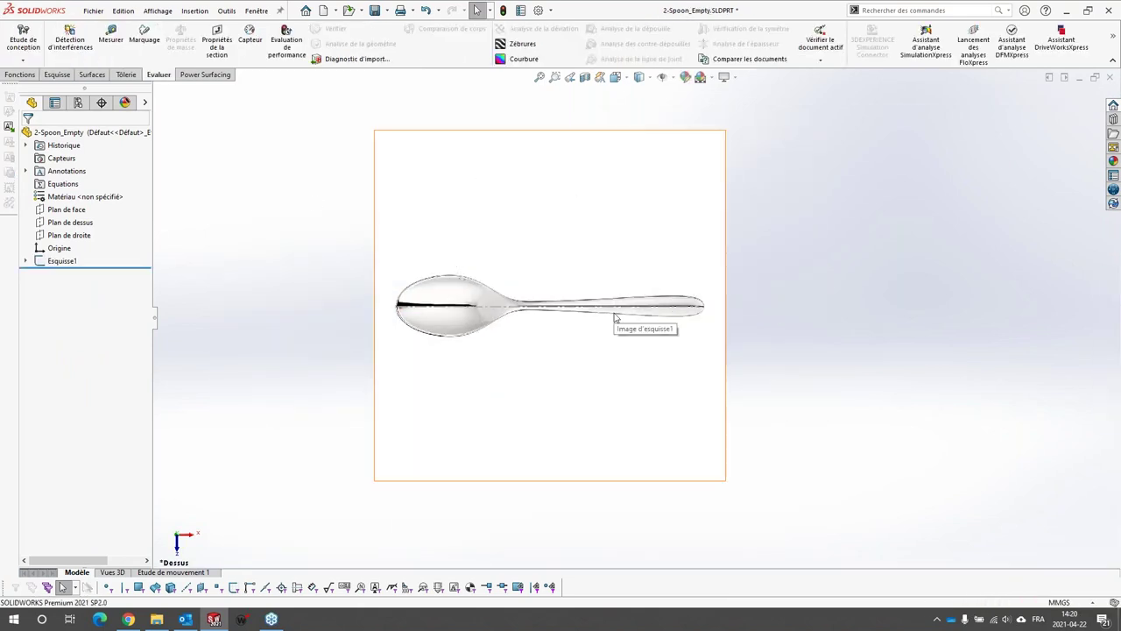
Create a 100 × 100 mm Power Surfacing planar surface with 4 length segments and 1 width segment, and accept the feature.
{"action": "left_click", "coordinate": [195, 79]}
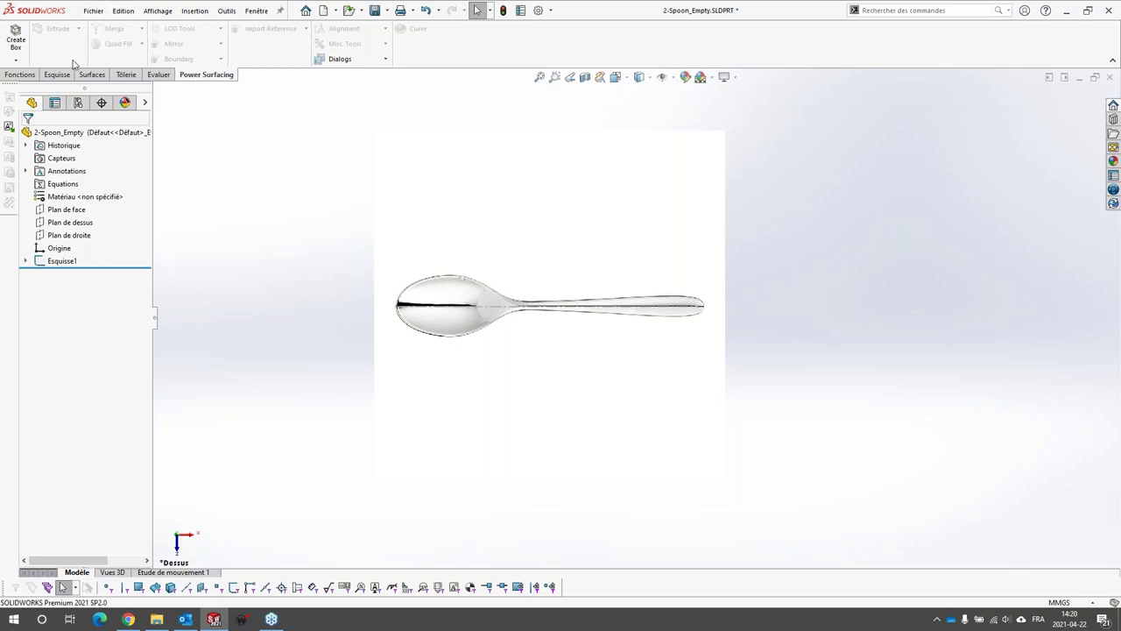
{"action": "left_click", "coordinate": [16, 58]}
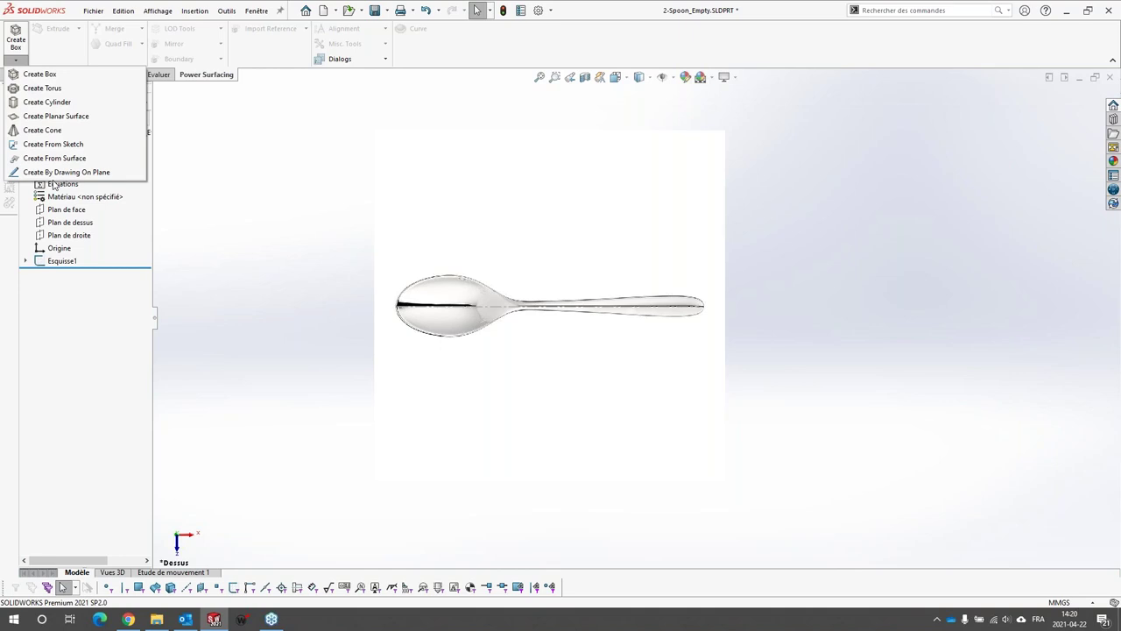
{"action": "left_click", "coordinate": [30, 120]}
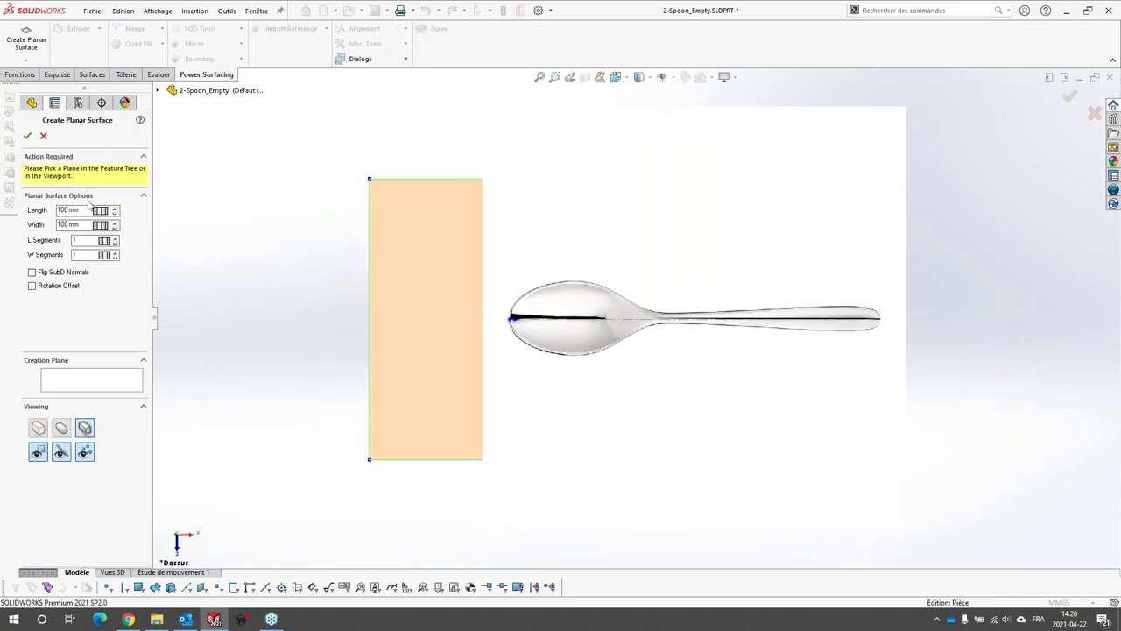
{"action": "scroll", "coordinate": [977, 385], "scroll_direction": "up", "scroll_amount": 5}
{"action": "scroll", "coordinate": [833, 349], "scroll_direction": "down", "scroll_amount": 3}
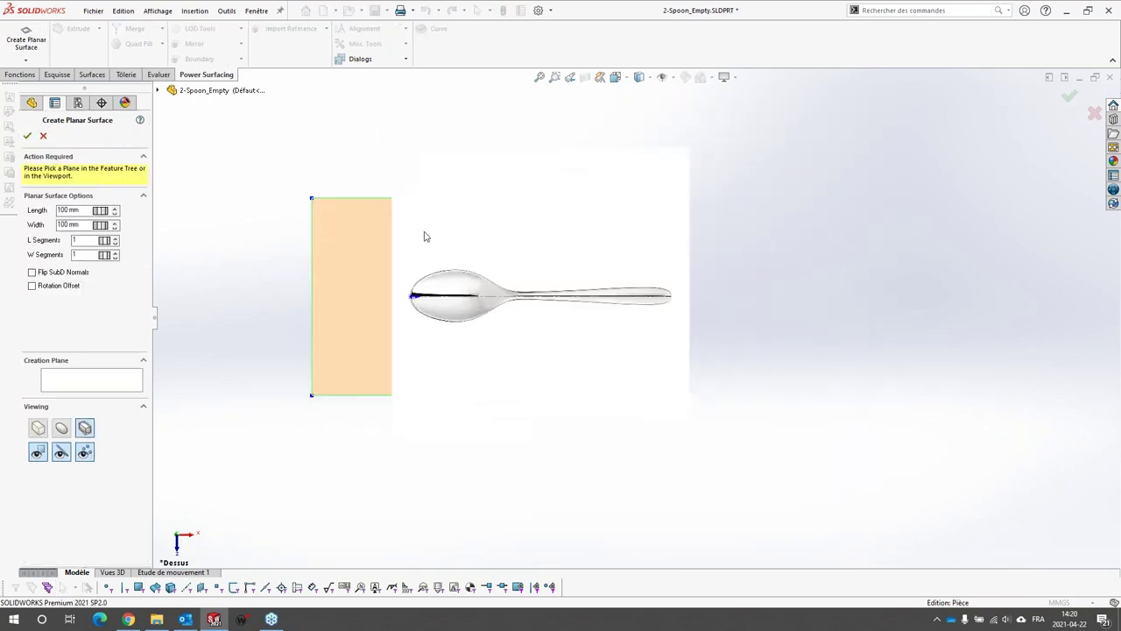
{"action": "key", "text": "ctrl+6"}
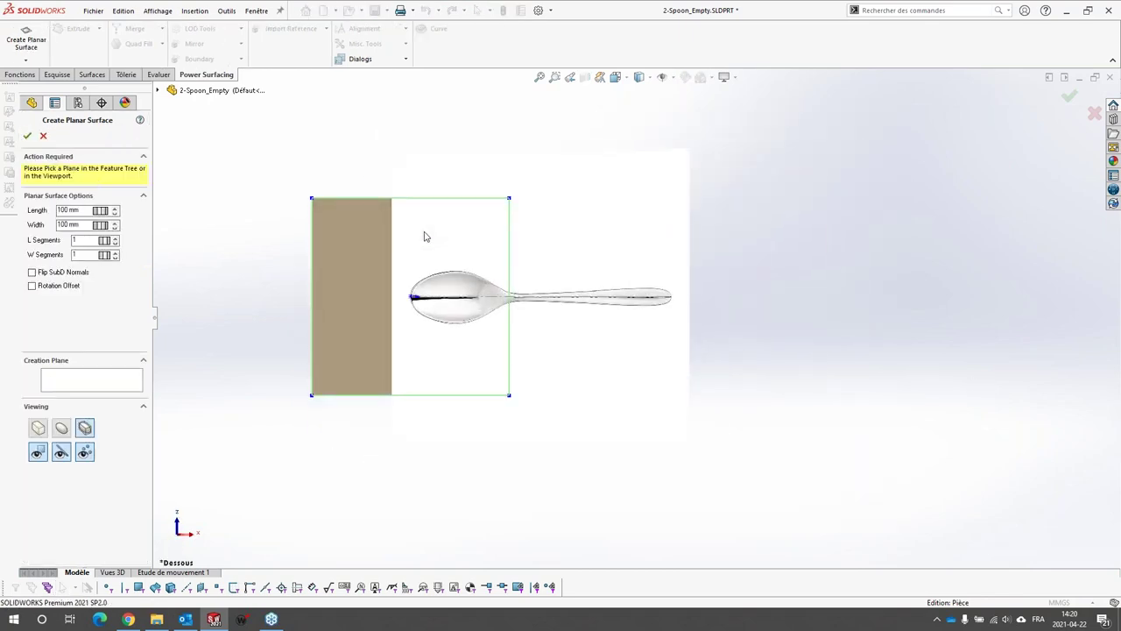
{"action": "key", "text": "ctrl+5"}
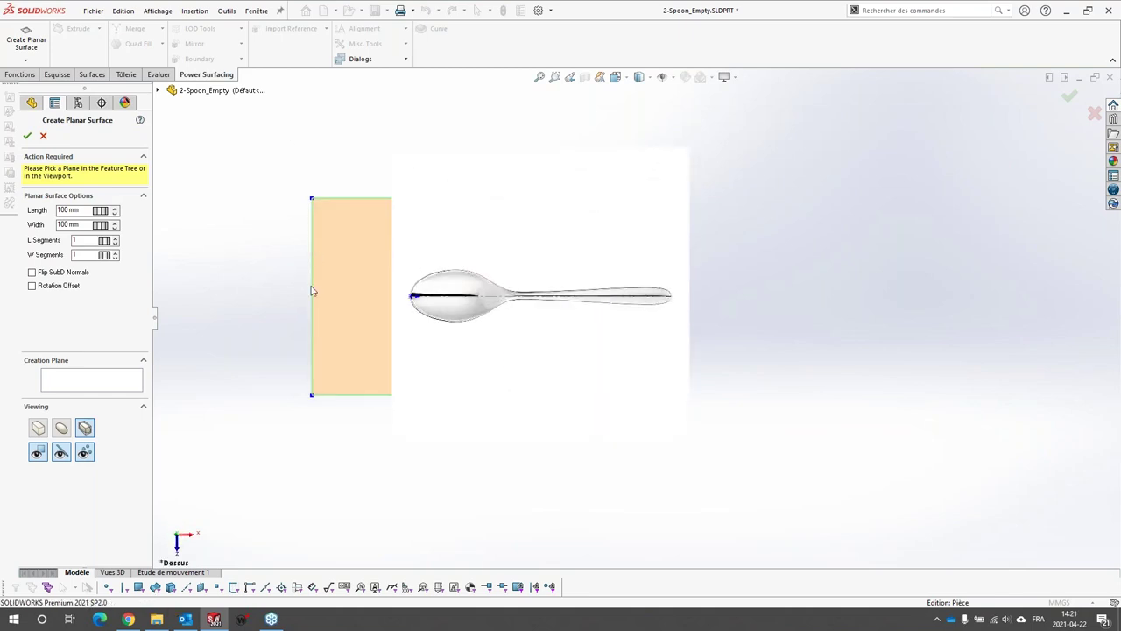
{"action": "left_click", "coordinate": [115, 238]}
{"action": "left_click", "coordinate": [115, 238]}
{"action": "left_click", "coordinate": [115, 239]}
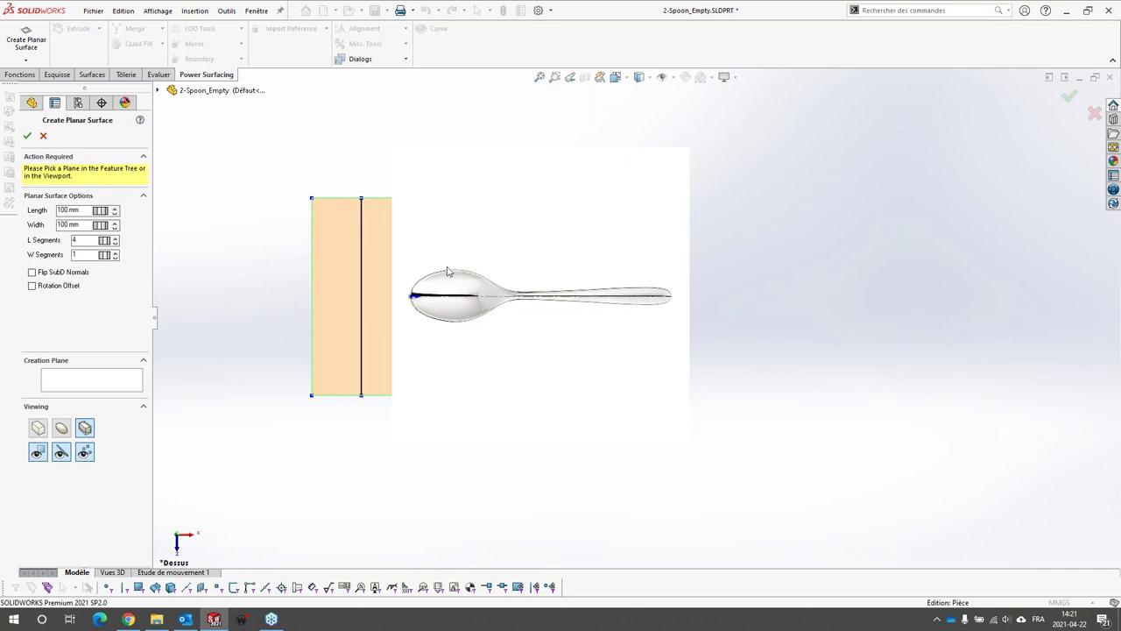
{"action": "left_click", "coordinate": [27, 136]}
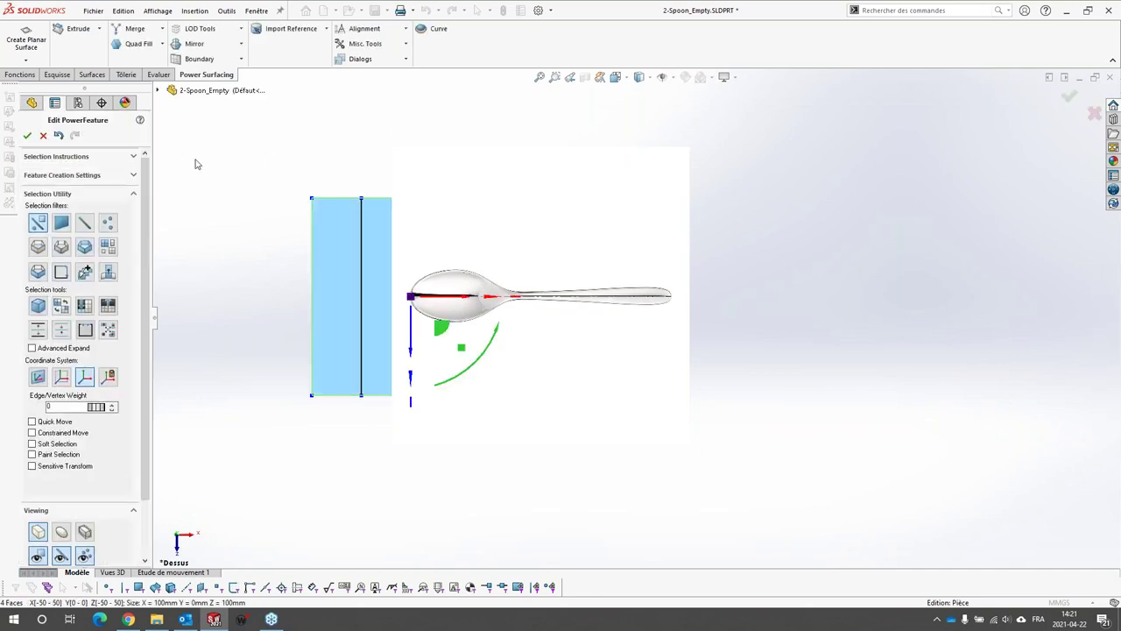
{"action": "left_click", "coordinate": [27, 135]}
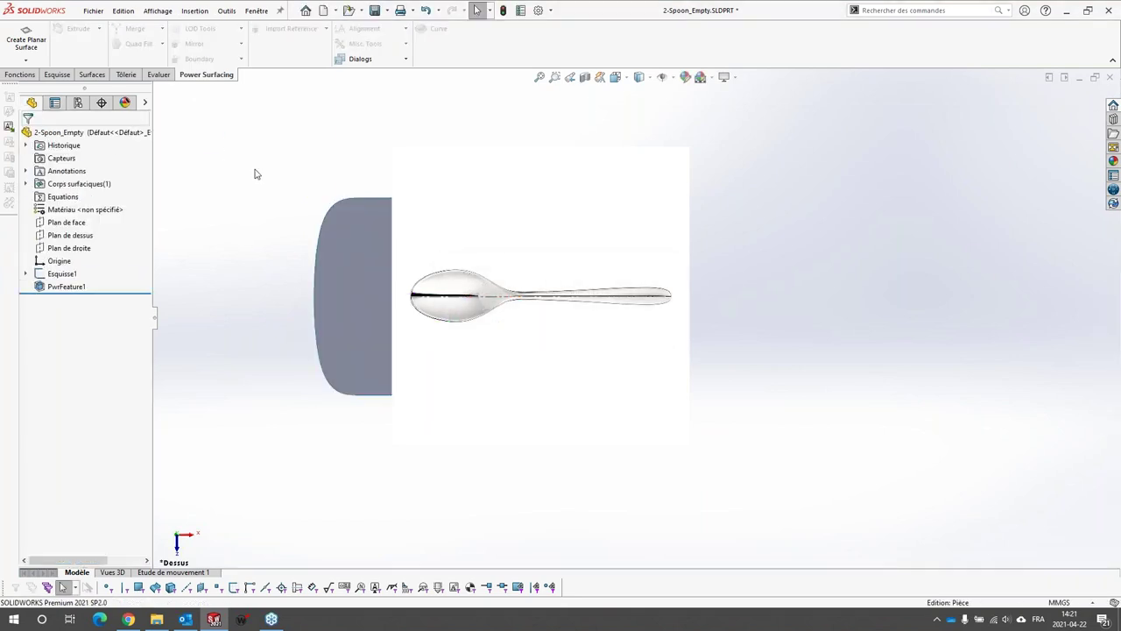
Set the spoon sketch picture's transparency to Image entière with a value of 0.80.
{"action": "left_click", "coordinate": [25, 274]}
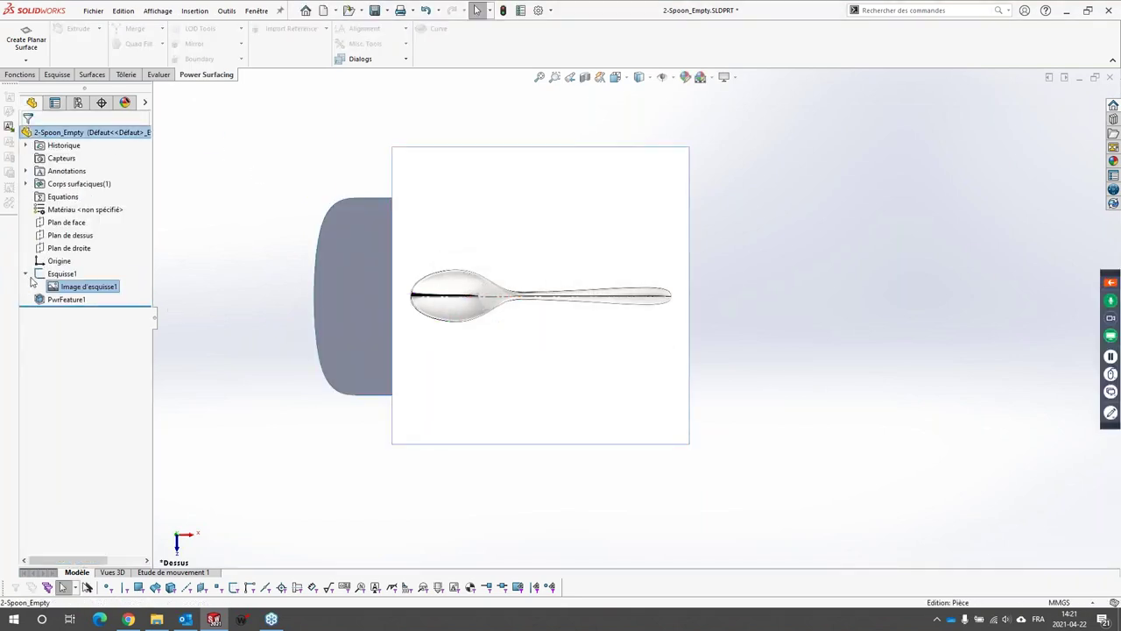
{"action": "double_click", "coordinate": [90, 288]}
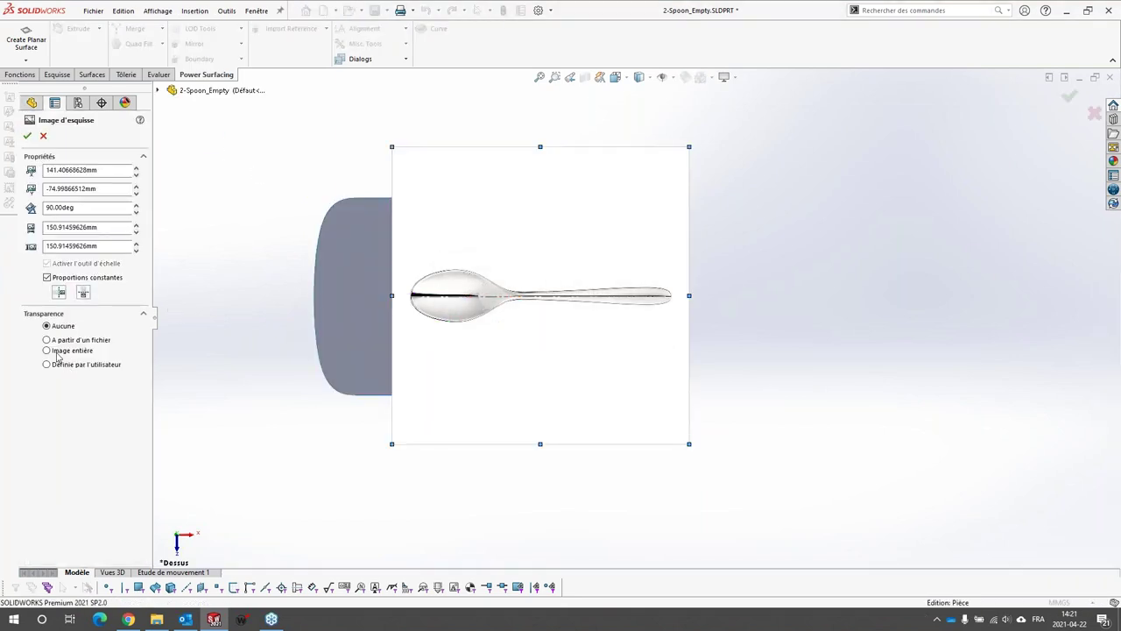
{"action": "left_click", "coordinate": [48, 350]}
{"action": "left_click_drag", "start_coordinate": [52, 396], "coordinate": [88, 396]}
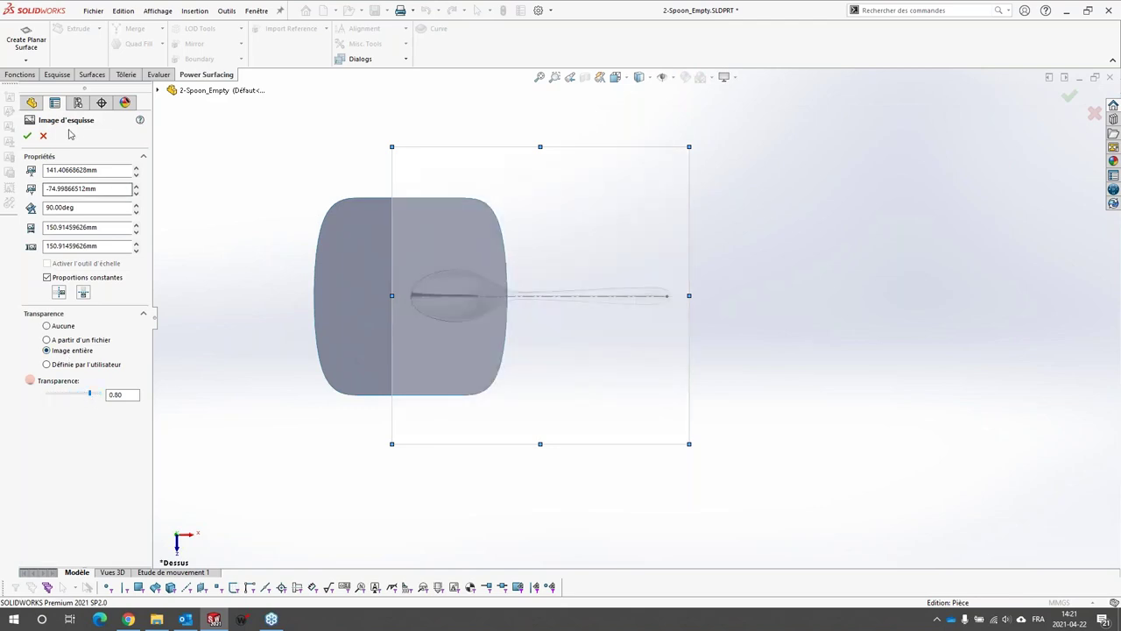
{"action": "left_click", "coordinate": [27, 135]}
Open the planar surface PwrFeature1 for editing.
{"action": "right_click", "coordinate": [53, 302]}
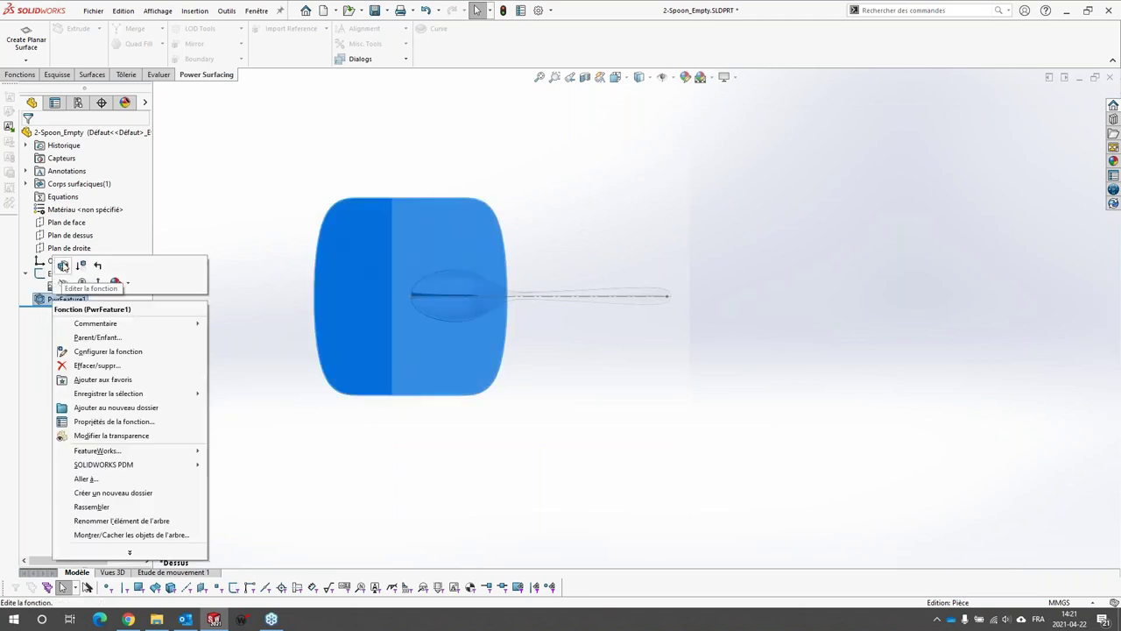
{"action": "left_click", "coordinate": [95, 263]}
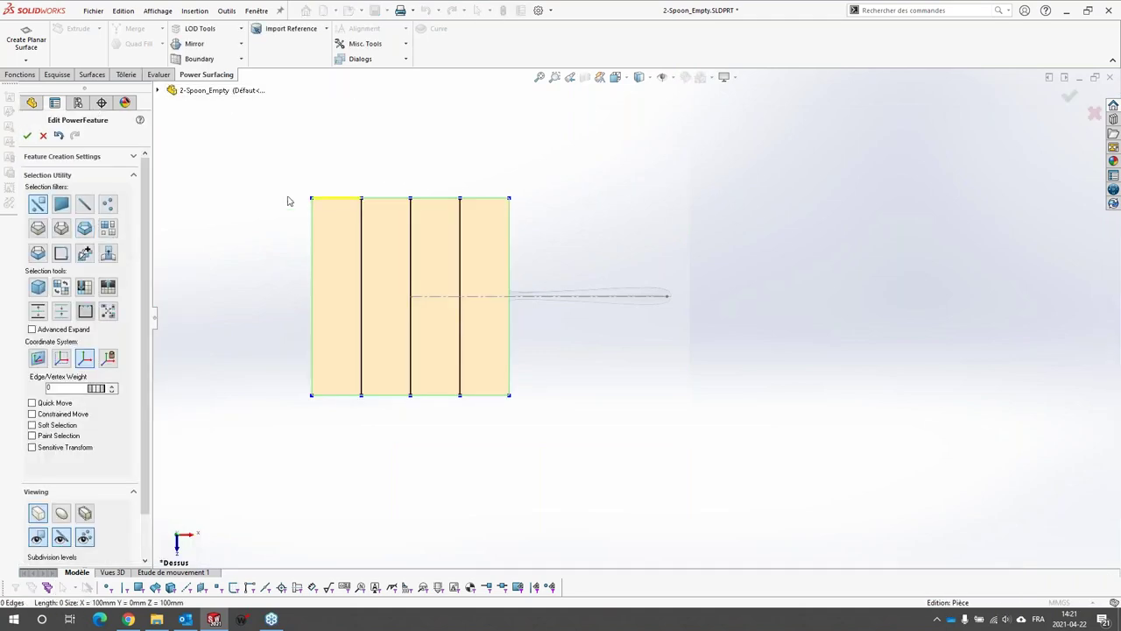
{"action": "middle_click_drag", "start_coordinate": [747, 296], "coordinate": [705, 304], "text": "ctrl"}
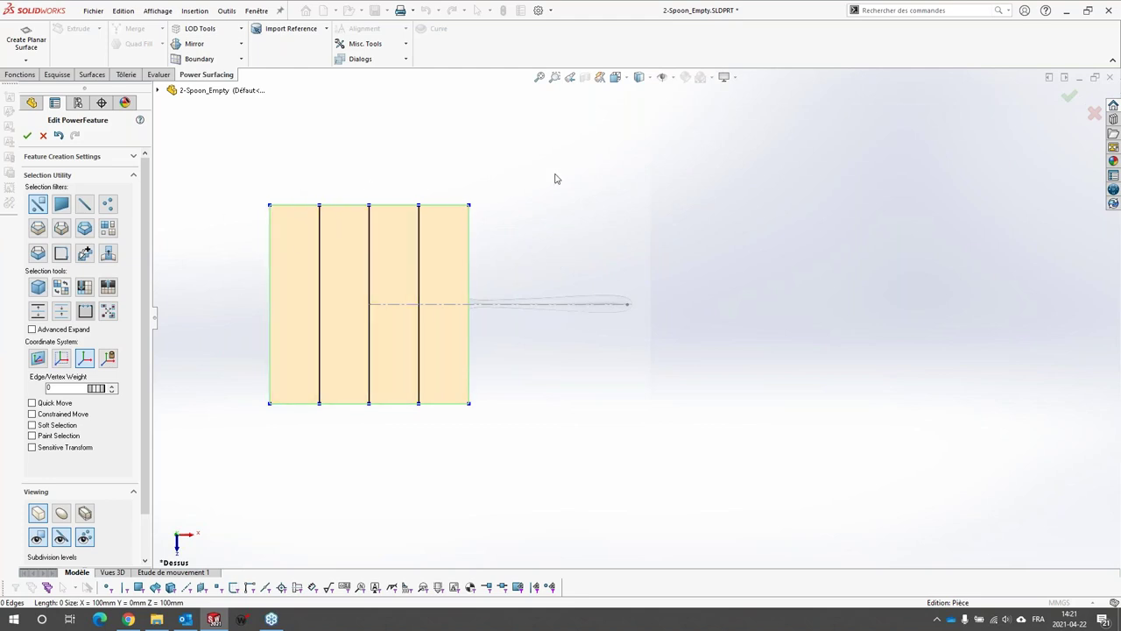
{"action": "left_click_drag", "start_coordinate": [226, 197], "coordinate": [501, 463]}
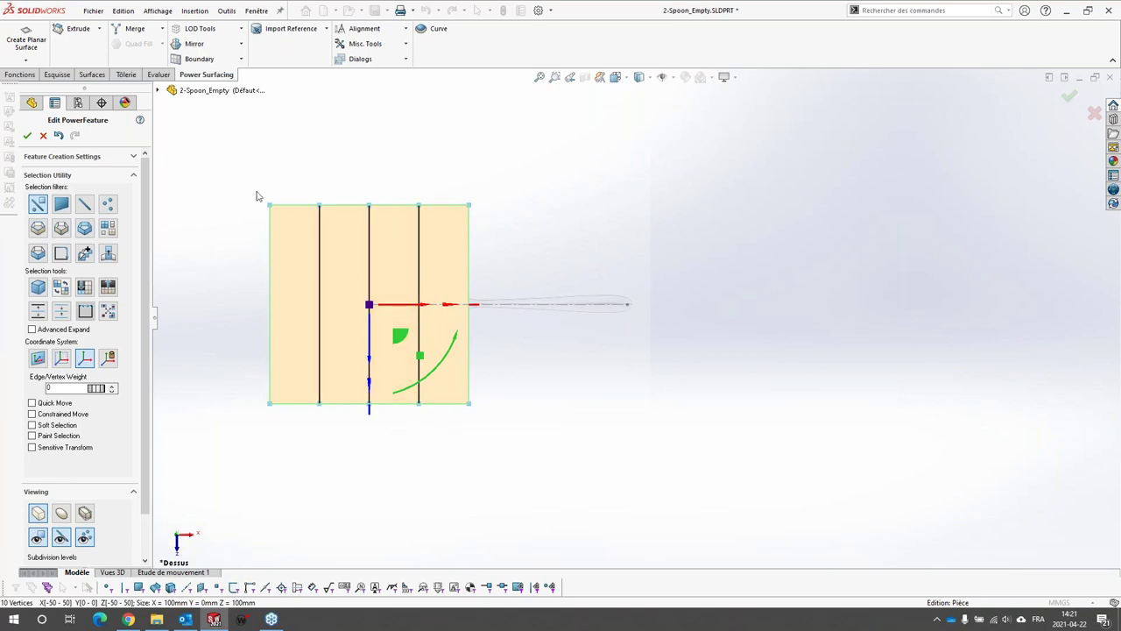
{"action": "left_click", "coordinate": [231, 172]}
{"action": "left_click_drag", "start_coordinate": [231, 171], "coordinate": [576, 468]}
{"action": "left_click", "coordinate": [241, 151]}
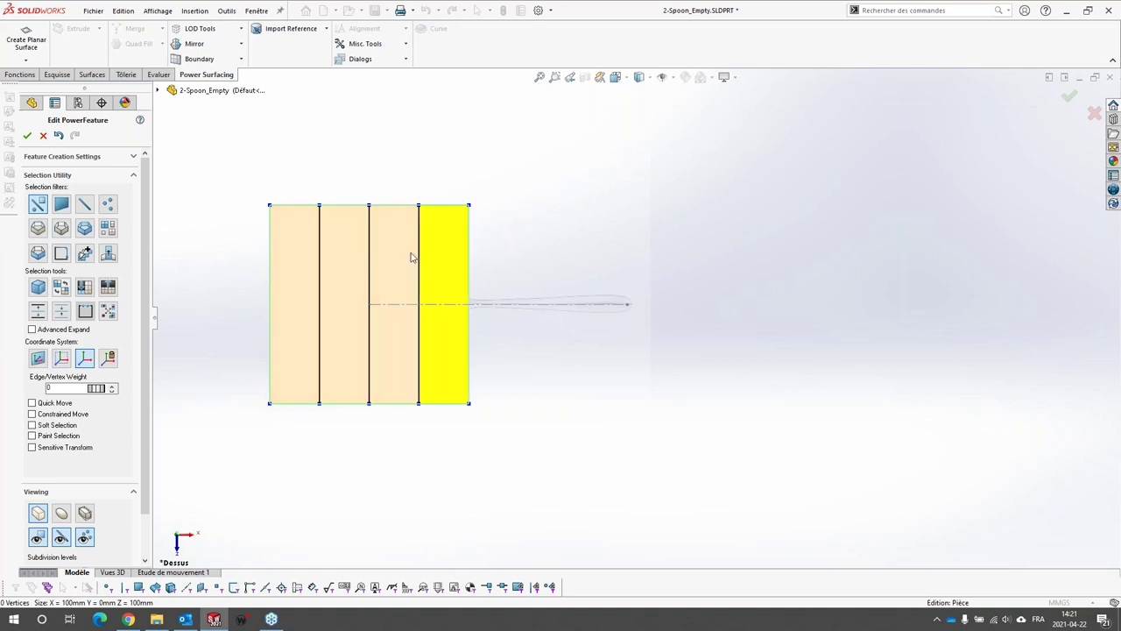
Insert one edge loop at 0% offset across the five crosswise edges, splitting the planar mesh lengthwise, and accept it.
{"action": "left_click", "coordinate": [59, 229]}
{"action": "double_click", "coordinate": [273, 283]}
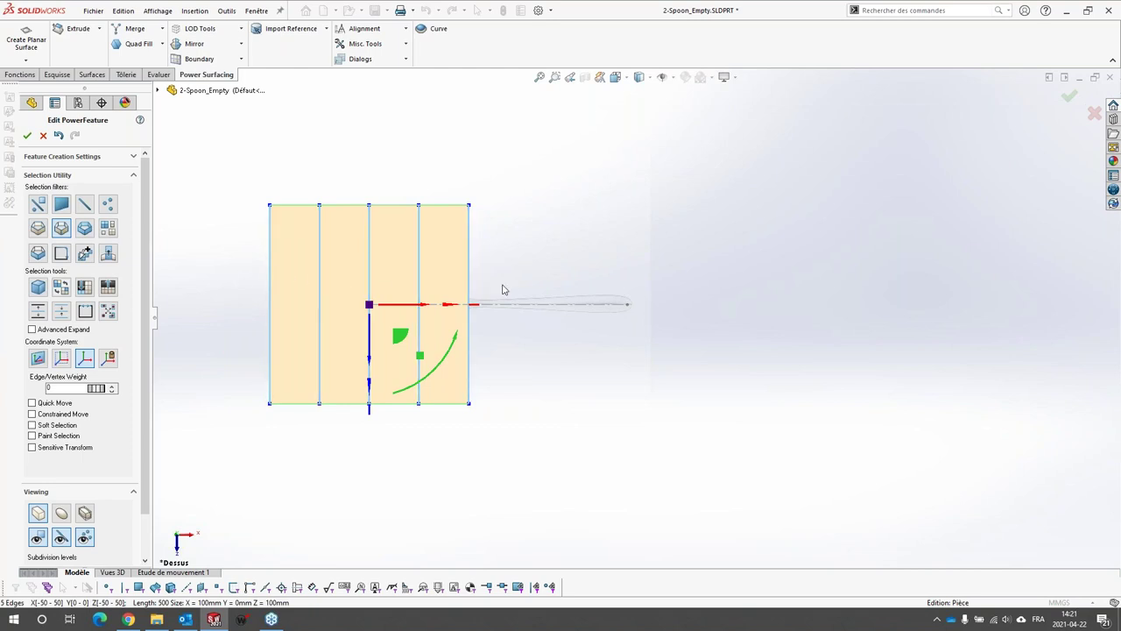
{"action": "key", "text": "s"}
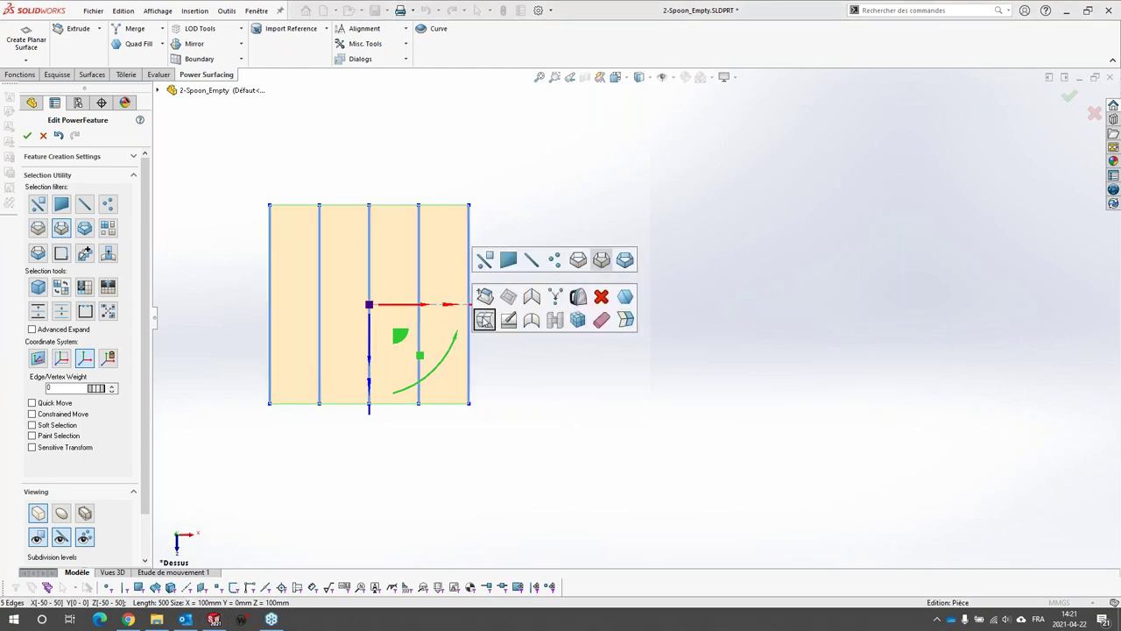
{"action": "left_click", "coordinate": [485, 320]}
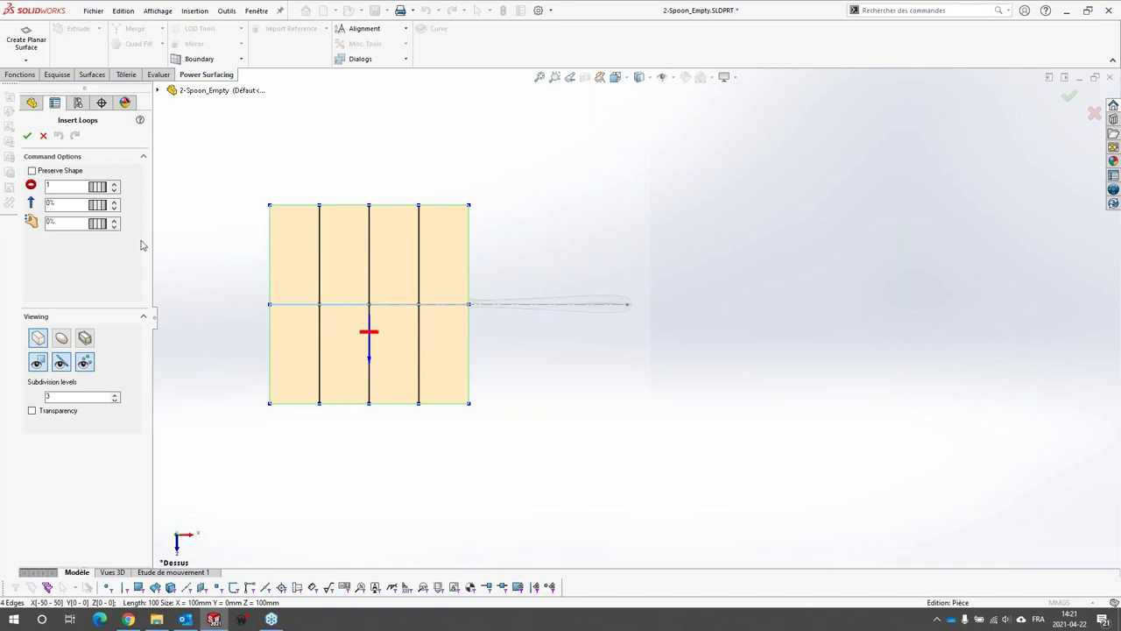
{"action": "left_click_drag", "start_coordinate": [97, 204], "coordinate": [4, 188]}
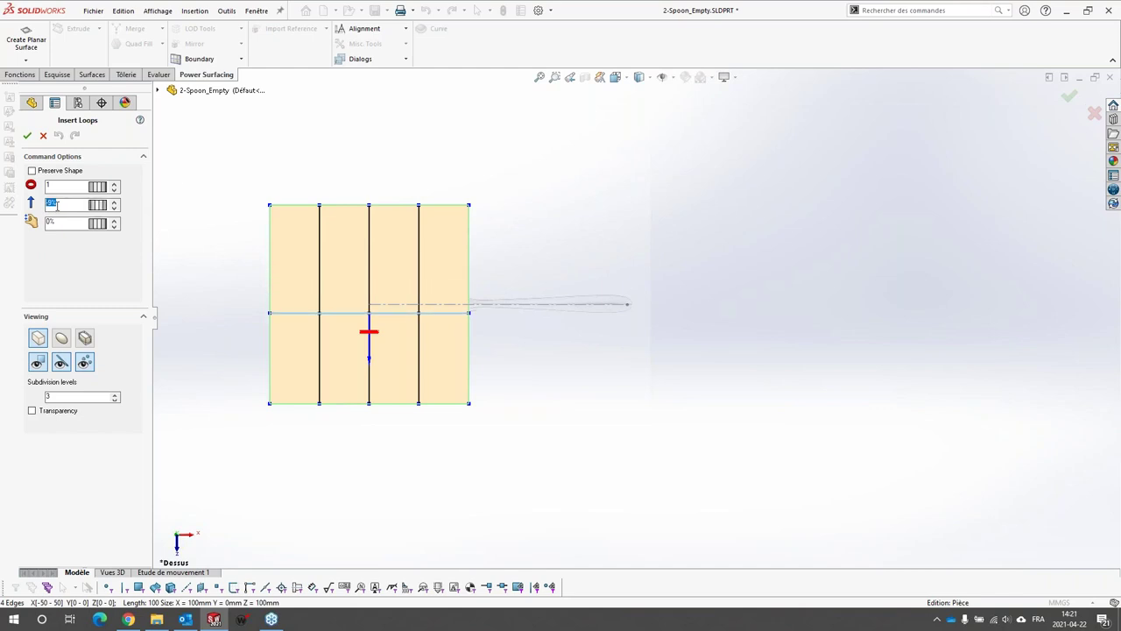
{"action": "left_click", "coordinate": [67, 188]}
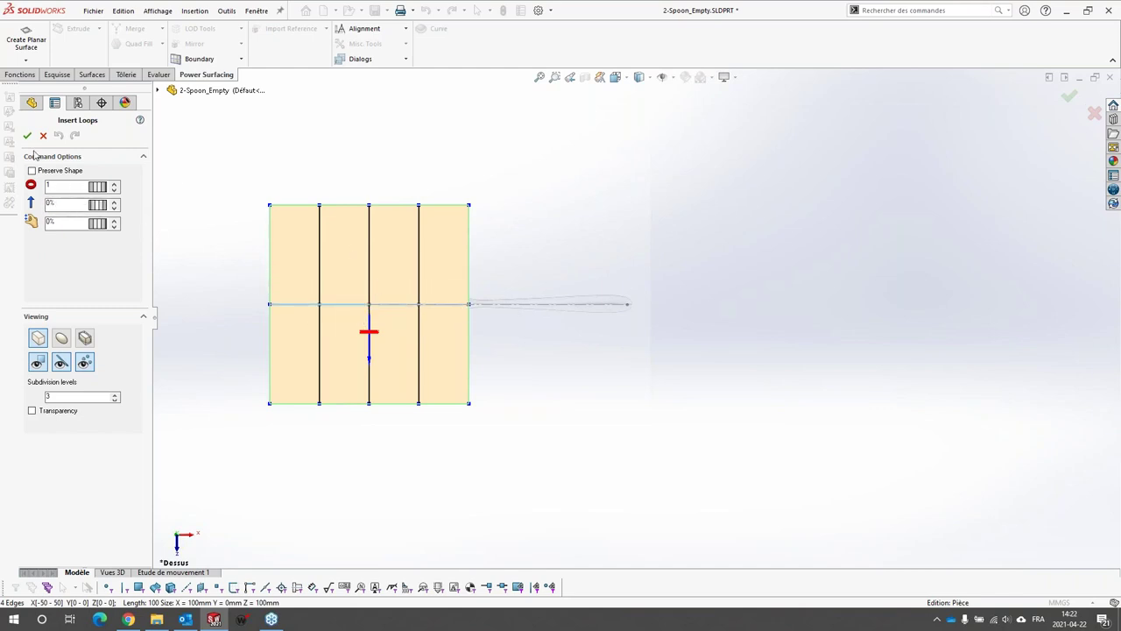
{"action": "left_click", "coordinate": [27, 135]}
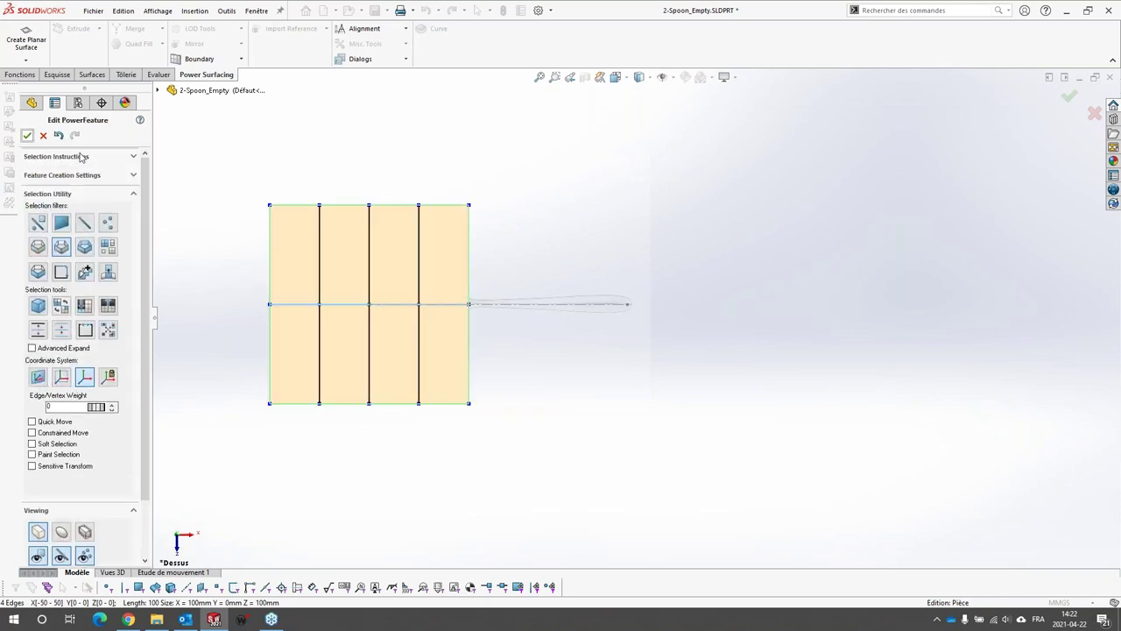
Mirror the mesh about Plan de face with axis alignment forced and vertices constrained, and accept the mirror.
{"action": "left_click", "coordinate": [157, 91]}
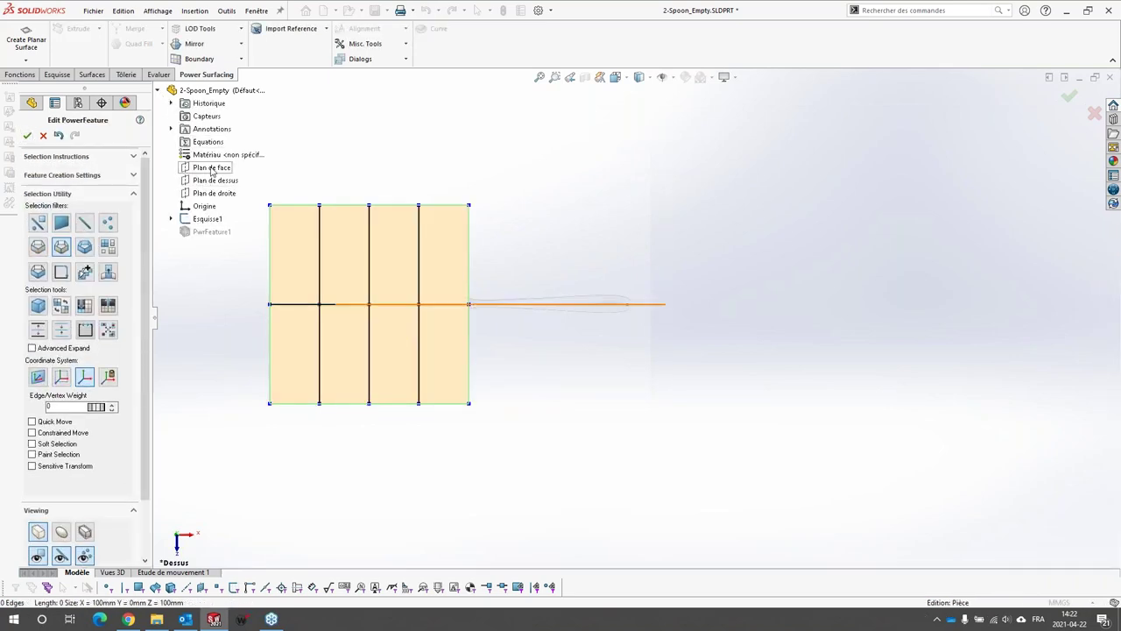
{"action": "left_click", "coordinate": [211, 168]}
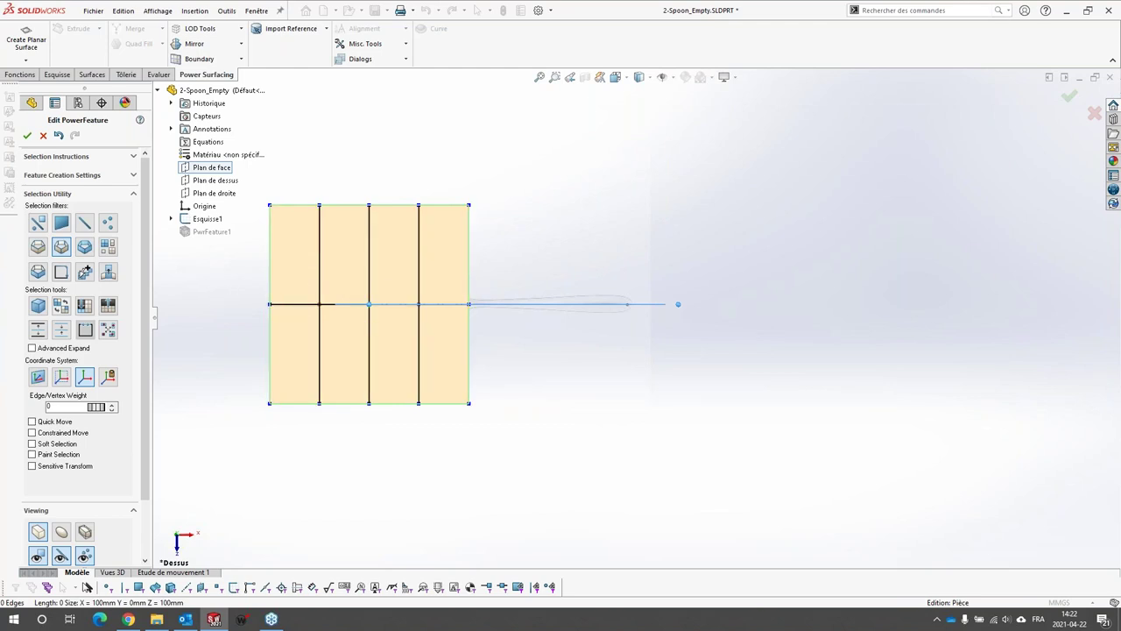
{"action": "left_click", "coordinate": [194, 42]}
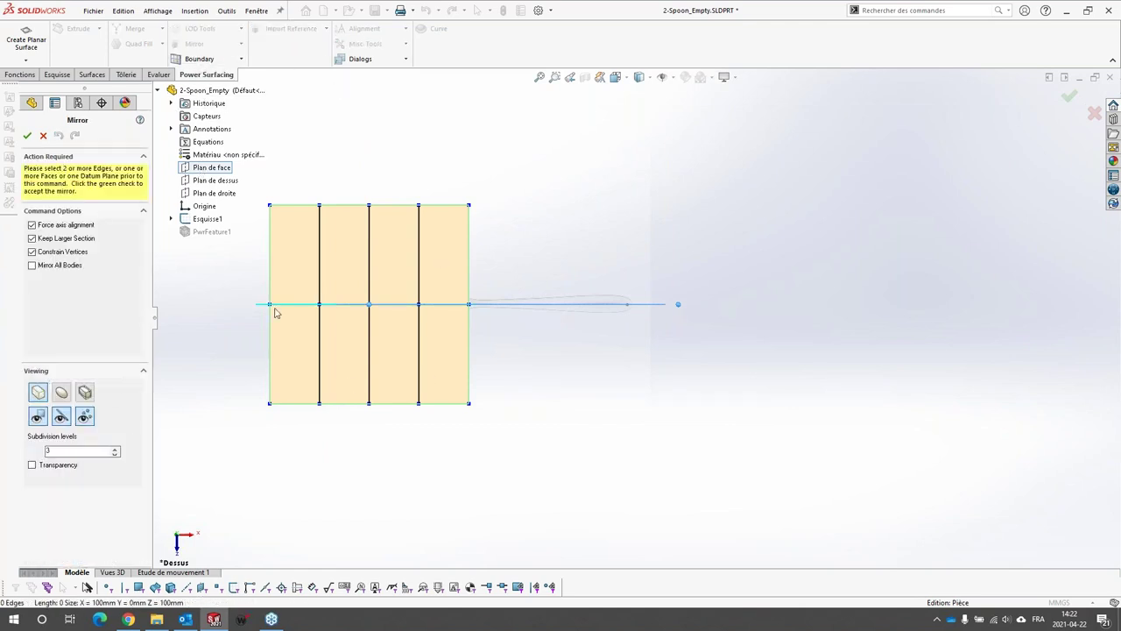
{"action": "middle_click_drag", "start_coordinate": [275, 313], "coordinate": [327, 321]}
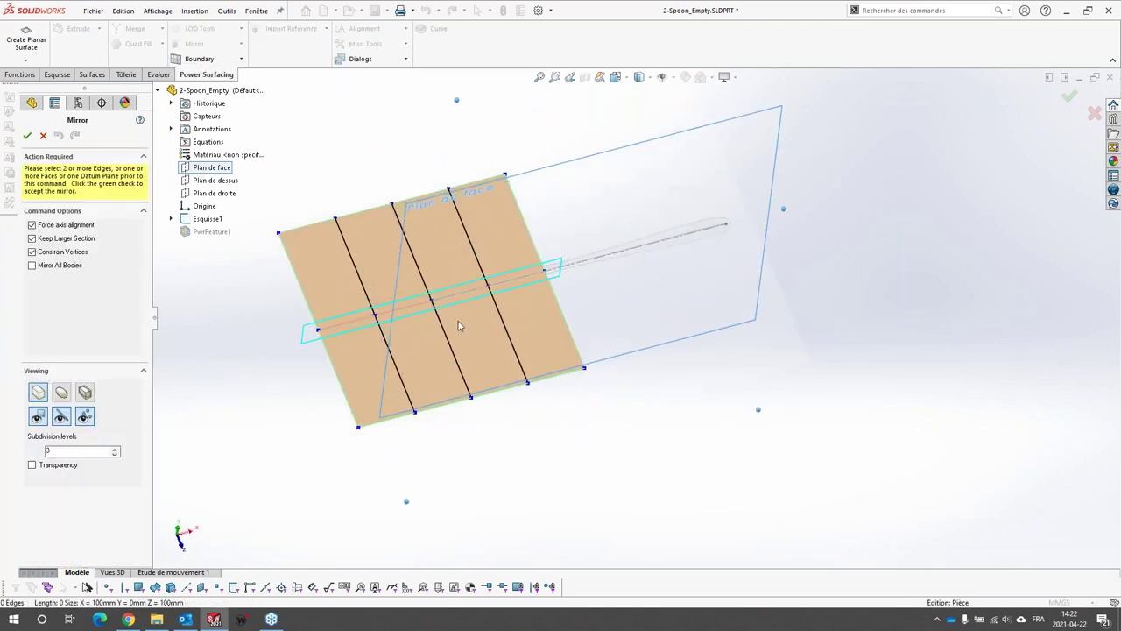
{"action": "left_click", "coordinate": [27, 134]}
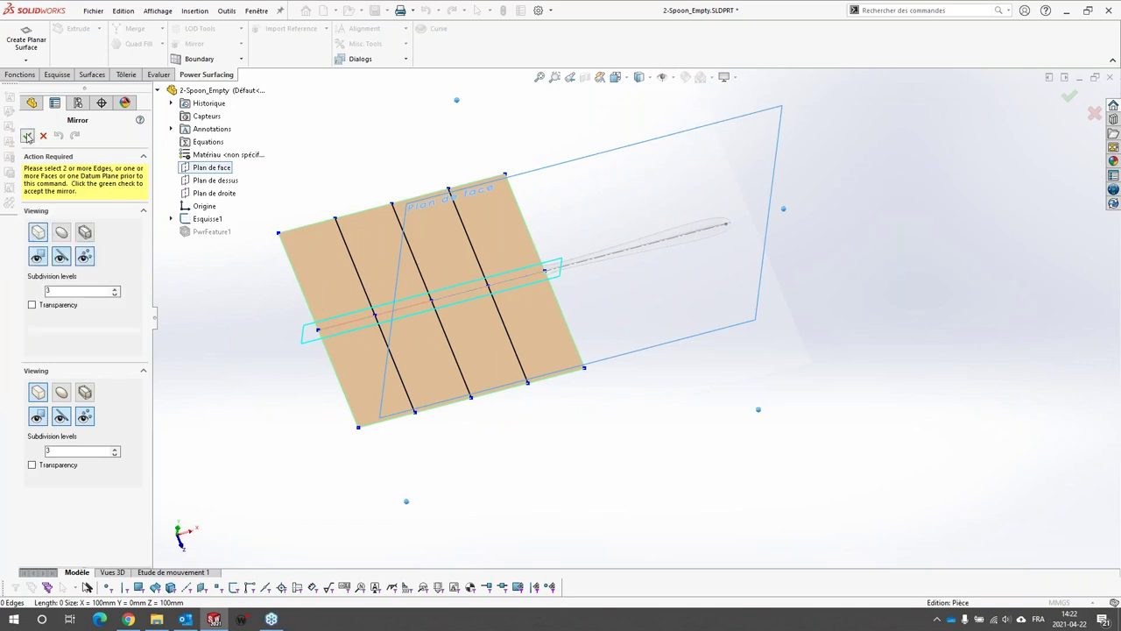
Select the whole mesh in the top view, scale it lengthwise to about 130.5 mm and shift it along X over the spoon picture.
{"action": "scroll", "coordinate": [426, 316], "scroll_direction": "down", "scroll_amount": 3}
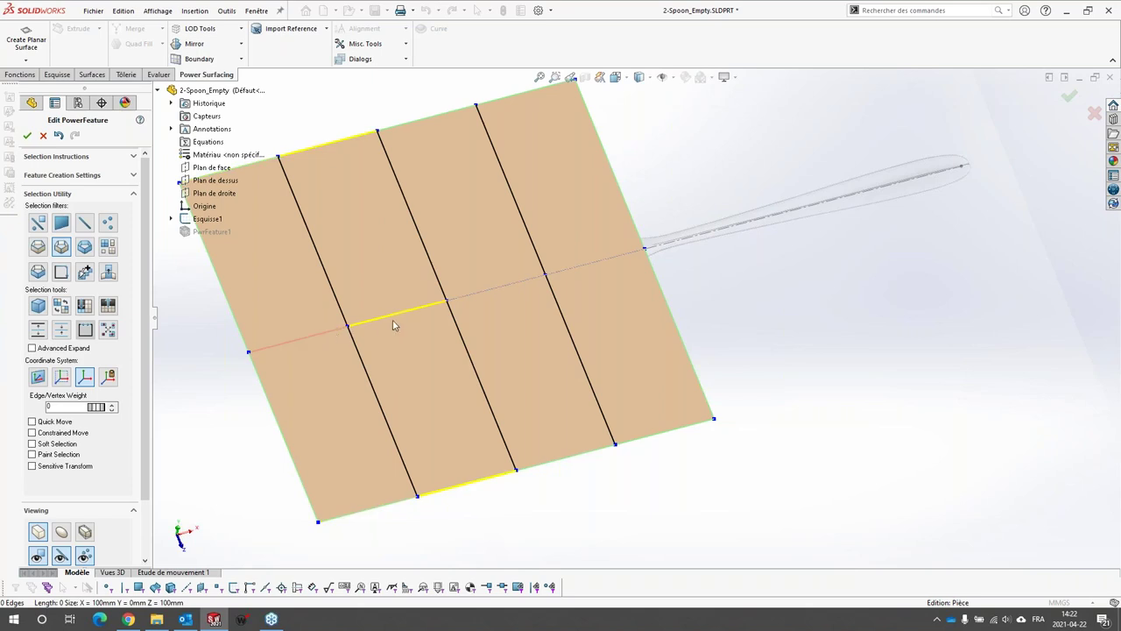
{"action": "scroll", "coordinate": [383, 341], "scroll_direction": "up", "scroll_amount": 5}
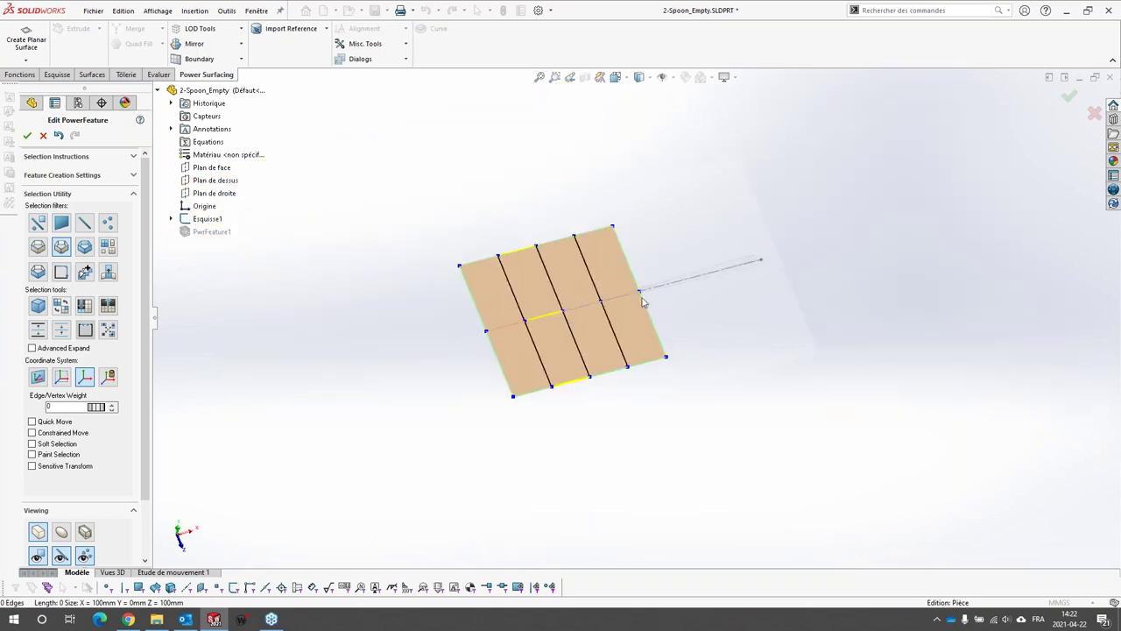
{"action": "left_click", "coordinate": [625, 79]}
{"action": "left_click", "coordinate": [633, 110]}
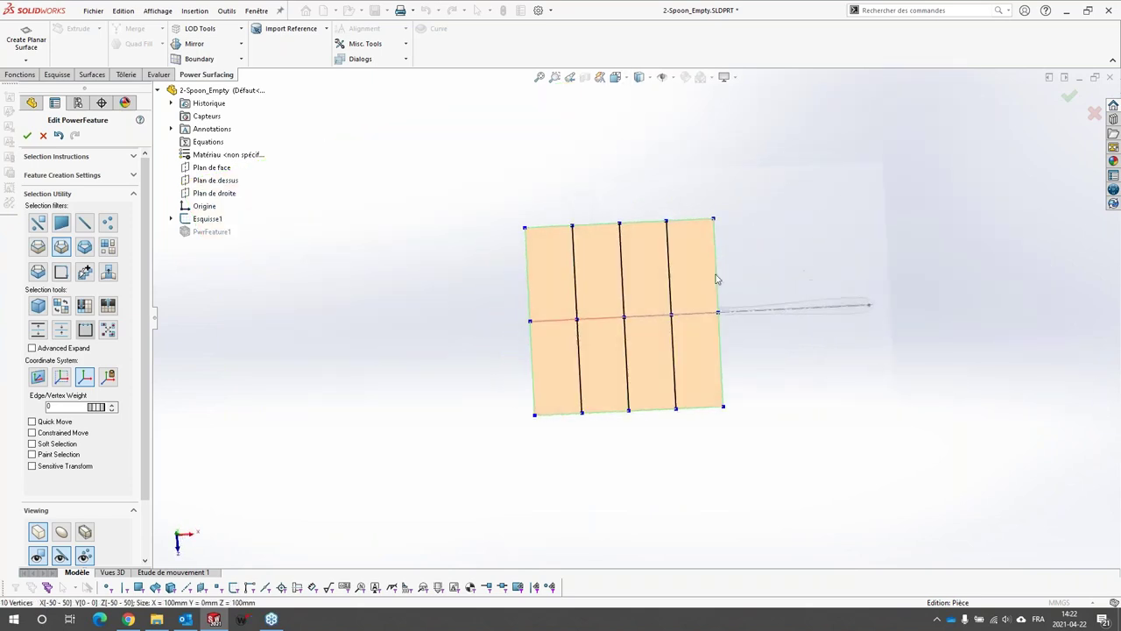
{"action": "left_click_drag", "start_coordinate": [379, 194], "coordinate": [571, 413]}
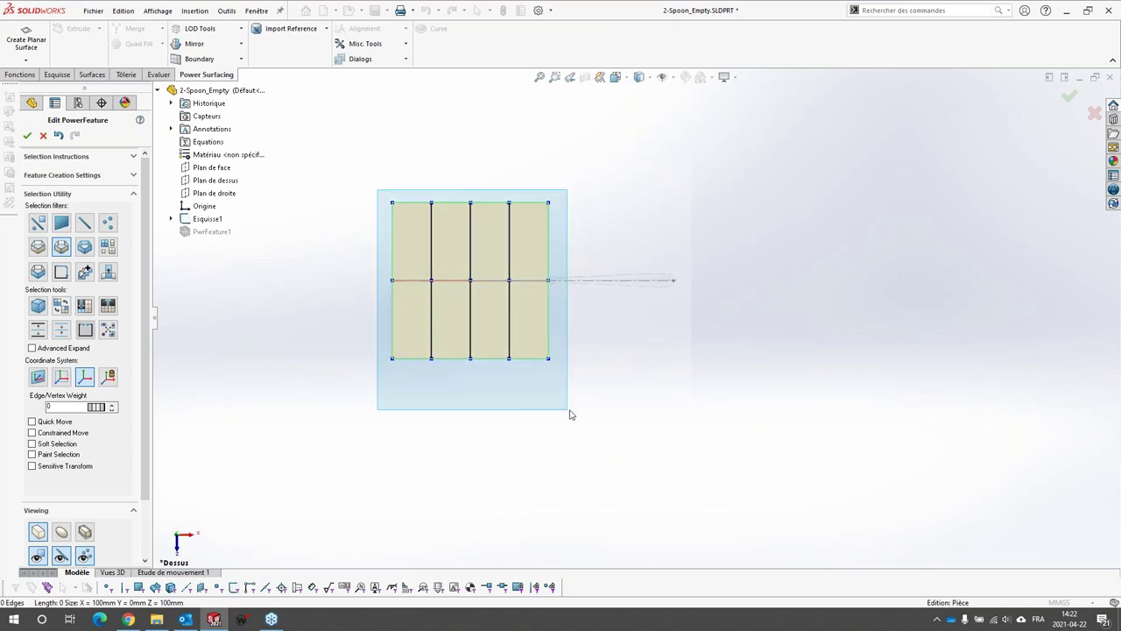
{"action": "left_click_drag", "start_coordinate": [548, 321], "coordinate": [629, 323]}
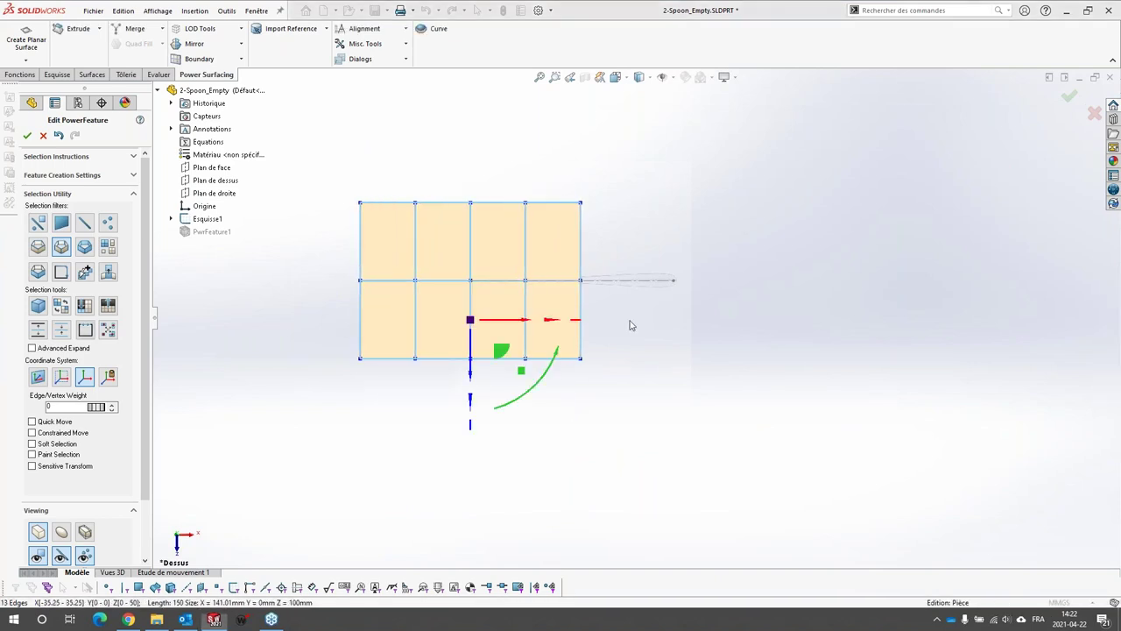
{"action": "left_click_drag", "start_coordinate": [510, 325], "coordinate": [684, 323]}
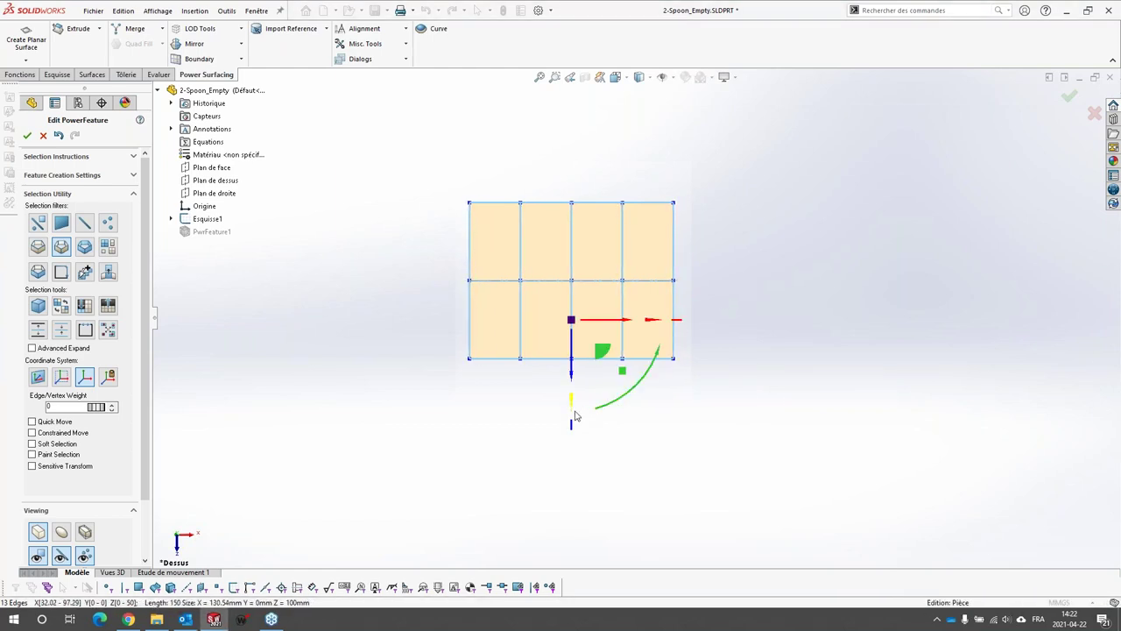
Scale the whole mesh across its width to about 18.7 mm and clear the selection.
{"action": "left_click_drag", "start_coordinate": [576, 415], "coordinate": [573, 328]}
{"action": "left_click_drag", "start_coordinate": [573, 377], "coordinate": [551, 160]}
{"action": "left_click", "coordinate": [509, 378]}
{"action": "scroll", "coordinate": [633, 282], "scroll_direction": "down", "scroll_amount": 1}
{"action": "scroll", "coordinate": [635, 292], "scroll_direction": "up", "scroll_amount": 2}
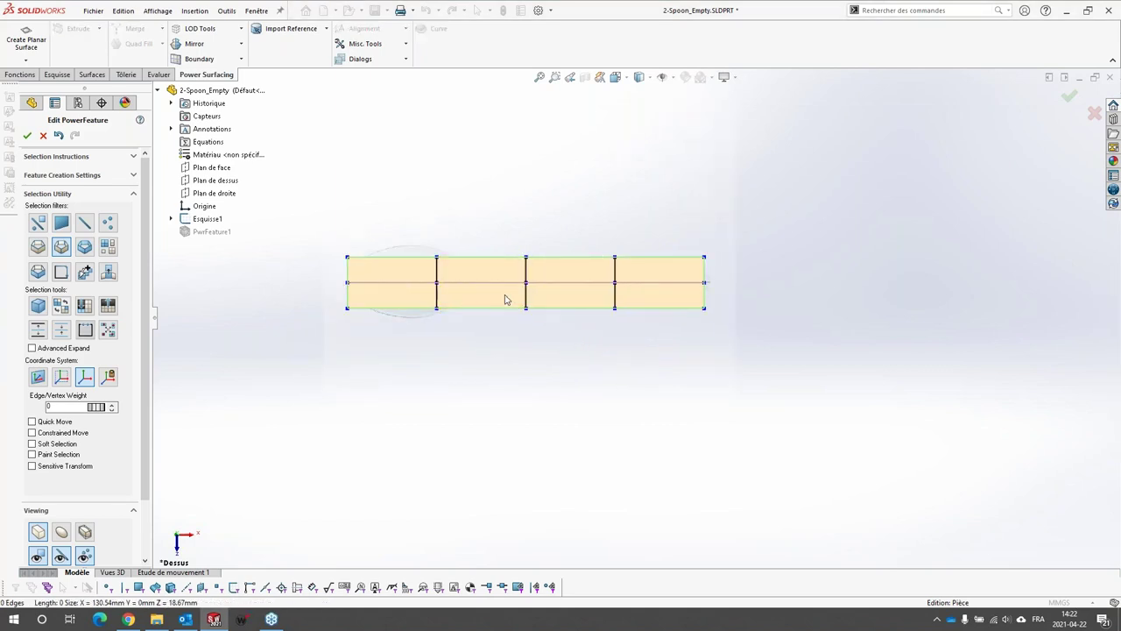
Shift the first inner cross edge to the widest part of the bowl and widen the mesh there to about 26.7 mm.
{"action": "left_click", "coordinate": [437, 303]}
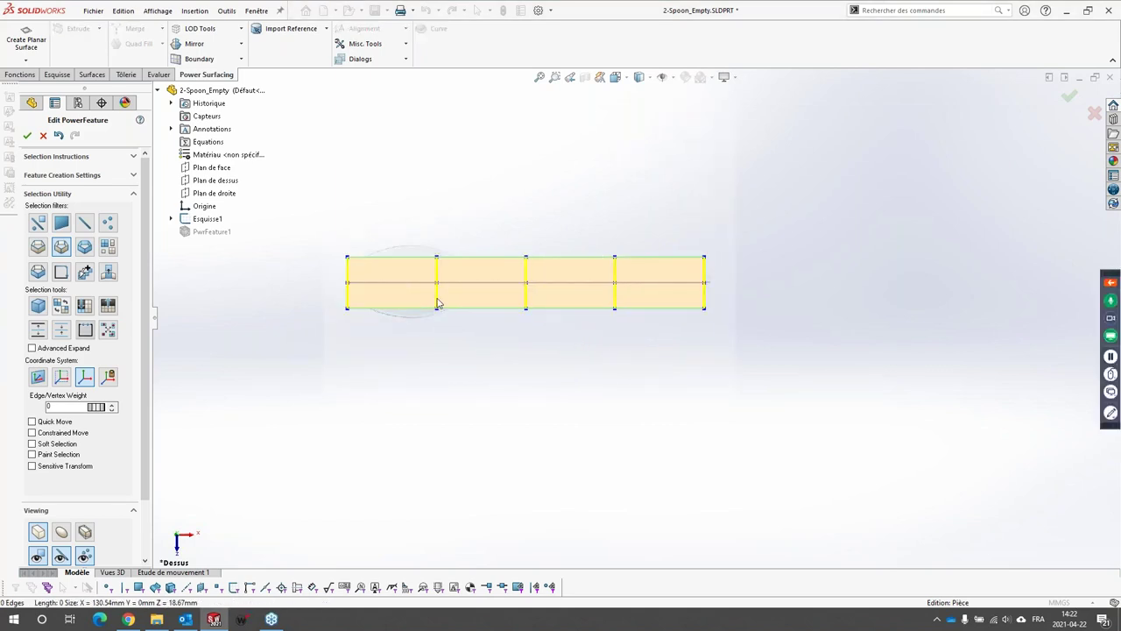
{"action": "left_click", "coordinate": [38, 227]}
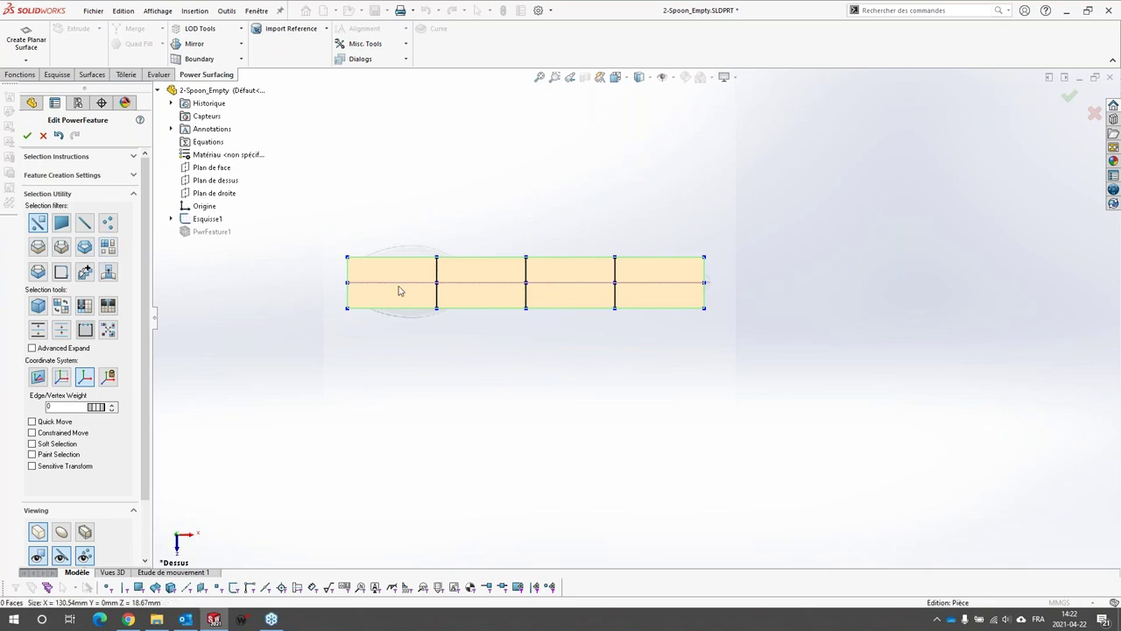
{"action": "left_click", "coordinate": [439, 307]}
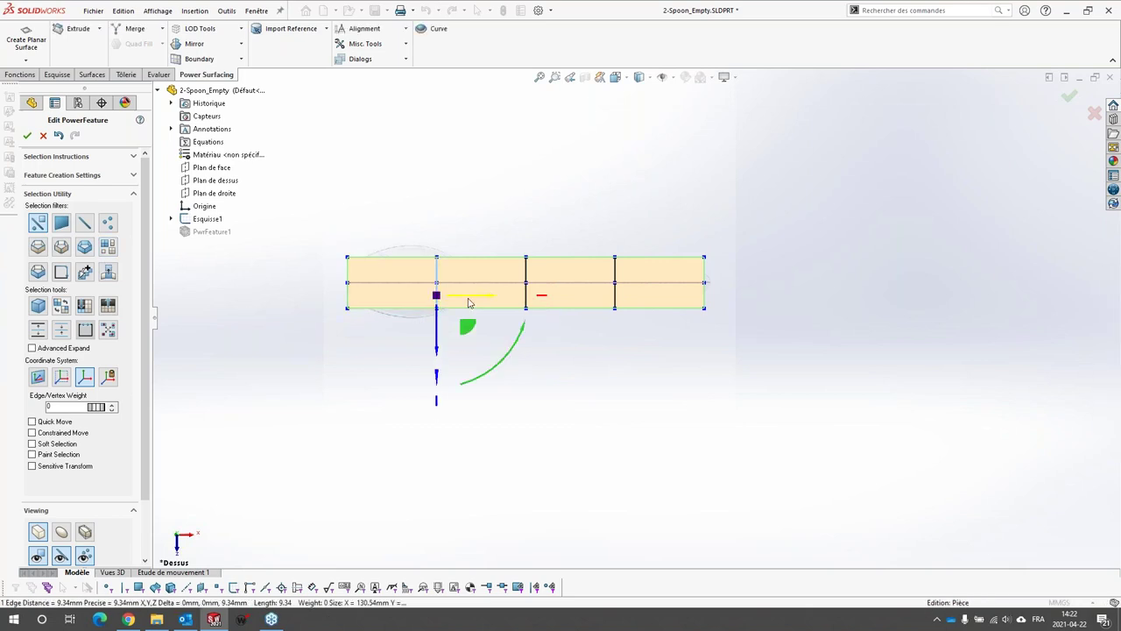
{"action": "left_click_drag", "start_coordinate": [472, 300], "coordinate": [450, 298]}
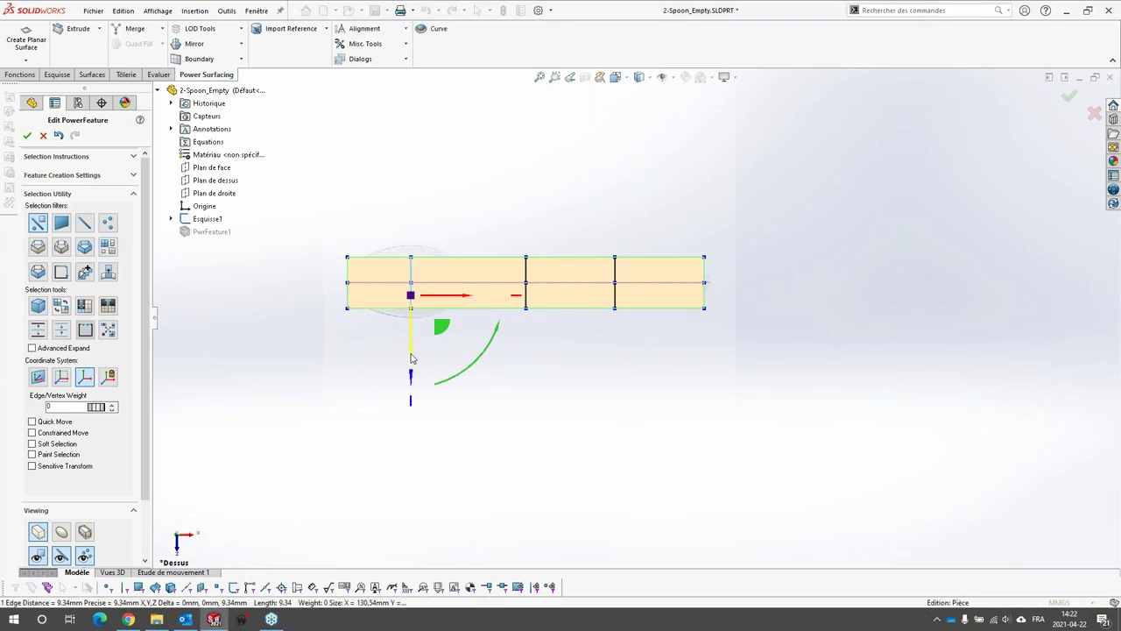
{"action": "left_click_drag", "start_coordinate": [410, 378], "coordinate": [403, 468]}
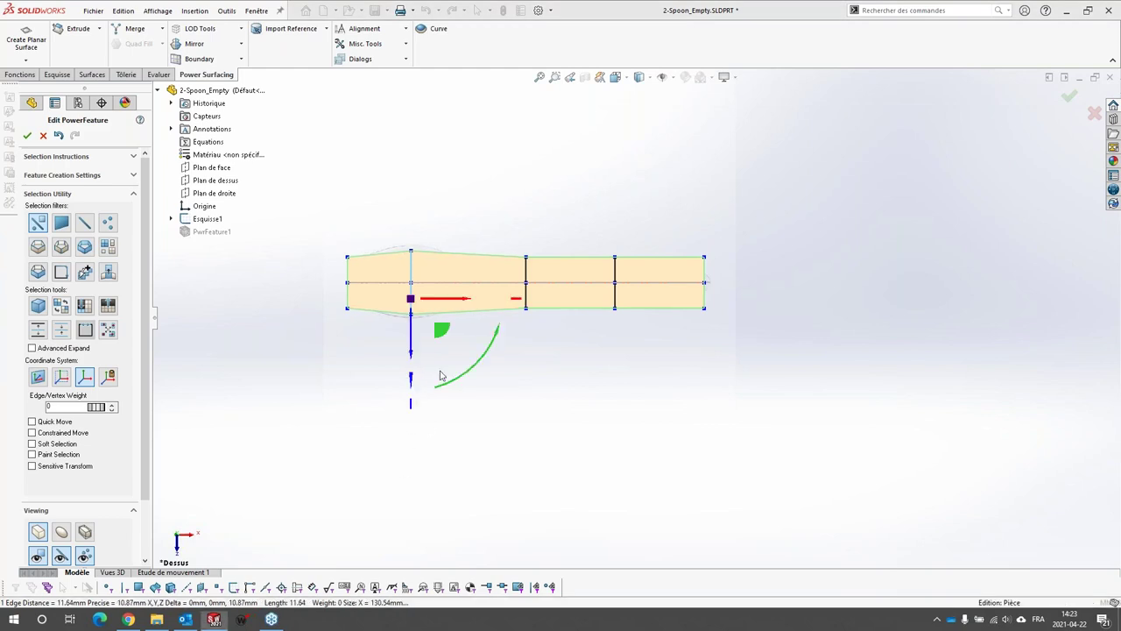
{"action": "left_click", "coordinate": [393, 334]}
{"action": "left_click", "coordinate": [411, 308]}
{"action": "left_click_drag", "start_coordinate": [411, 377], "coordinate": [351, 341]}
Move the corner vertex at the bowl tip inward to narrow the tip end of the mesh.
{"action": "left_click", "coordinate": [348, 309]}
{"action": "left_click", "coordinate": [703, 298]}
{"action": "scroll", "coordinate": [701, 296], "scroll_direction": "down", "scroll_amount": 1}
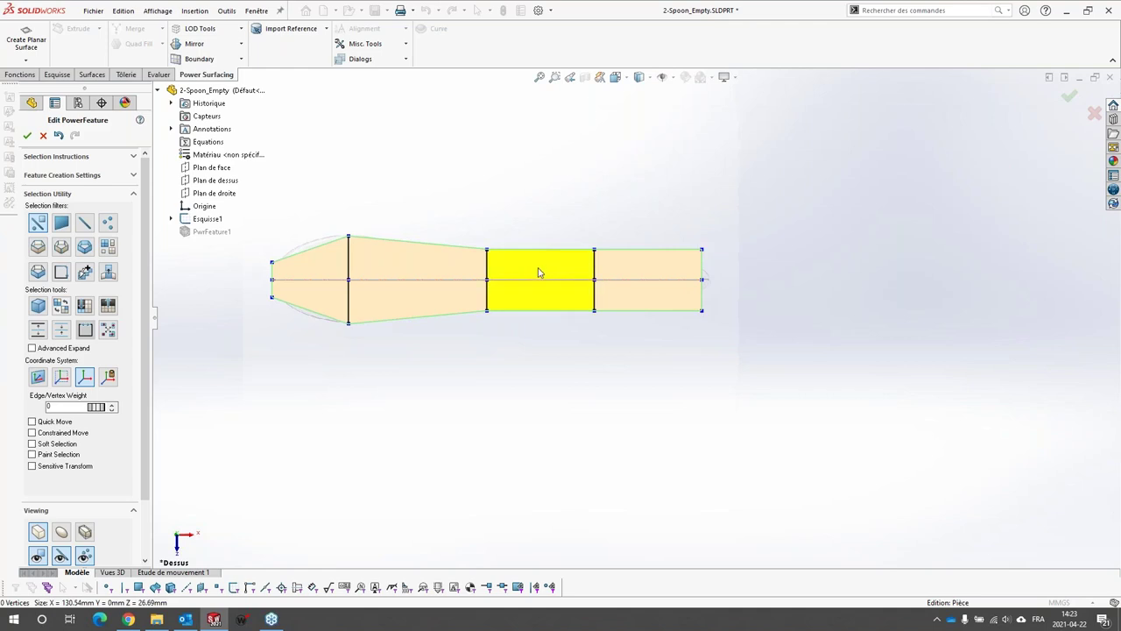
Move the outer vertex of the second inner cross edge to about 4 mm from the centreline to form the neck.
{"action": "left_click", "coordinate": [485, 252]}
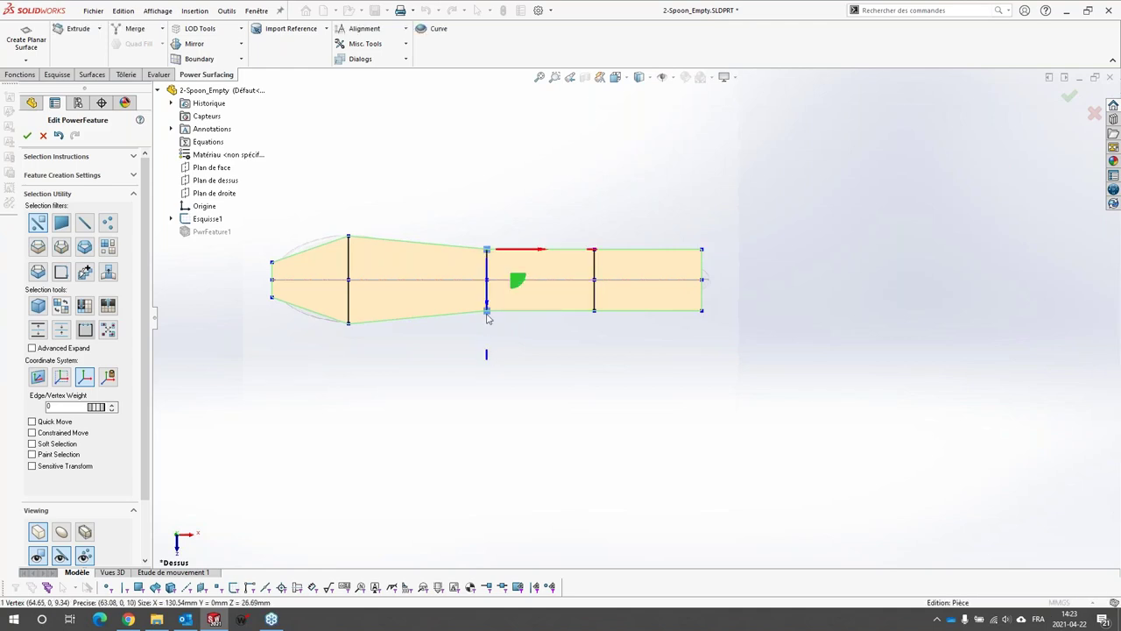
{"action": "left_click_drag", "start_coordinate": [486, 299], "coordinate": [486, 315]}
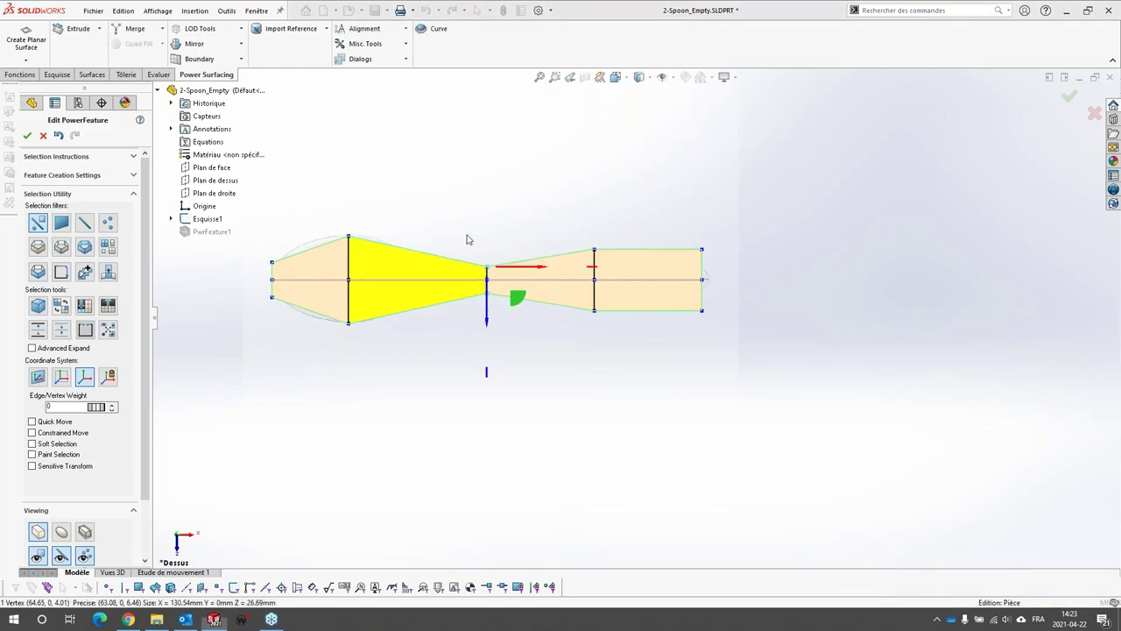
{"action": "left_click", "coordinate": [466, 235]}
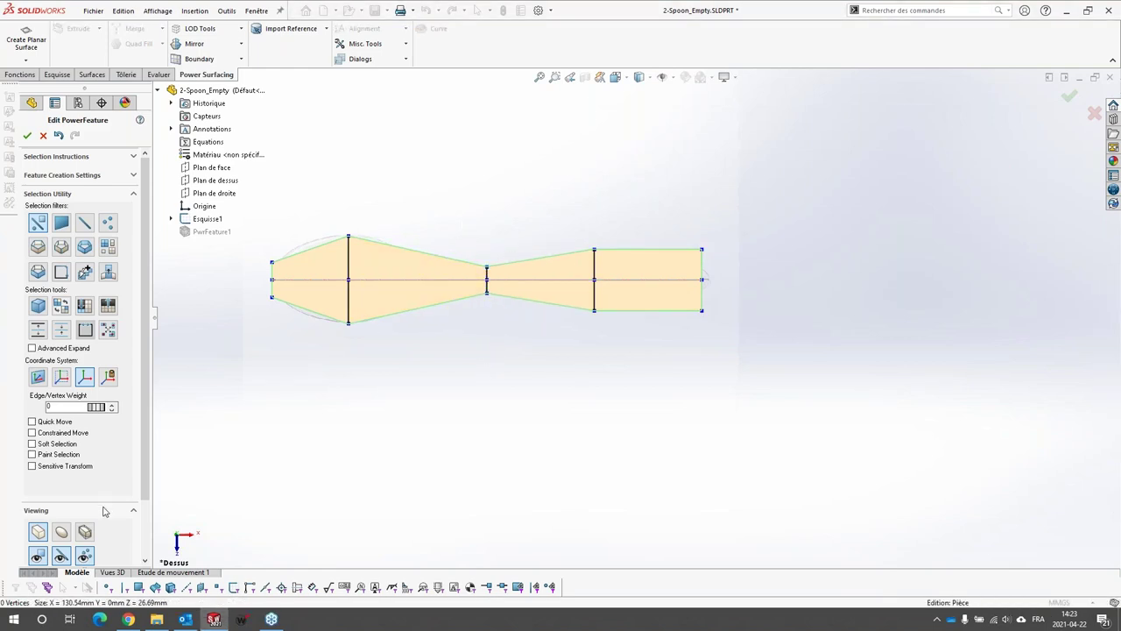
Compare the smoothed and box displays of the mesh against the spoon picture, ending in the smoothed display.
{"action": "left_click", "coordinate": [61, 531]}
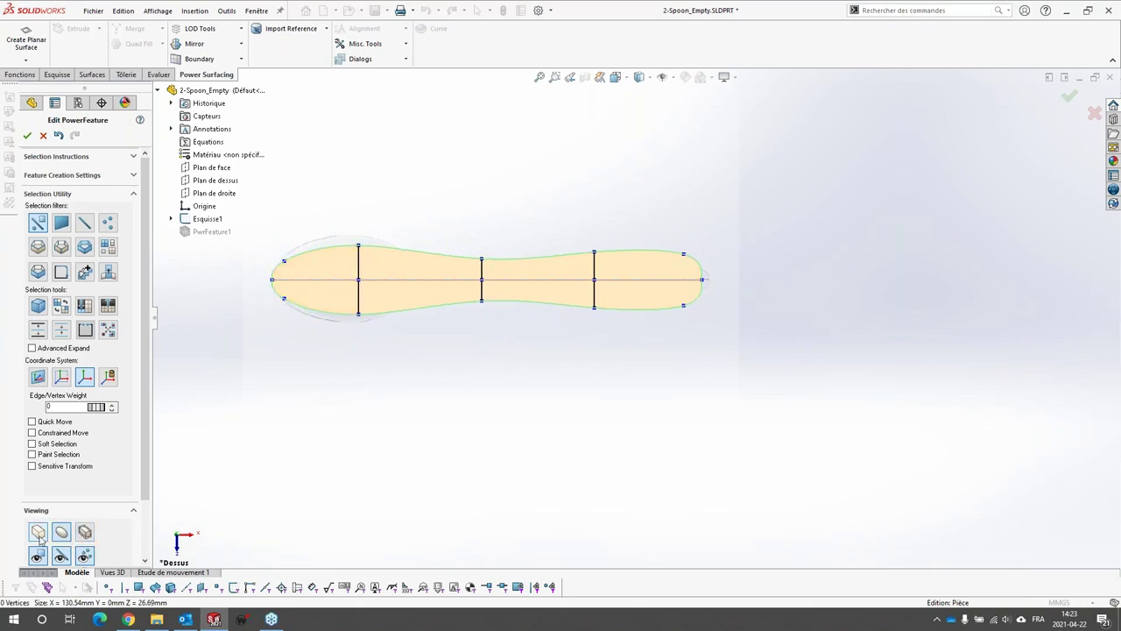
{"action": "scroll", "coordinate": [333, 257], "scroll_direction": "down", "scroll_amount": 2}
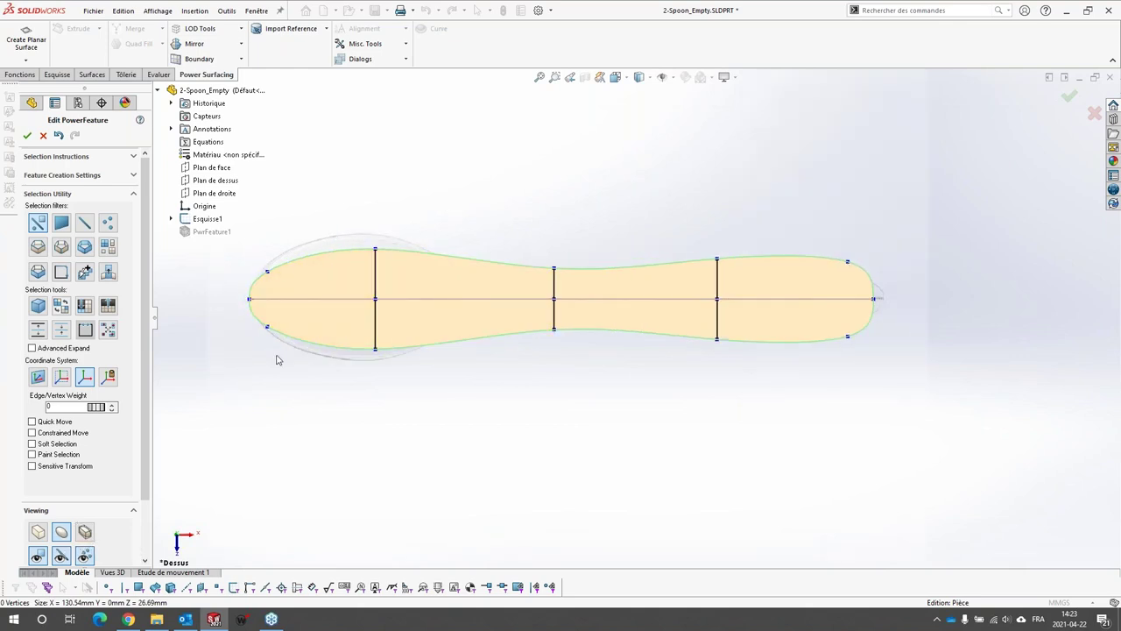
{"action": "left_click", "coordinate": [38, 533]}
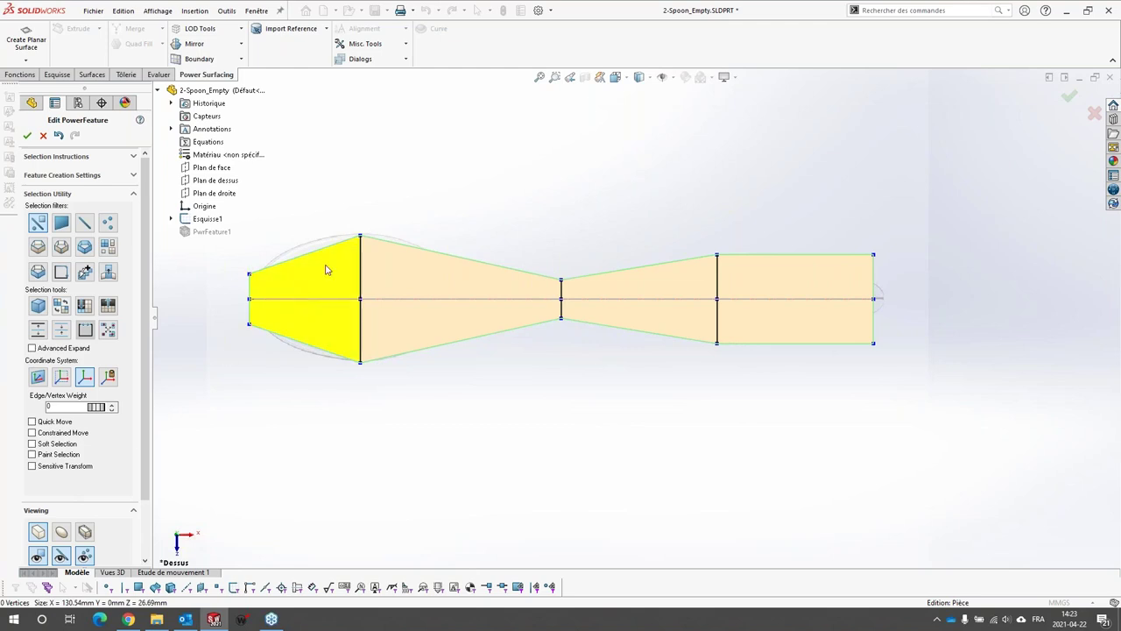
{"action": "left_click", "coordinate": [67, 531]}
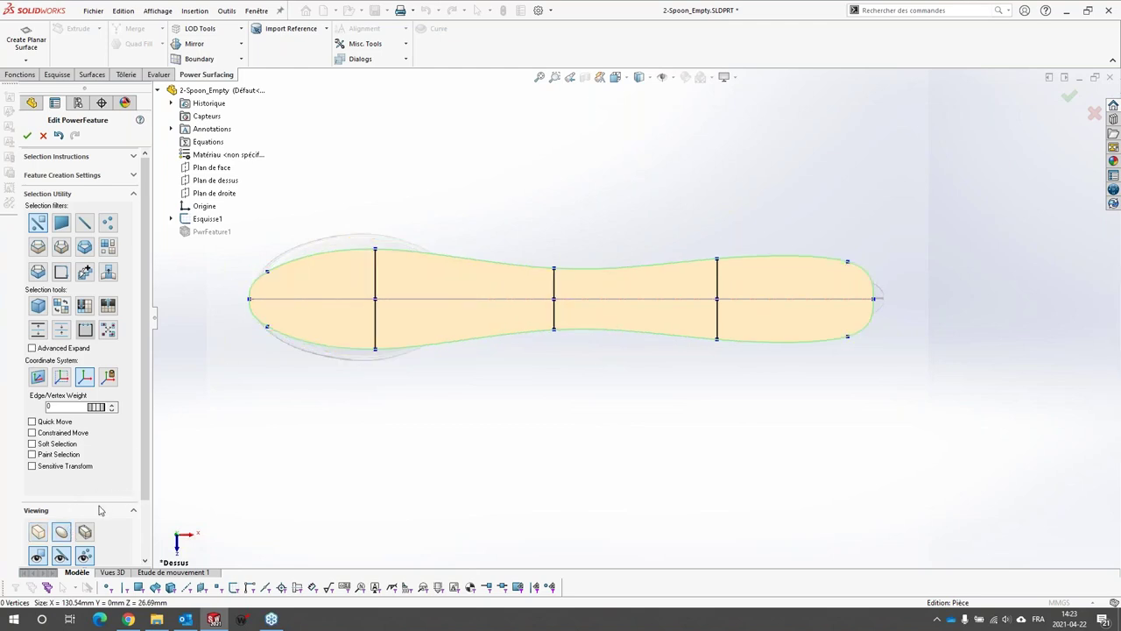
Move the bowl's widest vertex out to about 16.6 mm from the centreline and shift its cross edge toward the tip.
{"action": "left_click", "coordinate": [377, 249]}
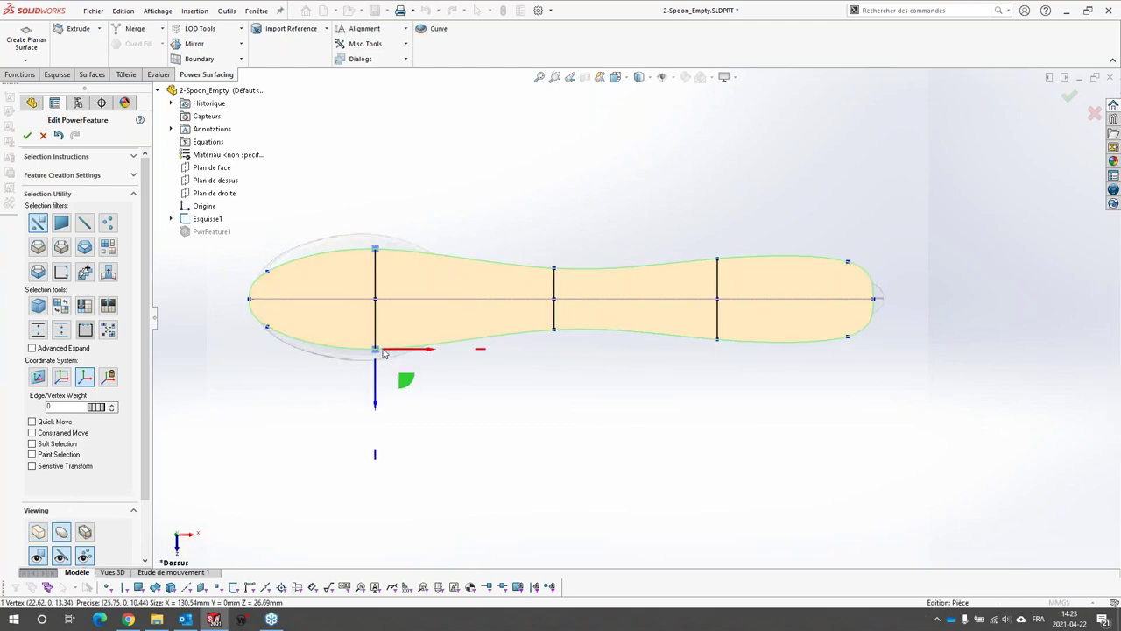
{"action": "mouse_move", "coordinate": [375, 401]}
{"action": "left_mouse_down"}
{"action": "mouse_move", "coordinate": [372, 419]}
{"action": "mouse_move", "coordinate": [364, 382]}
{"action": "left_mouse_up"}
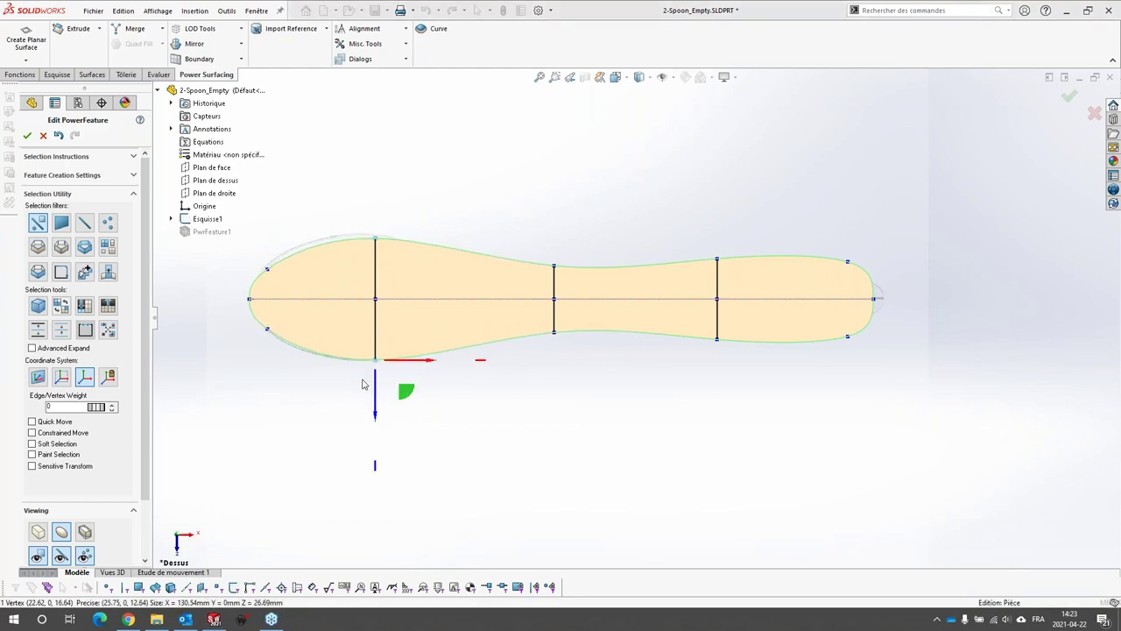
{"action": "left_click", "coordinate": [254, 421]}
{"action": "left_click", "coordinate": [375, 321]}
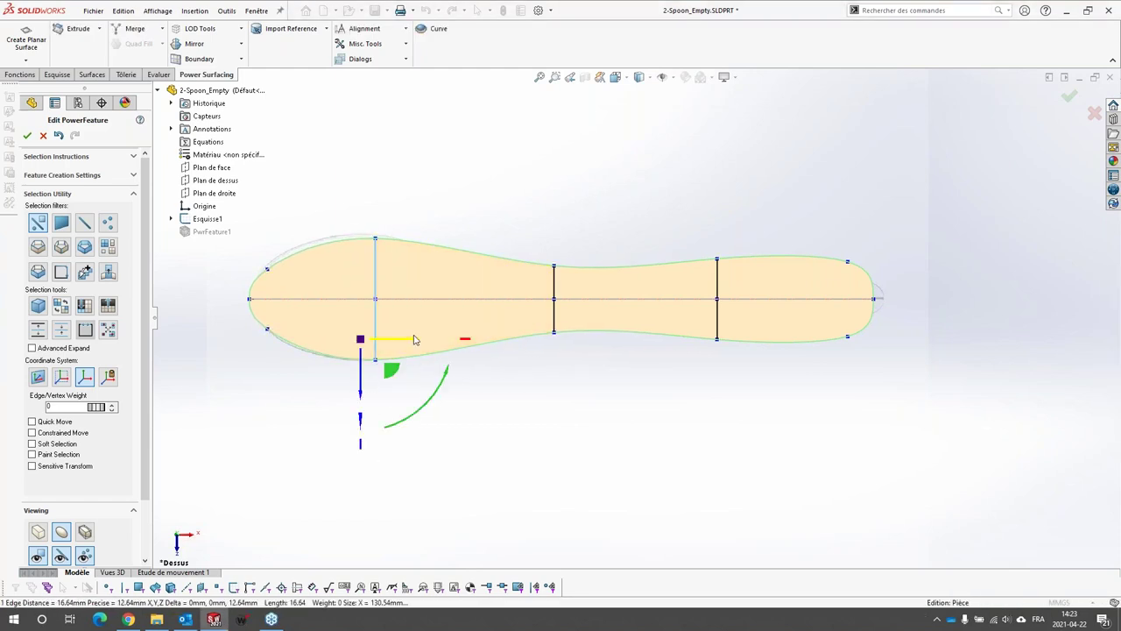
{"action": "left_click_drag", "start_coordinate": [414, 338], "coordinate": [387, 338]}
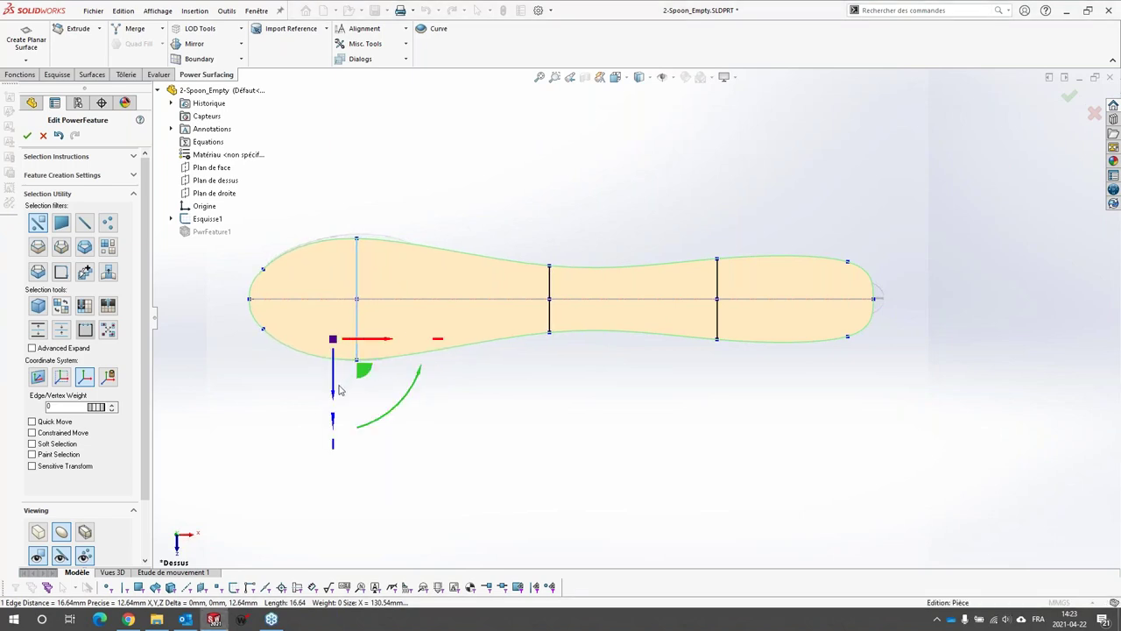
Shift the neck cross edge toward the bowl and move its outer end closer to the centreline to narrow the neck.
{"action": "left_click", "coordinate": [359, 386]}
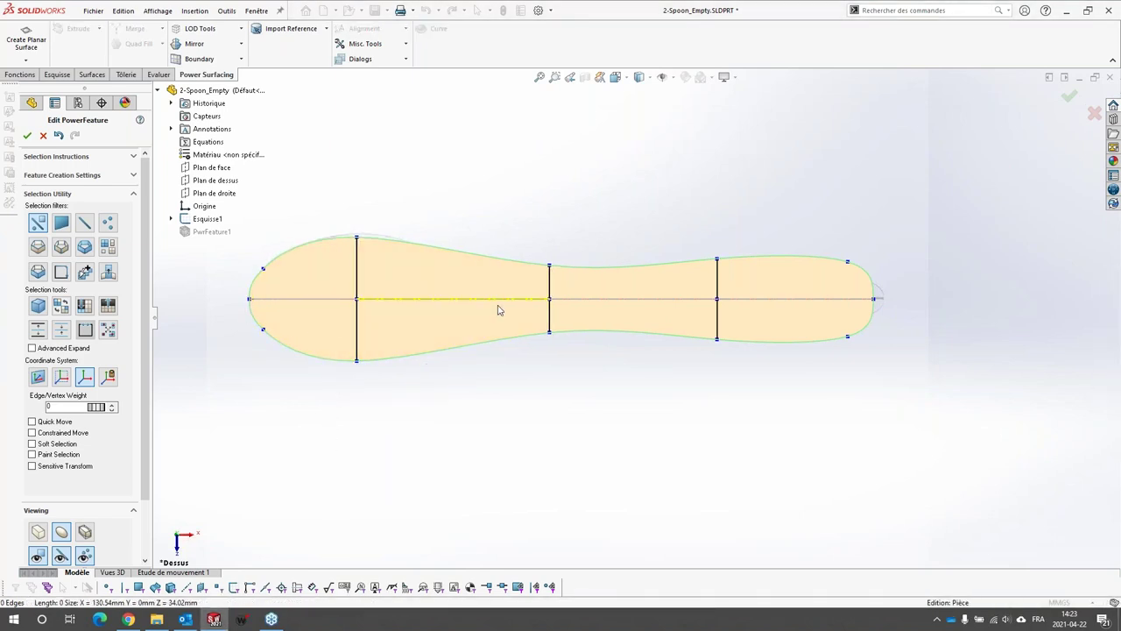
{"action": "left_click", "coordinate": [554, 287]}
{"action": "left_click_drag", "start_coordinate": [589, 296], "coordinate": [508, 314]}
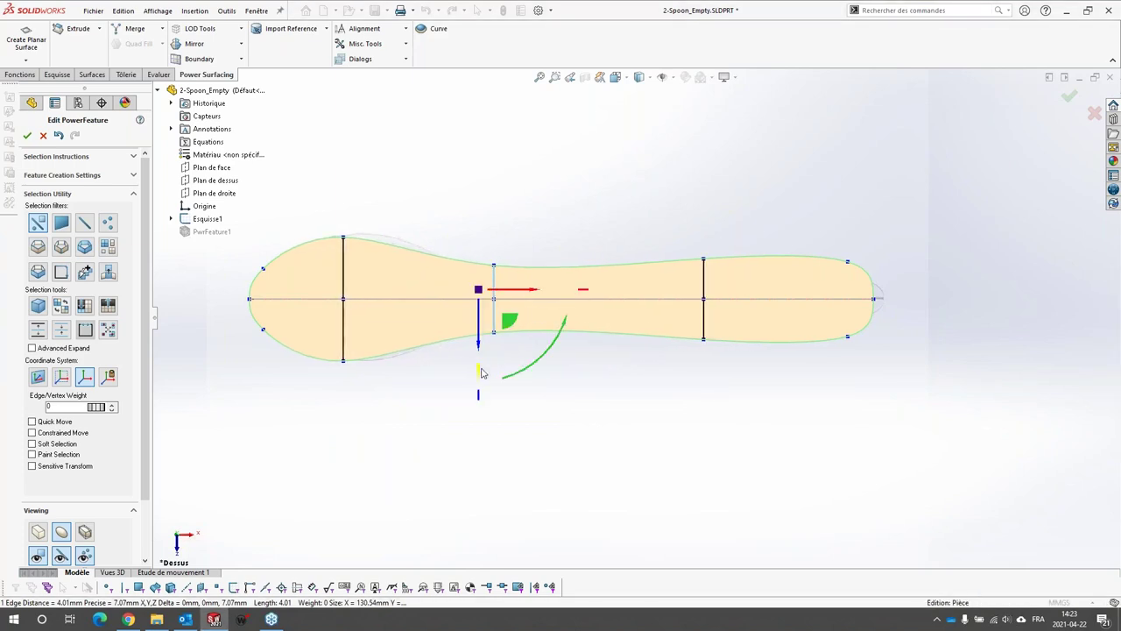
{"action": "left_click_drag", "start_coordinate": [480, 349], "coordinate": [469, 373]}
Shift the bowl's widest cross edge toward the handle and widen it to about 18.4 mm from the centreline.
{"action": "left_click", "coordinate": [343, 267]}
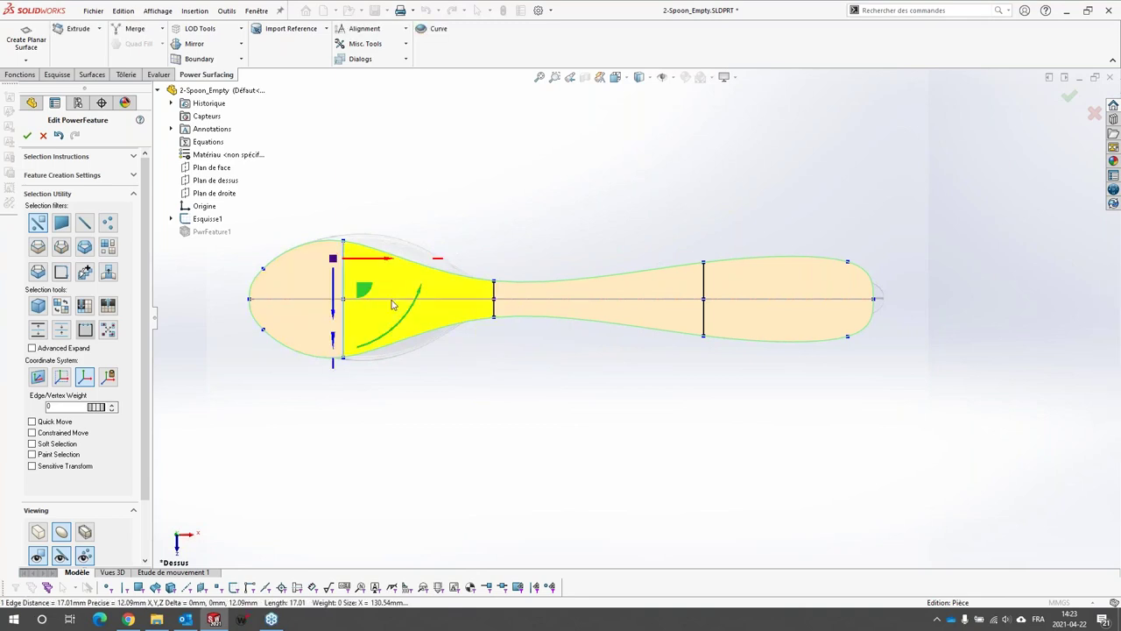
{"action": "left_click_drag", "start_coordinate": [380, 258], "coordinate": [403, 259]}
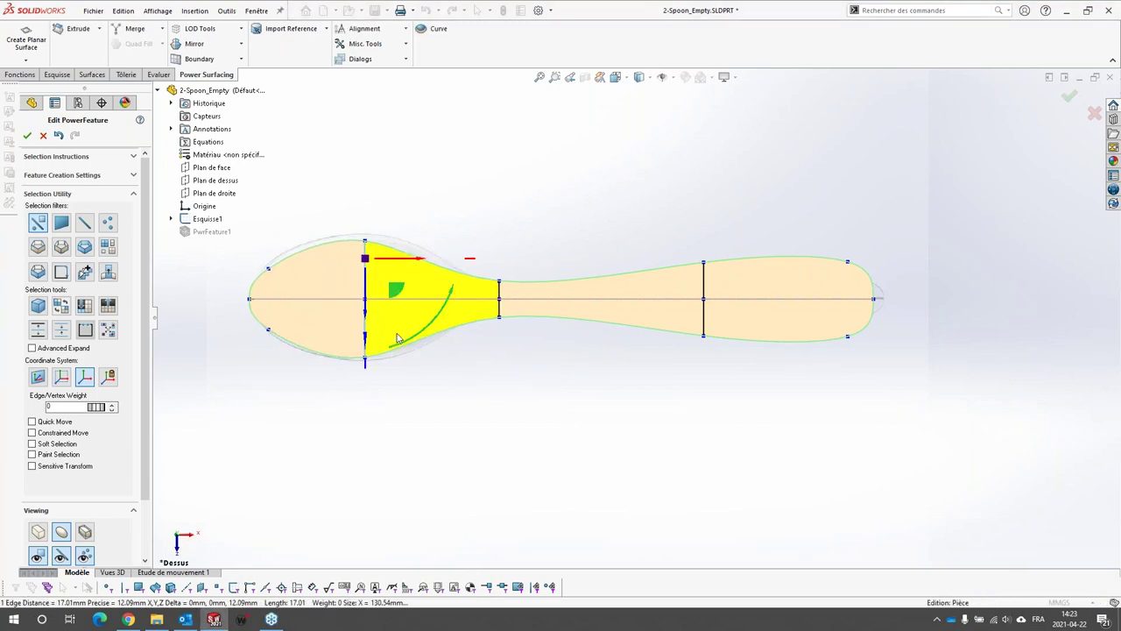
{"action": "left_click_drag", "start_coordinate": [367, 339], "coordinate": [362, 393]}
{"action": "left_click", "coordinate": [507, 411]}
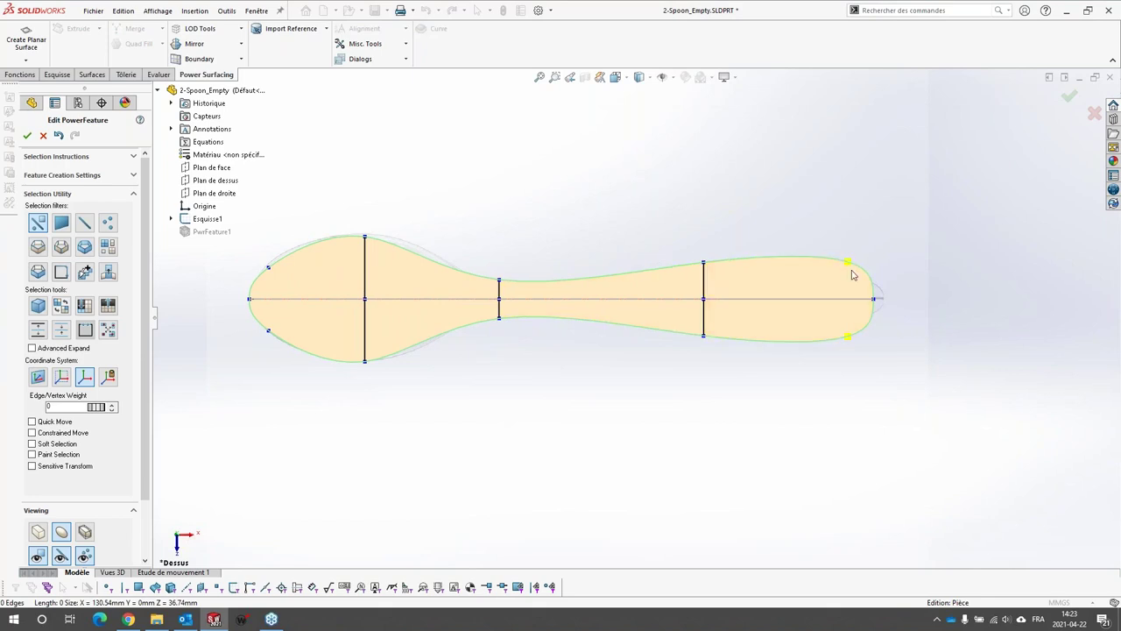
Move the corner vertex at the handle's free end toward the centreline to taper the handle tip.
{"action": "left_click_drag", "start_coordinate": [831, 228], "coordinate": [885, 273]}
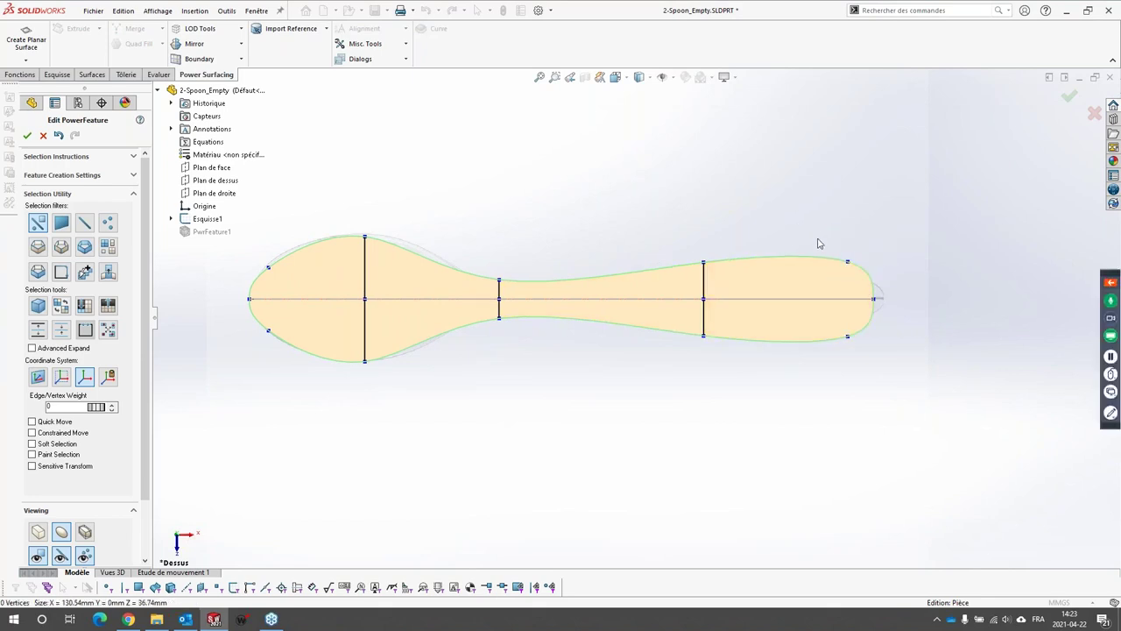
{"action": "left_click", "coordinate": [849, 263]}
{"action": "left_click_drag", "start_coordinate": [844, 375], "coordinate": [836, 402]}
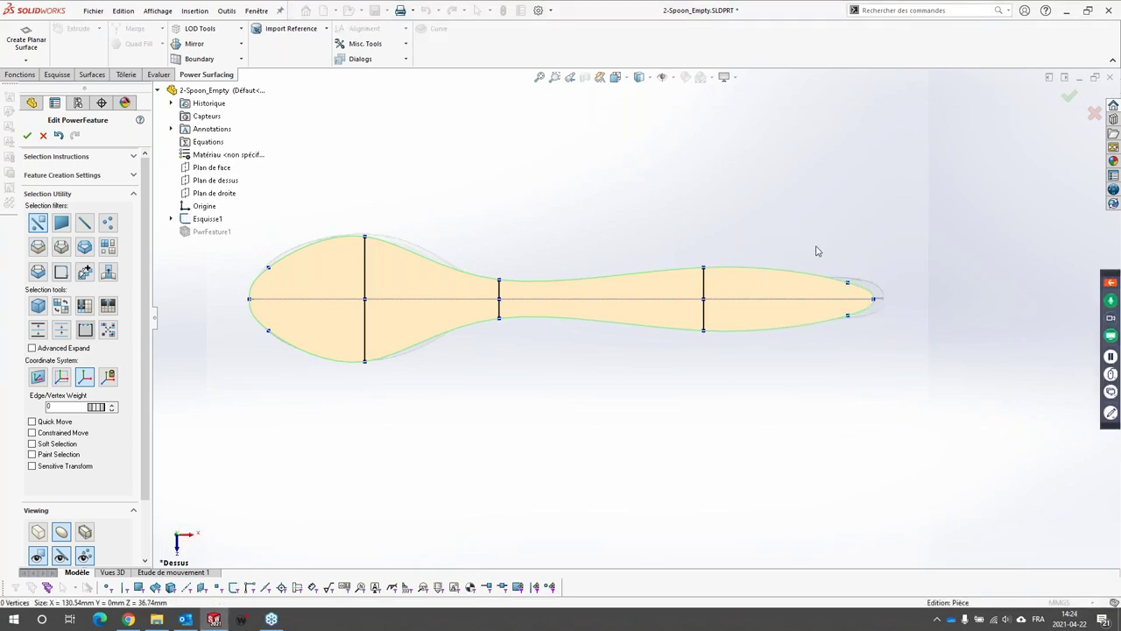
Extend the handle's tip vertices outward to the end of the picture and narrow the handle's inner cross edge.
{"action": "left_click_drag", "start_coordinate": [816, 251], "coordinate": [902, 313]}
{"action": "left_click", "coordinate": [731, 243]}
{"action": "left_click_drag", "start_coordinate": [697, 237], "coordinate": [693, 272]}
{"action": "left_click", "coordinate": [603, 208]}
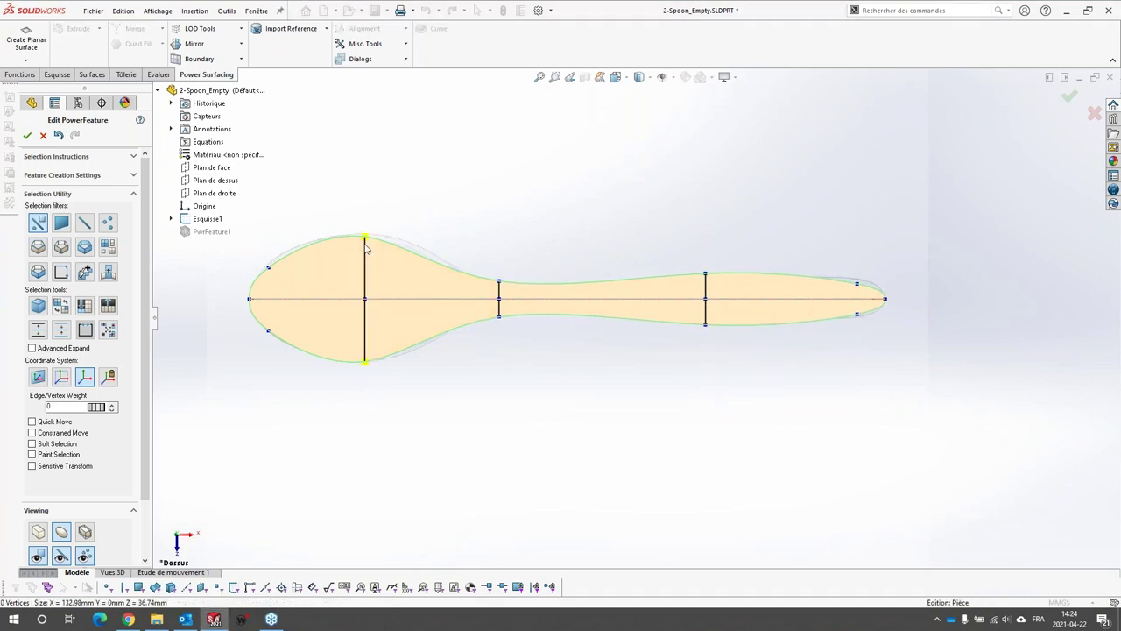
Shift the bowl's widest cross edge about 1.8 mm toward the handle.
{"action": "left_click", "coordinate": [365, 249]}
{"action": "left_click_drag", "start_coordinate": [415, 261], "coordinate": [424, 257]}
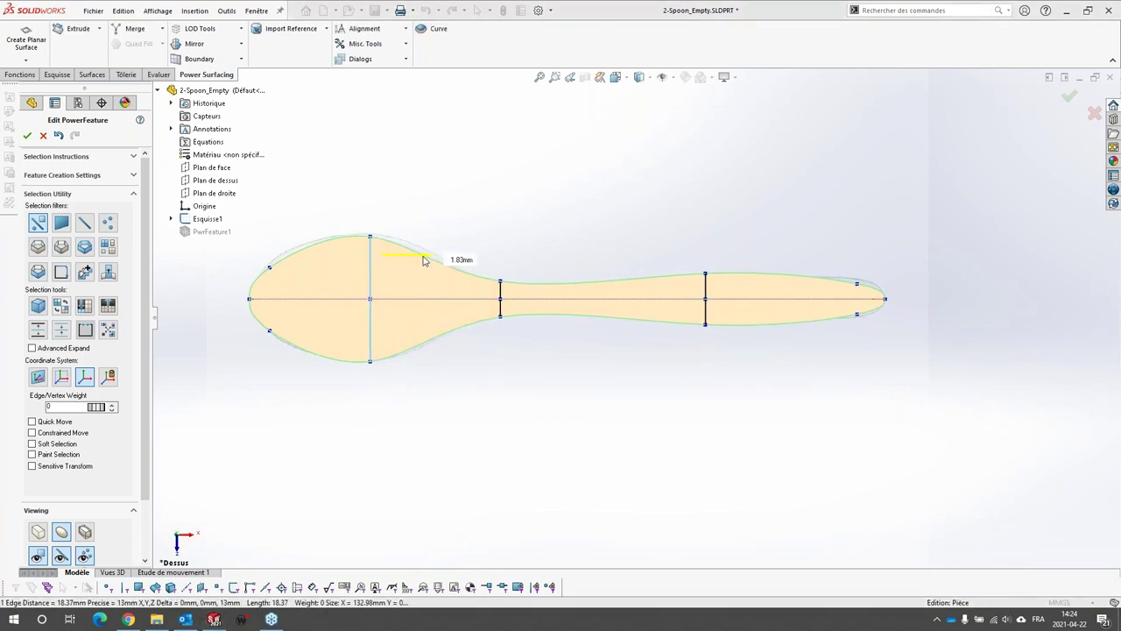
{"action": "left_click", "coordinate": [465, 220]}
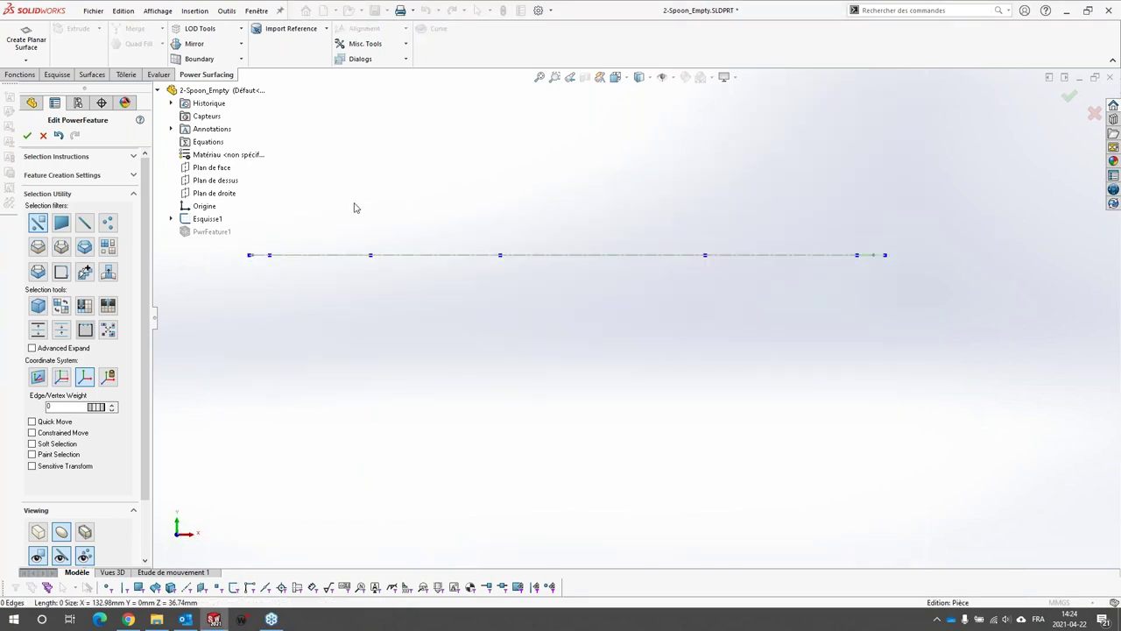
In the front view, lower the bowl's cross-edge vertices about 12.6 mm and raise the handle's inner cross-edge vertices about 5.3 mm.
{"action": "left_click_drag", "start_coordinate": [355, 208], "coordinate": [400, 306]}
{"action": "left_click_drag", "start_coordinate": [369, 212], "coordinate": [368, 274]}
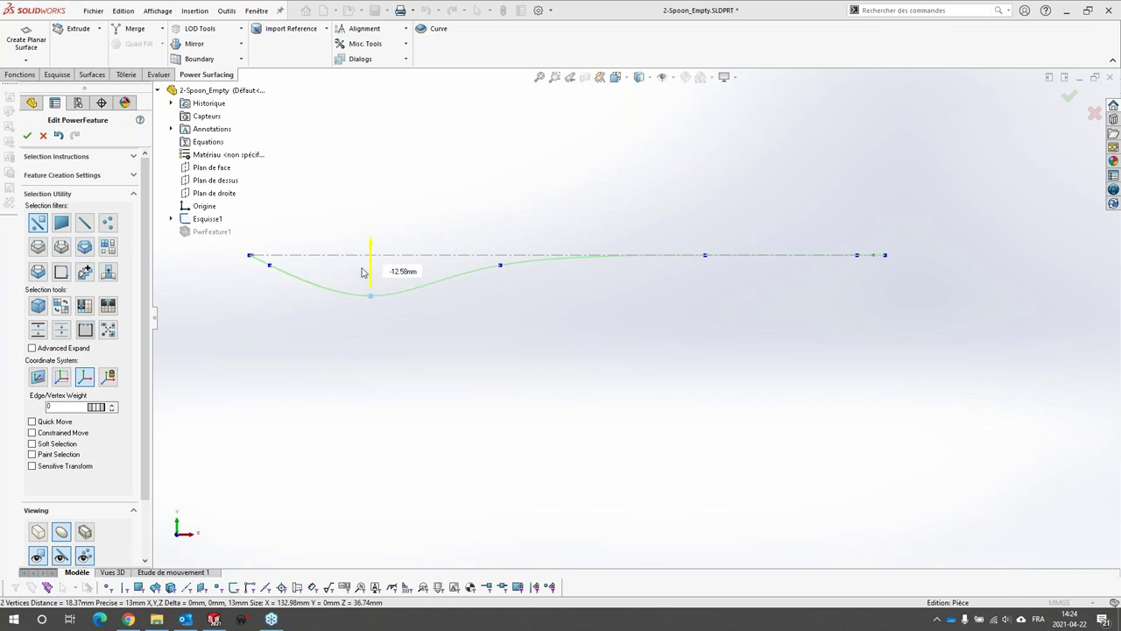
{"action": "left_click_drag", "start_coordinate": [678, 211], "coordinate": [718, 305]}
{"action": "left_click_drag", "start_coordinate": [707, 229], "coordinate": [704, 208]}
{"action": "left_click", "coordinate": [535, 277]}
Raise the outer rim vertex of the bowl's widest cross edge until the rim is nearly level with the bowl tip.
{"action": "middle_click_drag", "start_coordinate": [481, 245], "coordinate": [450, 370]}
{"action": "left_click", "coordinate": [451, 369]}
{"action": "middle_click_drag", "start_coordinate": [490, 427], "coordinate": [446, 397]}
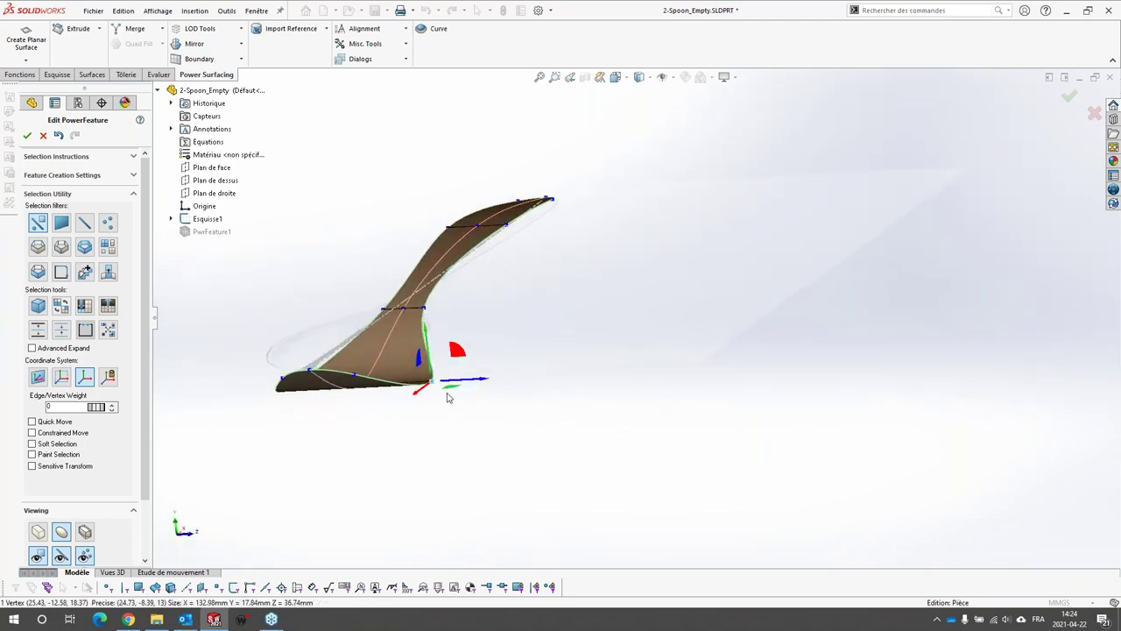
{"action": "left_click_drag", "start_coordinate": [427, 333], "coordinate": [403, 283]}
{"action": "middle_click_drag", "start_coordinate": [512, 390], "coordinate": [468, 371]}
Lower the centreline vertex of the bowl's widest cross edge slightly to deepen the bowl.
{"action": "left_click", "coordinate": [429, 367]}
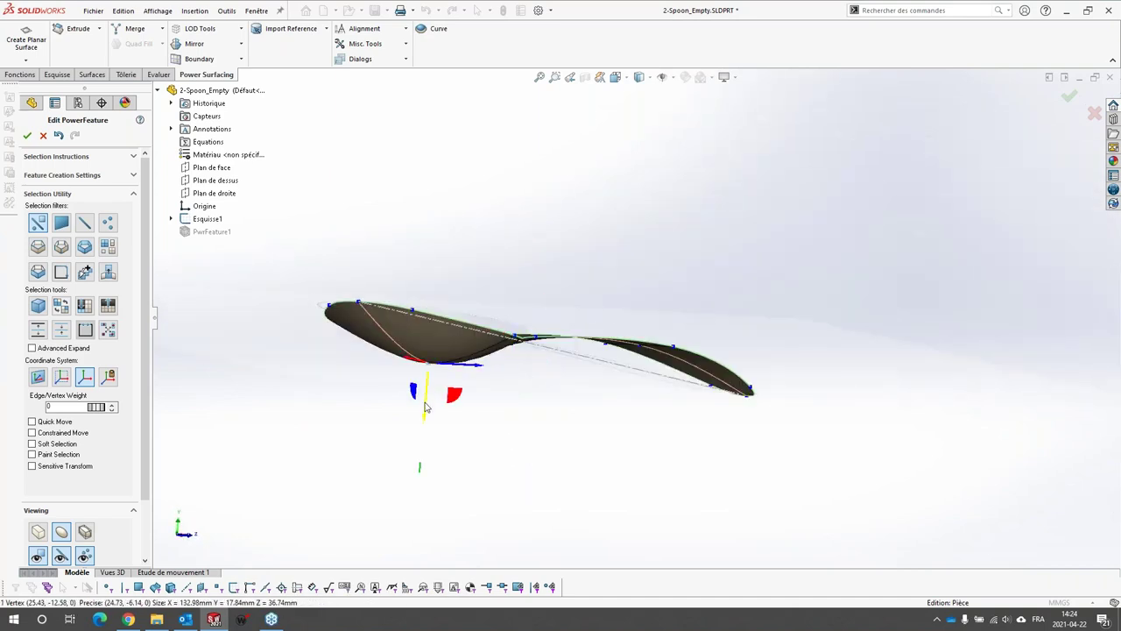
{"action": "left_click_drag", "start_coordinate": [425, 412], "coordinate": [423, 423]}
{"action": "left_click", "coordinate": [526, 412]}
Raise the centreline vertex of the handle's inner cross edge to a height of about 9.65 mm and accept the edited PowerFeature.
{"action": "middle_click_drag", "start_coordinate": [561, 403], "coordinate": [701, 261]}
{"action": "scroll", "coordinate": [701, 260], "scroll_direction": "down", "scroll_amount": 3}
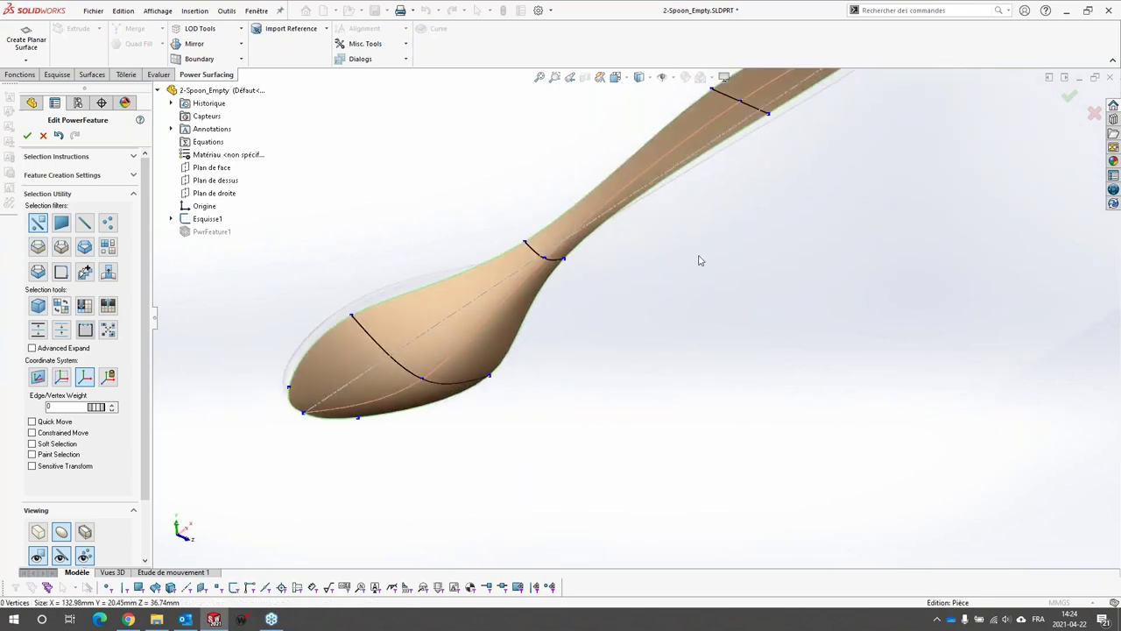
{"action": "scroll", "coordinate": [708, 245], "scroll_direction": "up", "scroll_amount": 6}
{"action": "scroll", "coordinate": [650, 281], "scroll_direction": "down", "scroll_amount": 5}
{"action": "left_click", "coordinate": [566, 354]}
{"action": "scroll", "coordinate": [566, 354], "scroll_direction": "up", "scroll_amount": 3}
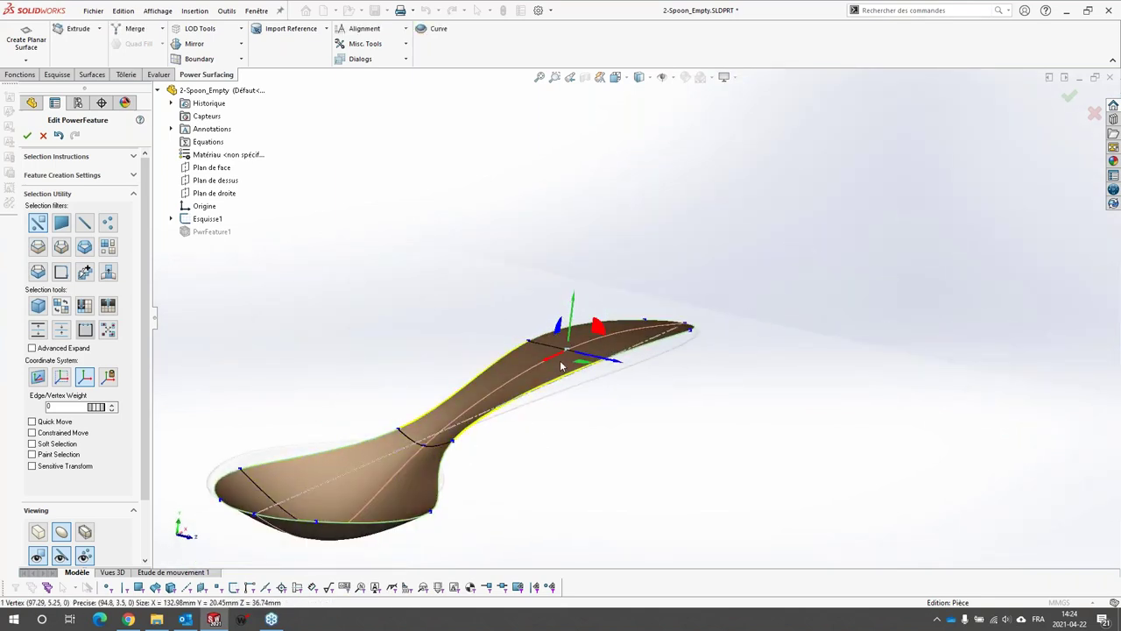
{"action": "left_click_drag", "start_coordinate": [573, 312], "coordinate": [573, 278]}
{"action": "scroll", "coordinate": [637, 313], "scroll_direction": "up", "scroll_amount": 1}
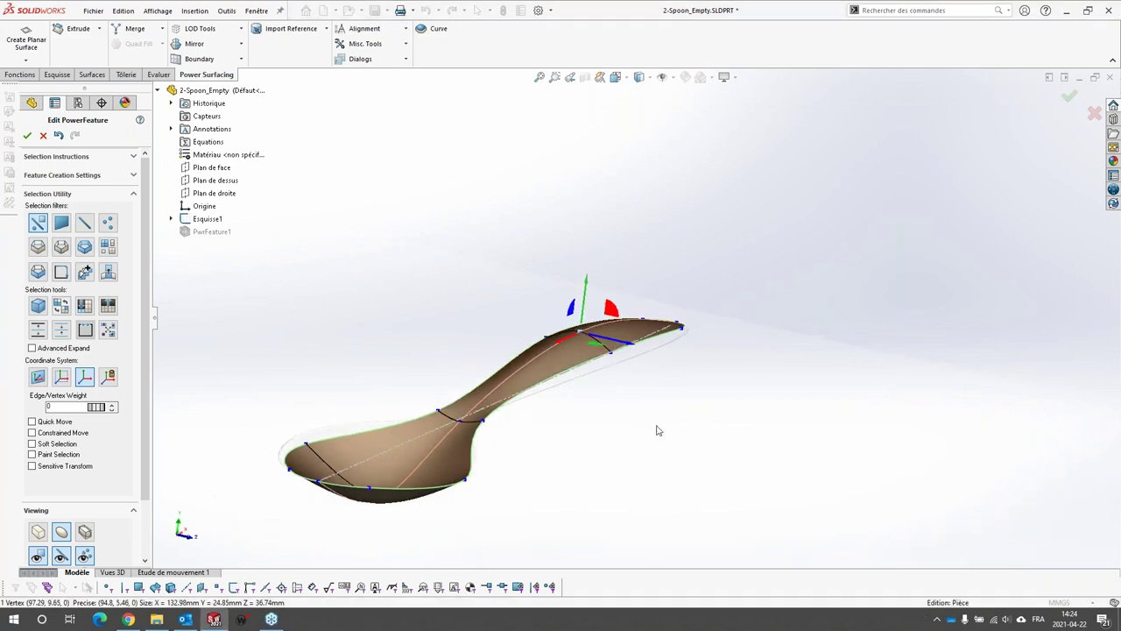
{"action": "middle_click_drag", "start_coordinate": [658, 430], "coordinate": [64, 248]}
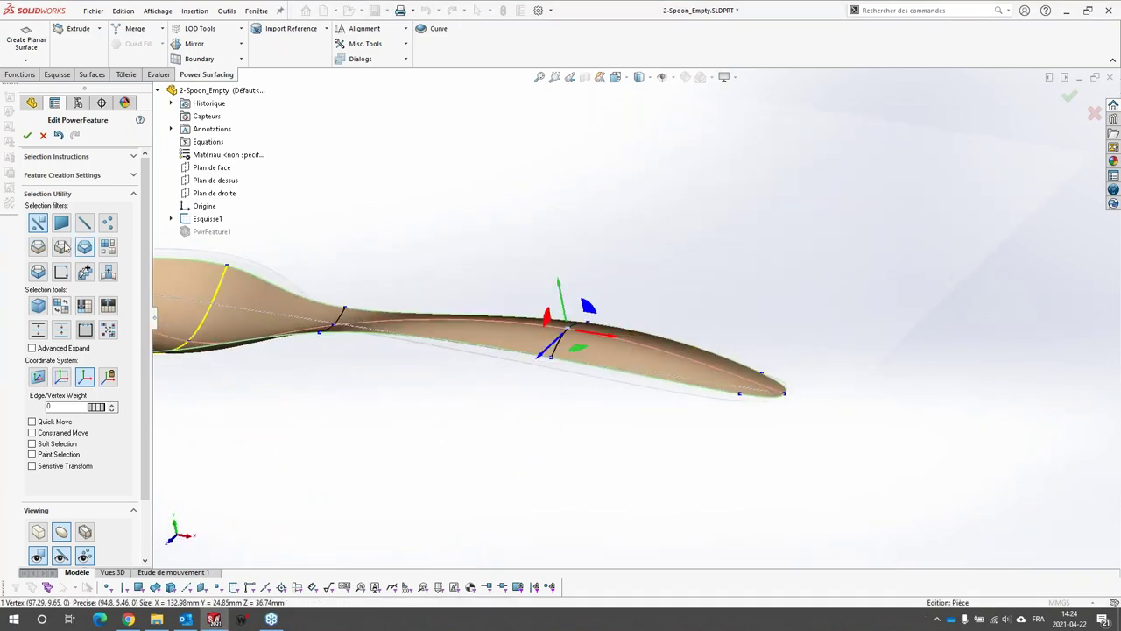
{"action": "left_click", "coordinate": [28, 136]}
Hide the Esquisse1 sketch that holds the spoon reference picture.
{"action": "scroll", "coordinate": [521, 391], "scroll_direction": "up", "scroll_amount": 5}
{"action": "middle_click_drag", "start_coordinate": [520, 391], "coordinate": [638, 400]}
{"action": "scroll", "coordinate": [639, 401], "scroll_direction": "down", "scroll_amount": 3}
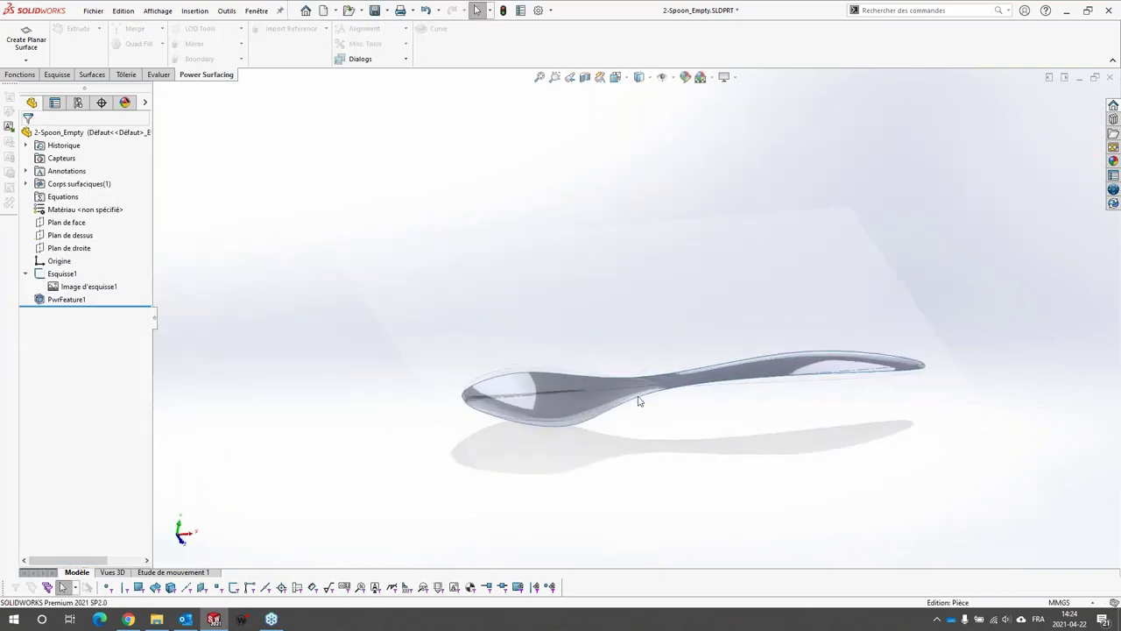
{"action": "scroll", "coordinate": [679, 400], "scroll_direction": "down", "scroll_amount": 3}
{"action": "left_click", "coordinate": [64, 273]}
{"action": "right_click", "coordinate": [63, 273]}
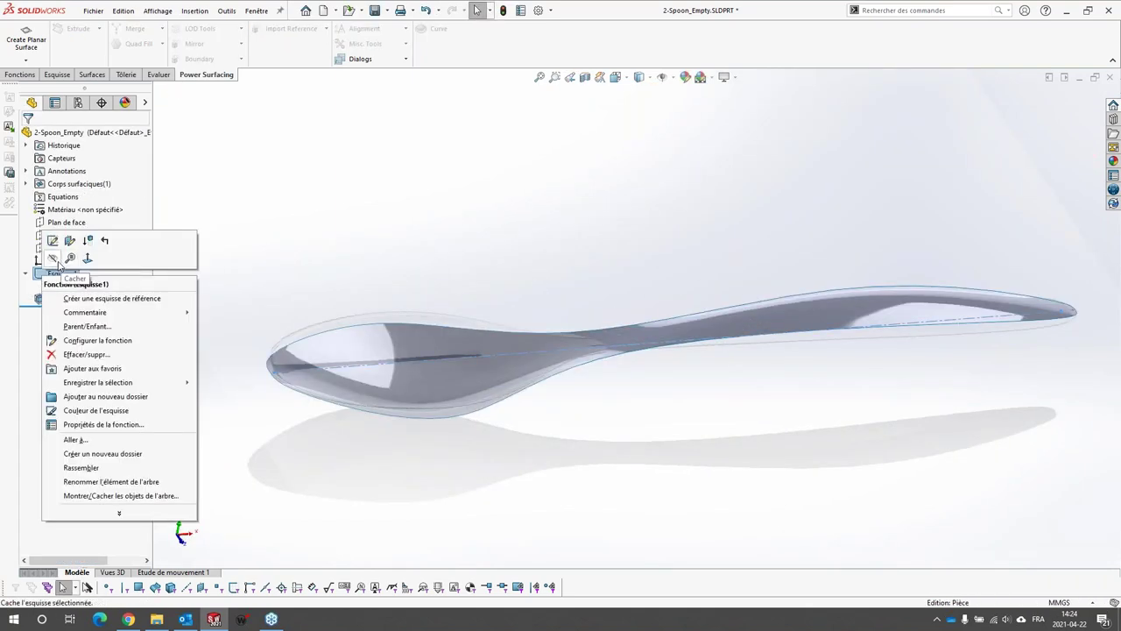
{"action": "left_click", "coordinate": [60, 267]}
Examine the finished spoon surface from several angles and display the standard surface tools.
{"action": "scroll", "coordinate": [544, 323], "scroll_direction": "up", "scroll_amount": 3}
{"action": "middle_click_drag", "start_coordinate": [544, 323], "coordinate": [694, 329]}
{"action": "scroll", "coordinate": [637, 312], "scroll_direction": "down", "scroll_amount": 2}
{"action": "scroll", "coordinate": [694, 328], "scroll_direction": "down", "scroll_amount": 3}
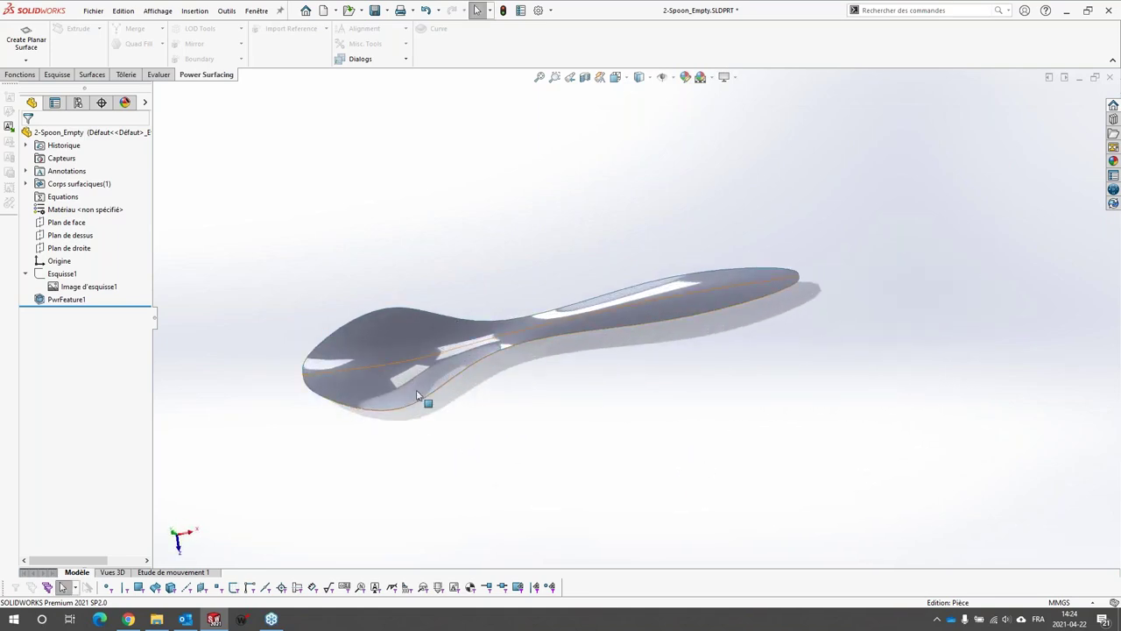
{"action": "middle_click_drag", "start_coordinate": [629, 303], "coordinate": [470, 343]}
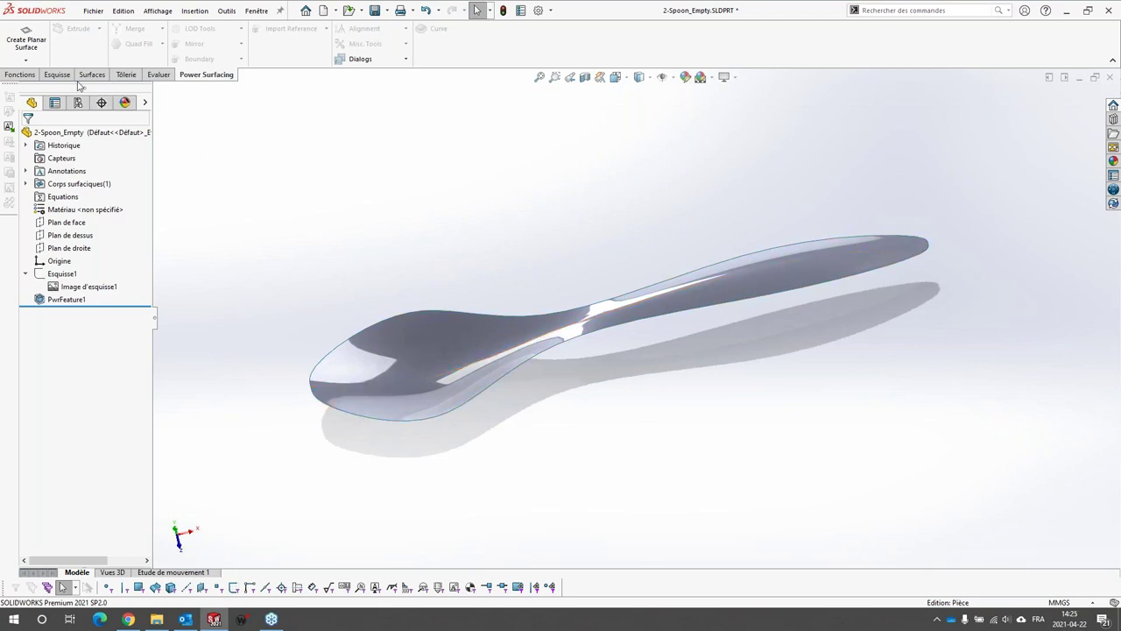
{"action": "left_click", "coordinate": [87, 76]}
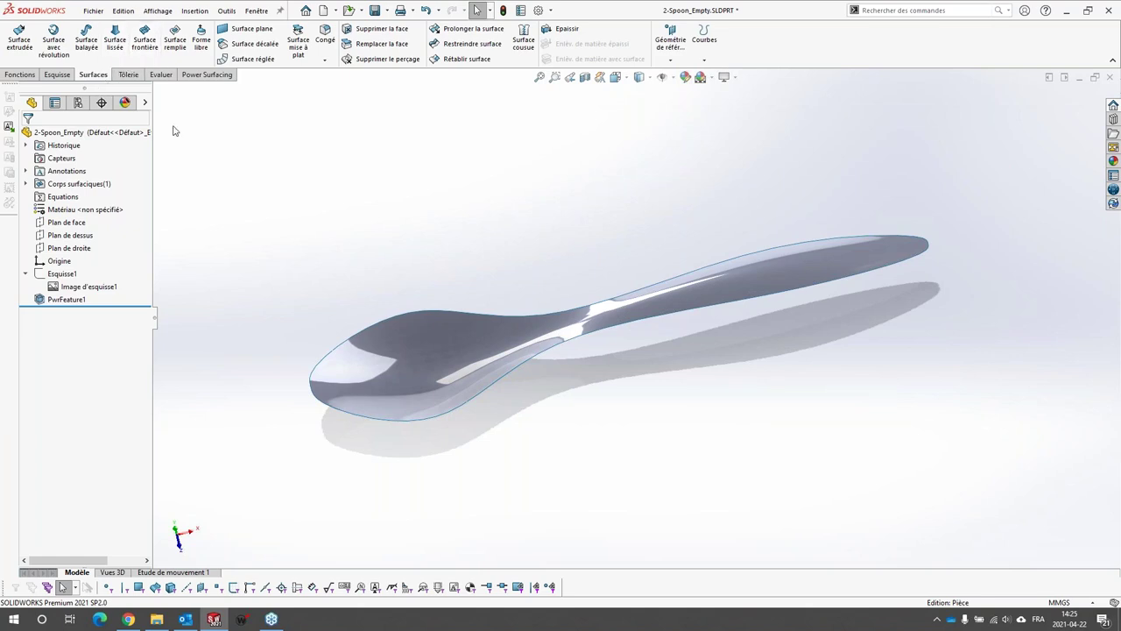
{"action": "middle_click_drag", "start_coordinate": [550, 334], "coordinate": [570, 240]}
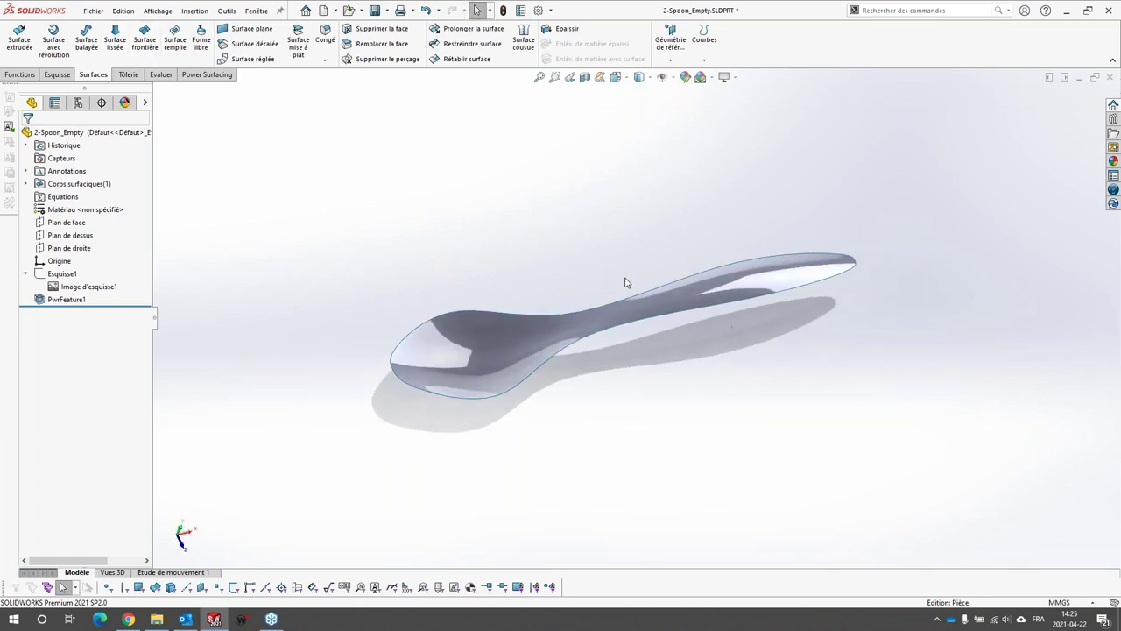
{"action": "middle_click_drag", "start_coordinate": [683, 265], "coordinate": [706, 326]}
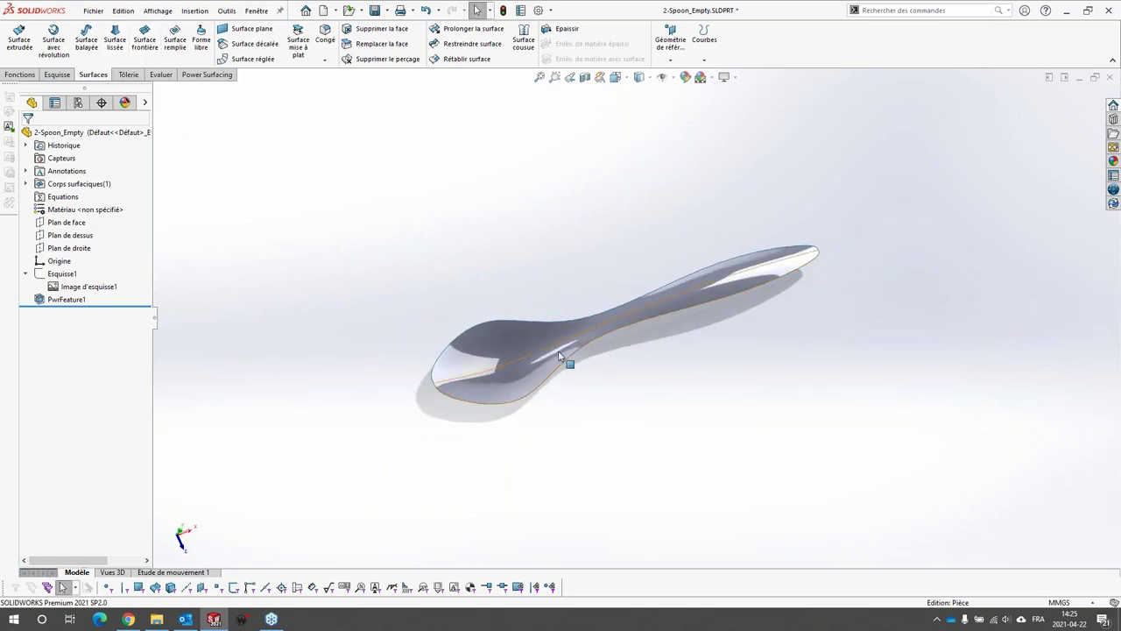
{"action": "middle_click_drag", "start_coordinate": [559, 356], "coordinate": [814, 270]}
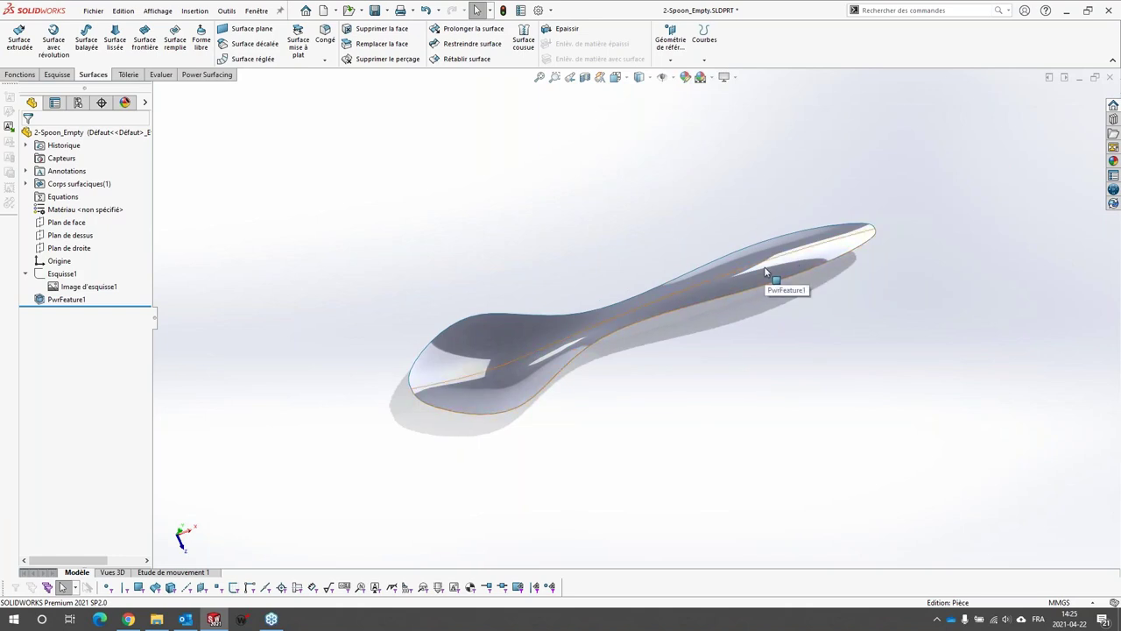
{"action": "scroll", "coordinate": [689, 300], "scroll_direction": "down", "scroll_amount": 2}
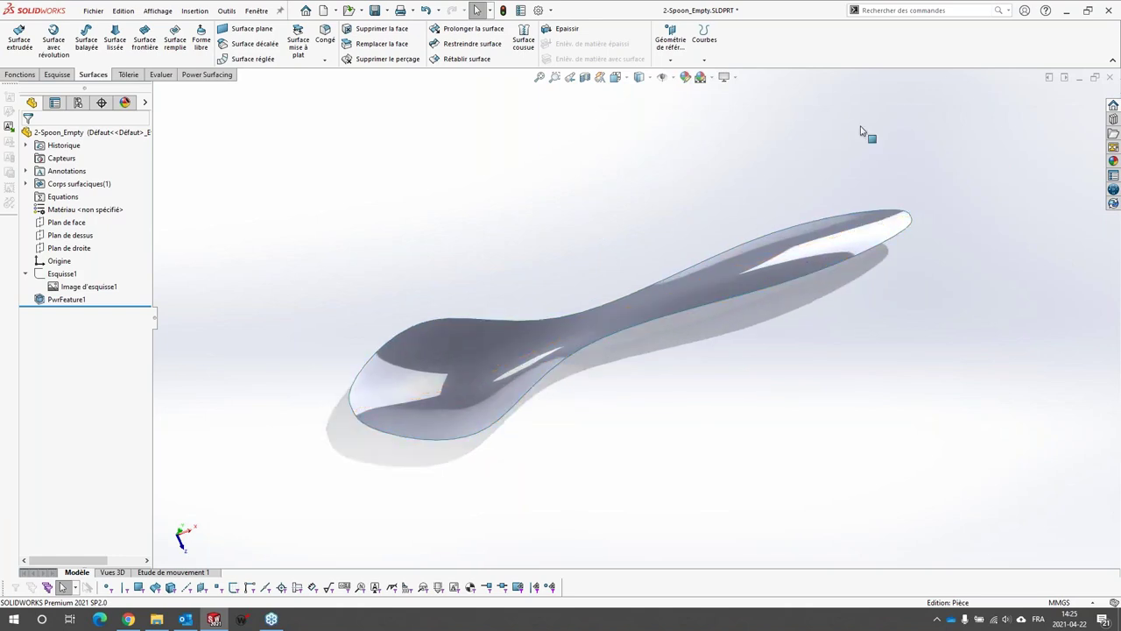
Close the spoon part without saving and open 3-Spoon_Finished.SLDPRT from the Fichiers PWRS folder.
{"action": "left_click", "coordinate": [1108, 79]}
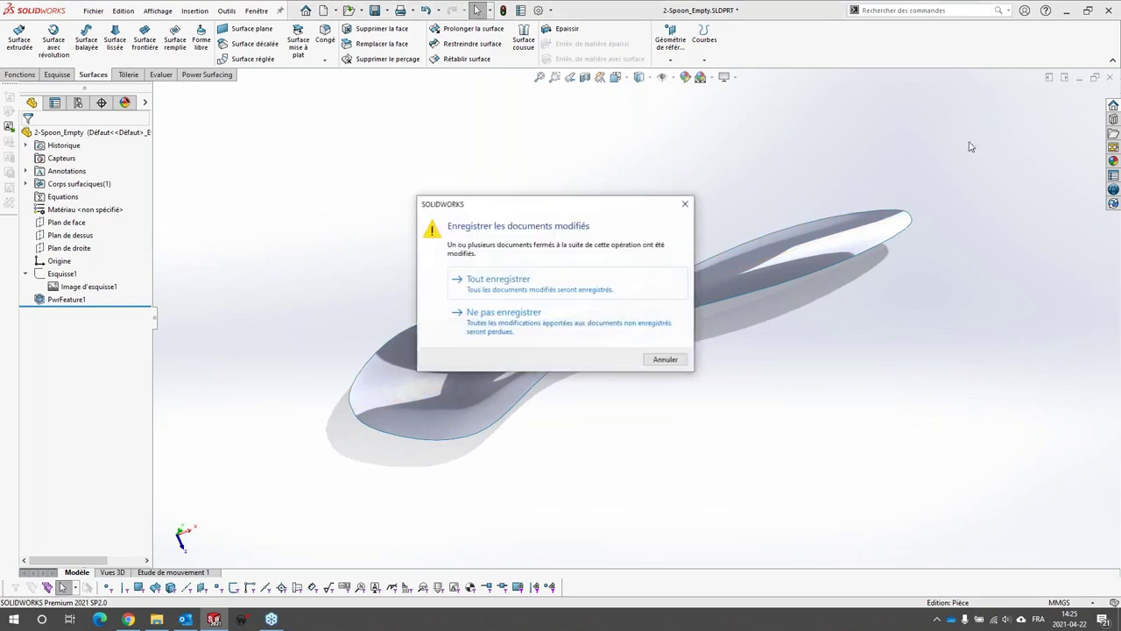
{"action": "left_click", "coordinate": [478, 314]}
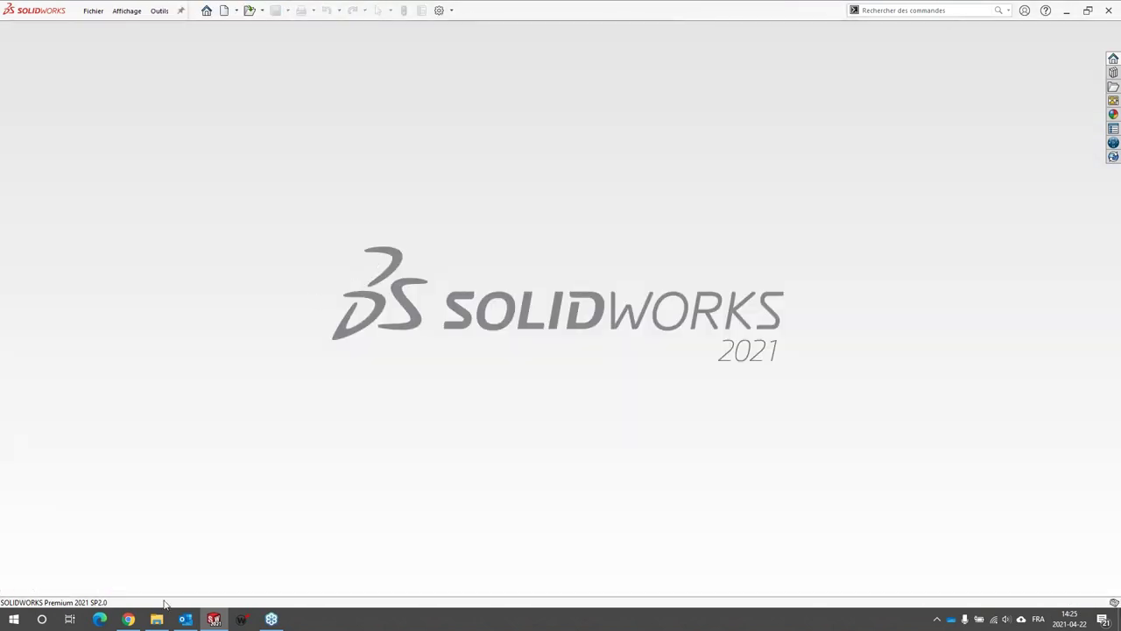
{"action": "left_click", "coordinate": [156, 620]}
{"action": "left_click", "coordinate": [366, 239]}
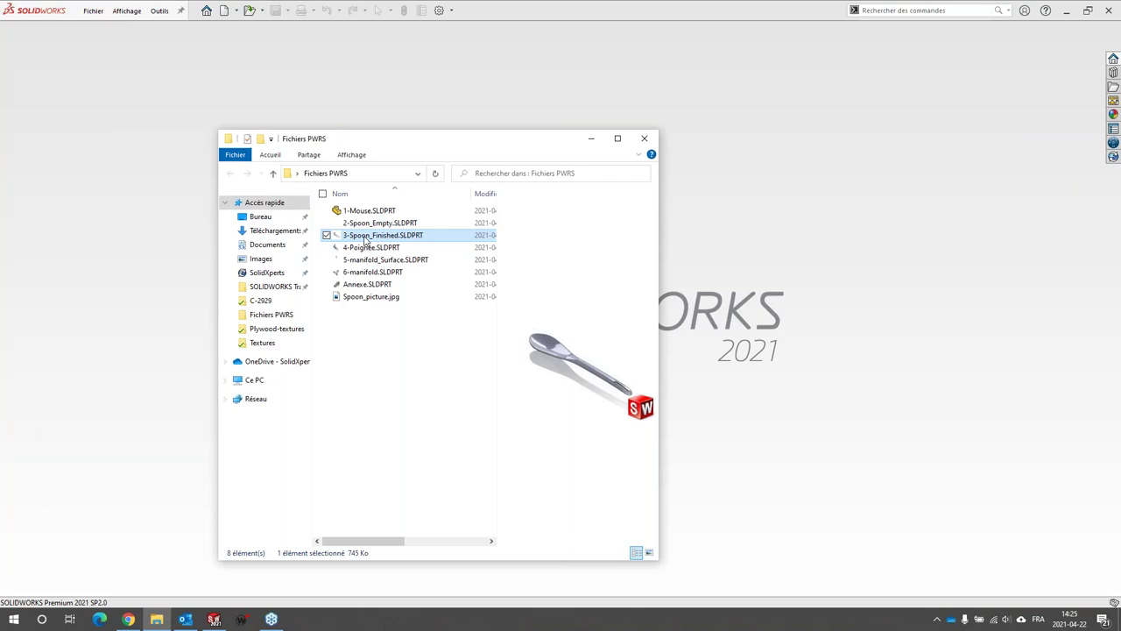
{"action": "double_click", "coordinate": [358, 239]}
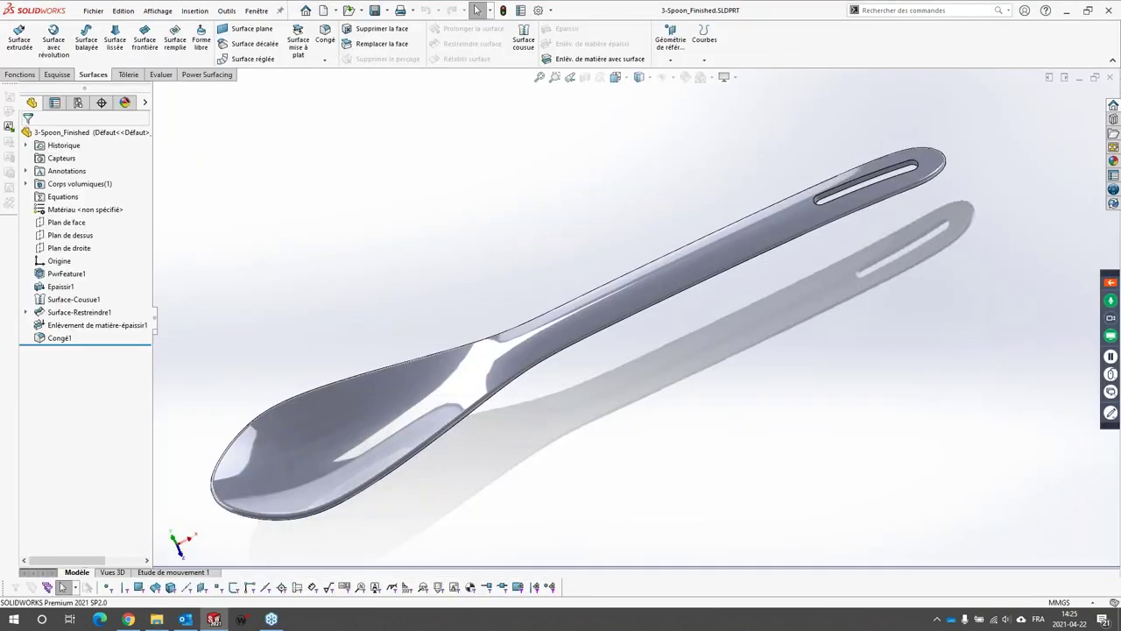
Roll the finished spoon's history back to PwrFeature1, and forward past Epaissir1 to inspect the thickened body.
{"action": "middle_click_drag", "start_coordinate": [508, 455], "coordinate": [531, 237]}
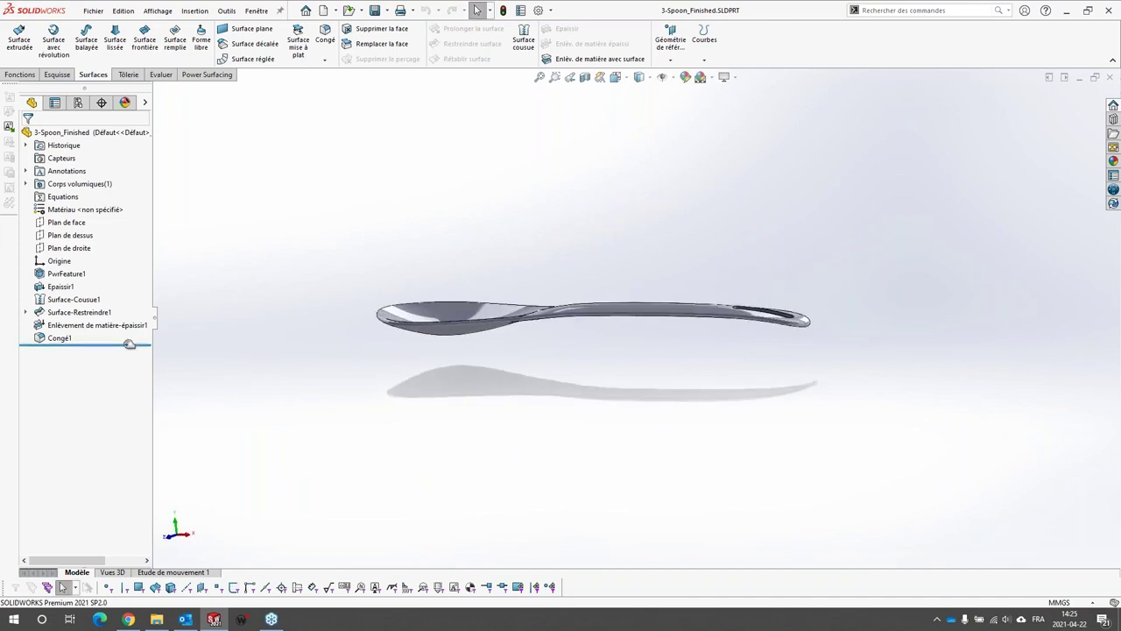
{"action": "left_click_drag", "start_coordinate": [129, 343], "coordinate": [129, 281]}
{"action": "middle_click_drag", "start_coordinate": [636, 231], "coordinate": [298, 321]}
{"action": "left_click_drag", "start_coordinate": [135, 278], "coordinate": [112, 295]}
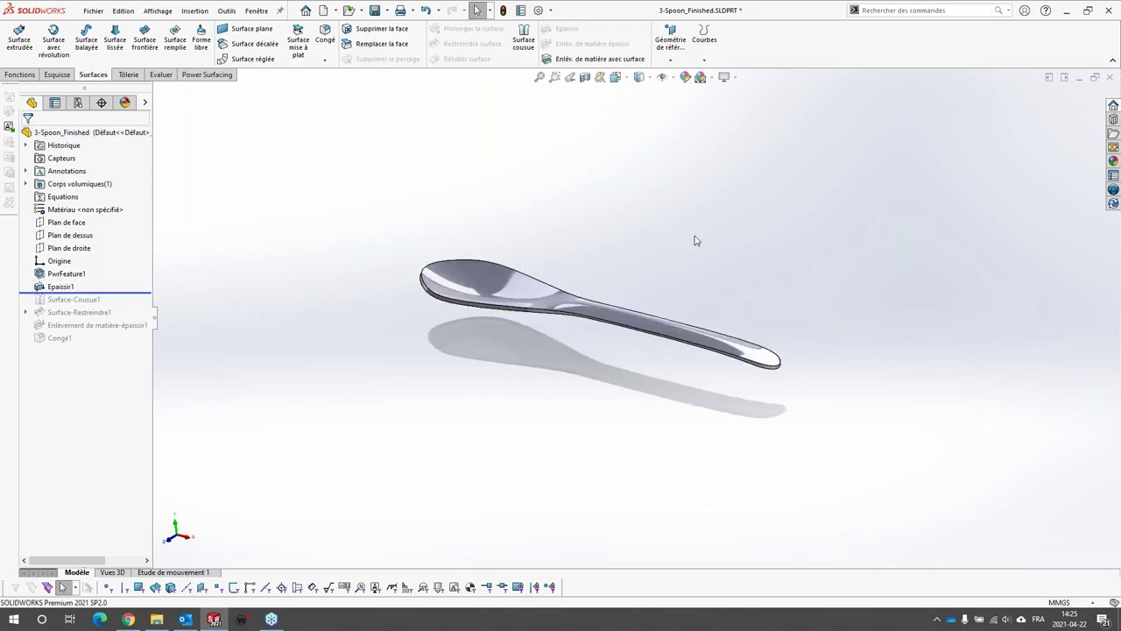
{"action": "scroll", "coordinate": [754, 277], "scroll_direction": "down", "scroll_amount": 1}
{"action": "scroll", "coordinate": [900, 322], "scroll_direction": "down", "scroll_amount": 2}
{"action": "middle_click_drag", "start_coordinate": [653, 317], "coordinate": [223, 323]}
Roll the history forward past Surface-Cousue1 and highlight the knitted surface on the spoon to inspect it.
{"action": "left_click_drag", "start_coordinate": [116, 292], "coordinate": [114, 305]}
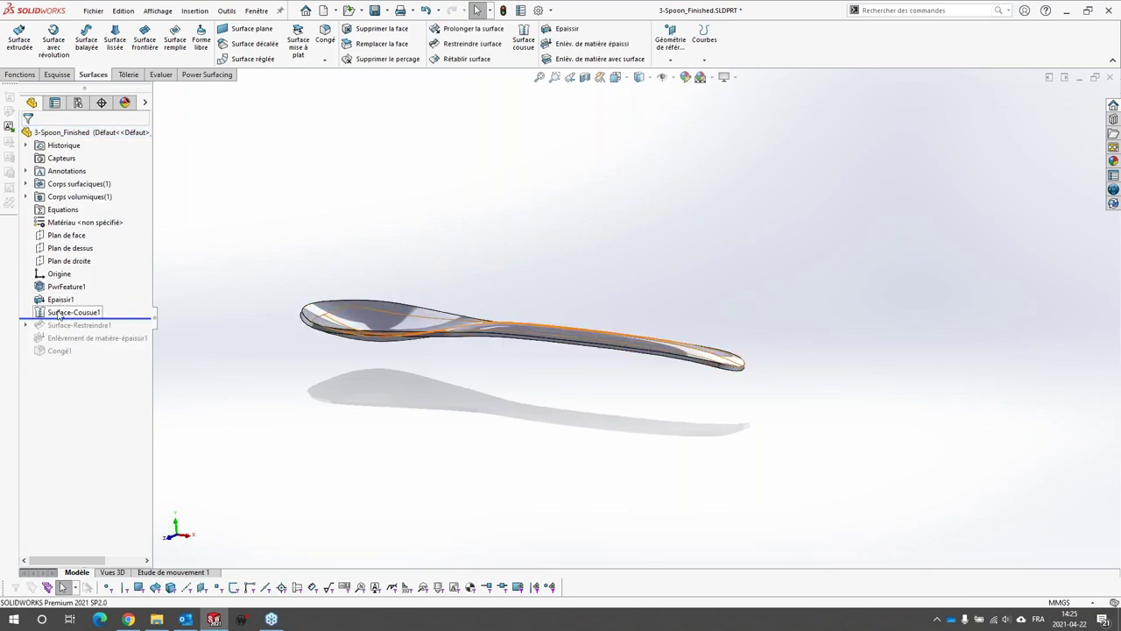
{"action": "left_click", "coordinate": [63, 313]}
{"action": "middle_click_drag", "start_coordinate": [798, 290], "coordinate": [514, 358]}
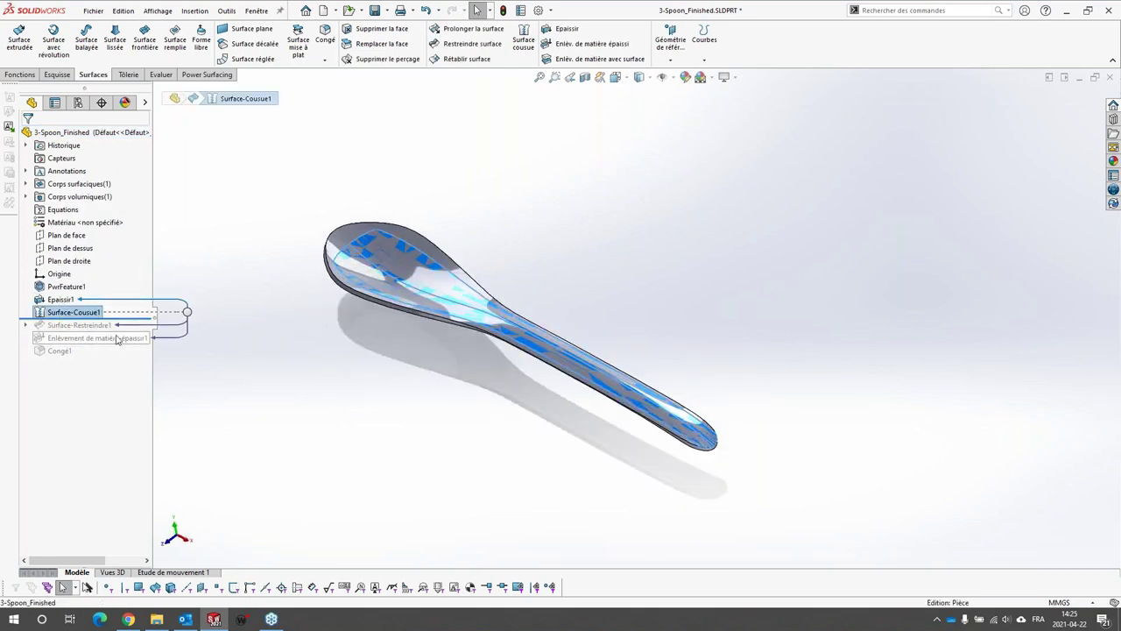
{"action": "key", "text": "Escape"}
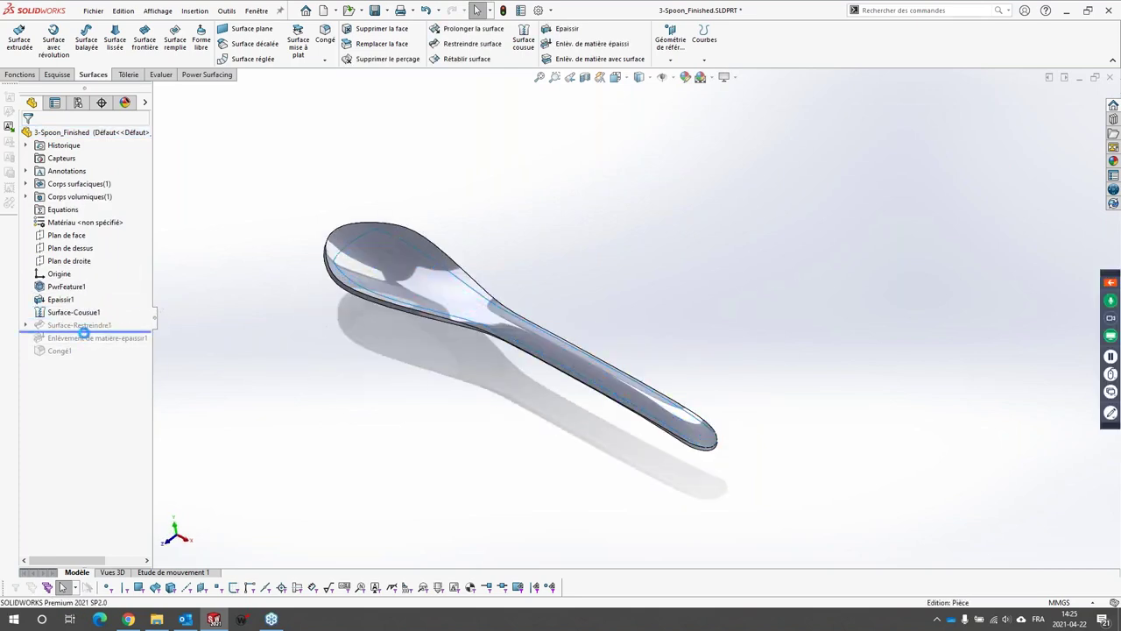
Highlight Esquisse1 under Surface-Restreindre1 and inspect the slot outline near the end of the spoon's handle.
{"action": "left_click", "coordinate": [25, 325]}
{"action": "left_click", "coordinate": [75, 337]}
{"action": "scroll", "coordinate": [720, 435], "scroll_direction": "down", "scroll_amount": 3}
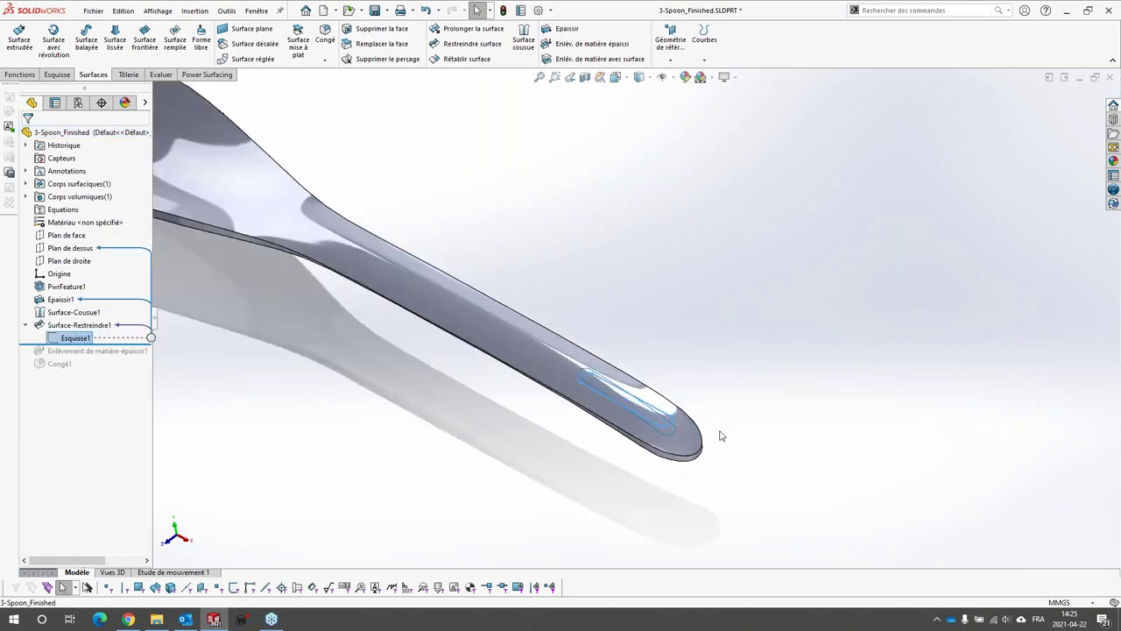
{"action": "scroll", "coordinate": [721, 436], "scroll_direction": "down", "scroll_amount": 2}
{"action": "key", "text": "Escape"}
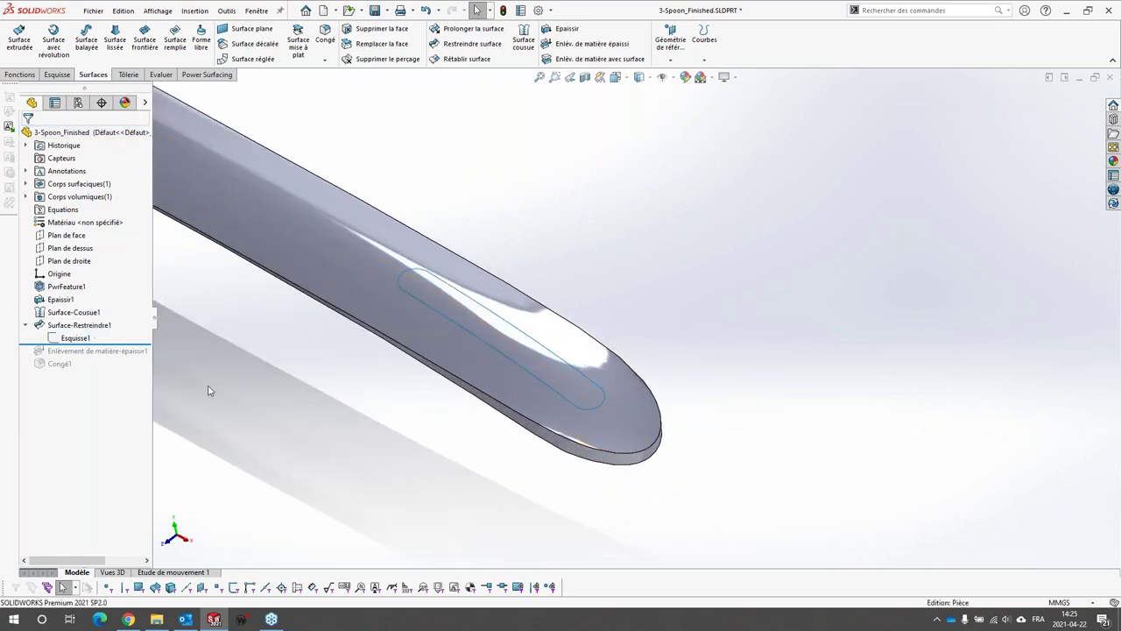
Roll the spoon's history forward past Enlèvement de matière-épaissi1 and Congé1, and inspect the slotted, filleted spoon.
{"action": "left_click_drag", "start_coordinate": [129, 350], "coordinate": [129, 355]}
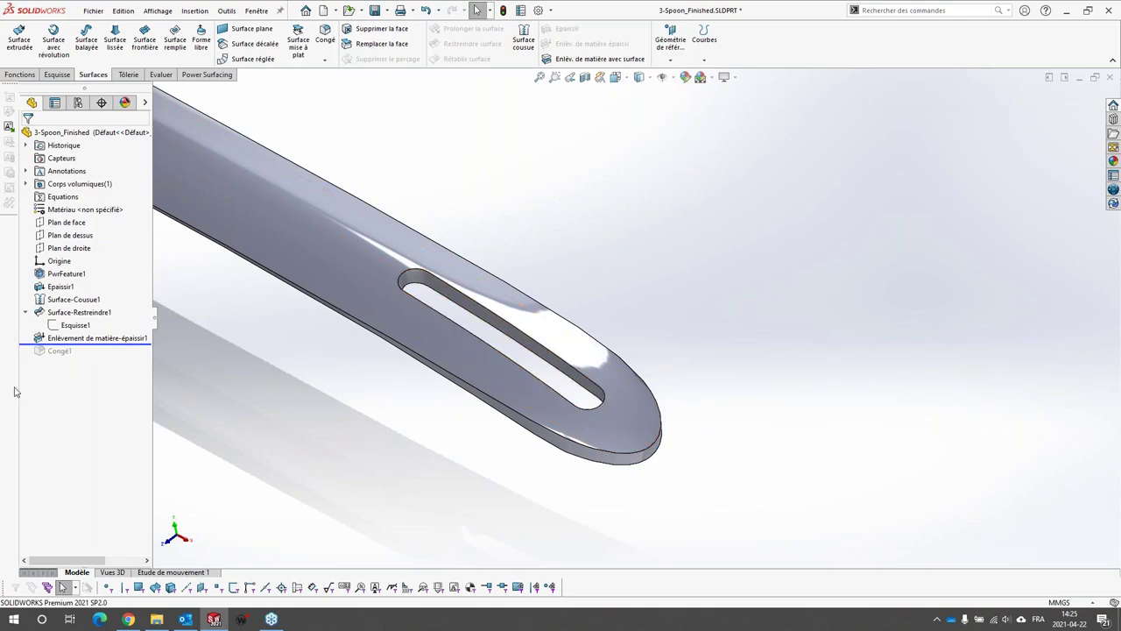
{"action": "left_click_drag", "start_coordinate": [99, 344], "coordinate": [99, 357]}
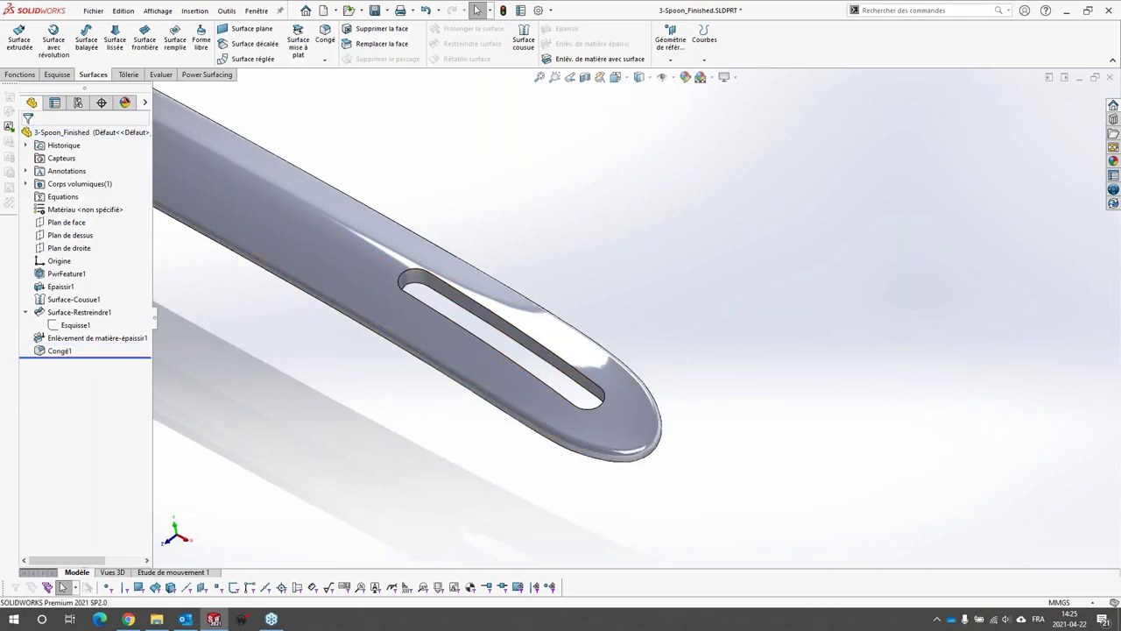
{"action": "scroll", "coordinate": [454, 287], "scroll_direction": "up", "scroll_amount": 5}
{"action": "middle_click_drag", "start_coordinate": [454, 289], "coordinate": [601, 351]}
{"action": "scroll", "coordinate": [563, 283], "scroll_direction": "down", "scroll_amount": 5}
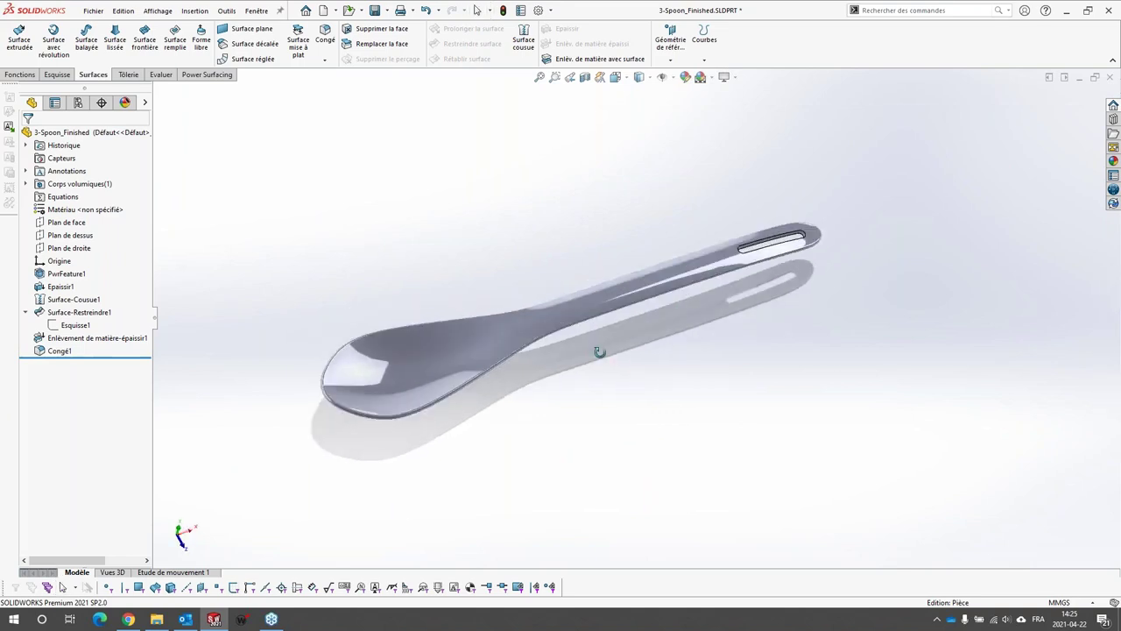
{"action": "scroll", "coordinate": [601, 350], "scroll_direction": "down", "scroll_amount": 1}
{"action": "scroll", "coordinate": [748, 395], "scroll_direction": "up", "scroll_amount": 3}
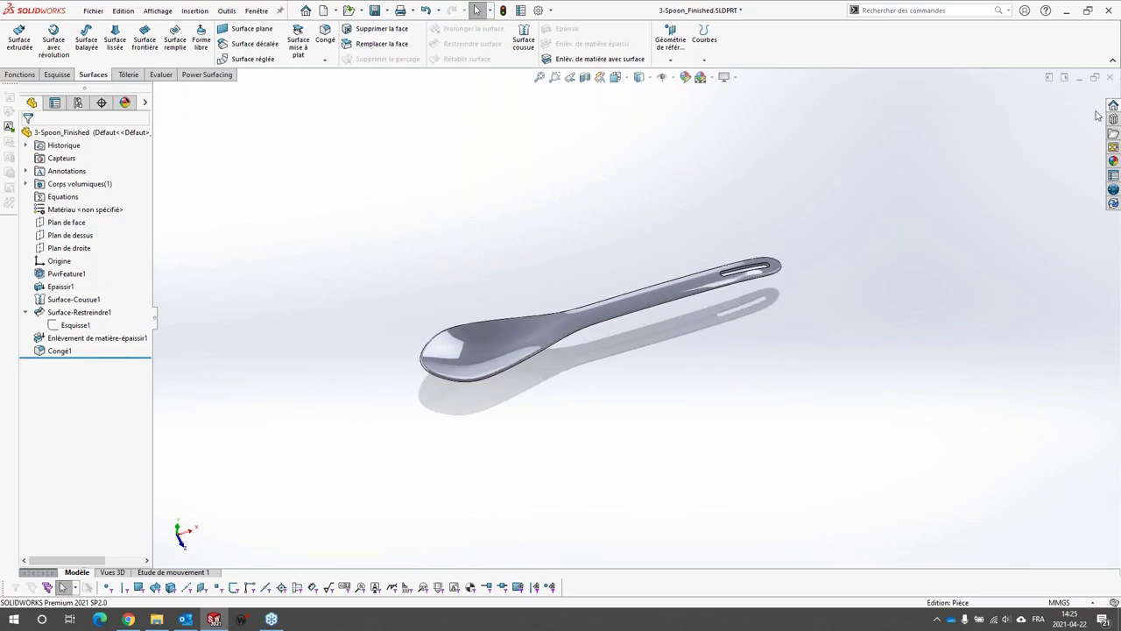
Close the finished spoon part without saving and open 4-Poignée.SLDPRT from the Fichiers PWRS folder.
{"action": "left_click", "coordinate": [1110, 77]}
{"action": "left_click", "coordinate": [572, 317]}
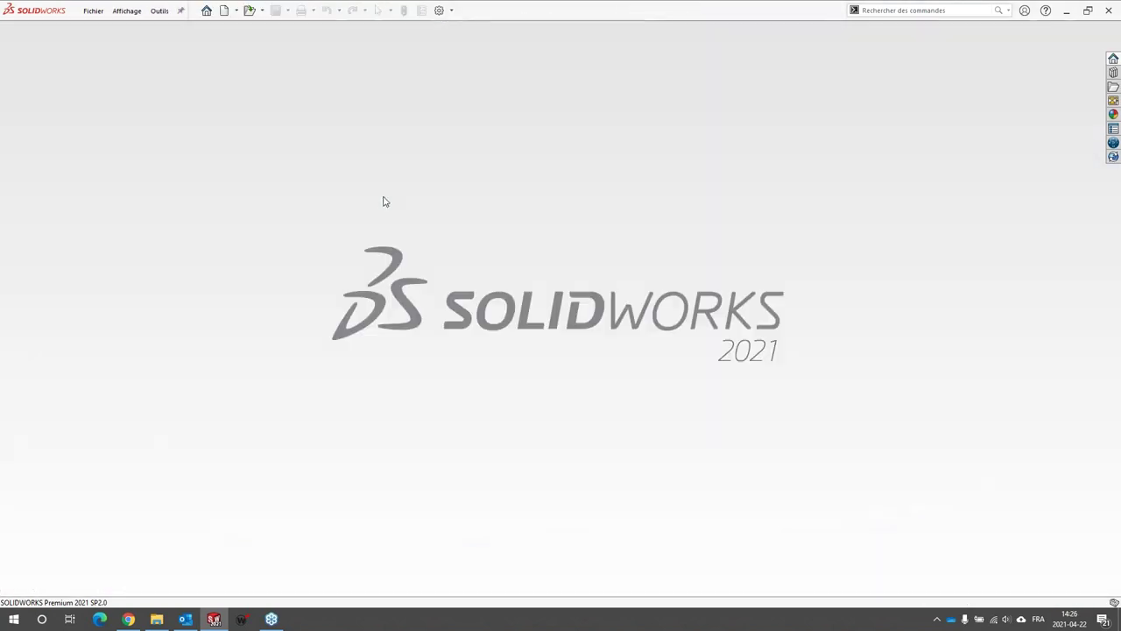
{"action": "left_click", "coordinate": [156, 620]}
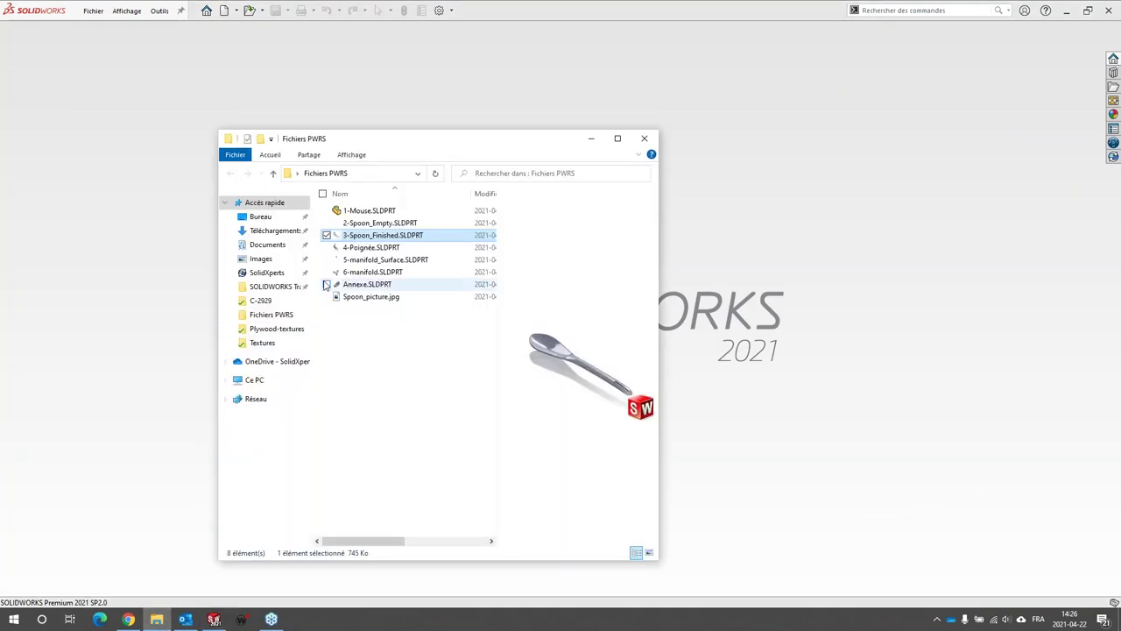
{"action": "left_click", "coordinate": [374, 248]}
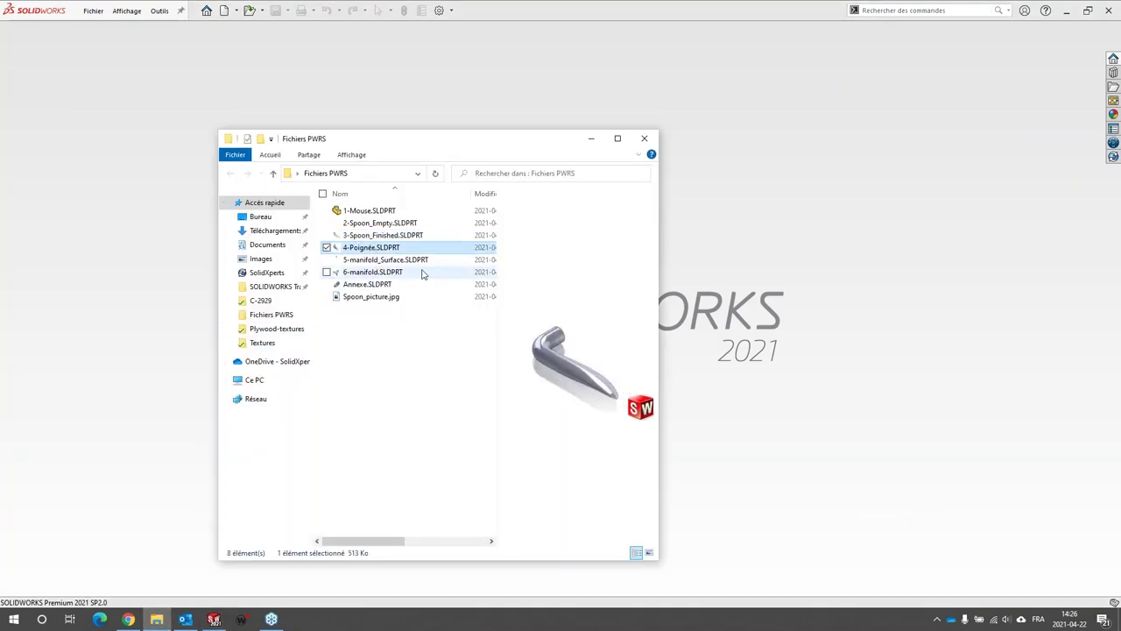
{"action": "double_click", "coordinate": [375, 249]}
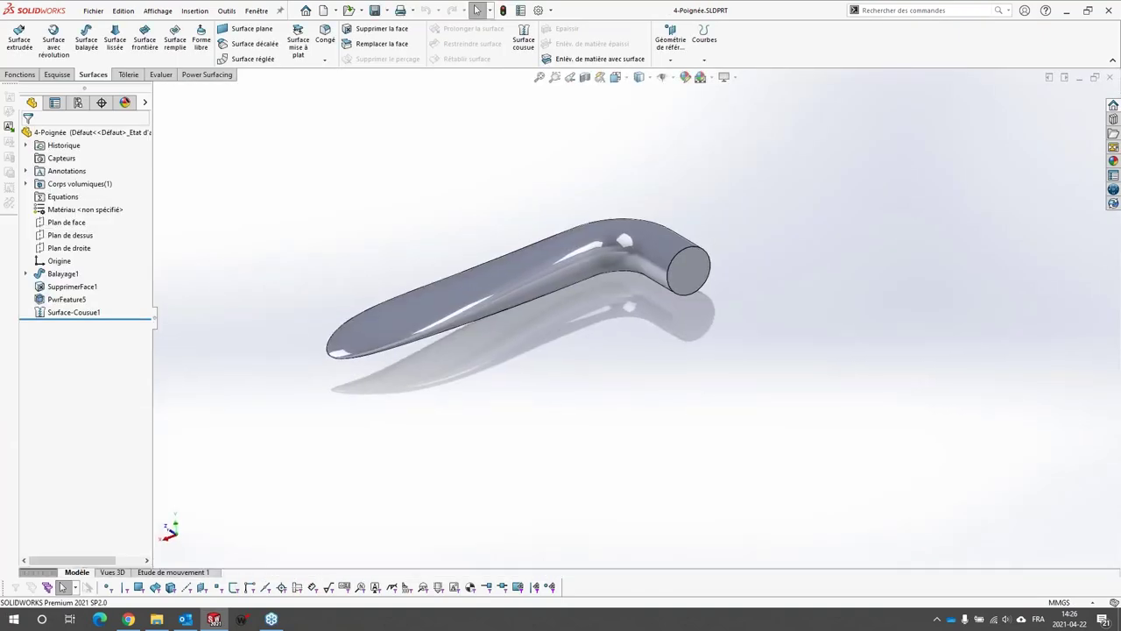
Roll the handle's history back to SupprimerFace1 and examine the open end of the swept elbow.
{"action": "middle_click_drag", "start_coordinate": [437, 307], "coordinate": [453, 262]}
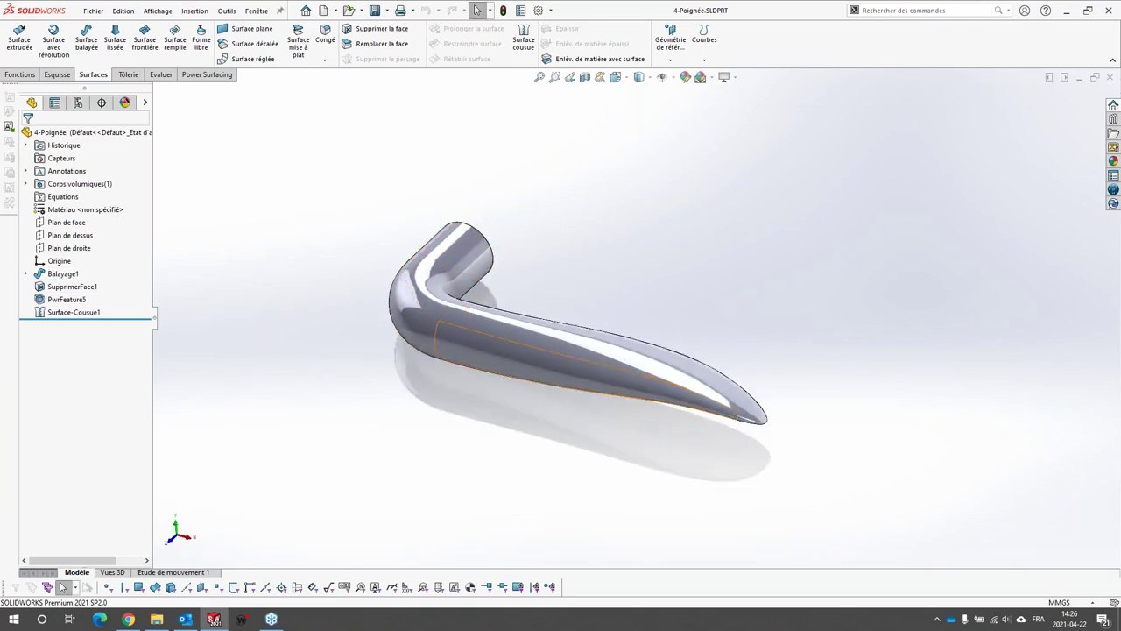
{"action": "scroll", "coordinate": [535, 368], "scroll_direction": "down", "scroll_amount": 3}
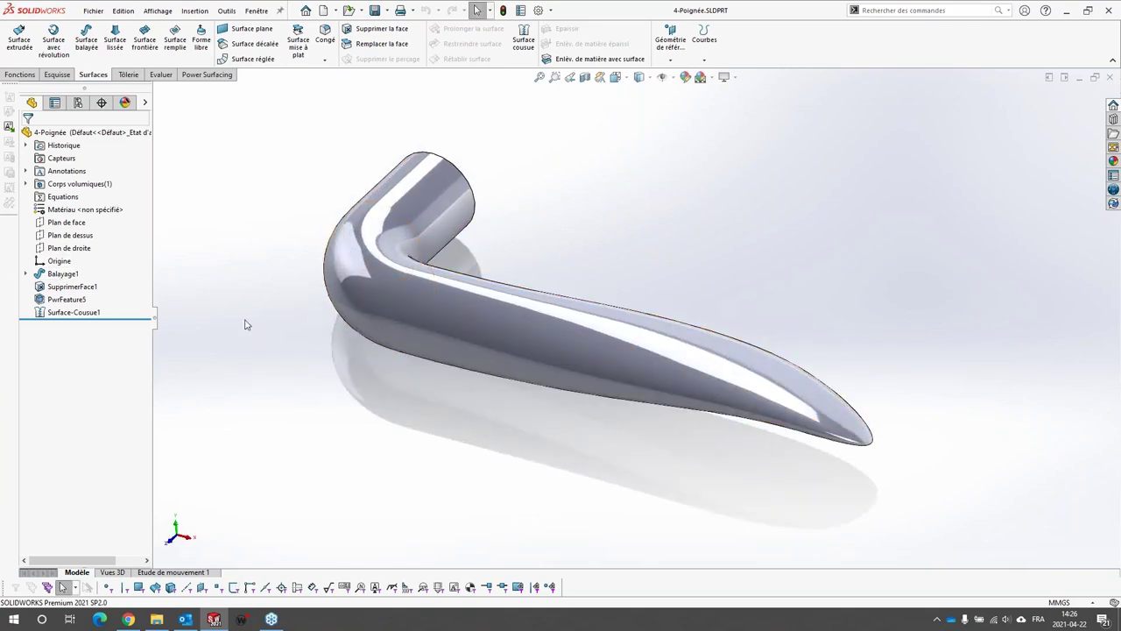
{"action": "left_click_drag", "start_coordinate": [142, 319], "coordinate": [137, 293]}
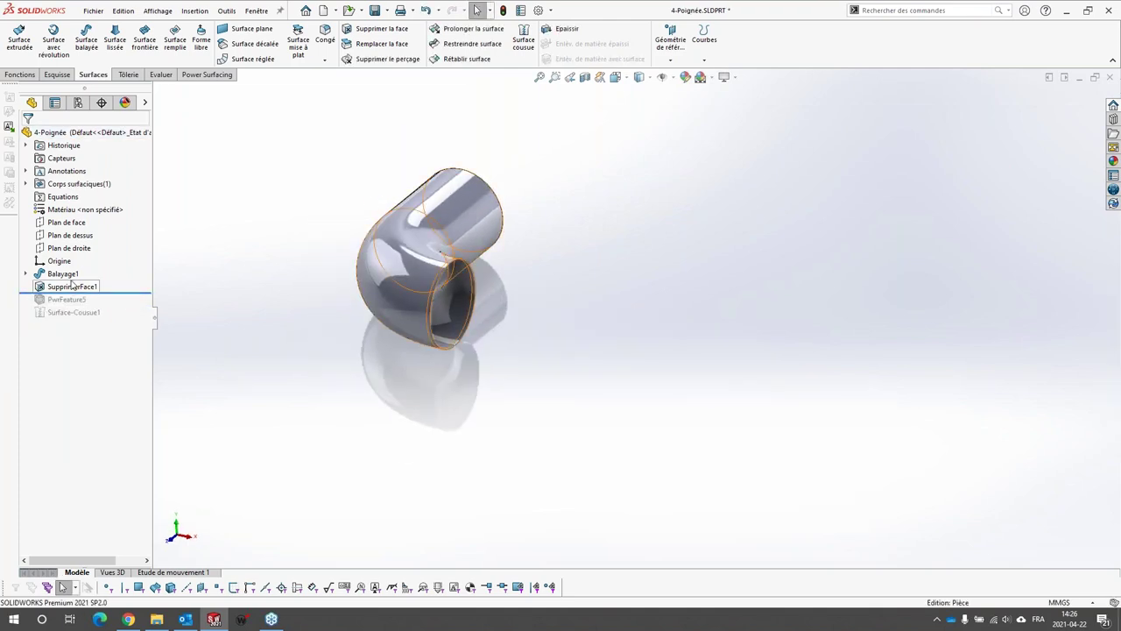
{"action": "left_click", "coordinate": [63, 275]}
{"action": "left_click", "coordinate": [38, 289]}
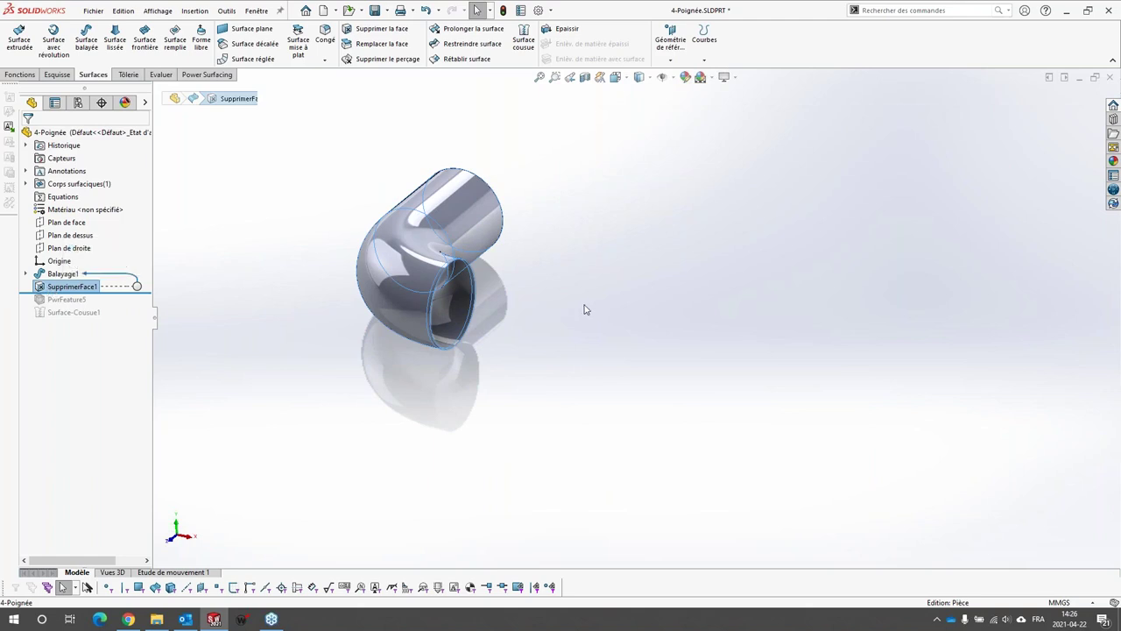
{"action": "middle_click_drag", "start_coordinate": [584, 310], "coordinate": [504, 377]}
{"action": "left_click", "coordinate": [566, 446]}
{"action": "scroll", "coordinate": [484, 277], "scroll_direction": "down", "scroll_amount": 2}
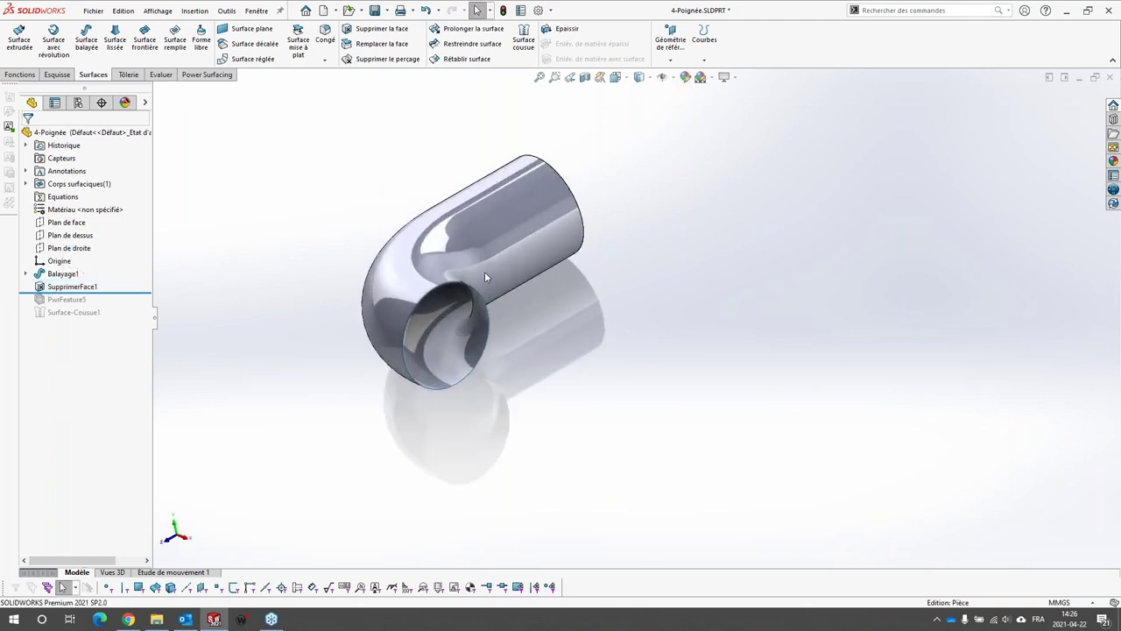
{"action": "middle_click_drag", "start_coordinate": [484, 277], "coordinate": [551, 286]}
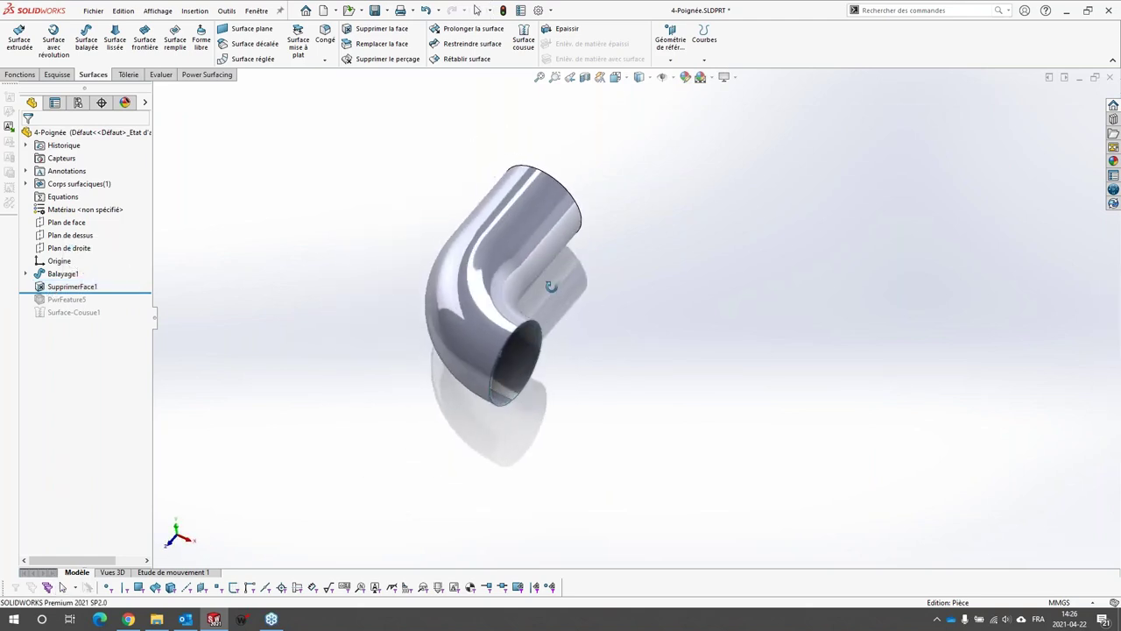
Display Esquisse1, the path sketch of Balayage1, and highlight the SupprimerFace1 feature on the elbow.
{"action": "left_click", "coordinate": [26, 274]}
{"action": "left_click", "coordinate": [75, 287]}
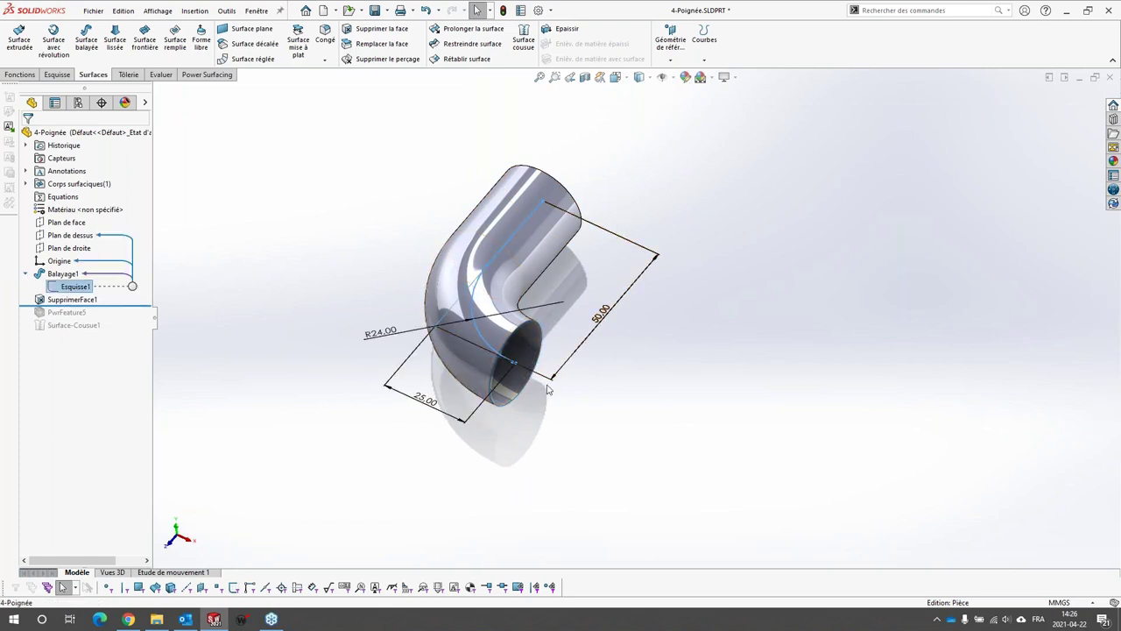
{"action": "left_click", "coordinate": [287, 245]}
{"action": "left_click", "coordinate": [58, 300]}
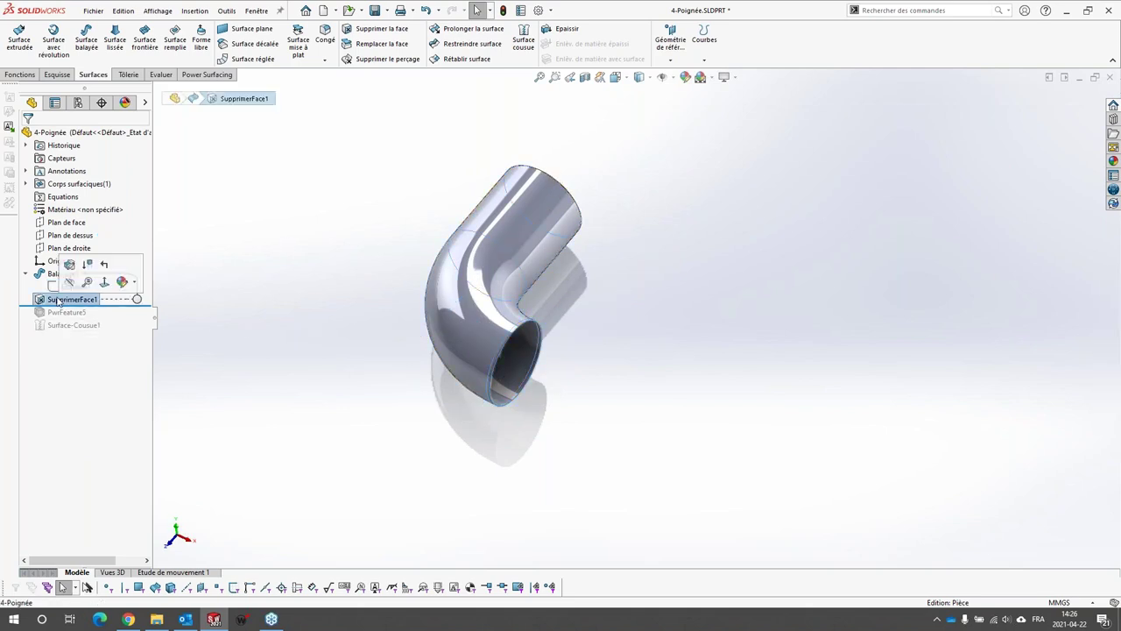
{"action": "left_click", "coordinate": [52, 275]}
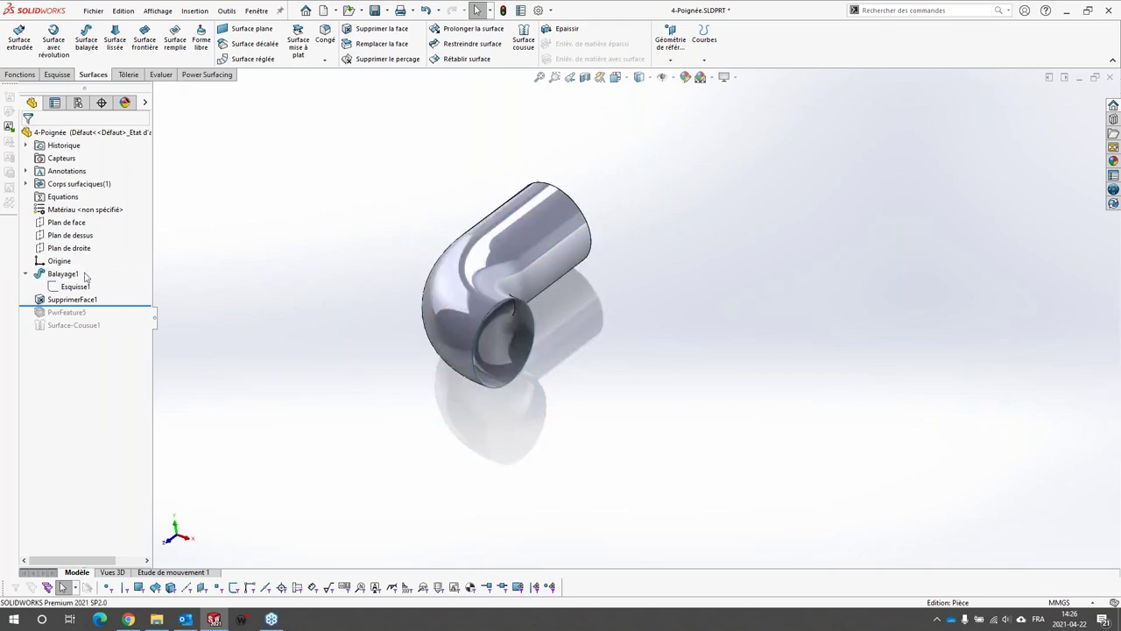
Show the dimensions of Balayage1 and examine the highlighted sweep from several angles.
{"action": "double_click", "coordinate": [48, 277]}
{"action": "middle_click_drag", "start_coordinate": [591, 307], "coordinate": [481, 295]}
{"action": "scroll", "coordinate": [480, 295], "scroll_direction": "down", "scroll_amount": 2}
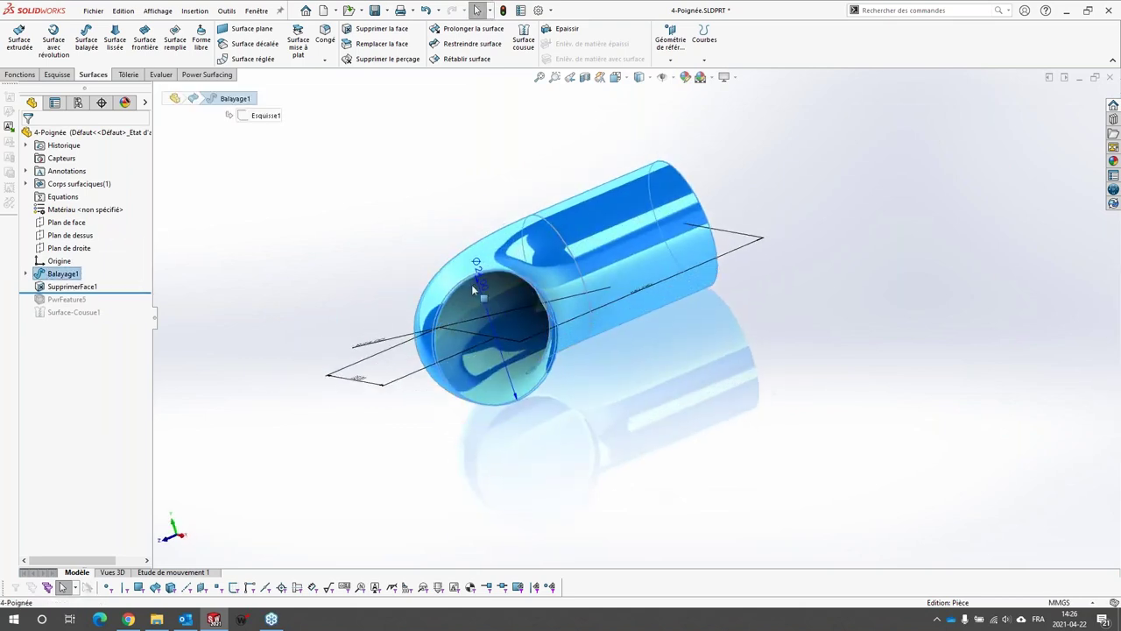
{"action": "left_click", "coordinate": [407, 238]}
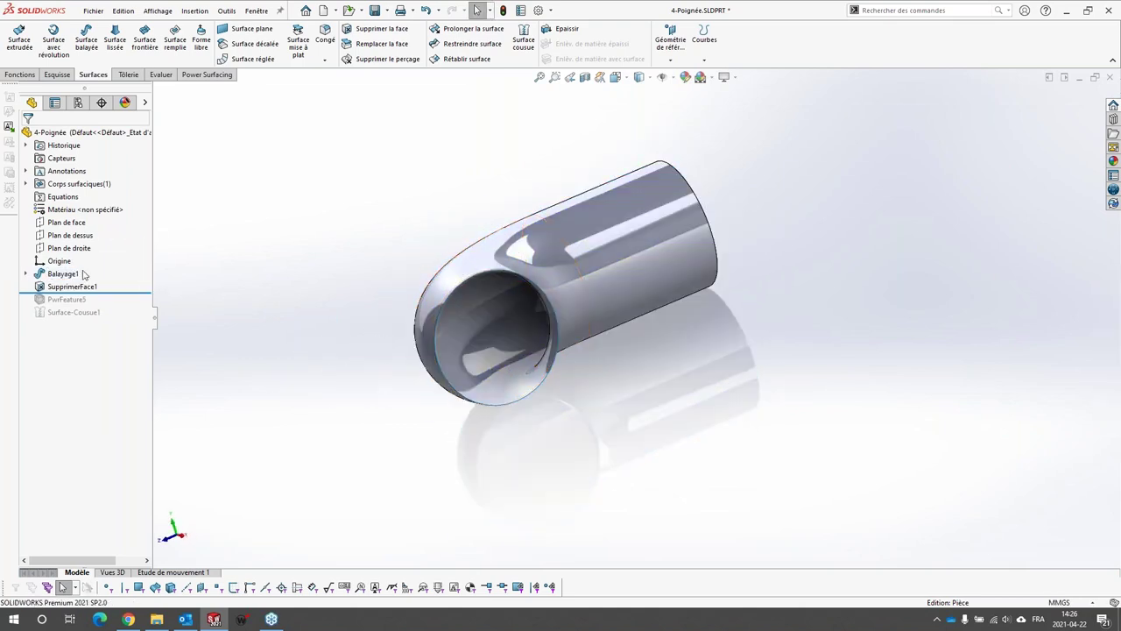
{"action": "left_click", "coordinate": [65, 274]}
{"action": "middle_click_drag", "start_coordinate": [262, 302], "coordinate": [393, 370]}
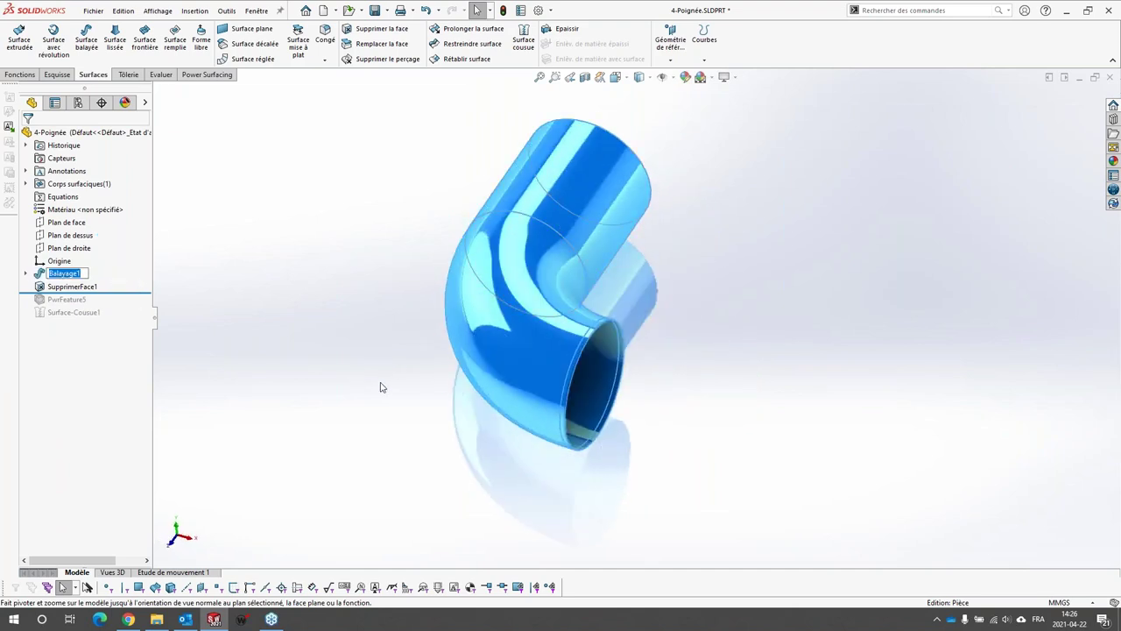
{"action": "left_click", "coordinate": [381, 387]}
{"action": "scroll", "coordinate": [733, 403], "scroll_direction": "up", "scroll_amount": 6}
{"action": "scroll", "coordinate": [950, 390], "scroll_direction": "down", "scroll_amount": 3}
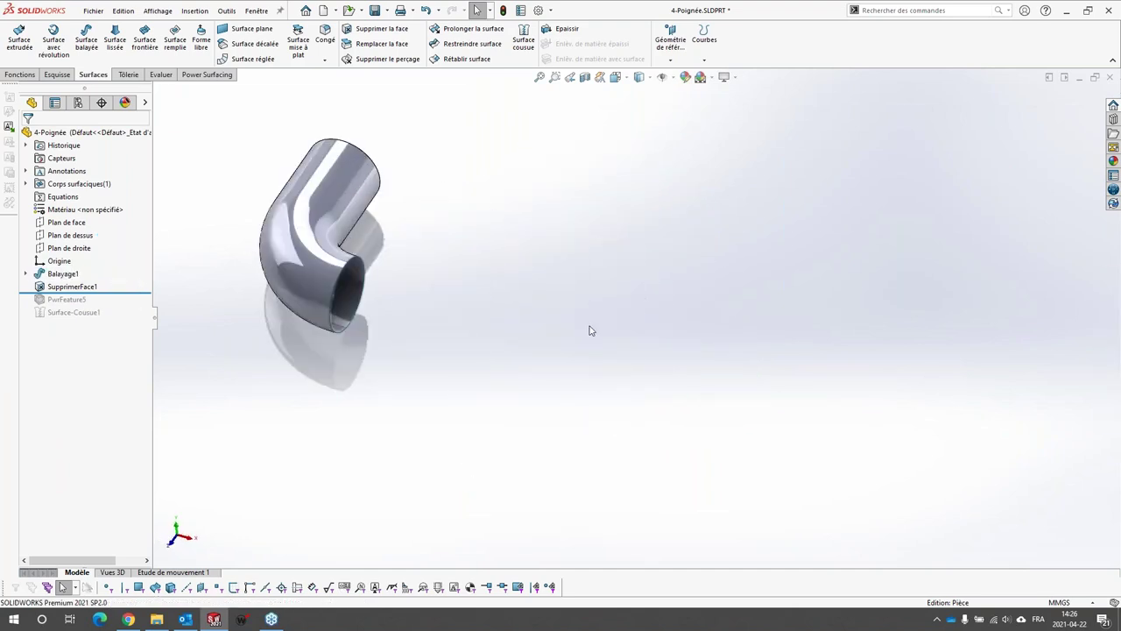
Roll the handle's history forward past PwrFeature5 and examine how the grip surface meets the swept elbow.
{"action": "mouse_move", "coordinate": [132, 291]}
{"action": "left_mouse_down"}
{"action": "mouse_move", "coordinate": [119, 322]}
{"action": "mouse_move", "coordinate": [117, 306]}
{"action": "left_mouse_up"}
{"action": "scroll", "coordinate": [499, 350], "scroll_direction": "up", "scroll_amount": 1}
{"action": "middle_click_drag", "start_coordinate": [499, 350], "coordinate": [699, 349]}
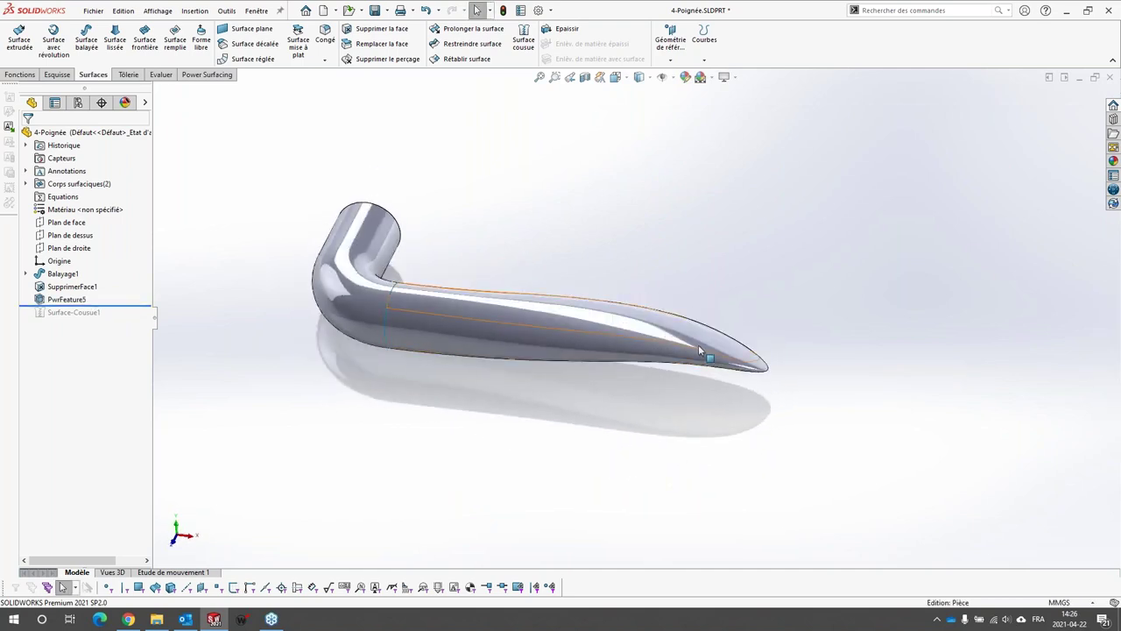
{"action": "scroll", "coordinate": [698, 344], "scroll_direction": "down", "scroll_amount": 2}
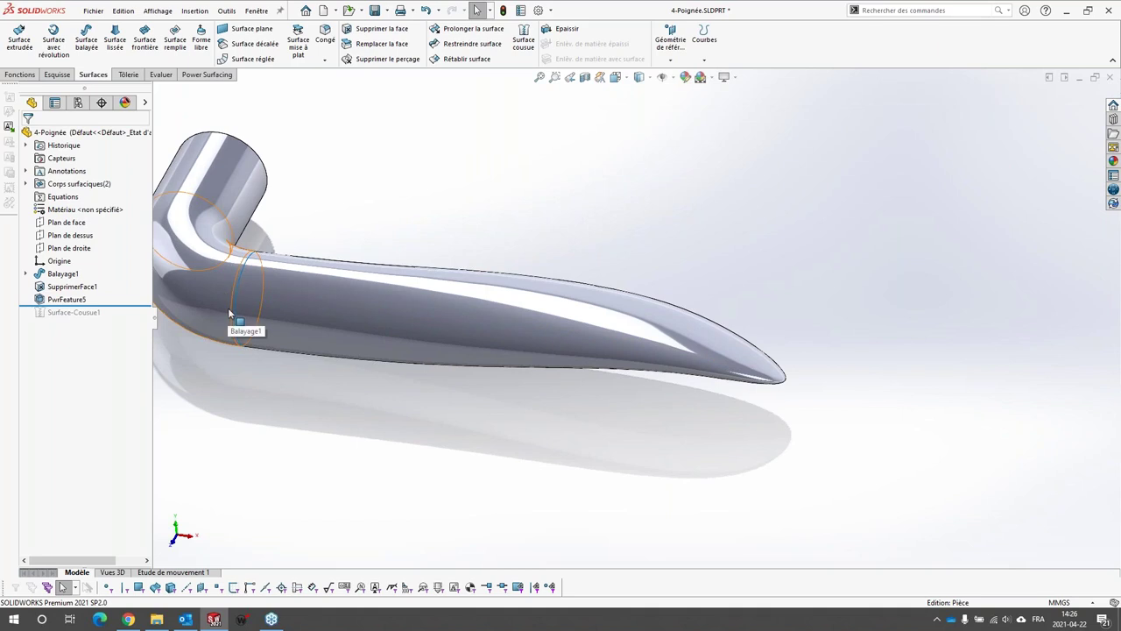
{"action": "scroll", "coordinate": [419, 261], "scroll_direction": "up", "scroll_amount": 3}
{"action": "middle_click_drag", "start_coordinate": [419, 261], "coordinate": [831, 360]}
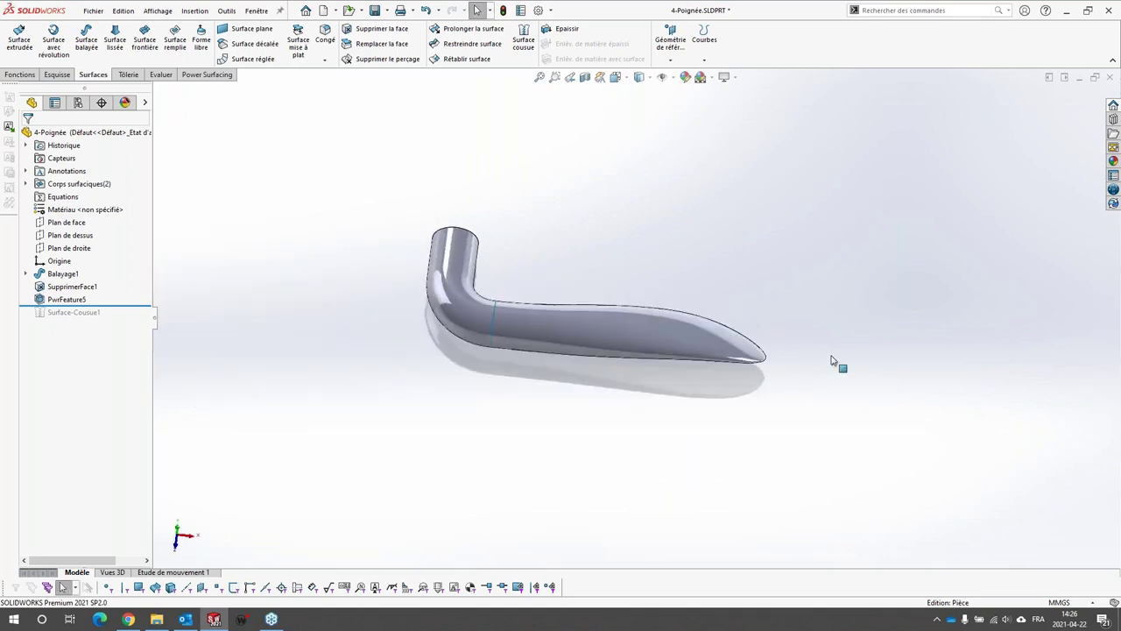
{"action": "mouse_move", "coordinate": [720, 384]}
{"action": "middle_mouse_down"}
{"action": "mouse_move", "coordinate": [703, 366]}
{"action": "mouse_move", "coordinate": [727, 379]}
{"action": "middle_mouse_up"}
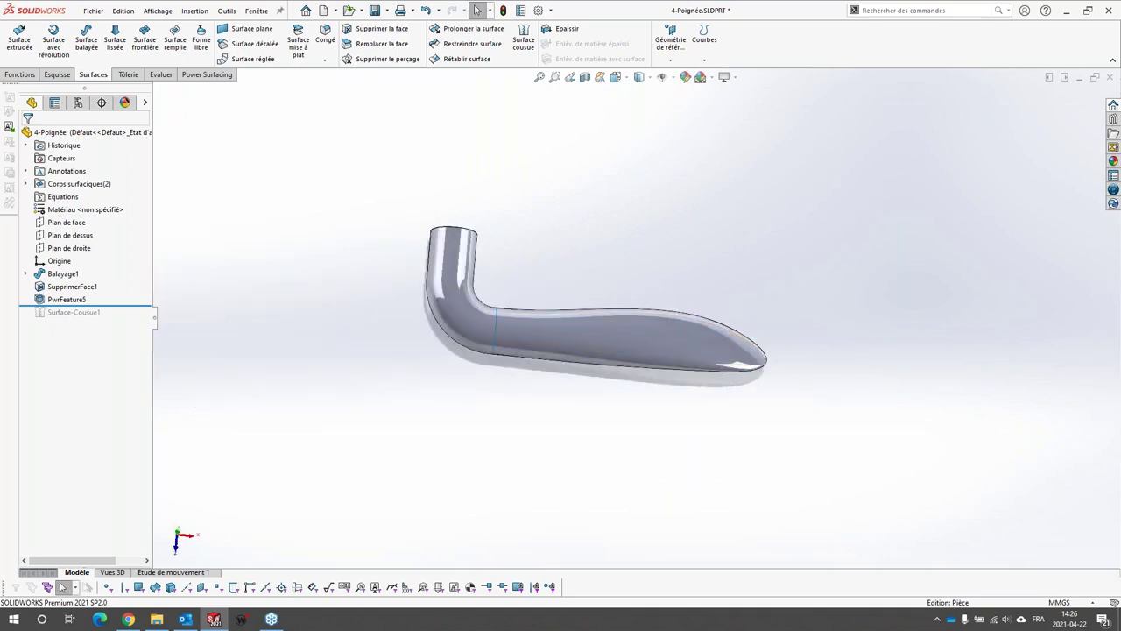
{"action": "scroll", "coordinate": [549, 328], "scroll_direction": "down", "scroll_amount": 3}
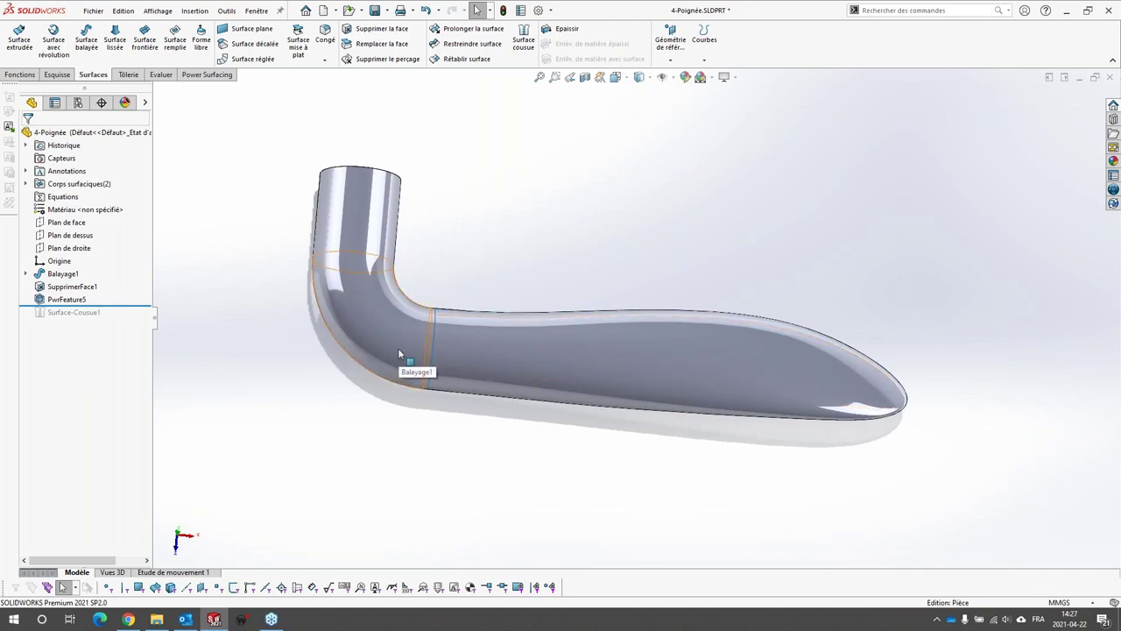
Open PwrFeature5 for editing and orient the handle to the front view.
{"action": "right_click", "coordinate": [54, 299]}
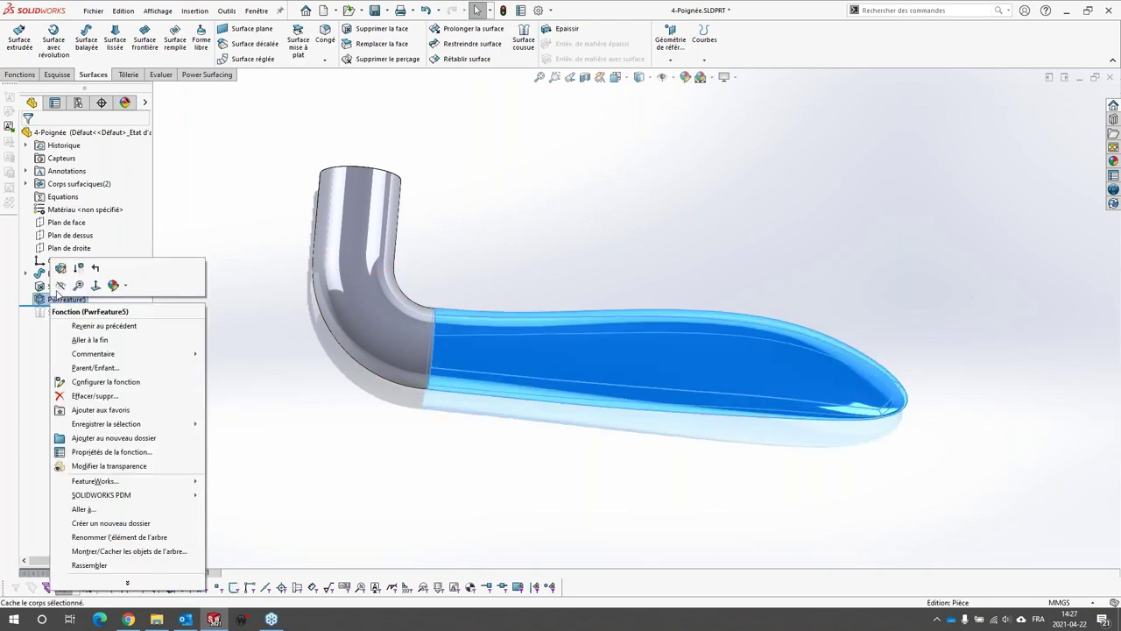
{"action": "key", "text": "Escape"}
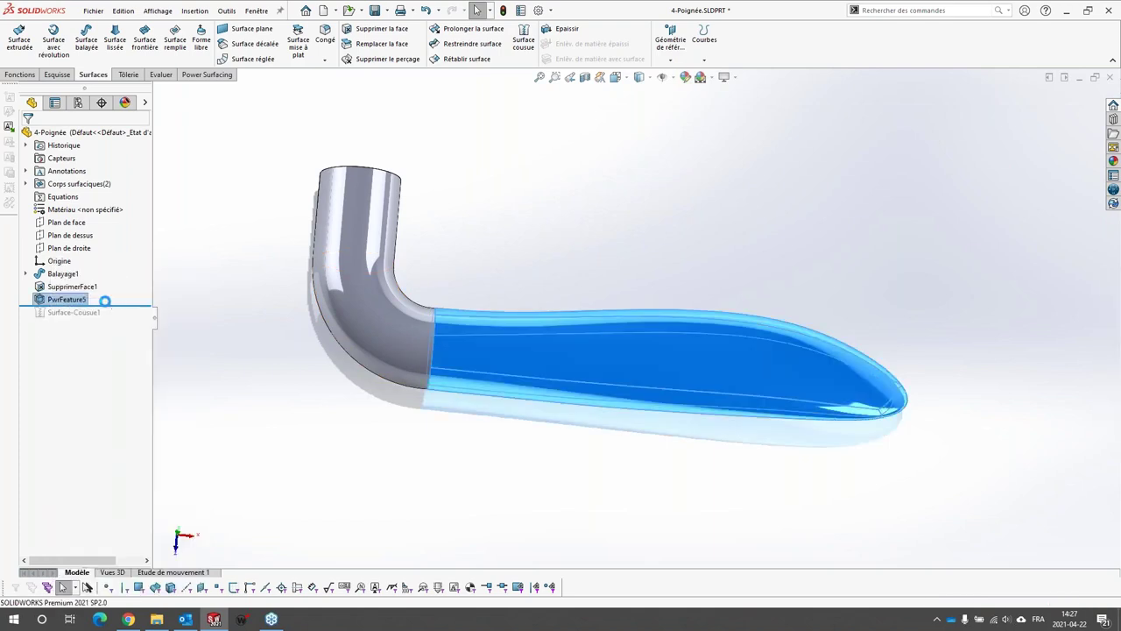
{"action": "left_click", "coordinate": [616, 77]}
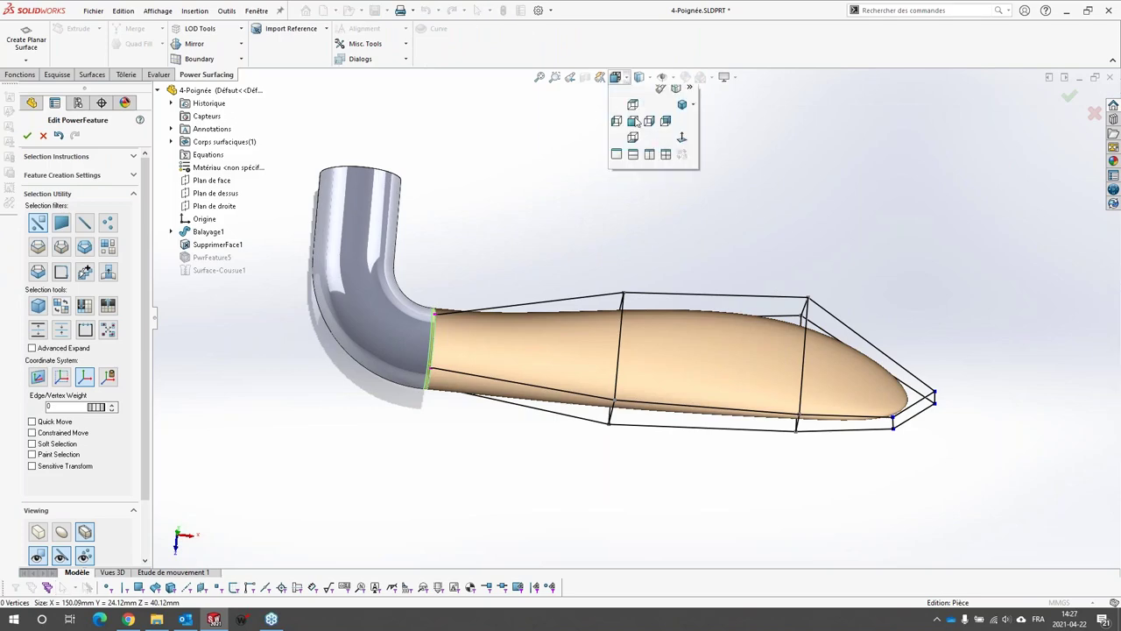
{"action": "left_click", "coordinate": [640, 138]}
{"action": "scroll", "coordinate": [652, 370], "scroll_direction": "down", "scroll_amount": 2}
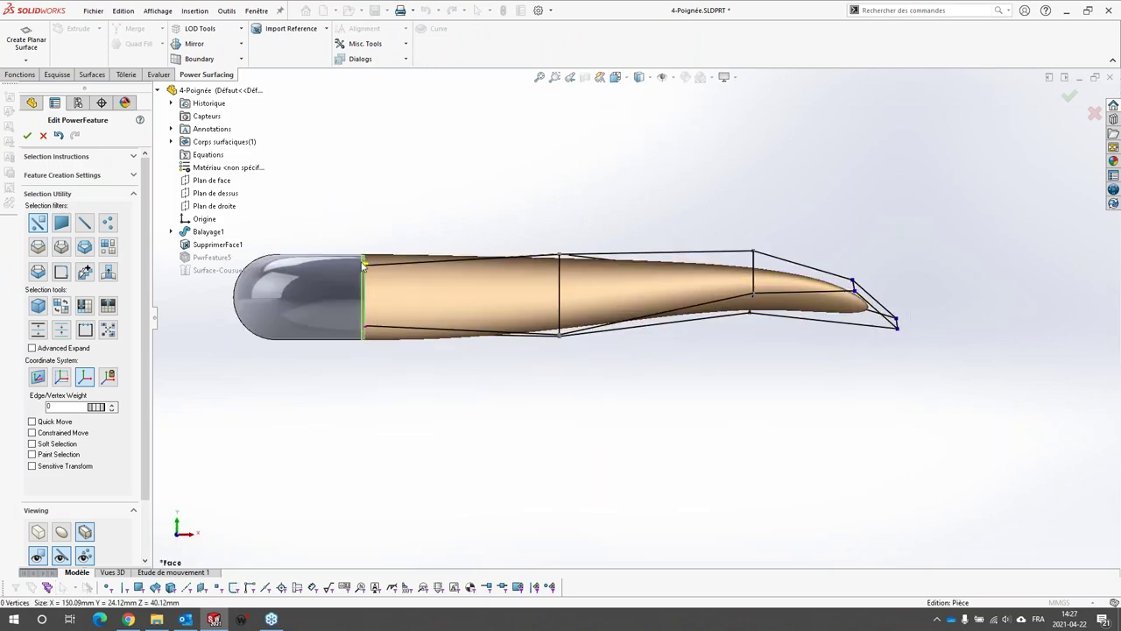
Inspect the junction between the subdivision grip and the elbow's open edge up close, including at an angle.
{"action": "scroll", "coordinate": [363, 266], "scroll_direction": "down", "scroll_amount": 5}
{"action": "scroll", "coordinate": [511, 303], "scroll_direction": "up", "scroll_amount": 4}
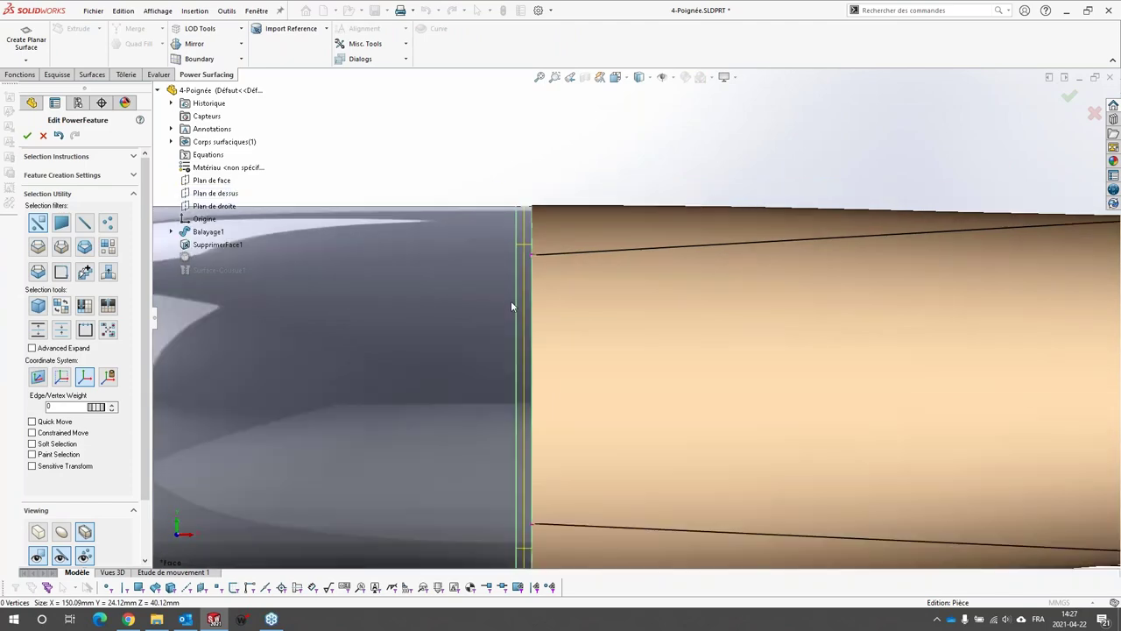
{"action": "middle_click_drag", "start_coordinate": [562, 341], "coordinate": [561, 398]}
{"action": "scroll", "coordinate": [560, 398], "scroll_direction": "down", "scroll_amount": 3}
{"action": "scroll", "coordinate": [657, 251], "scroll_direction": "up", "scroll_amount": 3}
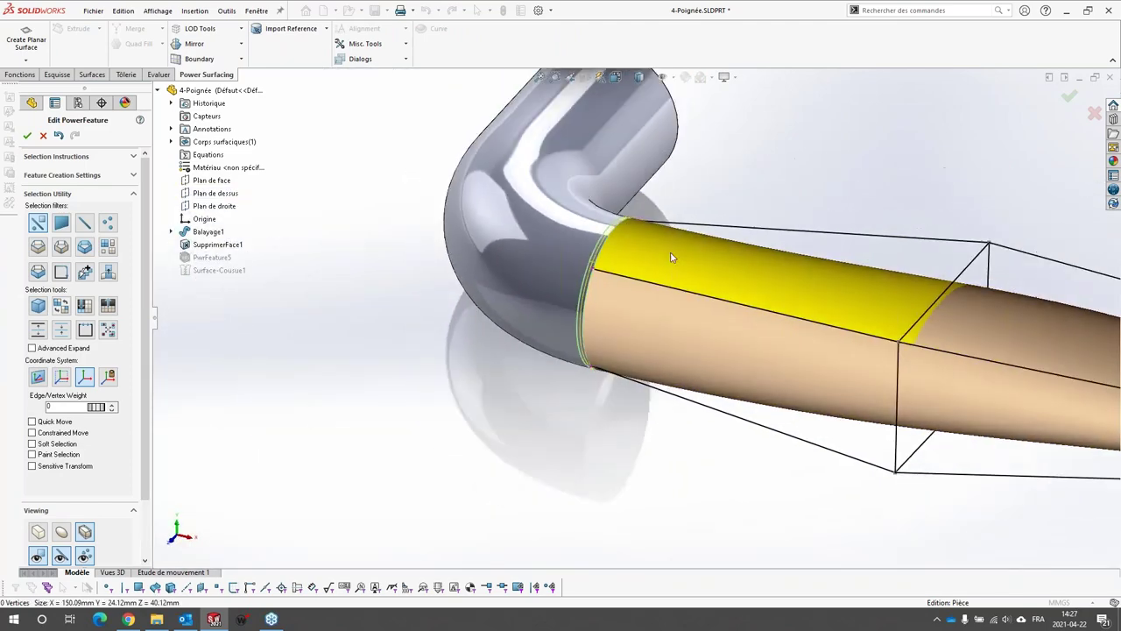
{"action": "scroll", "coordinate": [618, 224], "scroll_direction": "down", "scroll_amount": 1}
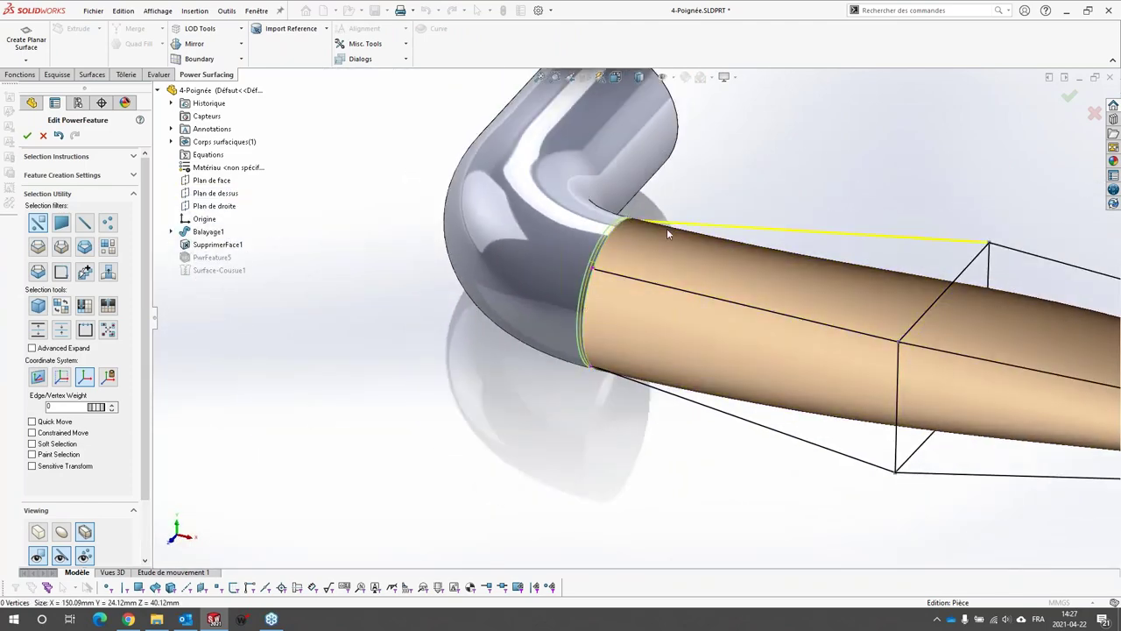
Examine the subdivision grip and its control cage from the elbow junction to the tip from several angles.
{"action": "scroll", "coordinate": [667, 228], "scroll_direction": "down", "scroll_amount": 3}
{"action": "scroll", "coordinate": [528, 301], "scroll_direction": "up", "scroll_amount": 5}
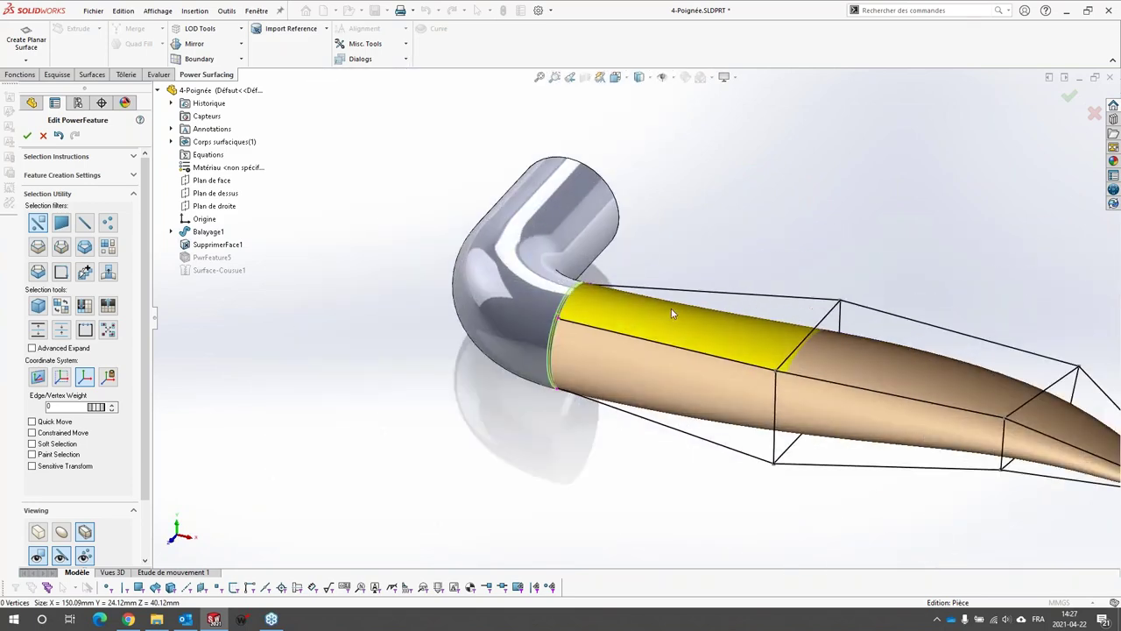
{"action": "scroll", "coordinate": [884, 384], "scroll_direction": "up", "scroll_amount": 3}
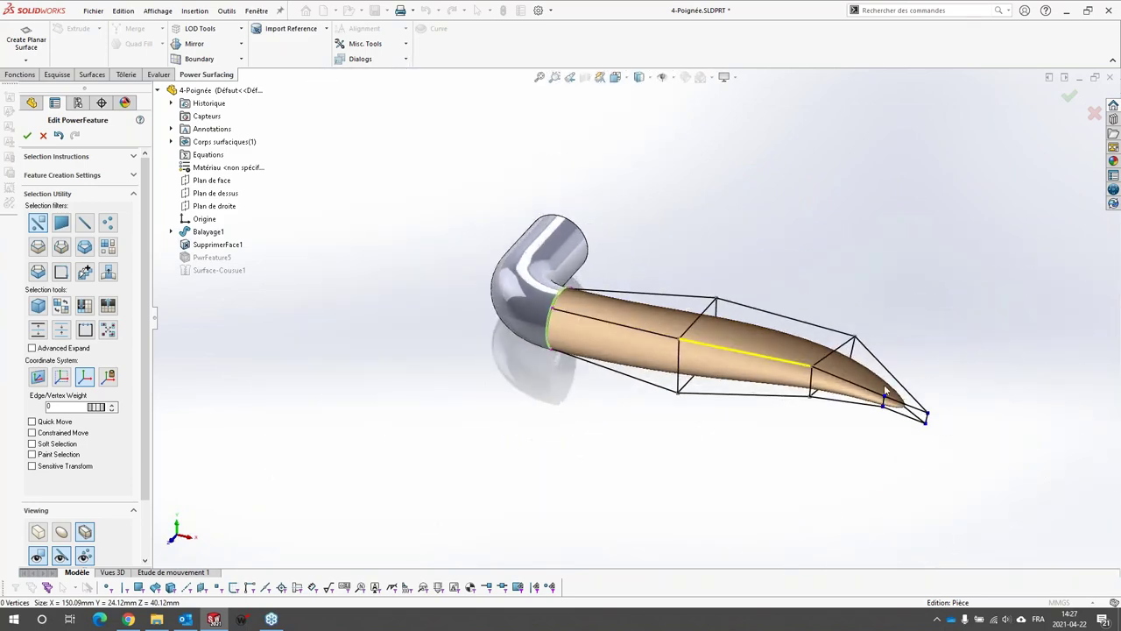
{"action": "scroll", "coordinate": [886, 393], "scroll_direction": "down", "scroll_amount": 1}
{"action": "scroll", "coordinate": [870, 410], "scroll_direction": "up", "scroll_amount": 2}
{"action": "scroll", "coordinate": [837, 376], "scroll_direction": "down", "scroll_amount": 1}
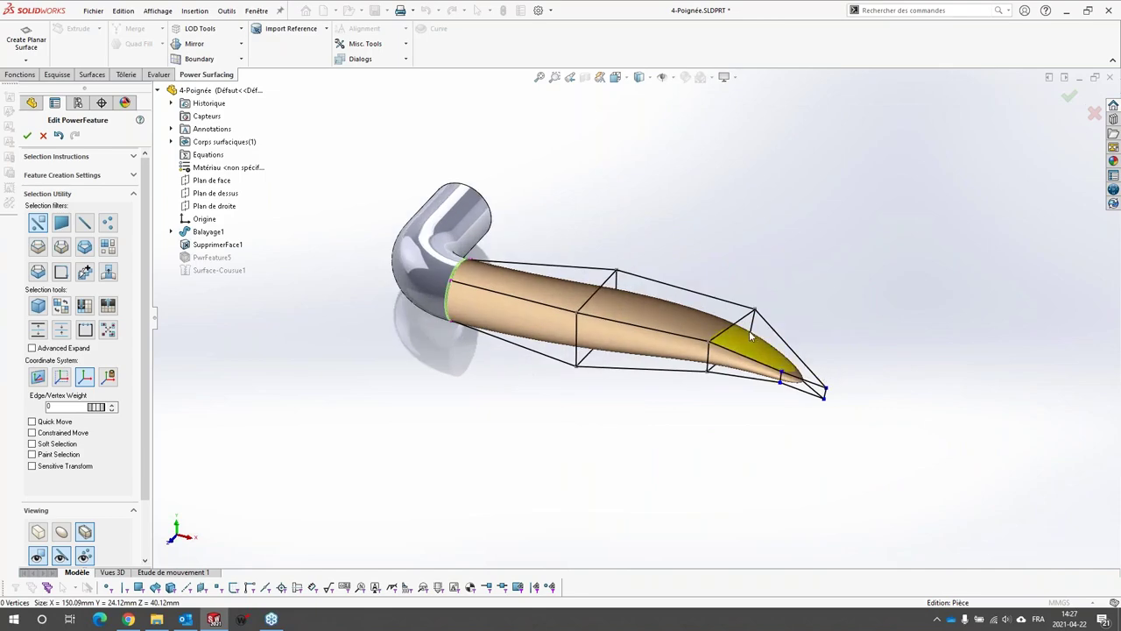
{"action": "scroll", "coordinate": [753, 343], "scroll_direction": "down", "scroll_amount": 1}
{"action": "middle_click_drag", "start_coordinate": [752, 344], "coordinate": [649, 344]}
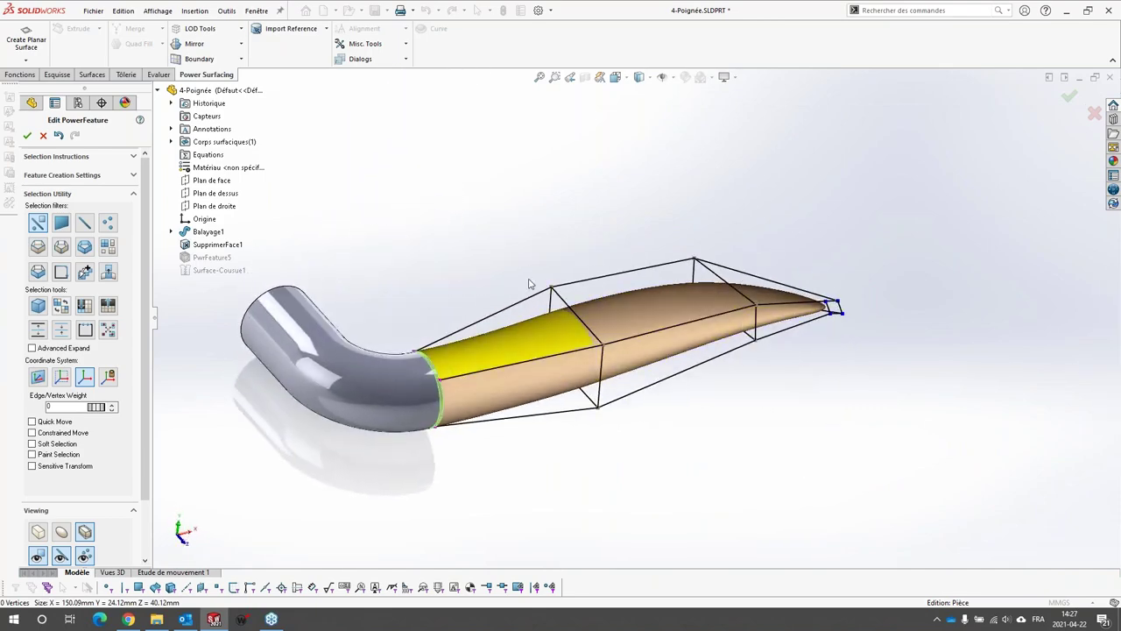
{"action": "scroll", "coordinate": [655, 309], "scroll_direction": "up", "scroll_amount": 2}
{"action": "middle_click_drag", "start_coordinate": [701, 309], "coordinate": [666, 309]}
{"action": "scroll", "coordinate": [745, 308], "scroll_direction": "down", "scroll_amount": 3}
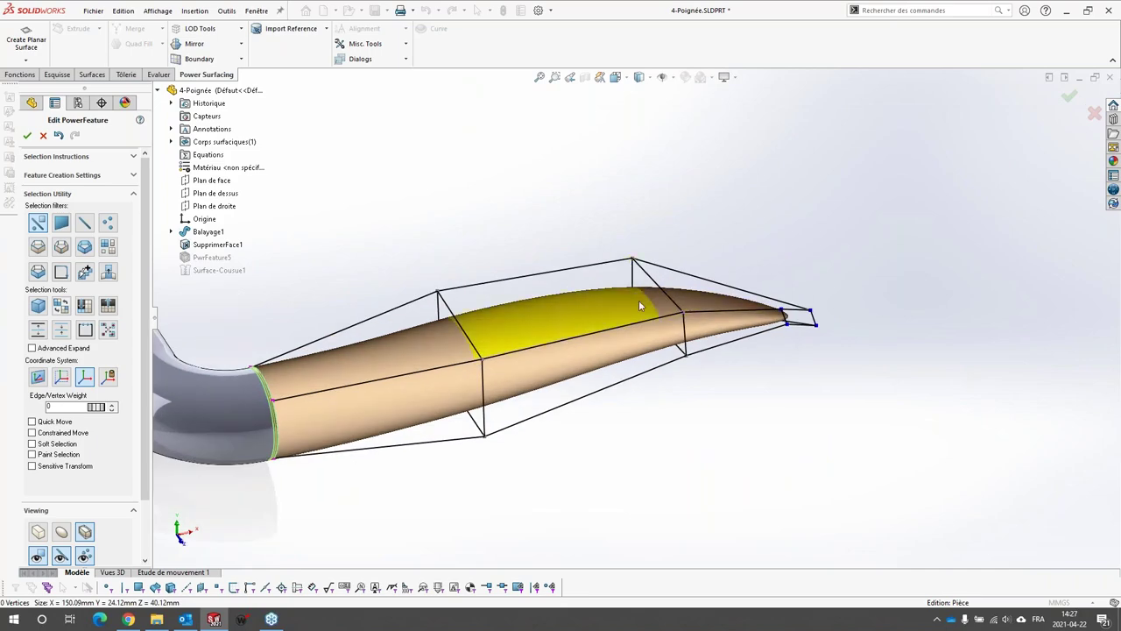
{"action": "middle_click_drag", "start_coordinate": [719, 338], "coordinate": [728, 363]}
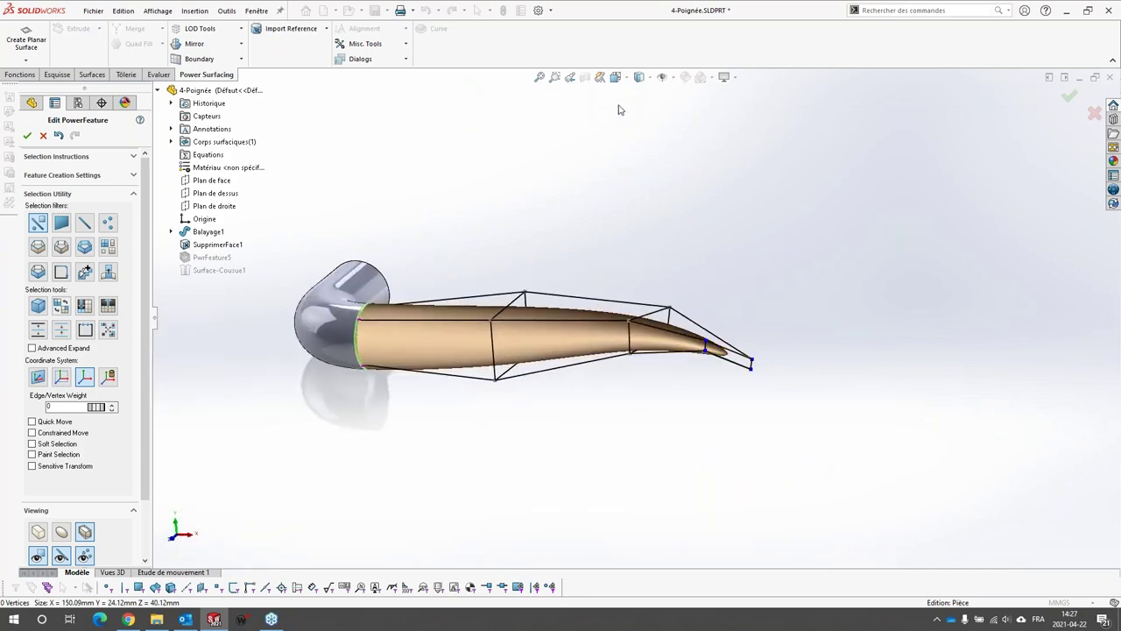
In the front view, raise the control cage edge on the upper side of the grip near its tip.
{"action": "left_click", "coordinate": [616, 76]}
{"action": "left_click", "coordinate": [640, 130]}
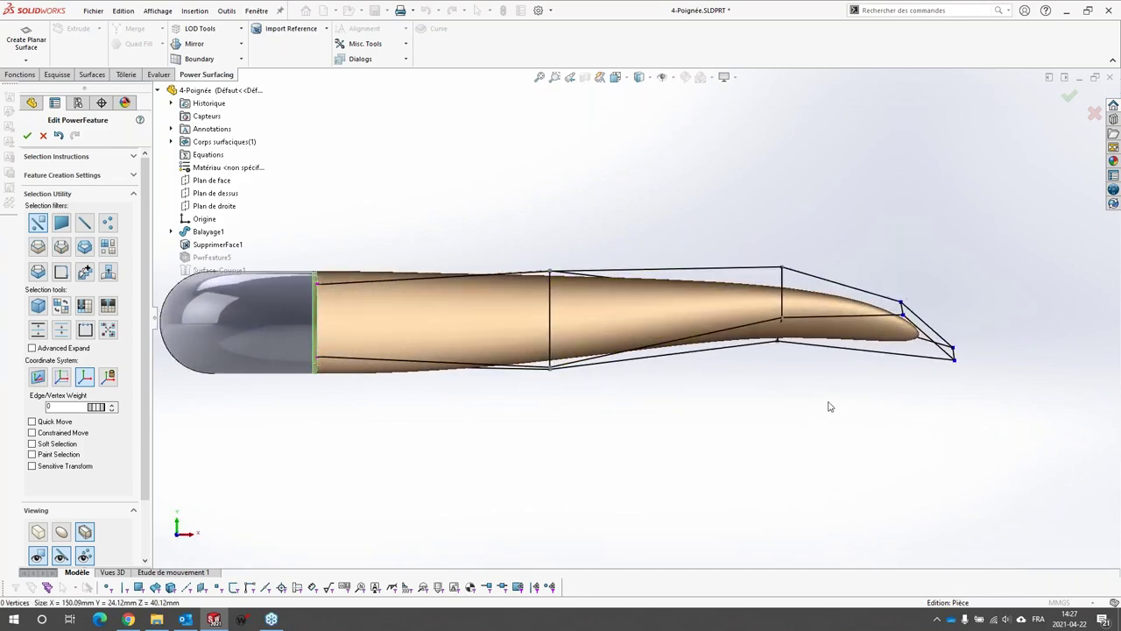
{"action": "left_click", "coordinate": [781, 288]}
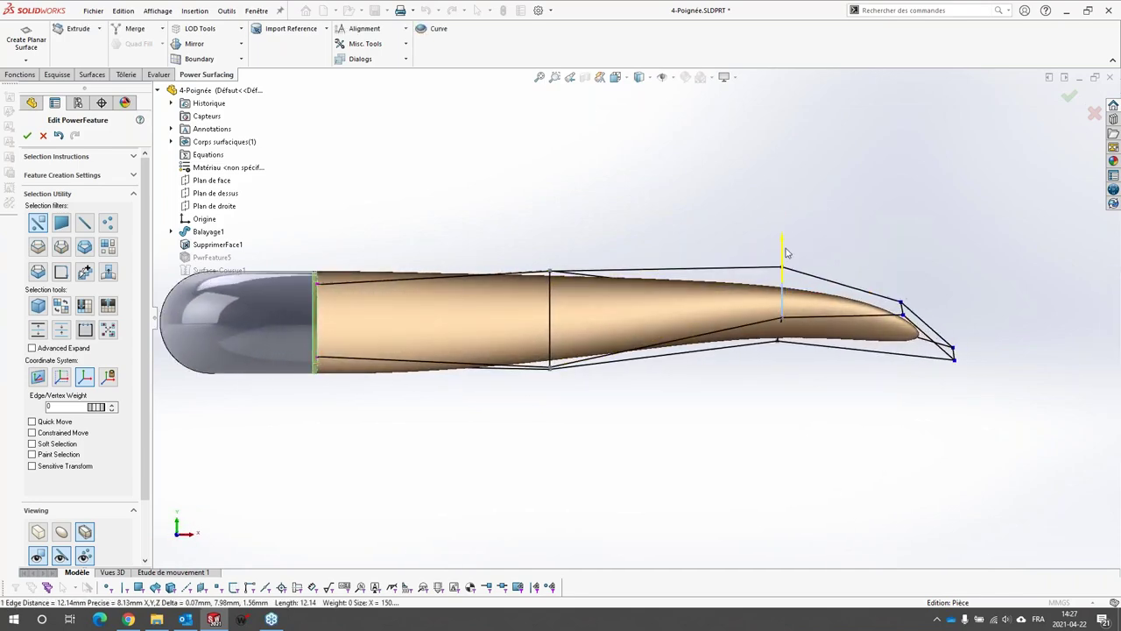
{"action": "left_click_drag", "start_coordinate": [785, 253], "coordinate": [787, 219]}
{"action": "left_click", "coordinate": [820, 187]}
Move the short control cage edge on the grip's underside near the tip slightly downward.
{"action": "scroll", "coordinate": [802, 354], "scroll_direction": "down", "scroll_amount": 5}
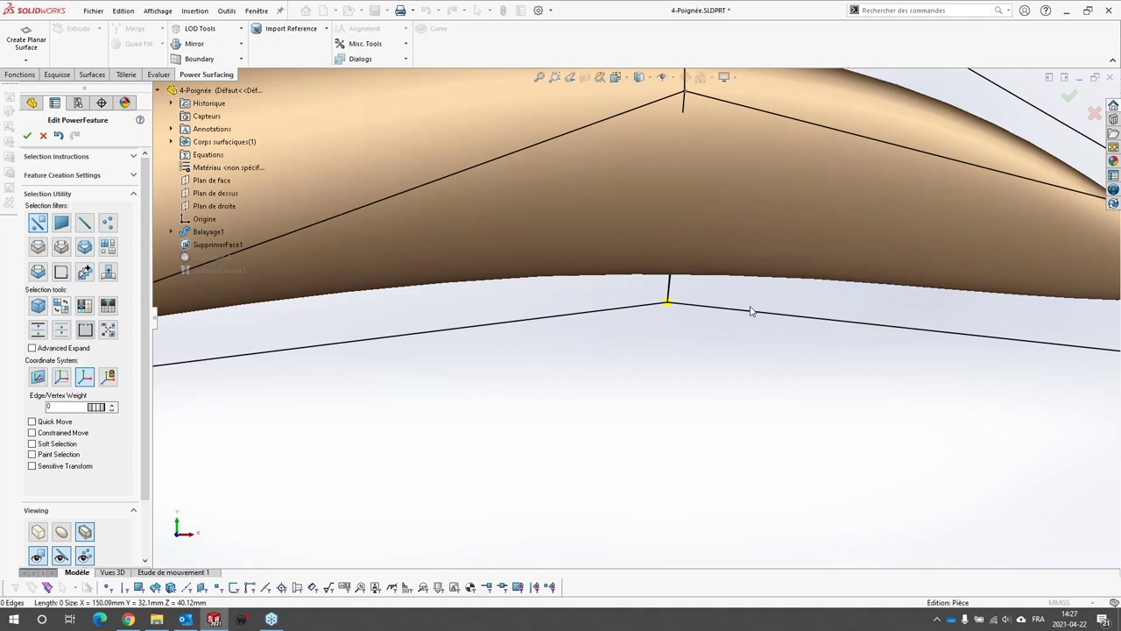
{"action": "left_click", "coordinate": [671, 295]}
{"action": "left_click_drag", "start_coordinate": [673, 191], "coordinate": [670, 227]}
{"action": "left_click", "coordinate": [710, 412]}
Look at the grip end-on in the right view and select the small face at its tip.
{"action": "scroll", "coordinate": [711, 412], "scroll_direction": "up", "scroll_amount": 7}
{"action": "key", "text": "ctrl+4"}
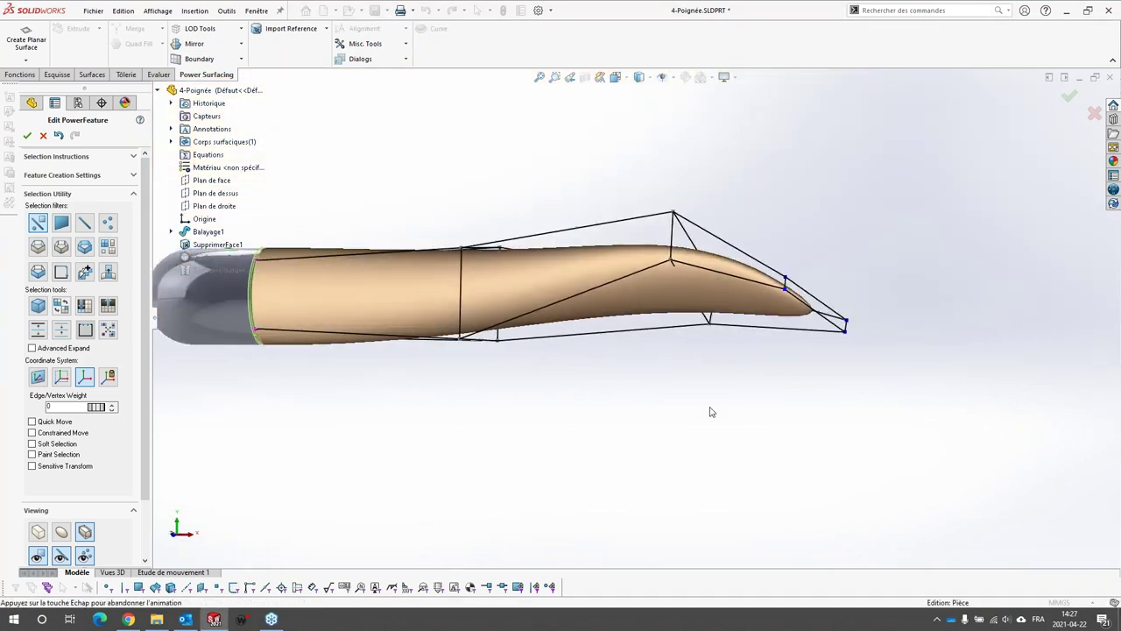
{"action": "scroll", "coordinate": [501, 273], "scroll_direction": "down", "scroll_amount": 3}
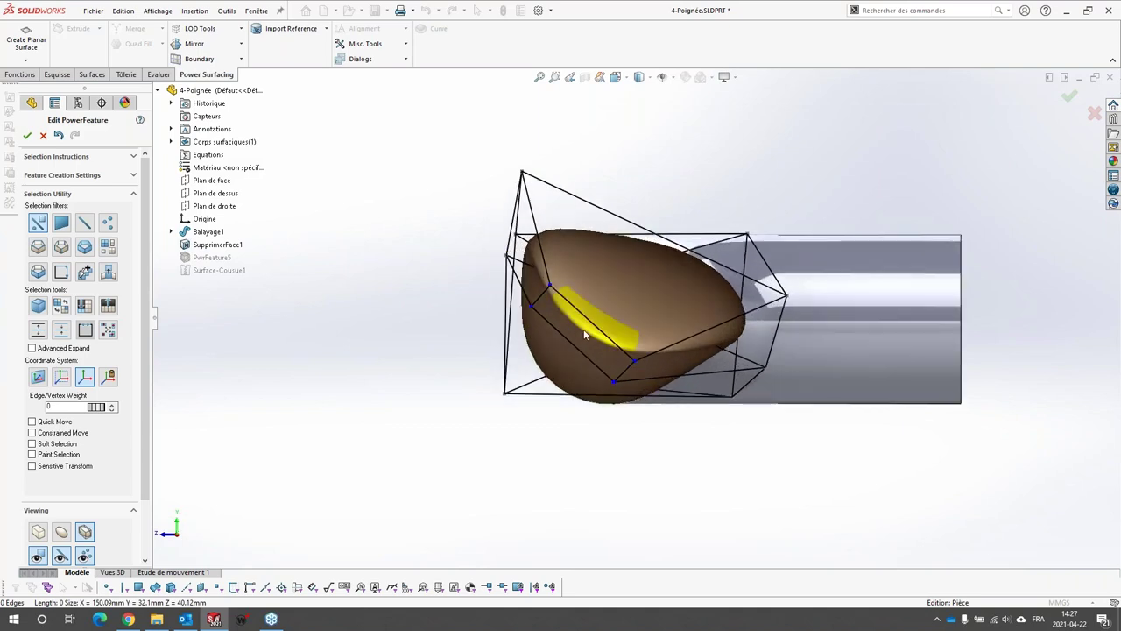
{"action": "left_click", "coordinate": [584, 331]}
{"action": "scroll", "coordinate": [729, 460], "scroll_direction": "up", "scroll_amount": 2}
{"action": "scroll", "coordinate": [683, 346], "scroll_direction": "down", "scroll_amount": 1}
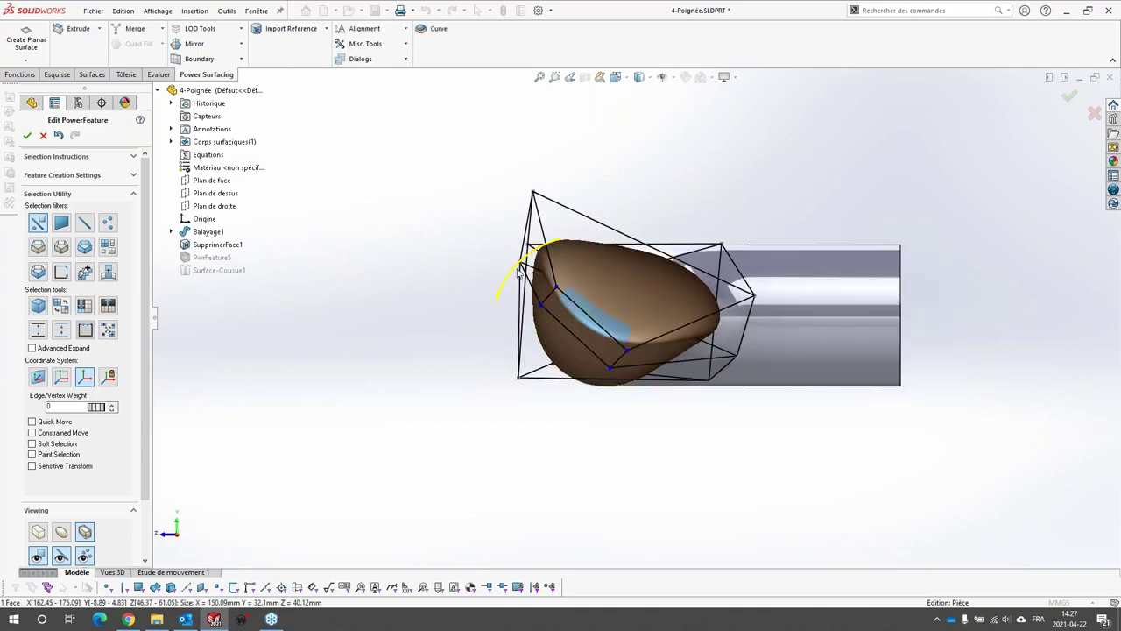
Rotate the end face of the handle's control mesh, lower its four end vertices about 6.6 mm, and accept the PowerFeature edit.
{"action": "left_click_drag", "start_coordinate": [519, 274], "coordinate": [530, 246]}
{"action": "left_click", "coordinate": [371, 251]}
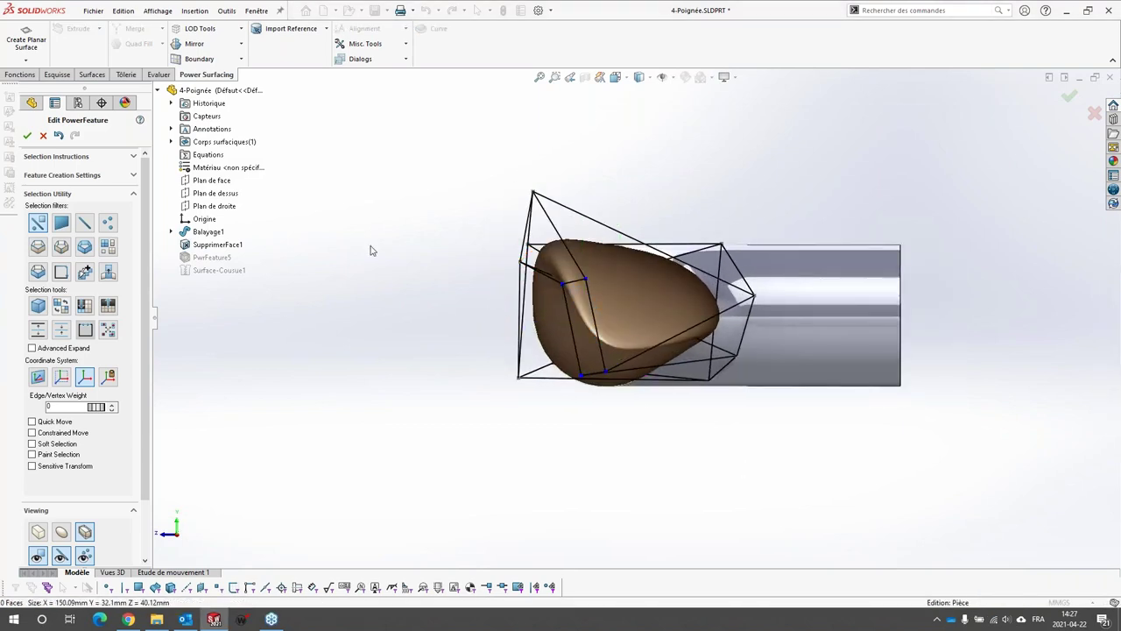
{"action": "key", "text": "ctrl+1"}
{"action": "scroll", "coordinate": [526, 259], "scroll_direction": "down", "scroll_amount": 2}
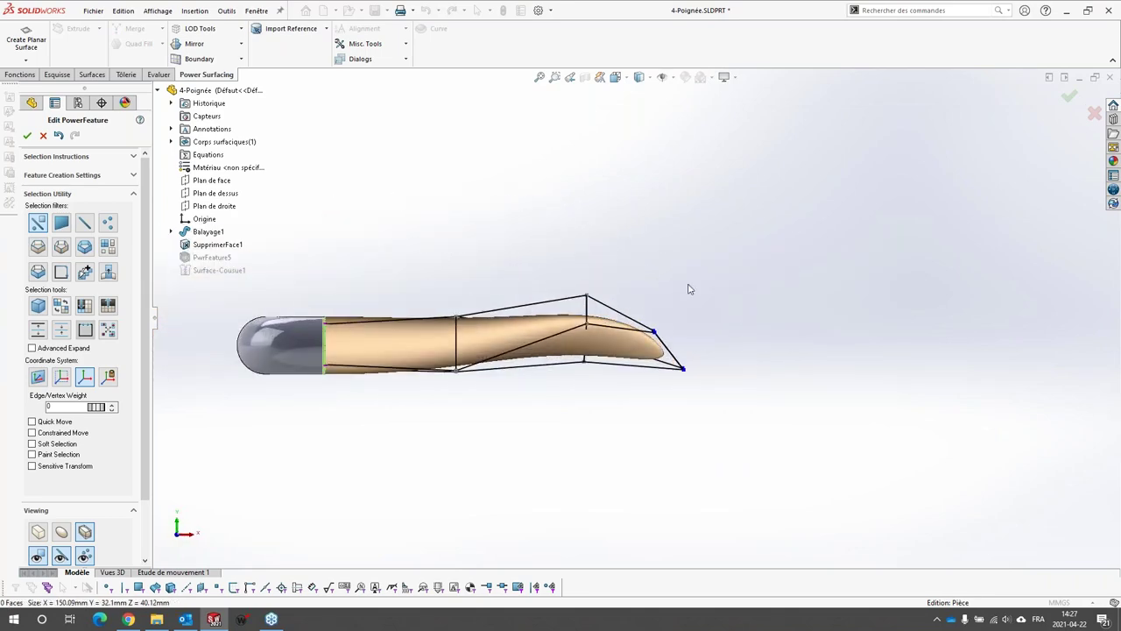
{"action": "left_click_drag", "start_coordinate": [638, 284], "coordinate": [720, 424]}
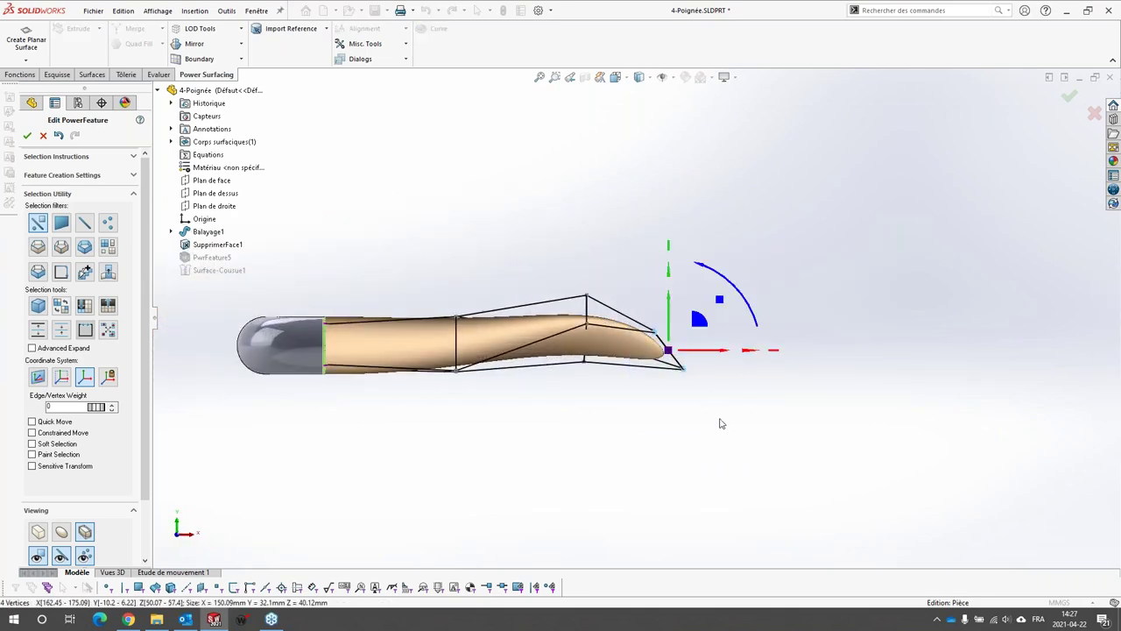
{"action": "left_click_drag", "start_coordinate": [672, 304], "coordinate": [673, 322]}
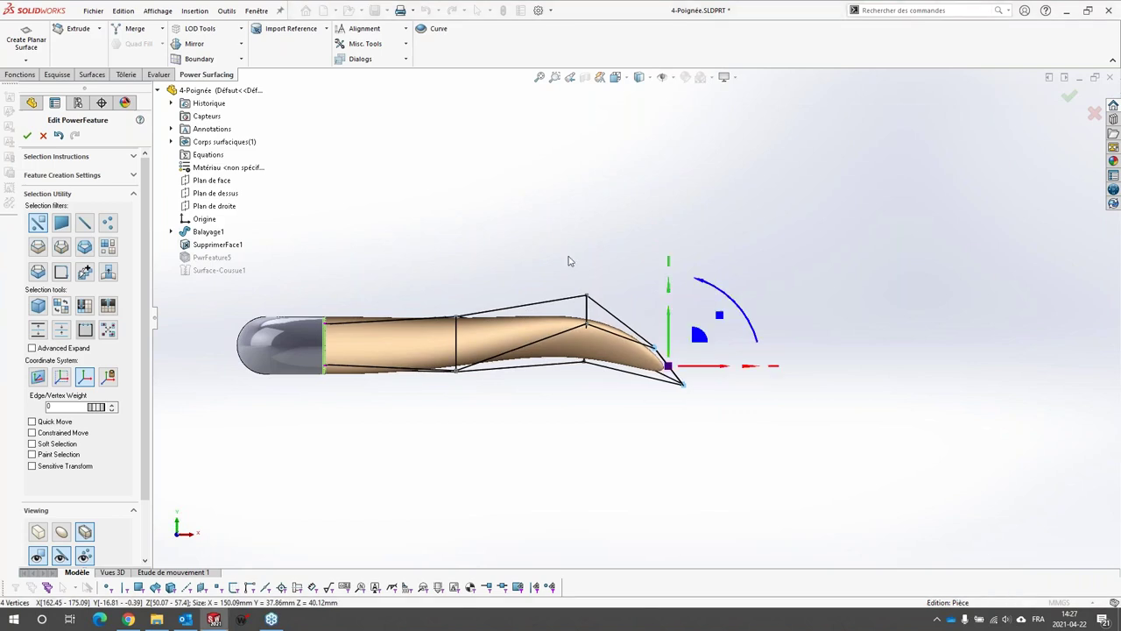
{"action": "left_click", "coordinate": [535, 257]}
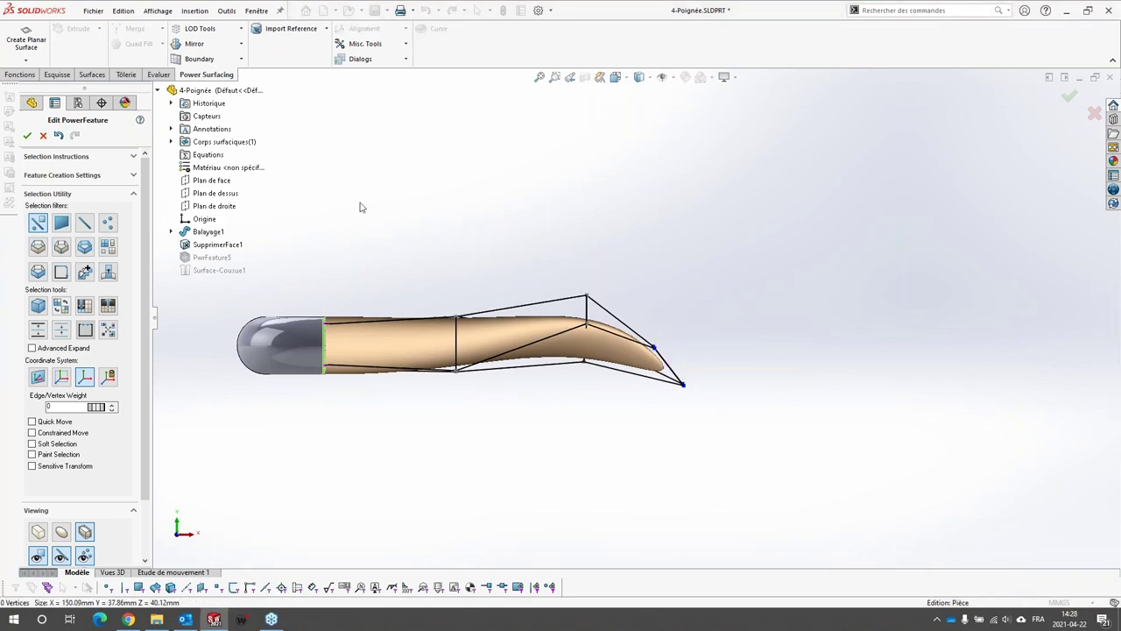
{"action": "left_click", "coordinate": [28, 137]}
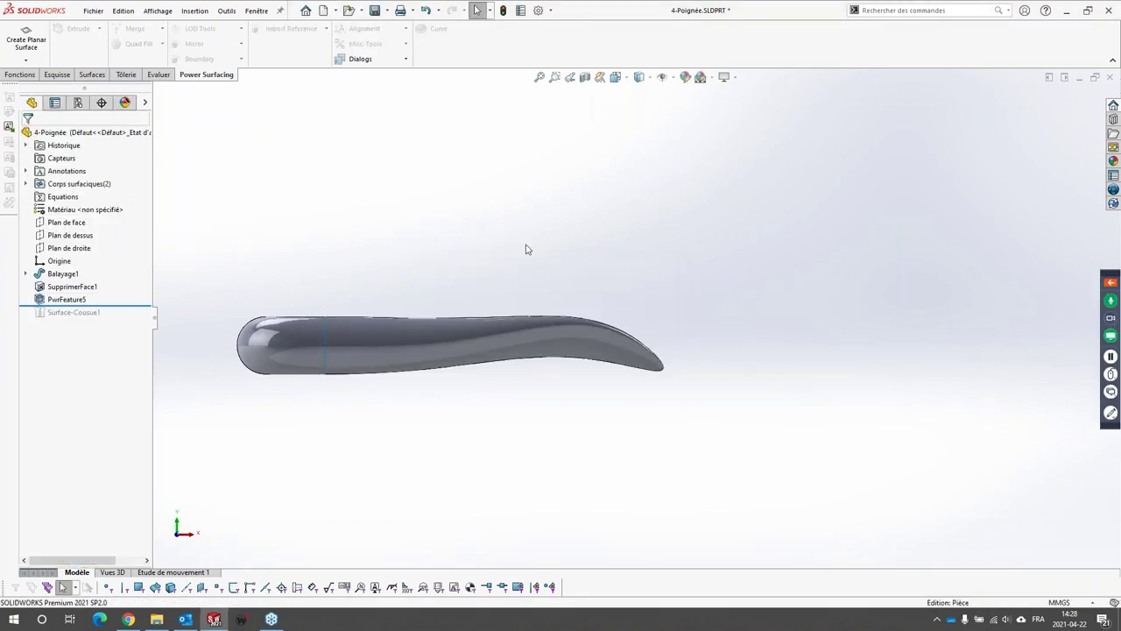
Roll the handle's feature history forward to include the Surface-Cousue1 knit feature.
{"action": "scroll", "coordinate": [640, 342], "scroll_direction": "up", "scroll_amount": 4}
{"action": "middle_click_drag", "start_coordinate": [639, 341], "coordinate": [453, 287]}
{"action": "scroll", "coordinate": [452, 288], "scroll_direction": "down", "scroll_amount": 3}
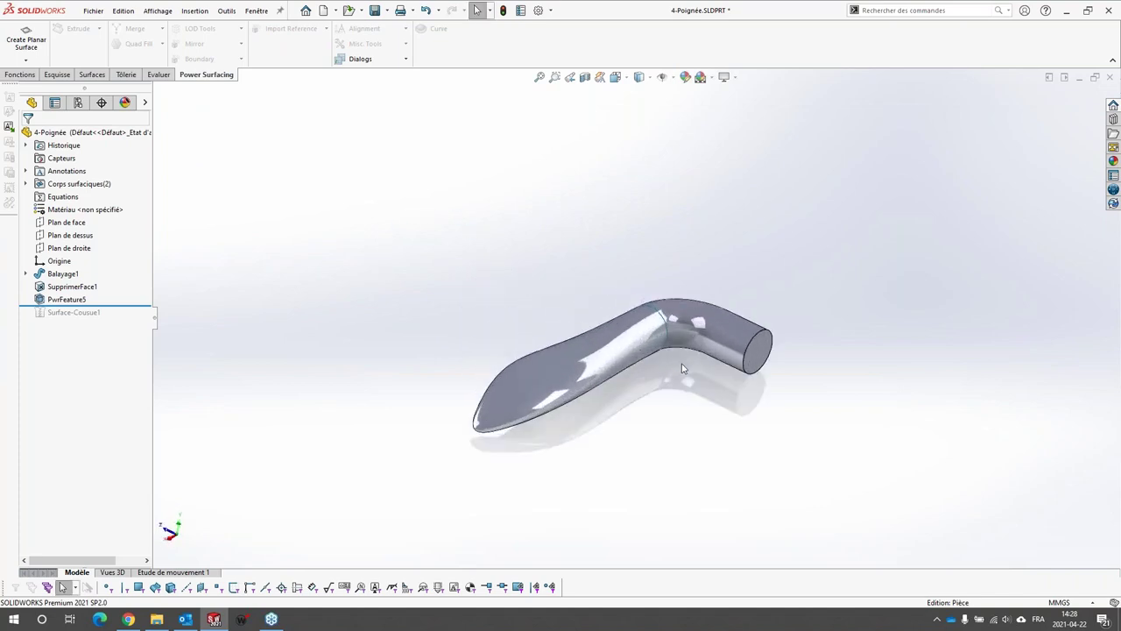
{"action": "middle_click_drag", "start_coordinate": [682, 368], "coordinate": [724, 370]}
{"action": "scroll", "coordinate": [724, 371], "scroll_direction": "down", "scroll_amount": 2}
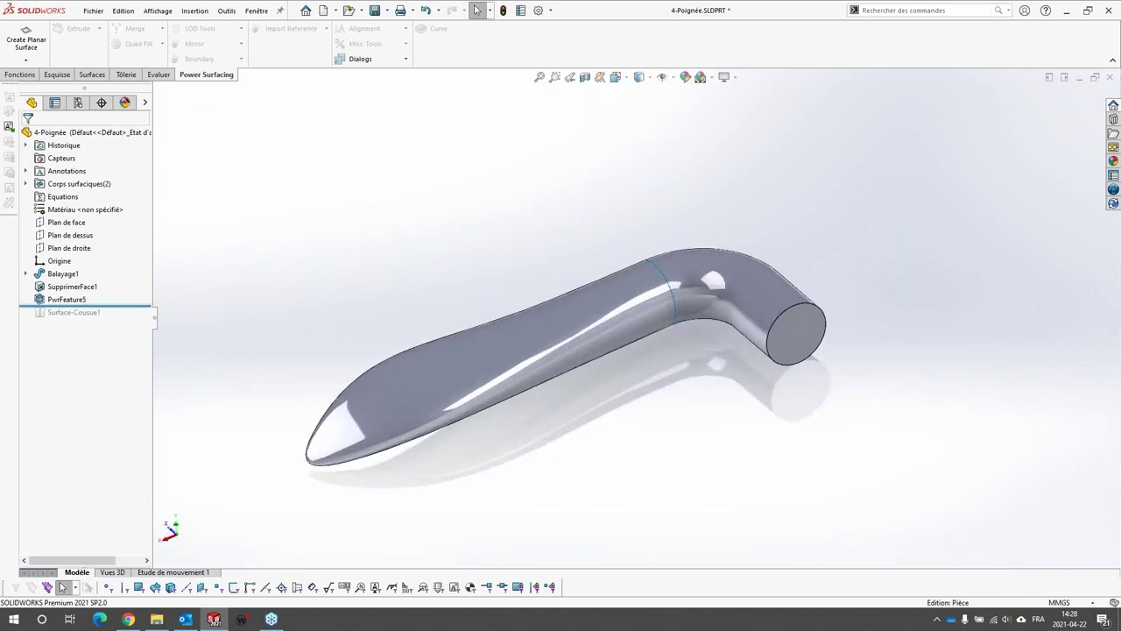
{"action": "left_click_drag", "start_coordinate": [120, 306], "coordinate": [120, 321]}
{"action": "left_click", "coordinate": [63, 312]}
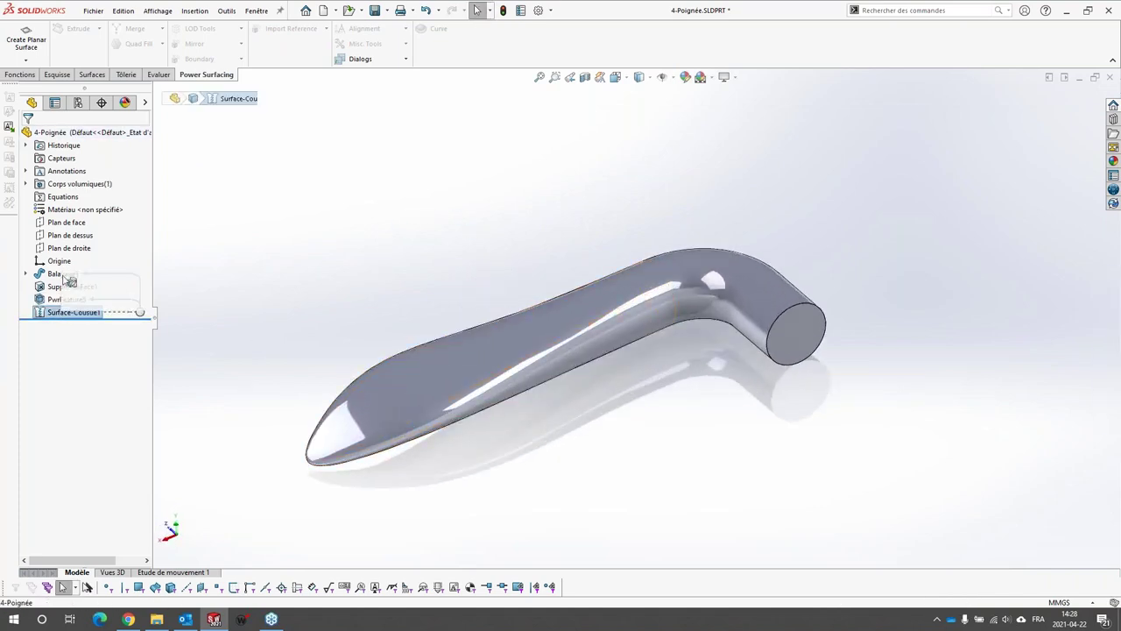
Expand the solid bodies folder and highlight the Surface-Cousue1 body in the handle model.
{"action": "left_click", "coordinate": [25, 184]}
{"action": "left_click", "coordinate": [96, 197]}
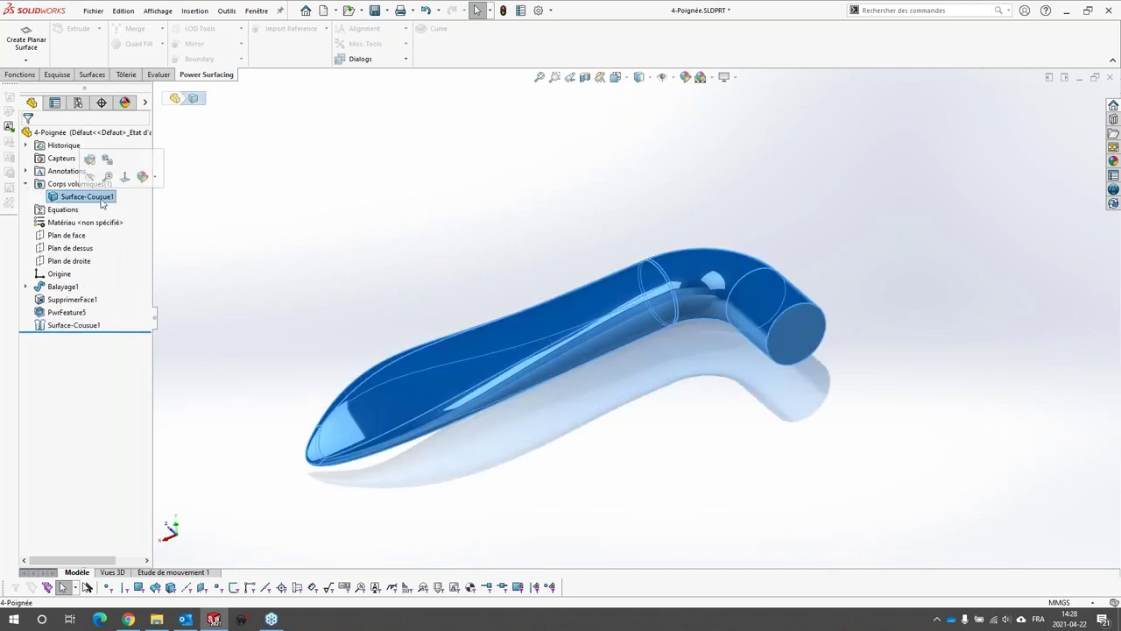
{"action": "left_click", "coordinate": [638, 395]}
Examine the knitted handle from several angles, including a close-up of its curved tip.
{"action": "middle_click_drag", "start_coordinate": [624, 336], "coordinate": [658, 301]}
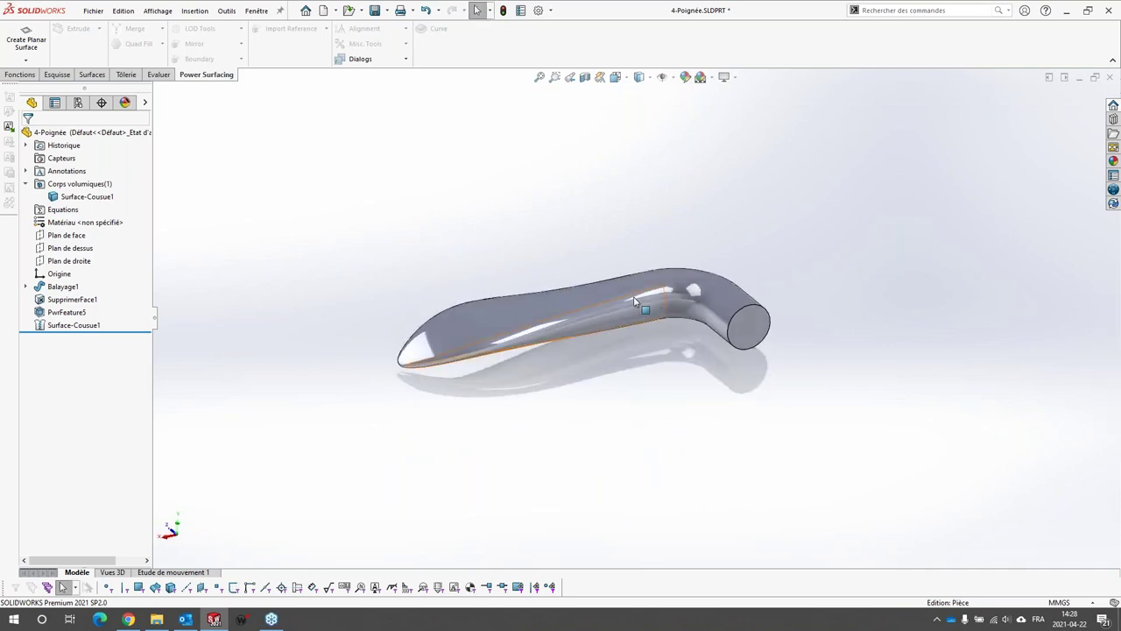
{"action": "scroll", "coordinate": [618, 301], "scroll_direction": "down", "scroll_amount": 3}
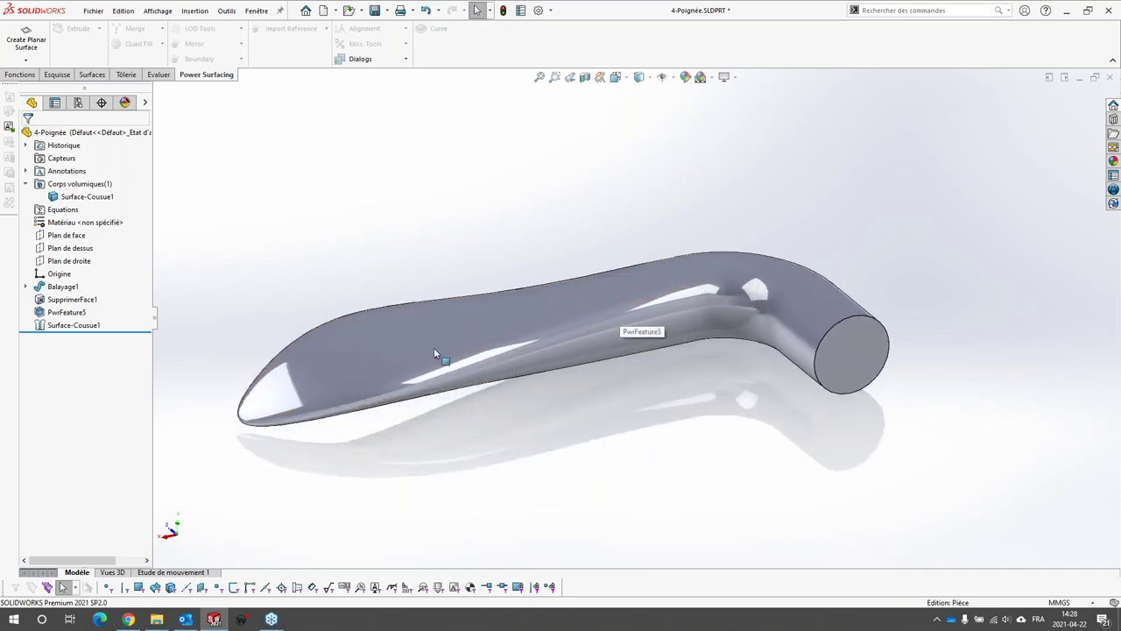
{"action": "middle_click_drag", "start_coordinate": [434, 349], "coordinate": [608, 365]}
{"action": "scroll", "coordinate": [608, 365], "scroll_direction": "down", "scroll_amount": 5}
{"action": "middle_click", "coordinate": [728, 362]}
{"action": "mouse_move", "coordinate": [728, 362]}
{"action": "middle_mouse_down"}
{"action": "mouse_move", "coordinate": [727, 308]}
{"action": "mouse_move", "coordinate": [693, 240]}
{"action": "mouse_move", "coordinate": [654, 248]}
{"action": "mouse_move", "coordinate": [728, 358]}
{"action": "middle_mouse_up"}
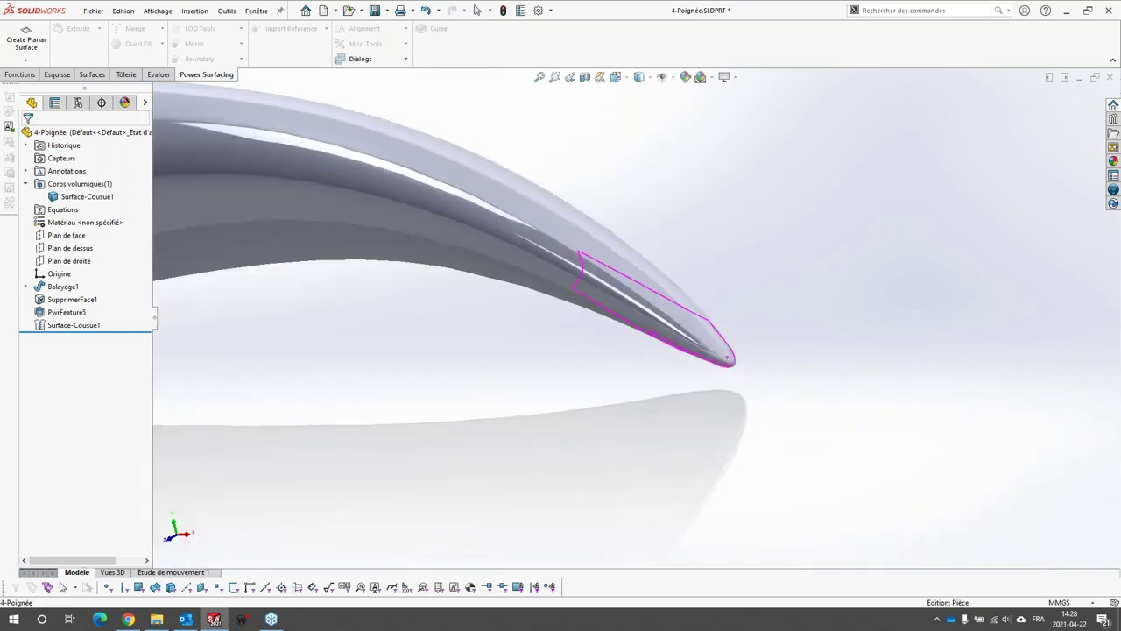
{"action": "scroll", "coordinate": [728, 359], "scroll_direction": "up", "scroll_amount": 8}
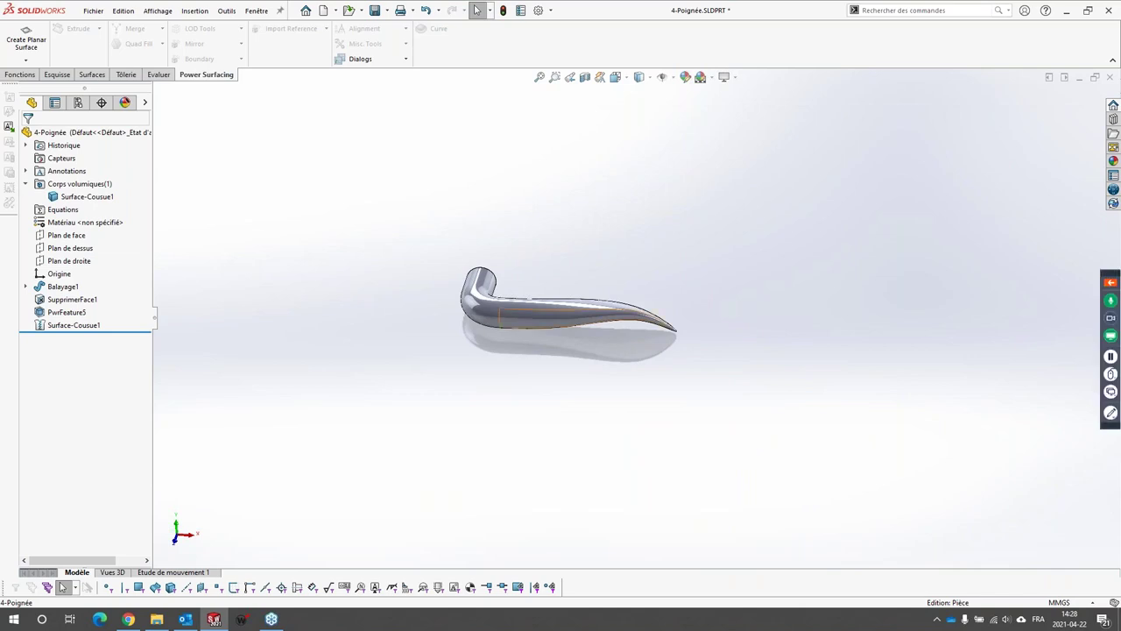
{"action": "scroll", "coordinate": [593, 386], "scroll_direction": "down", "scroll_amount": 5}
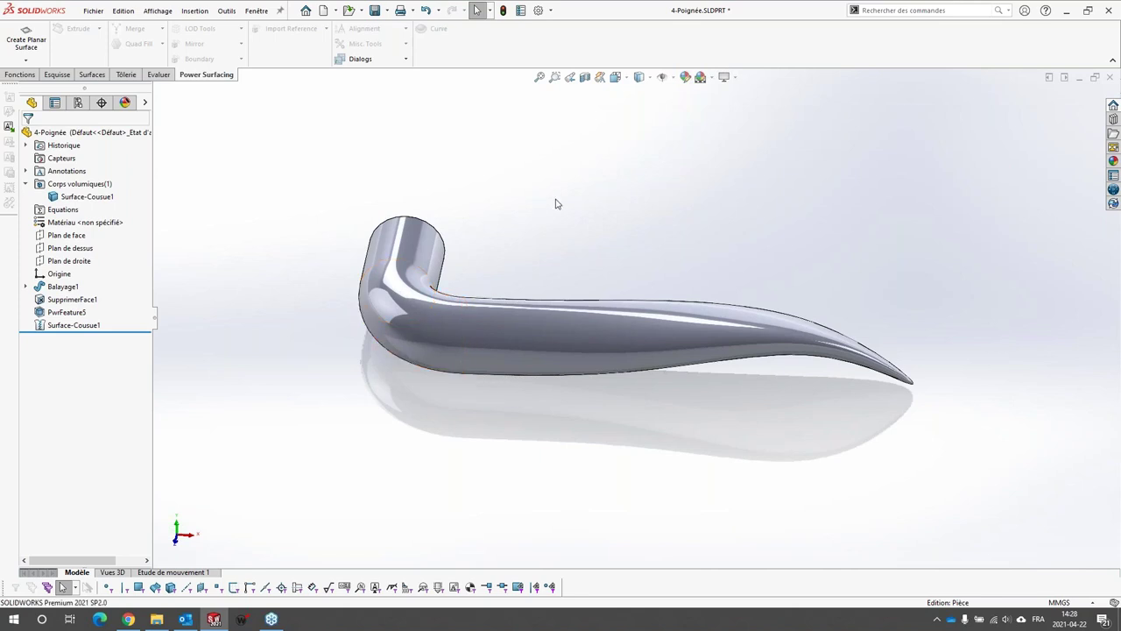
Close the handle part without saving and open 5-manifold_Surface.SLDPRT from the Fichiers PWRS folder.
{"action": "left_click", "coordinate": [1109, 78]}
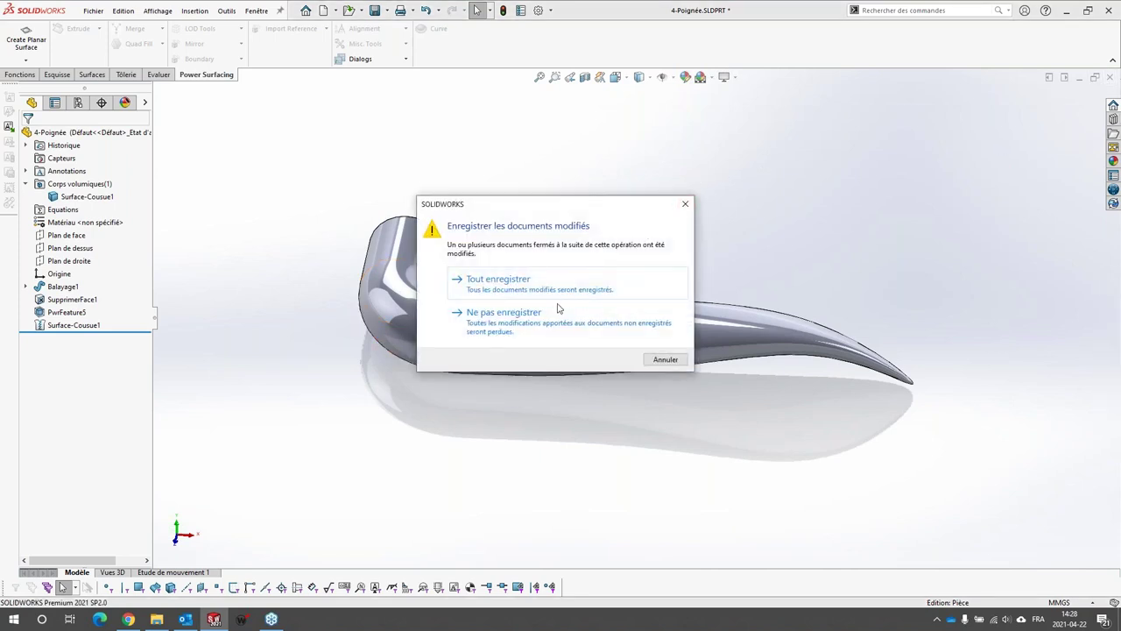
{"action": "left_click", "coordinate": [543, 317]}
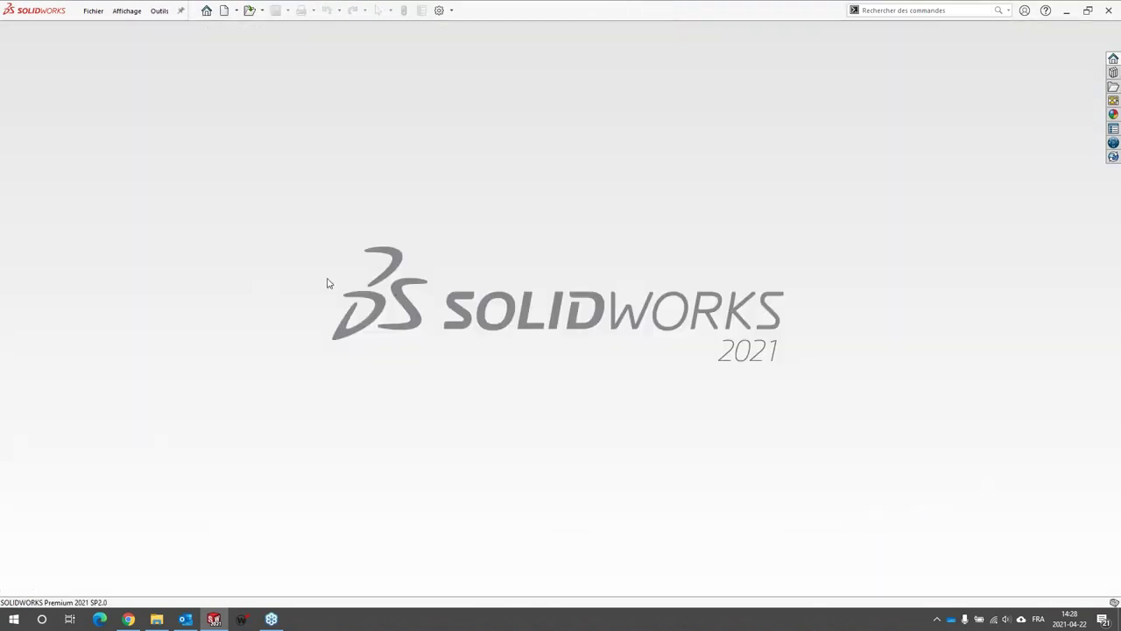
{"action": "left_click", "coordinate": [156, 620]}
{"action": "left_click", "coordinate": [375, 260]}
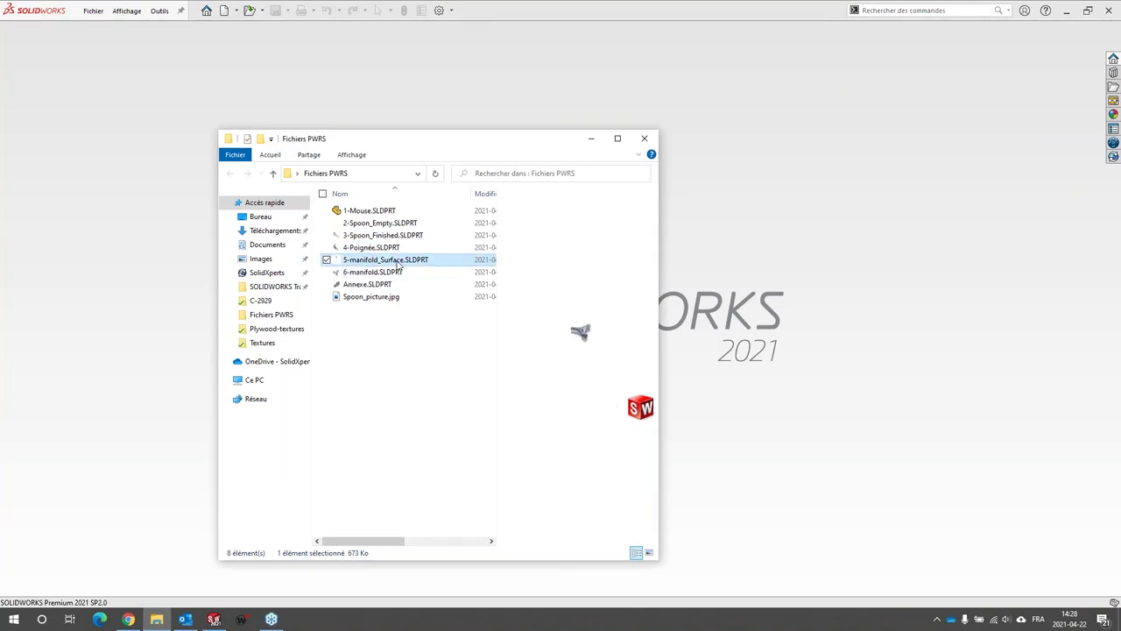
{"action": "double_click", "coordinate": [398, 261]}
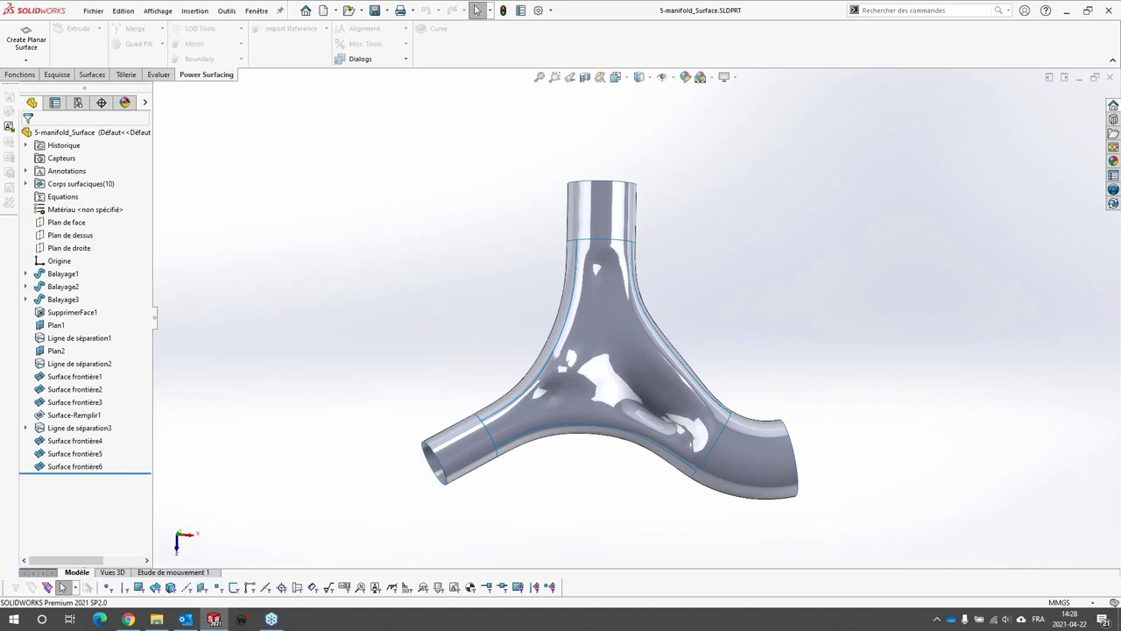
Examine the manifold's central surface between the three tubes from several angles.
{"action": "scroll", "coordinate": [582, 361], "scroll_direction": "down", "scroll_amount": 1}
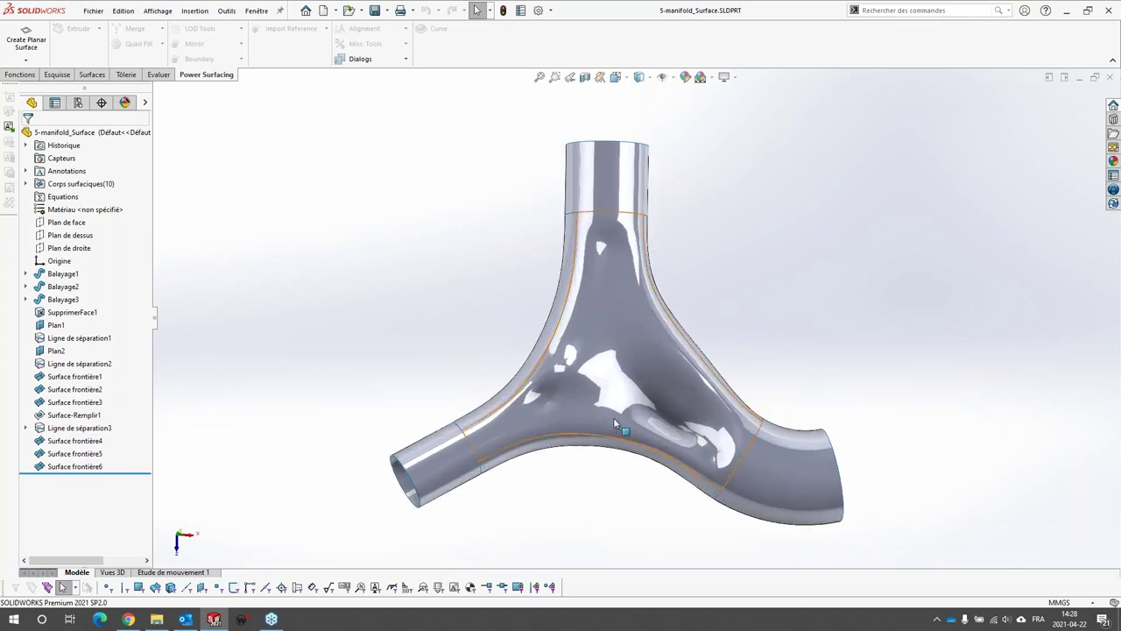
{"action": "middle_click_drag", "start_coordinate": [614, 417], "coordinate": [627, 386]}
{"action": "scroll", "coordinate": [657, 412], "scroll_direction": "up", "scroll_amount": 2}
{"action": "scroll", "coordinate": [692, 443], "scroll_direction": "down", "scroll_amount": 3}
{"action": "scroll", "coordinate": [674, 411], "scroll_direction": "up", "scroll_amount": 1}
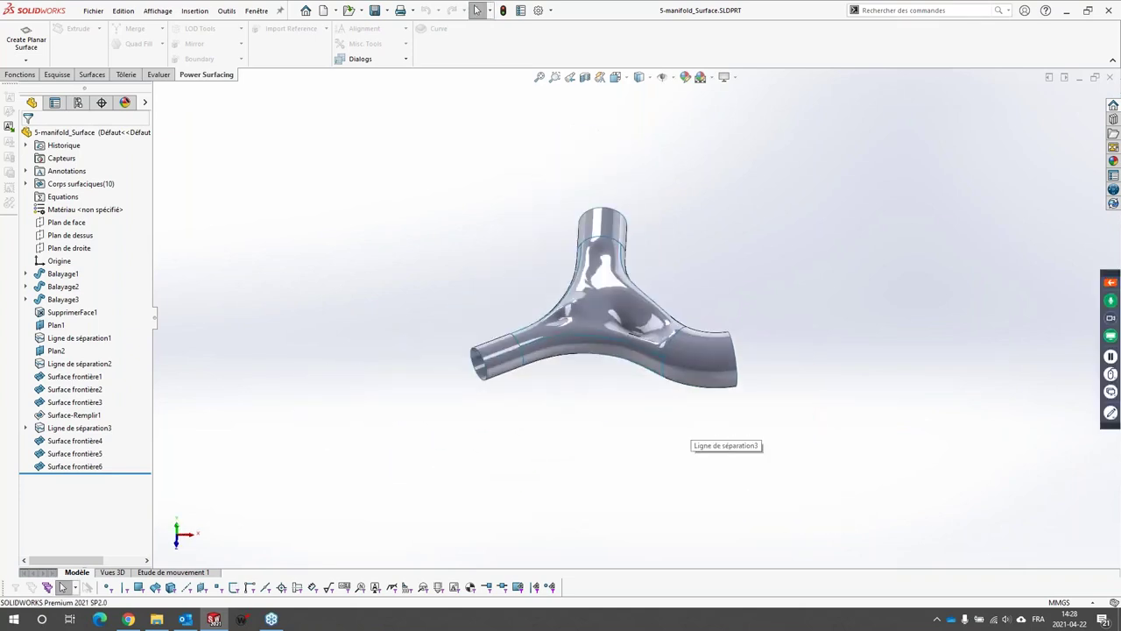
{"action": "middle_click_drag", "start_coordinate": [675, 417], "coordinate": [581, 330]}
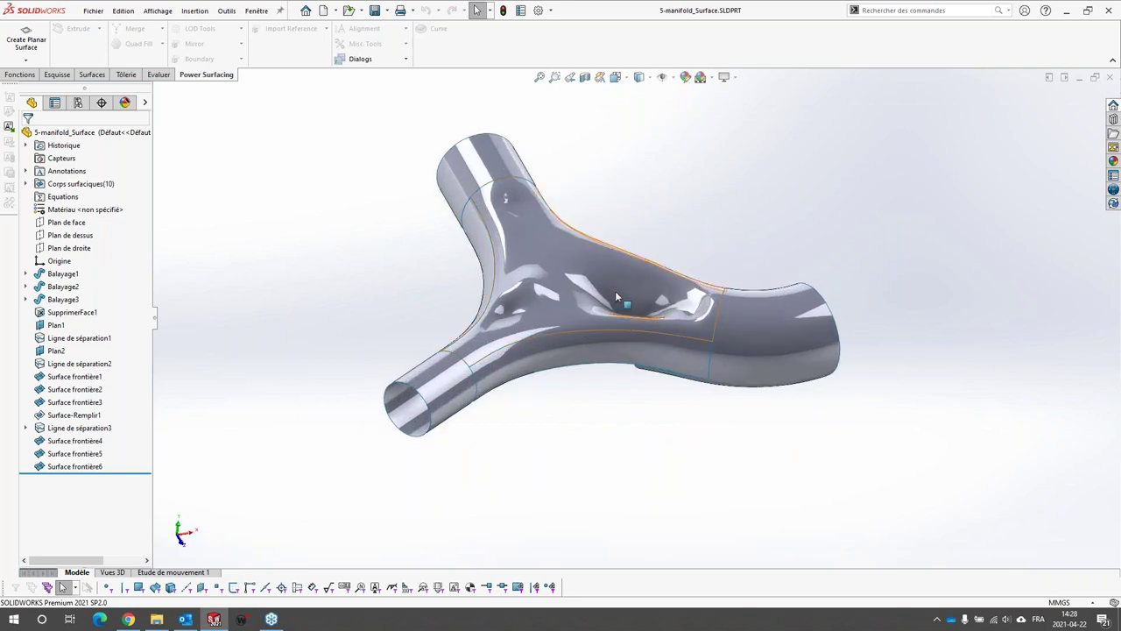
{"action": "mouse_move", "coordinate": [615, 290]}
{"action": "middle_mouse_down"}
{"action": "mouse_move", "coordinate": [563, 189]}
{"action": "mouse_move", "coordinate": [636, 243]}
{"action": "mouse_move", "coordinate": [630, 282]}
{"action": "middle_mouse_up"}
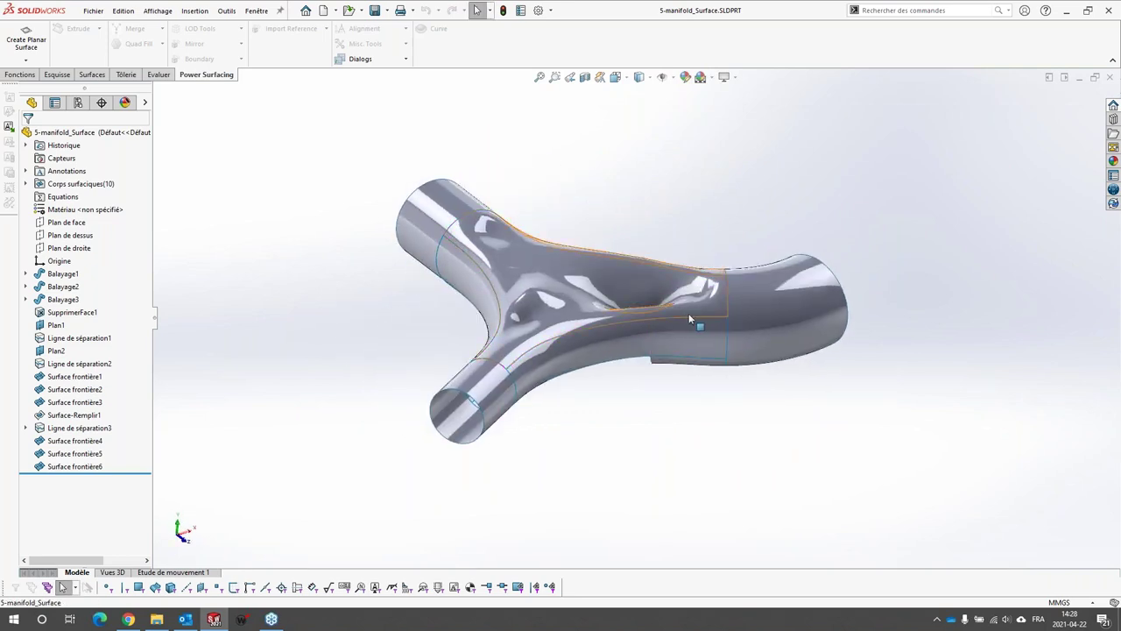
{"action": "middle_click_drag", "start_coordinate": [688, 313], "coordinate": [753, 309]}
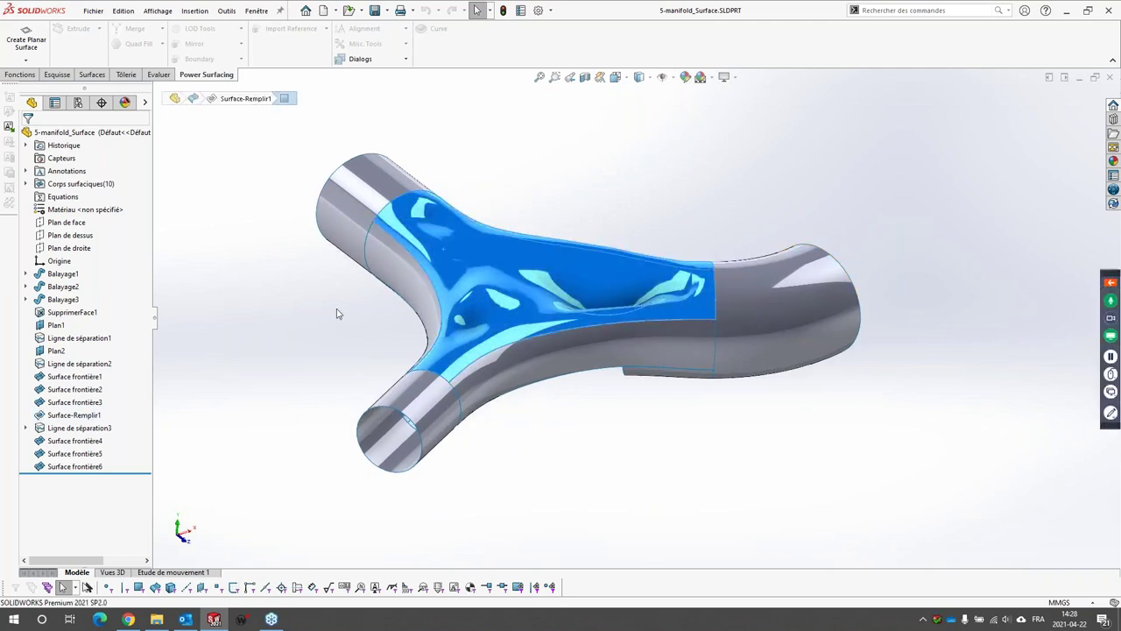
Highlight the Surface-Remplir1 fill surface and inspect the dents and transitions around it.
{"action": "left_click", "coordinate": [395, 267]}
{"action": "middle_click_drag", "start_coordinate": [396, 266], "coordinate": [769, 340]}
{"action": "left_click", "coordinate": [735, 254]}
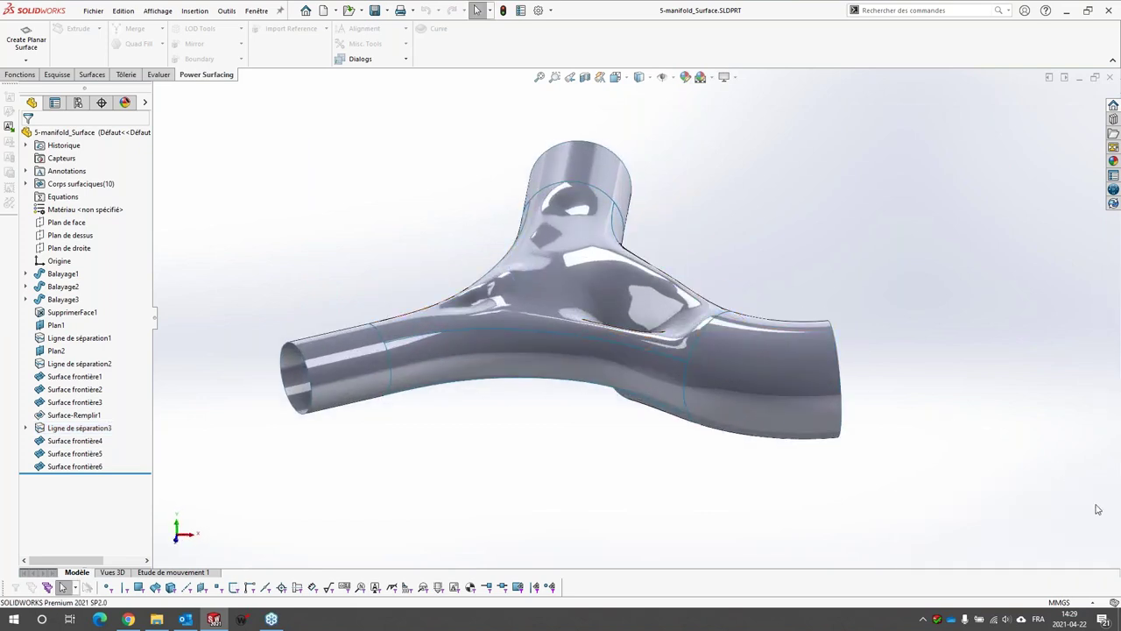
{"action": "middle_click_drag", "start_coordinate": [951, 415], "coordinate": [506, 320]}
{"action": "left_click", "coordinate": [532, 233]}
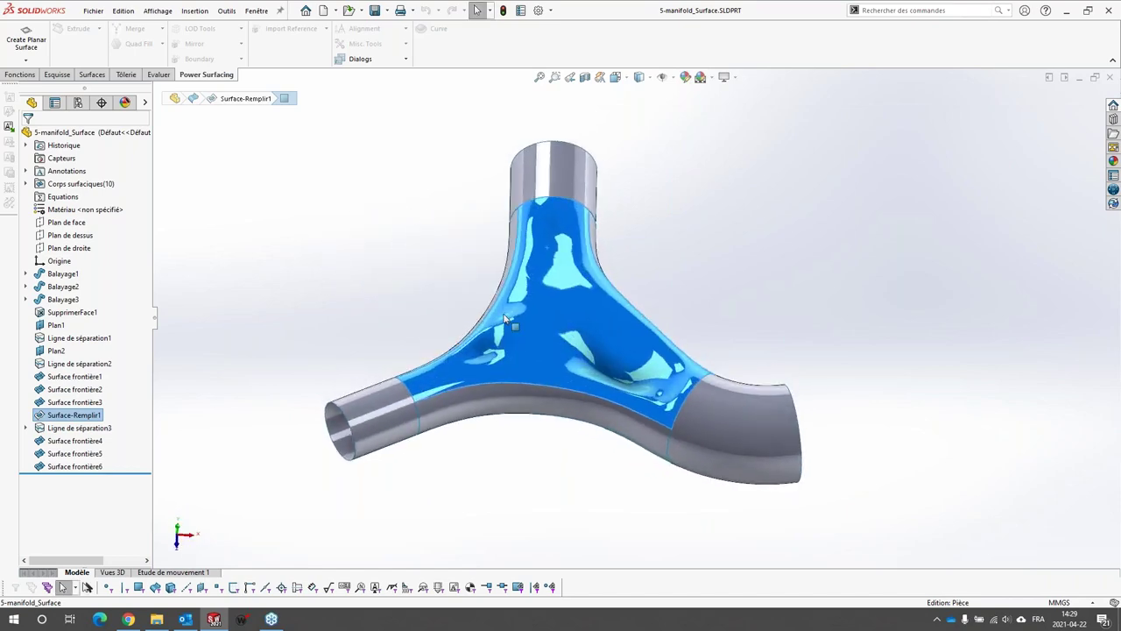
{"action": "key", "text": "Escape"}
{"action": "scroll", "coordinate": [633, 320], "scroll_direction": "up", "scroll_amount": 2}
{"action": "scroll", "coordinate": [659, 382], "scroll_direction": "down", "scroll_amount": 3}
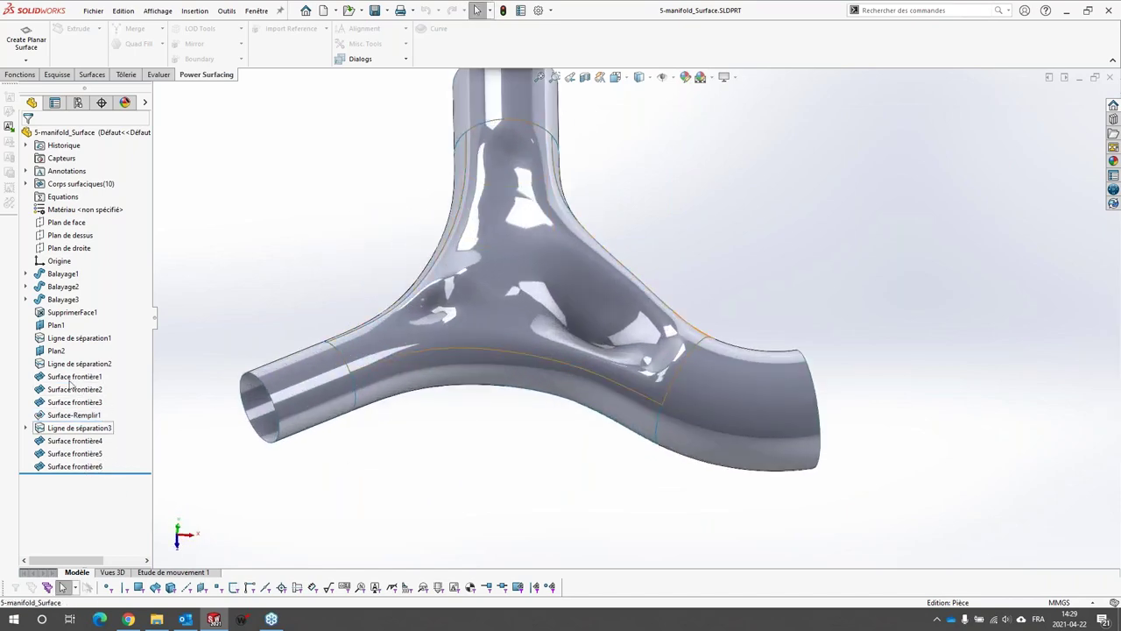
Roll the history back to just after SupprimerFace1 to inspect the three separate tubes, and roll it forward to the end again.
{"action": "left_click_drag", "start_coordinate": [85, 474], "coordinate": [87, 317]}
{"action": "scroll", "coordinate": [650, 386], "scroll_direction": "up", "scroll_amount": 1}
{"action": "middle_click_drag", "start_coordinate": [651, 386], "coordinate": [565, 108]}
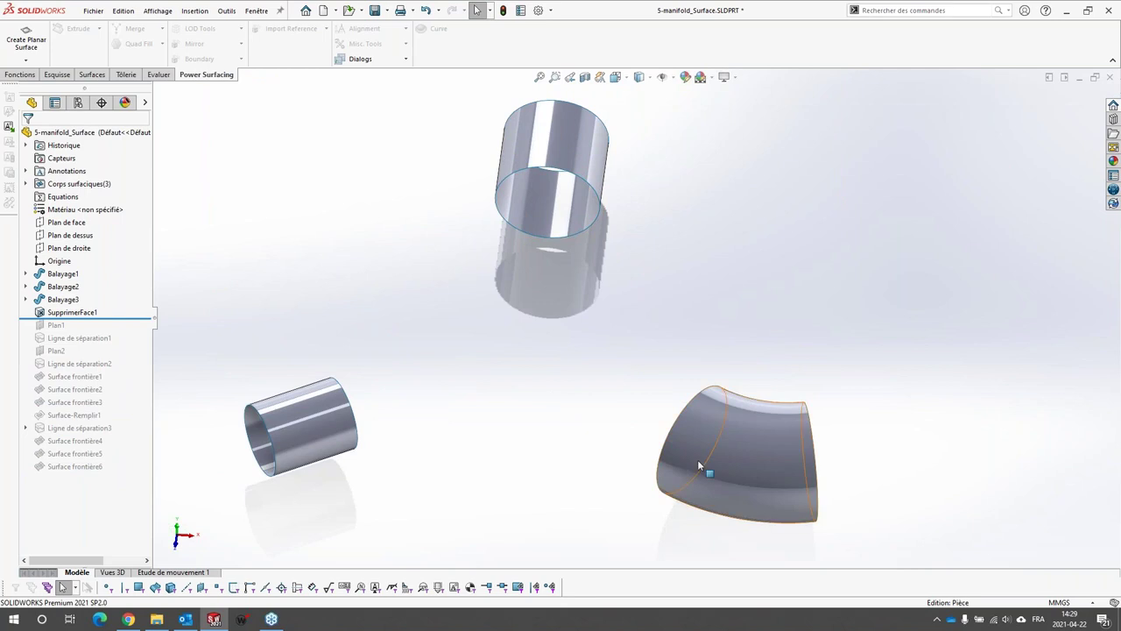
{"action": "left_click_drag", "start_coordinate": [124, 327], "coordinate": [129, 480]}
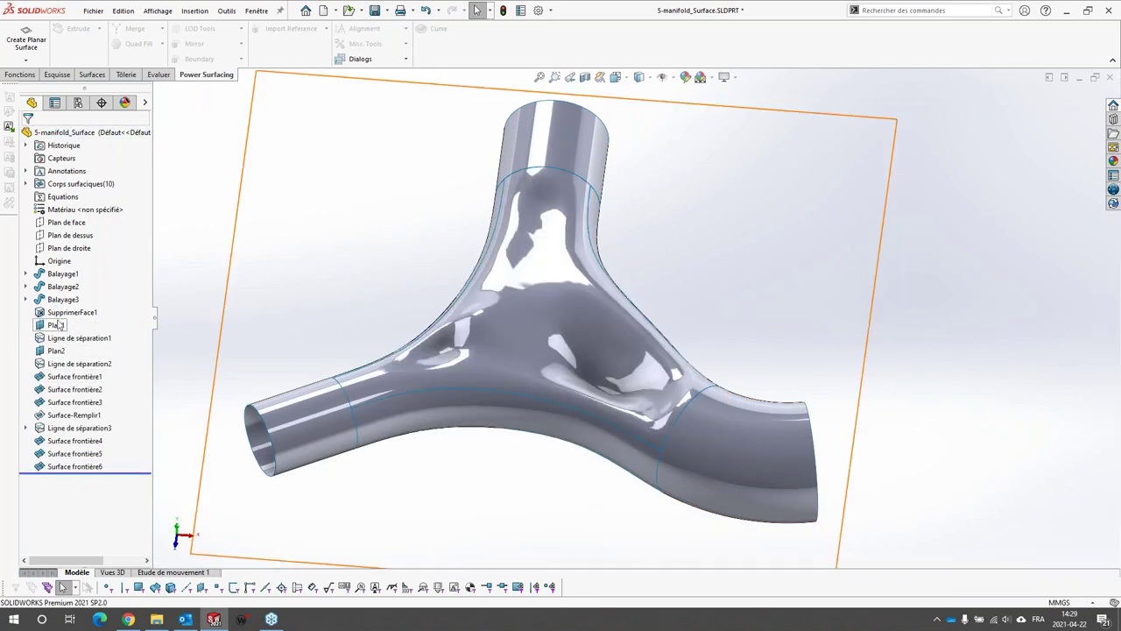
Examine the complete manifold's boundary and fill surfaces from the side and from above.
{"action": "middle_click_drag", "start_coordinate": [180, 337], "coordinate": [394, 256]}
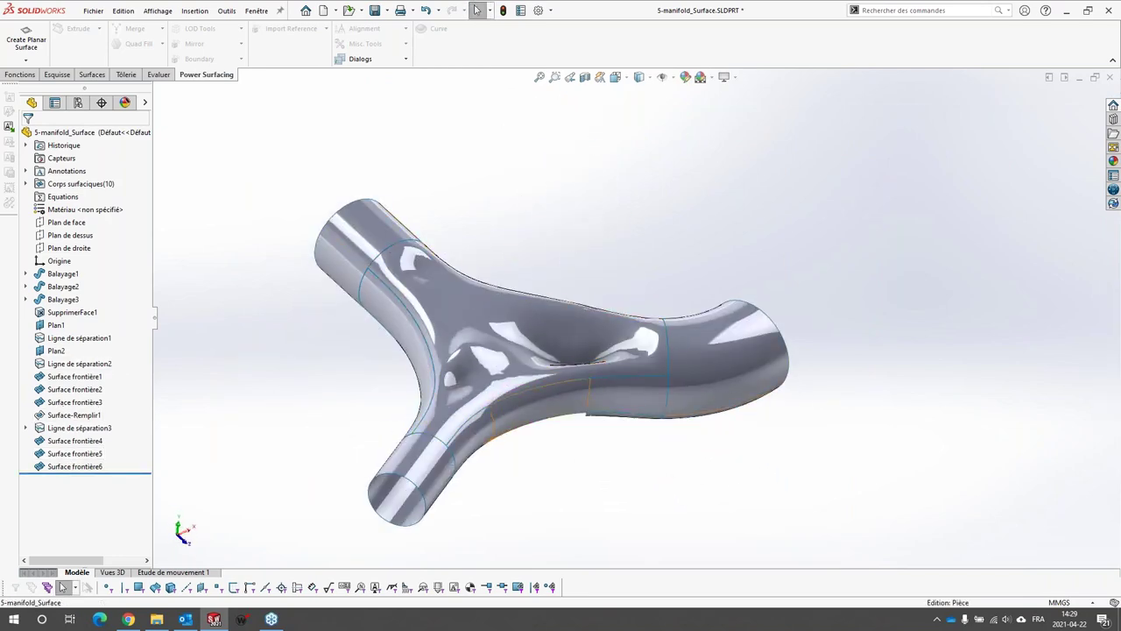
{"action": "middle_click_drag", "start_coordinate": [570, 463], "coordinate": [815, 392]}
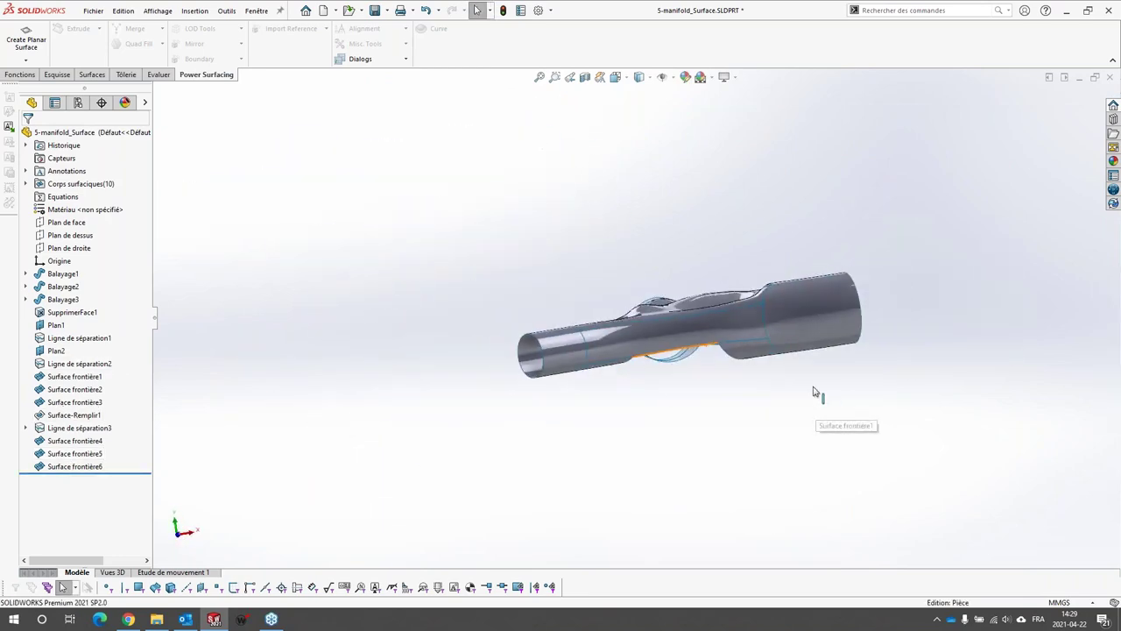
{"action": "middle_click_drag", "start_coordinate": [675, 349], "coordinate": [826, 389]}
{"action": "scroll", "coordinate": [804, 416], "scroll_direction": "down", "scroll_amount": 1}
{"action": "scroll", "coordinate": [826, 389], "scroll_direction": "down", "scroll_amount": 2}
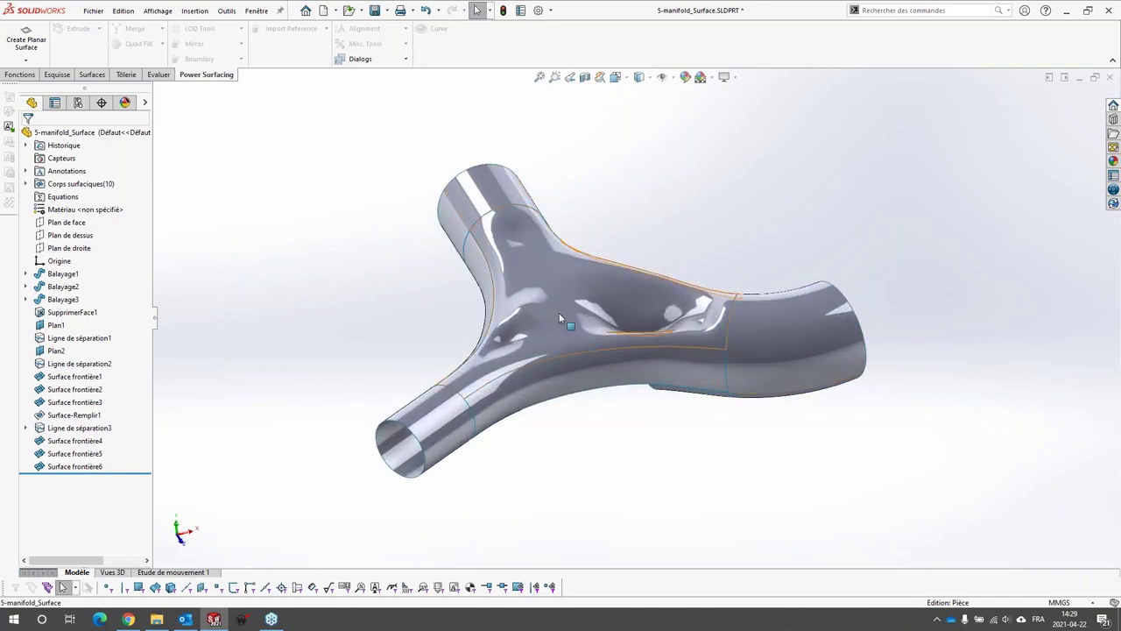
{"action": "middle_click_drag", "start_coordinate": [559, 313], "coordinate": [548, 364]}
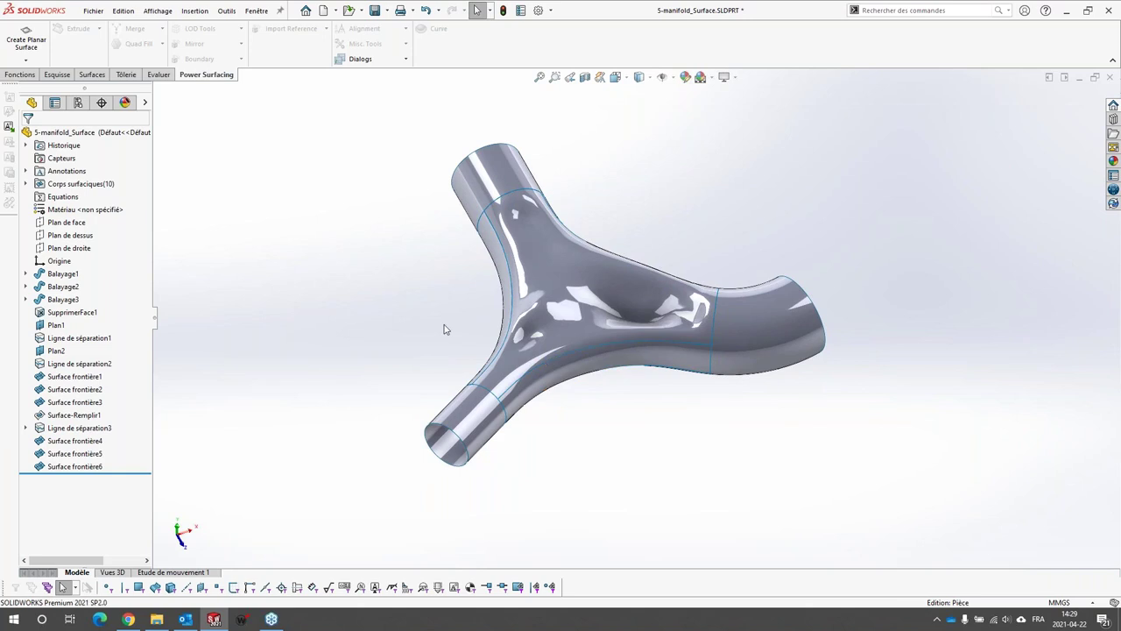
Close the surface-modelled manifold part and open 6-manifold.SLDPRT from the Fichiers PWRS folder.
{"action": "left_click", "coordinate": [1109, 78]}
{"action": "left_click", "coordinate": [562, 325]}
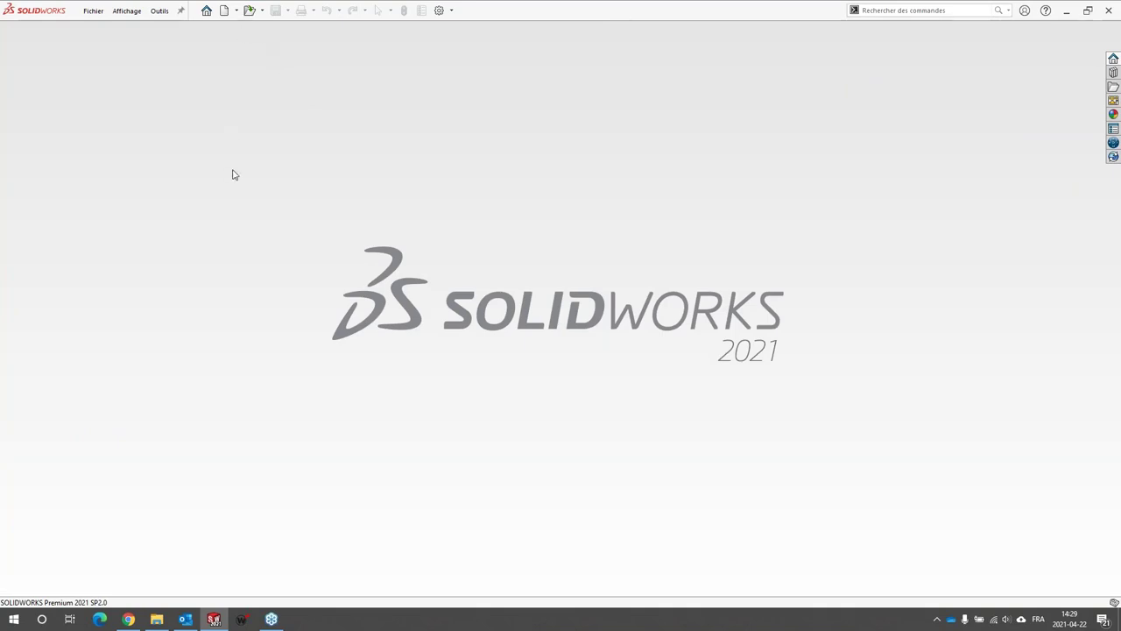
{"action": "left_click", "coordinate": [156, 618]}
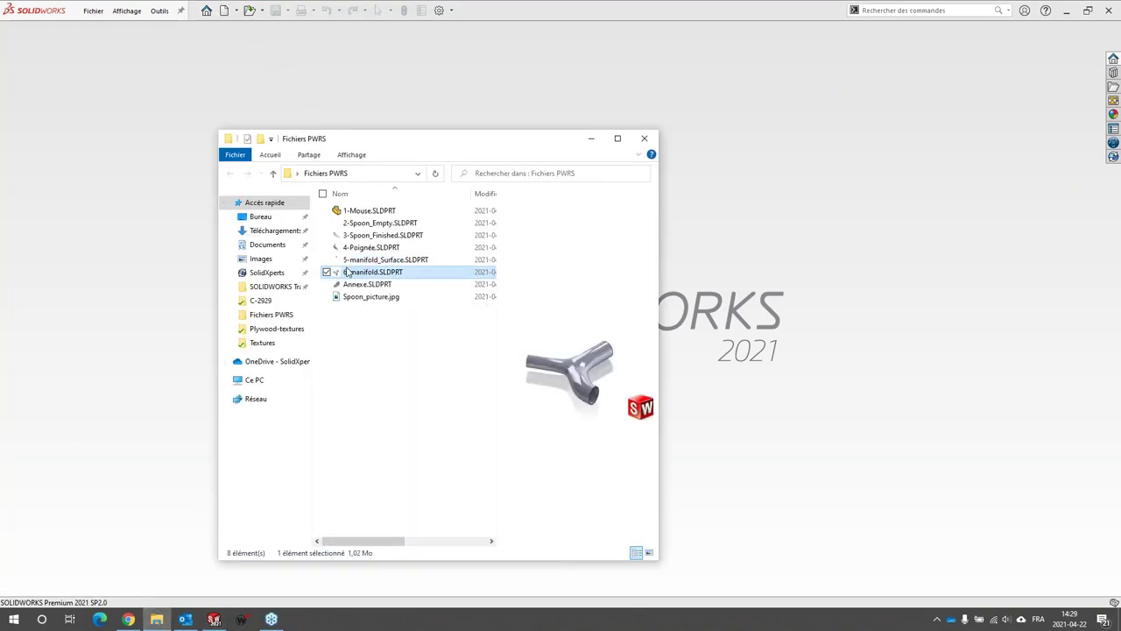
{"action": "double_click", "coordinate": [356, 275]}
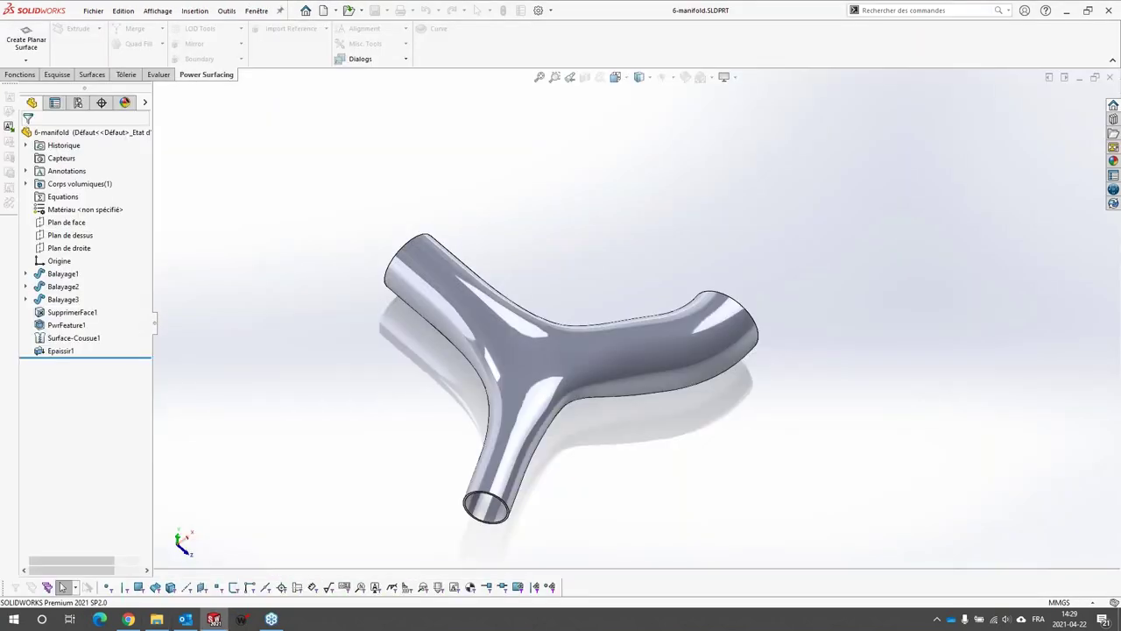
Examine the Power Surfacing manifold's body and the transitions between its three tubes from several angles.
{"action": "middle_click_drag", "start_coordinate": [369, 286], "coordinate": [629, 346]}
{"action": "scroll", "coordinate": [629, 346], "scroll_direction": "down", "scroll_amount": 3}
{"action": "middle_click_drag", "start_coordinate": [545, 275], "coordinate": [710, 300]}
{"action": "scroll", "coordinate": [748, 326], "scroll_direction": "up", "scroll_amount": 1}
{"action": "middle_click_drag", "start_coordinate": [749, 428], "coordinate": [736, 442]}
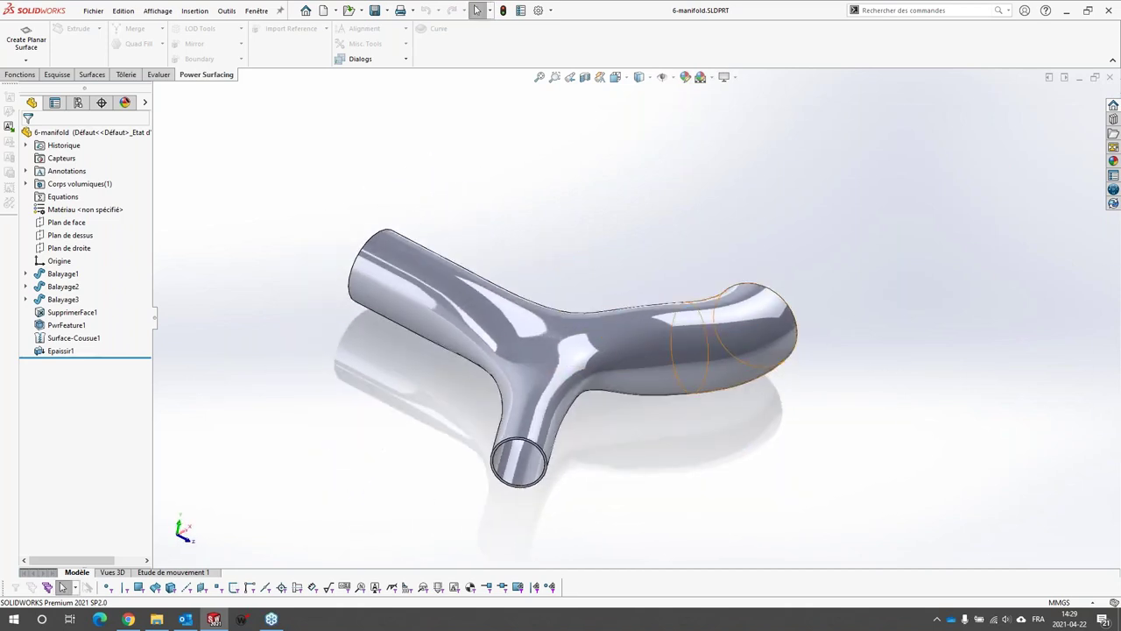
{"action": "middle_click_drag", "start_coordinate": [718, 328], "coordinate": [756, 385]}
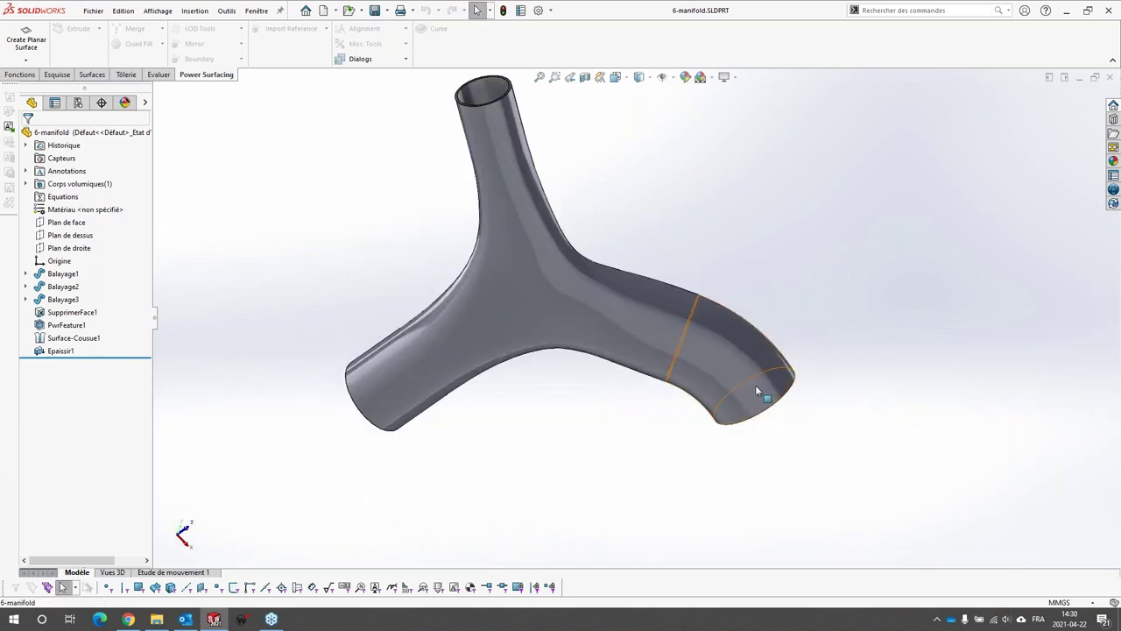
{"action": "middle_click_drag", "start_coordinate": [559, 201], "coordinate": [599, 326]}
{"action": "scroll", "coordinate": [555, 319], "scroll_direction": "down", "scroll_amount": 2}
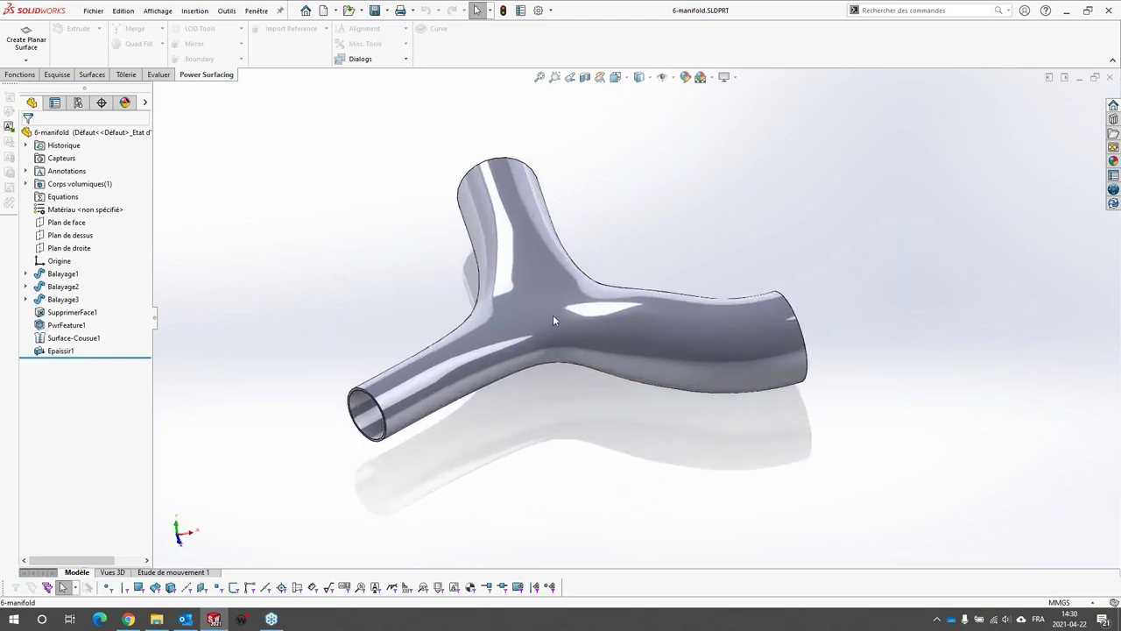
{"action": "scroll", "coordinate": [553, 315], "scroll_direction": "down", "scroll_amount": 2}
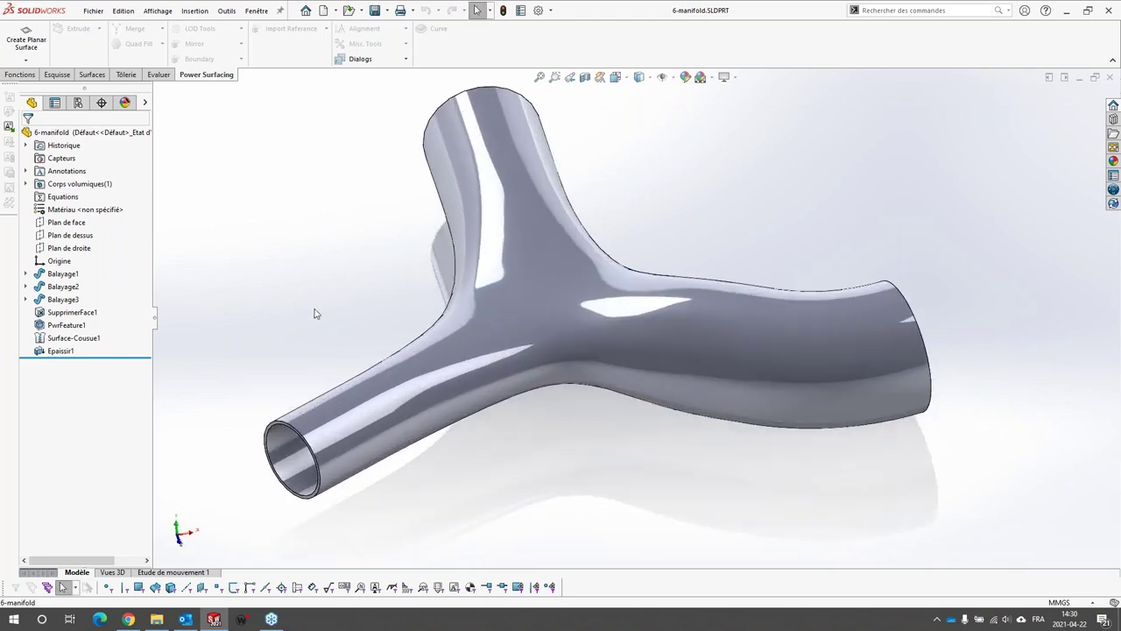
Highlight the PwrFeature1, Surface-Cousue1 and Epaissir1 features to review how the manifold is built.
{"action": "left_click", "coordinate": [63, 325]}
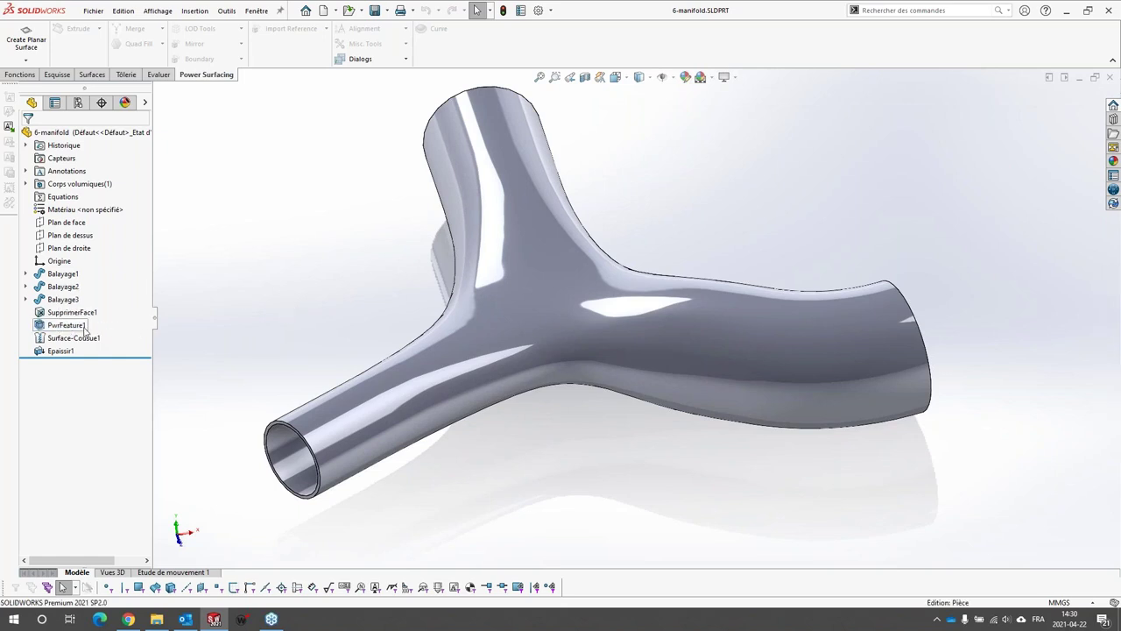
{"action": "left_click", "coordinate": [82, 338]}
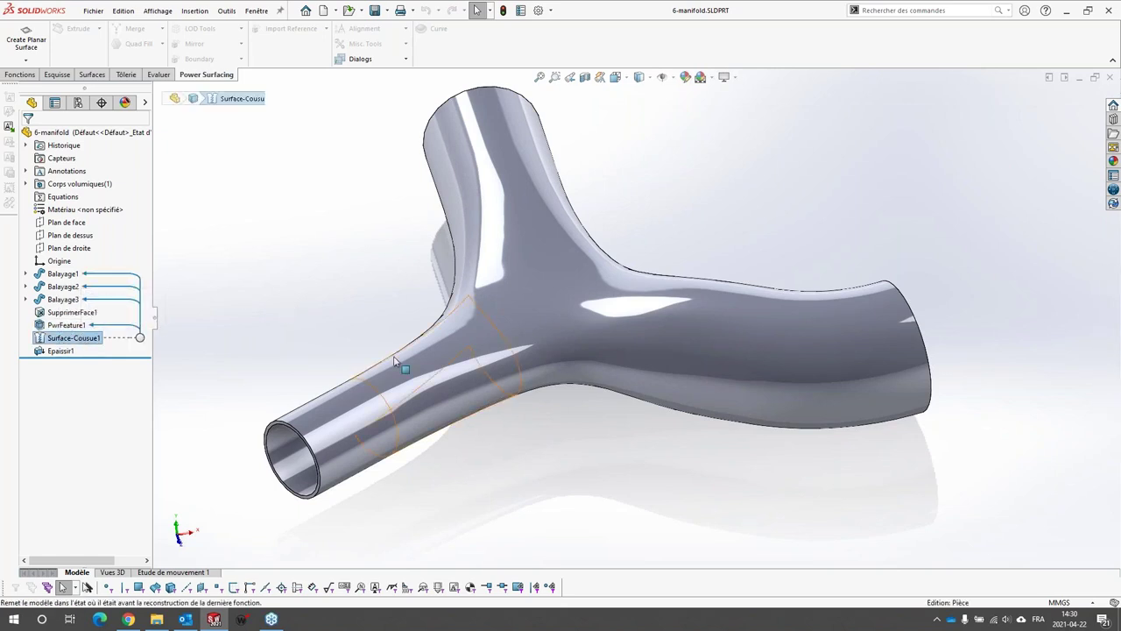
{"action": "left_click", "coordinate": [58, 350]}
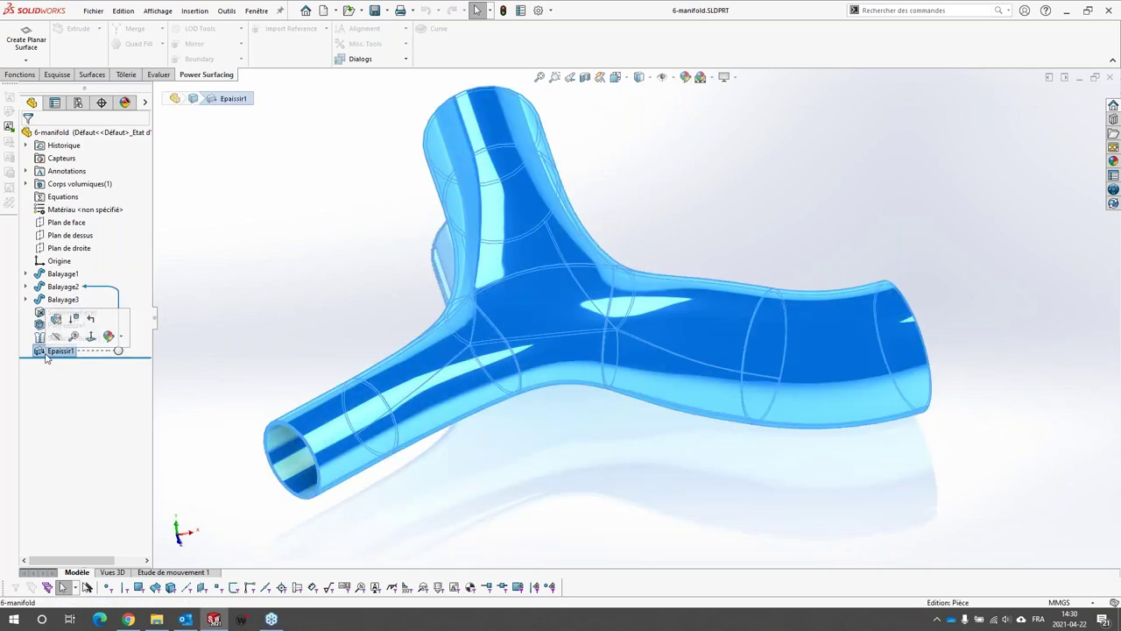
{"action": "left_click", "coordinate": [174, 331]}
{"action": "left_click", "coordinate": [61, 326]}
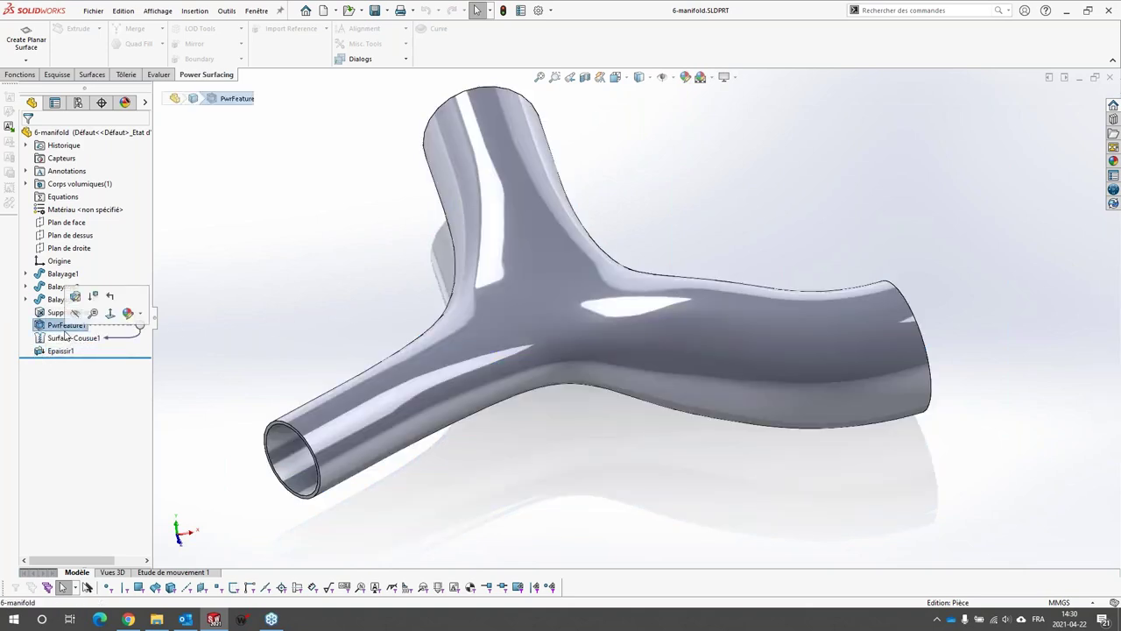
{"action": "left_click", "coordinate": [313, 330]}
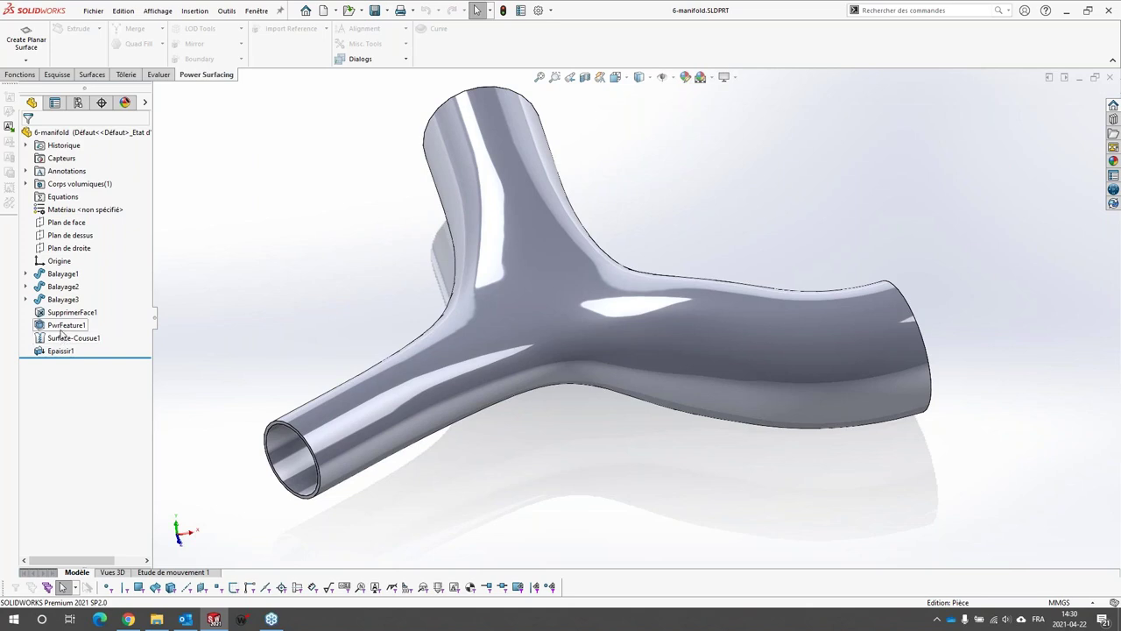
{"action": "left_click", "coordinate": [61, 327]}
{"action": "left_click", "coordinate": [57, 351]}
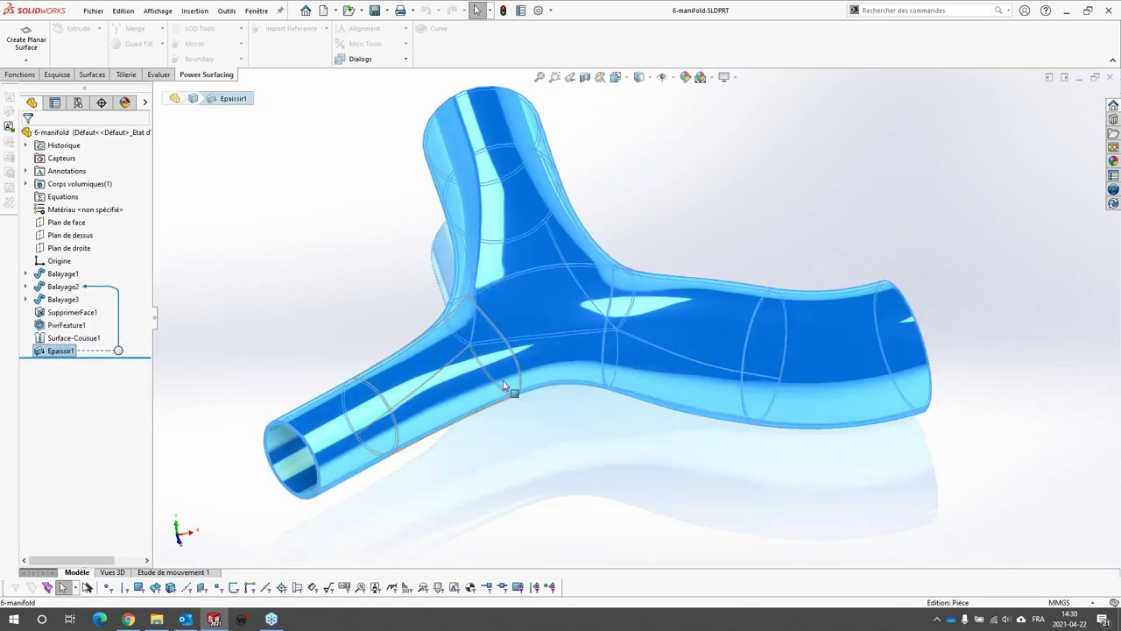
{"action": "key", "text": "Escape"}
Roll the history back to just after PwrFeature1 and open that feature for editing.
{"action": "middle_click_drag", "start_coordinate": [503, 385], "coordinate": [146, 359]}
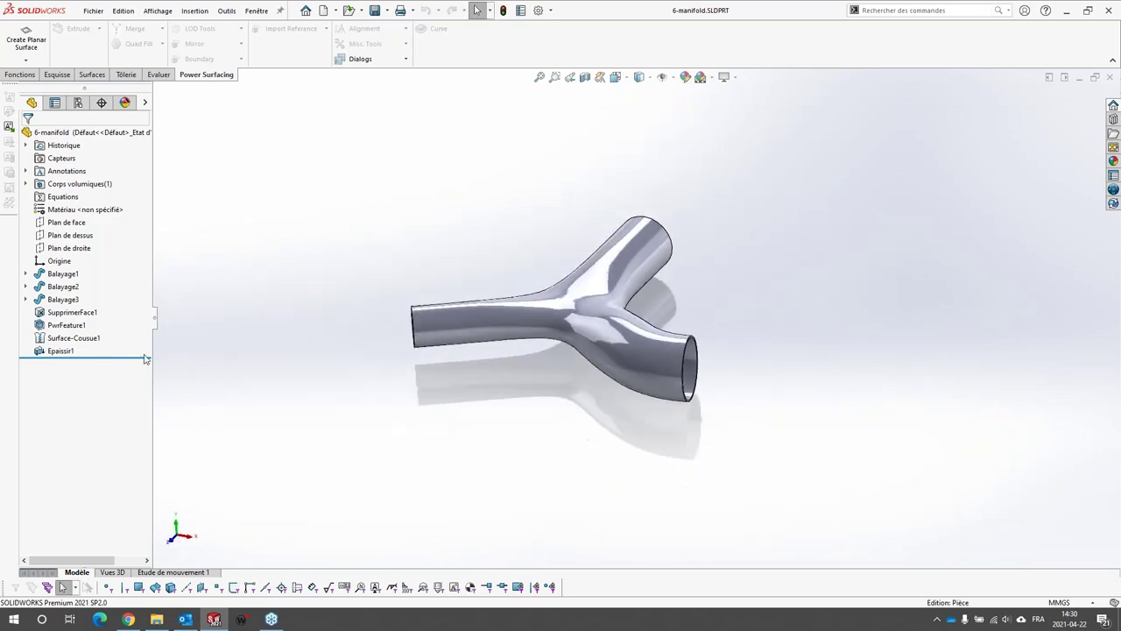
{"action": "left_click_drag", "start_coordinate": [105, 359], "coordinate": [98, 331]}
{"action": "right_click", "coordinate": [77, 324]}
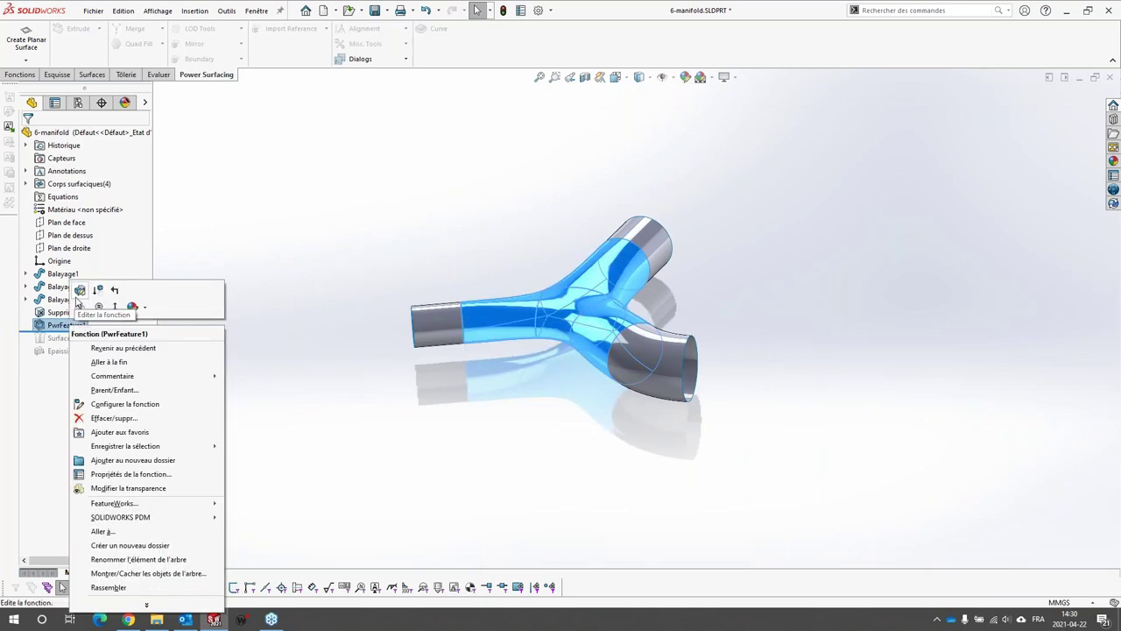
{"action": "left_click", "coordinate": [77, 294]}
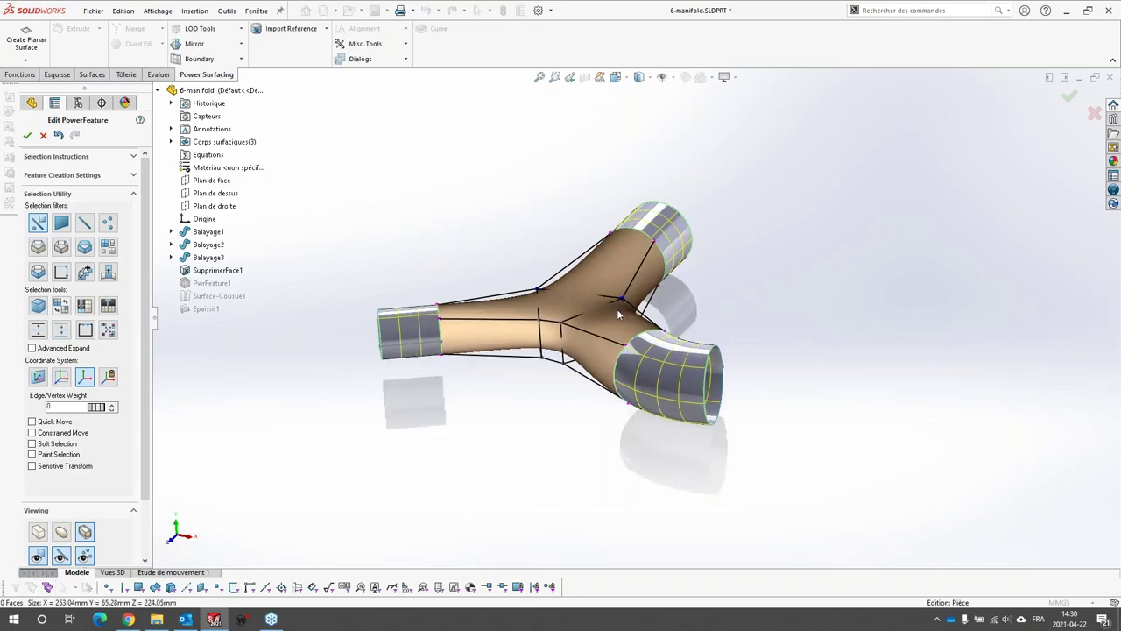
Examine PwrFeature1's control mesh and its connections to the three tube ends from several angles.
{"action": "left_click", "coordinate": [619, 314]}
{"action": "middle_click_drag", "start_coordinate": [618, 313], "coordinate": [592, 329]}
{"action": "scroll", "coordinate": [706, 365], "scroll_direction": "down", "scroll_amount": 1}
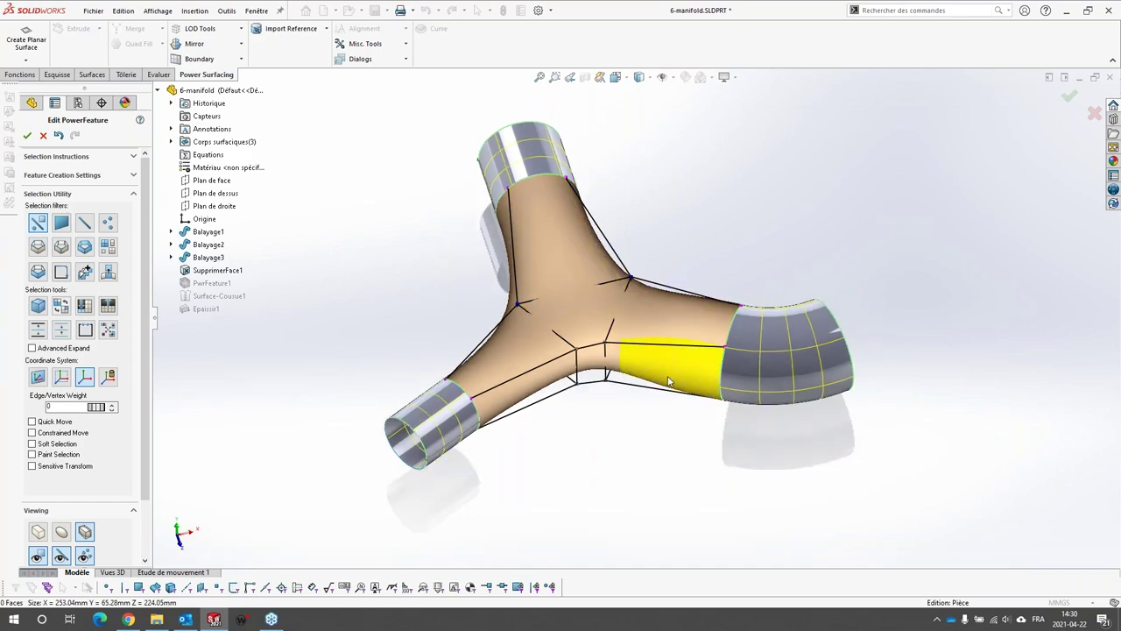
{"action": "middle_click_drag", "start_coordinate": [670, 377], "coordinate": [625, 353]}
{"action": "scroll", "coordinate": [620, 354], "scroll_direction": "down", "scroll_amount": 2}
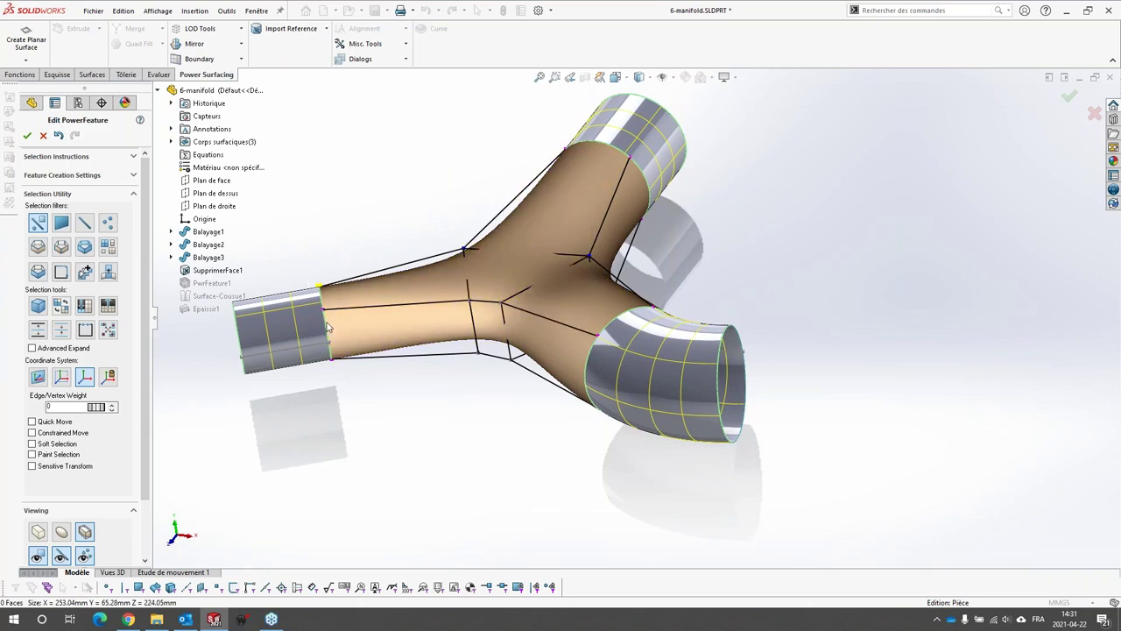
{"action": "middle_click_drag", "start_coordinate": [552, 295], "coordinate": [596, 285]}
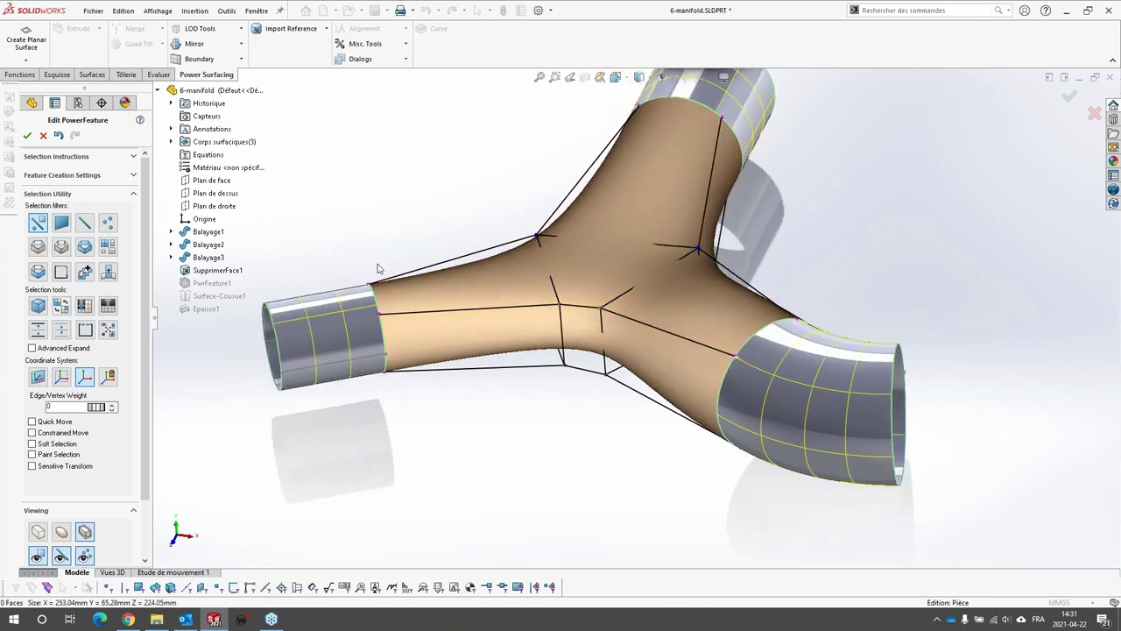
{"action": "scroll", "coordinate": [626, 238], "scroll_direction": "up", "scroll_amount": 4}
{"action": "scroll", "coordinate": [625, 238], "scroll_direction": "down", "scroll_amount": 3}
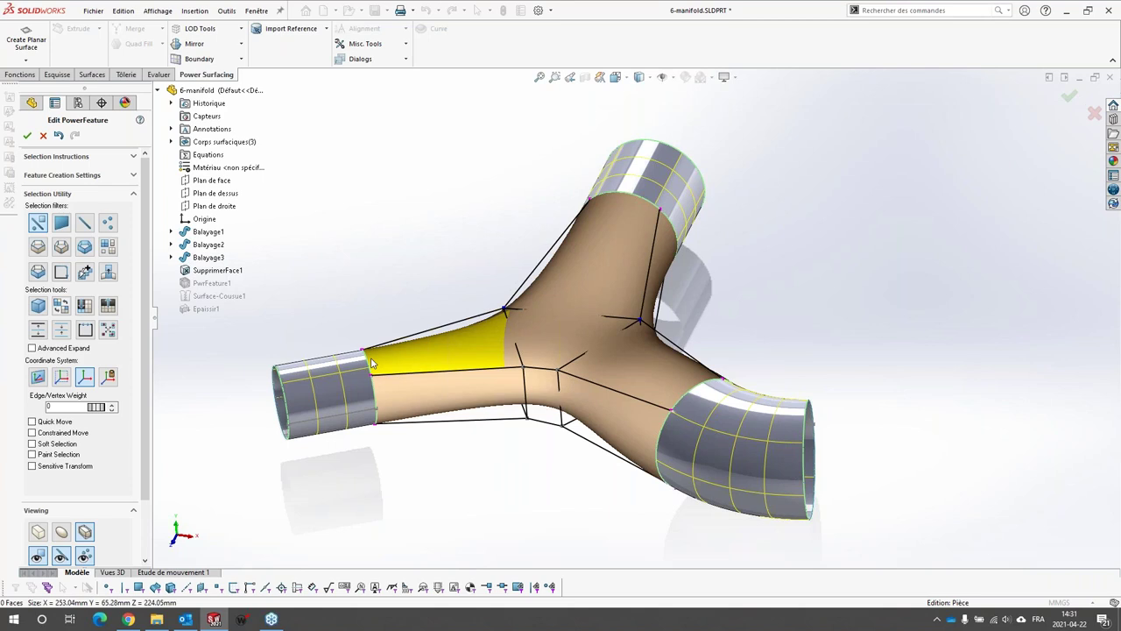
{"action": "scroll", "coordinate": [734, 269], "scroll_direction": "down", "scroll_amount": 1}
{"action": "scroll", "coordinate": [614, 333], "scroll_direction": "up", "scroll_amount": 1}
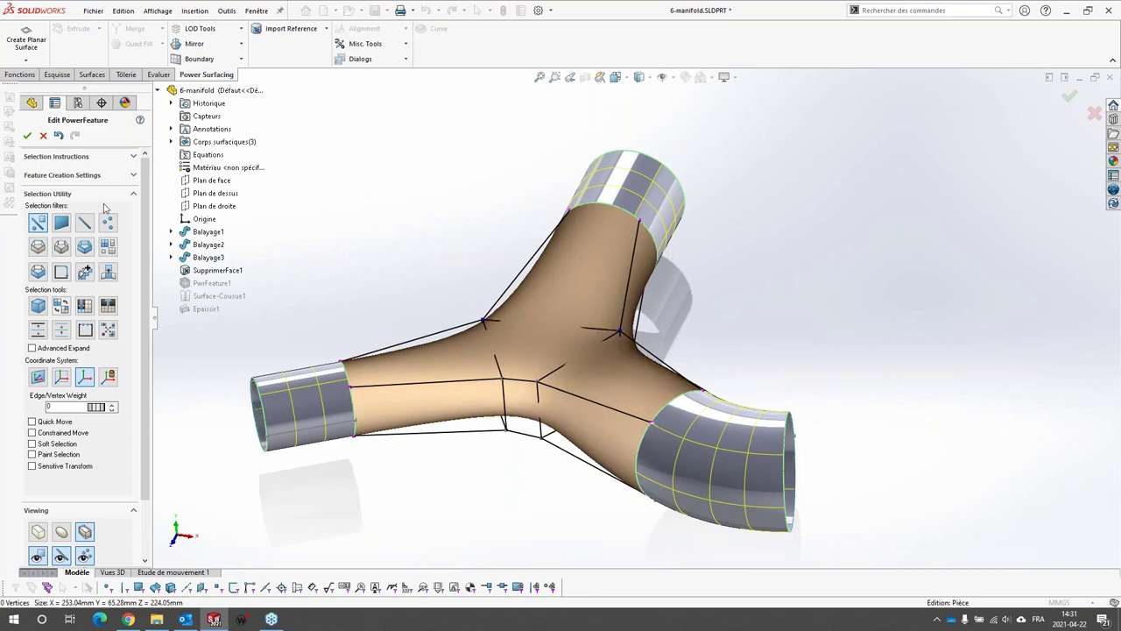
Accept the PowerFeature edit and roll the history forward through Surface-Cousue1 and Epaissir1.
{"action": "left_click", "coordinate": [27, 136]}
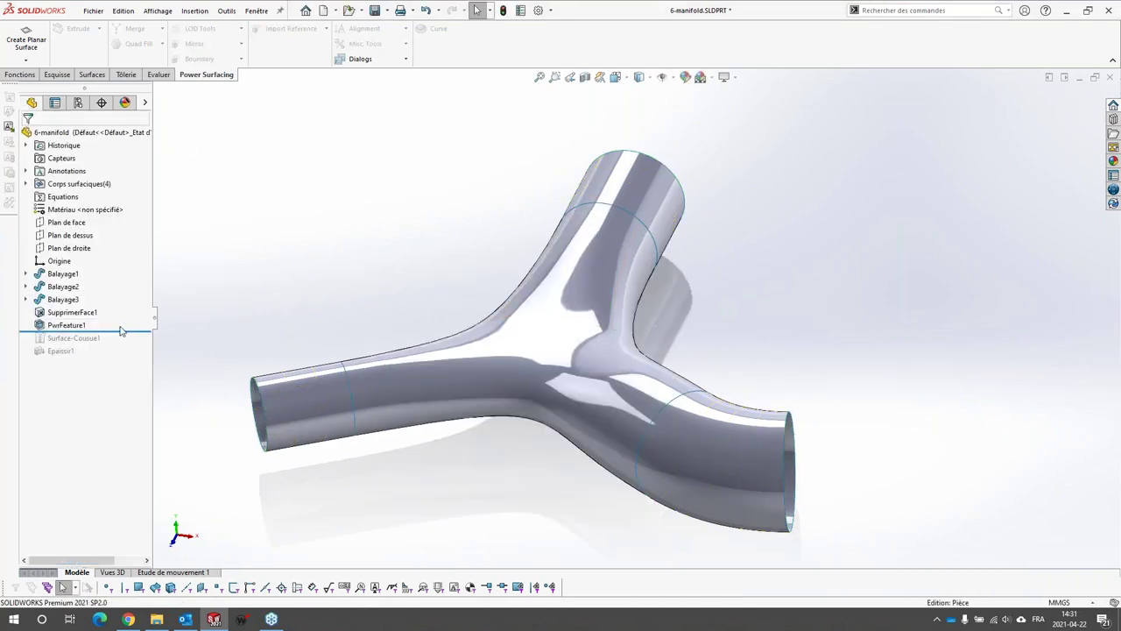
{"action": "left_click_drag", "start_coordinate": [121, 330], "coordinate": [121, 344]}
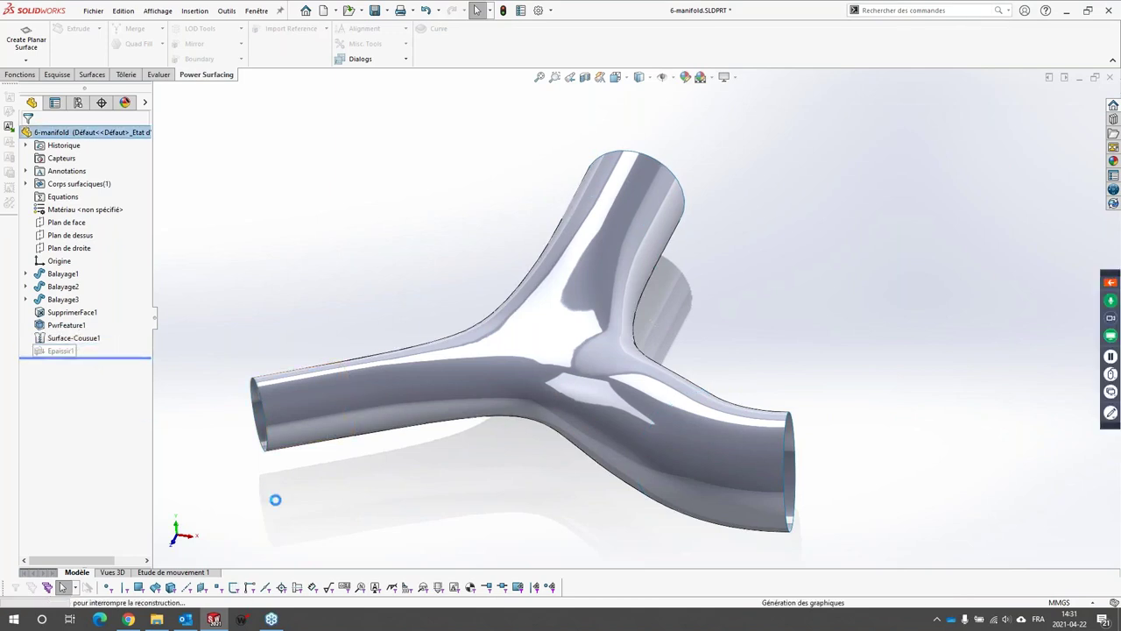
{"action": "middle_click_drag", "start_coordinate": [283, 491], "coordinate": [438, 379]}
Roll the history back to just after SupprimerFace1 and highlight each of the three separate tubes.
{"action": "left_click_drag", "start_coordinate": [114, 357], "coordinate": [113, 317]}
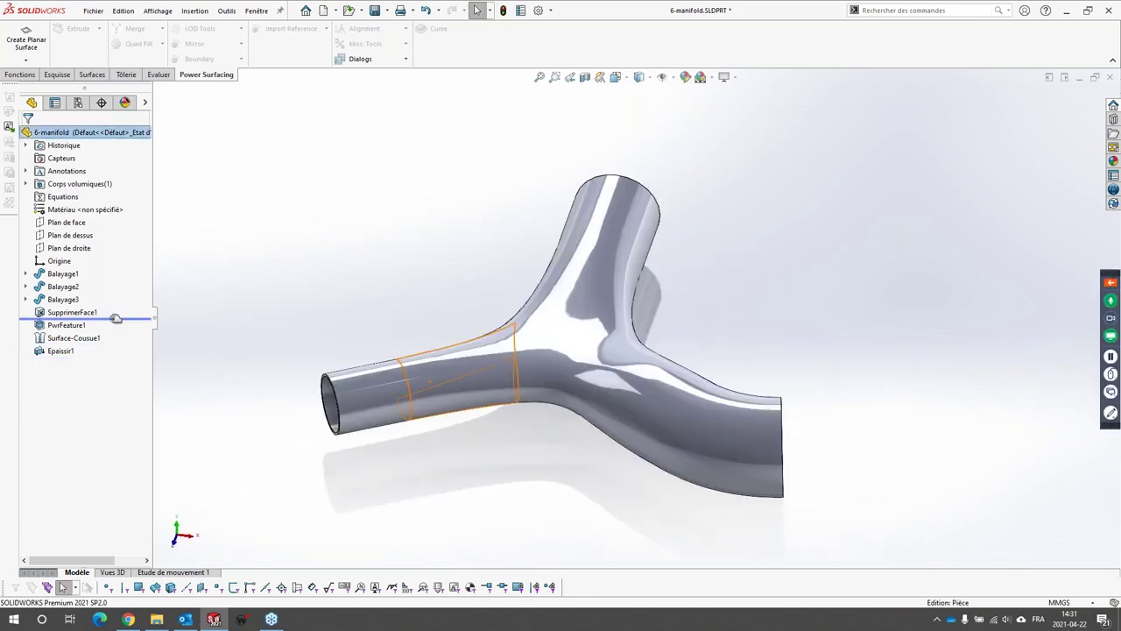
{"action": "middle_click_drag", "start_coordinate": [648, 355], "coordinate": [694, 337]}
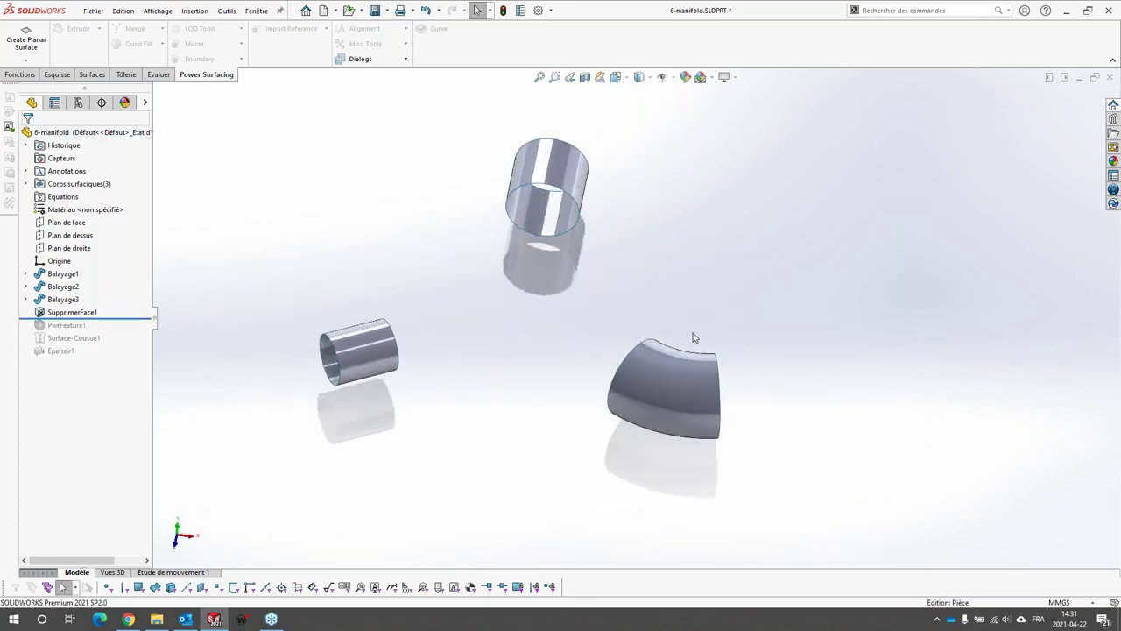
{"action": "scroll", "coordinate": [581, 224], "scroll_direction": "down", "scroll_amount": 2}
{"action": "scroll", "coordinate": [581, 224], "scroll_direction": "up", "scroll_amount": 1}
{"action": "left_click", "coordinate": [589, 204]}
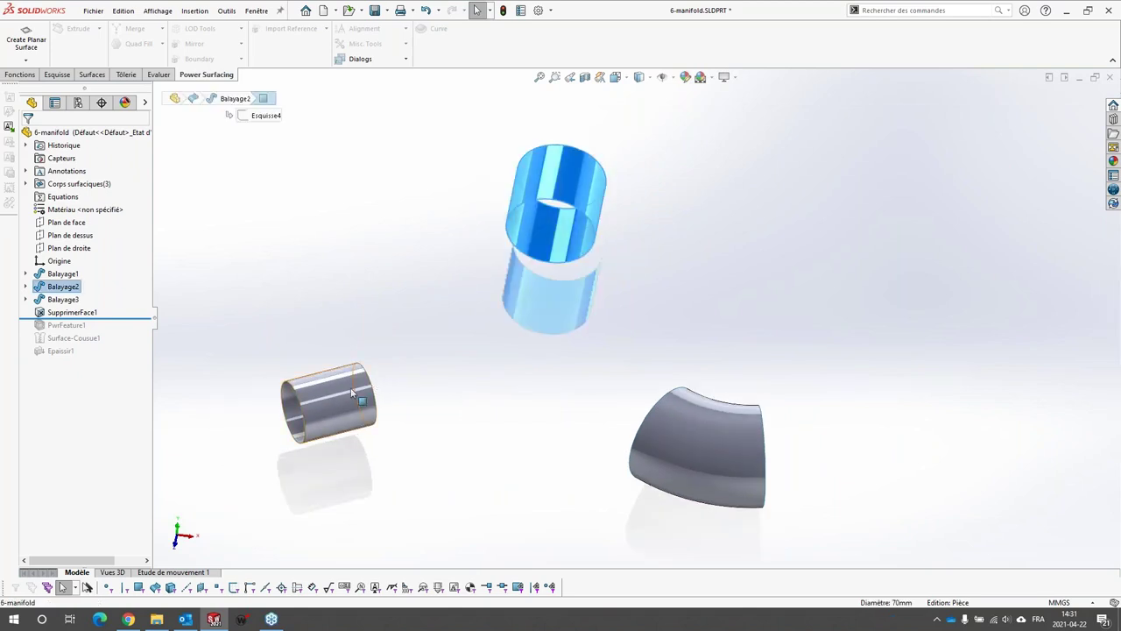
{"action": "left_click", "coordinate": [351, 391]}
{"action": "left_click", "coordinate": [686, 454]}
{"action": "left_click", "coordinate": [474, 412]}
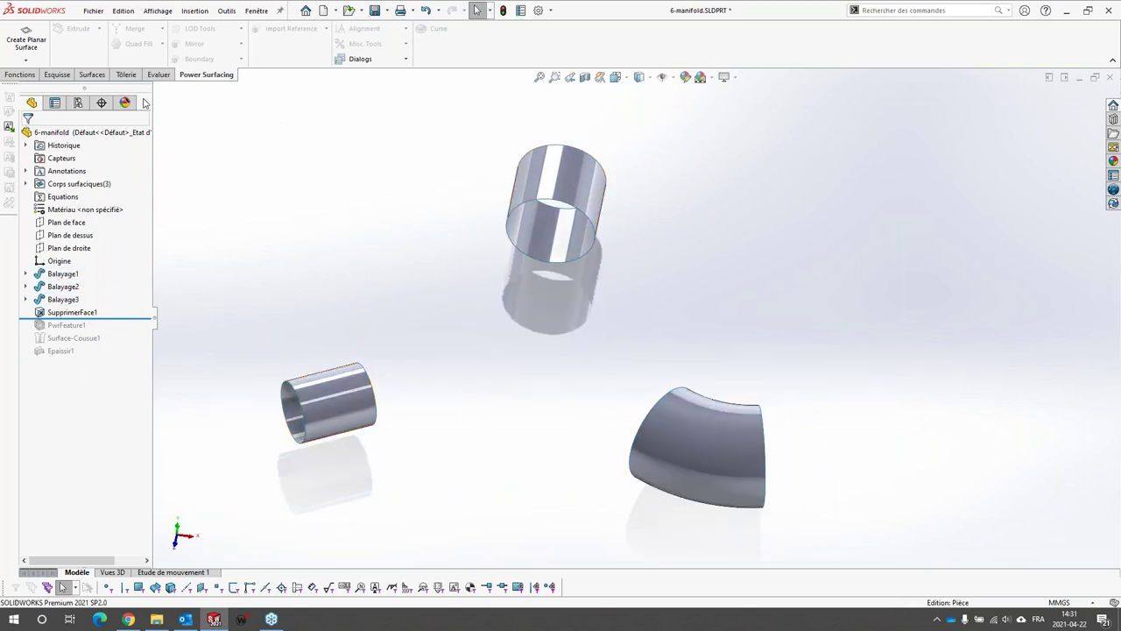
Create a Power Surfacing box 100 mm in length, width and height, with one segment in each direction.
{"action": "left_click", "coordinate": [26, 60]}
{"action": "left_click", "coordinate": [49, 77]}
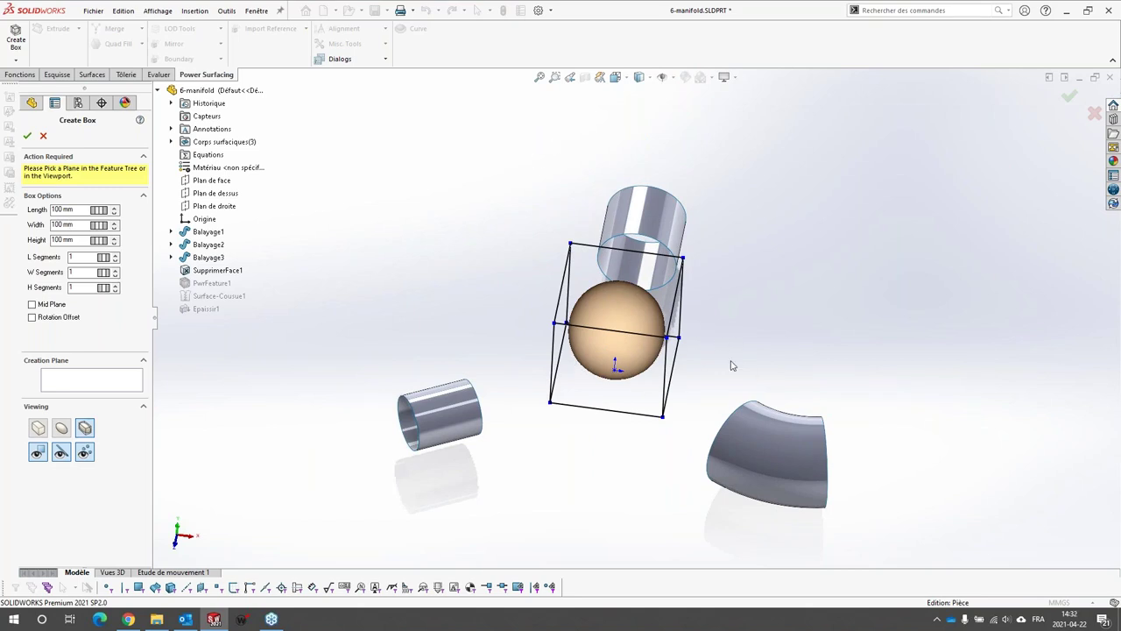
{"action": "scroll", "coordinate": [849, 386], "scroll_direction": "down", "scroll_amount": 2}
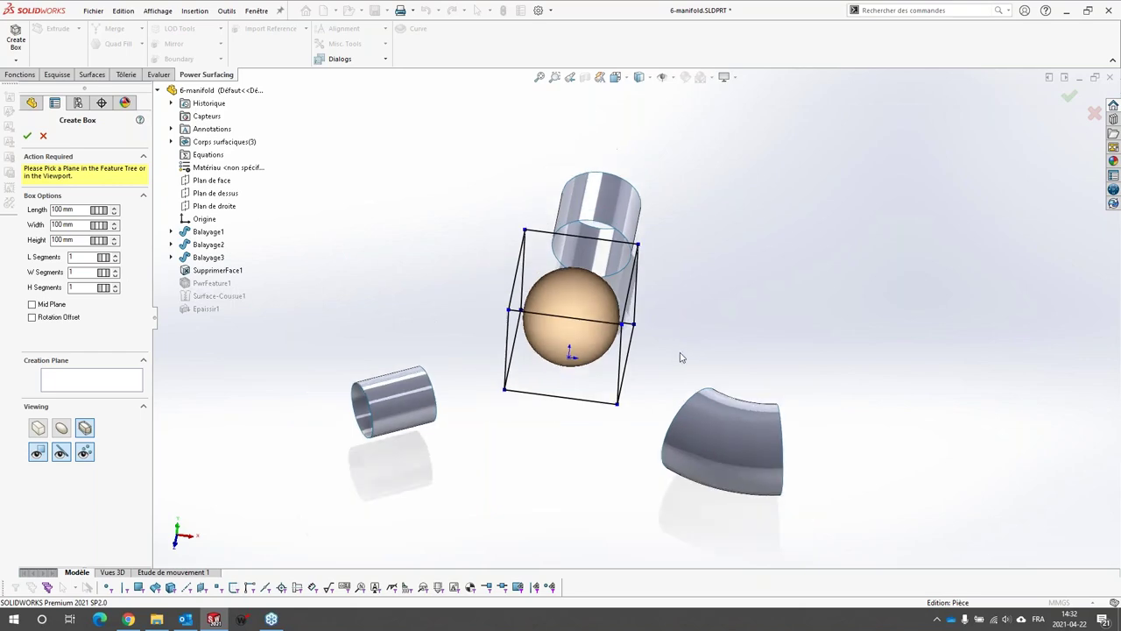
{"action": "middle_click_drag", "start_coordinate": [575, 350], "coordinate": [587, 295]}
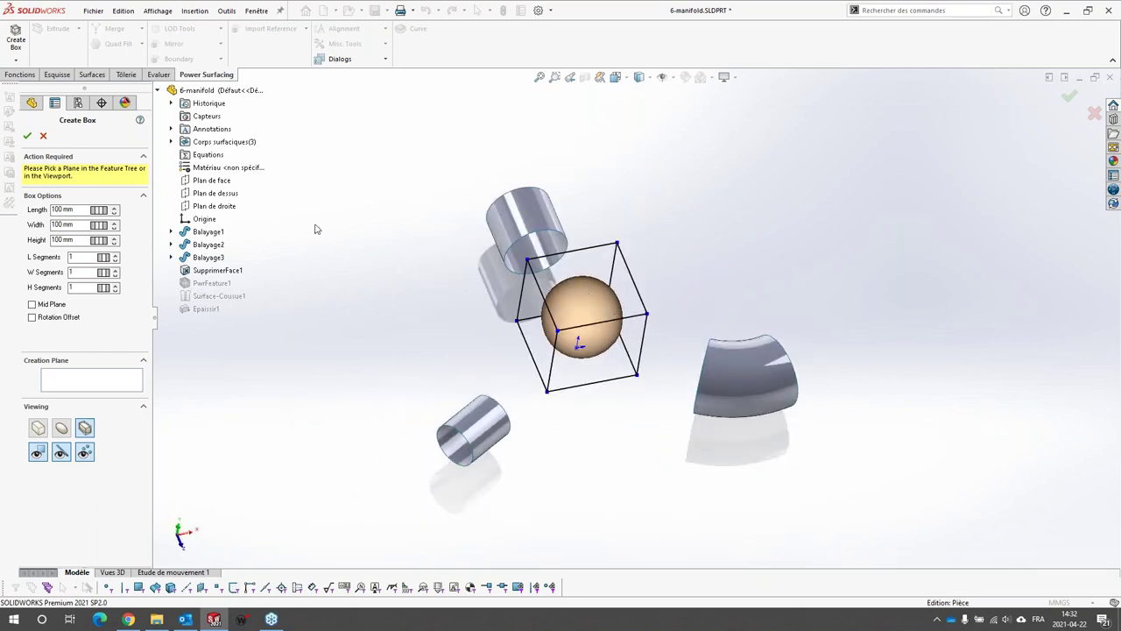
{"action": "left_click", "coordinate": [27, 136]}
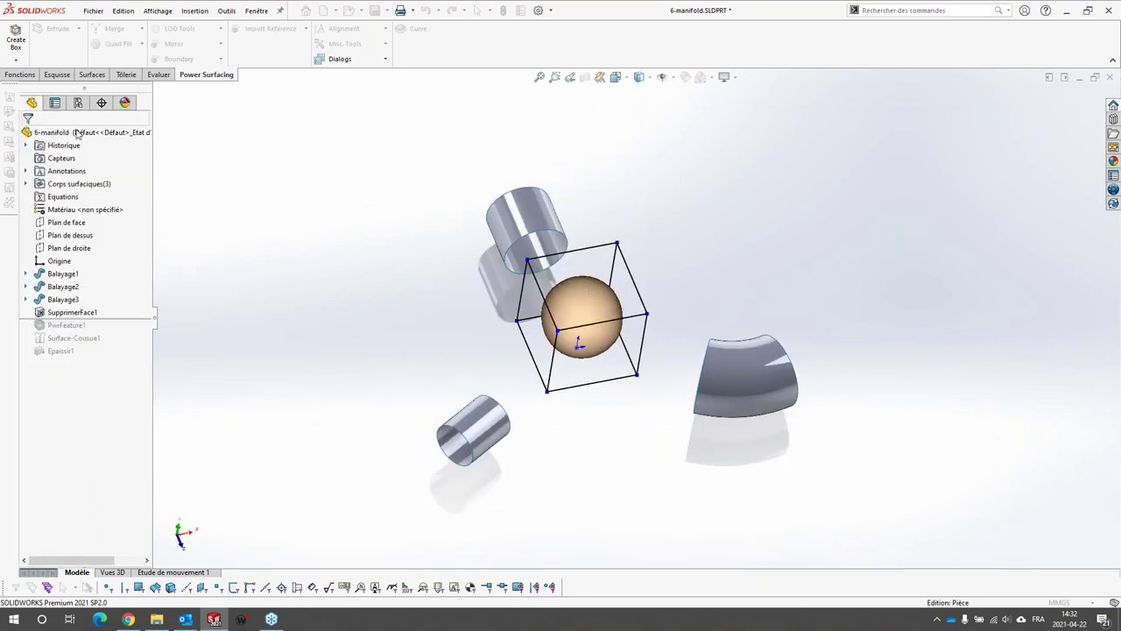
Move the whole box down in the front view until it is vertically centred on the tube openings.
{"action": "left_click", "coordinate": [617, 77]}
{"action": "left_click", "coordinate": [649, 127]}
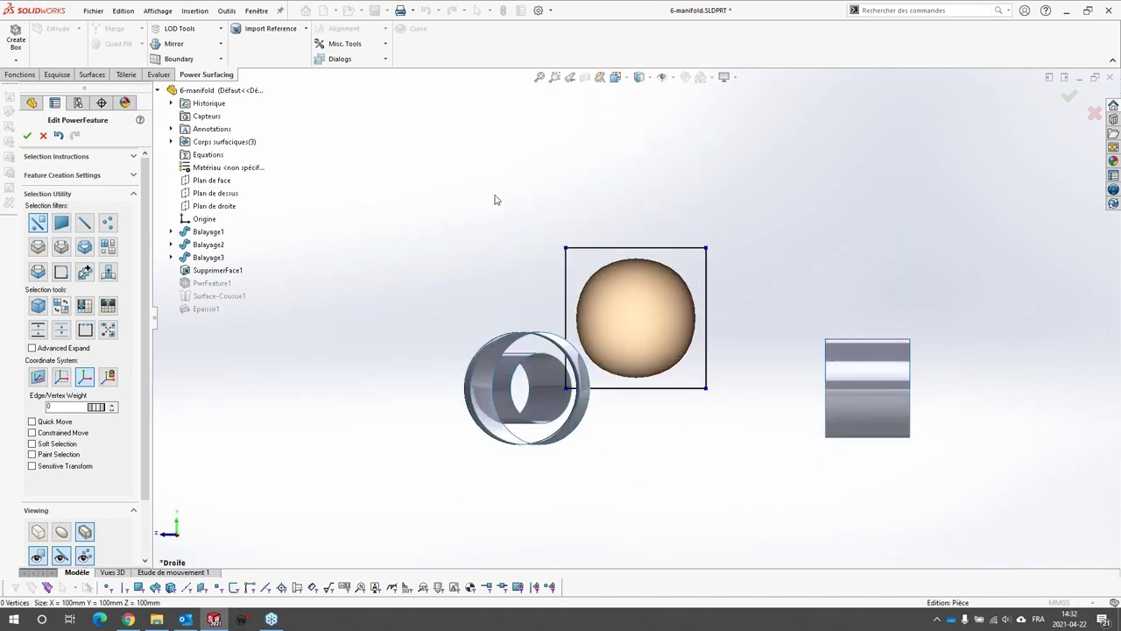
{"action": "key", "text": "ctrl+1"}
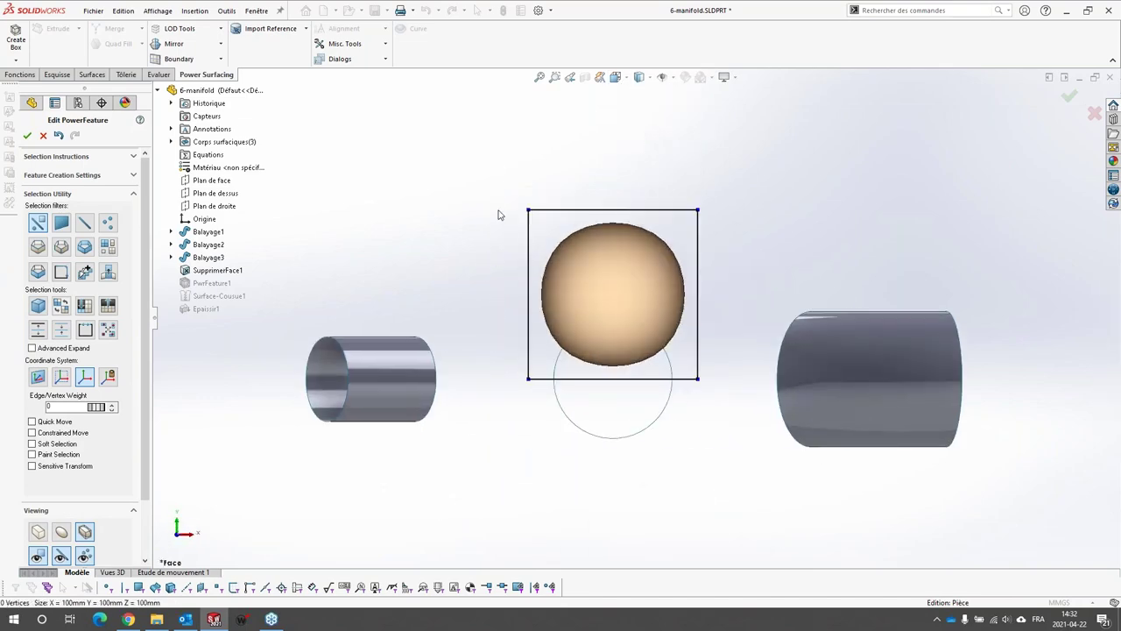
{"action": "left_click", "coordinate": [644, 262]}
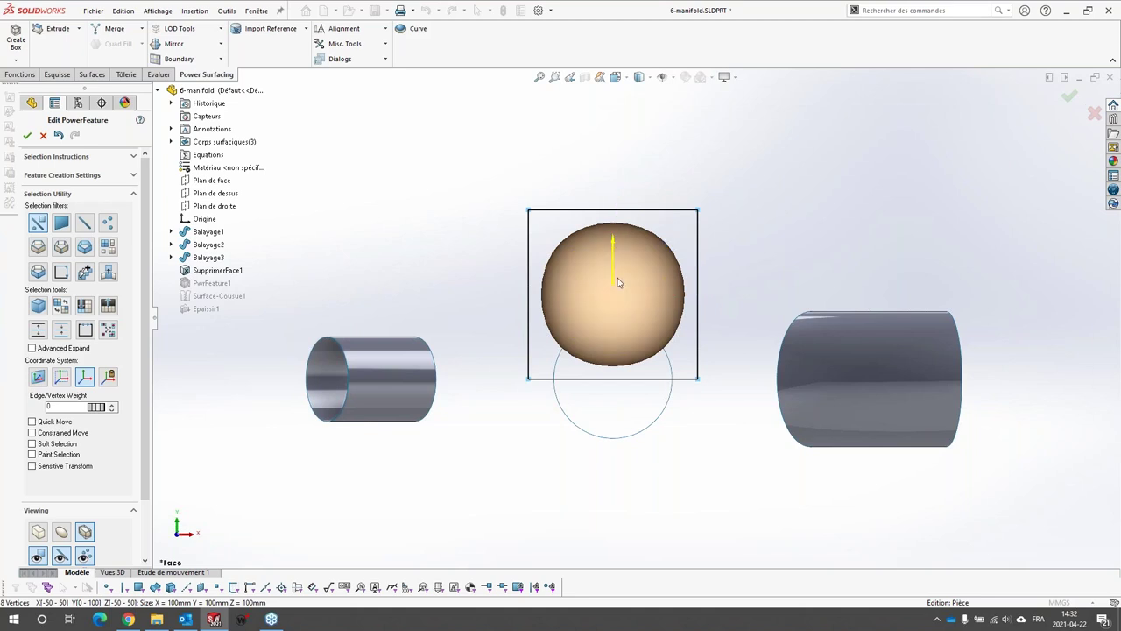
{"action": "left_click_drag", "start_coordinate": [612, 263], "coordinate": [621, 326]}
{"action": "left_click", "coordinate": [505, 276]}
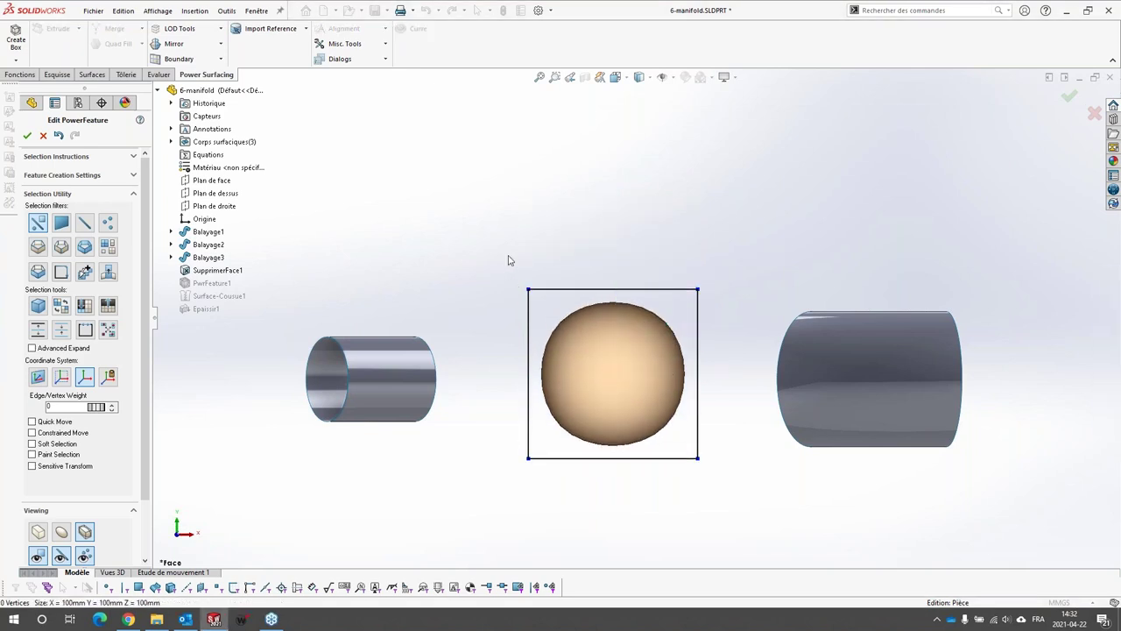
Scale the box vertically in the front view to a height of about 88 mm.
{"action": "left_click_drag", "start_coordinate": [508, 259], "coordinate": [751, 537]}
{"action": "left_click_drag", "start_coordinate": [614, 302], "coordinate": [616, 333]}
{"action": "left_click", "coordinate": [488, 234]}
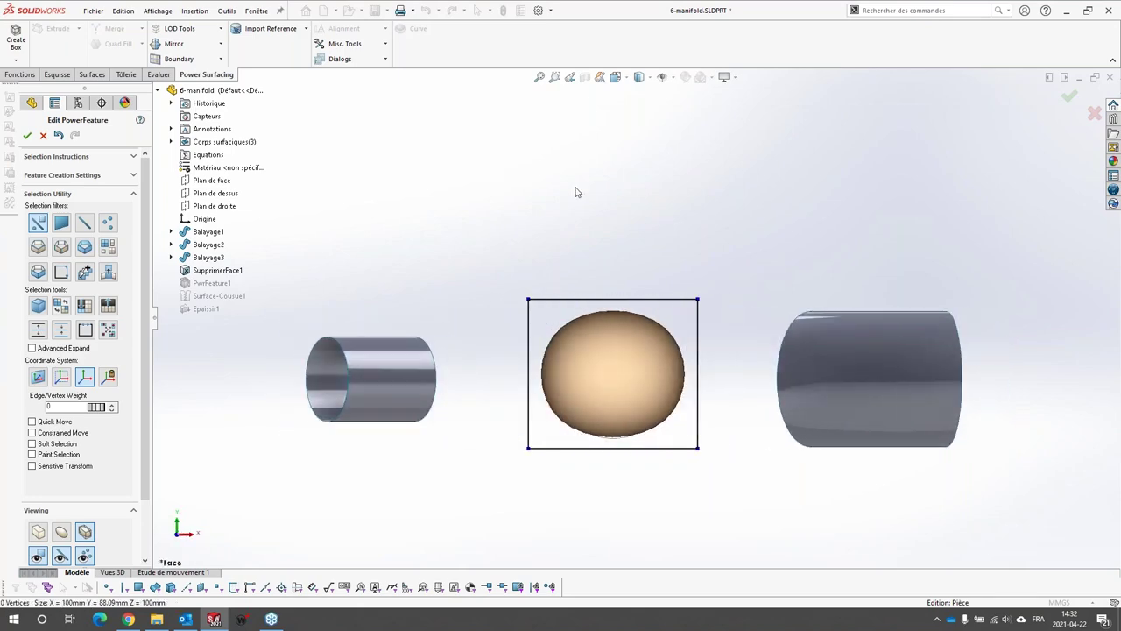
Move the box's two front vertical edges about 35 mm inward along X to form a tapered, wedge-like cage.
{"action": "middle_click_drag", "start_coordinate": [575, 192], "coordinate": [558, 363]}
{"action": "left_click", "coordinate": [485, 351]}
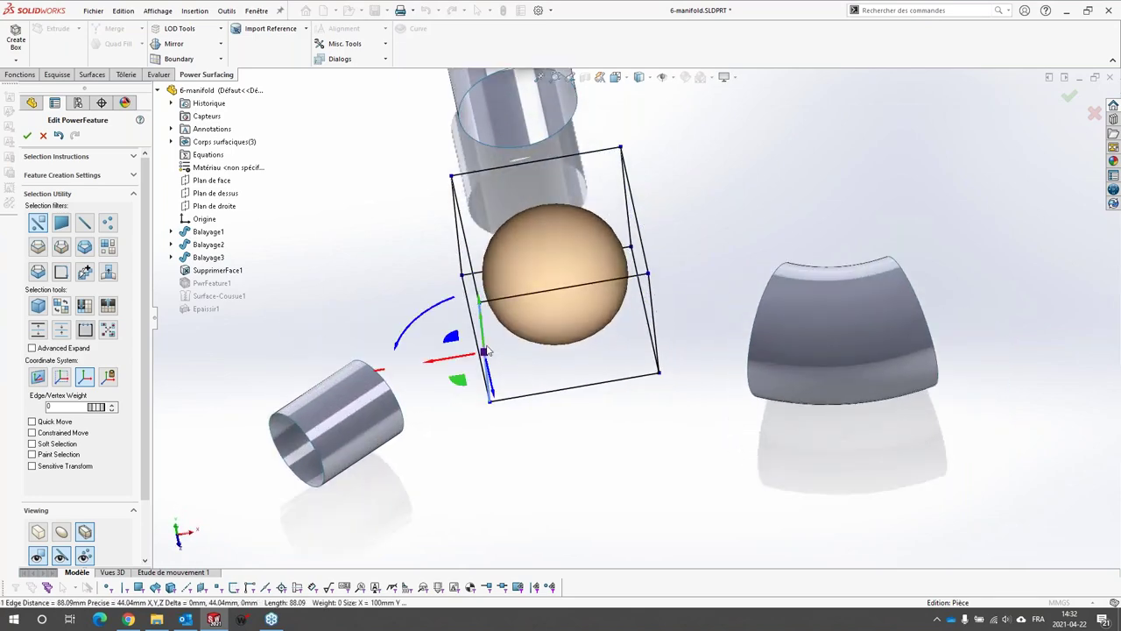
{"action": "left_click_drag", "start_coordinate": [430, 368], "coordinate": [547, 351]}
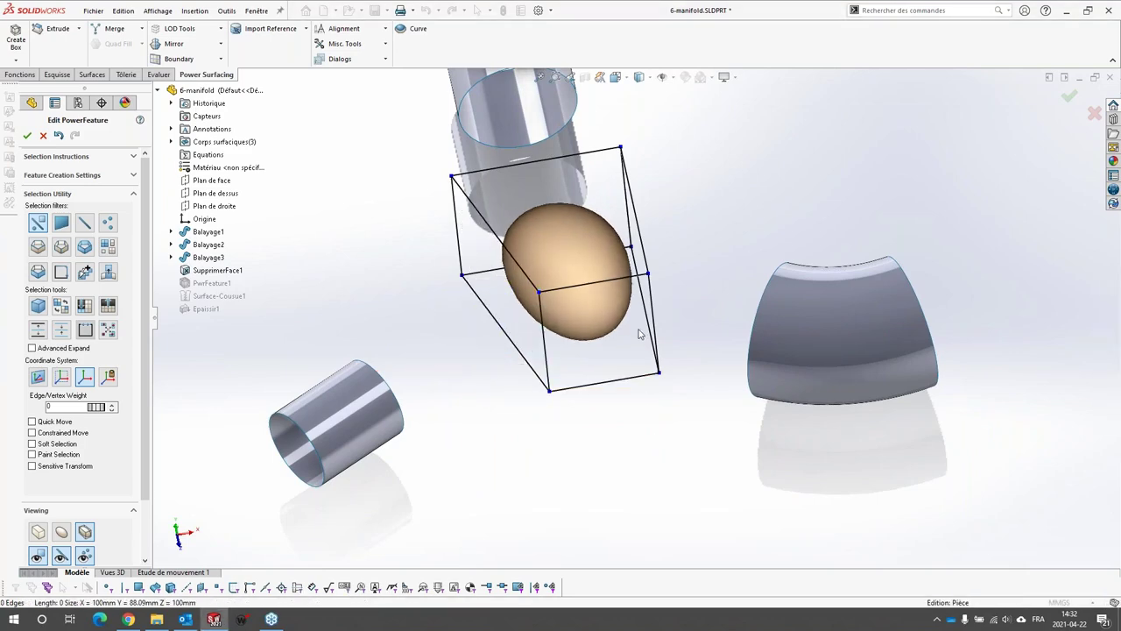
{"action": "left_click", "coordinate": [657, 332]}
{"action": "left_click_drag", "start_coordinate": [613, 336], "coordinate": [555, 341]}
{"action": "left_click", "coordinate": [643, 464]}
Extrude the cage's rear face 88.08 mm toward the rear straight tube with one segment.
{"action": "middle_click_drag", "start_coordinate": [643, 464], "coordinate": [547, 368]}
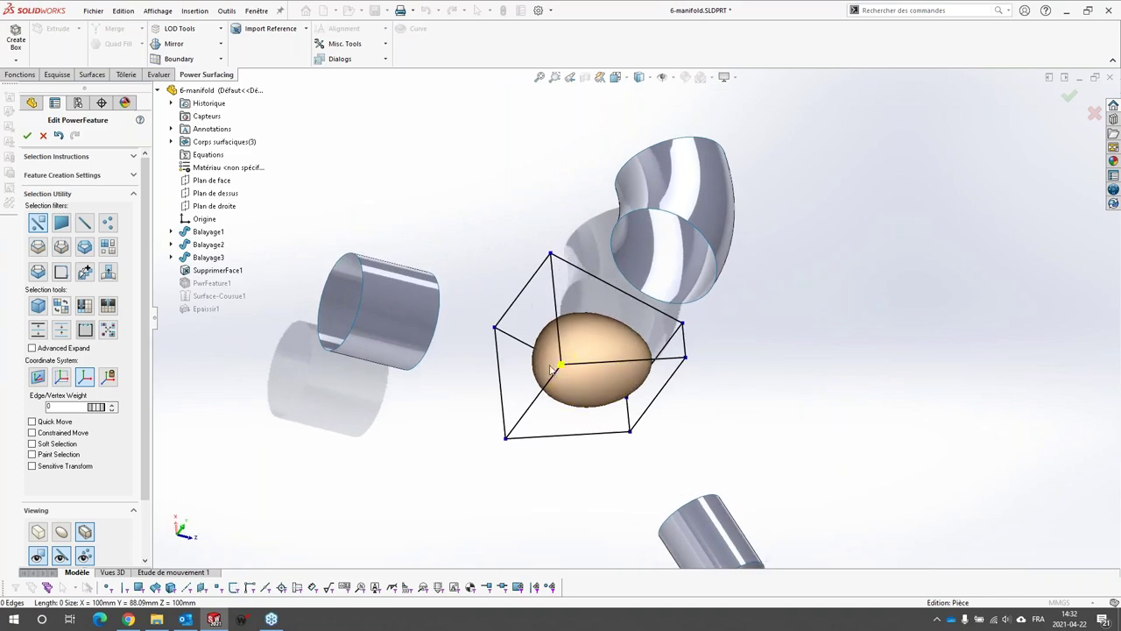
{"action": "left_click", "coordinate": [546, 366]}
{"action": "right_click", "coordinate": [546, 368]}
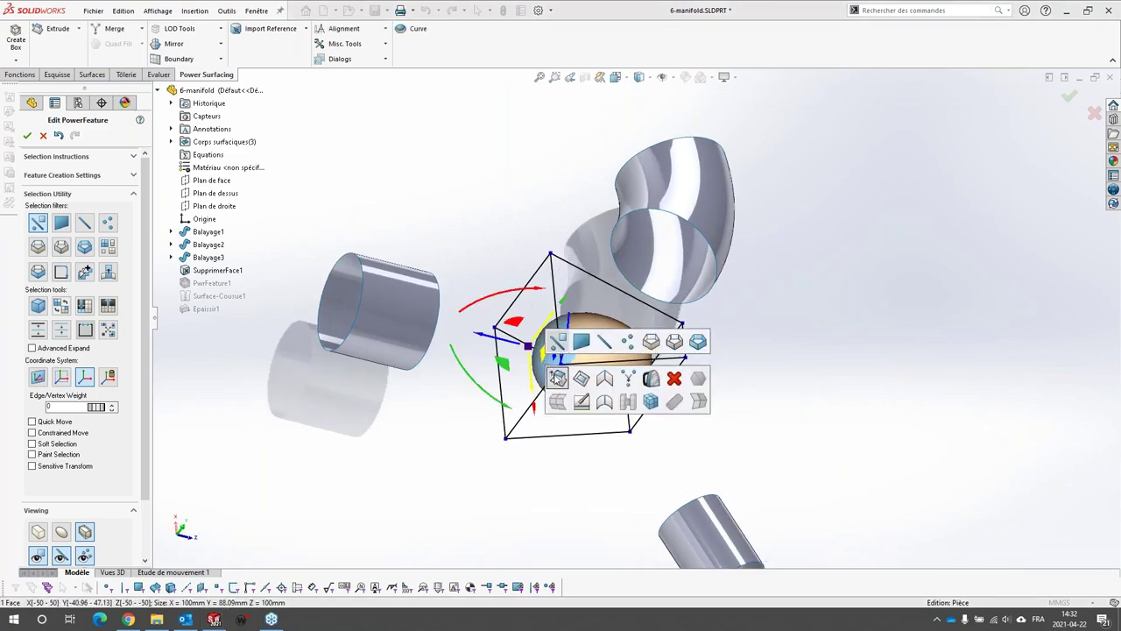
{"action": "left_click", "coordinate": [557, 377]}
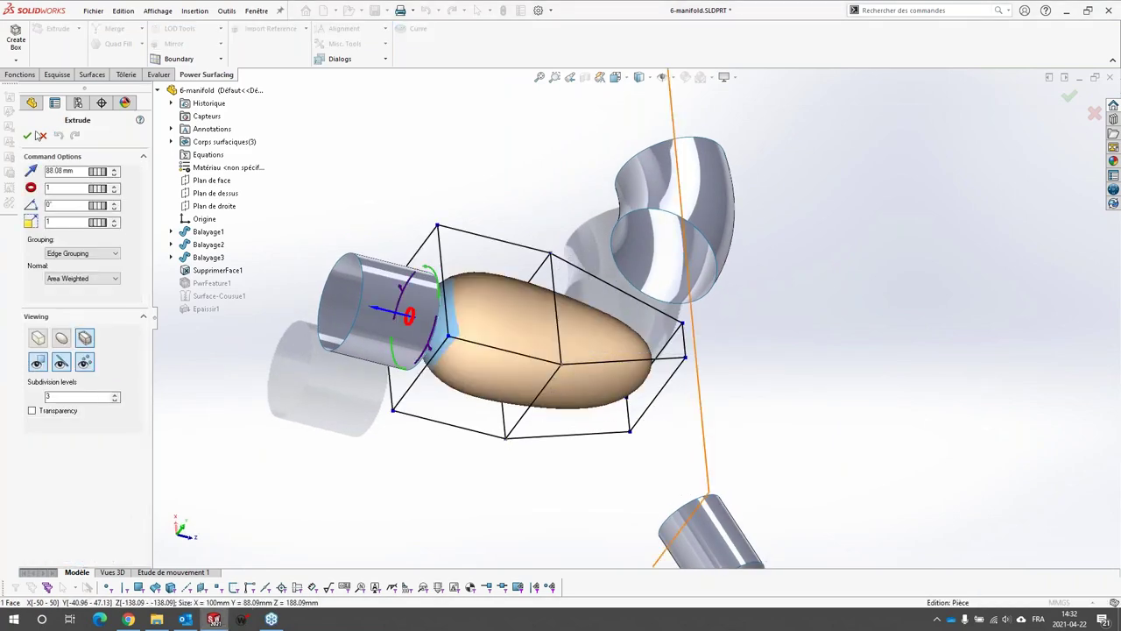
{"action": "left_click", "coordinate": [27, 135]}
Extrude the cage's slanted side face 88.08 mm toward the smallest tube with one segment.
{"action": "left_click", "coordinate": [580, 379]}
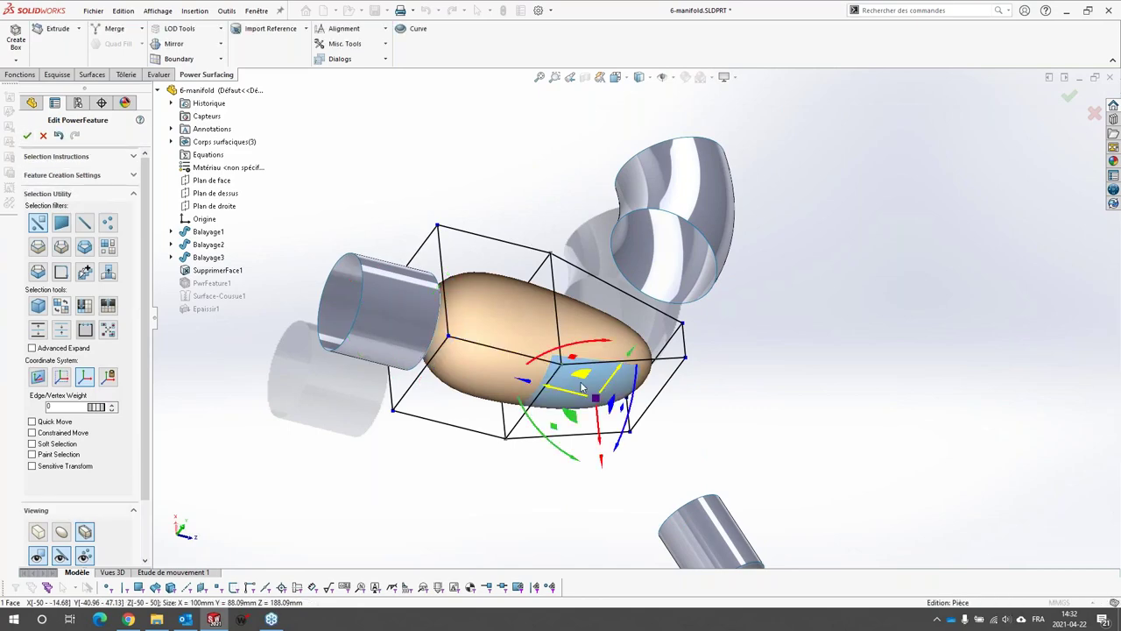
{"action": "right_click", "coordinate": [596, 394]}
{"action": "left_click", "coordinate": [596, 393]}
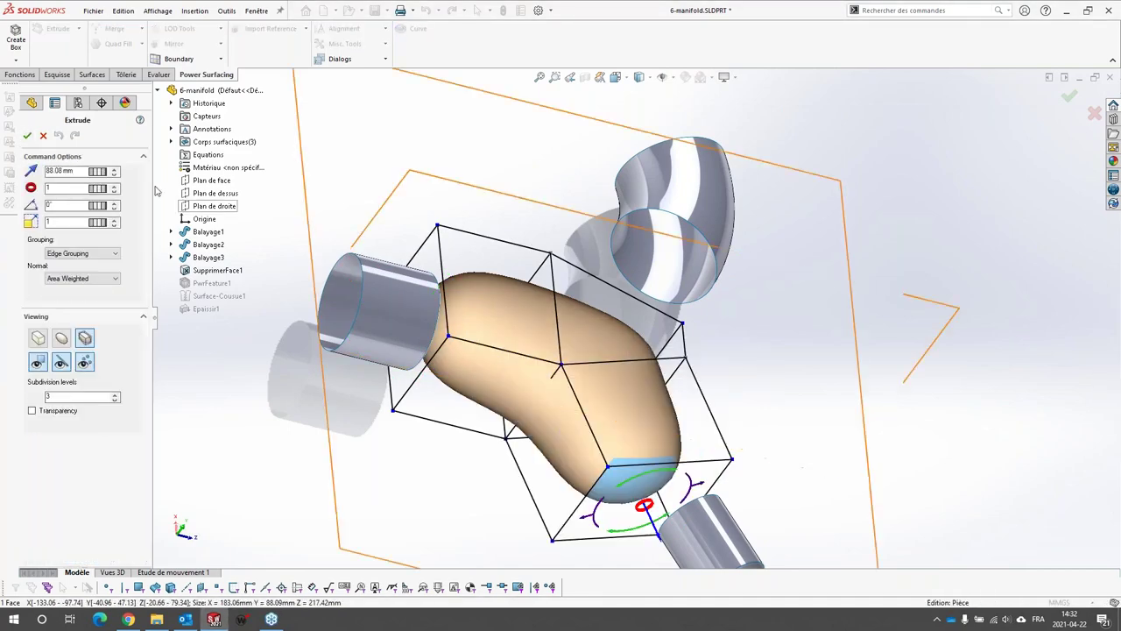
{"action": "left_click", "coordinate": [29, 135]}
Extrude the opposite slanted side face 88.08 mm toward the curved tube with one segment.
{"action": "scroll", "coordinate": [622, 324], "scroll_direction": "up", "scroll_amount": 3}
{"action": "middle_click_drag", "start_coordinate": [622, 326], "coordinate": [442, 289]}
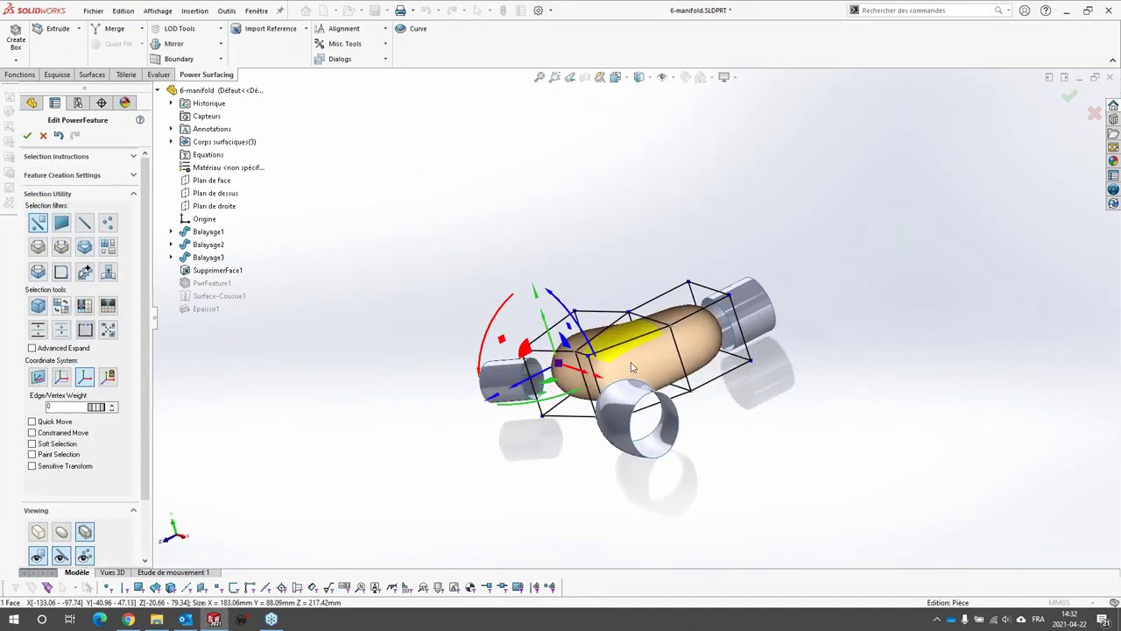
{"action": "right_click", "coordinate": [636, 371]}
{"action": "left_click", "coordinate": [646, 377]}
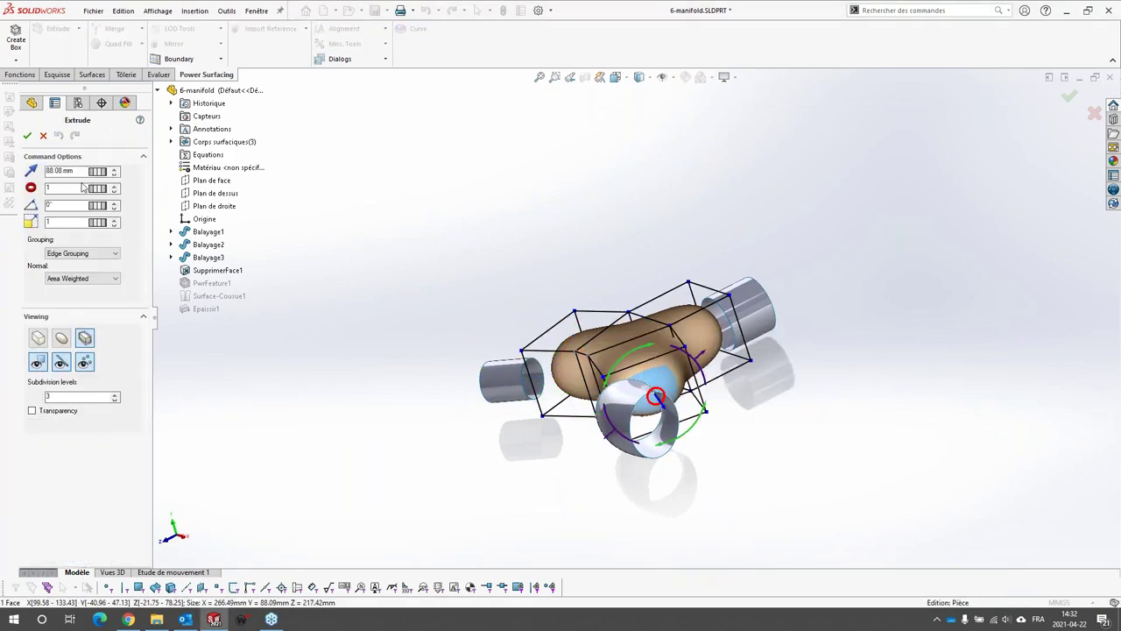
{"action": "left_click", "coordinate": [27, 135]}
Delete the end faces of all three extruded branches to open them toward the tubes.
{"action": "middle_click_drag", "start_coordinate": [481, 210], "coordinate": [711, 399]}
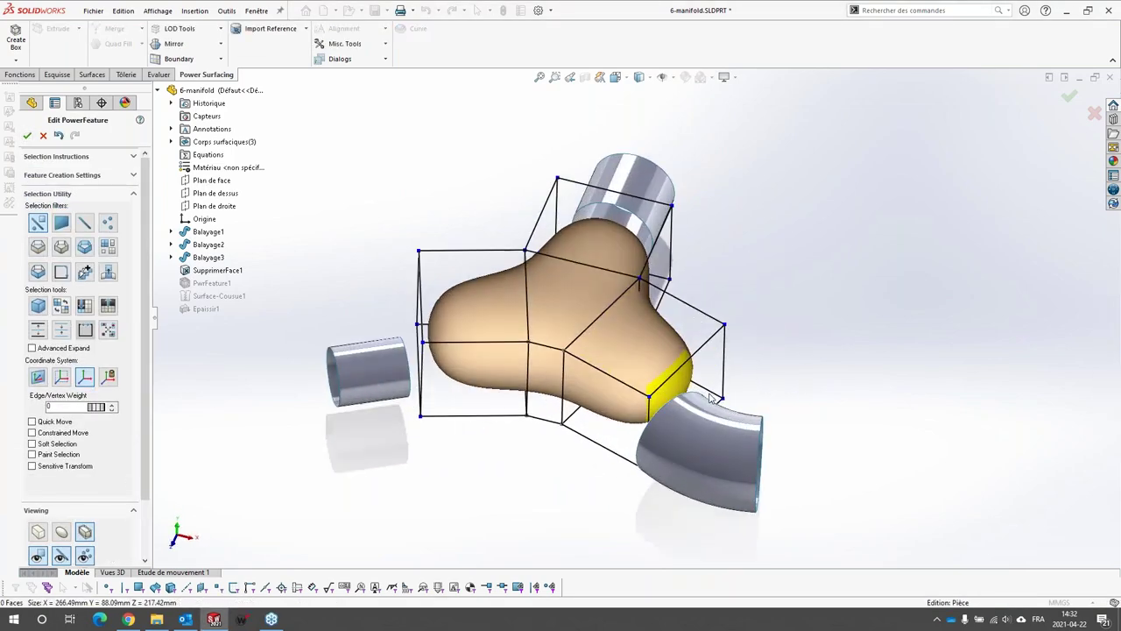
{"action": "left_click", "coordinate": [687, 392]}
{"action": "middle_click_drag", "start_coordinate": [499, 381], "coordinate": [541, 354]}
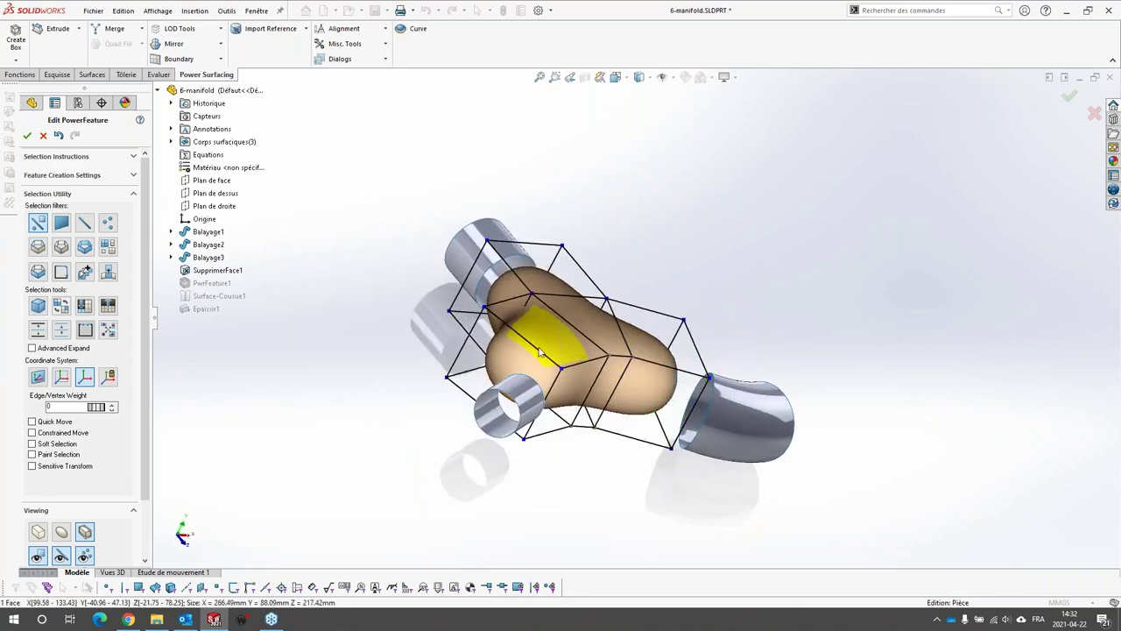
{"action": "left_click", "coordinate": [508, 355], "text": "ctrl"}
{"action": "middle_click_drag", "start_coordinate": [512, 267], "coordinate": [601, 298]}
{"action": "scroll", "coordinate": [516, 320], "scroll_direction": "down", "scroll_amount": 3}
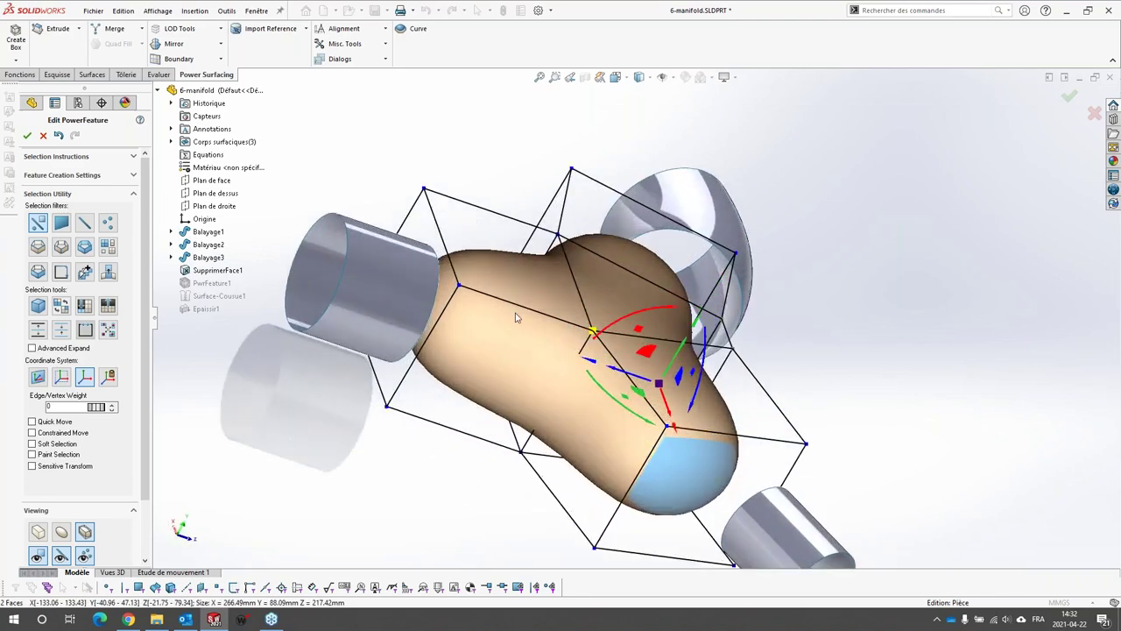
{"action": "left_click", "coordinate": [442, 301], "text": "ctrl"}
{"action": "scroll", "coordinate": [622, 391], "scroll_direction": "up", "scroll_amount": 1}
{"action": "middle_click_drag", "start_coordinate": [622, 390], "coordinate": [554, 319]}
{"action": "right_click", "coordinate": [557, 413]}
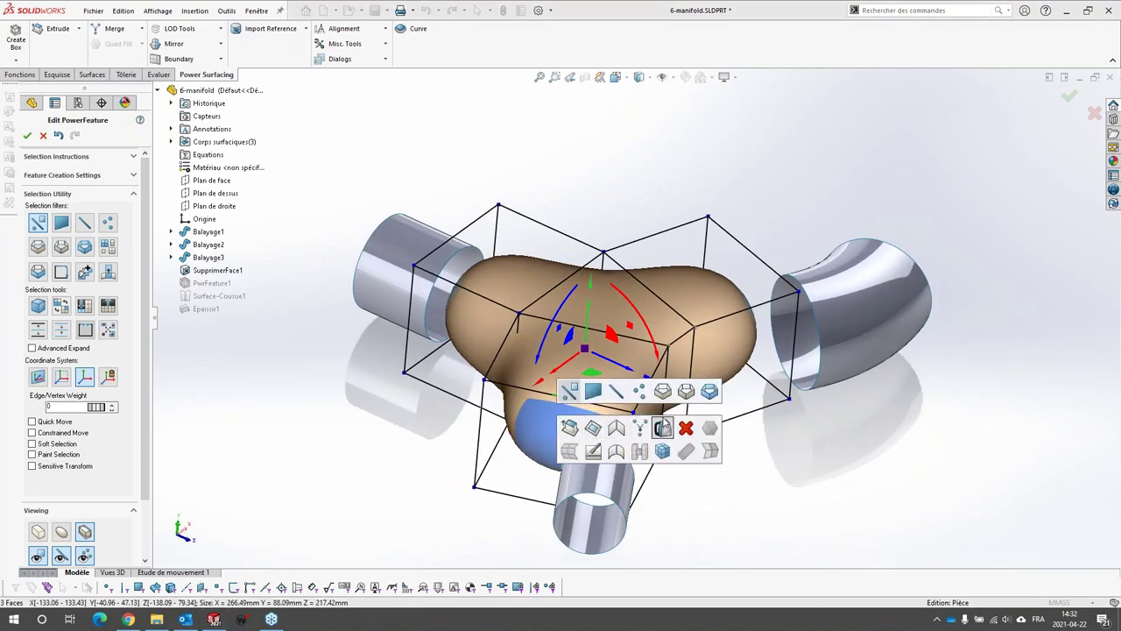
{"action": "left_click", "coordinate": [683, 430]}
Scale down the height of the branch opening beside the smallest tube in the front view to suit the tube.
{"action": "scroll", "coordinate": [635, 309], "scroll_direction": "up", "scroll_amount": 4}
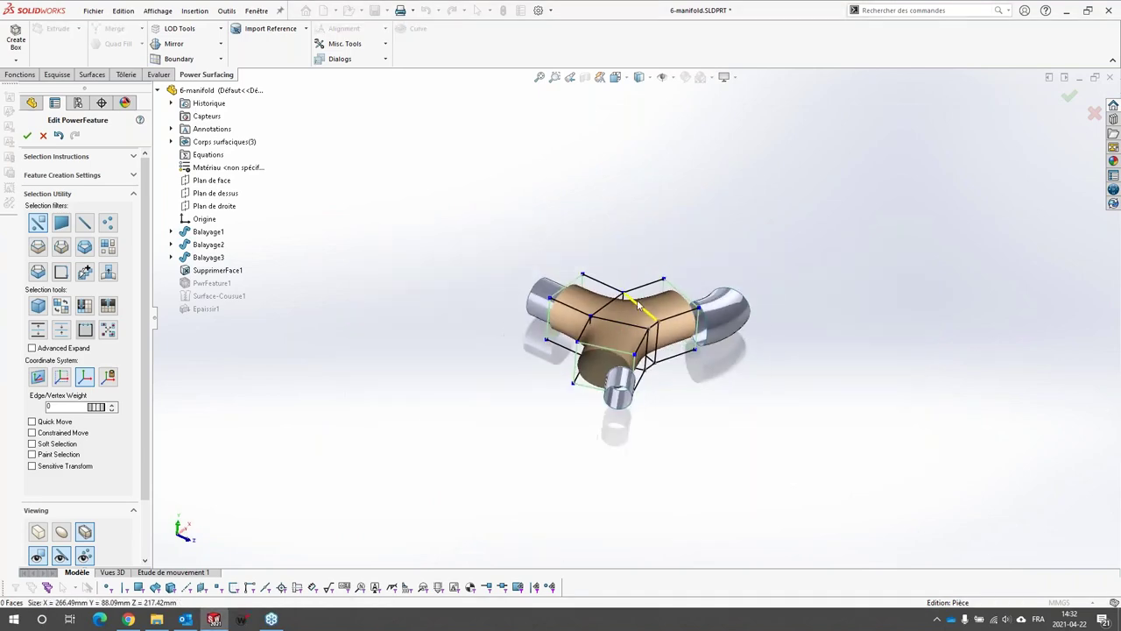
{"action": "scroll", "coordinate": [706, 333], "scroll_direction": "down", "scroll_amount": 3}
{"action": "middle_click_drag", "start_coordinate": [708, 339], "coordinate": [506, 189]}
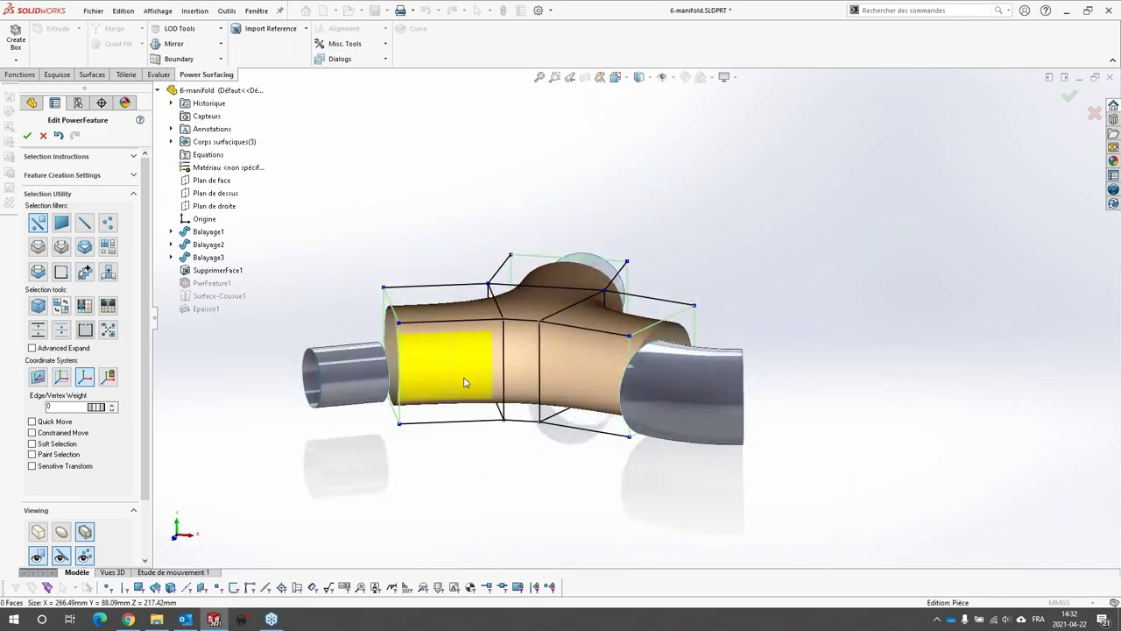
{"action": "left_click", "coordinate": [621, 79]}
{"action": "left_click", "coordinate": [631, 132]}
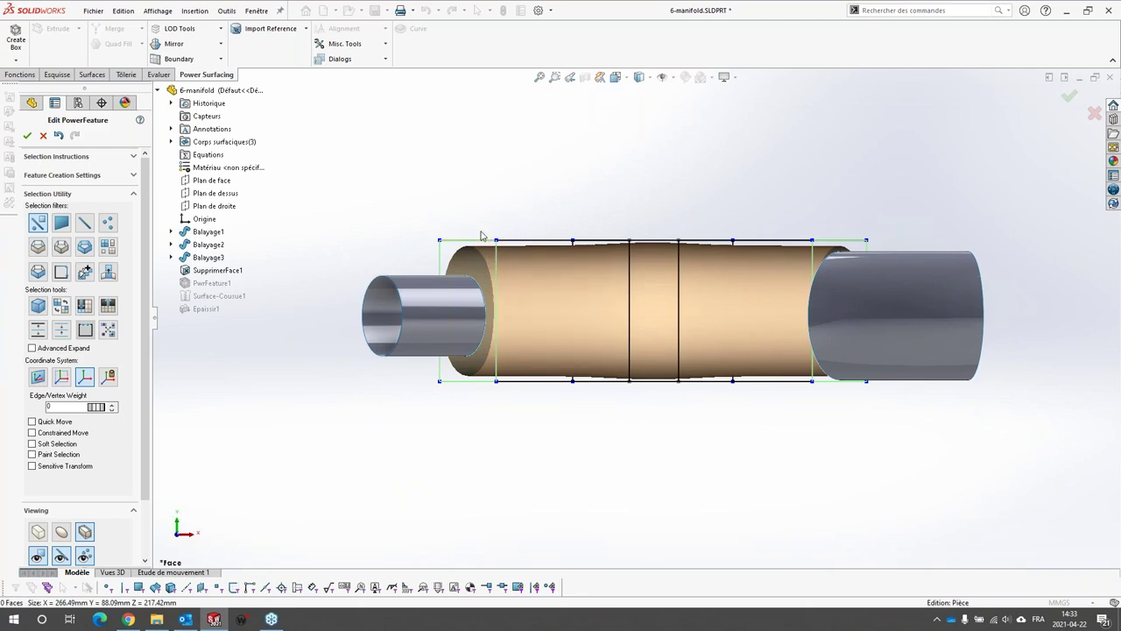
{"action": "left_click_drag", "start_coordinate": [426, 229], "coordinate": [502, 399]}
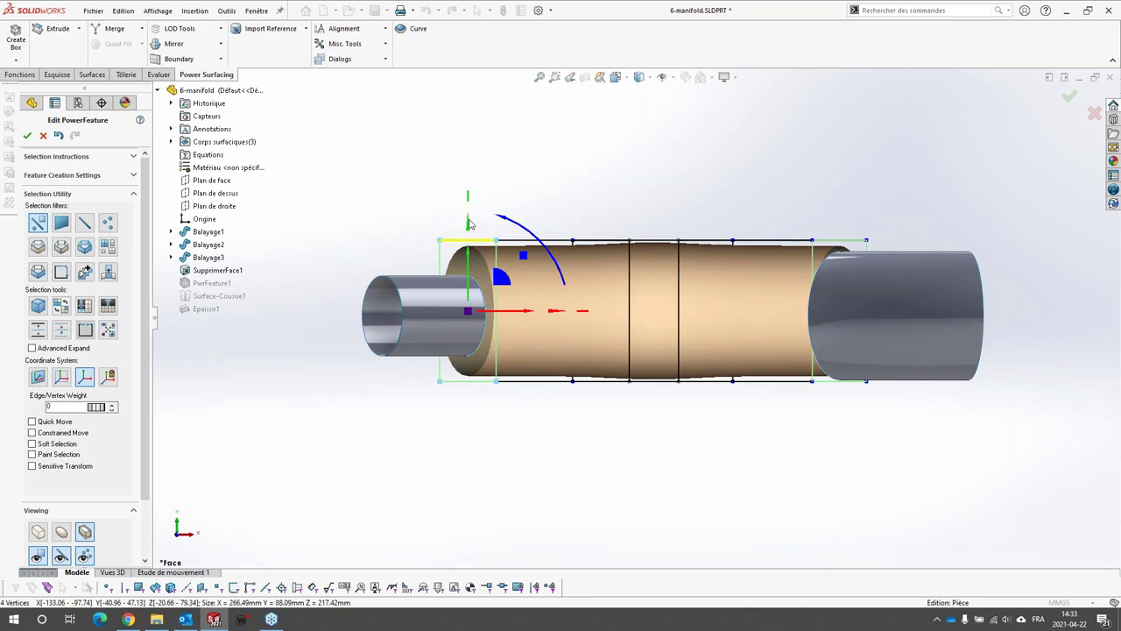
{"action": "left_click_drag", "start_coordinate": [469, 221], "coordinate": [454, 357]}
{"action": "left_click", "coordinate": [435, 218]}
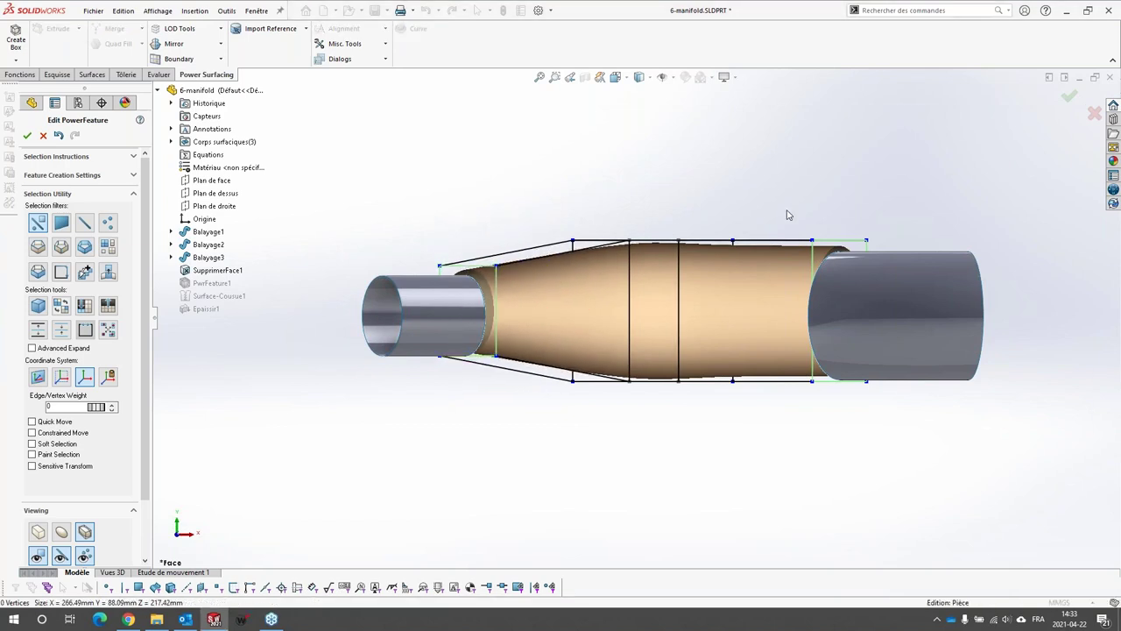
Adjust the curved-tube opening vertically in the front view and lower the smallest-tube opening slightly.
{"action": "left_click_drag", "start_coordinate": [796, 201], "coordinate": [930, 476]}
{"action": "left_click_drag", "start_coordinate": [839, 232], "coordinate": [841, 260]}
{"action": "left_click_drag", "start_coordinate": [369, 240], "coordinate": [528, 385]}
{"action": "left_click_drag", "start_coordinate": [470, 259], "coordinate": [469, 265]}
{"action": "left_click", "coordinate": [397, 226]}
Narrow the rear-tube branch opening to about 84 mm and shift it about 3 mm in the negative X direction.
{"action": "key", "text": "ctrl+3"}
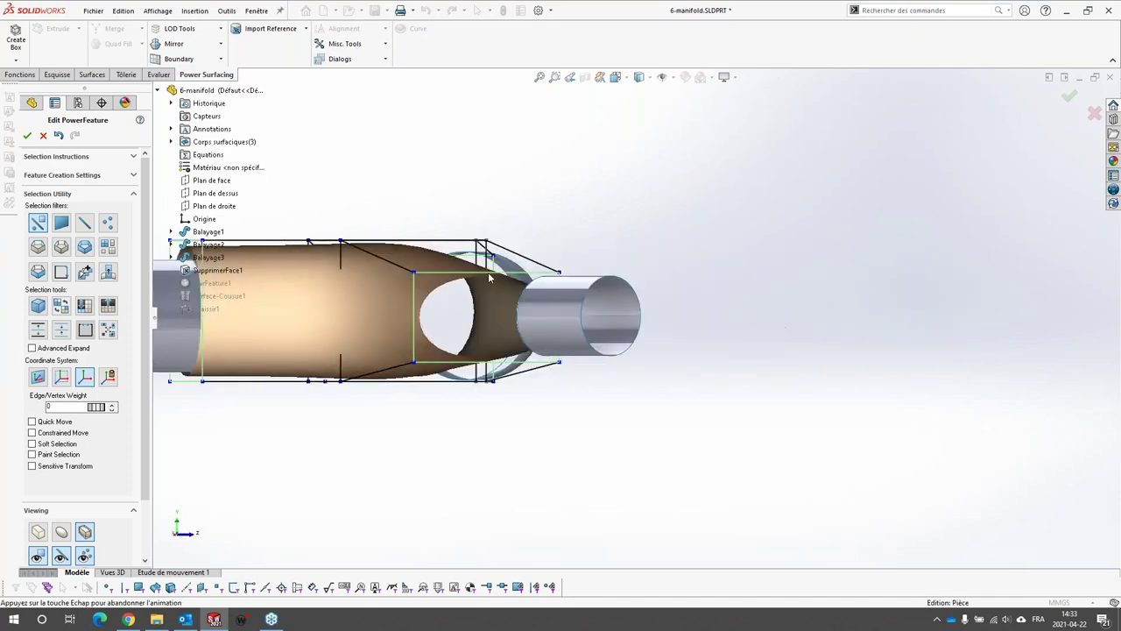
{"action": "scroll", "coordinate": [487, 369], "scroll_direction": "down", "scroll_amount": 5}
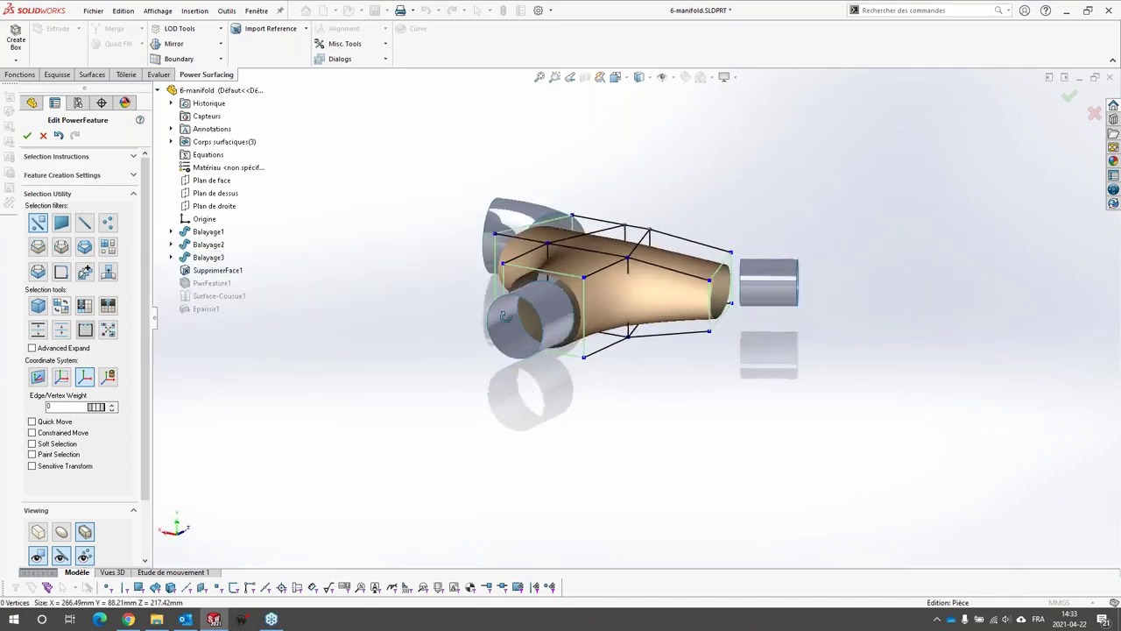
{"action": "left_click", "coordinate": [566, 292]}
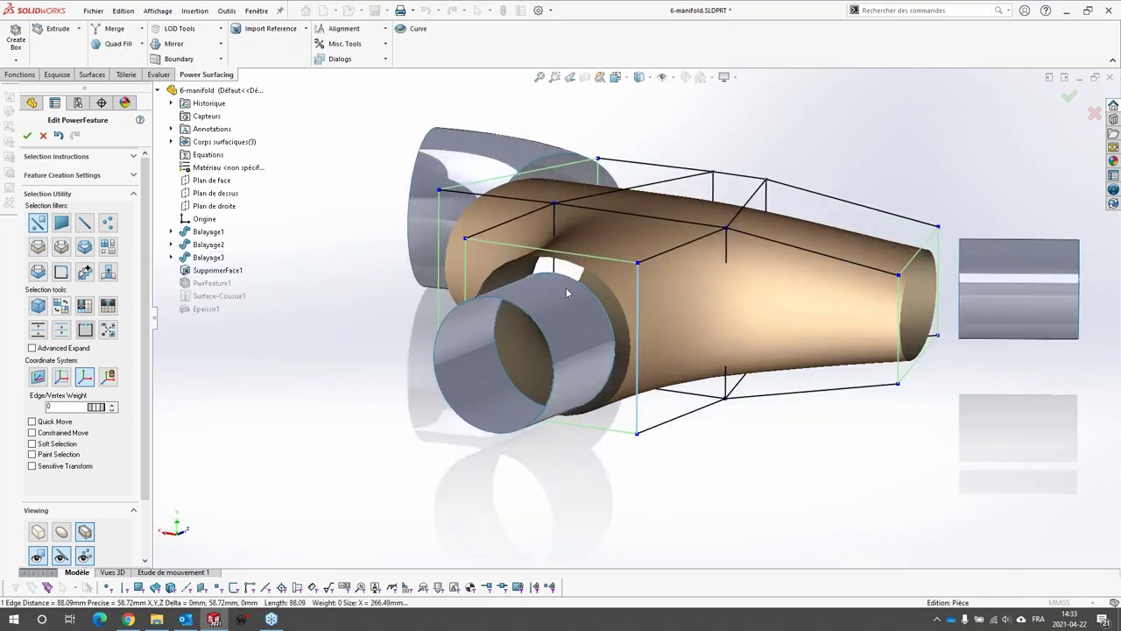
{"action": "left_click", "coordinate": [469, 275], "text": "ctrl"}
{"action": "left_click_drag", "start_coordinate": [620, 349], "coordinate": [584, 341]}
{"action": "middle_click_drag", "start_coordinate": [535, 340], "coordinate": [571, 309]}
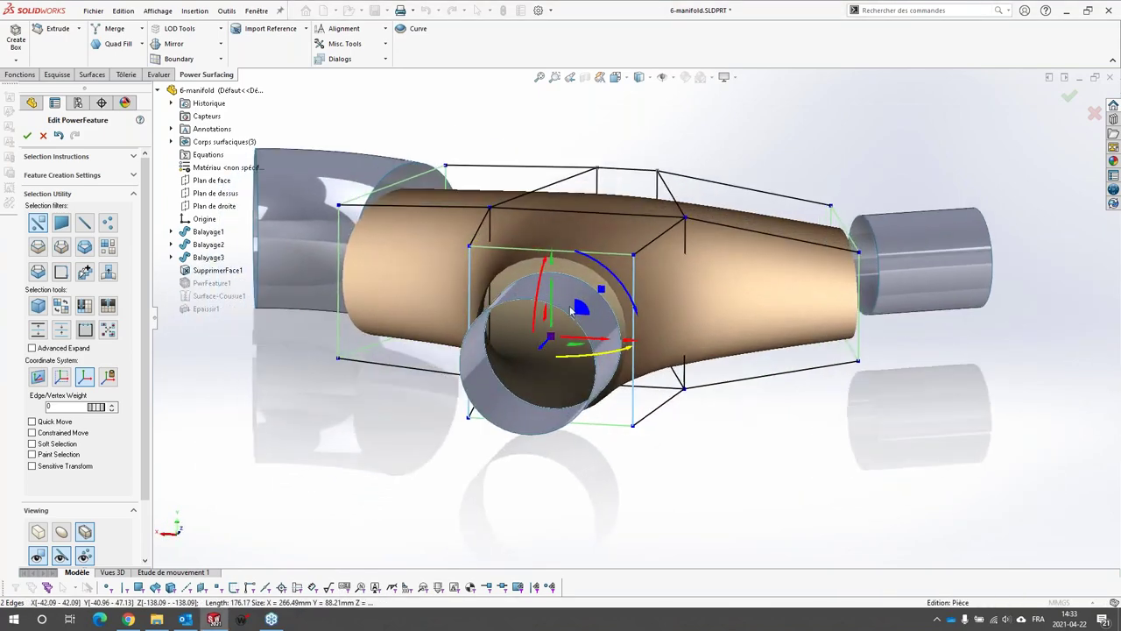
{"action": "left_click_drag", "start_coordinate": [608, 340], "coordinate": [617, 341]}
Adjust the rear branch opening's edges vertically to suit the straight tube.
{"action": "left_click", "coordinate": [622, 427], "text": "ctrl"}
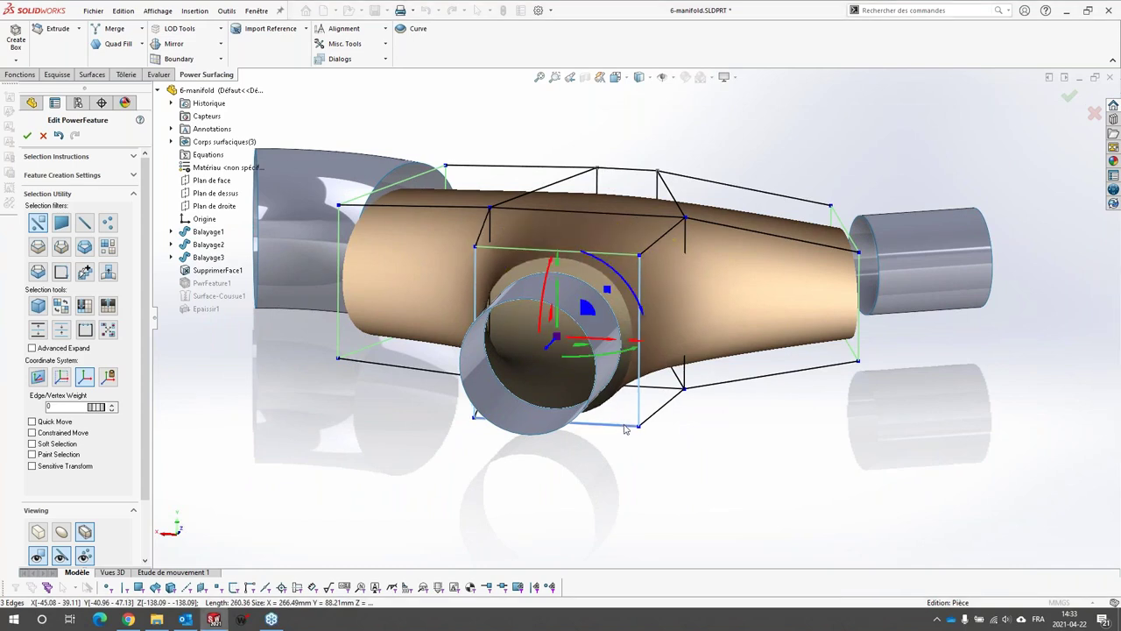
{"action": "left_click_drag", "start_coordinate": [559, 267], "coordinate": [557, 289]}
{"action": "left_click", "coordinate": [745, 400]}
Move the inner corner vertices of the smallest-tube branch in the top view so its opening parallels the tube end.
{"action": "scroll", "coordinate": [745, 351], "scroll_direction": "up", "scroll_amount": 3}
{"action": "middle_click_drag", "start_coordinate": [736, 171], "coordinate": [665, 285]}
{"action": "scroll", "coordinate": [666, 285], "scroll_direction": "up", "scroll_amount": 3}
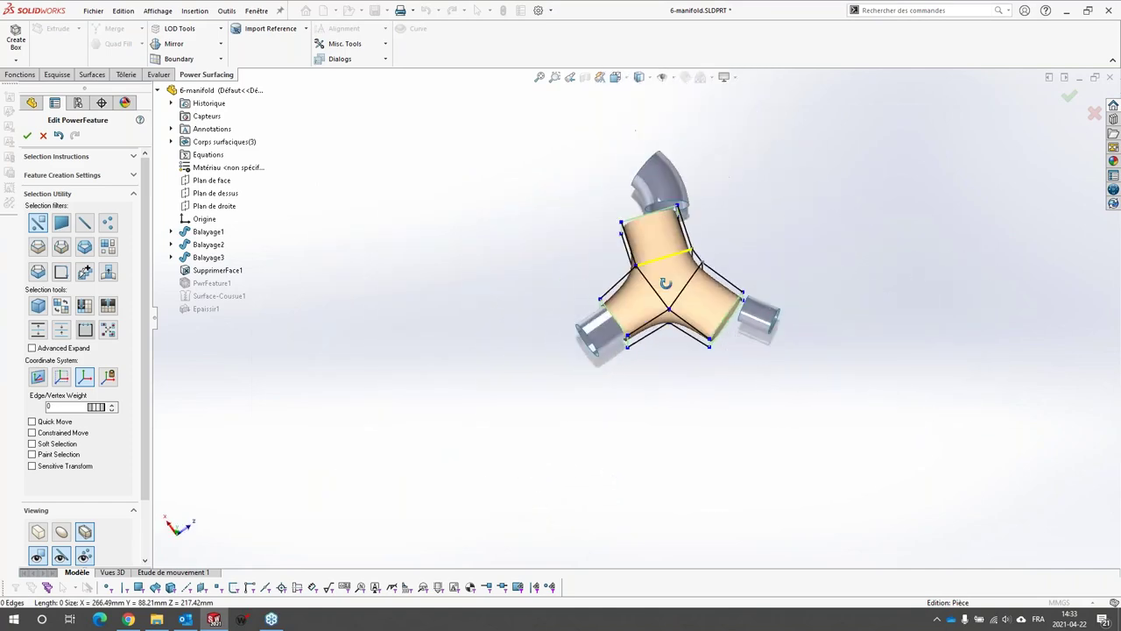
{"action": "left_click", "coordinate": [618, 77]}
{"action": "left_click", "coordinate": [634, 113]}
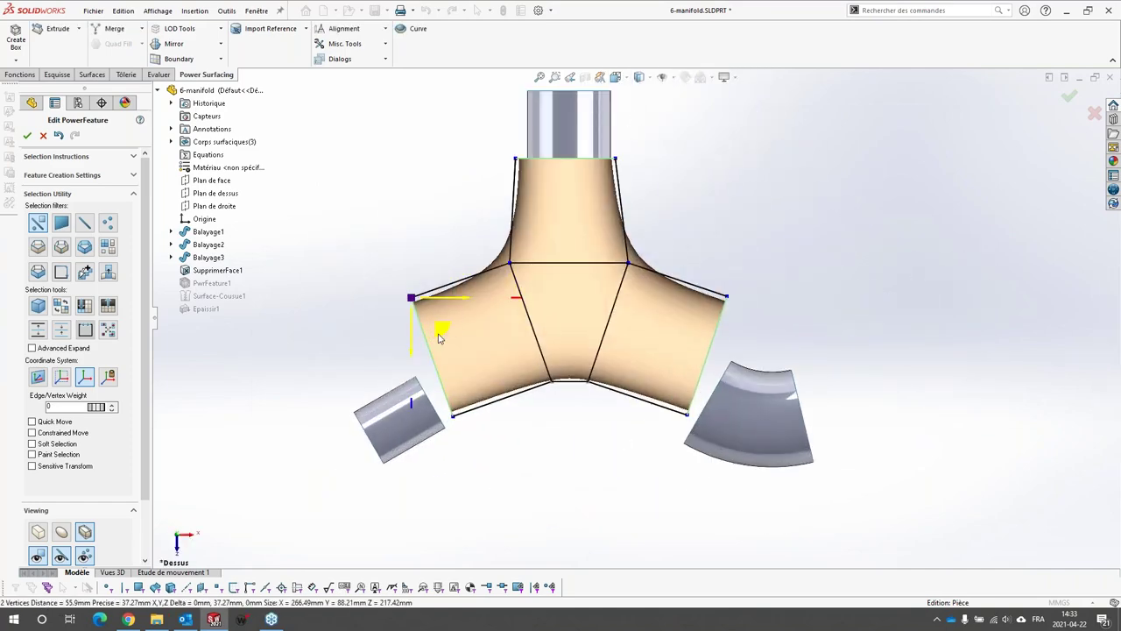
{"action": "left_click_drag", "start_coordinate": [412, 299], "coordinate": [464, 412]}
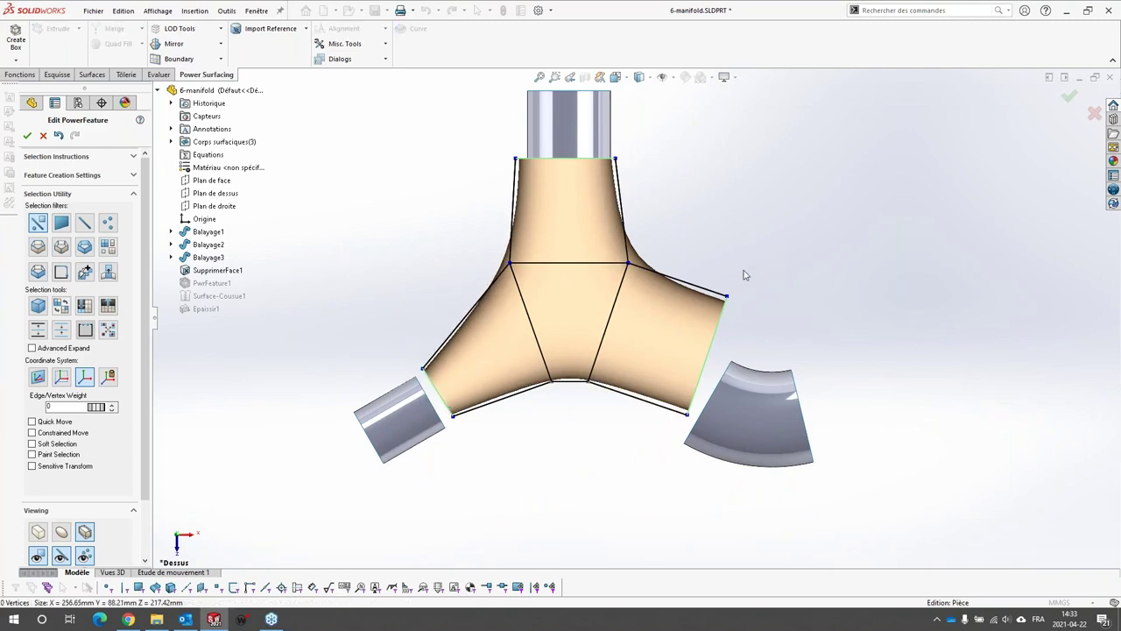
Move both pairs of corner vertices on the curved-tube branch so its opening parallels and spans the tube end.
{"action": "left_click", "coordinate": [727, 296]}
{"action": "left_click_drag", "start_coordinate": [759, 328], "coordinate": [754, 384]}
{"action": "left_click", "coordinate": [669, 439]}
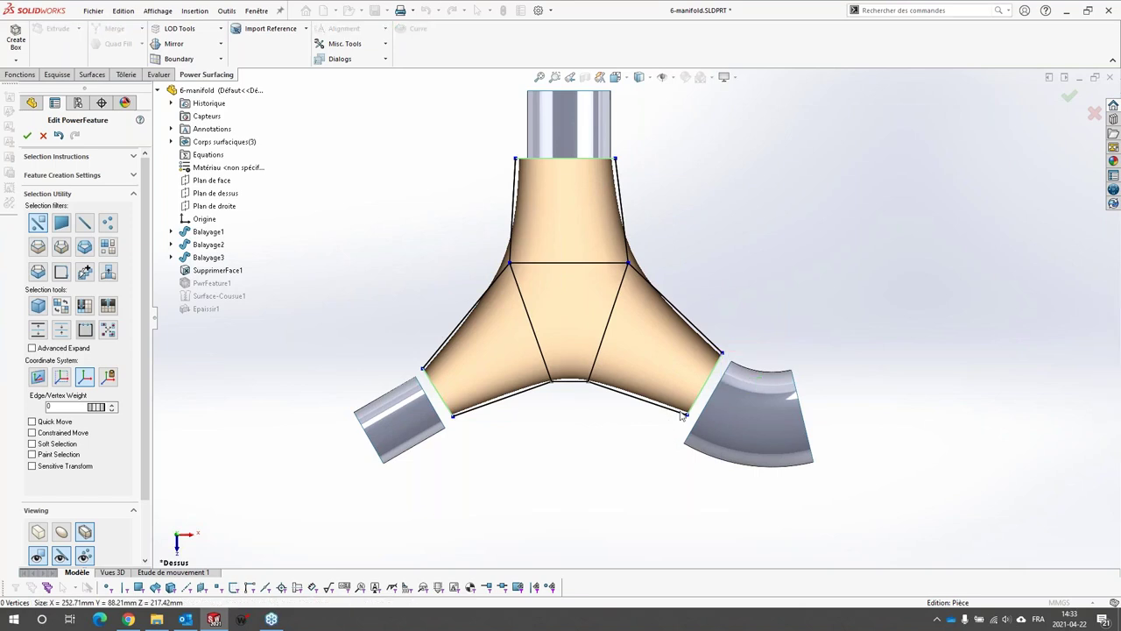
{"action": "left_click_drag", "start_coordinate": [714, 444], "coordinate": [706, 466]}
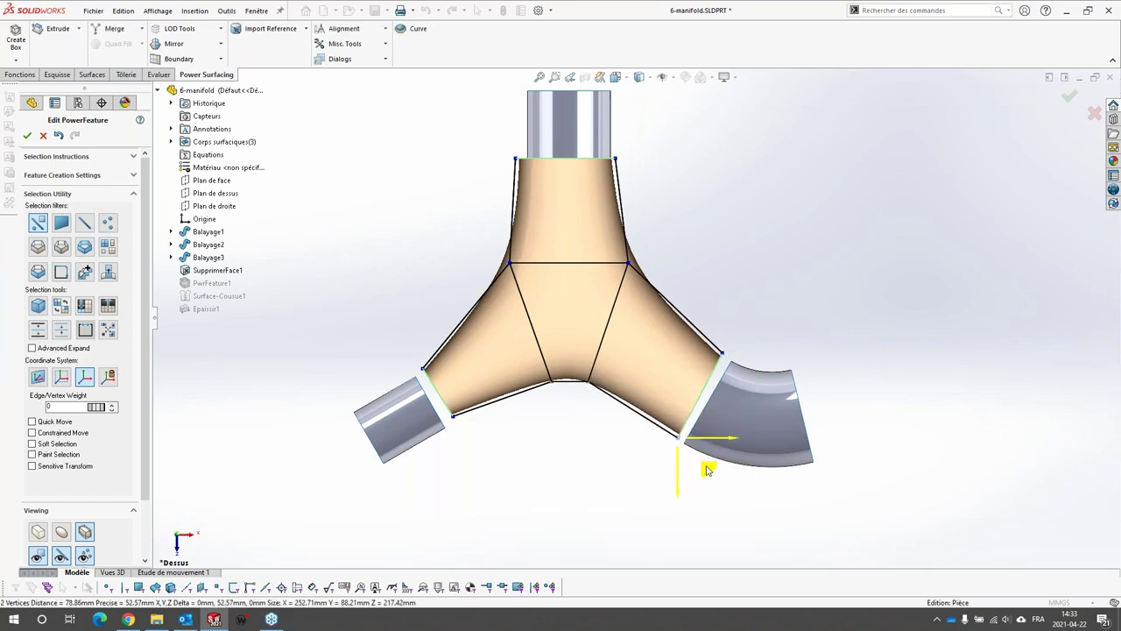
Move both pairs of corner vertices on the rear branch to just short of the straight tube, matching its width.
{"action": "left_click", "coordinate": [552, 143]}
{"action": "left_click_drag", "start_coordinate": [491, 130], "coordinate": [562, 204]}
{"action": "left_click", "coordinate": [649, 150]}
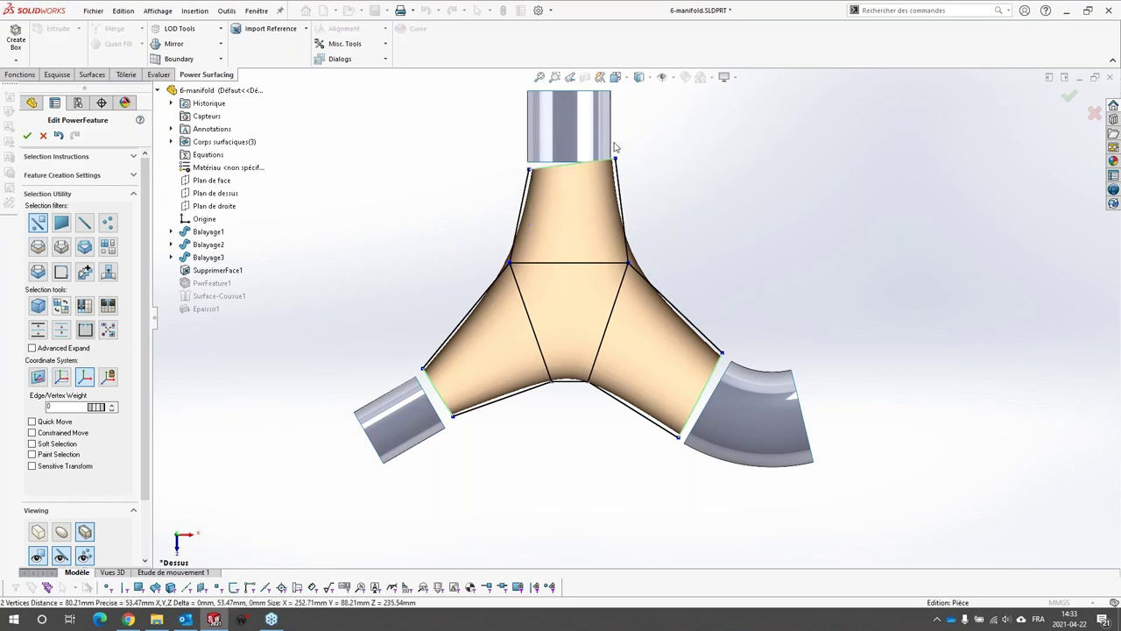
{"action": "left_click_drag", "start_coordinate": [614, 142], "coordinate": [644, 204]}
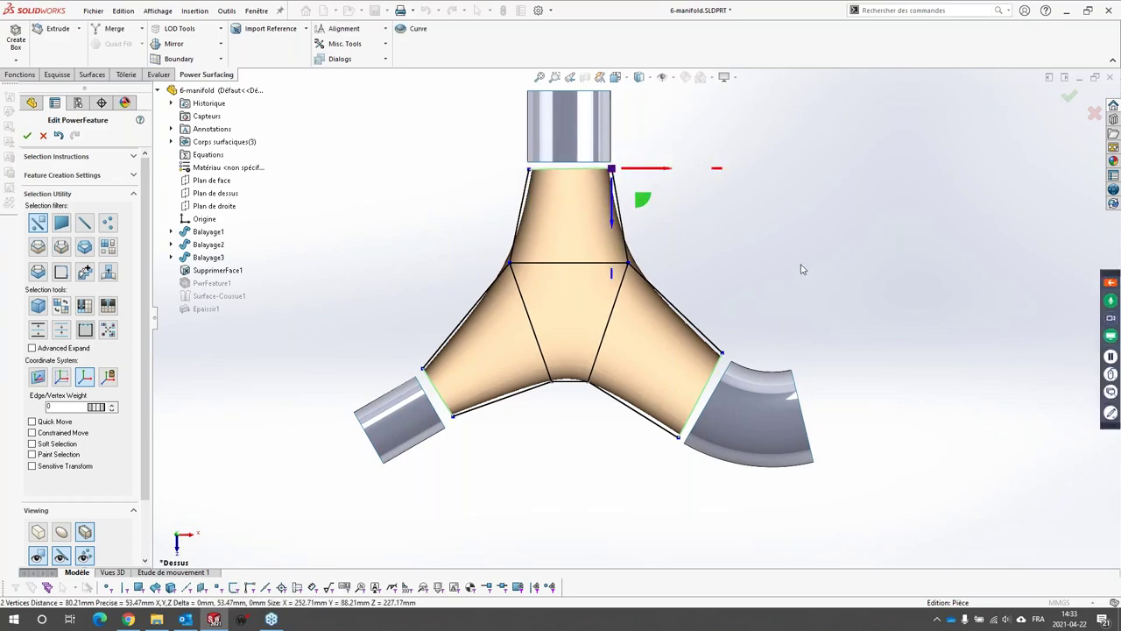
{"action": "left_click", "coordinate": [801, 266]}
Import the smallest tube's face as a reference for the SubD cage.
{"action": "scroll", "coordinate": [686, 376], "scroll_direction": "up", "scroll_amount": 1}
{"action": "middle_click_drag", "start_coordinate": [688, 377], "coordinate": [622, 245]}
{"action": "scroll", "coordinate": [629, 251], "scroll_direction": "down", "scroll_amount": 3}
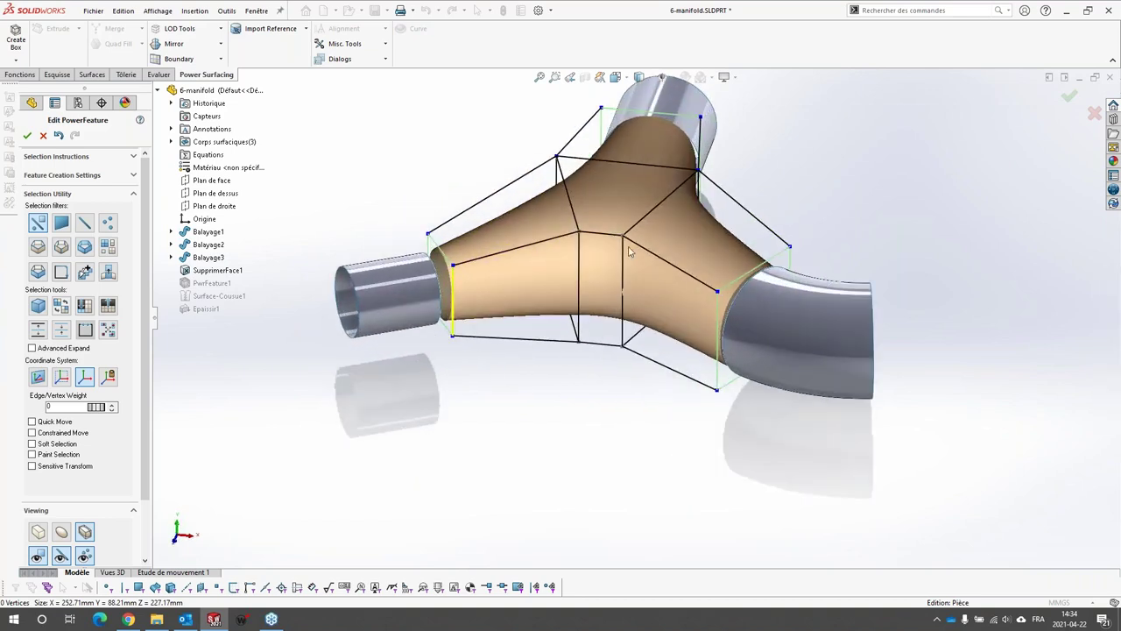
{"action": "left_click", "coordinate": [263, 33]}
{"action": "left_click", "coordinate": [383, 288]}
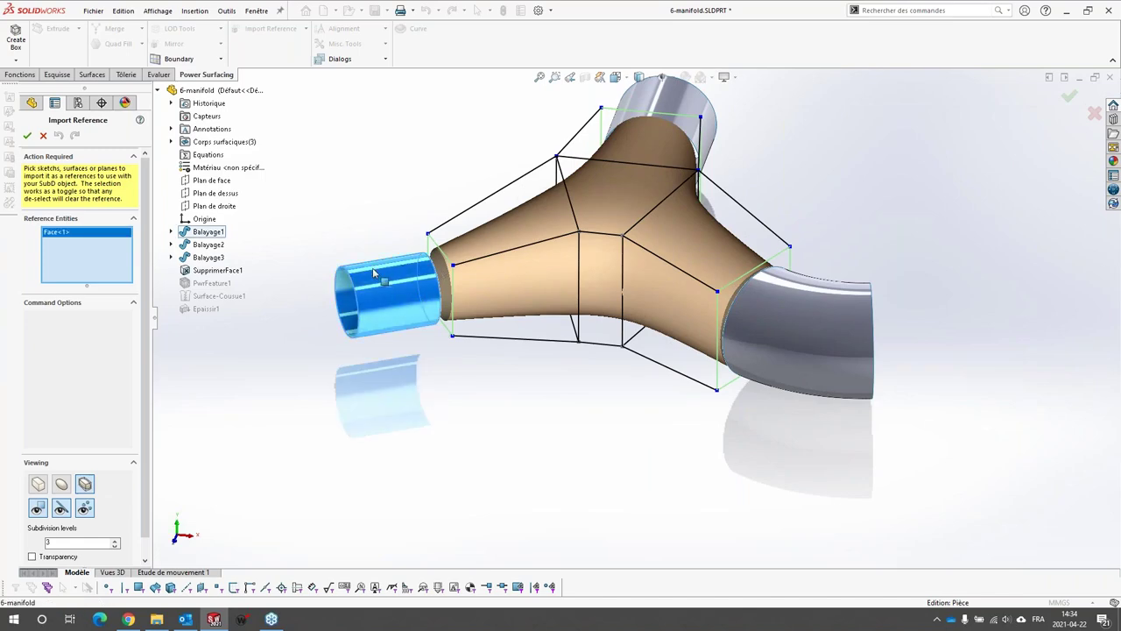
{"action": "left_click", "coordinate": [41, 135]}
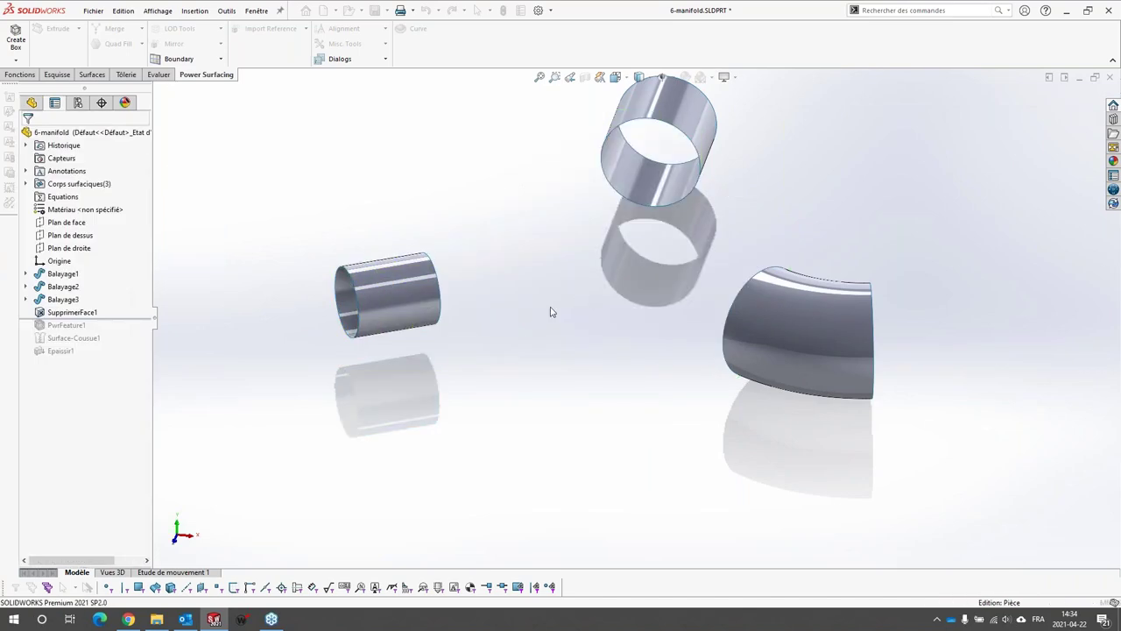
Constrain the open end edges of the smallest-tube branch to the imported tube face.
{"action": "scroll", "coordinate": [495, 293], "scroll_direction": "down", "scroll_amount": 3}
{"action": "left_click", "coordinate": [415, 205]}
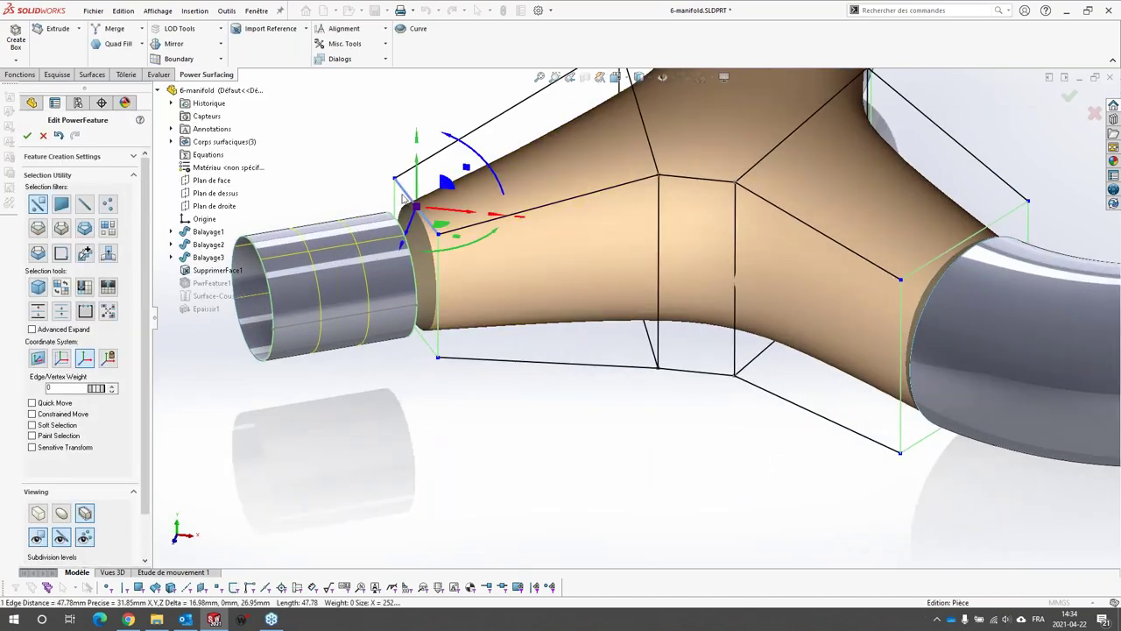
{"action": "left_click", "coordinate": [395, 200], "text": "ctrl"}
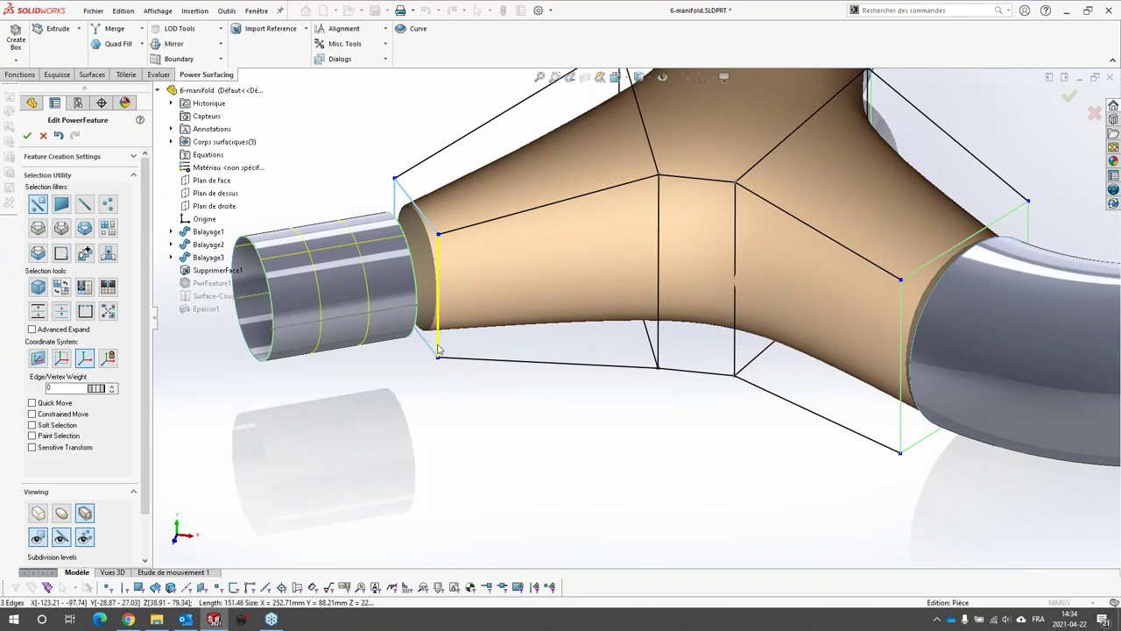
{"action": "left_click", "coordinate": [227, 10]}
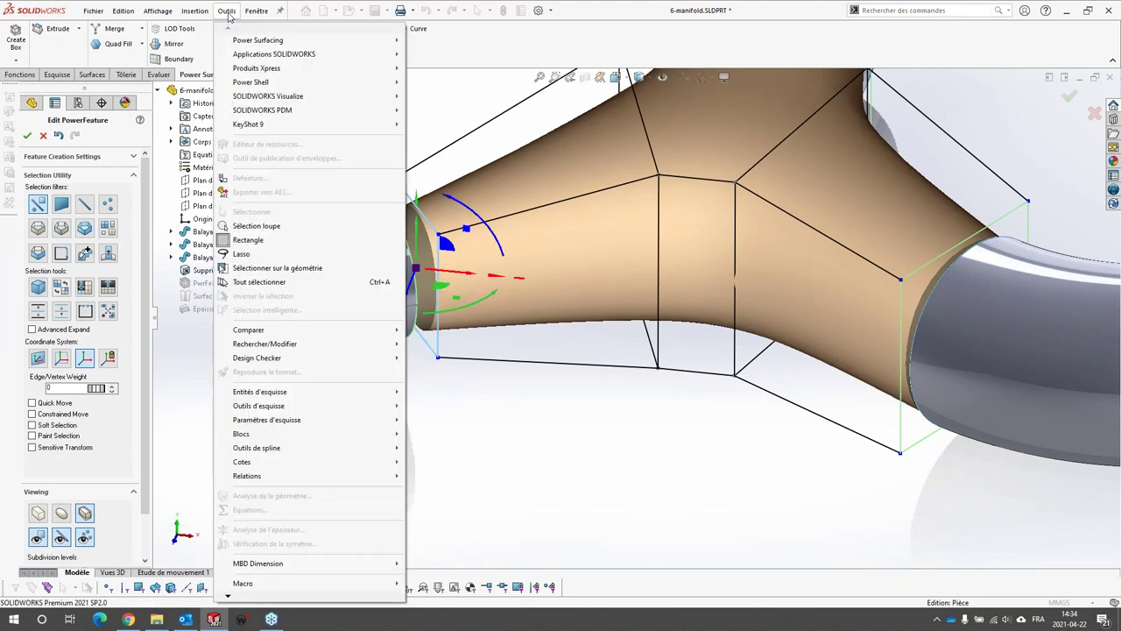
{"action": "mouse_move", "coordinate": [254, 39]}
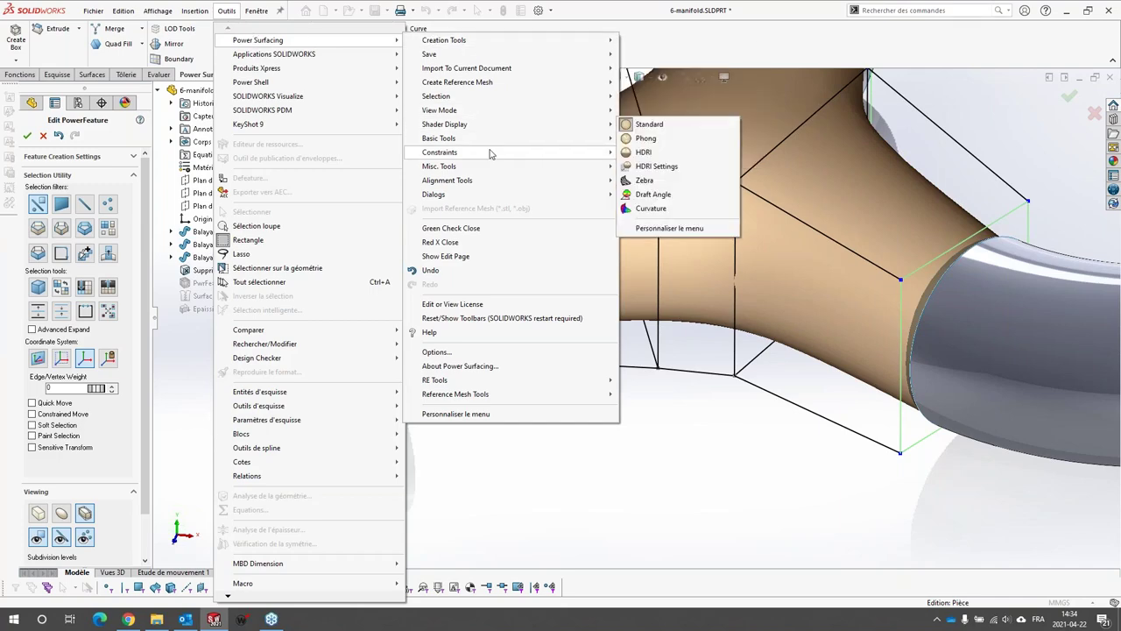
{"action": "mouse_move", "coordinate": [490, 153]}
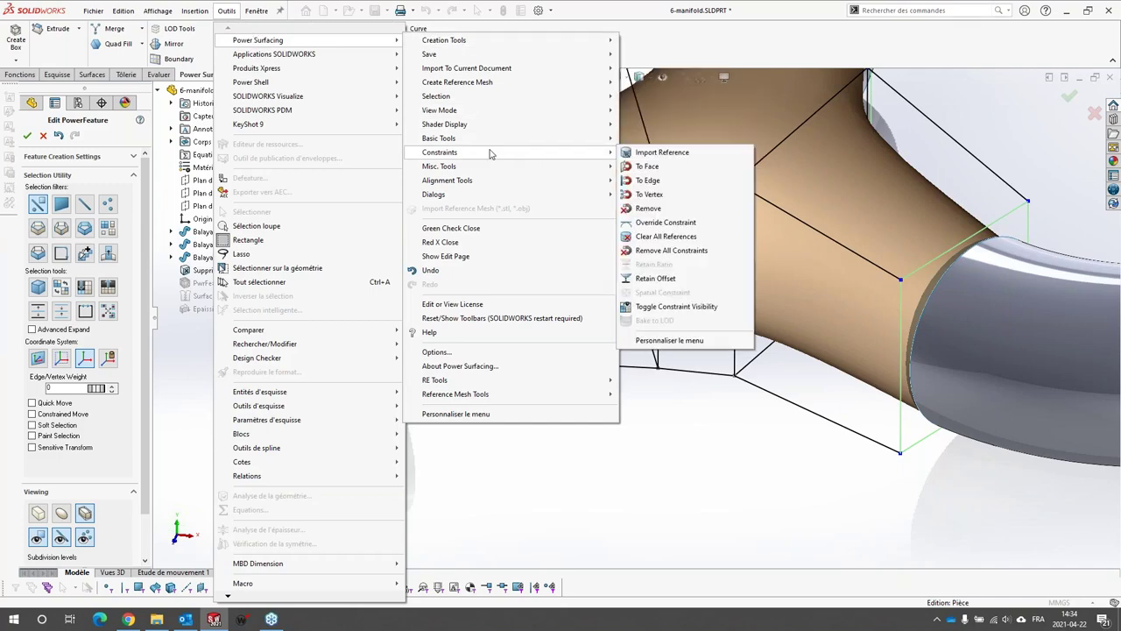
{"action": "left_click", "coordinate": [661, 169]}
{"action": "left_click", "coordinate": [430, 447]}
{"action": "scroll", "coordinate": [566, 220], "scroll_direction": "up", "scroll_amount": 1}
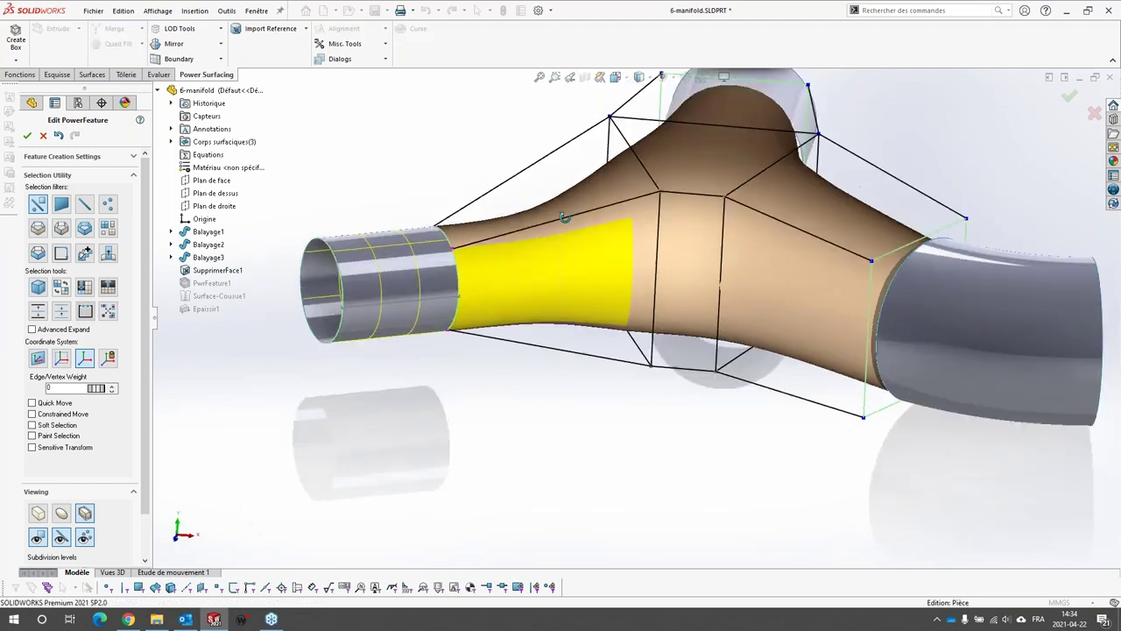
Inspect the constrained branch around the smallest tube and accept the PowerFeature edit to generate the junction surface.
{"action": "middle_click_drag", "start_coordinate": [566, 220], "coordinate": [441, 198]}
{"action": "scroll", "coordinate": [440, 198], "scroll_direction": "down", "scroll_amount": 3}
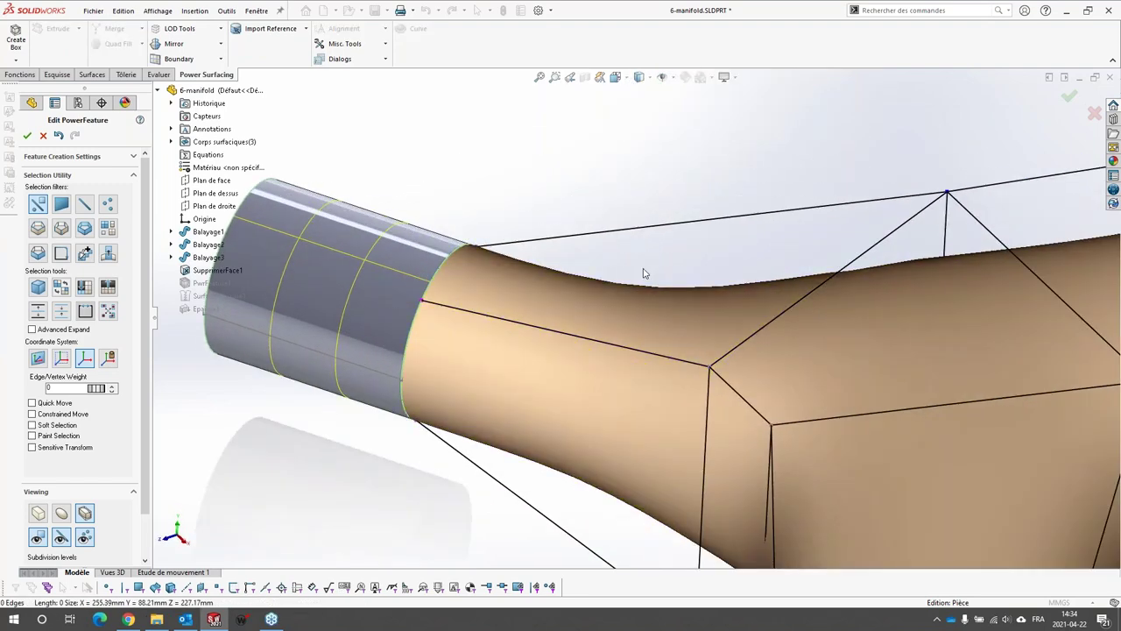
{"action": "scroll", "coordinate": [403, 310], "scroll_direction": "up", "scroll_amount": 2}
{"action": "middle_click_drag", "start_coordinate": [403, 310], "coordinate": [602, 337]}
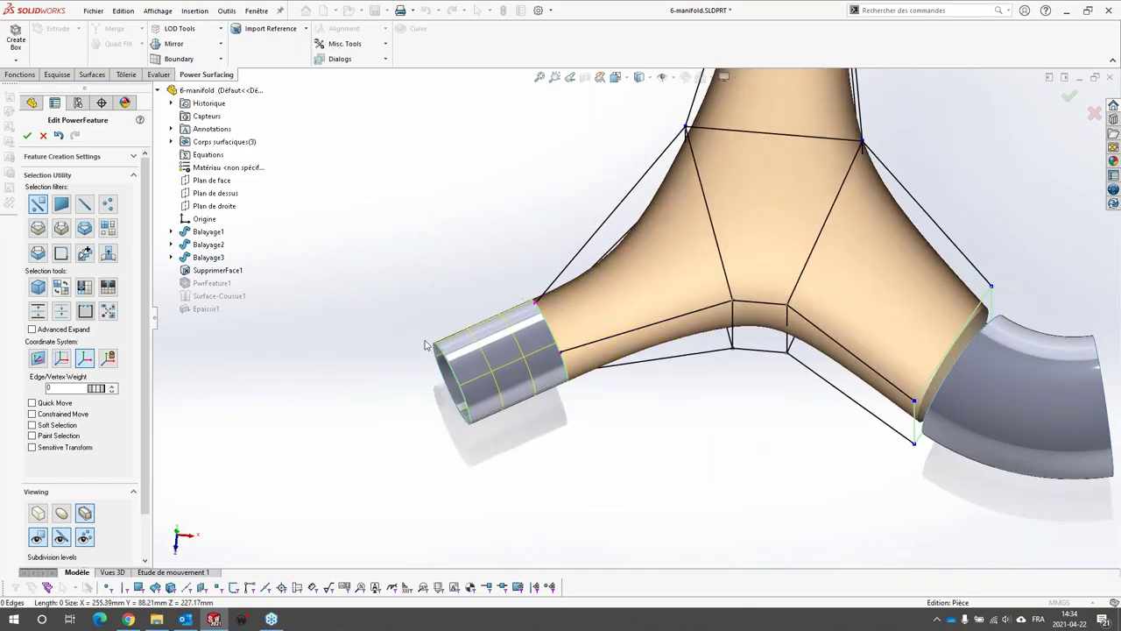
{"action": "scroll", "coordinate": [843, 268], "scroll_direction": "up", "scroll_amount": 3}
{"action": "scroll", "coordinate": [861, 233], "scroll_direction": "down", "scroll_amount": 2}
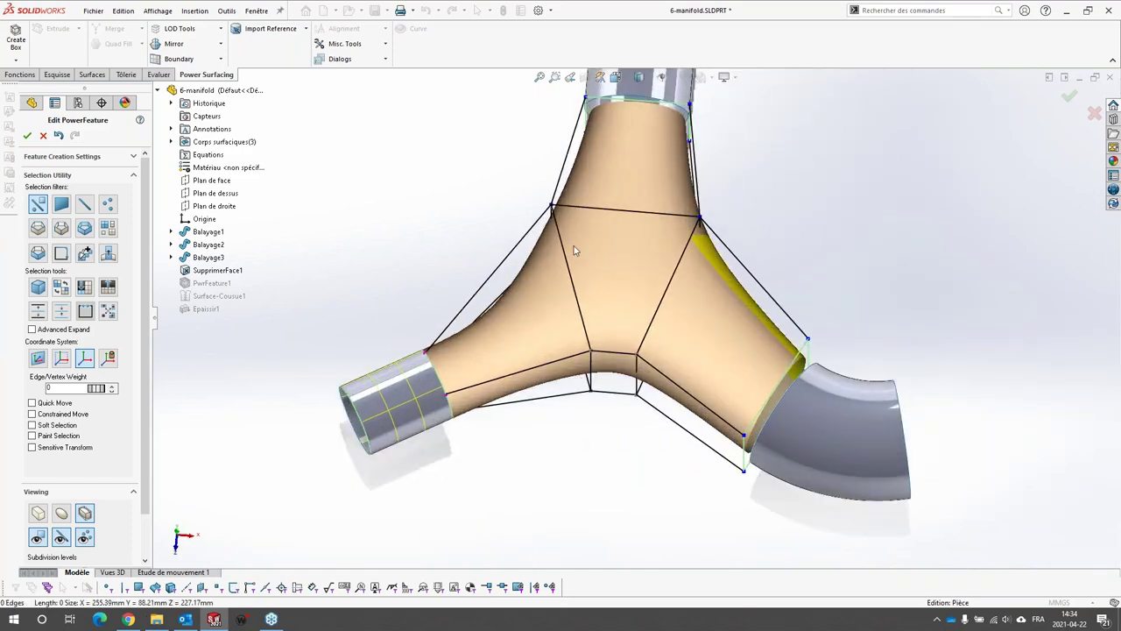
{"action": "left_click", "coordinate": [28, 137]}
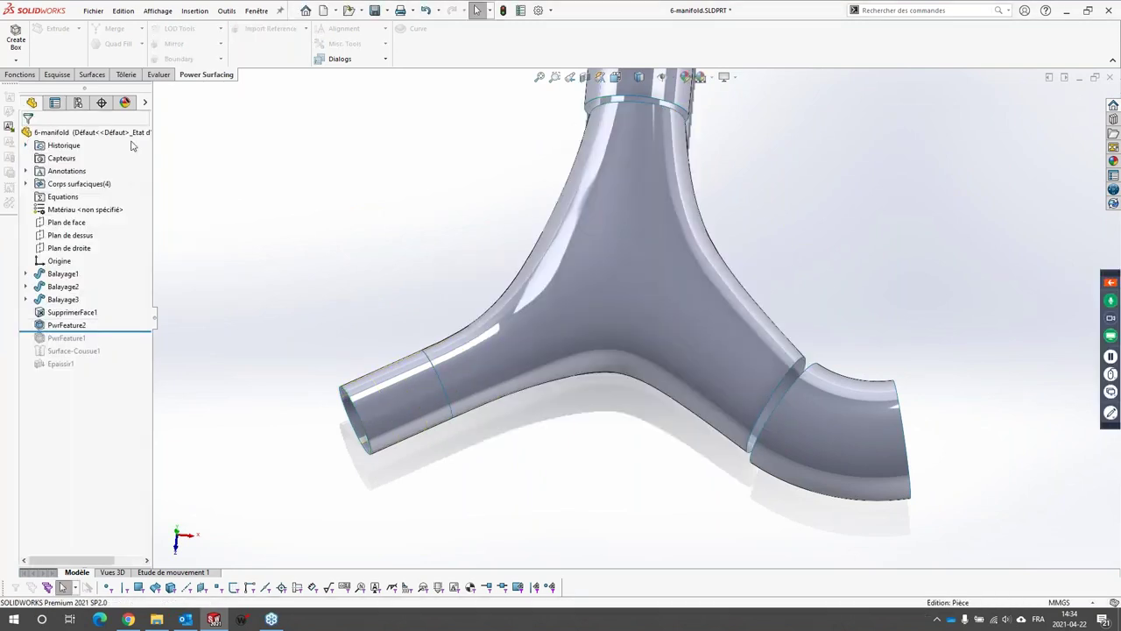
Delete the PwrFeature2 junction and roll the history forward through Epaissir1 to restore the original finished manifold.
{"action": "scroll", "coordinate": [643, 245], "scroll_direction": "up", "scroll_amount": 3}
{"action": "scroll", "coordinate": [566, 207], "scroll_direction": "down", "scroll_amount": 3}
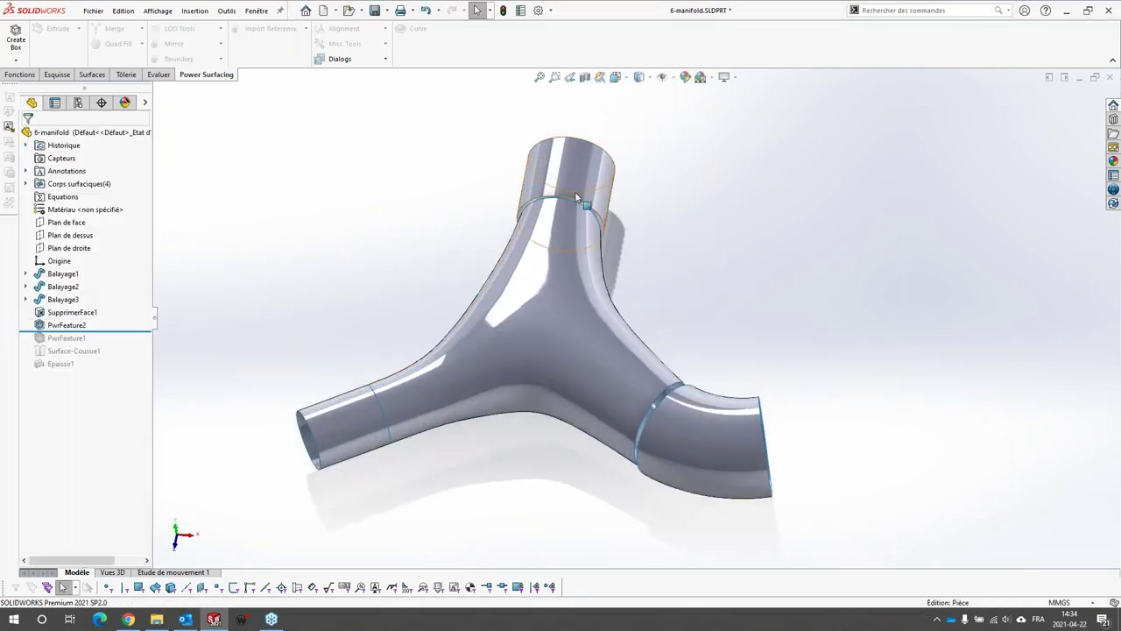
{"action": "scroll", "coordinate": [422, 456], "scroll_direction": "up", "scroll_amount": 1}
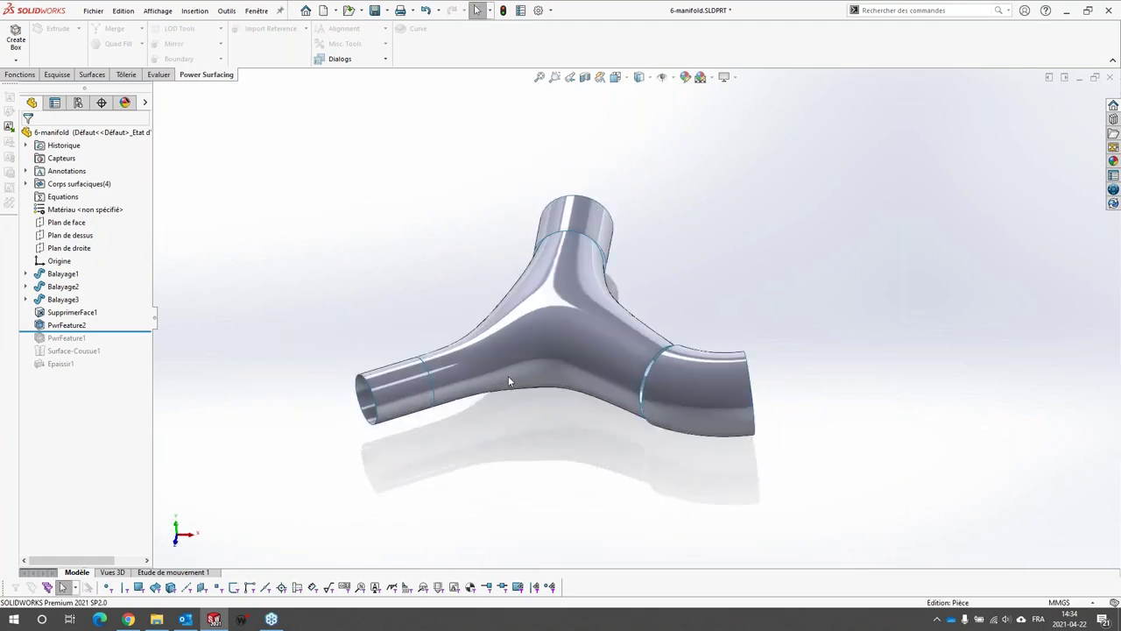
{"action": "scroll", "coordinate": [524, 228], "scroll_direction": "down", "scroll_amount": 3}
{"action": "scroll", "coordinate": [609, 307], "scroll_direction": "up", "scroll_amount": 2}
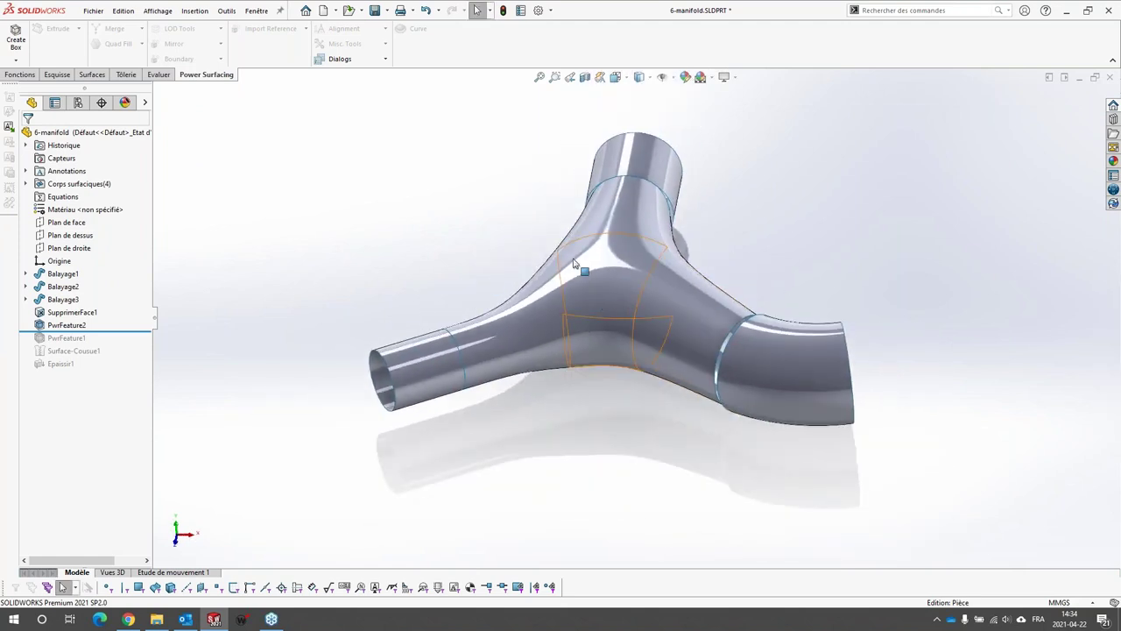
{"action": "left_click", "coordinate": [60, 325]}
{"action": "key", "text": "Delete"}
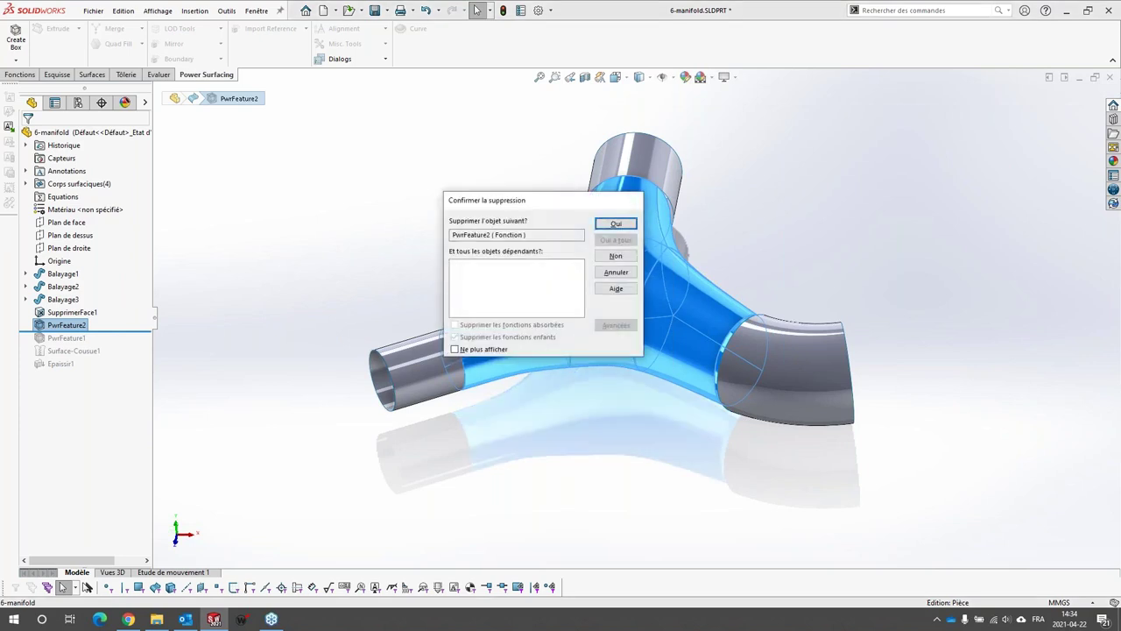
{"action": "key", "text": "Return"}
{"action": "left_click", "coordinate": [580, 315]}
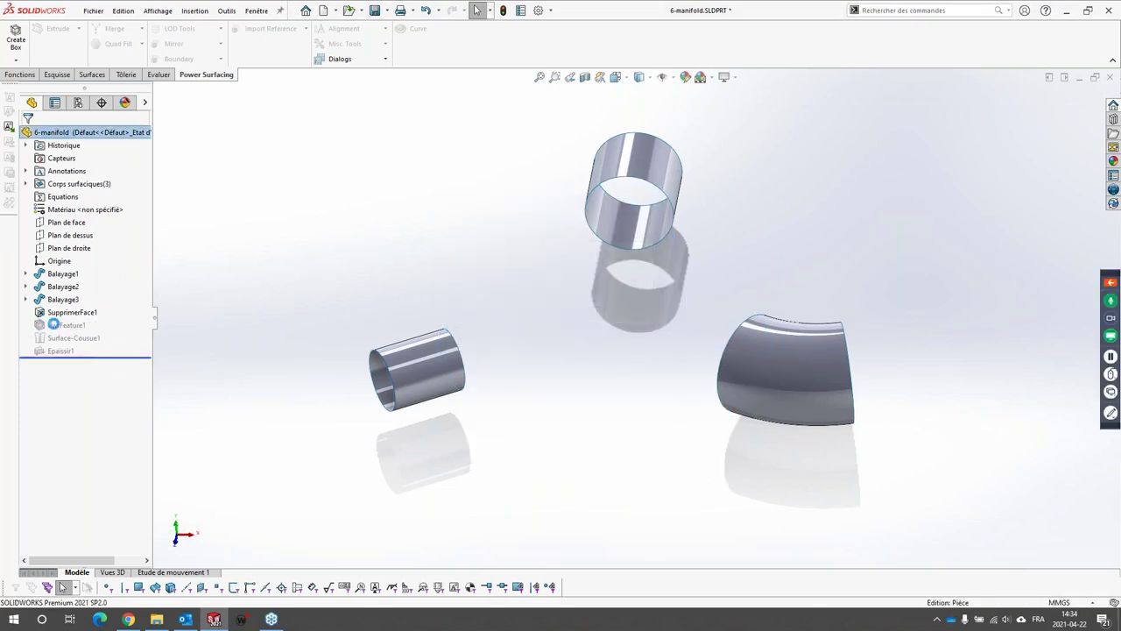
{"action": "left_click_drag", "start_coordinate": [60, 353], "coordinate": [59, 356]}
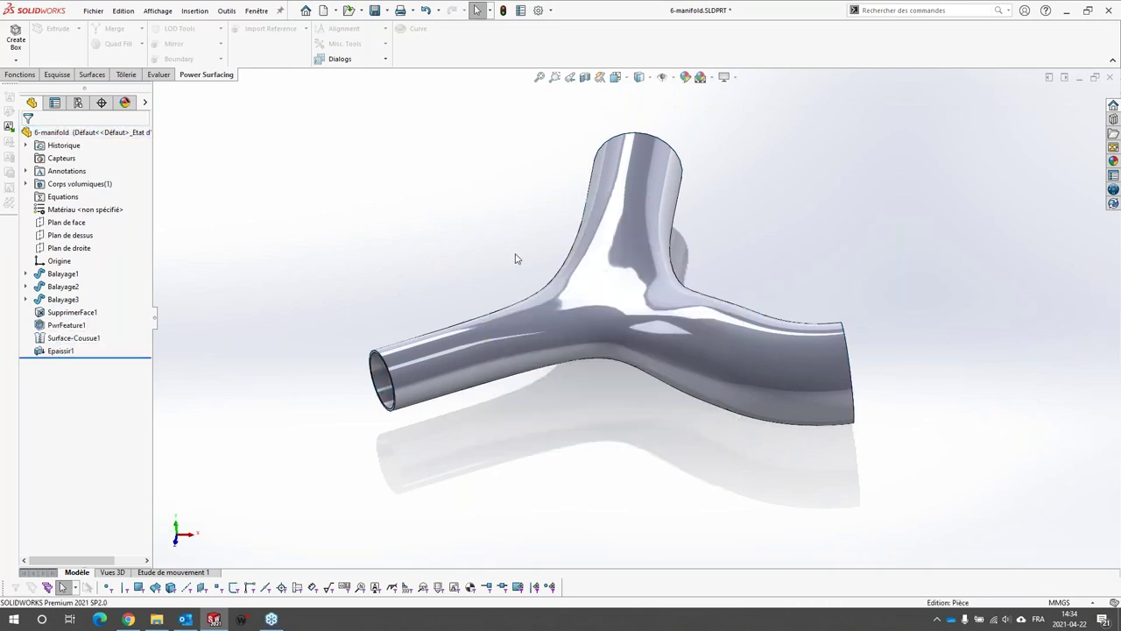
Set the diameter of the straight rear tube's sweep, Balayage2, to 60 mm.
{"action": "middle_click_drag", "start_coordinate": [516, 258], "coordinate": [569, 278]}
{"action": "scroll", "coordinate": [748, 347], "scroll_direction": "up", "scroll_amount": 2}
{"action": "scroll", "coordinate": [800, 332], "scroll_direction": "down", "scroll_amount": 2}
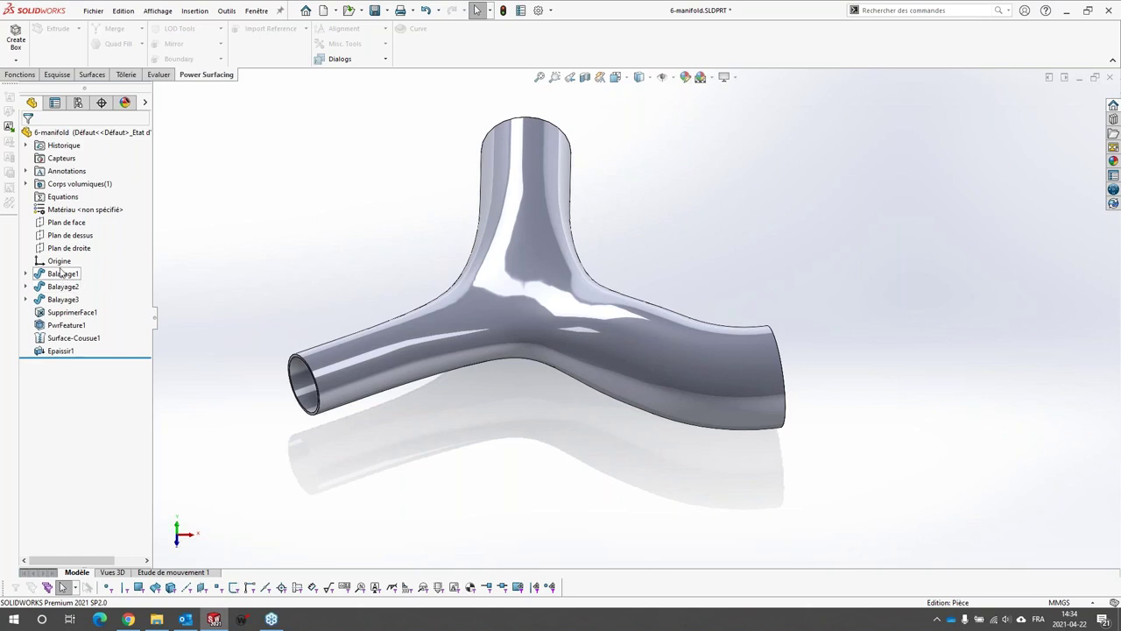
{"action": "left_click", "coordinate": [54, 286]}
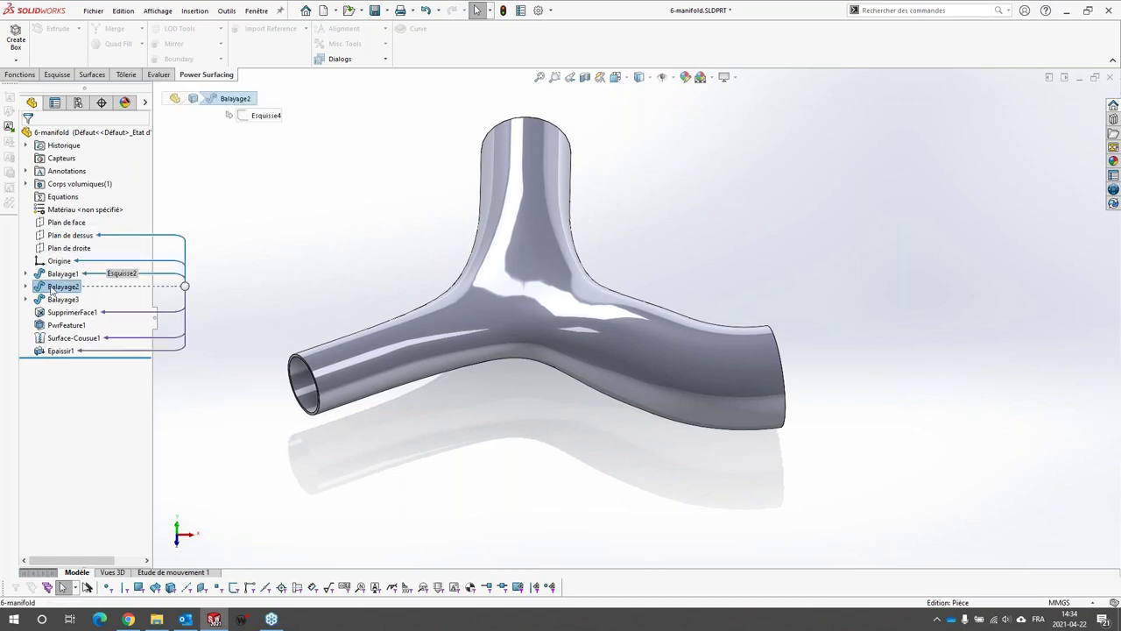
{"action": "double_click", "coordinate": [54, 287]}
{"action": "double_click", "coordinate": [578, 201]}
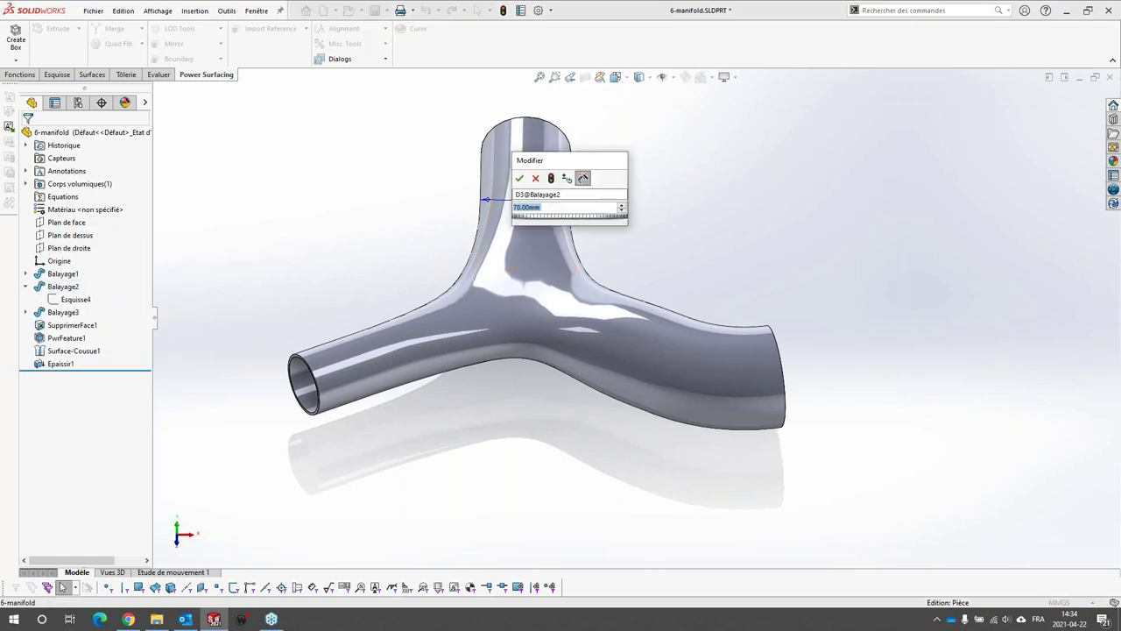
{"action": "type", "text": "60"}
{"action": "key", "text": "Return"}
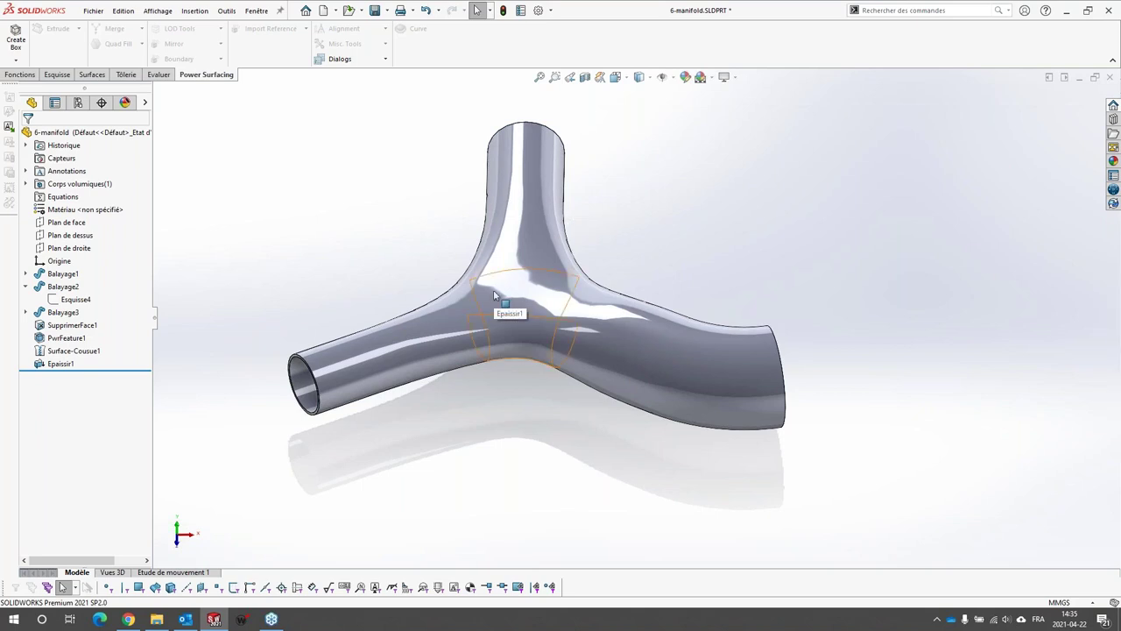
Roll the history back to before Surface-Cousue1, enlarge the smallest tube's diameter with Instant3D, and roll forward through Epaissir1.
{"action": "left_click", "coordinate": [18, 75]}
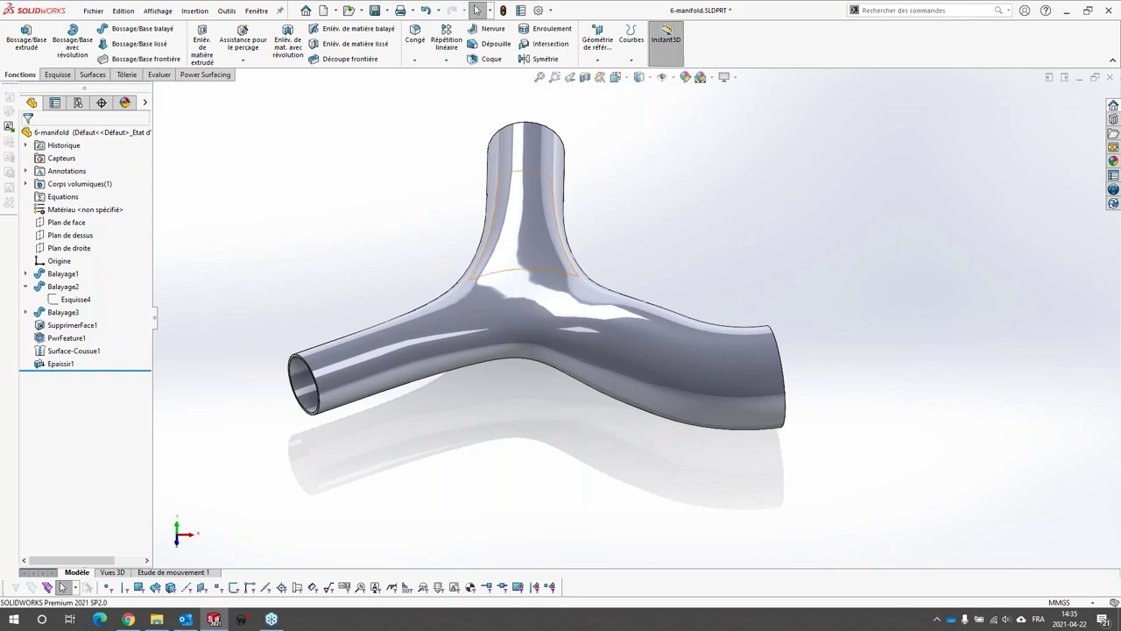
{"action": "left_click", "coordinate": [352, 386]}
{"action": "left_click", "coordinate": [284, 248]}
{"action": "left_click_drag", "start_coordinate": [105, 370], "coordinate": [102, 346]}
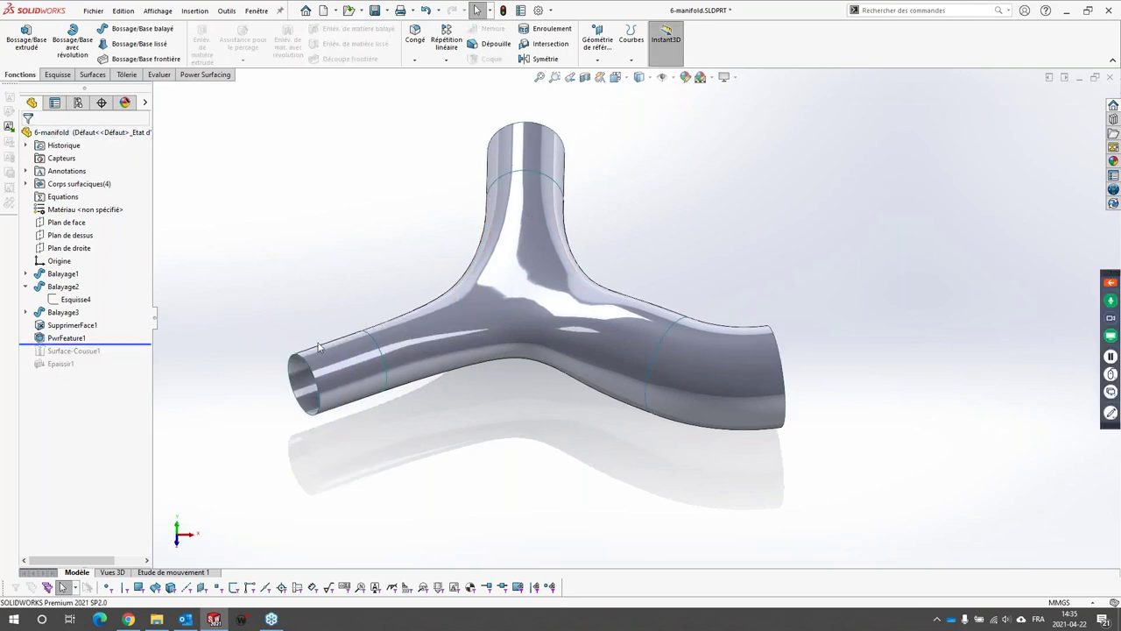
{"action": "left_click", "coordinate": [374, 356]}
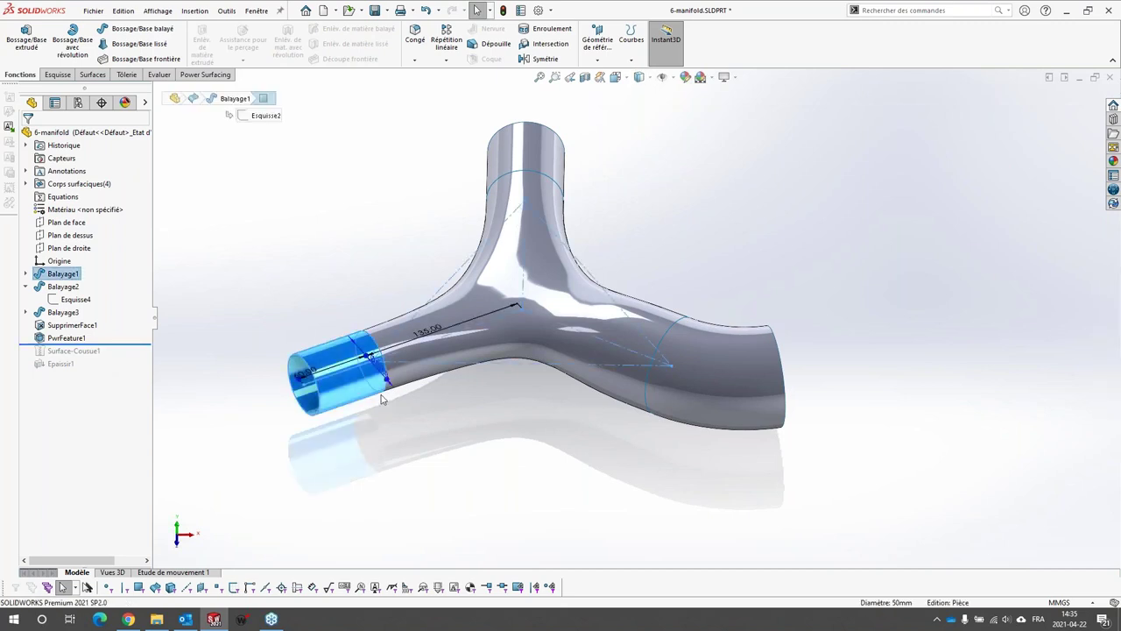
{"action": "left_click_drag", "start_coordinate": [392, 387], "coordinate": [394, 389]}
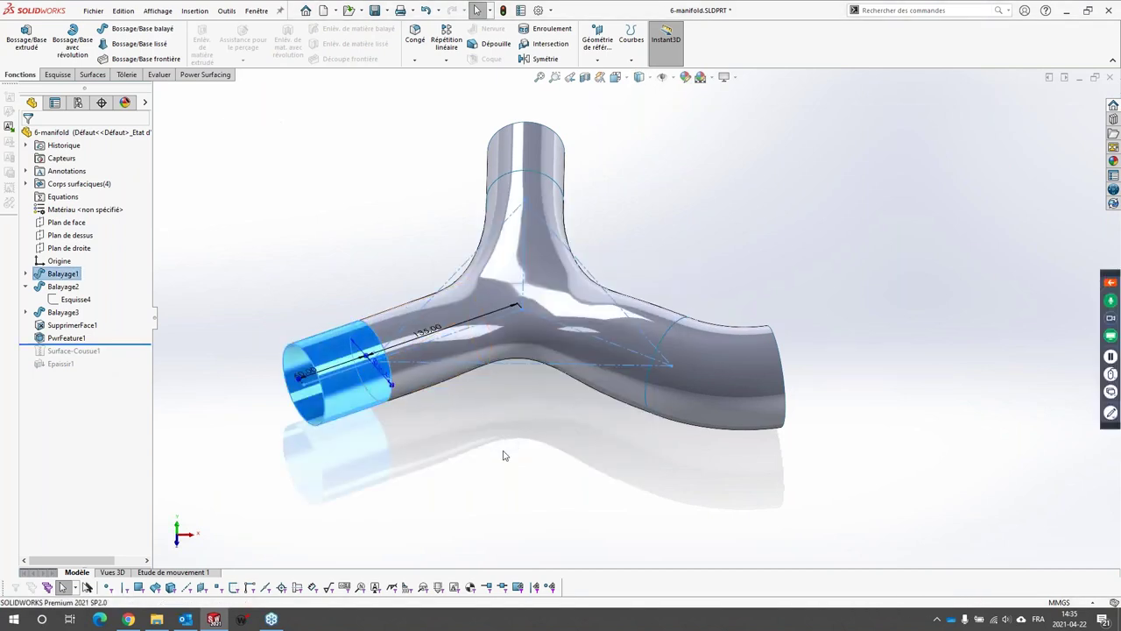
{"action": "left_click", "coordinate": [504, 455]}
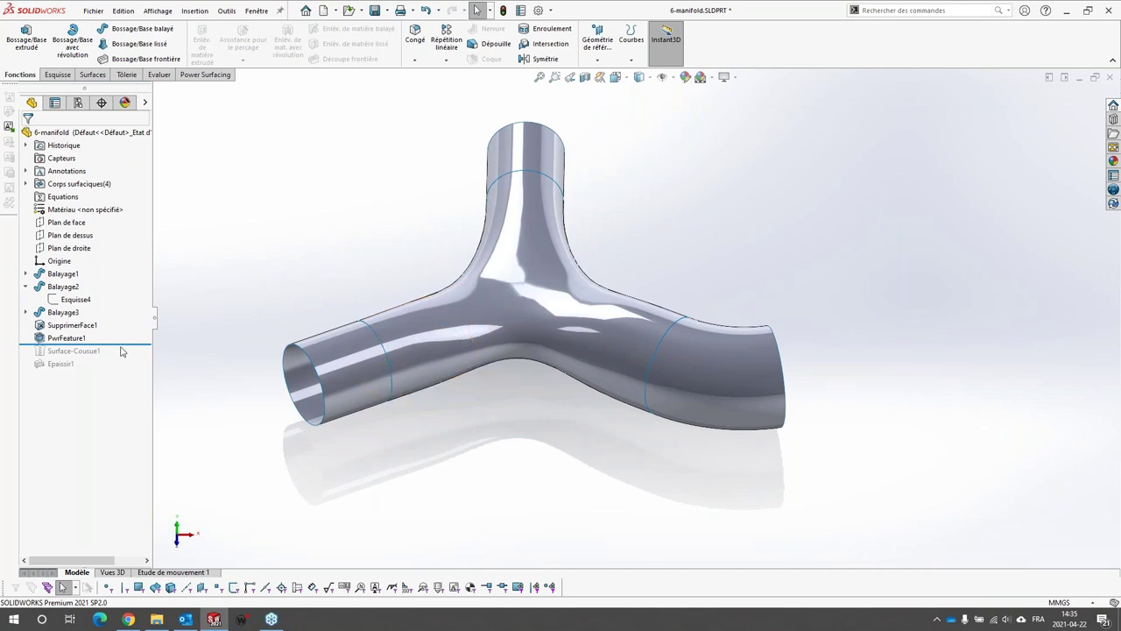
{"action": "left_click_drag", "start_coordinate": [121, 350], "coordinate": [112, 373]}
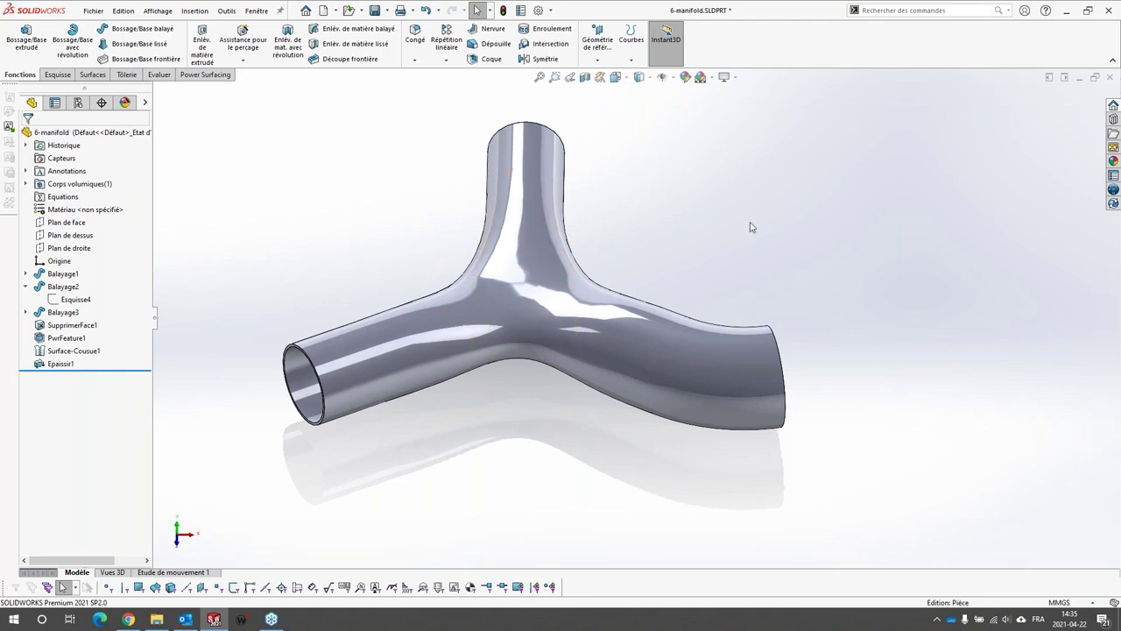
Close the 6-manifold part without saving its changes.
{"action": "scroll", "coordinate": [661, 285], "scroll_direction": "up", "scroll_amount": 2}
{"action": "middle_click_drag", "start_coordinate": [662, 286], "coordinate": [668, 336]}
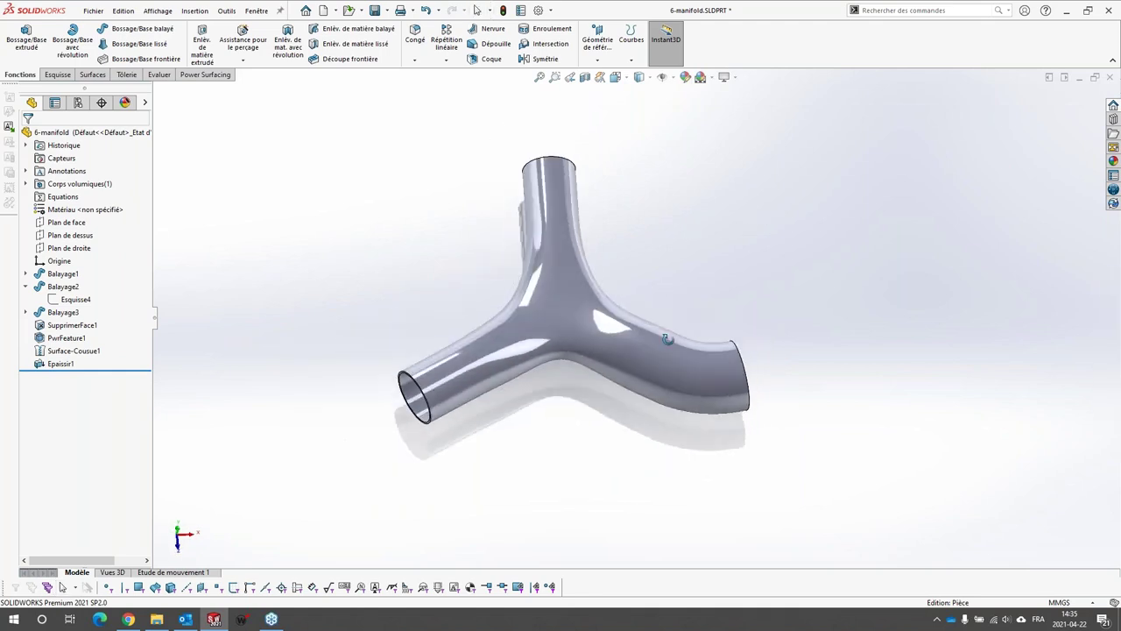
{"action": "left_click", "coordinate": [1110, 77]}
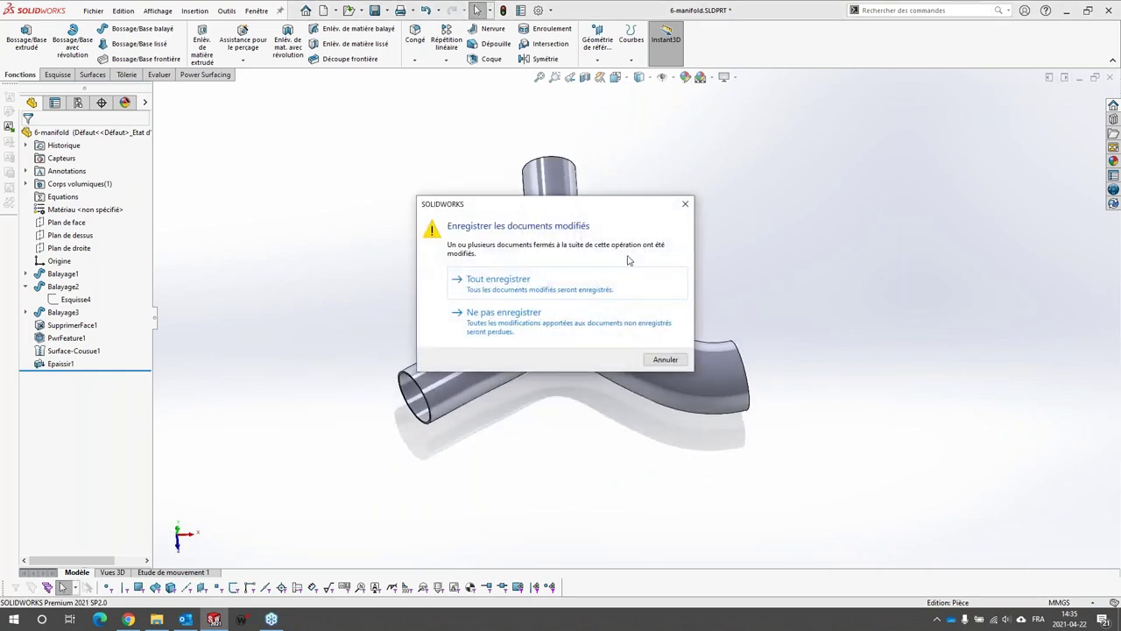
{"action": "left_click", "coordinate": [494, 322]}
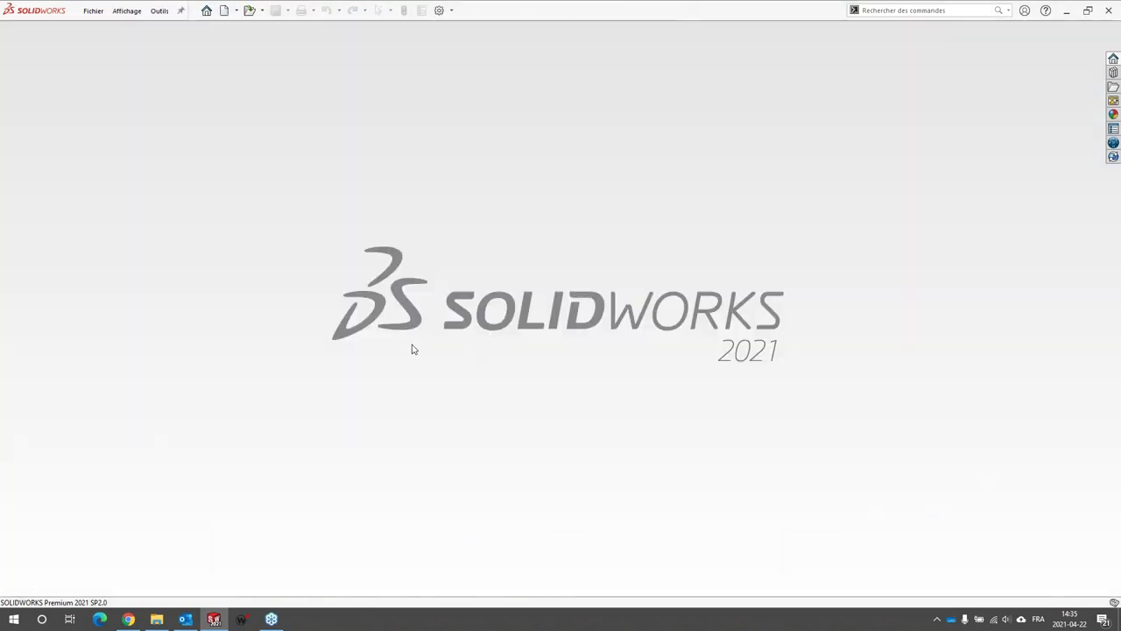
{"action": "left_click", "coordinate": [157, 618]}
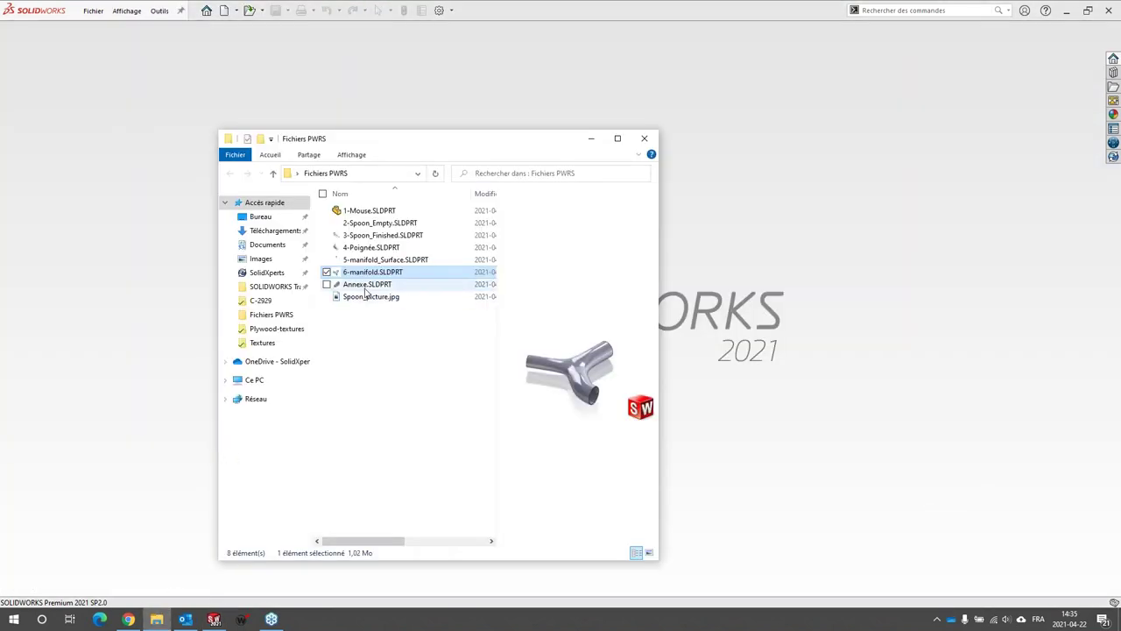
{"action": "left_click", "coordinate": [375, 390]}
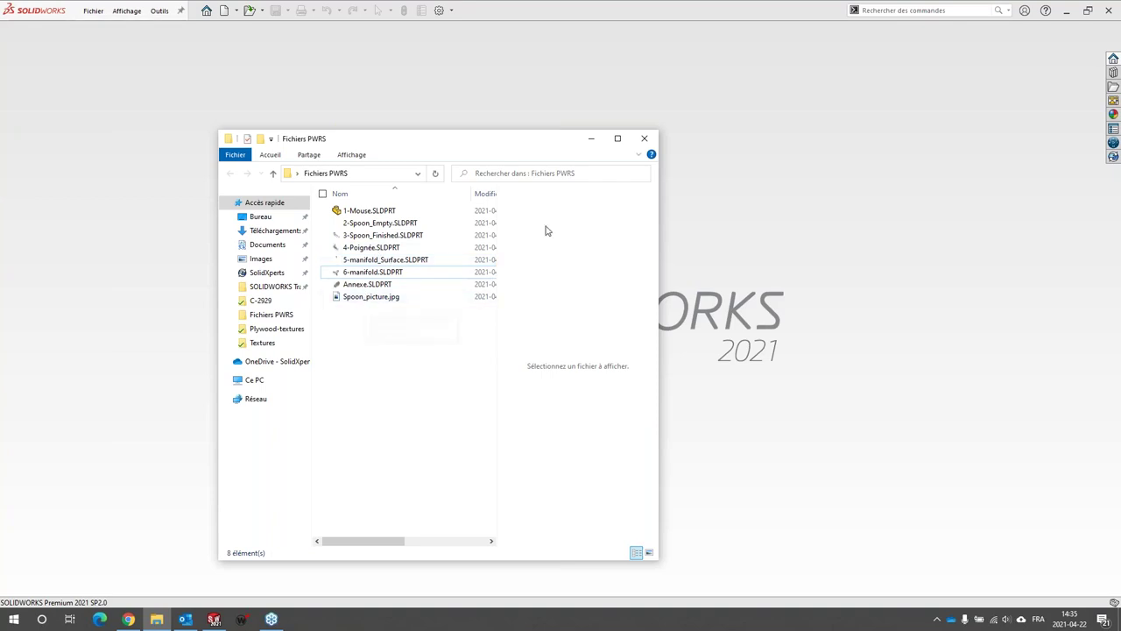
{"action": "left_click", "coordinate": [645, 138]}
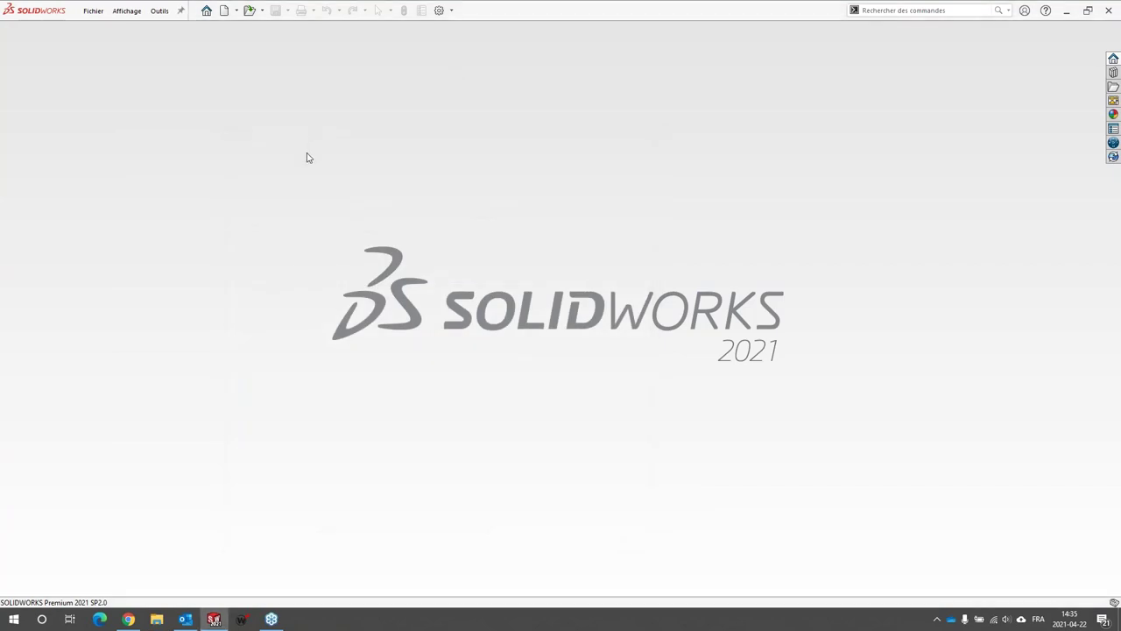
{"action": "left_click", "coordinate": [159, 10]}
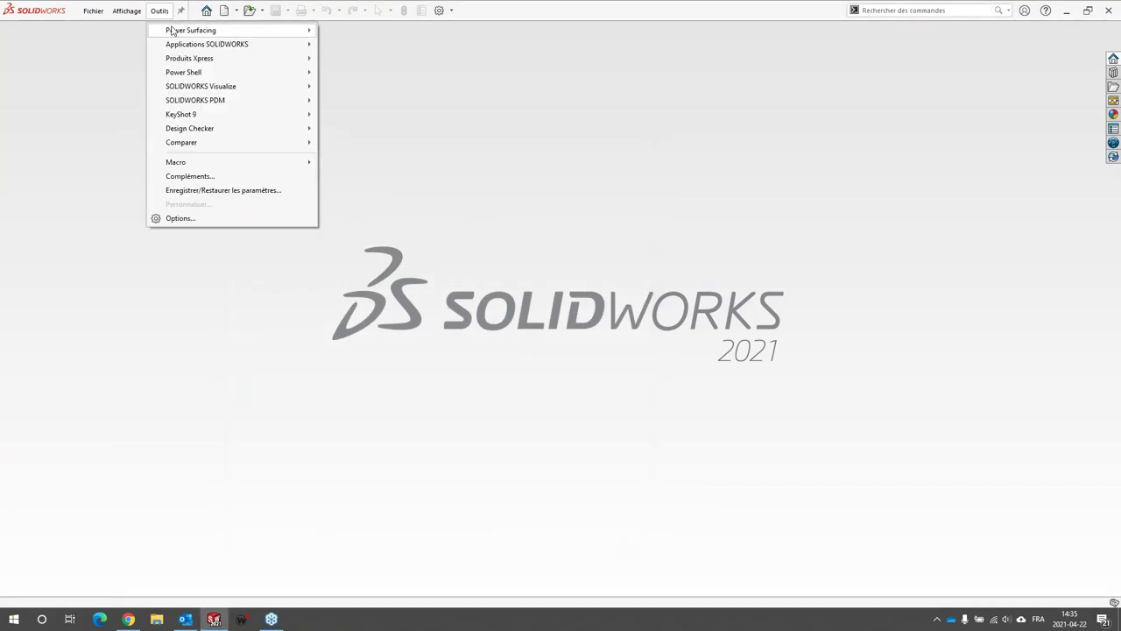
{"action": "mouse_move", "coordinate": [285, 35]}
{"action": "mouse_move", "coordinate": [400, 172]}
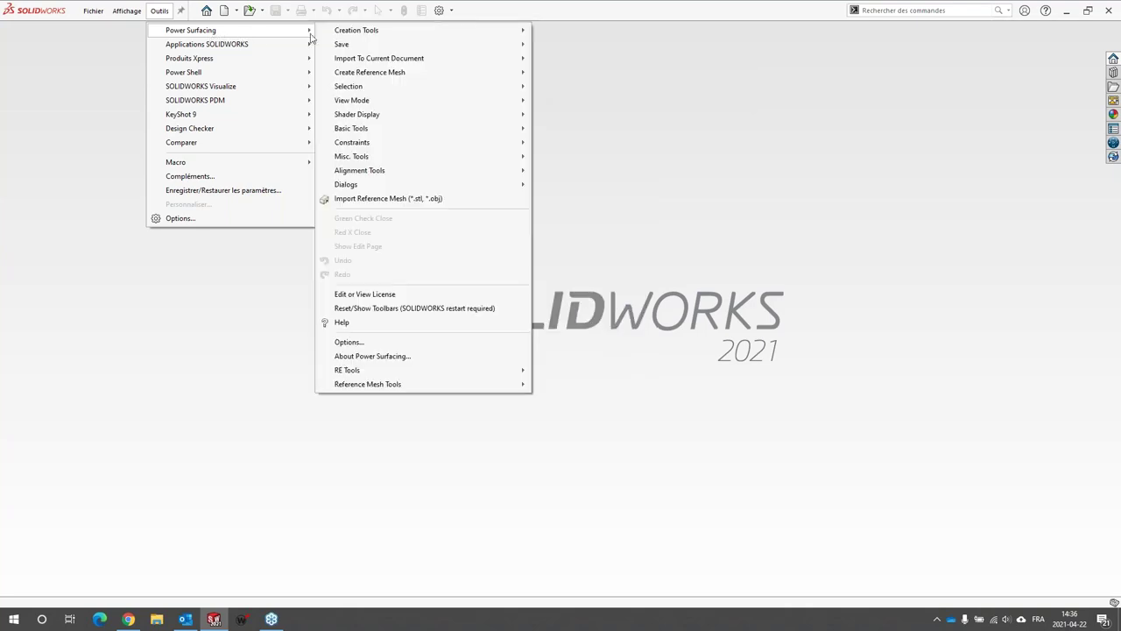
{"action": "left_click", "coordinate": [76, 28]}
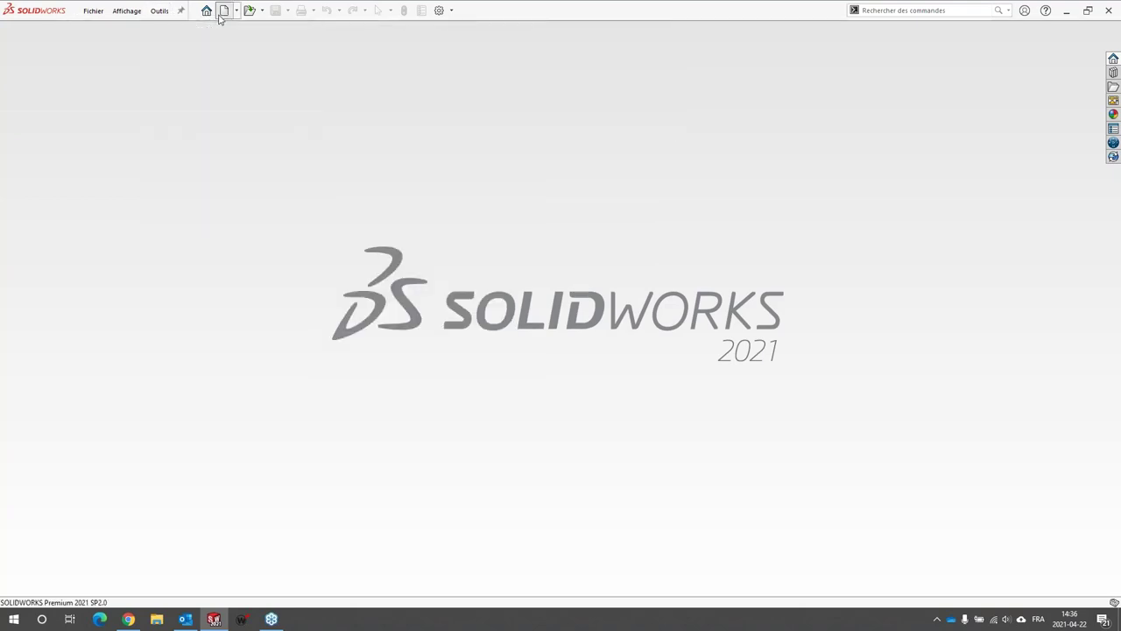
Create a new part and start a Power Surfacing box 100 mm in length, width and height, with one segment per direction.
{"action": "left_click", "coordinate": [220, 17]}
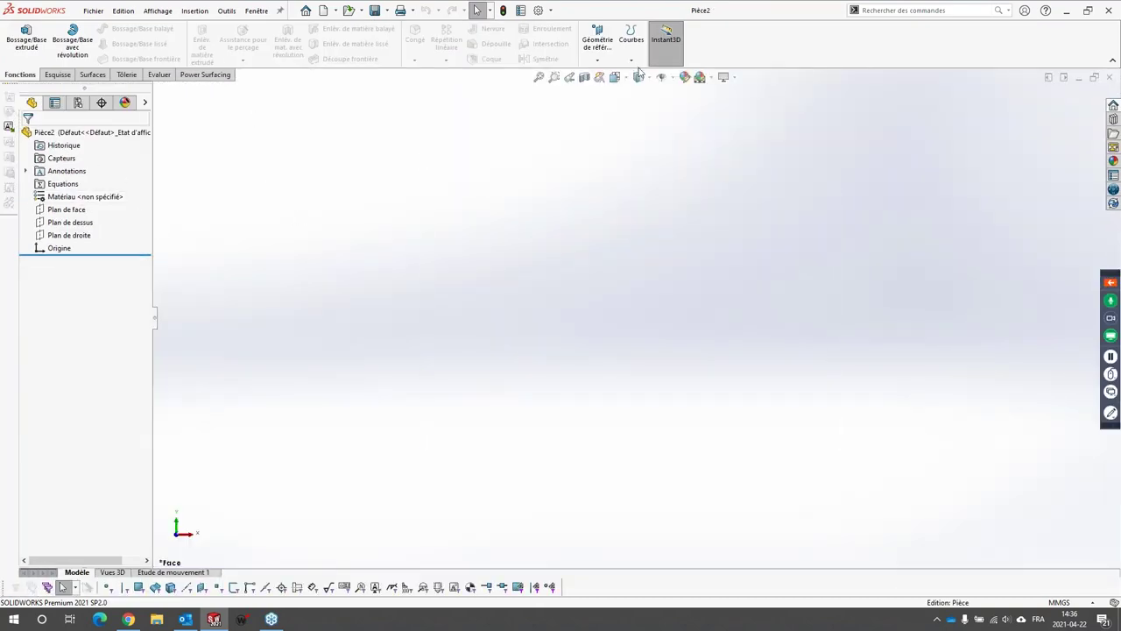
{"action": "left_click", "coordinate": [210, 75]}
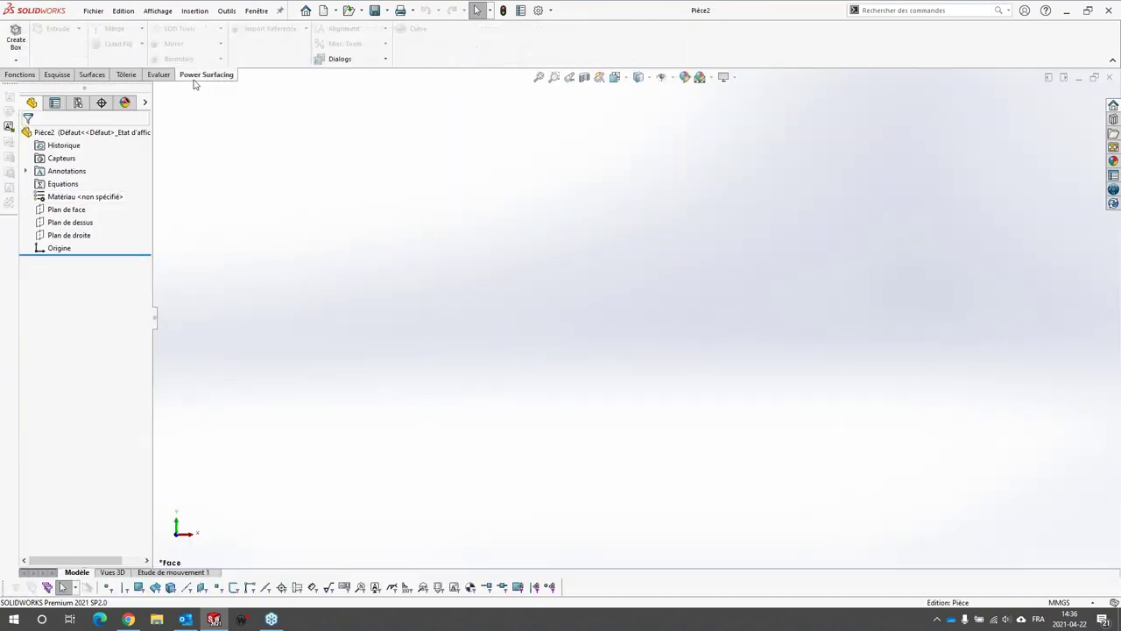
{"action": "left_click", "coordinate": [15, 37]}
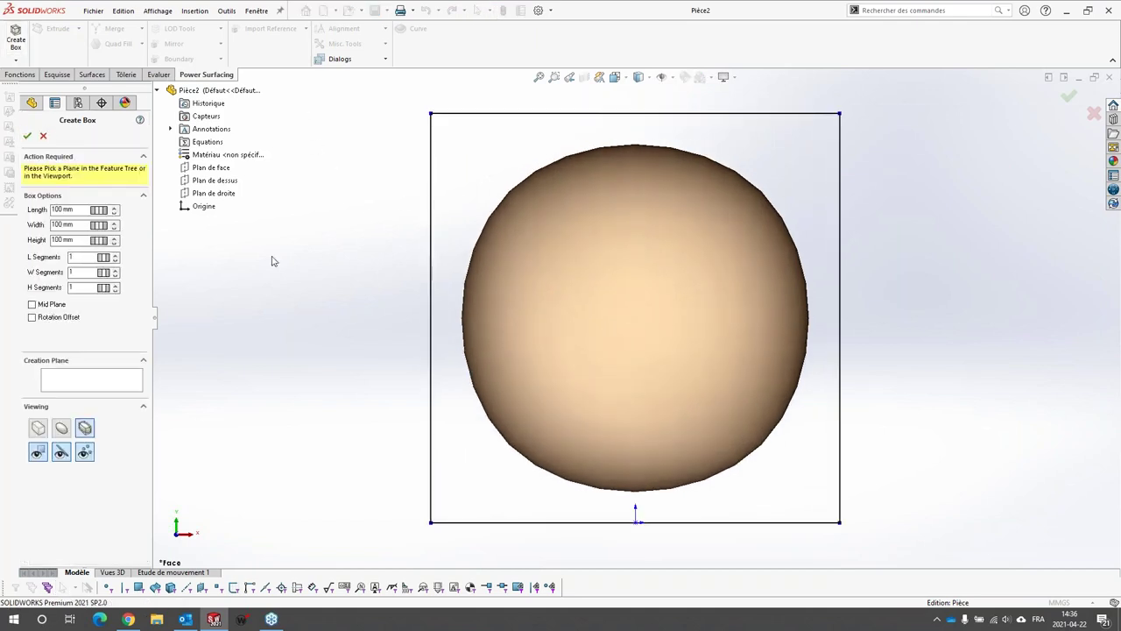
{"action": "scroll", "coordinate": [810, 334], "scroll_direction": "up", "scroll_amount": 2}
{"action": "scroll", "coordinate": [759, 298], "scroll_direction": "down", "scroll_amount": 1}
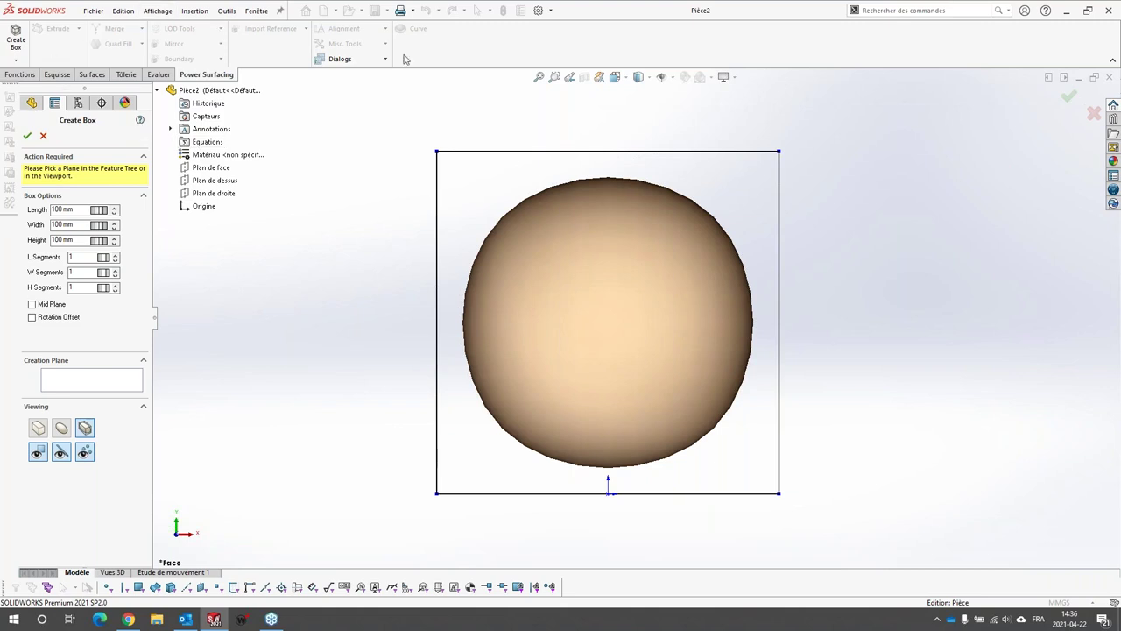
Review the Power Surfacing creation tools offered besides the box, such as torus, cylinder, cone and planar surface.
{"action": "left_click", "coordinate": [226, 11]}
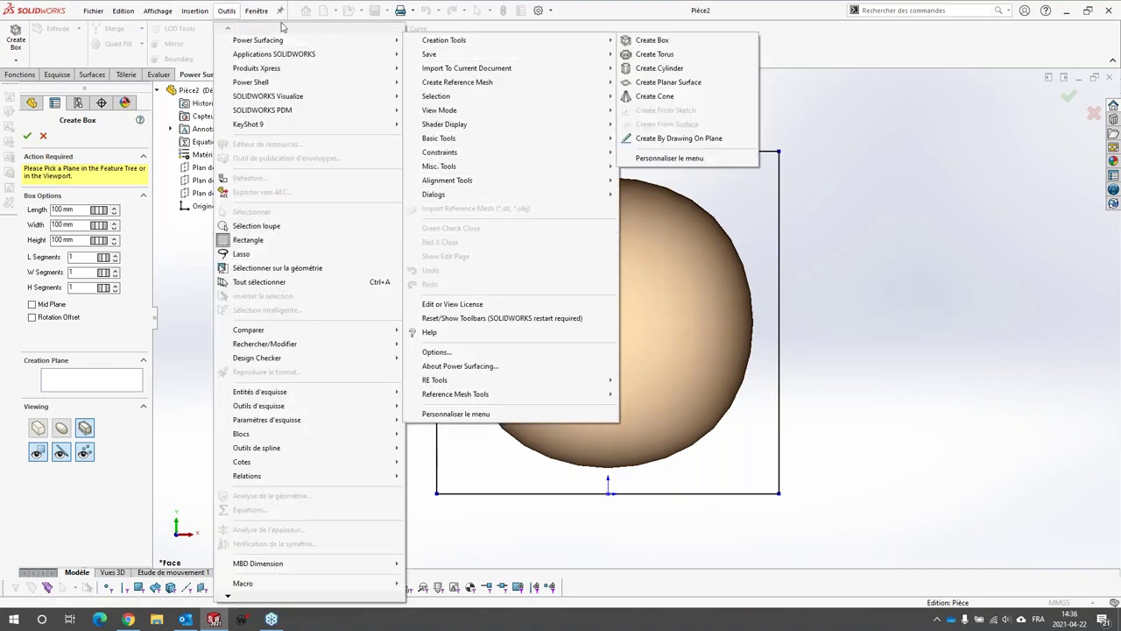
{"action": "mouse_move", "coordinate": [194, 11]}
{"action": "left_click", "coordinate": [381, 141]}
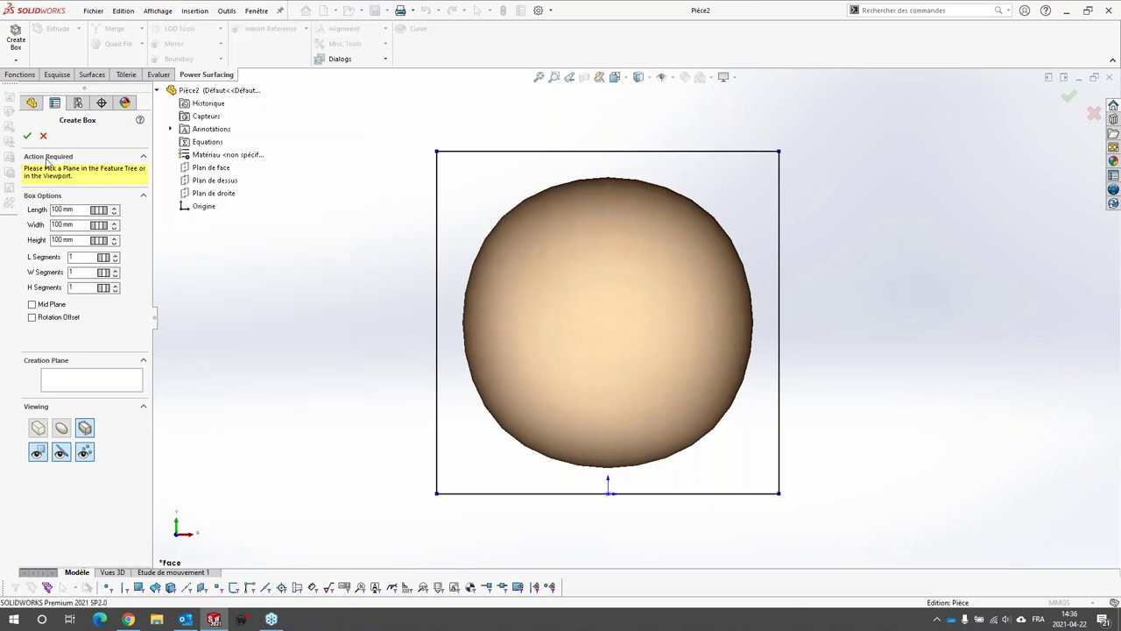
Accept the box with its current settings and finish the Power Surfacing edit to generate the body.
{"action": "left_click", "coordinate": [27, 136]}
{"action": "double_click", "coordinate": [616, 248]}
{"action": "left_click", "coordinate": [372, 262]}
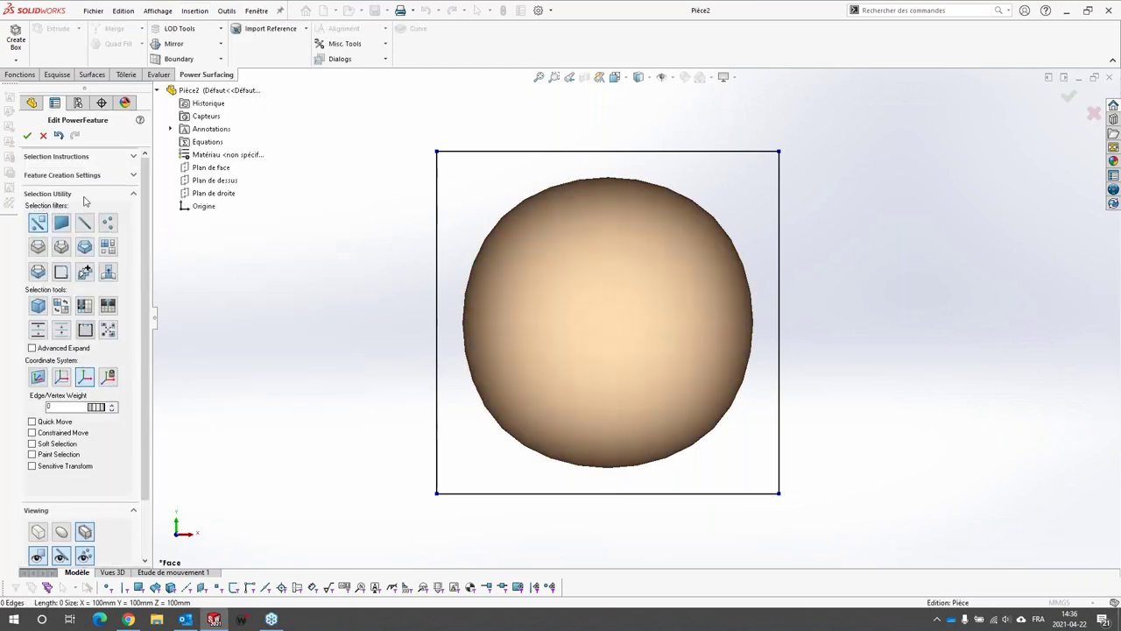
{"action": "left_click", "coordinate": [30, 137]}
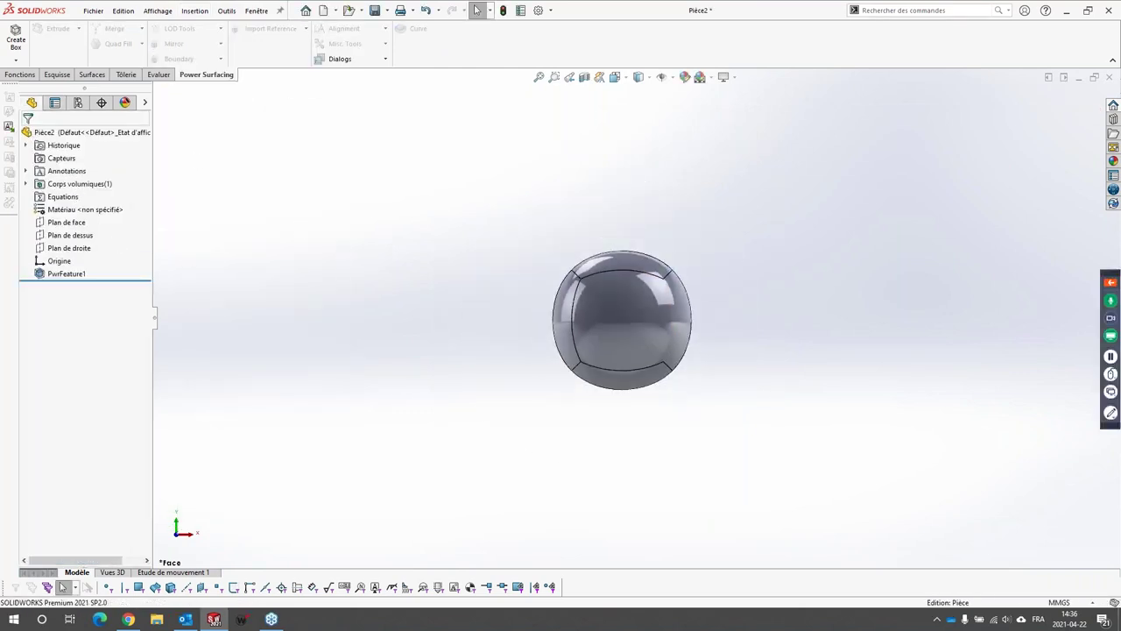
Examine the rounded body's individual faces and its PwrFeature1 entry from several angles, and bring up the surface commands.
{"action": "scroll", "coordinate": [697, 319], "scroll_direction": "down", "scroll_amount": 4}
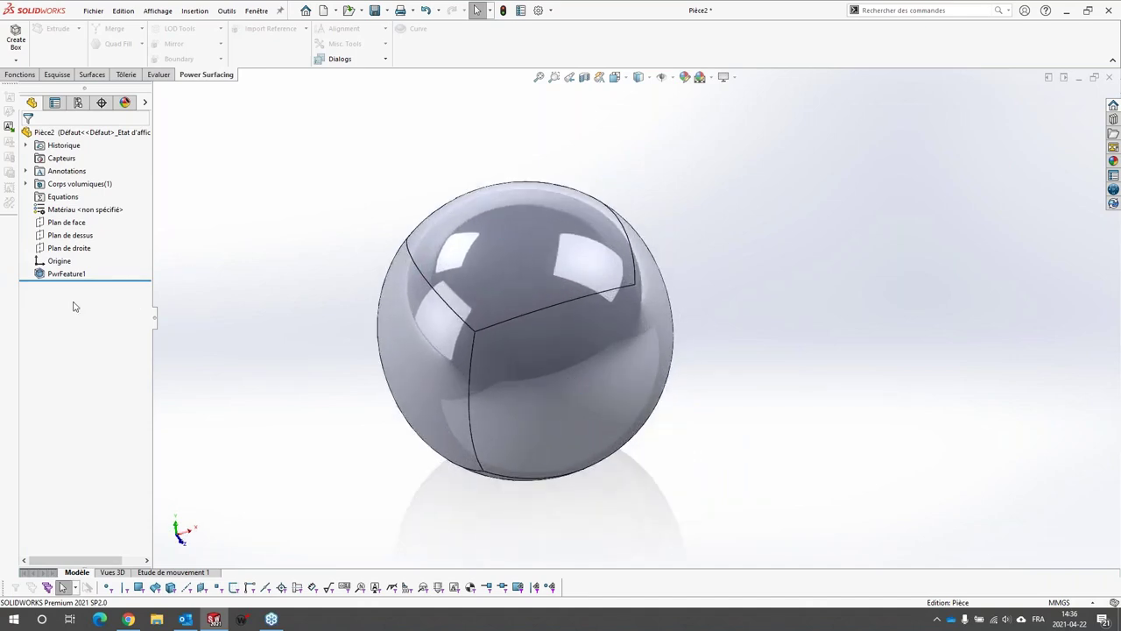
{"action": "left_click", "coordinate": [49, 274]}
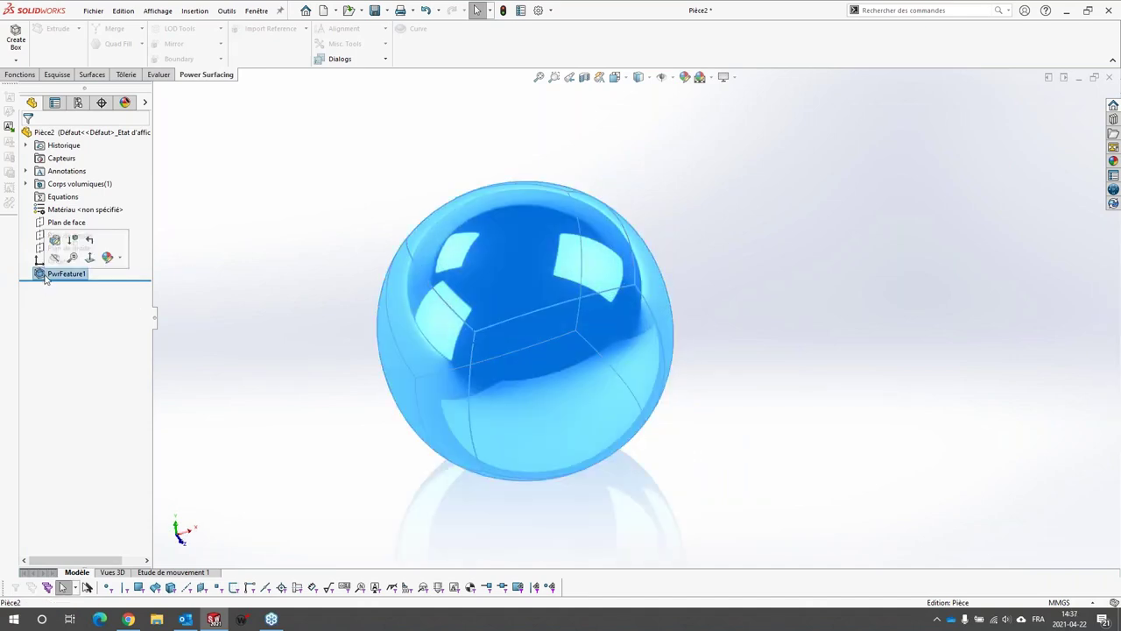
{"action": "left_click", "coordinate": [374, 261]}
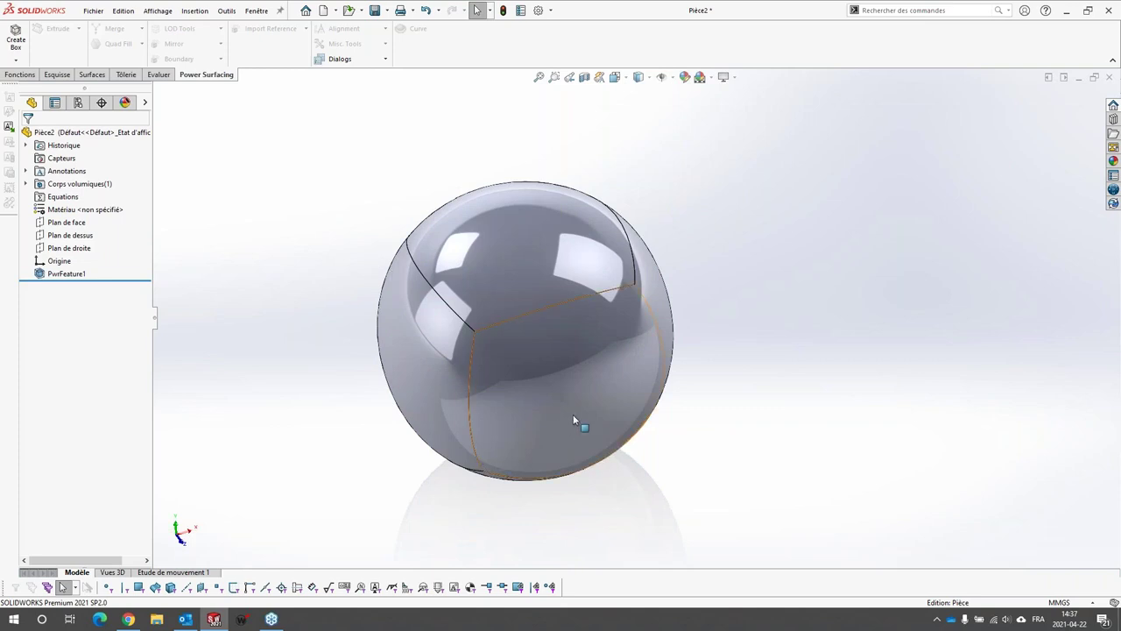
{"action": "left_click", "coordinate": [524, 258]}
{"action": "left_click", "coordinate": [571, 349]}
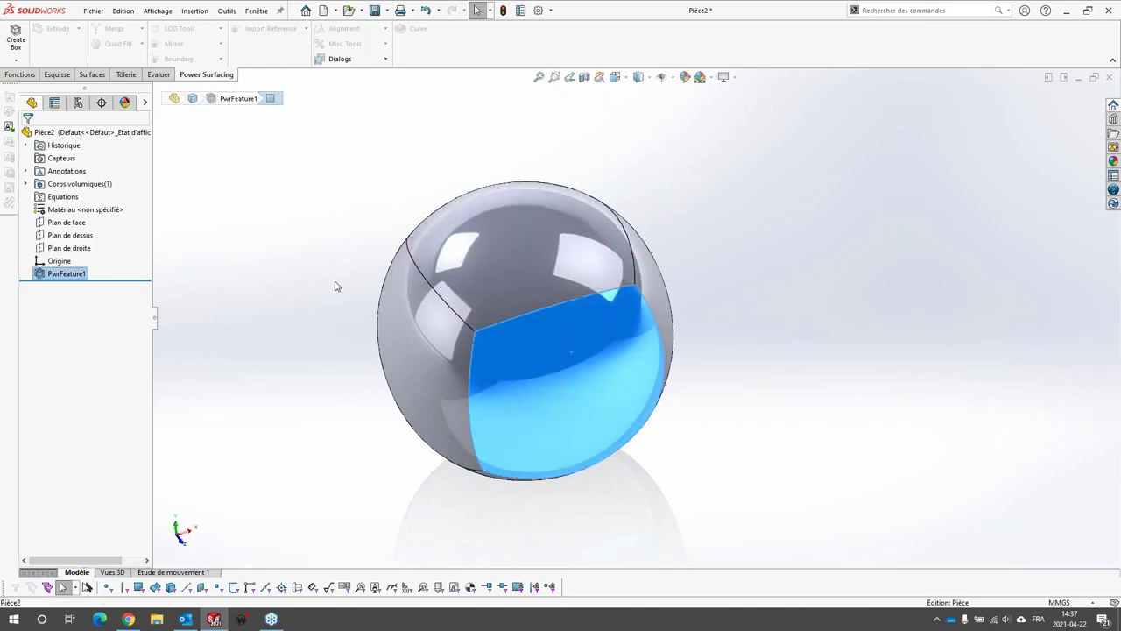
{"action": "left_click", "coordinate": [336, 281]}
{"action": "left_click", "coordinate": [555, 335]}
{"action": "left_click", "coordinate": [680, 410]}
{"action": "scroll", "coordinate": [587, 397], "scroll_direction": "up", "scroll_amount": 3}
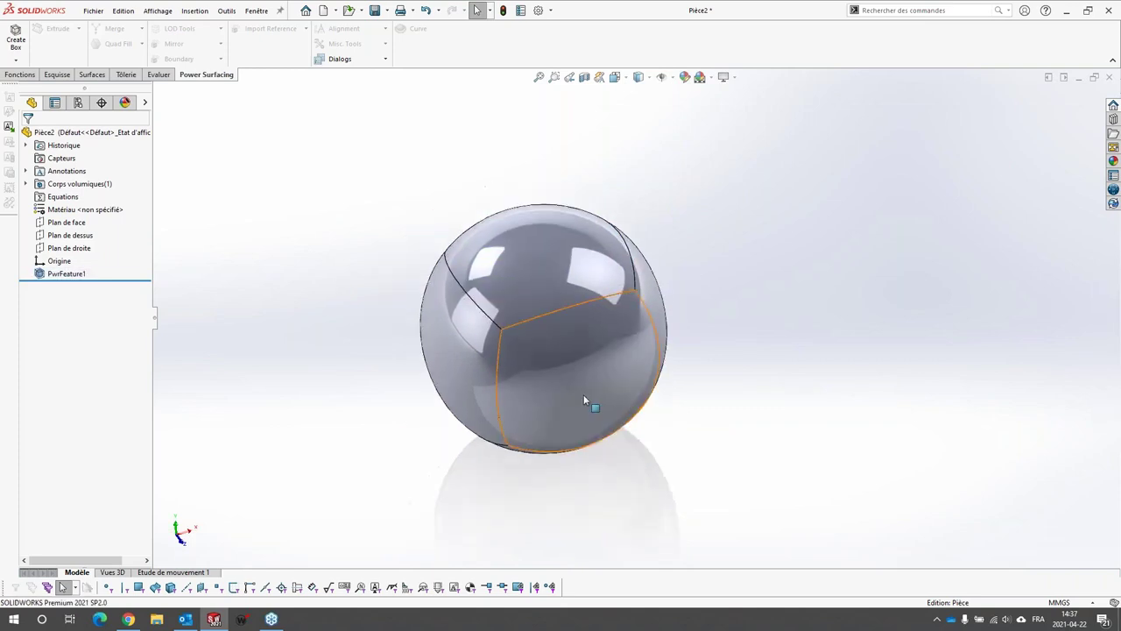
{"action": "scroll", "coordinate": [608, 349], "scroll_direction": "down", "scroll_amount": 3}
{"action": "scroll", "coordinate": [612, 351], "scroll_direction": "up", "scroll_amount": 1}
{"action": "middle_click_drag", "start_coordinate": [614, 349], "coordinate": [789, 337]}
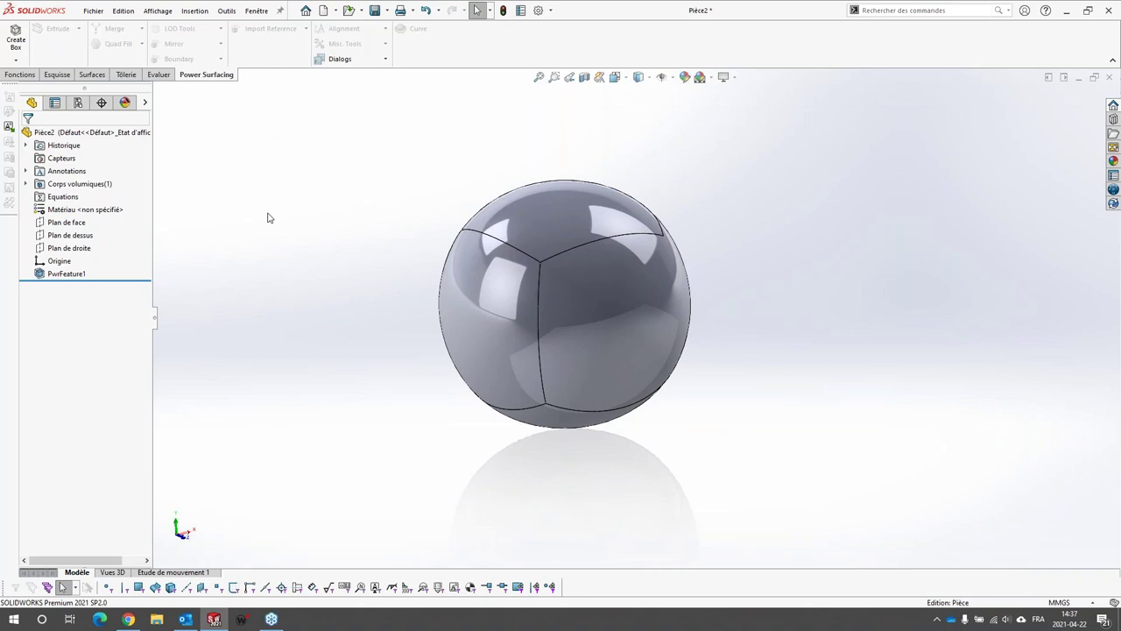
{"action": "left_click", "coordinate": [94, 77]}
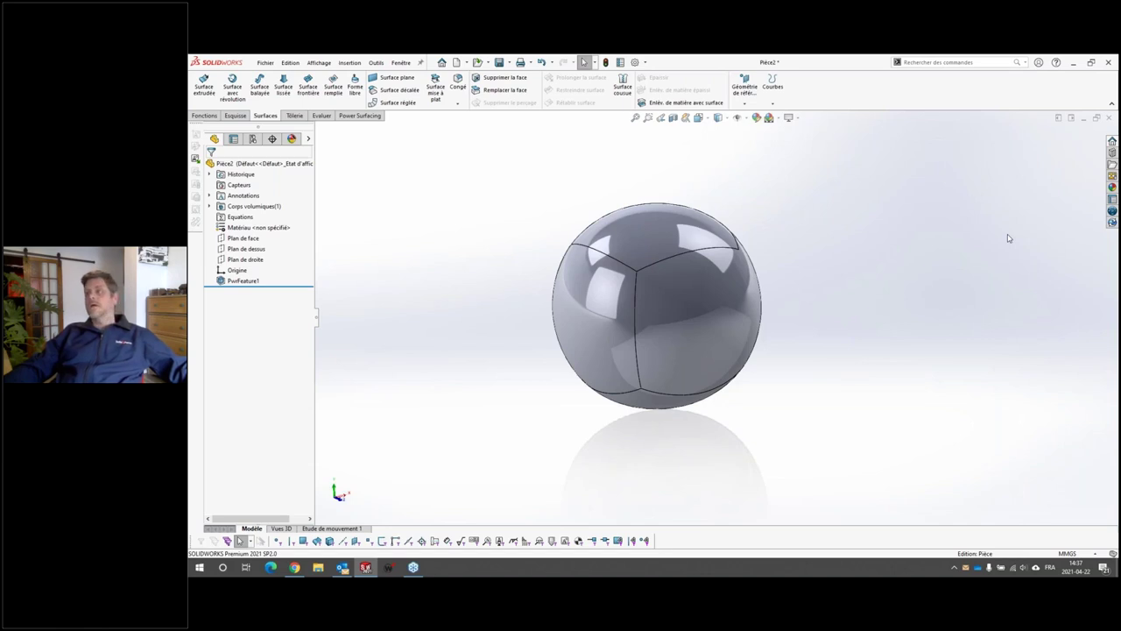
{"action": "key", "text": "XF86AudioRaiseVolume"}
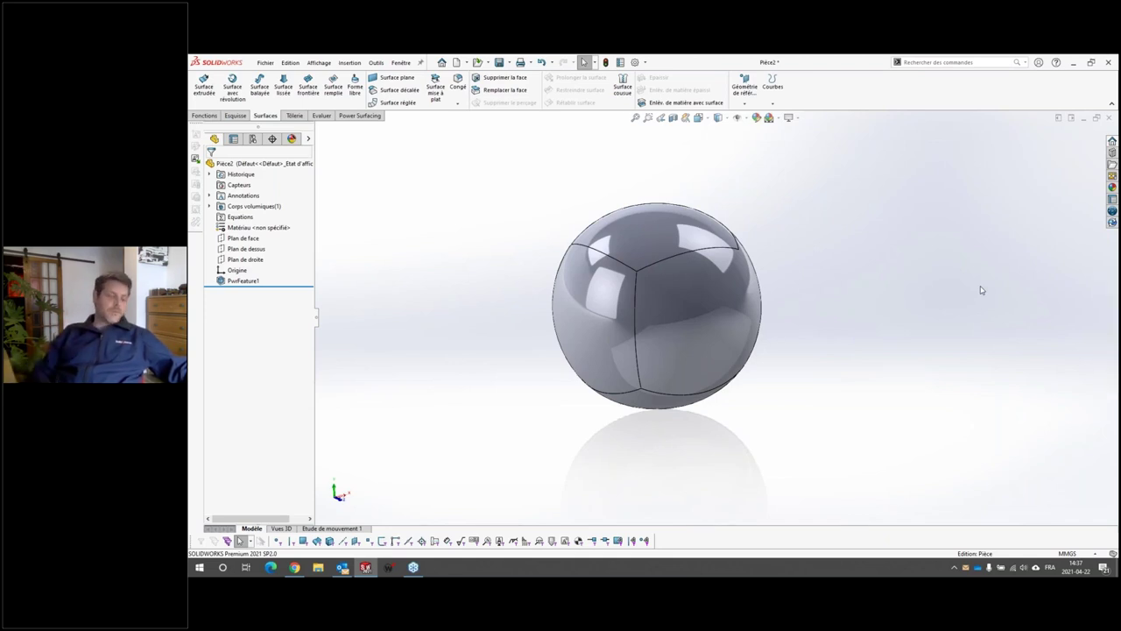
{"action": "key", "text": "XF86AudioRaiseVolume"}
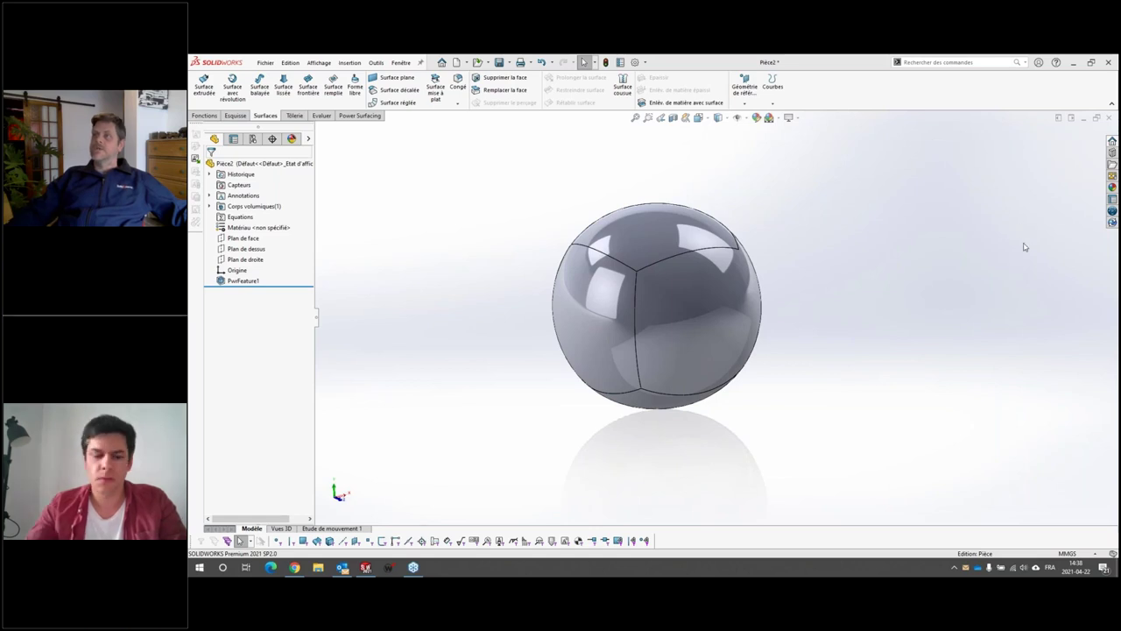
{"action": "key", "text": "XF86AudioRaiseVolume"}
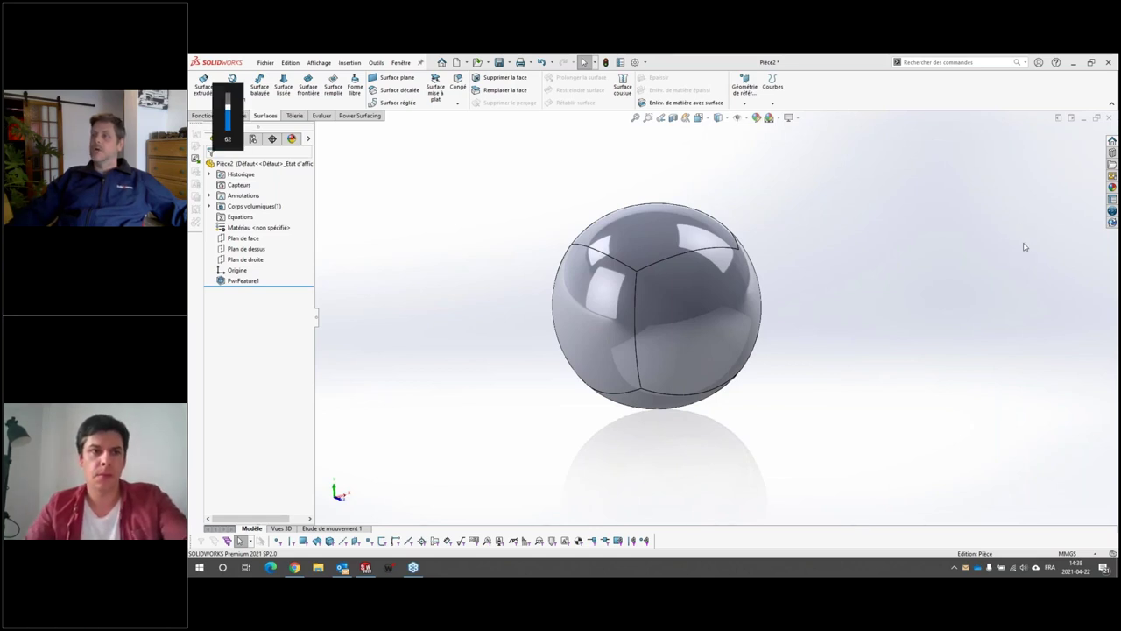
{"action": "key", "text": "XF86AudioRaiseVolume"}
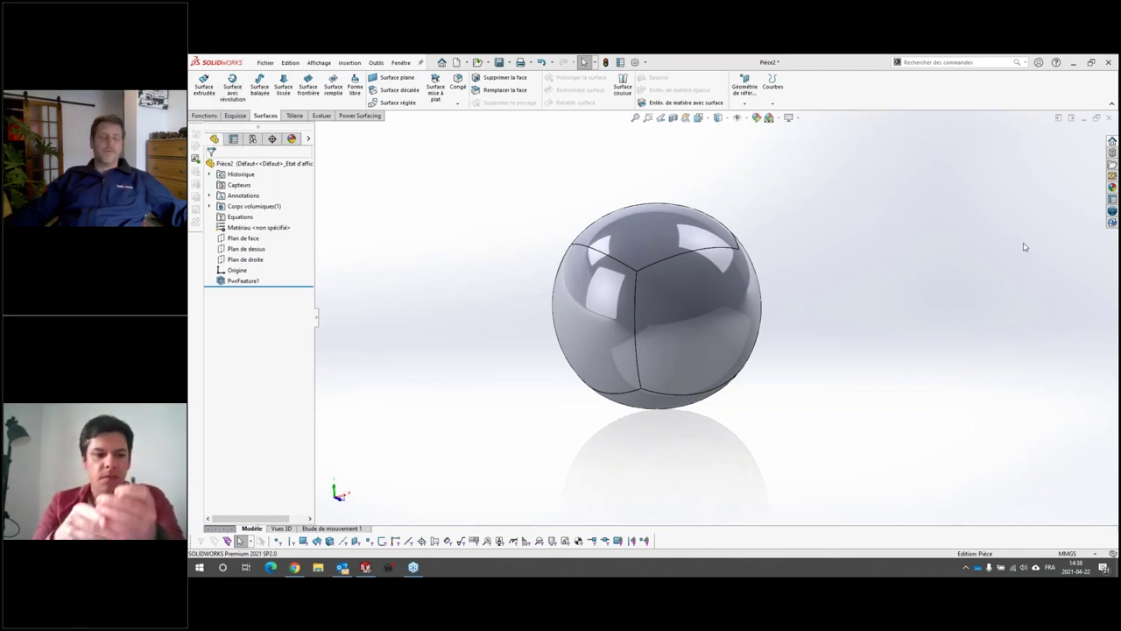
{"action": "key", "text": "XF86AudioLowerVolume"}
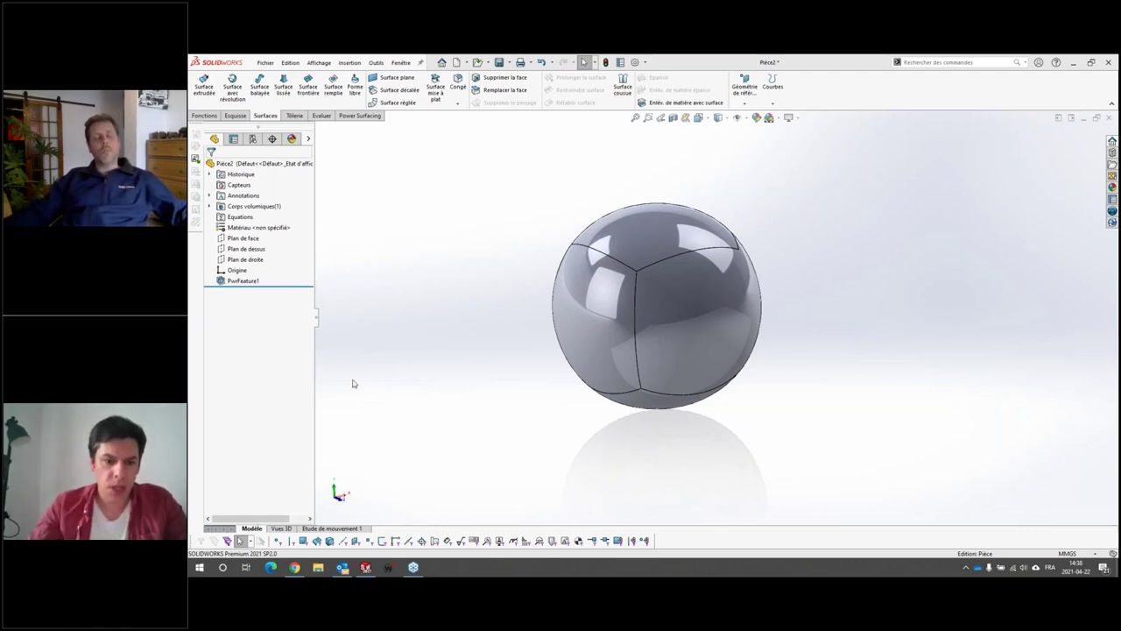
Switch to Chrome and view the nPowerSoftware home page with its SOLIDWORKS products.
{"action": "left_click", "coordinate": [294, 567]}
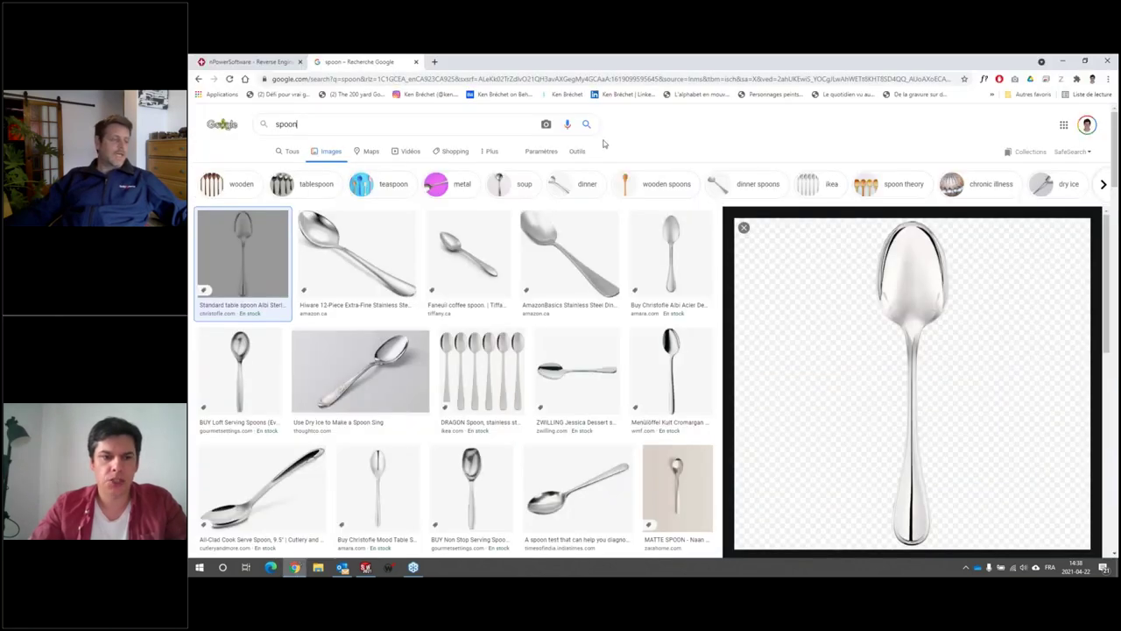
{"action": "left_click", "coordinate": [249, 62]}
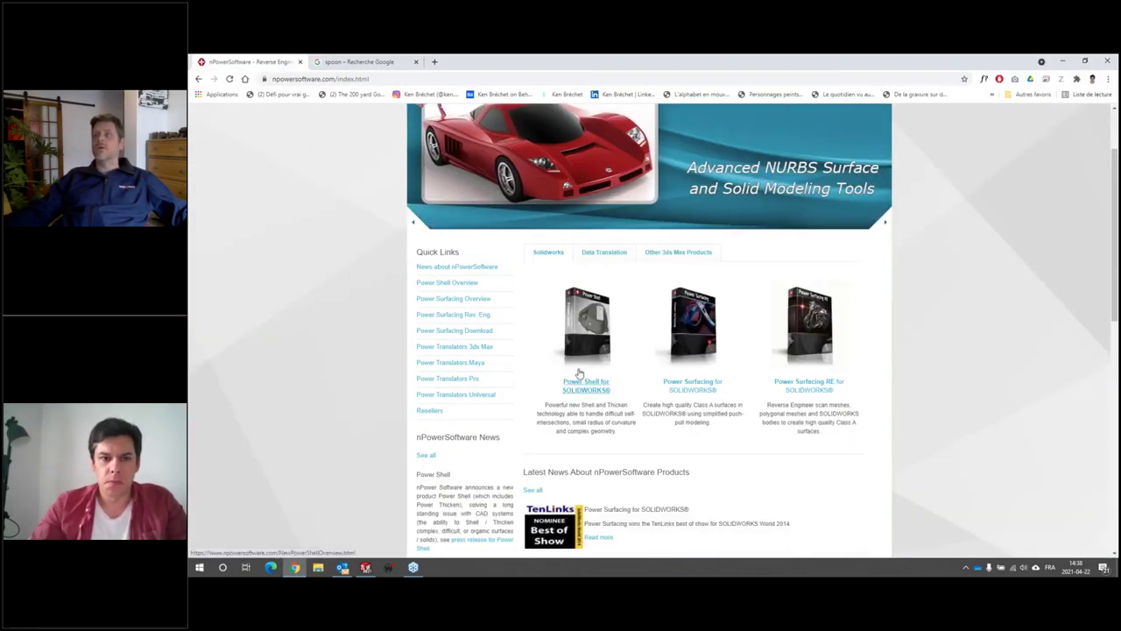
{"action": "scroll", "coordinate": [587, 302], "scroll_direction": "up", "scroll_amount": 1}
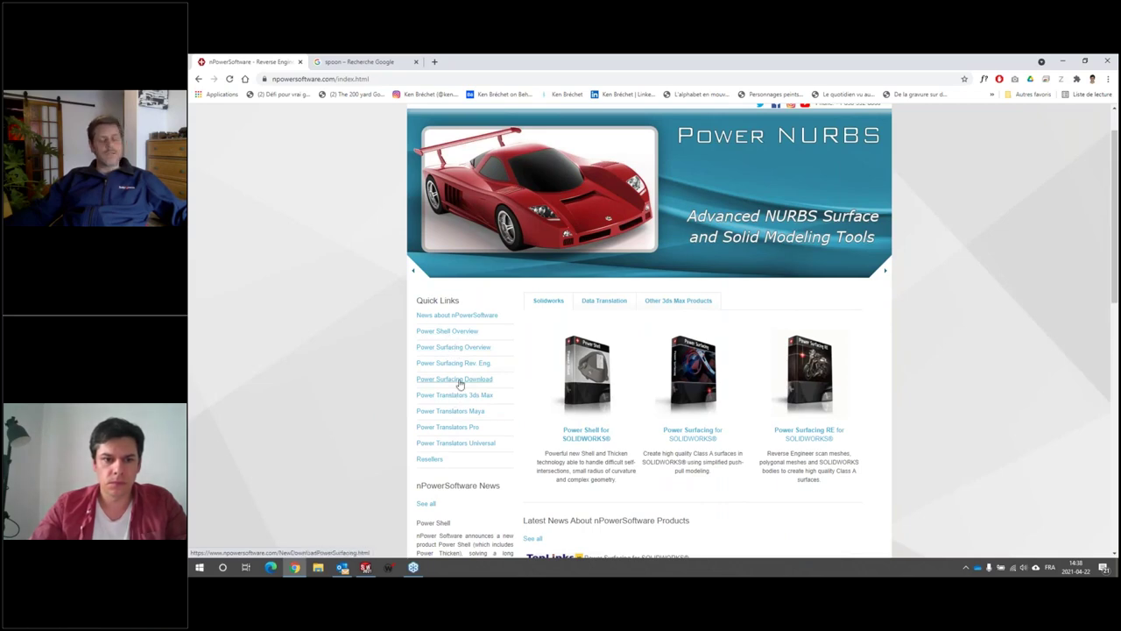
{"action": "scroll", "coordinate": [592, 191], "scroll_direction": "up", "scroll_amount": 1}
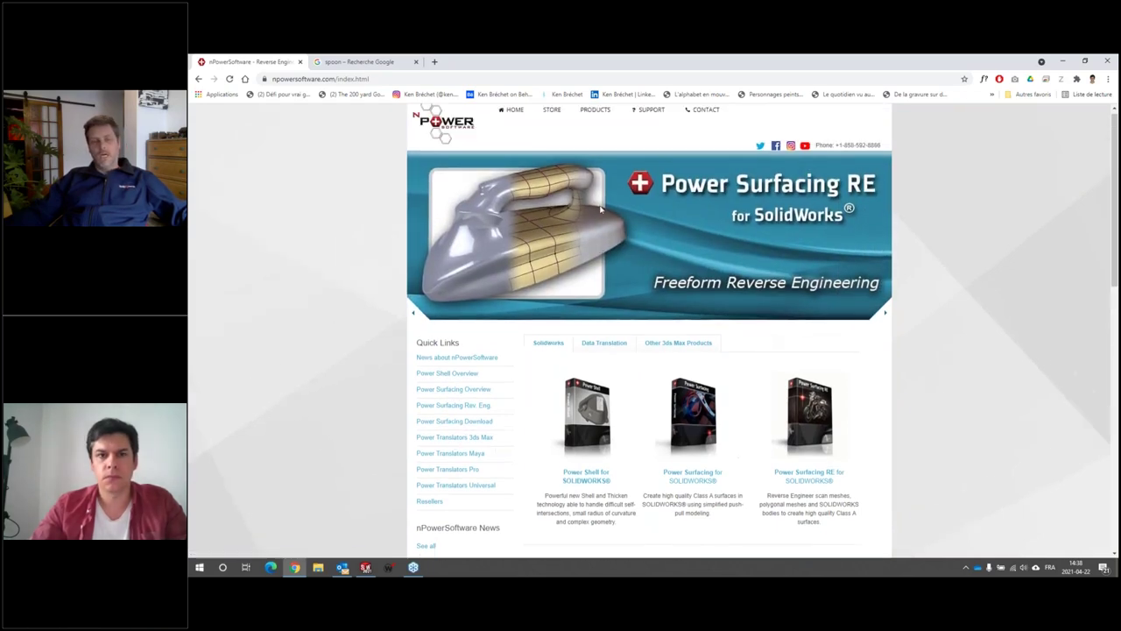
Open the Power Surfacing for SolidWorks page from the product list and go to its demo download.
{"action": "left_click", "coordinate": [595, 117]}
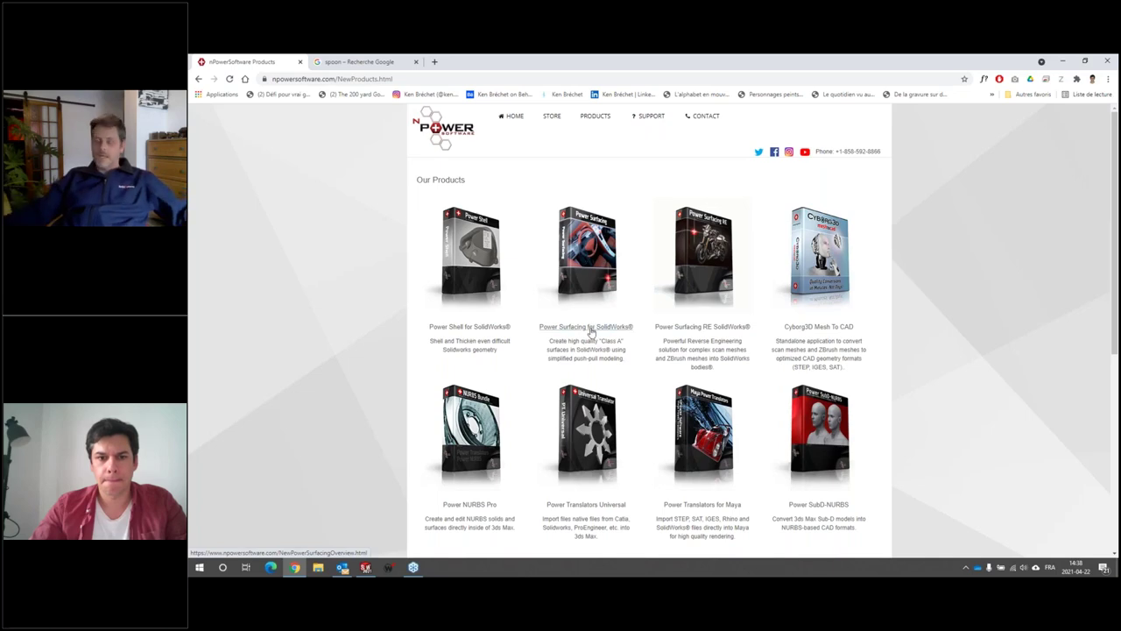
{"action": "left_click", "coordinate": [586, 326]}
{"action": "scroll", "coordinate": [514, 339], "scroll_direction": "down", "scroll_amount": 2}
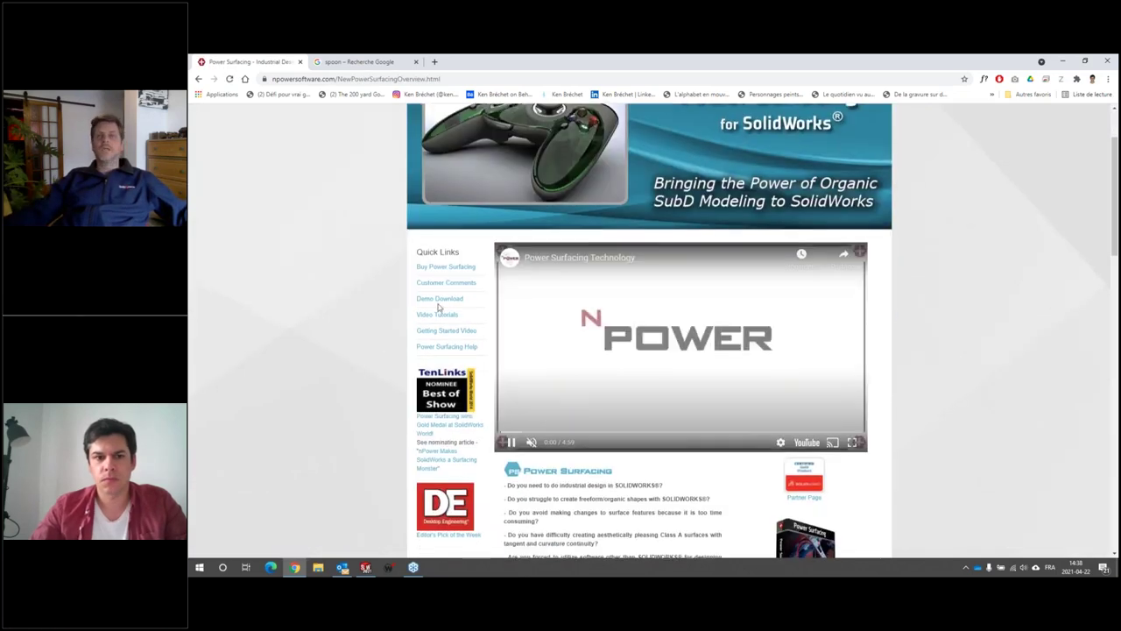
{"action": "left_click", "coordinate": [434, 300]}
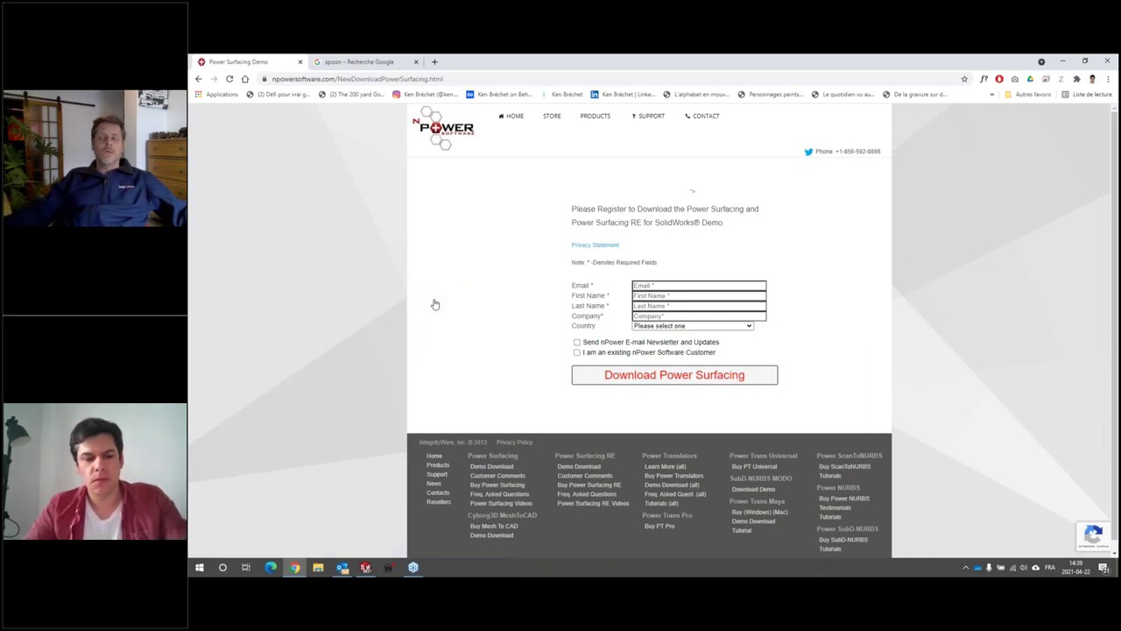
{"action": "key", "text": "XF86AudioRaiseVolume"}
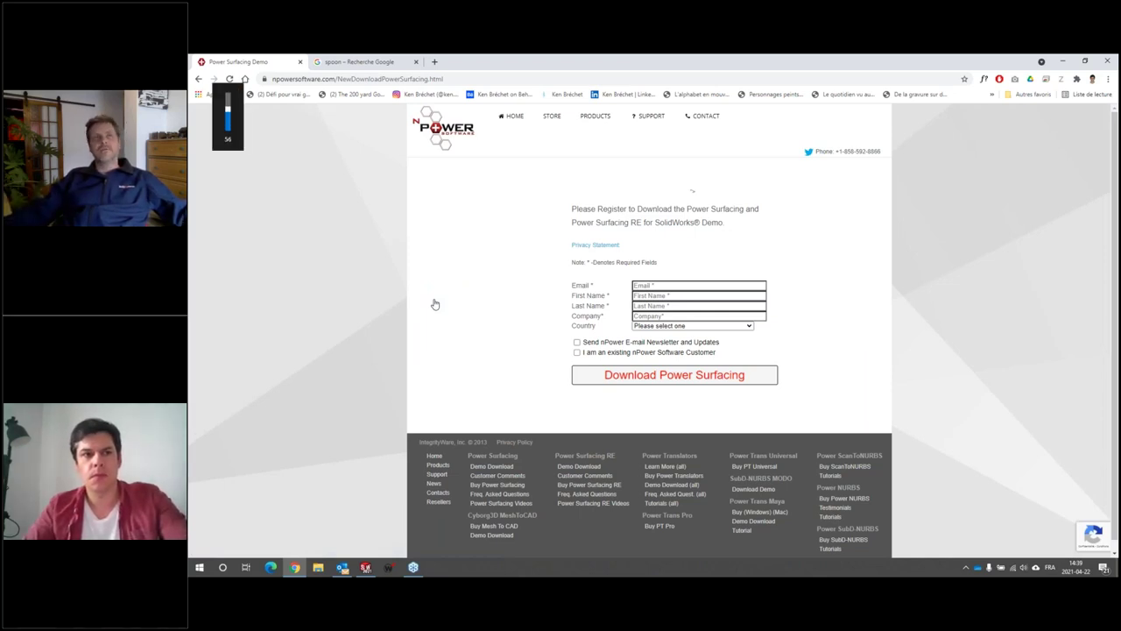
{"action": "key", "text": "XF86AudioRaiseVolume"}
{"action": "key", "text": "XF86AudioRaiseVolume"}
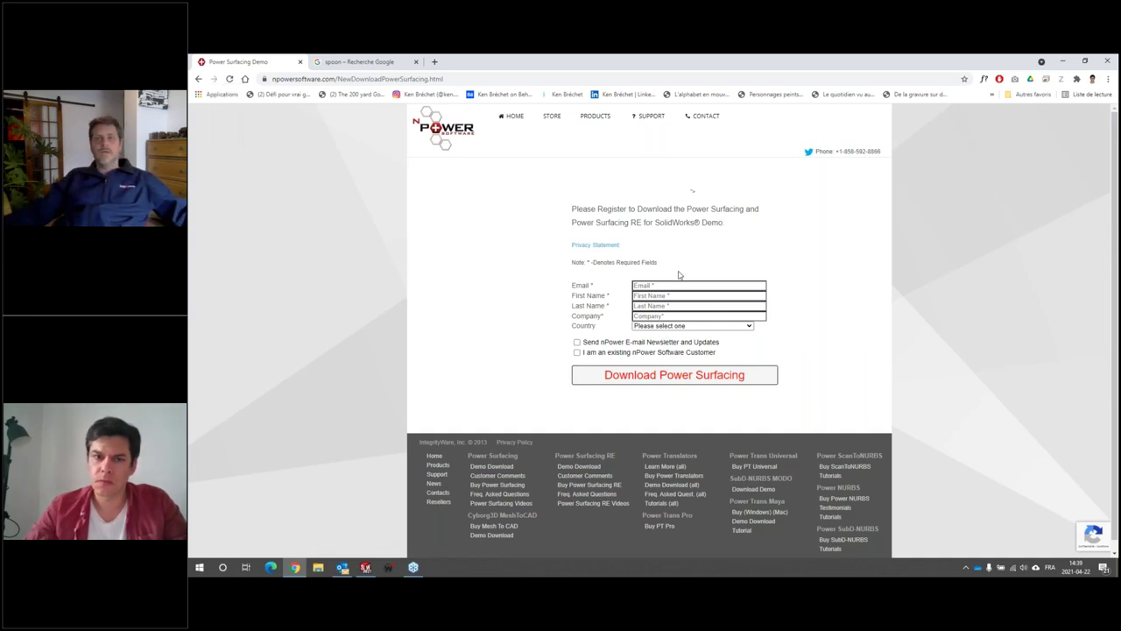
Go back to the product list, reopen the Power Surfacing for SolidWorks overview, and bring up its demo registration form again.
{"action": "left_click", "coordinate": [198, 79]}
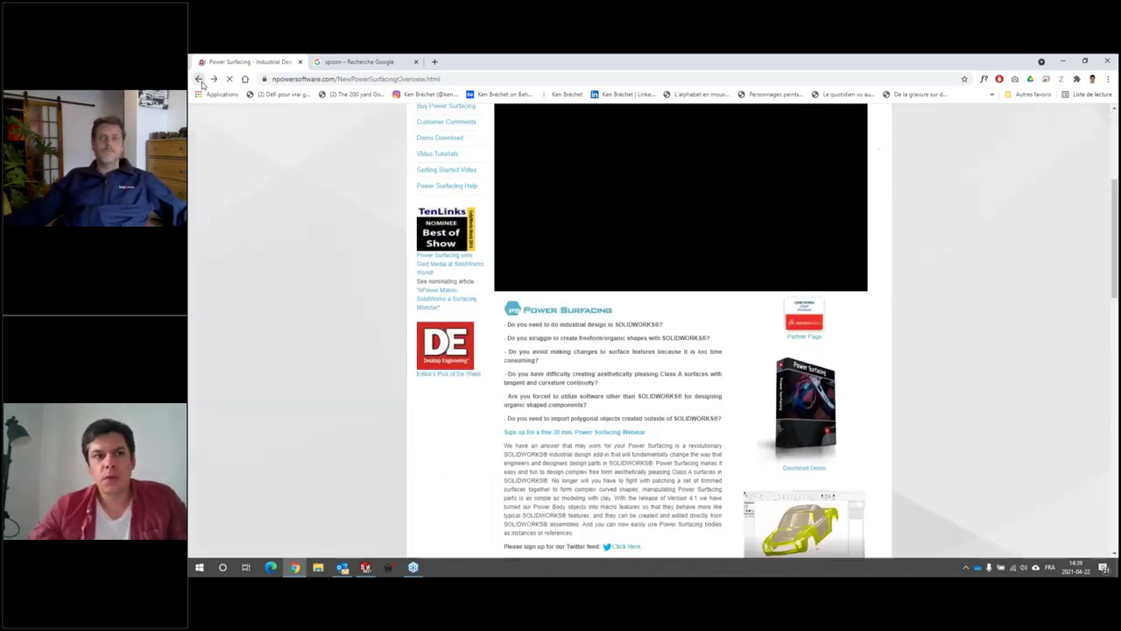
{"action": "scroll", "coordinate": [432, 141], "scroll_direction": "up", "scroll_amount": 2}
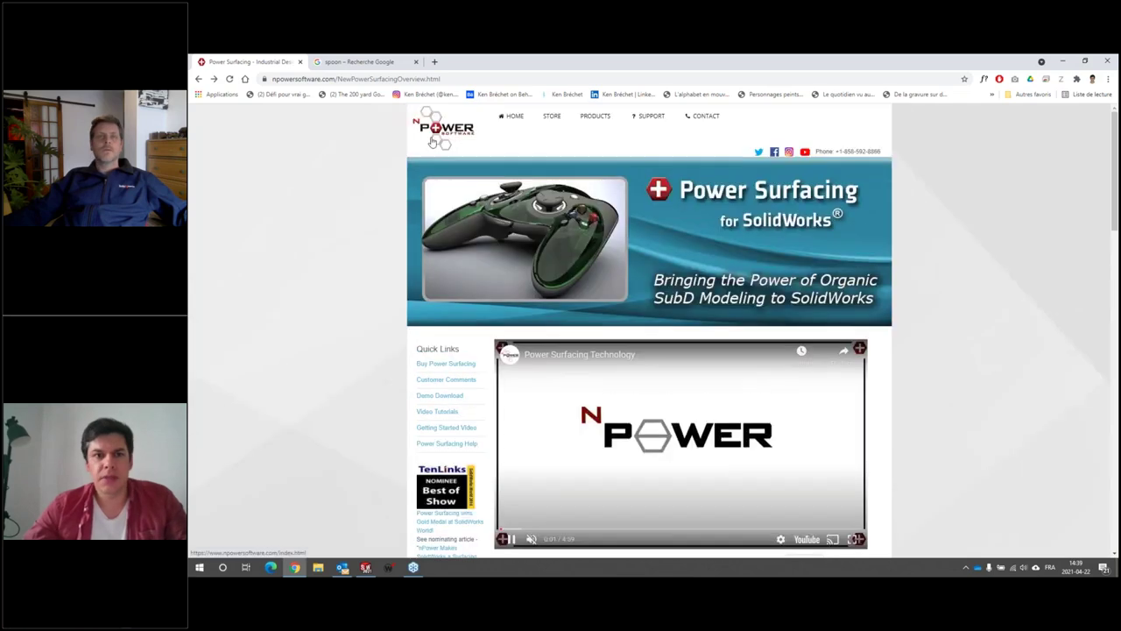
{"action": "left_click", "coordinate": [593, 119]}
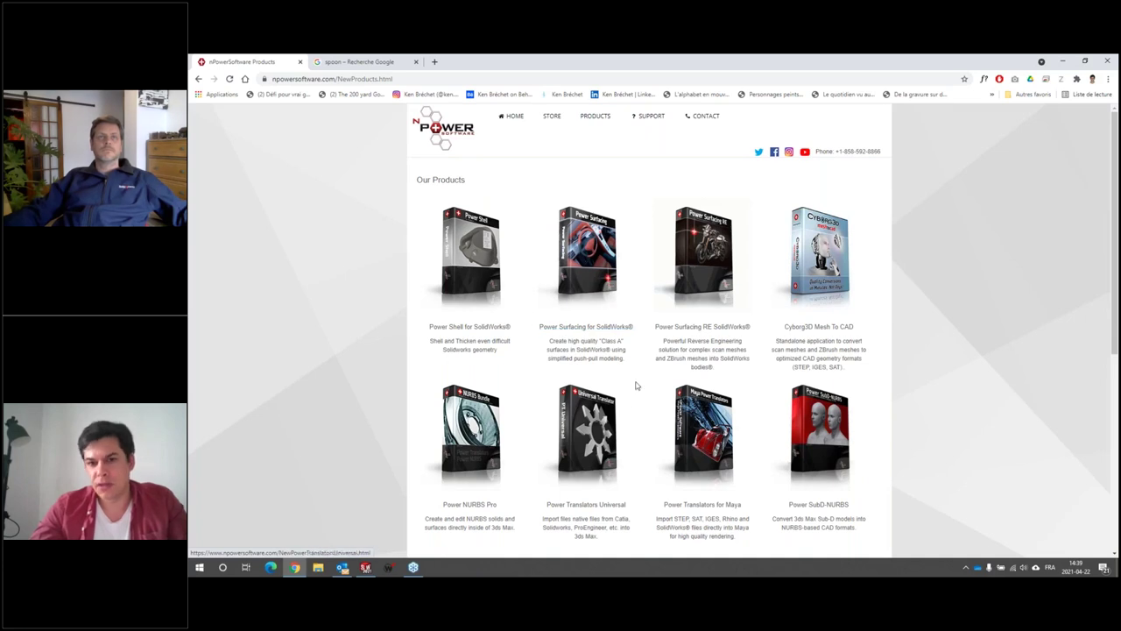
{"action": "left_click", "coordinate": [548, 330]}
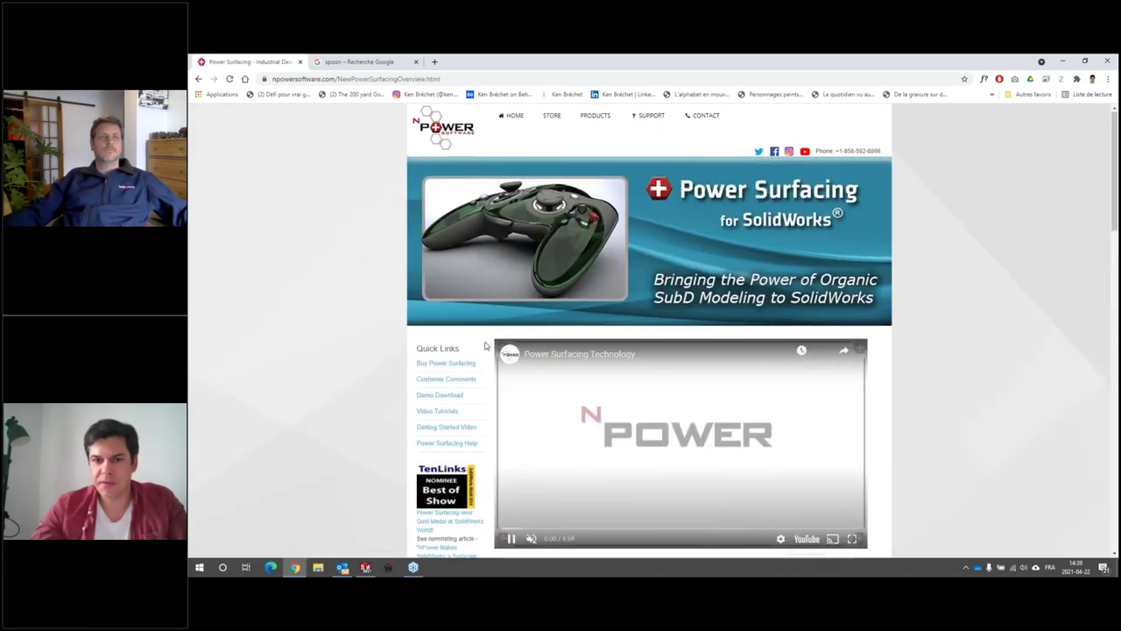
{"action": "scroll", "coordinate": [464, 304], "scroll_direction": "down", "scroll_amount": 2}
{"action": "scroll", "coordinate": [464, 304], "scroll_direction": "up", "scroll_amount": 2}
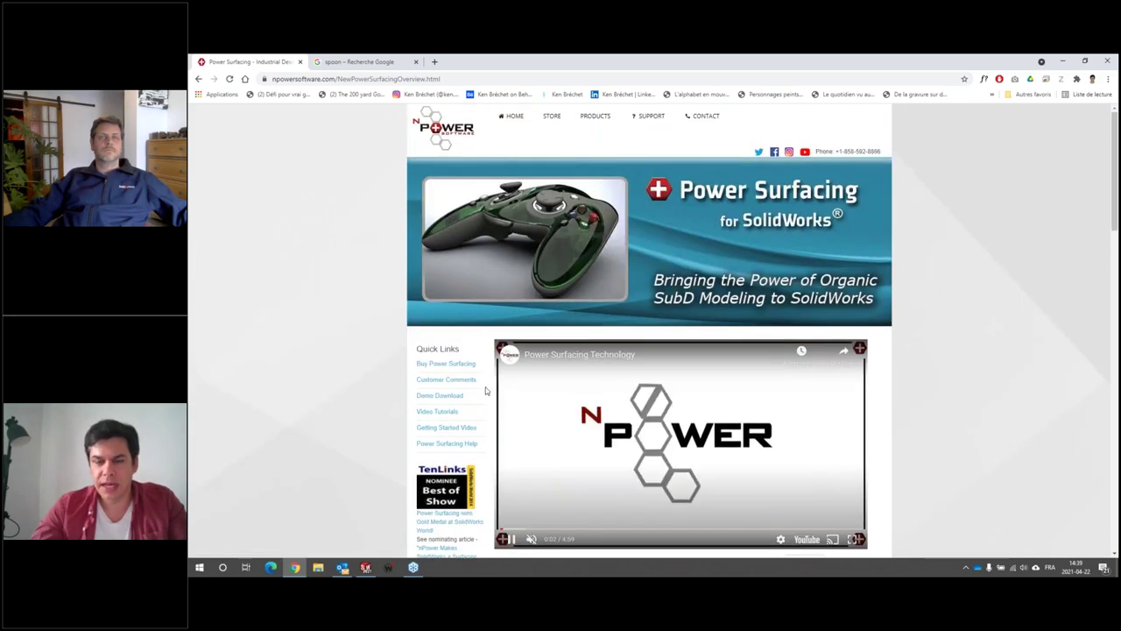
{"action": "left_click", "coordinate": [439, 397]}
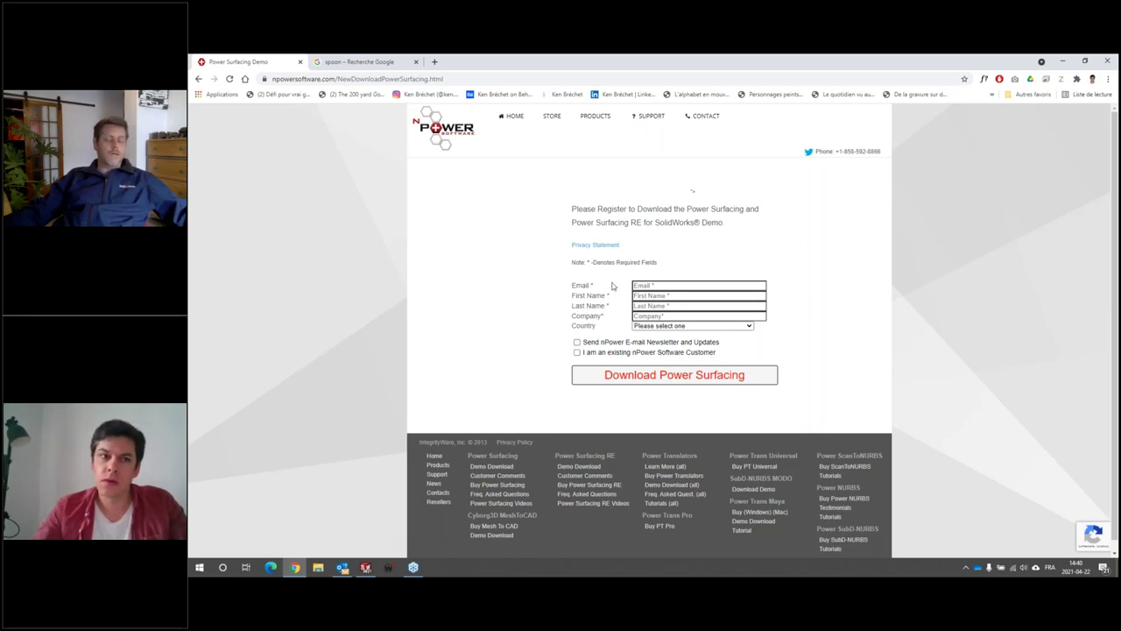
Switch to SOLIDWORKS and open its add-in manager.
{"action": "left_click", "coordinate": [367, 568]}
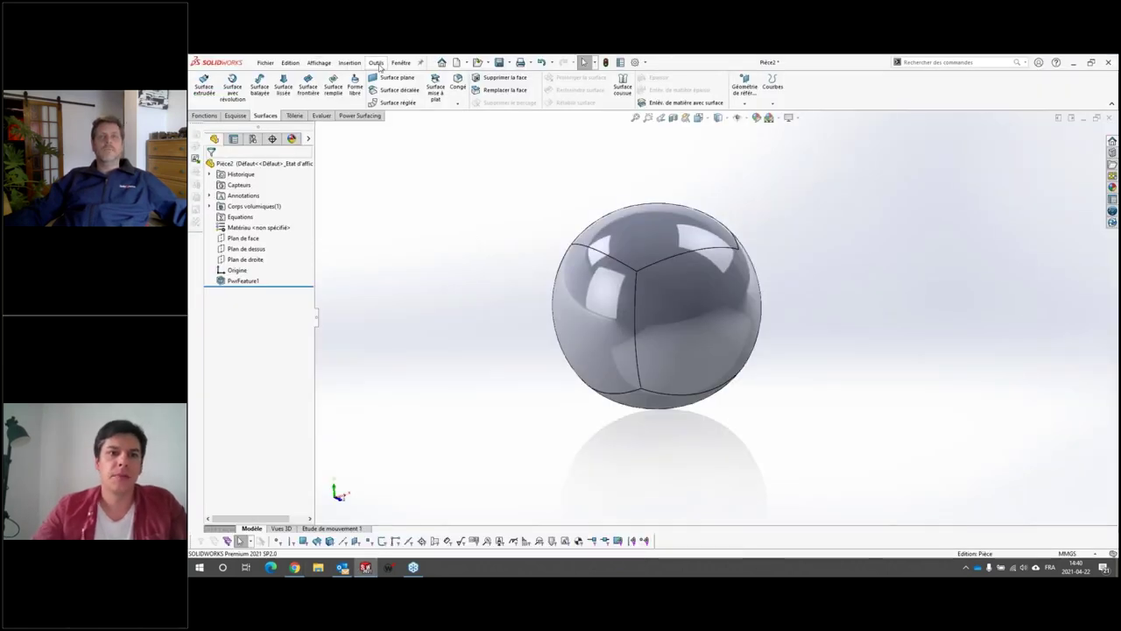
{"action": "left_click", "coordinate": [377, 63]}
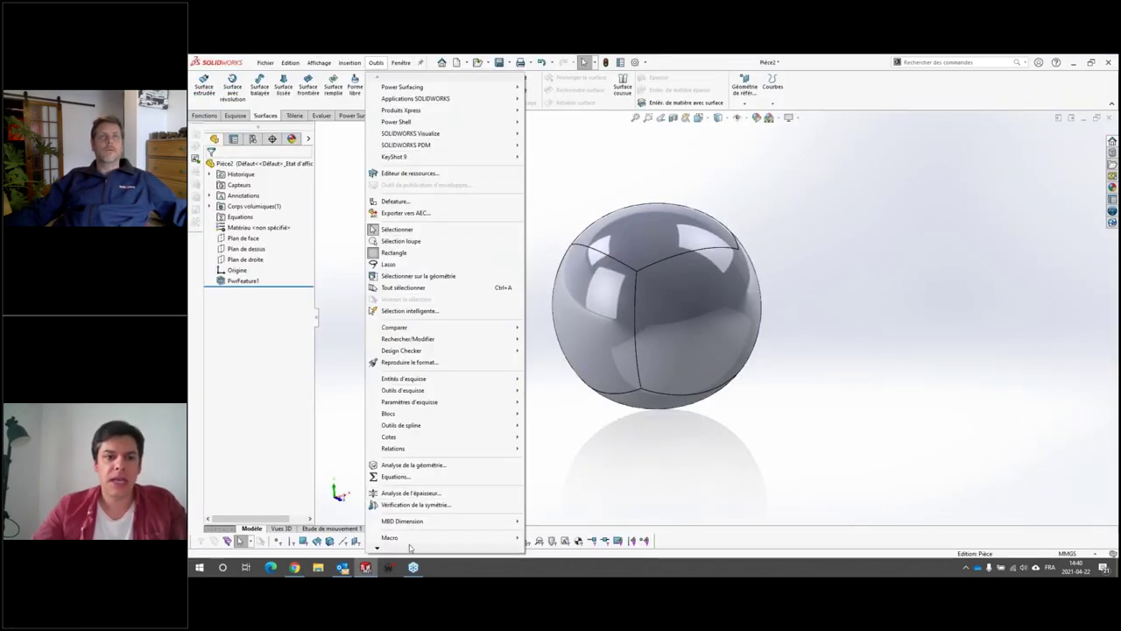
{"action": "mouse_move", "coordinate": [397, 549]}
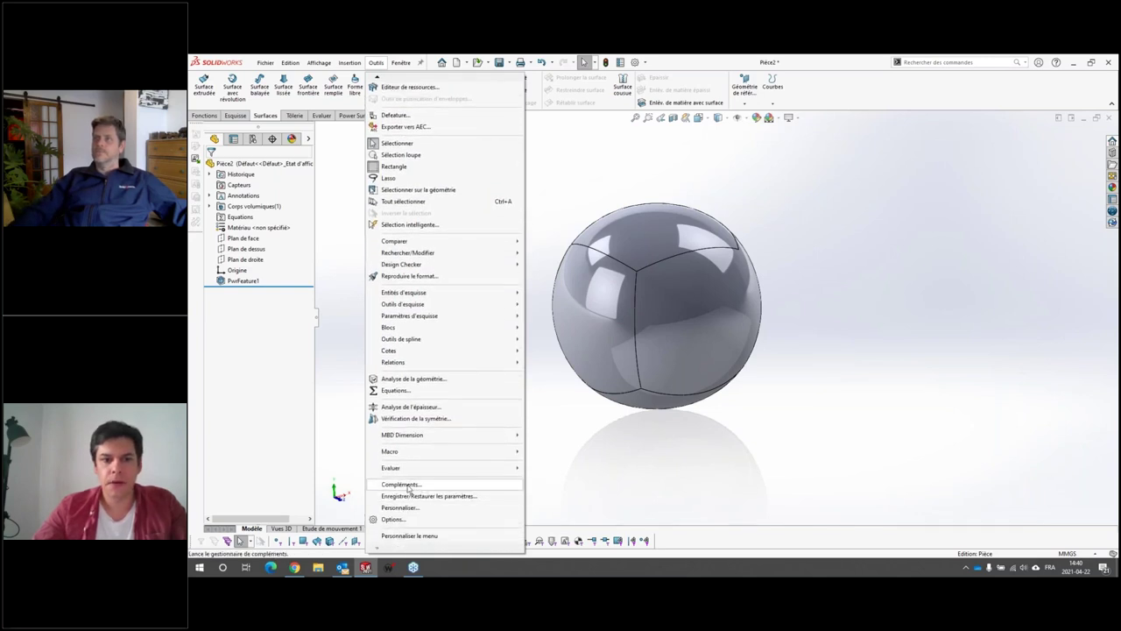
{"action": "left_click", "coordinate": [407, 486]}
Find the Power Surfacing v6.1 entry among the other add-ins, select it, and close the add-in manager.
{"action": "scroll", "coordinate": [710, 184], "scroll_direction": "down", "scroll_amount": 3}
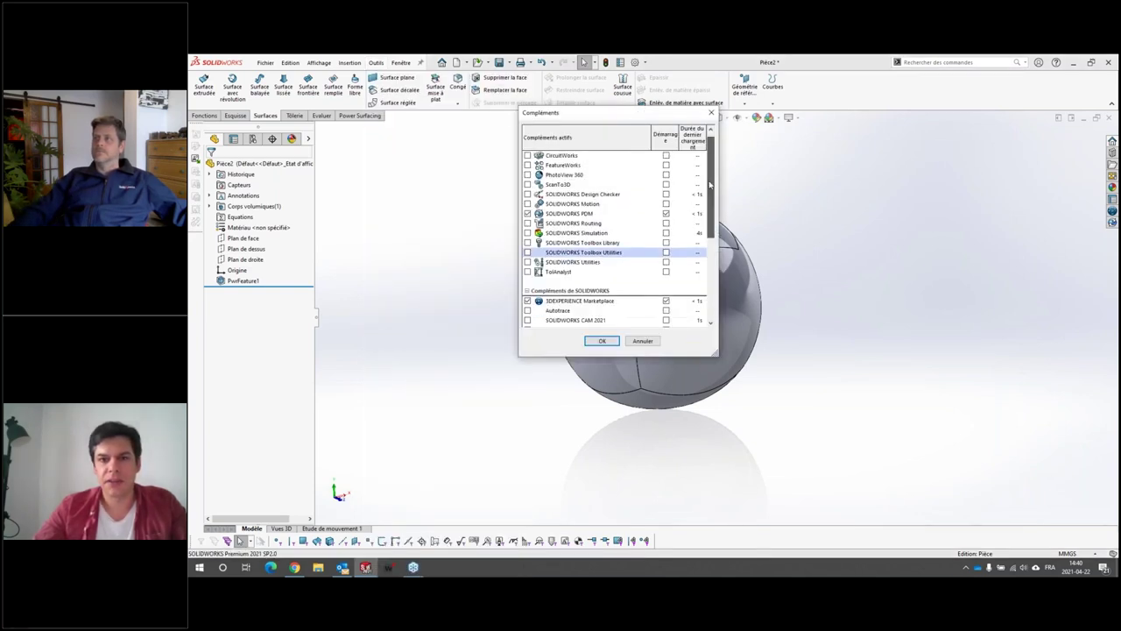
{"action": "scroll", "coordinate": [709, 184], "scroll_direction": "down", "scroll_amount": 5}
{"action": "scroll", "coordinate": [710, 184], "scroll_direction": "up", "scroll_amount": 5}
{"action": "scroll", "coordinate": [712, 186], "scroll_direction": "down", "scroll_amount": 1}
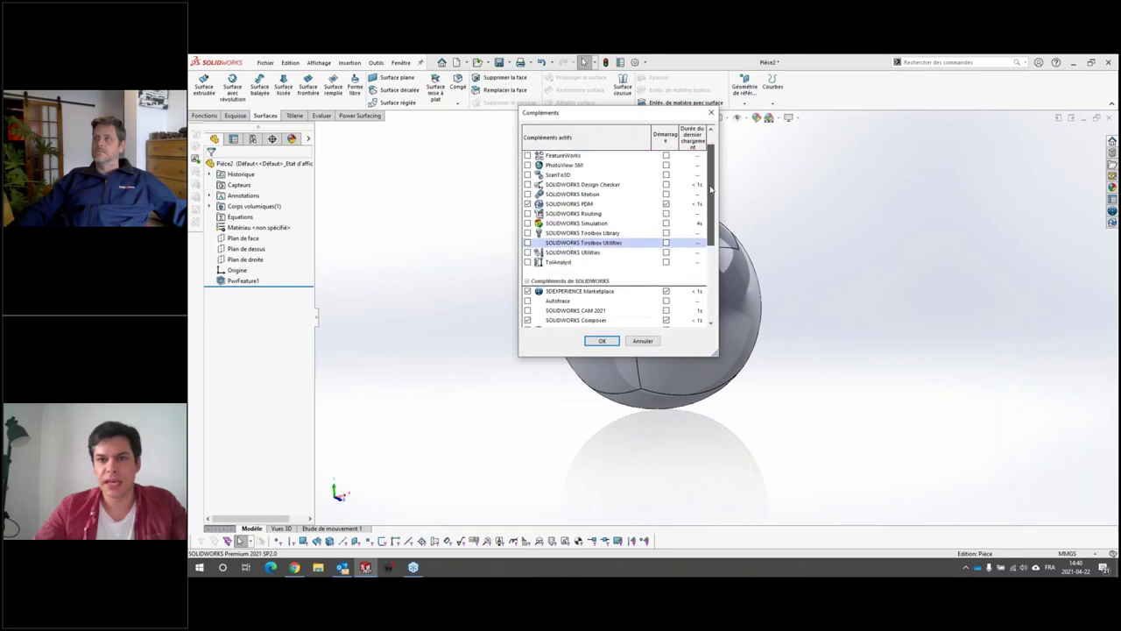
{"action": "scroll", "coordinate": [711, 186], "scroll_direction": "down", "scroll_amount": 5}
{"action": "scroll", "coordinate": [711, 186], "scroll_direction": "up", "scroll_amount": 5}
{"action": "scroll", "coordinate": [712, 187], "scroll_direction": "down", "scroll_amount": 5}
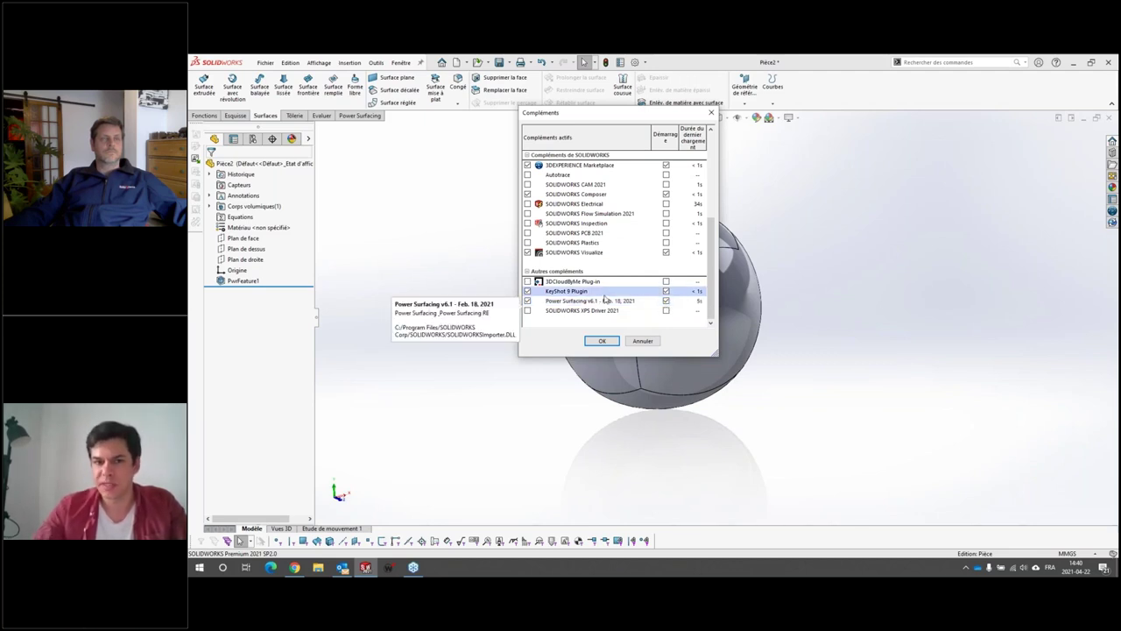
{"action": "left_click", "coordinate": [596, 301]}
{"action": "left_click", "coordinate": [602, 341]}
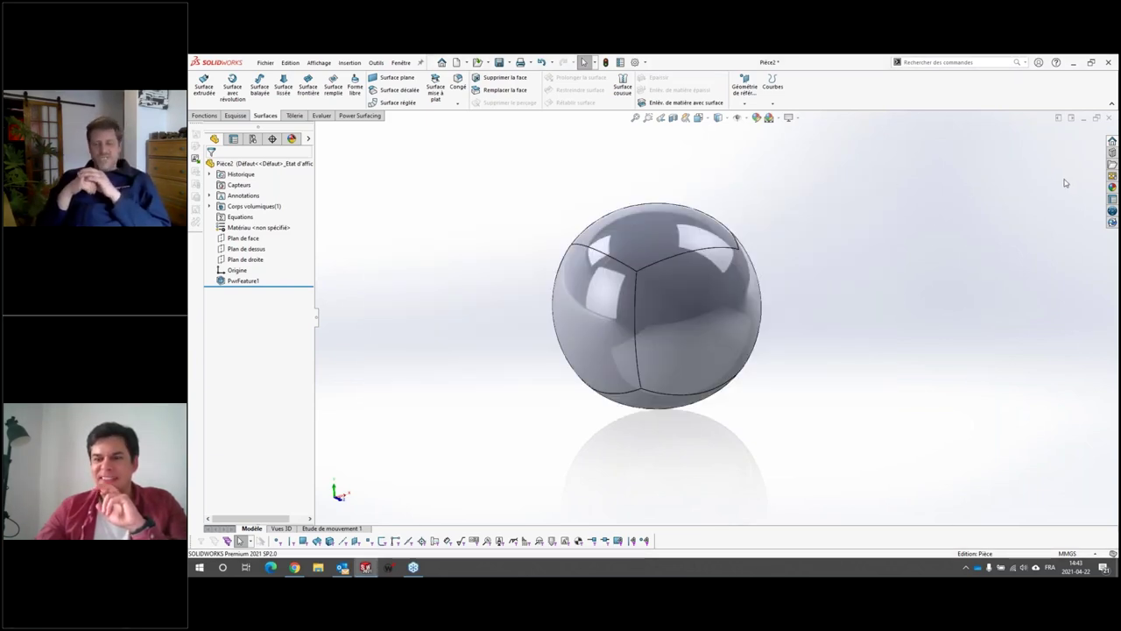
Close the sphere part and open Annexe.SLDPRT from the Fichiers PWRS folder in File Explorer.
{"action": "left_click", "coordinate": [1109, 117]}
{"action": "left_click", "coordinate": [646, 323]}
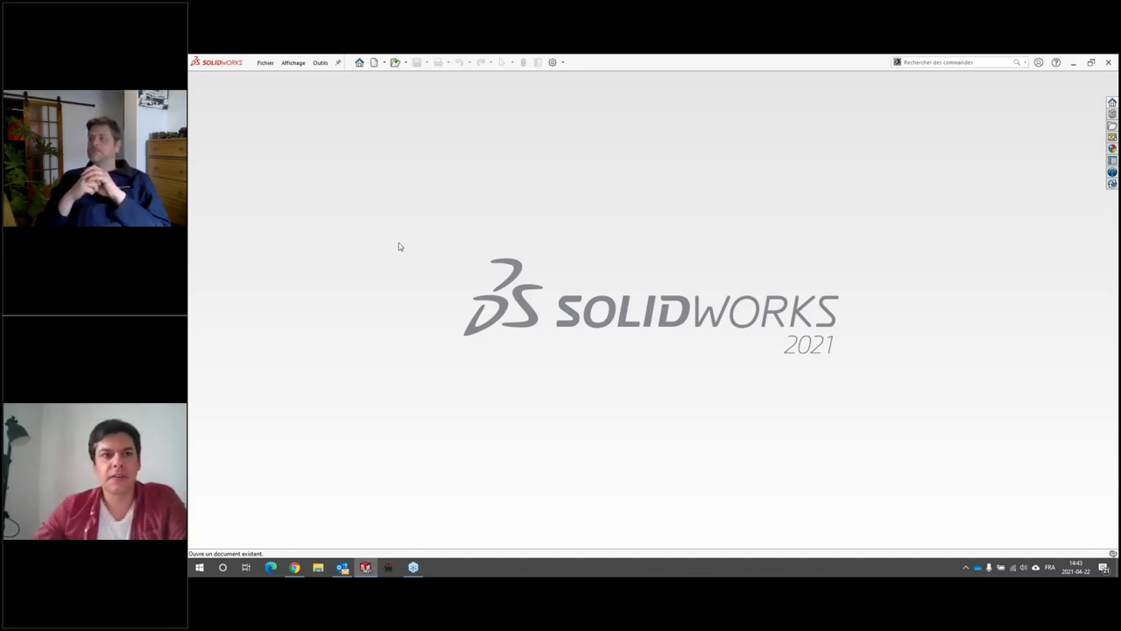
{"action": "left_click", "coordinate": [318, 568]}
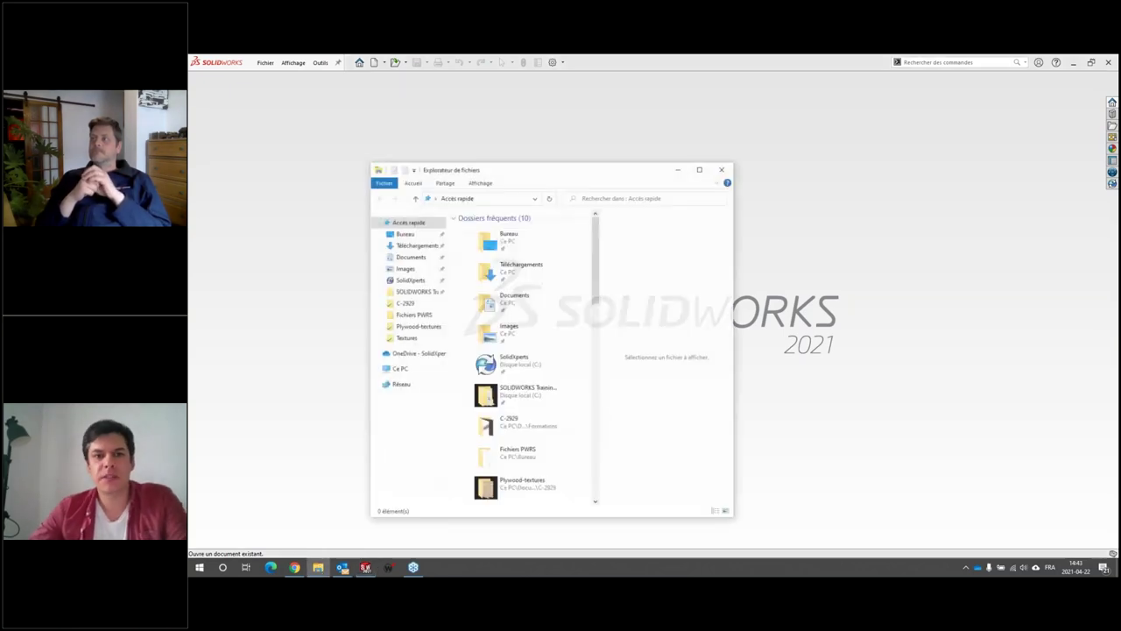
{"action": "left_click", "coordinate": [409, 256]}
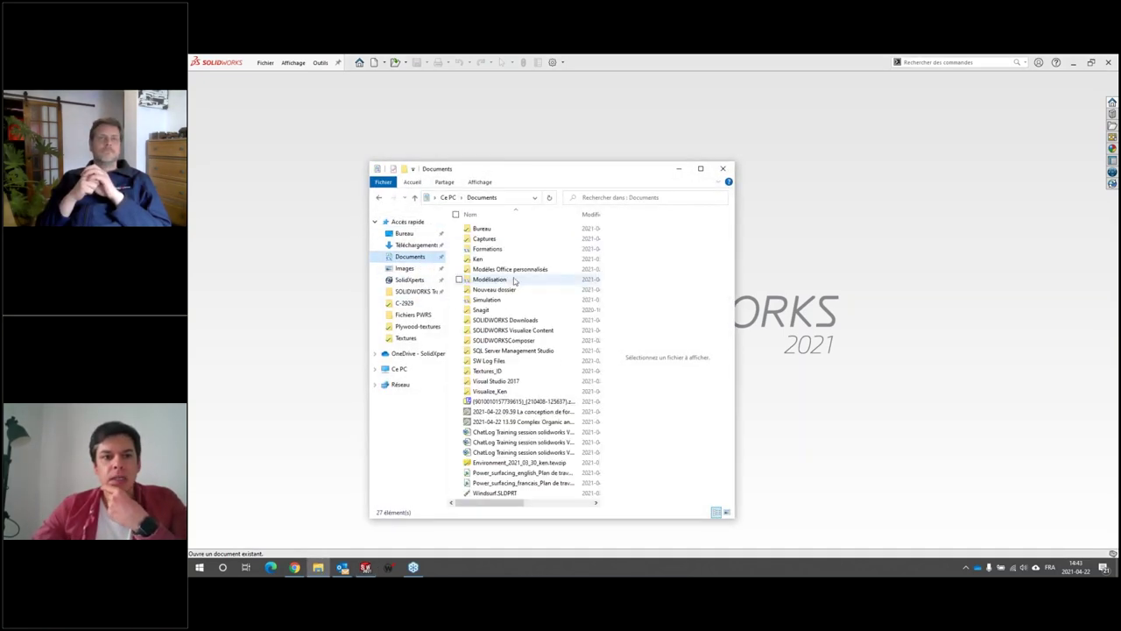
{"action": "left_click", "coordinate": [407, 316]}
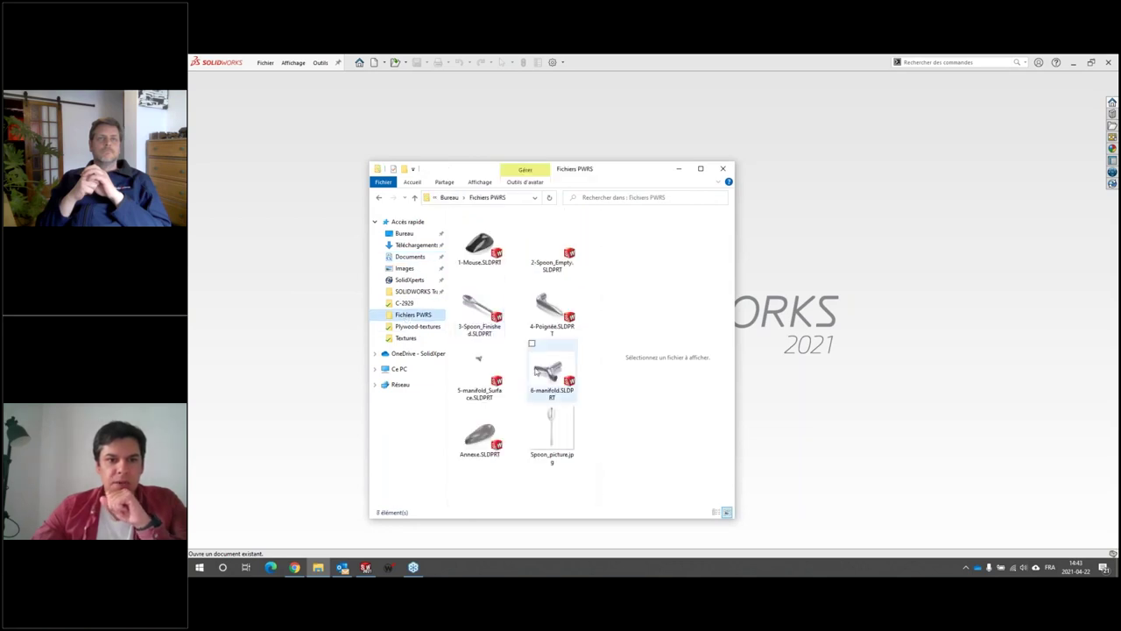
{"action": "left_click", "coordinate": [481, 434]}
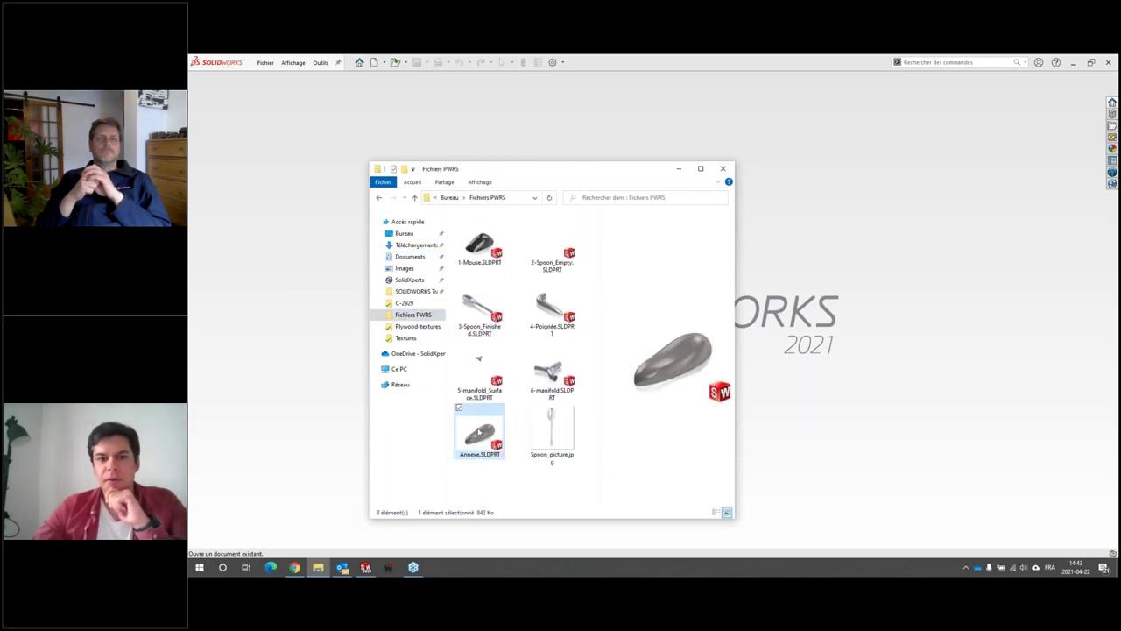
{"action": "double_click", "coordinate": [479, 432]}
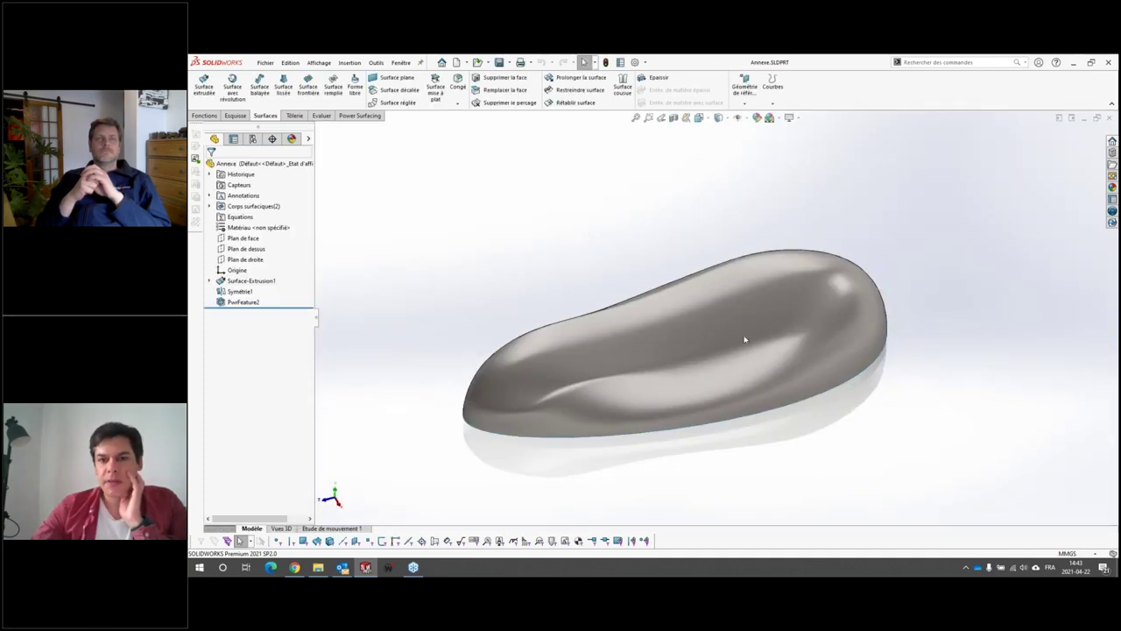
Examine the organic shell of the Annexe part from above, from the side and at close range.
{"action": "scroll", "coordinate": [729, 342], "scroll_direction": "up", "scroll_amount": 5}
{"action": "middle_click_drag", "start_coordinate": [728, 343], "coordinate": [611, 313]}
{"action": "left_click", "coordinate": [610, 312]}
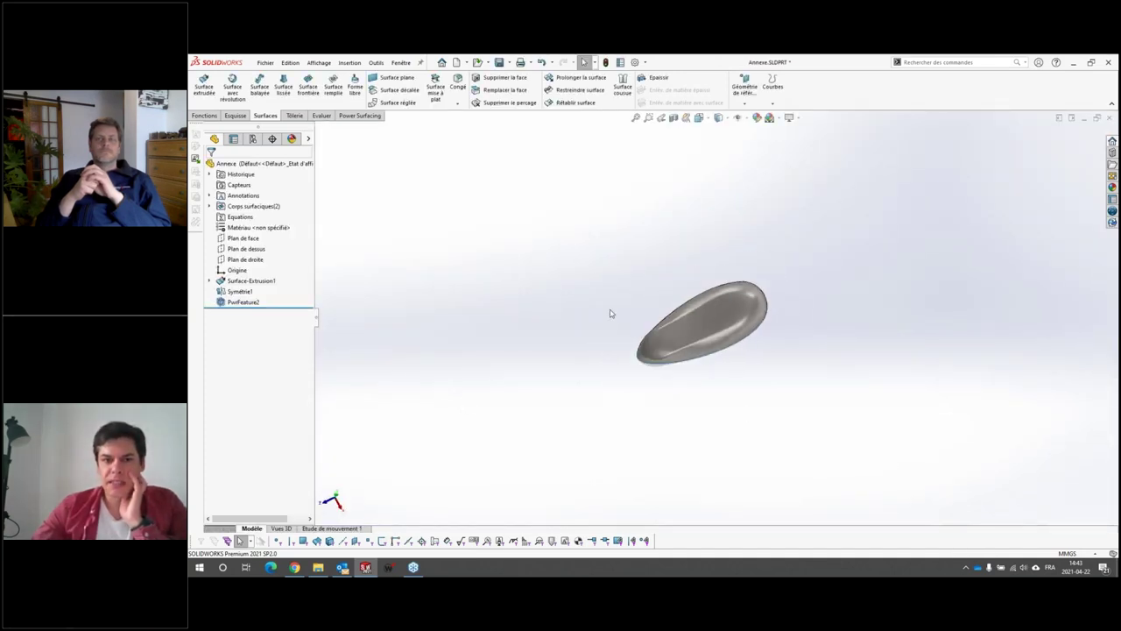
{"action": "middle_click_drag", "start_coordinate": [698, 358], "coordinate": [683, 363]}
{"action": "scroll", "coordinate": [733, 307], "scroll_direction": "down", "scroll_amount": 1}
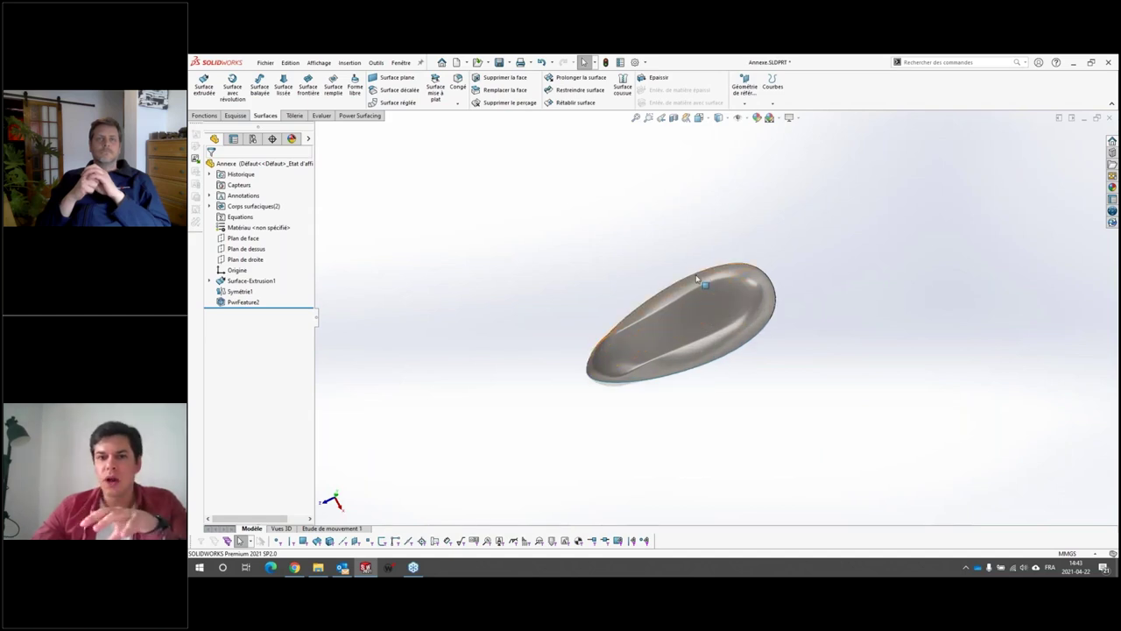
{"action": "scroll", "coordinate": [699, 281], "scroll_direction": "up", "scroll_amount": 1}
{"action": "mouse_move", "coordinate": [699, 285]}
{"action": "middle_mouse_down"}
{"action": "mouse_move", "coordinate": [777, 383]}
{"action": "mouse_move", "coordinate": [826, 370]}
{"action": "mouse_move", "coordinate": [744, 271]}
{"action": "mouse_move", "coordinate": [726, 330]}
{"action": "mouse_move", "coordinate": [718, 315]}
{"action": "mouse_move", "coordinate": [733, 378]}
{"action": "mouse_move", "coordinate": [725, 411]}
{"action": "mouse_move", "coordinate": [744, 388]}
{"action": "mouse_move", "coordinate": [710, 243]}
{"action": "mouse_move", "coordinate": [726, 293]}
{"action": "mouse_move", "coordinate": [770, 291]}
{"action": "mouse_move", "coordinate": [793, 324]}
{"action": "mouse_move", "coordinate": [709, 268]}
{"action": "middle_mouse_up"}
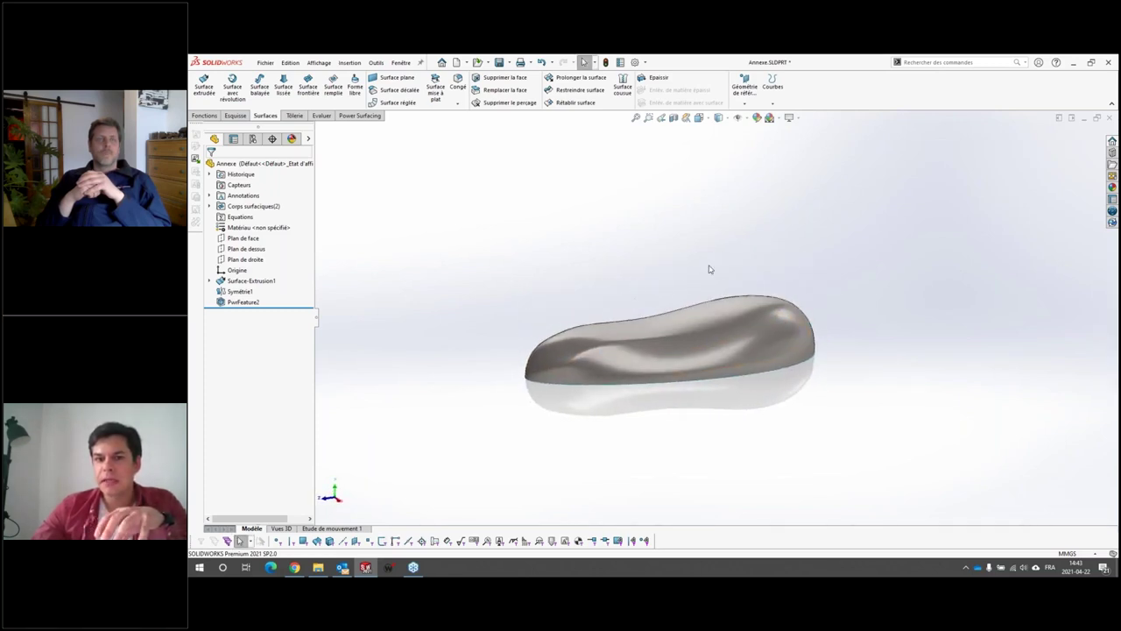
{"action": "middle_click_drag", "start_coordinate": [822, 331], "coordinate": [743, 319]}
{"action": "scroll", "coordinate": [743, 320], "scroll_direction": "down", "scroll_amount": 3}
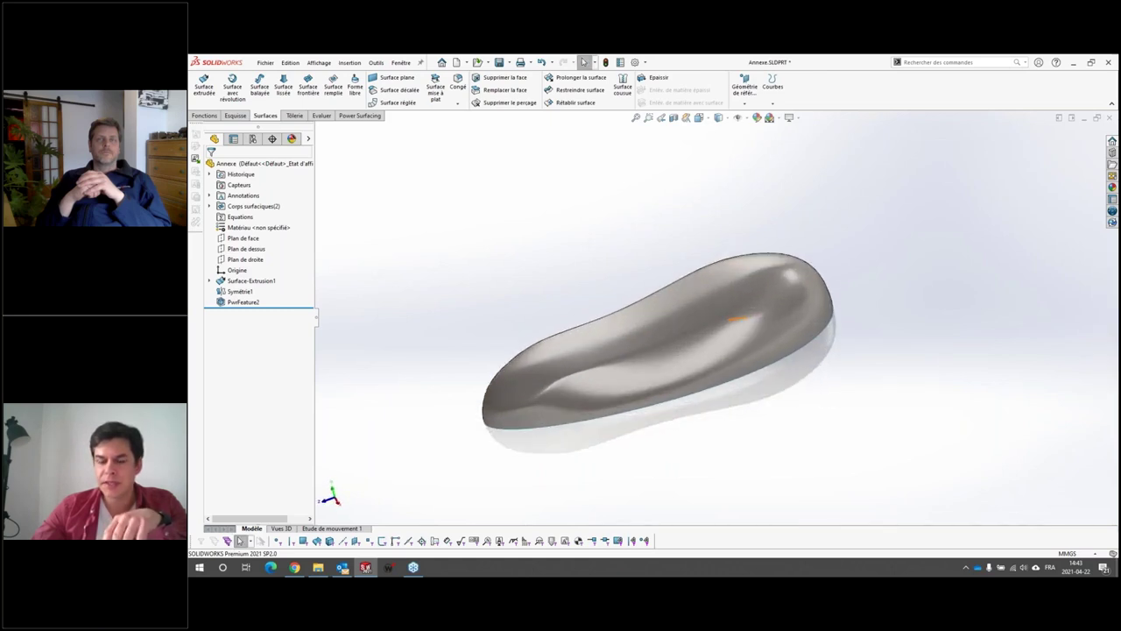
{"action": "scroll", "coordinate": [753, 322], "scroll_direction": "up", "scroll_amount": 3}
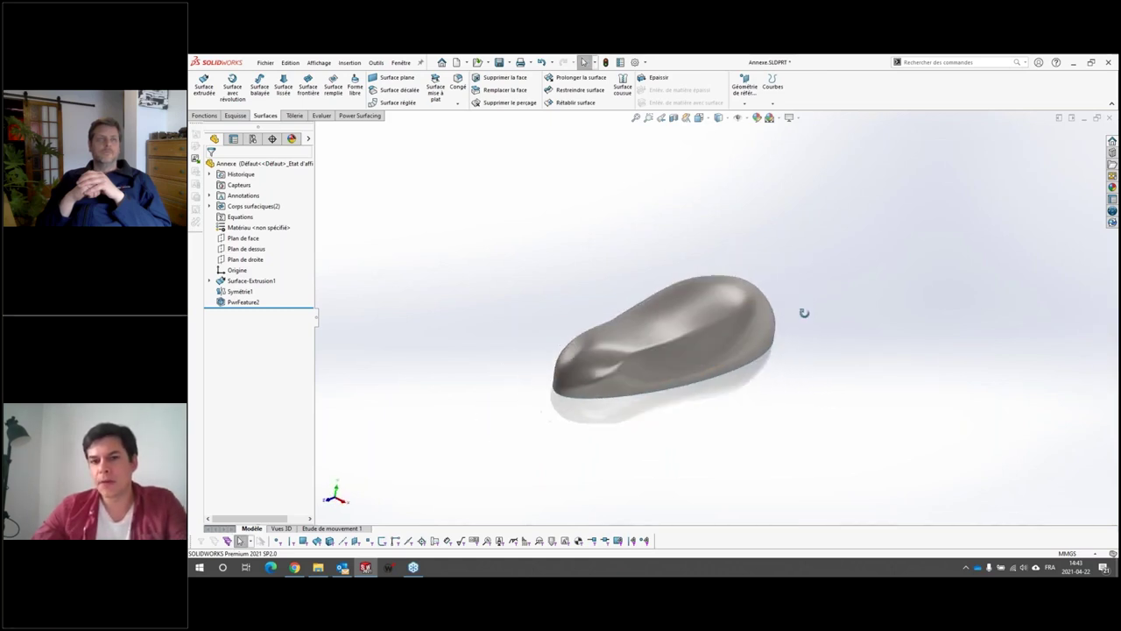
{"action": "middle_click_drag", "start_coordinate": [730, 332], "coordinate": [470, 233]}
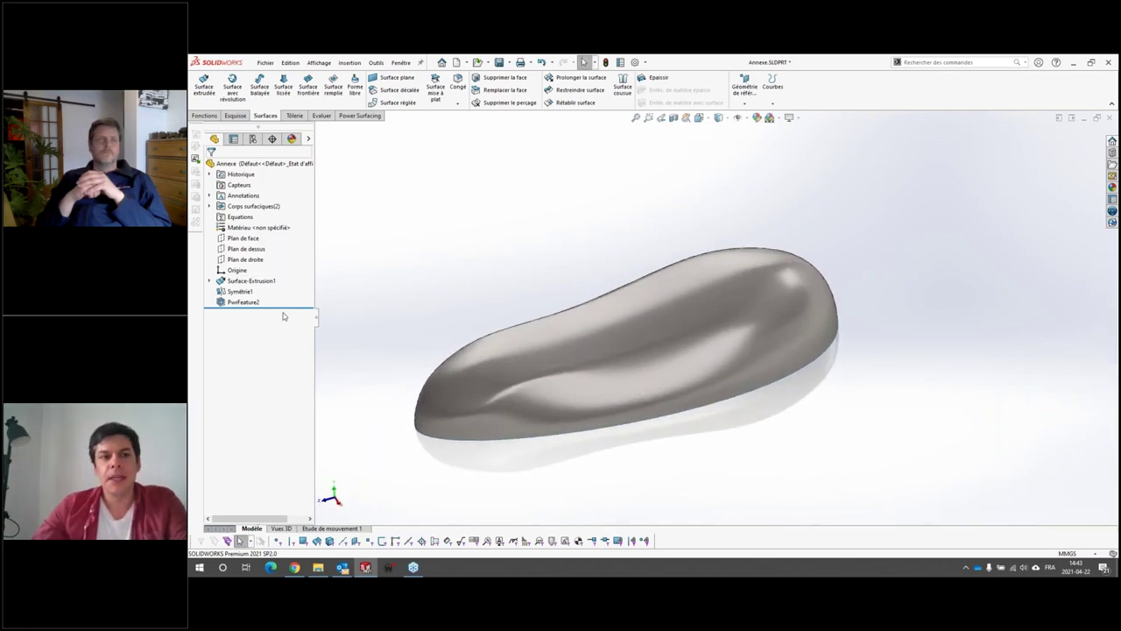
Roll the feature history back to just below Surface-Extrusion1 and show its hidden curved surface strip.
{"action": "left_click_drag", "start_coordinate": [278, 307], "coordinate": [268, 287]}
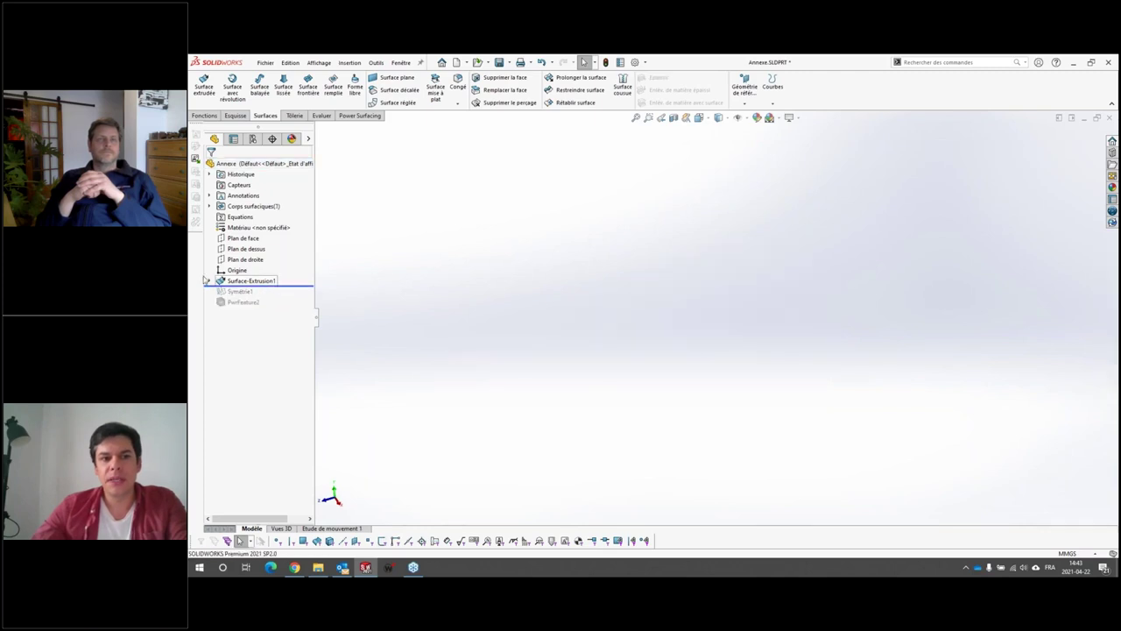
{"action": "right_click", "coordinate": [236, 281]}
{"action": "left_click", "coordinate": [243, 263]}
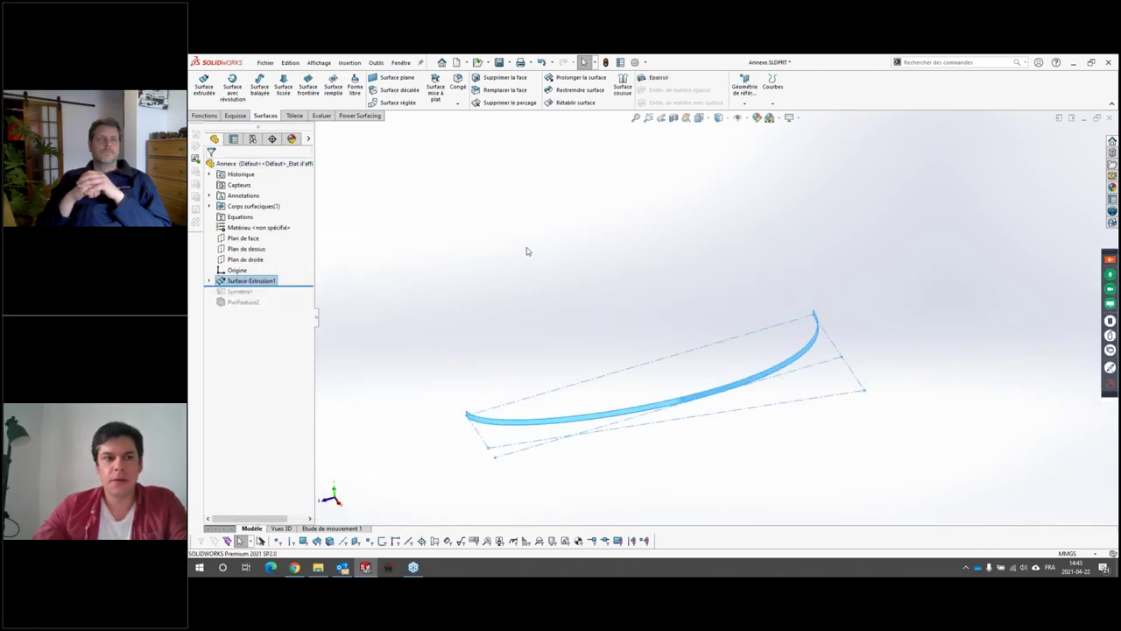
{"action": "left_click", "coordinate": [529, 252]}
{"action": "middle_click_drag", "start_coordinate": [560, 271], "coordinate": [379, 409]}
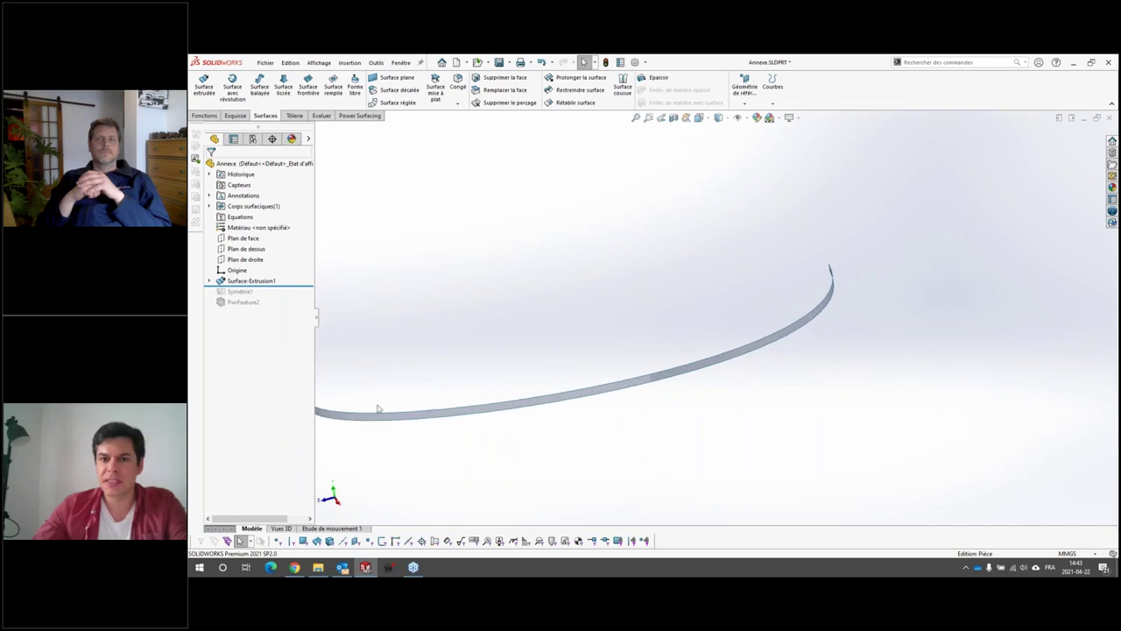
{"action": "left_click", "coordinate": [385, 418]}
{"action": "scroll", "coordinate": [389, 396], "scroll_direction": "up", "scroll_amount": 2}
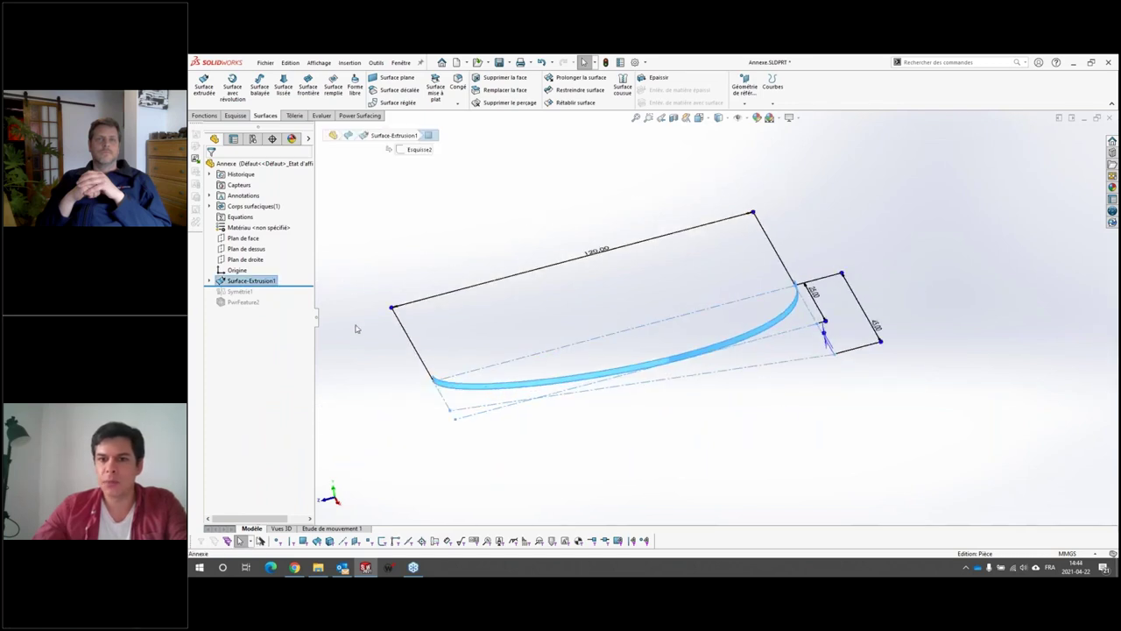
{"action": "key", "text": "Escape"}
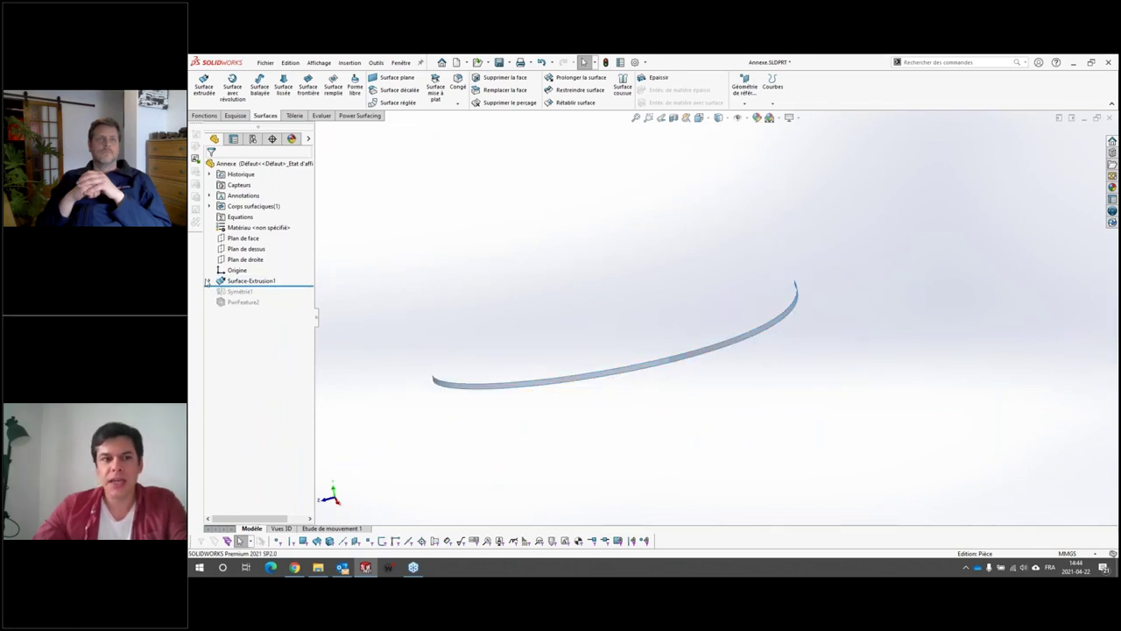
Open Esquisse2 under Surface-Extrusion1 for editing and move its 45 mm dimension farther from the curve.
{"action": "left_click", "coordinate": [210, 280]}
{"action": "left_click", "coordinate": [239, 291]}
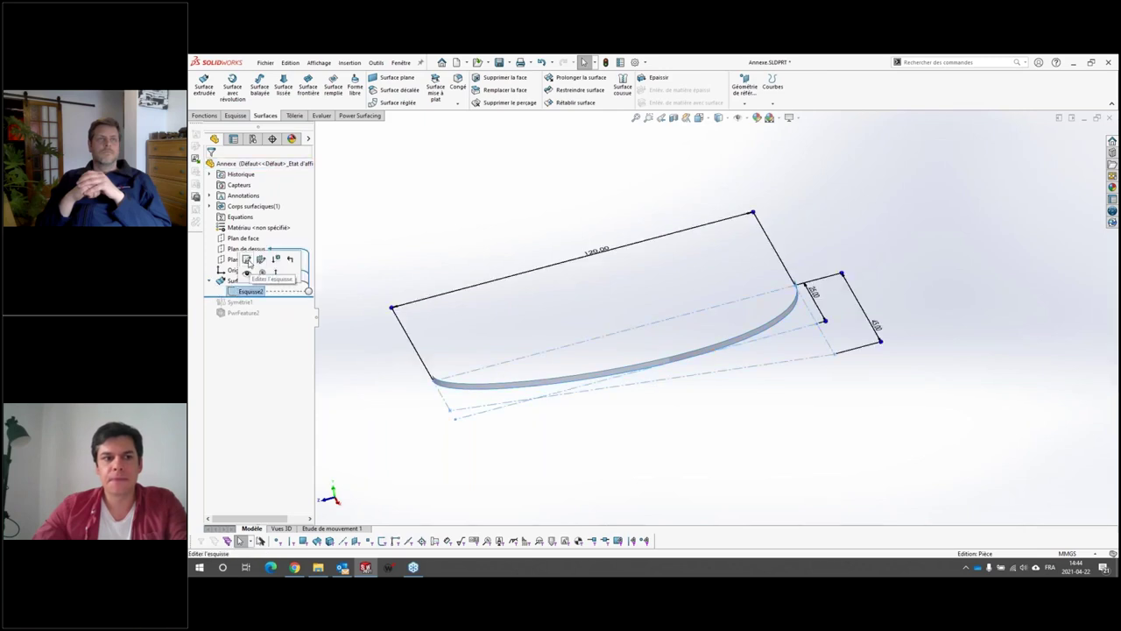
{"action": "left_click", "coordinate": [247, 262]}
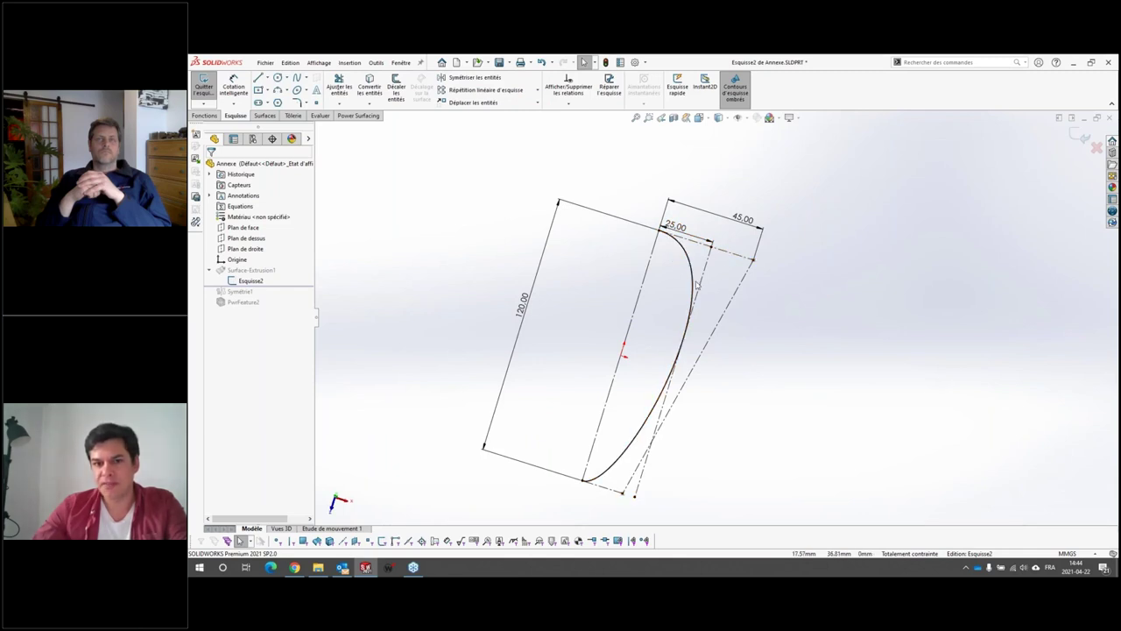
{"action": "left_click", "coordinate": [528, 309]}
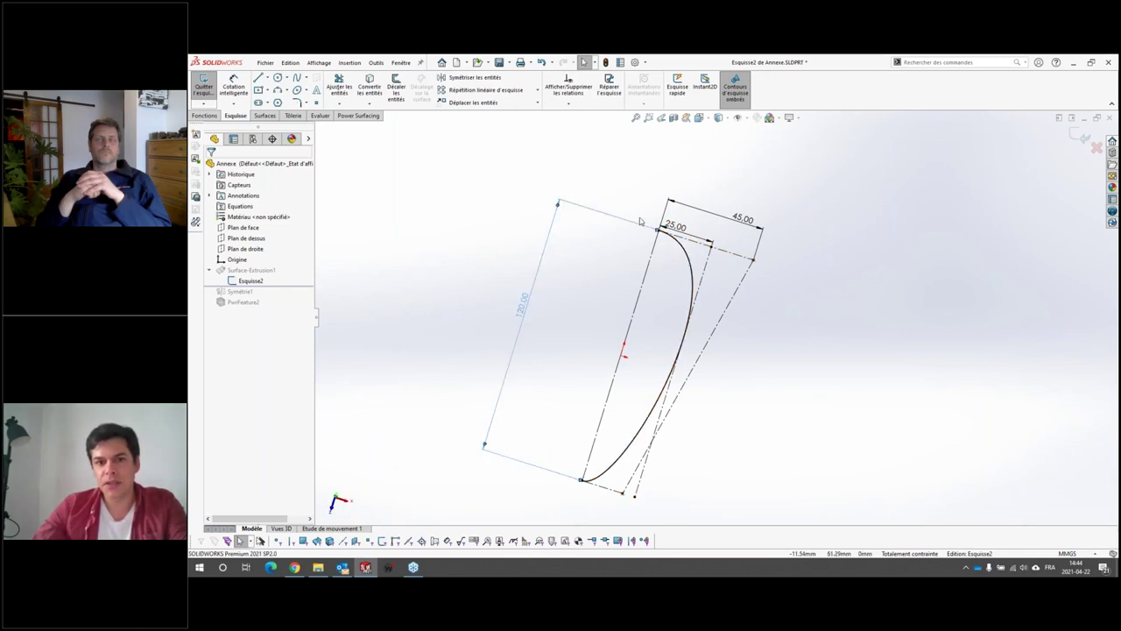
{"action": "left_click_drag", "start_coordinate": [743, 219], "coordinate": [750, 204]}
{"action": "left_click", "coordinate": [805, 332]}
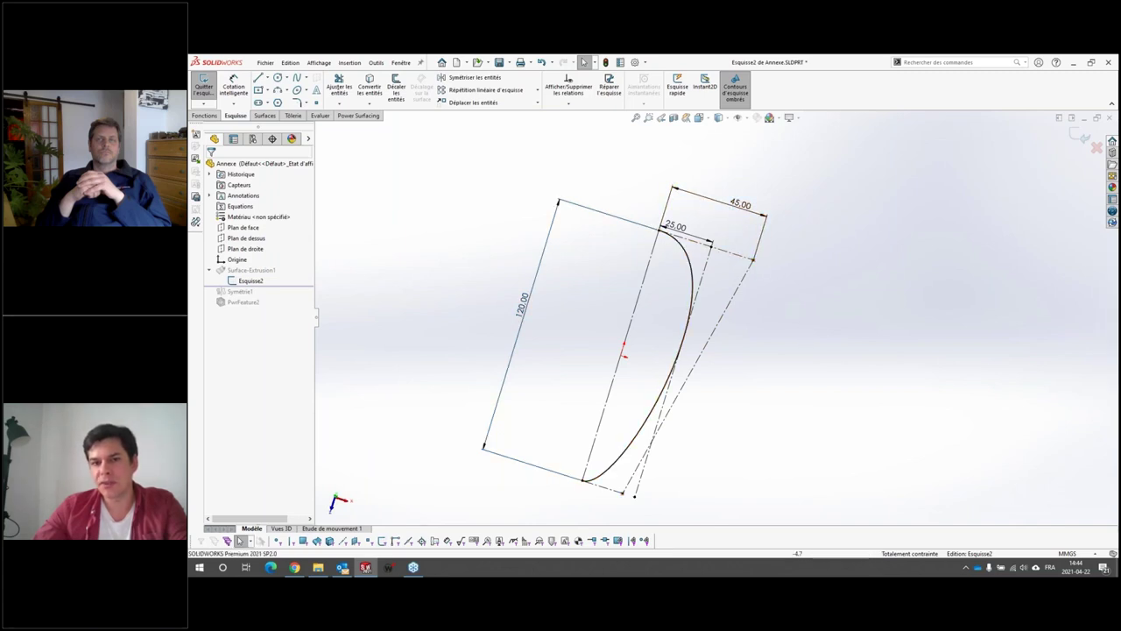
Move the 25 mm dimension beyond the 45 mm one, bring the 120 mm dimension closer to the curve, and exit the sketch.
{"action": "left_click", "coordinate": [688, 319]}
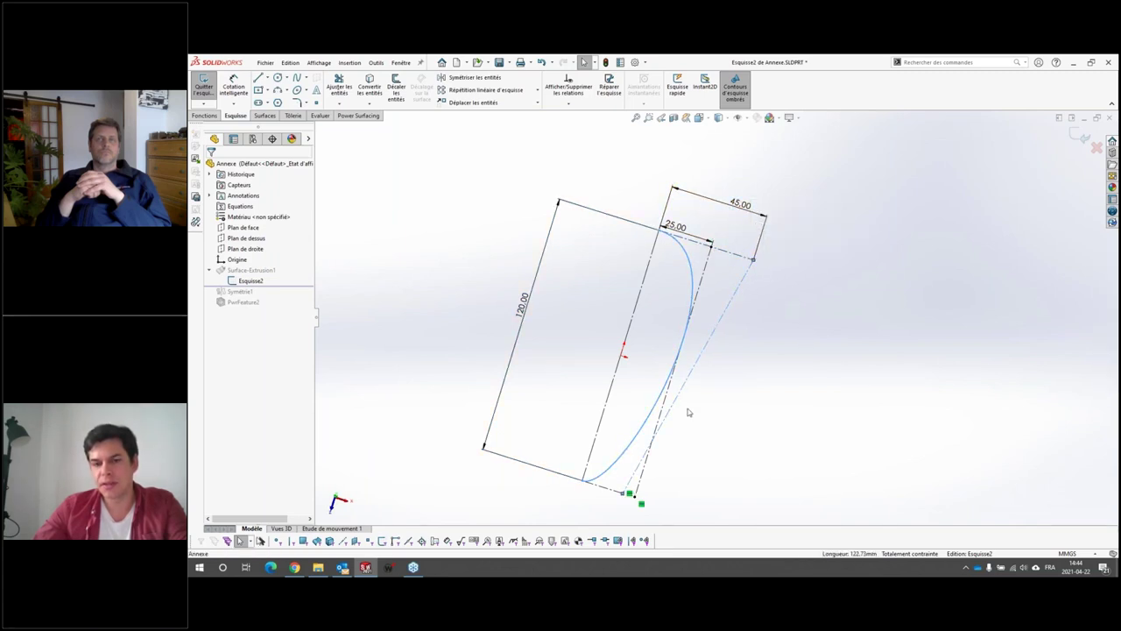
{"action": "left_click", "coordinate": [606, 491]}
{"action": "left_click", "coordinate": [733, 336]}
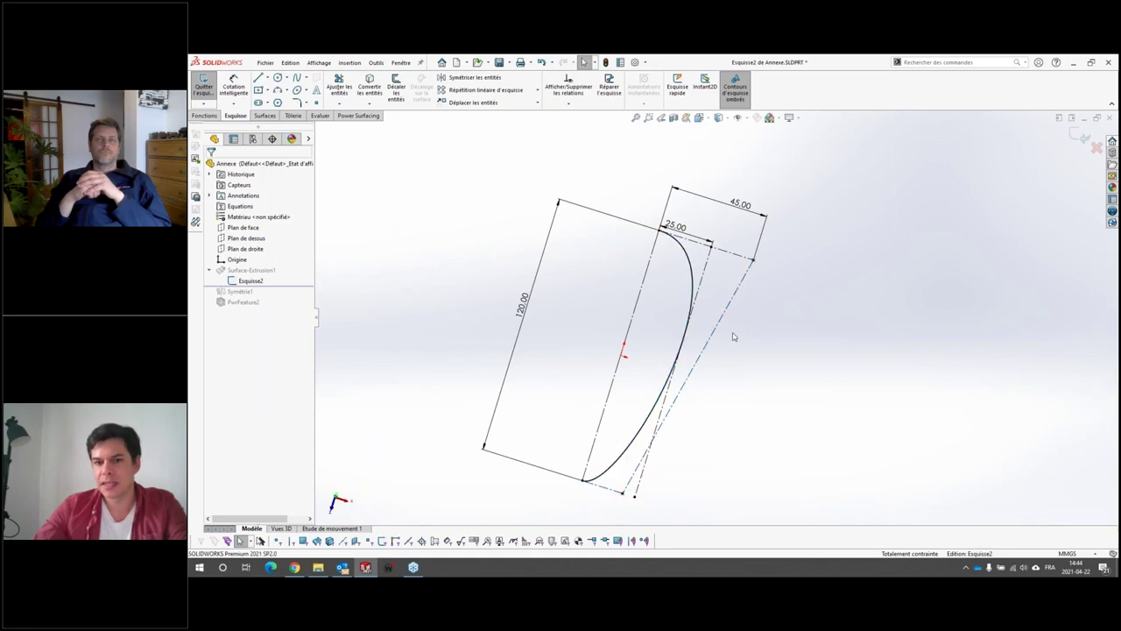
{"action": "left_click", "coordinate": [722, 249]}
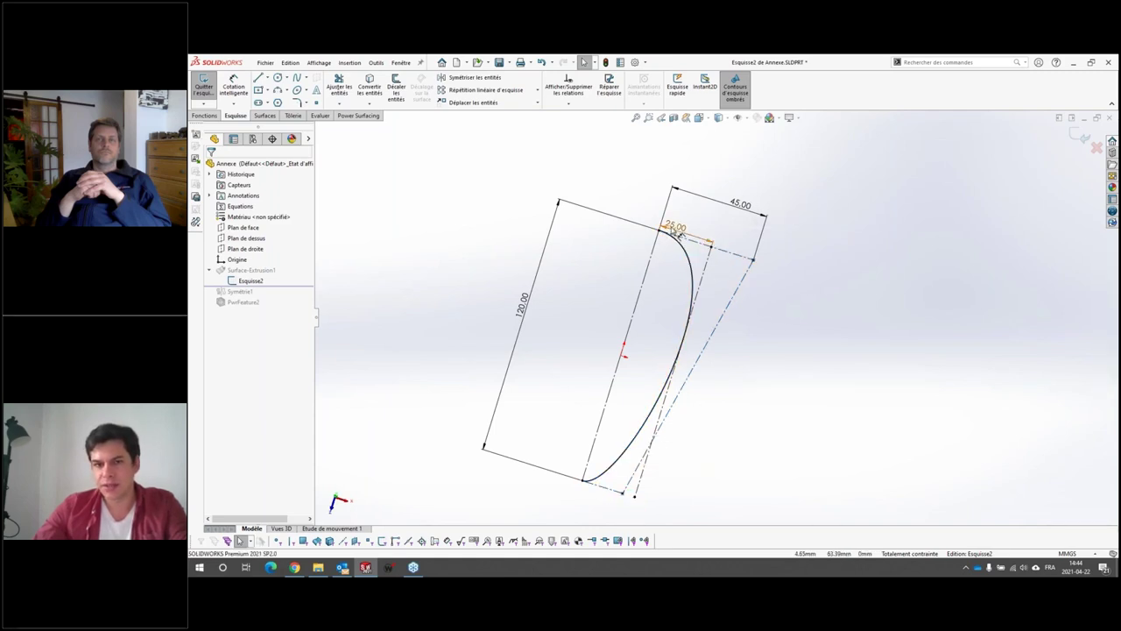
{"action": "left_click_drag", "start_coordinate": [675, 227], "coordinate": [701, 172]}
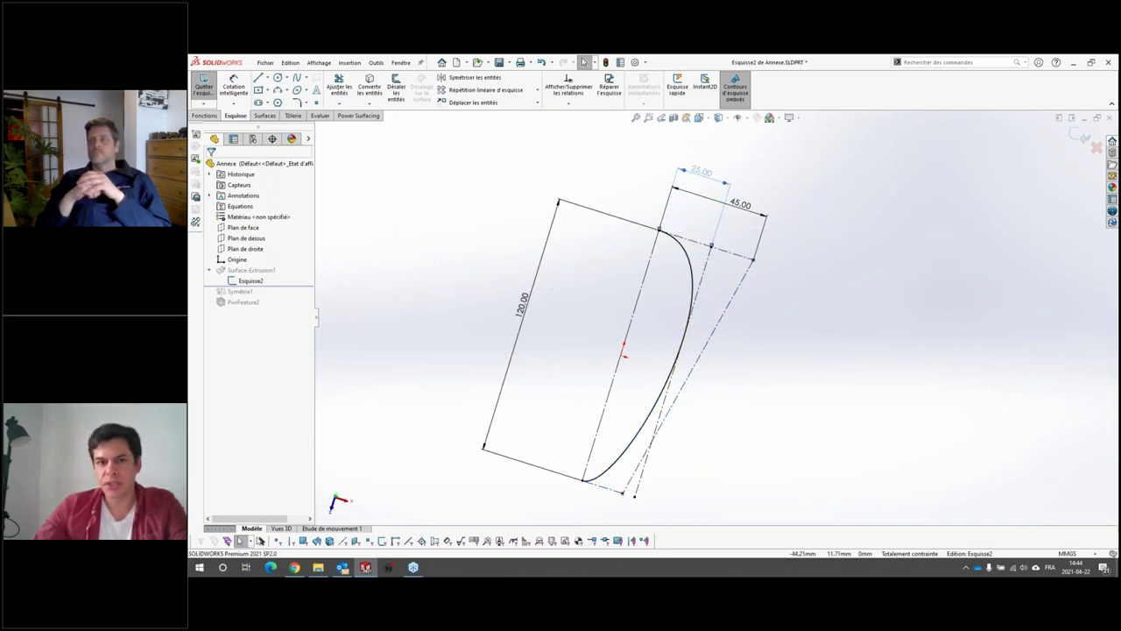
{"action": "left_click_drag", "start_coordinate": [523, 300], "coordinate": [567, 321]}
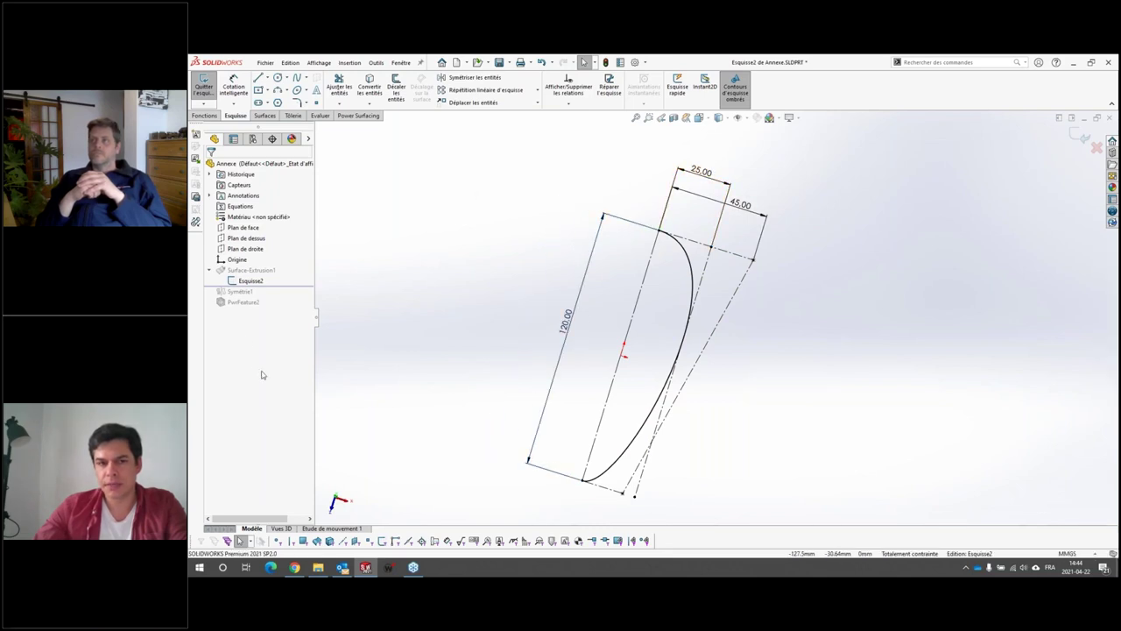
{"action": "left_click", "coordinate": [204, 87]}
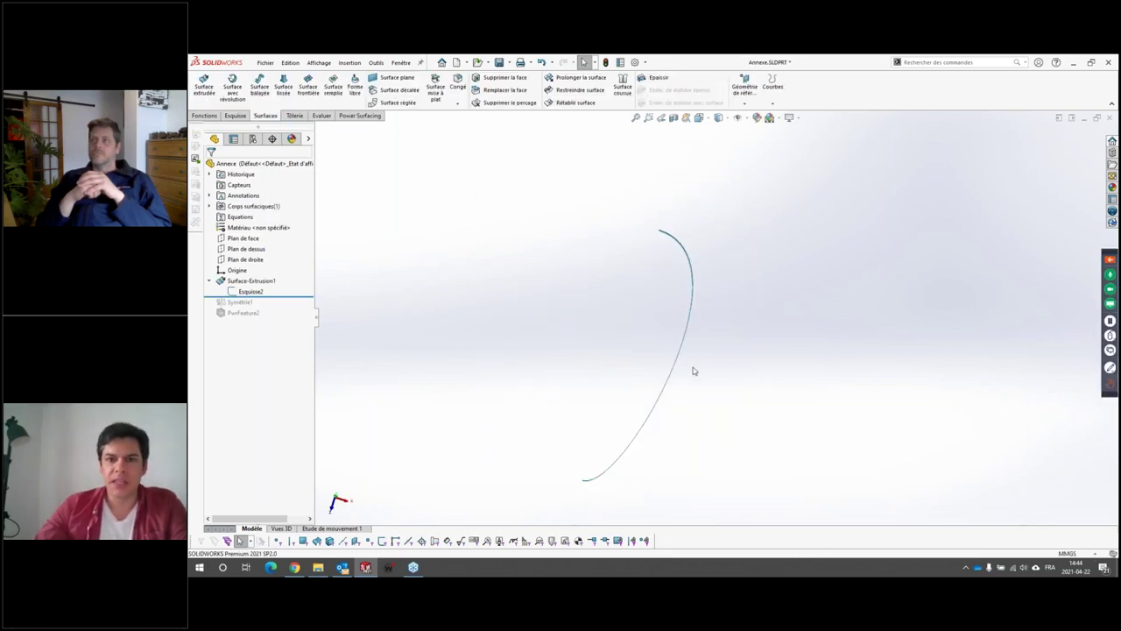
{"action": "middle_click_drag", "start_coordinate": [776, 381], "coordinate": [465, 325]}
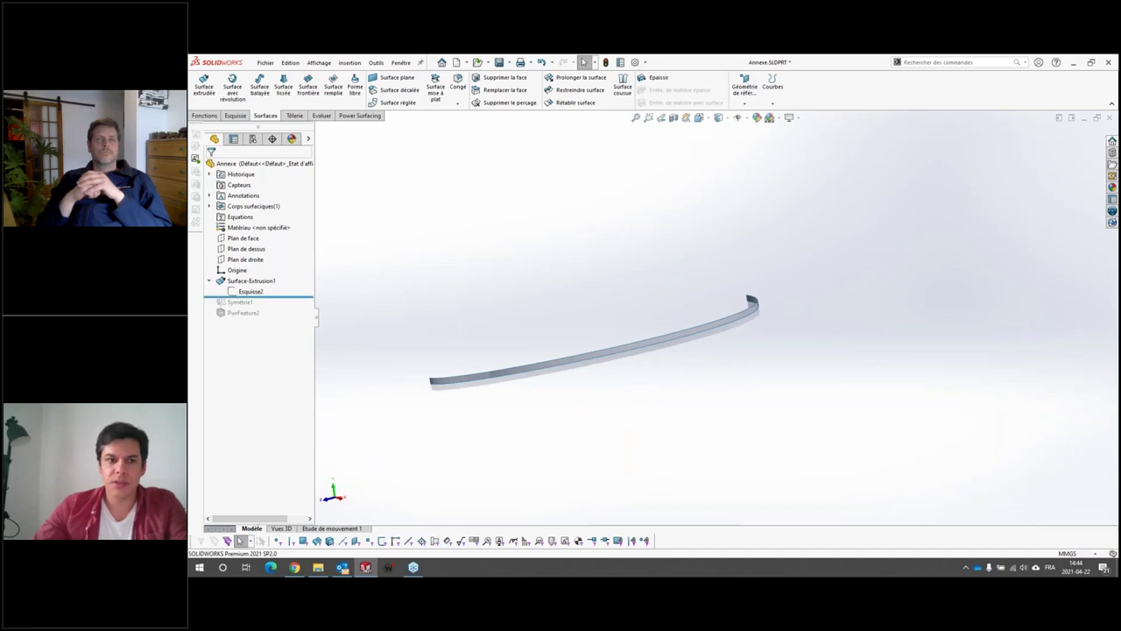
Roll the feature history forward to include Symétrie1 and inspect the two mirrored halves of the surface strip.
{"action": "left_click_drag", "start_coordinate": [293, 296], "coordinate": [288, 307]}
{"action": "middle_click_drag", "start_coordinate": [613, 368], "coordinate": [604, 325]}
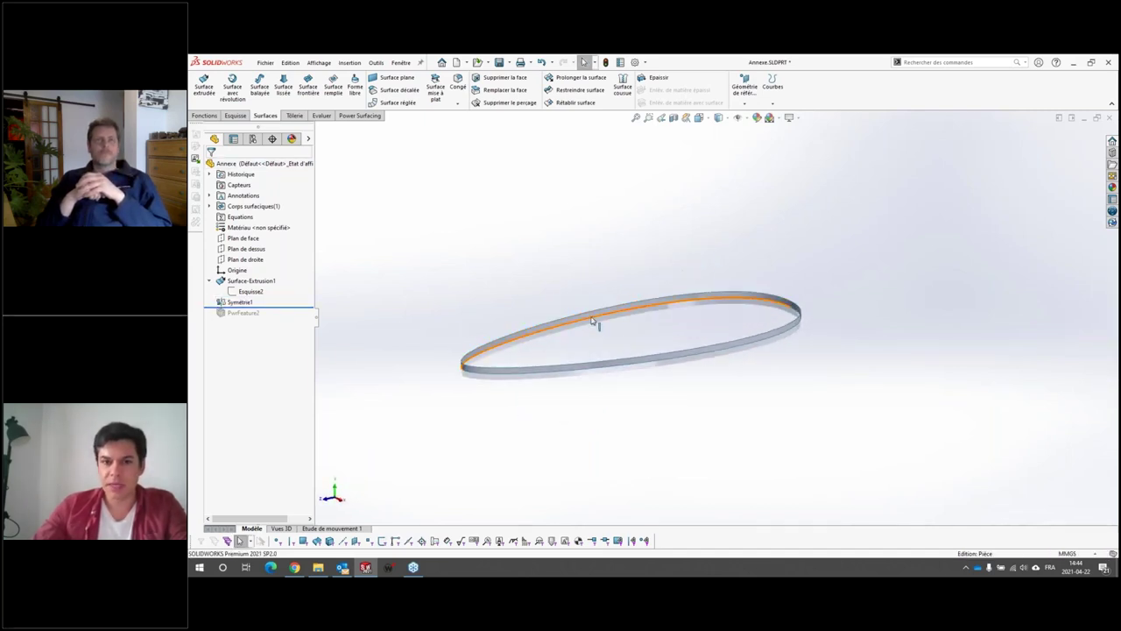
{"action": "left_click", "coordinate": [597, 320]}
{"action": "left_click", "coordinate": [608, 366]}
{"action": "left_click", "coordinate": [441, 269]}
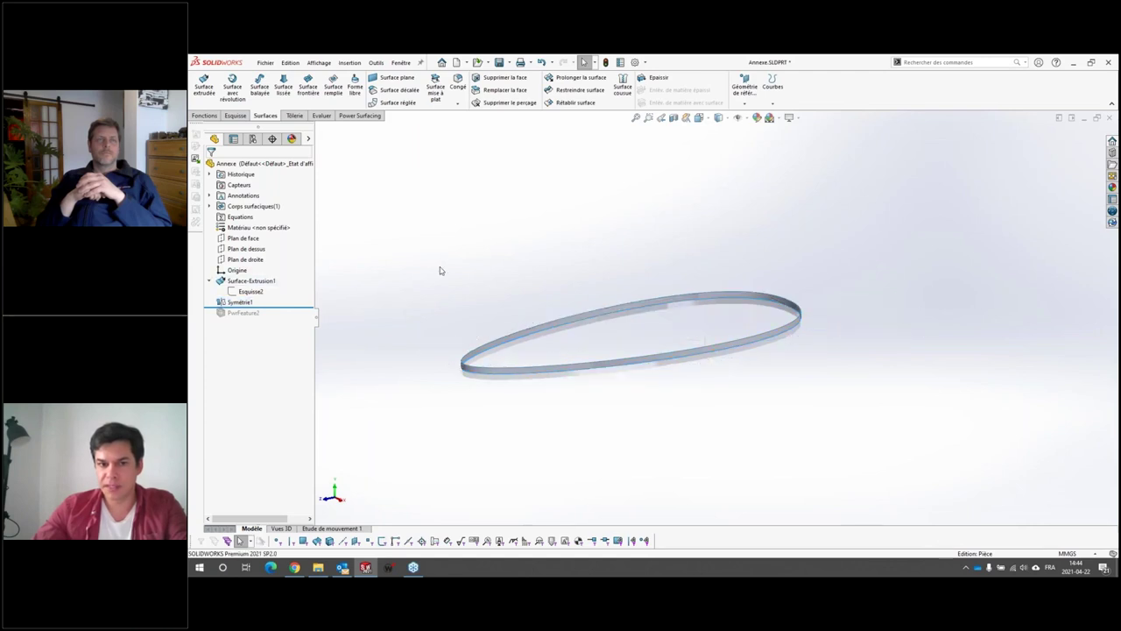
{"action": "middle_click_drag", "start_coordinate": [650, 313], "coordinate": [737, 301]}
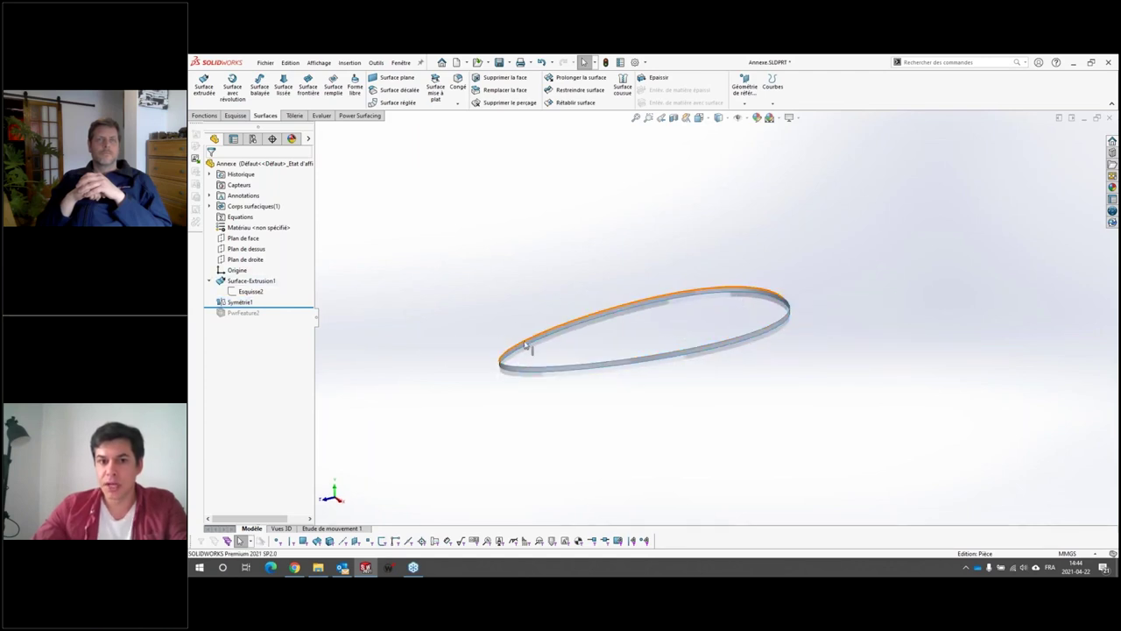
{"action": "left_click", "coordinate": [574, 325]}
{"action": "left_click", "coordinate": [586, 372]}
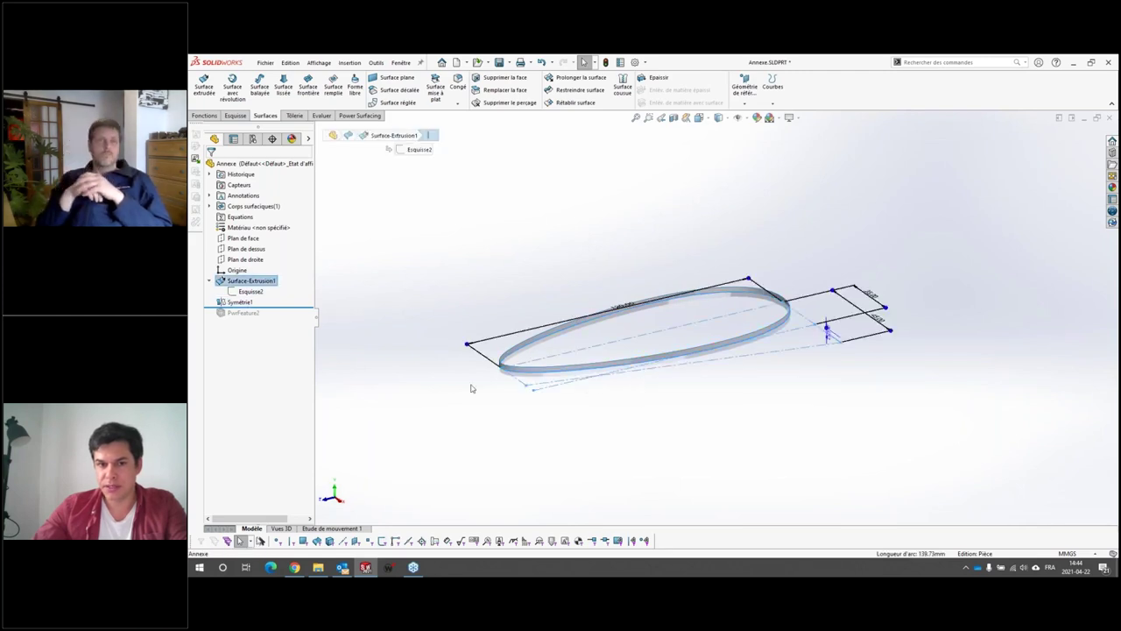
{"action": "left_click", "coordinate": [470, 388]}
Roll the feature history forward past PwrFeature2 and select the extruded surface strip along the base of the shell.
{"action": "left_click_drag", "start_coordinate": [276, 308], "coordinate": [263, 321]}
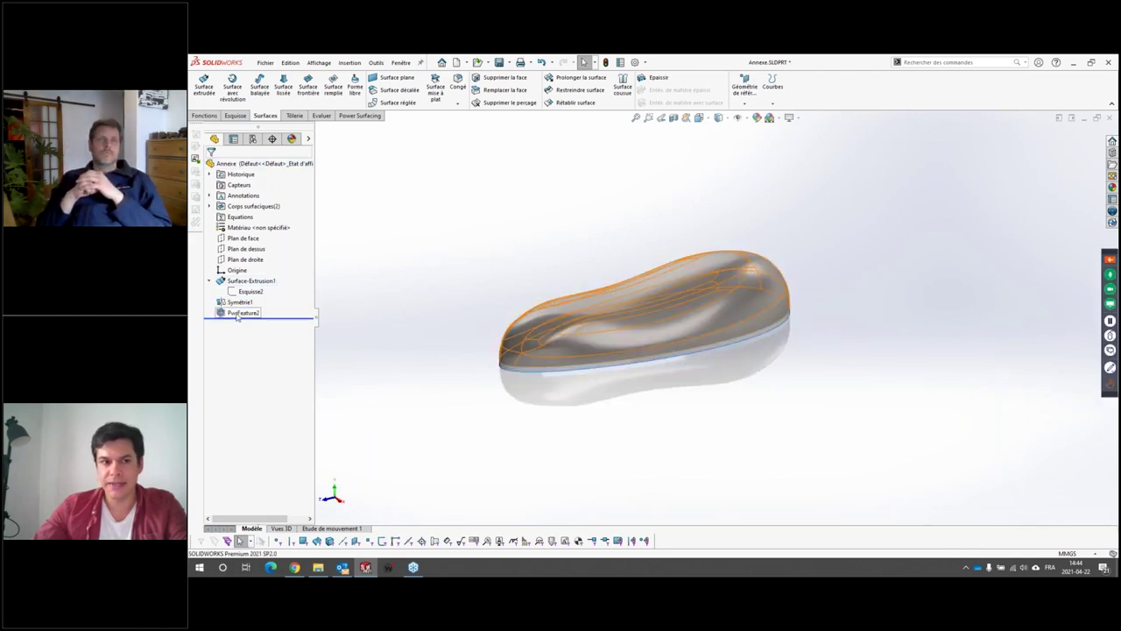
{"action": "scroll", "coordinate": [727, 354], "scroll_direction": "down", "scroll_amount": 3}
{"action": "middle_click_drag", "start_coordinate": [728, 355], "coordinate": [666, 350]}
{"action": "scroll", "coordinate": [652, 356], "scroll_direction": "down", "scroll_amount": 2}
{"action": "scroll", "coordinate": [621, 368], "scroll_direction": "up", "scroll_amount": 3}
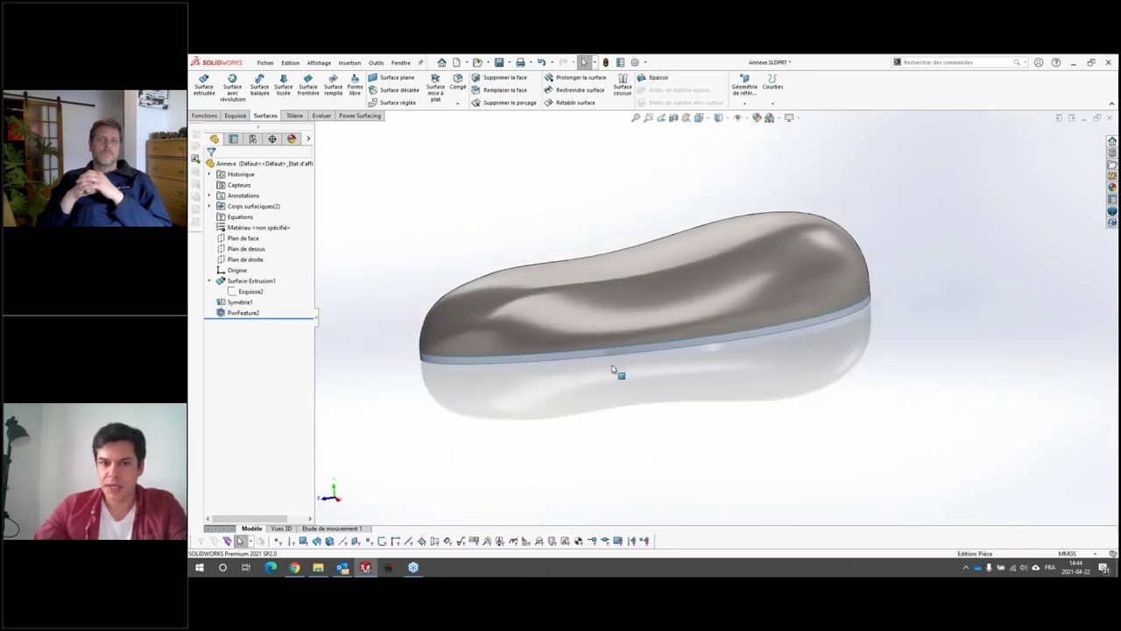
{"action": "right_click", "coordinate": [435, 358]}
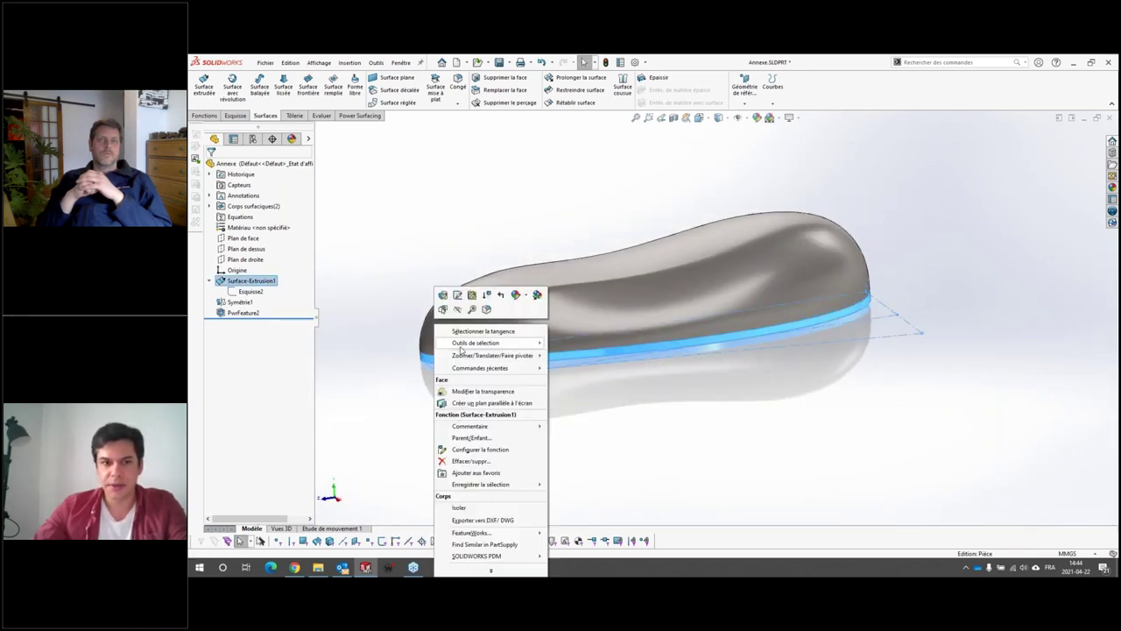
{"action": "left_click", "coordinate": [464, 310]}
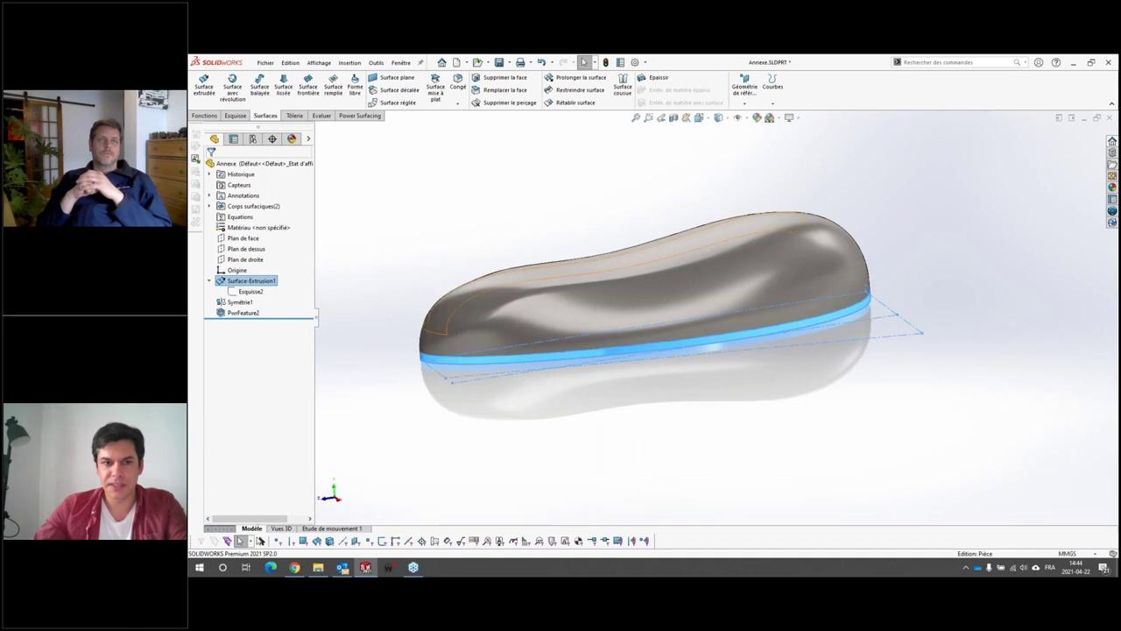
Open PwrFeature2 for editing and show its control mesh from the right side.
{"action": "right_click", "coordinate": [251, 313]}
{"action": "left_click", "coordinate": [271, 292]}
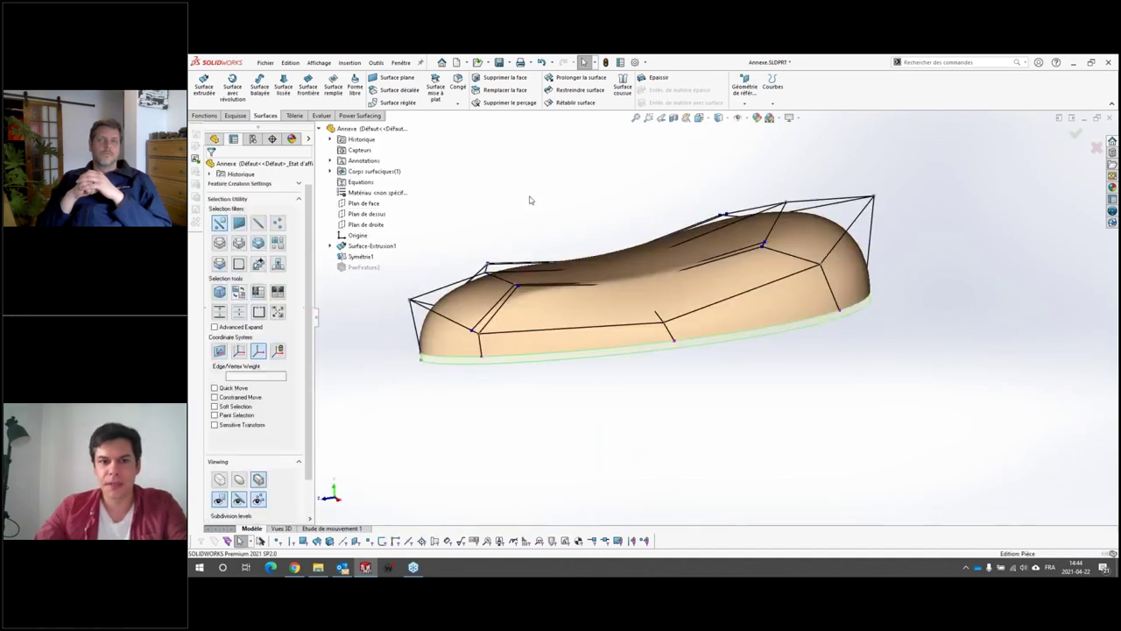
{"action": "left_click", "coordinate": [700, 117]}
{"action": "left_click", "coordinate": [751, 171]}
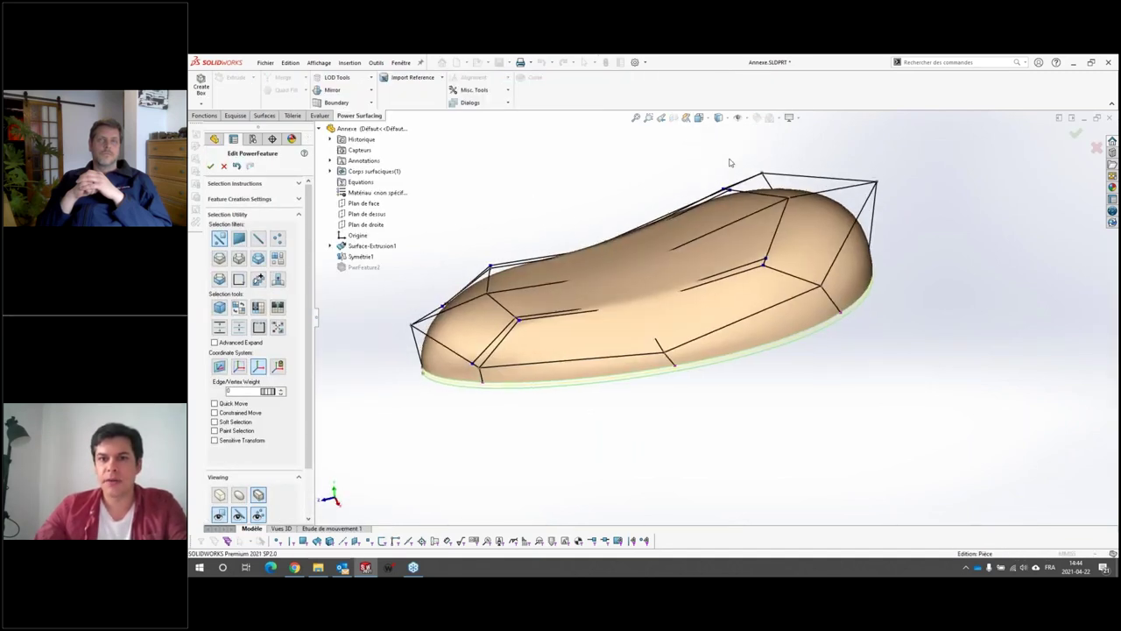
{"action": "scroll", "coordinate": [629, 289], "scroll_direction": "down", "scroll_amount": 5}
{"action": "scroll", "coordinate": [958, 317], "scroll_direction": "up", "scroll_amount": 3}
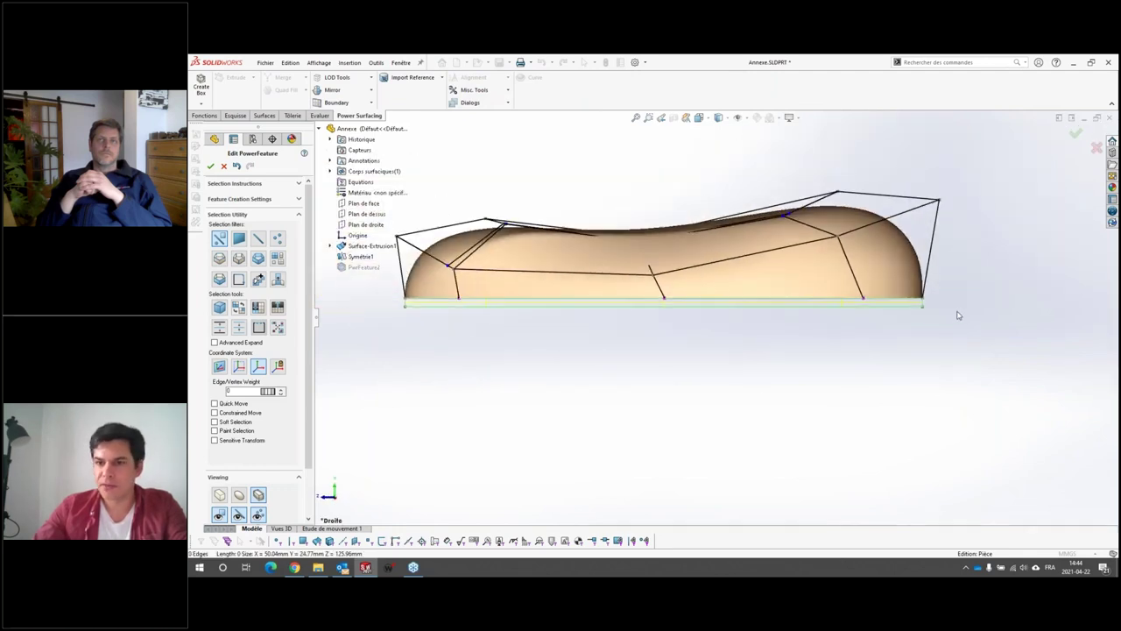
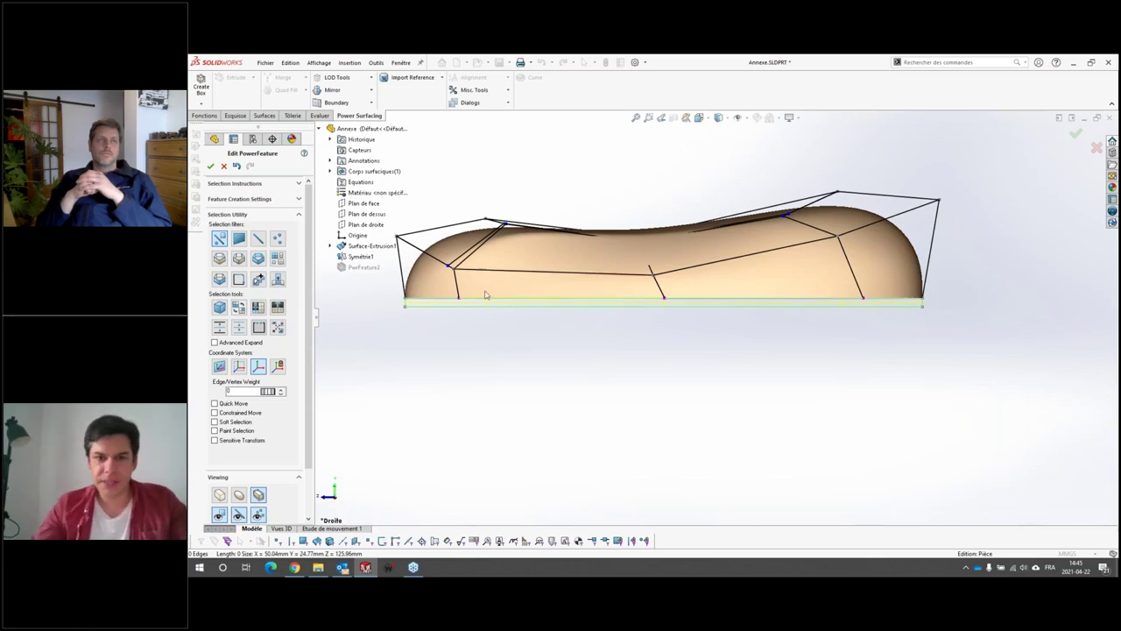
Examine the control cage of the shell and its contact with the base strip from the side, above and below.
{"action": "scroll", "coordinate": [430, 279], "scroll_direction": "down", "scroll_amount": 3}
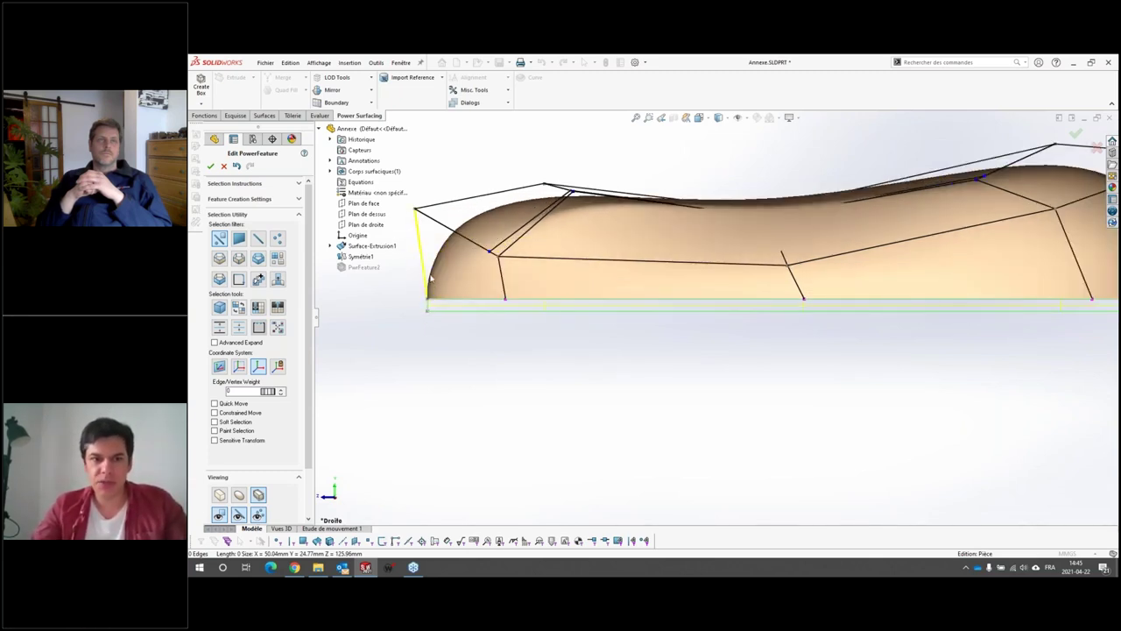
{"action": "scroll", "coordinate": [663, 320], "scroll_direction": "up", "scroll_amount": 3}
{"action": "scroll", "coordinate": [841, 315], "scroll_direction": "down", "scroll_amount": 1}
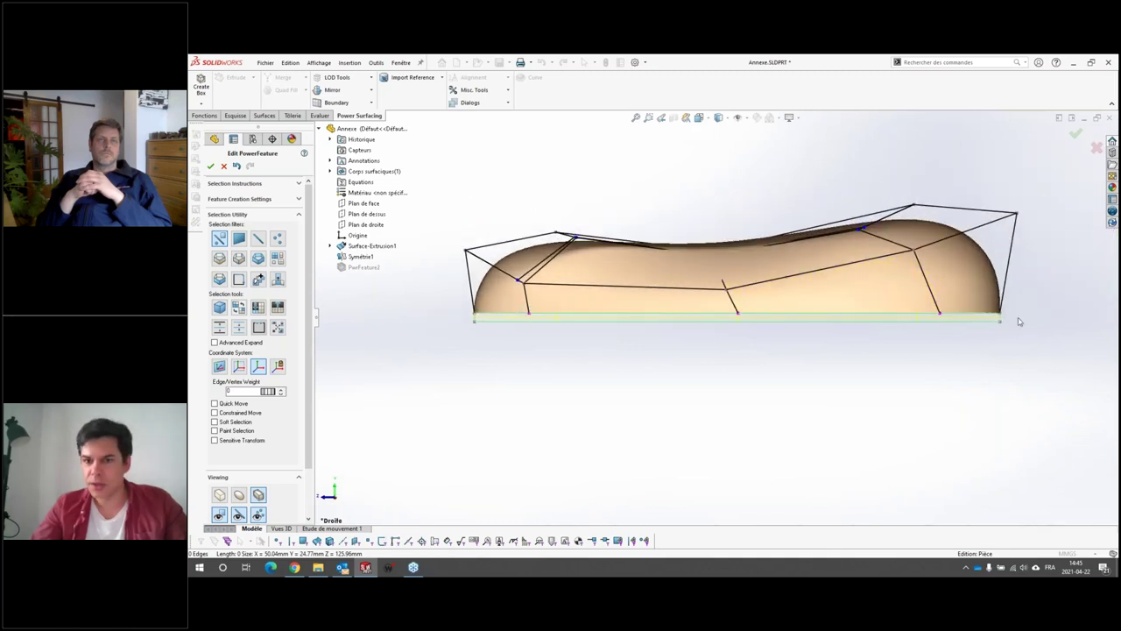
{"action": "scroll", "coordinate": [543, 315], "scroll_direction": "up", "scroll_amount": 1}
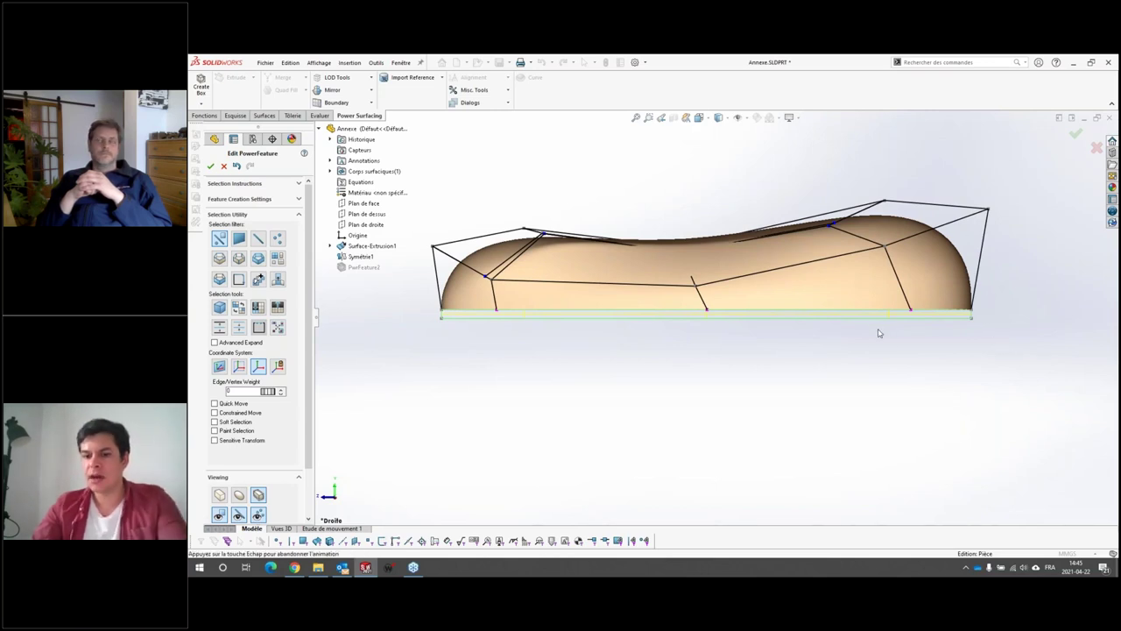
{"action": "key", "text": "ctrl+5"}
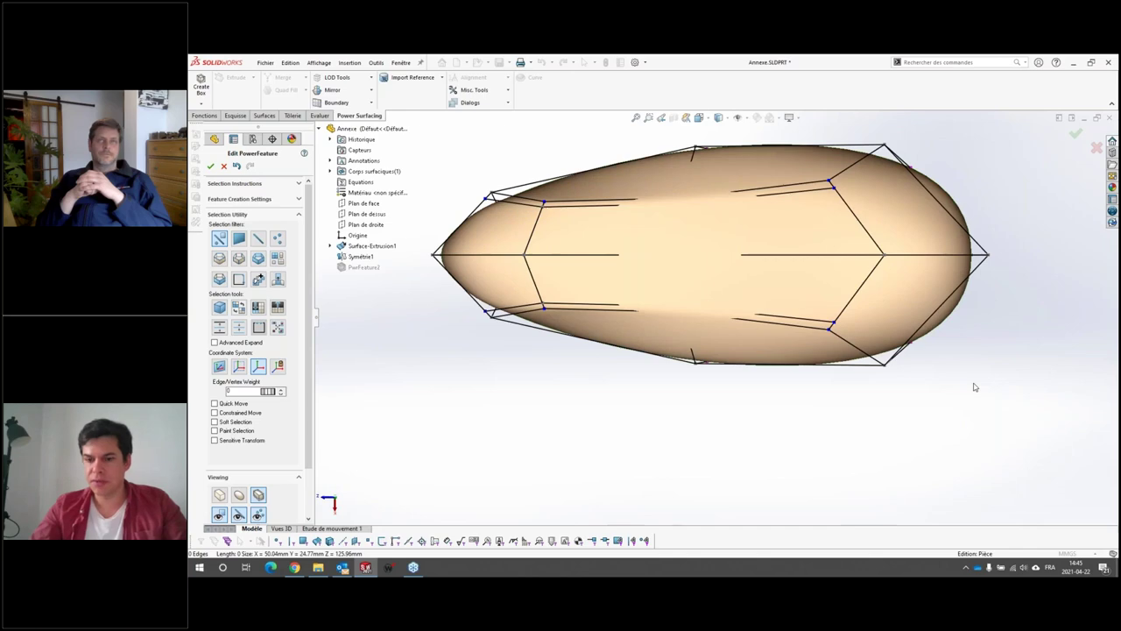
{"action": "key", "text": "ctrl+4"}
{"action": "middle_click_drag", "start_coordinate": [791, 353], "coordinate": [813, 251]}
{"action": "key", "text": "ctrl+1"}
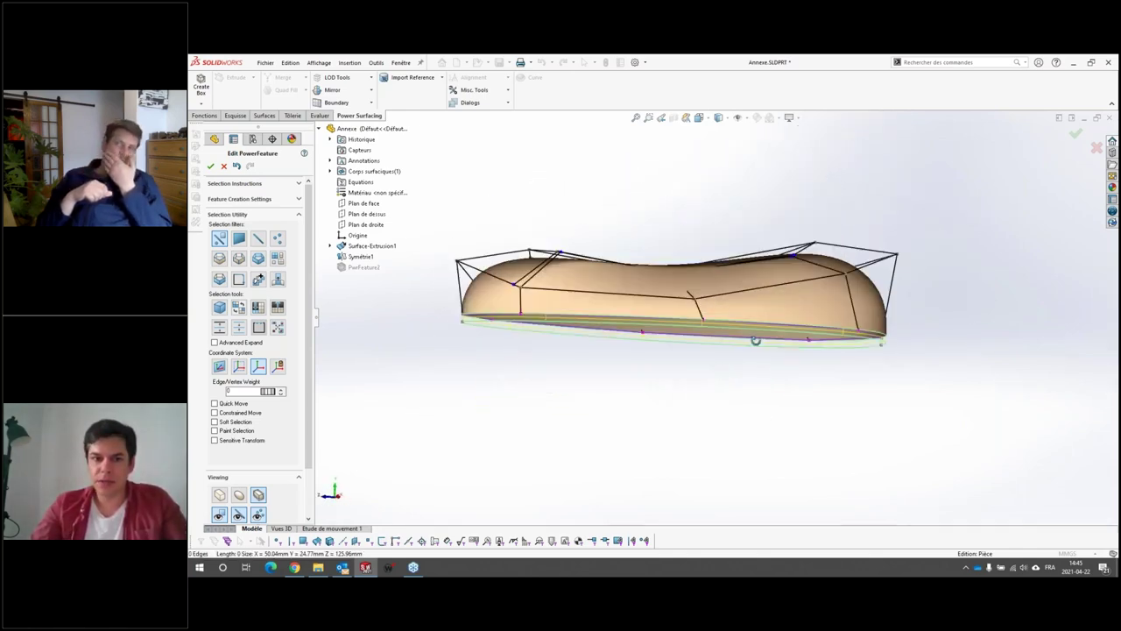
{"action": "left_click", "coordinate": [705, 120]}
{"action": "left_click", "coordinate": [733, 157]}
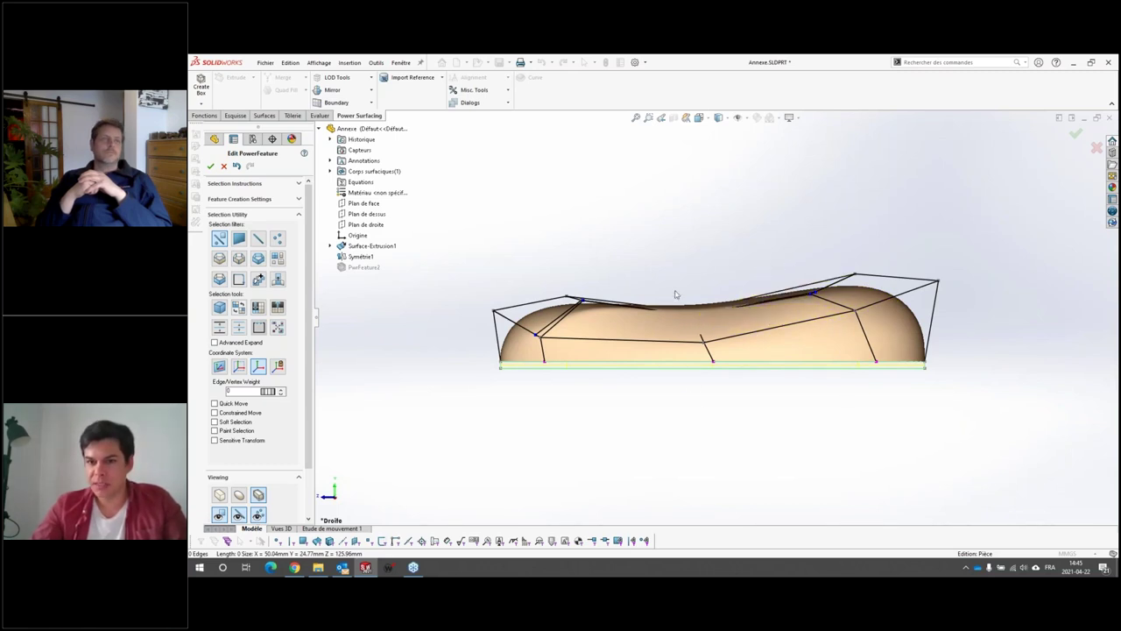
Accept the PowerFeature edit and examine the finished organic shell at an angle.
{"action": "left_click", "coordinate": [211, 166]}
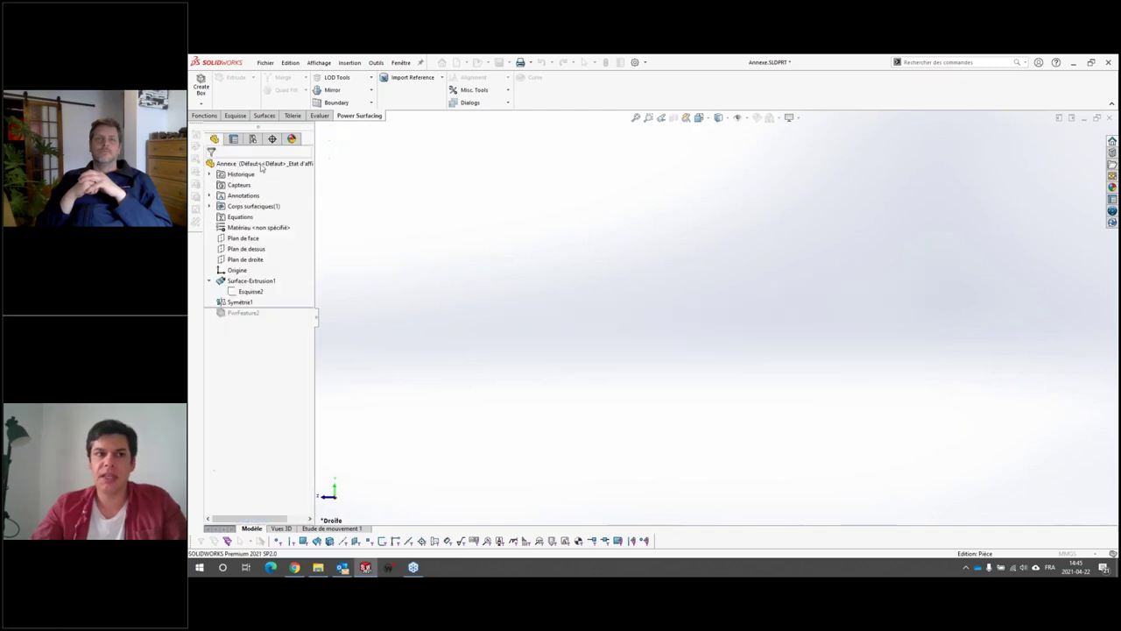
{"action": "scroll", "coordinate": [713, 333], "scroll_direction": "up", "scroll_amount": 1}
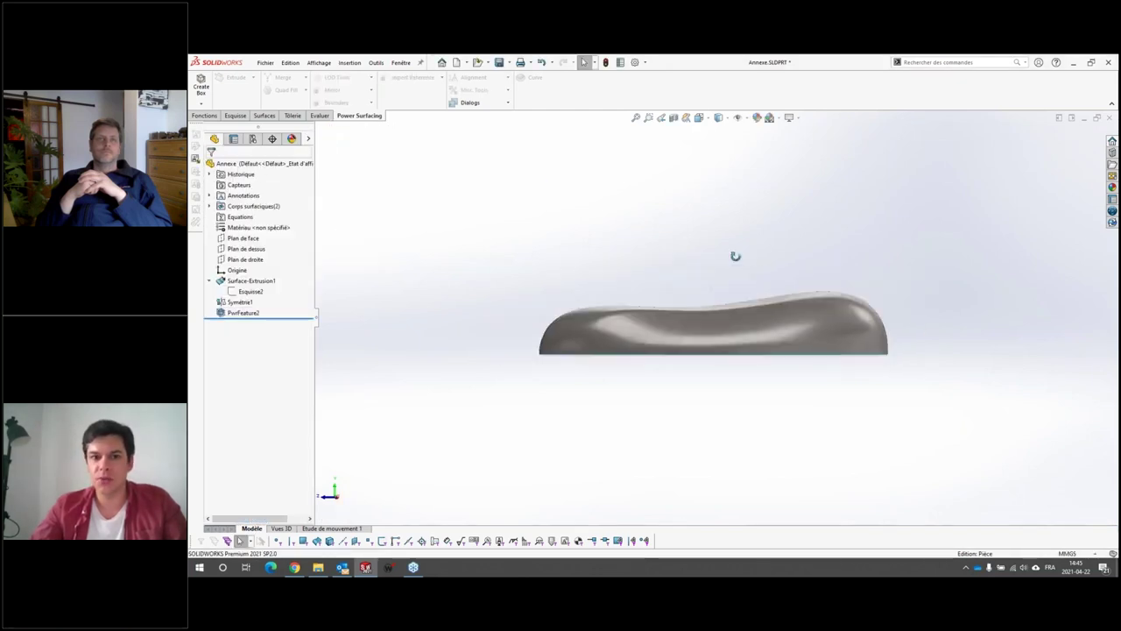
{"action": "middle_click_drag", "start_coordinate": [736, 255], "coordinate": [832, 313]}
{"action": "scroll", "coordinate": [818, 325], "scroll_direction": "down", "scroll_amount": 1}
{"action": "scroll", "coordinate": [586, 209], "scroll_direction": "up", "scroll_amount": 4}
{"action": "scroll", "coordinate": [831, 313], "scroll_direction": "down", "scroll_amount": 1}
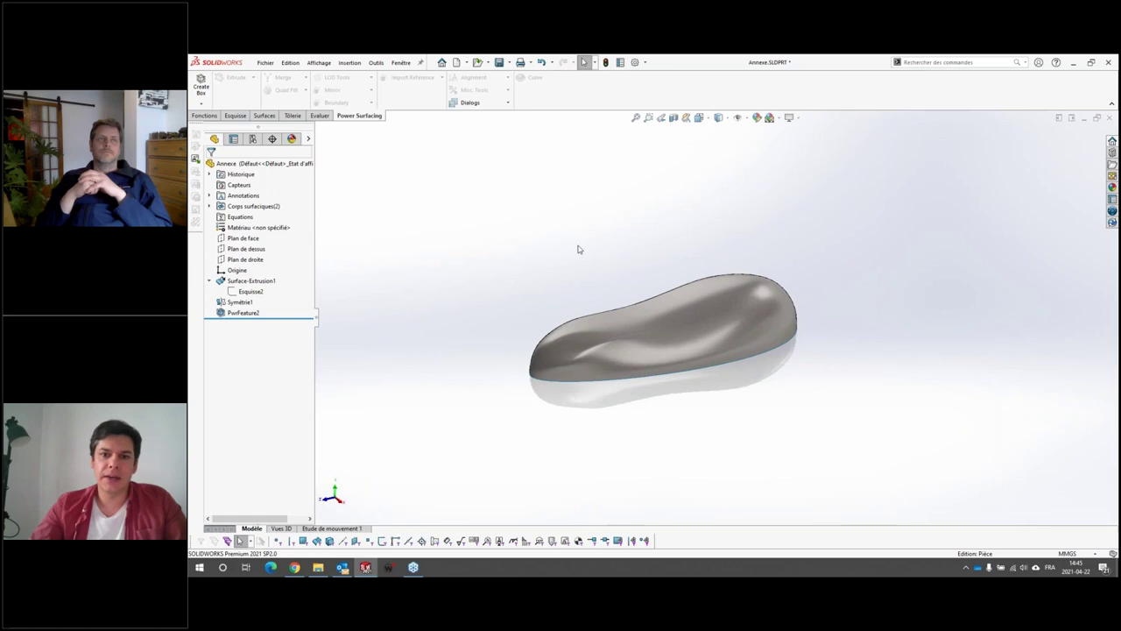
Create a new part document.
{"action": "left_click", "coordinate": [457, 64]}
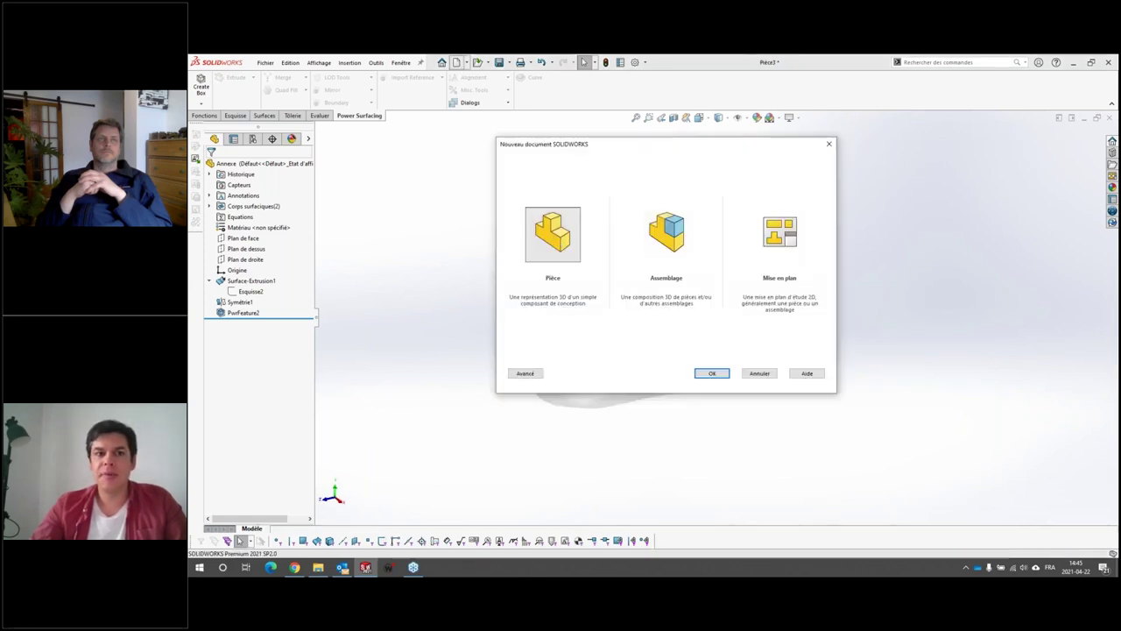
{"action": "key", "text": "Return"}
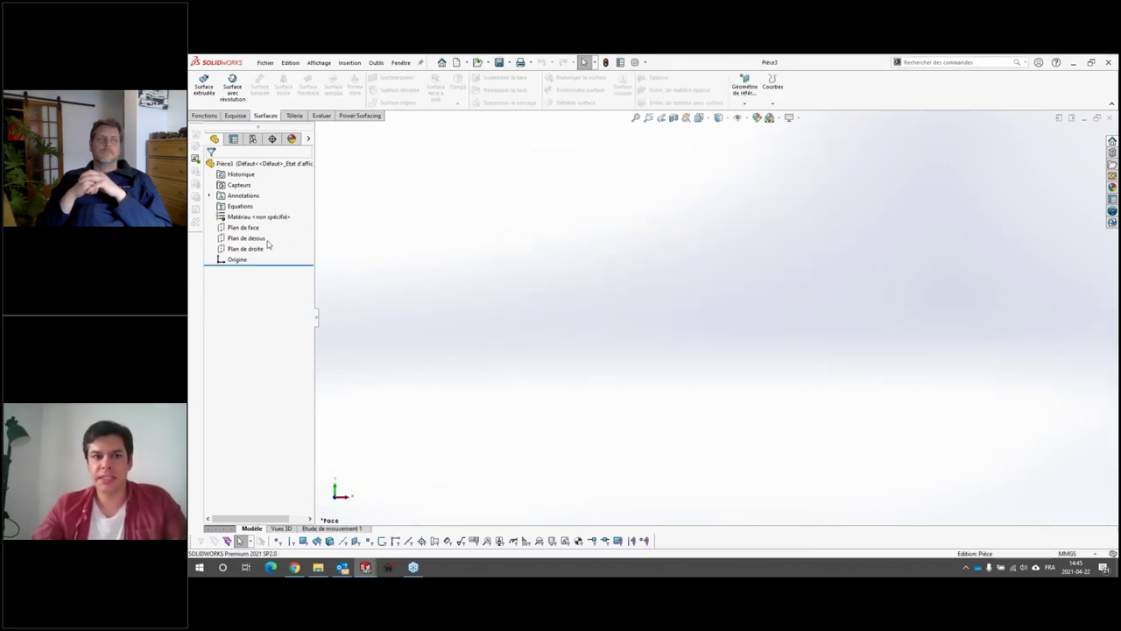
{"action": "left_click", "coordinate": [245, 249]}
{"action": "left_click", "coordinate": [267, 234]}
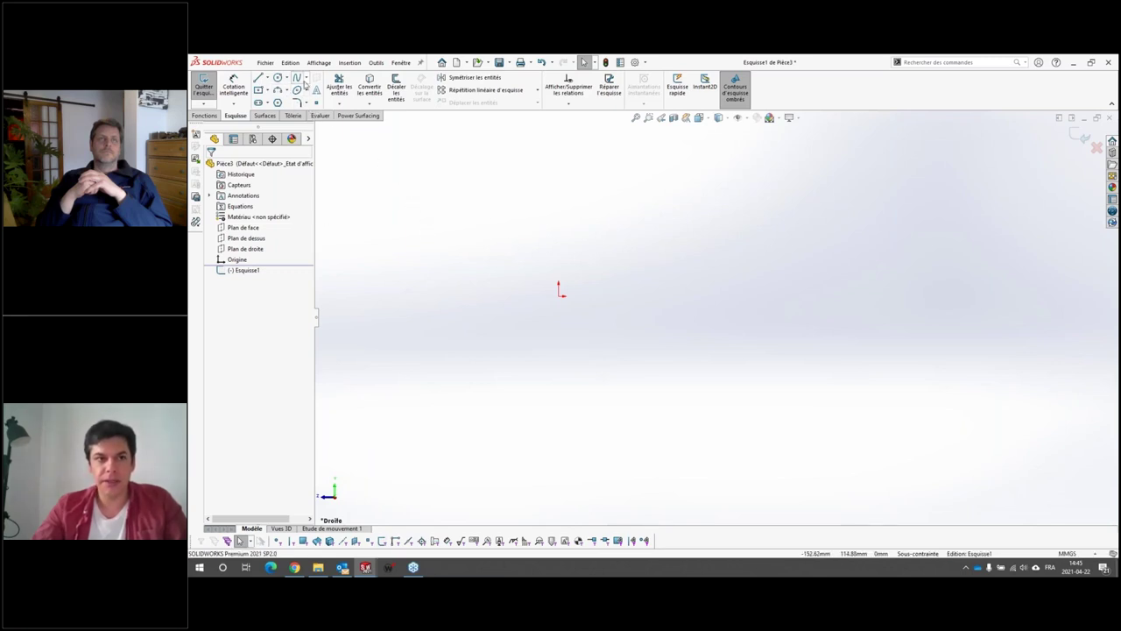
{"action": "left_click", "coordinate": [203, 86]}
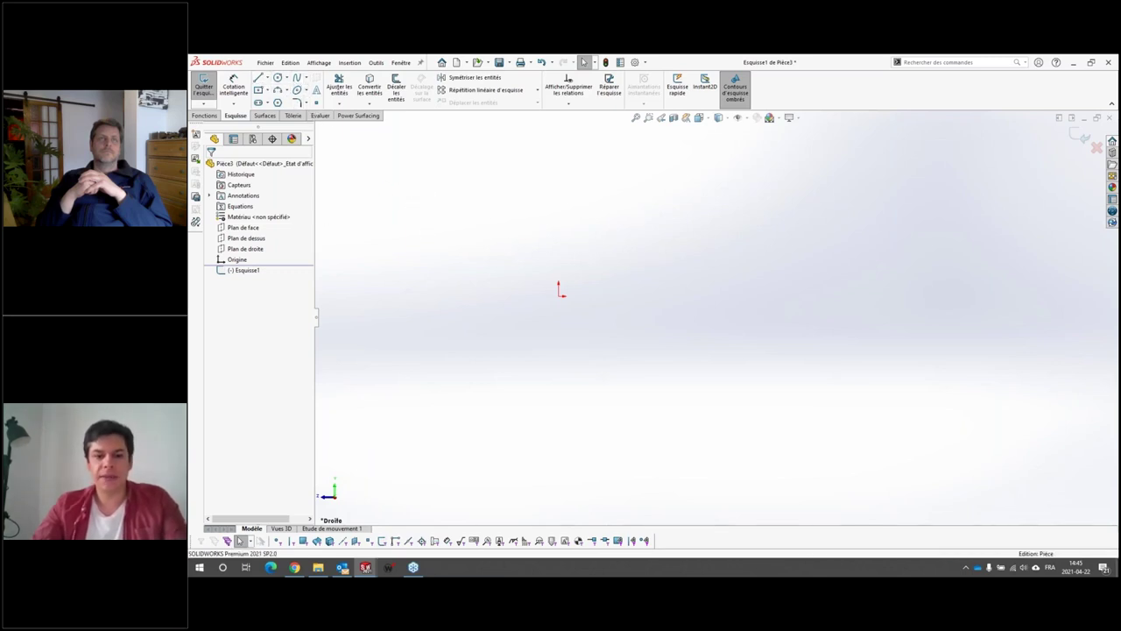
Start a sketch on the top plane (Plan de dessus) and draw a horizontal construction line about 121 mm long from the origin.
{"action": "left_click", "coordinate": [242, 238]}
{"action": "left_click", "coordinate": [251, 228]}
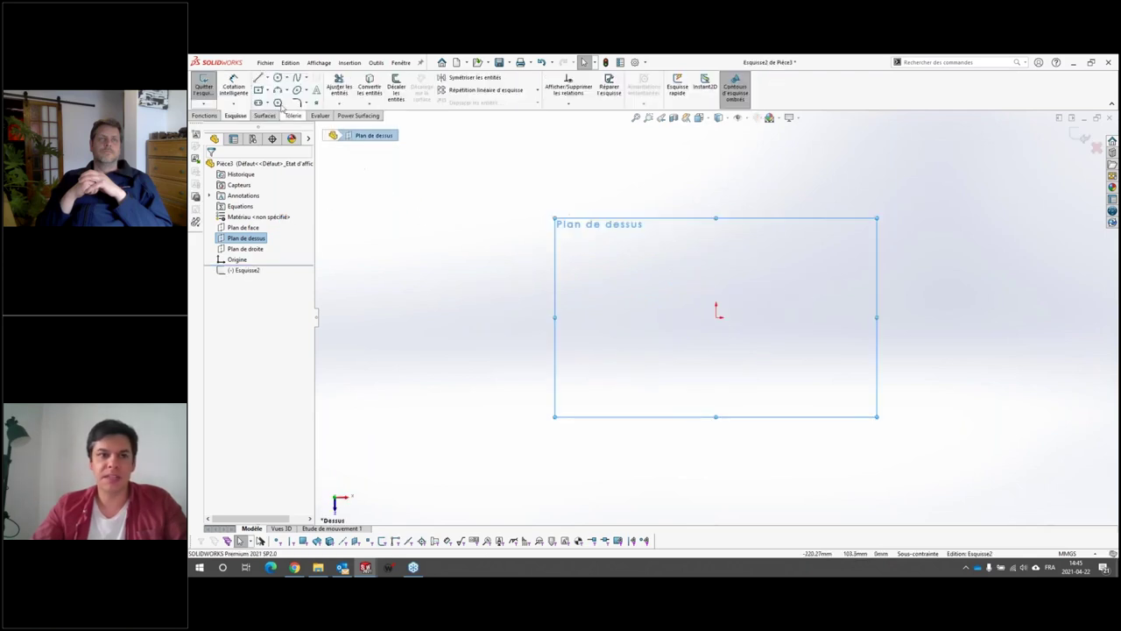
{"action": "left_click", "coordinate": [259, 78]}
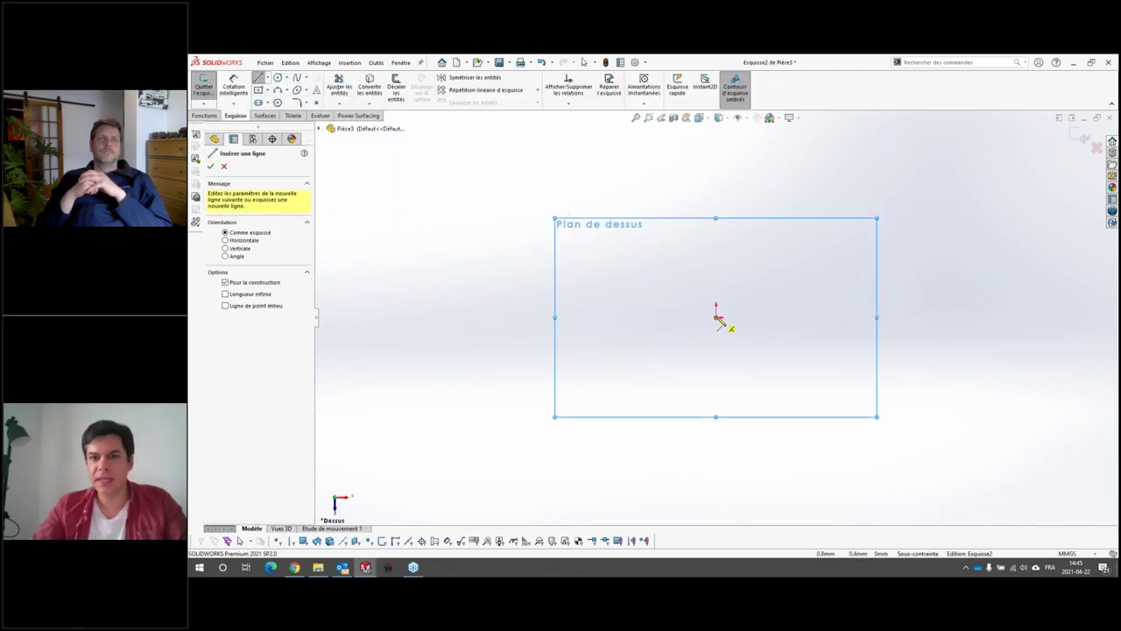
{"action": "left_click", "coordinate": [718, 317]}
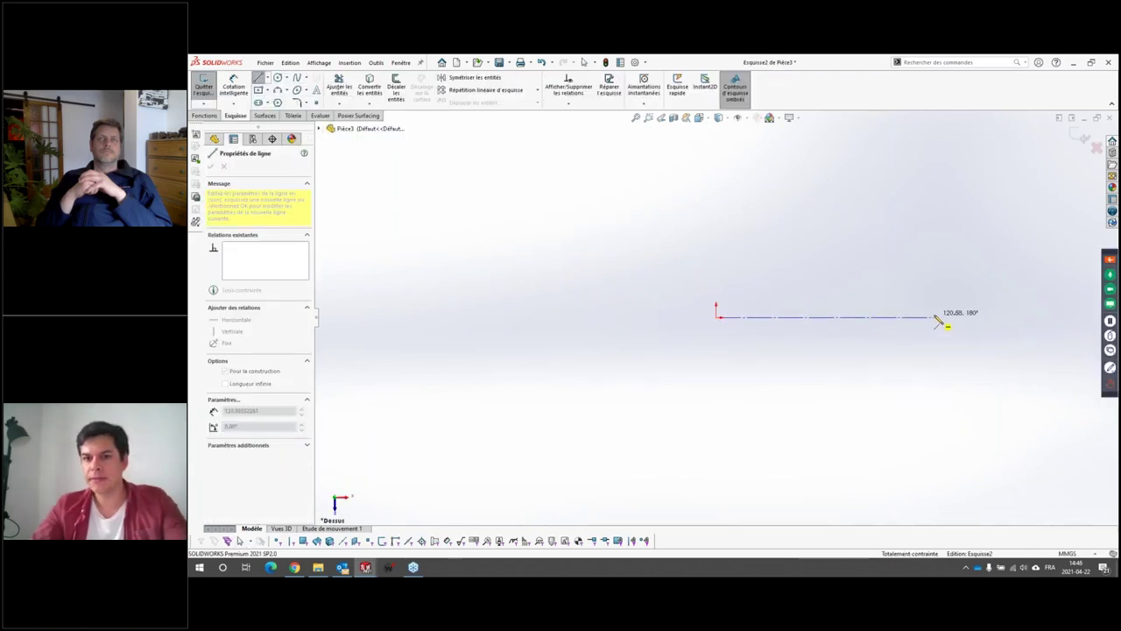
{"action": "left_click", "coordinate": [935, 317]}
{"action": "key", "text": "Escape"}
Dimension the horizontal construction line to 130 mm, placing the dimension below it.
{"action": "left_click", "coordinate": [234, 83]}
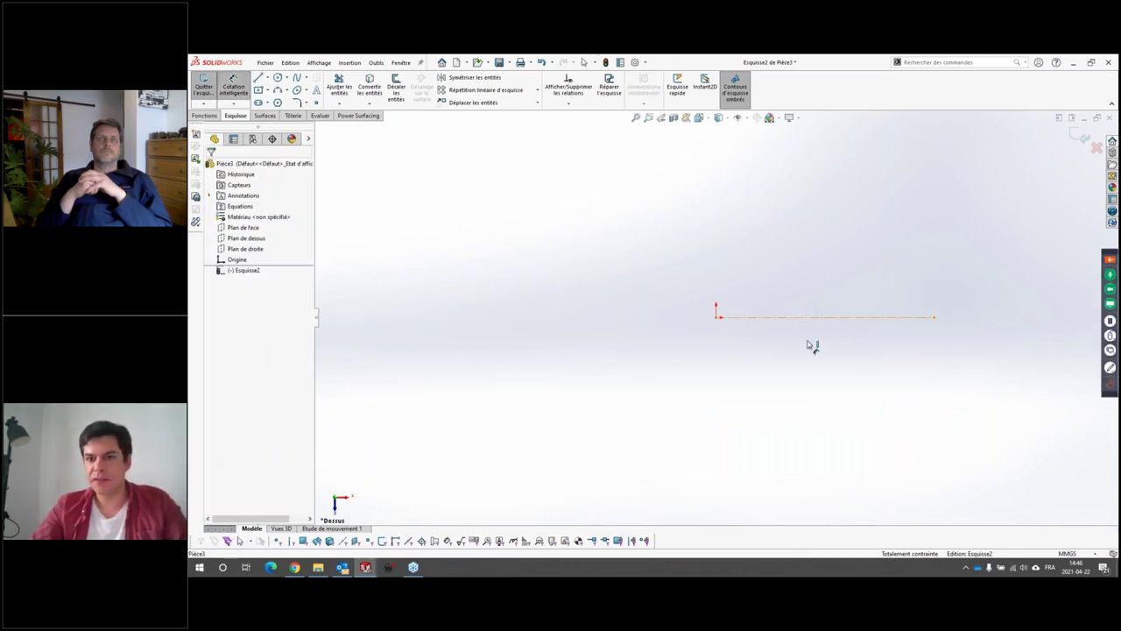
{"action": "left_click", "coordinate": [813, 317]}
{"action": "left_click", "coordinate": [808, 338]}
{"action": "type", "text": "130"}
{"action": "key", "text": "Return"}
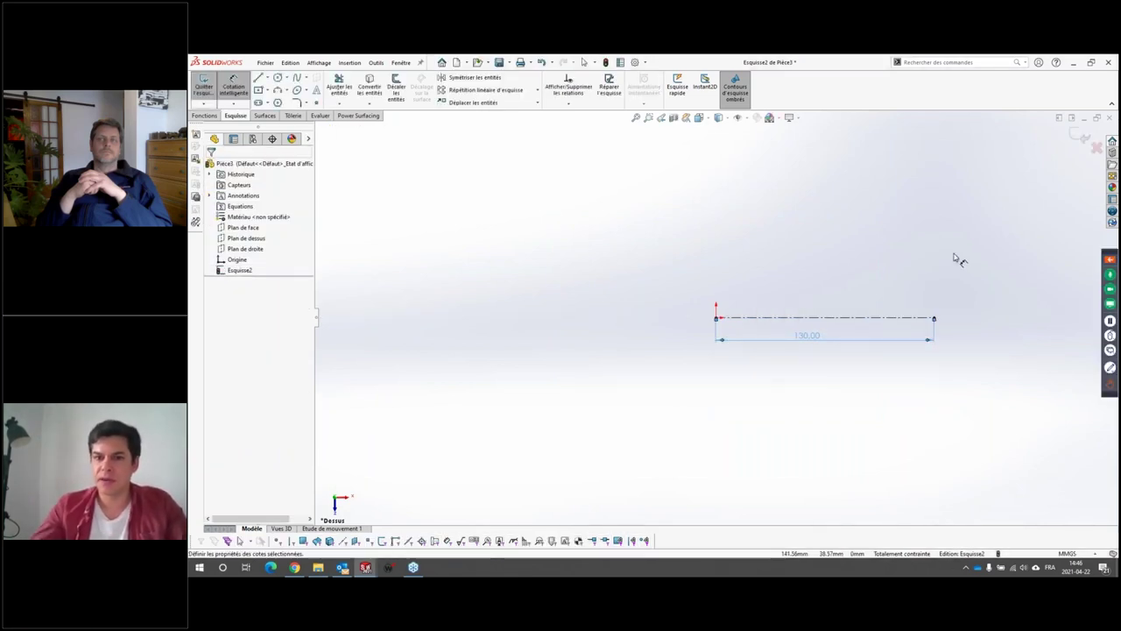
Sketch a wavy spline above the construction line, running from the origin through intermediate points to the line's far endpoint.
{"action": "scroll", "coordinate": [958, 259], "scroll_direction": "down", "scroll_amount": 3}
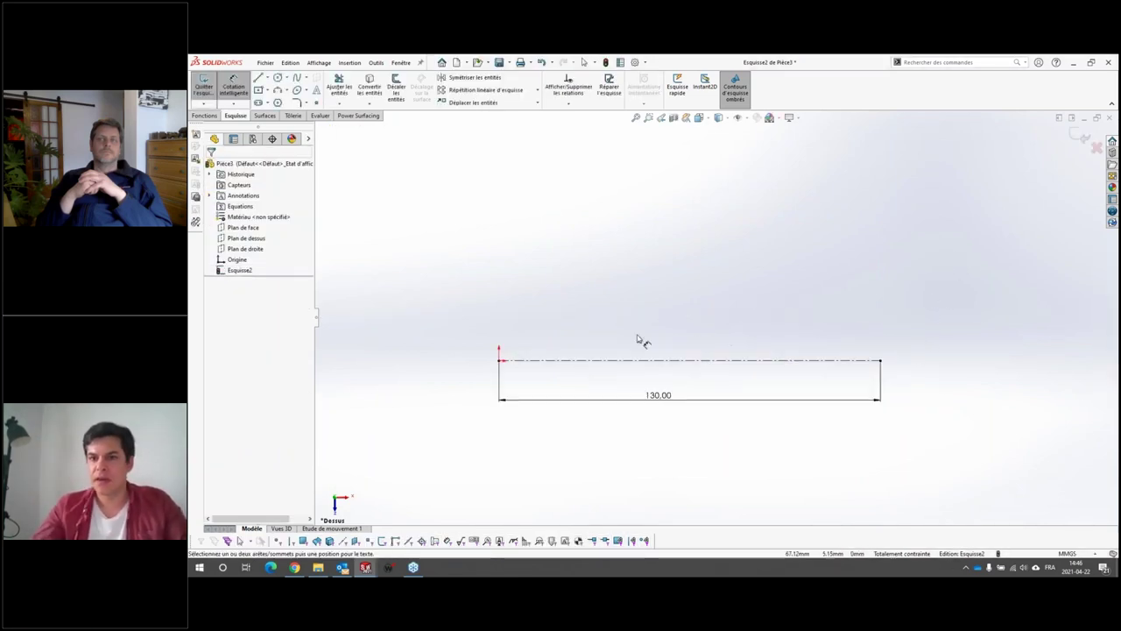
{"action": "left_click", "coordinate": [305, 79]}
{"action": "left_click", "coordinate": [337, 102]}
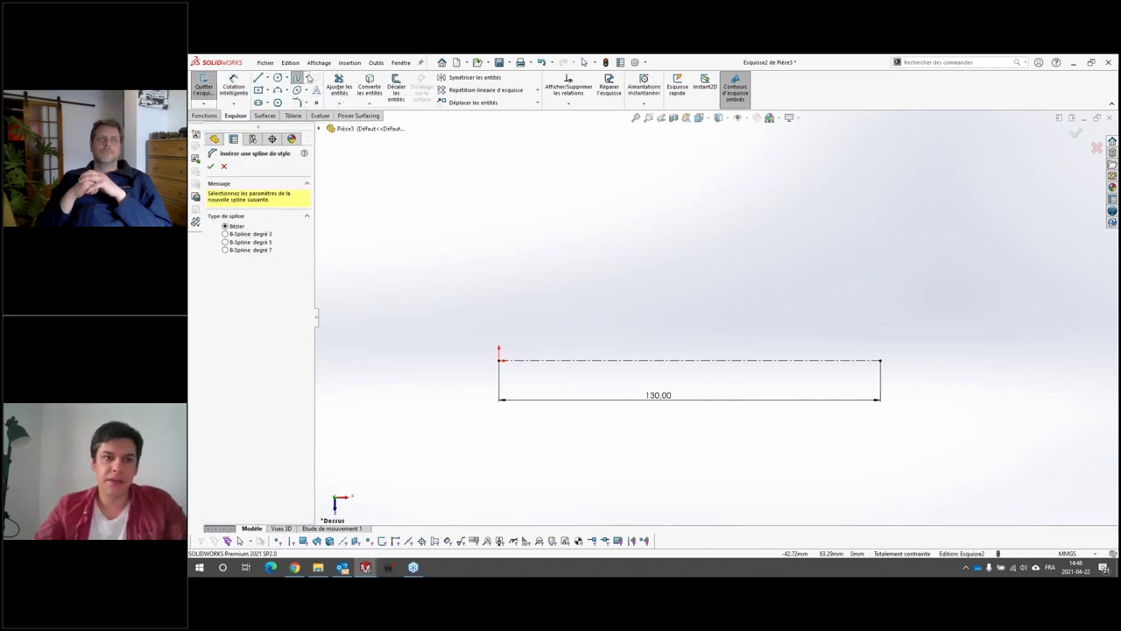
{"action": "left_click", "coordinate": [307, 78]}
{"action": "left_click", "coordinate": [315, 90]}
{"action": "left_click", "coordinate": [499, 360]}
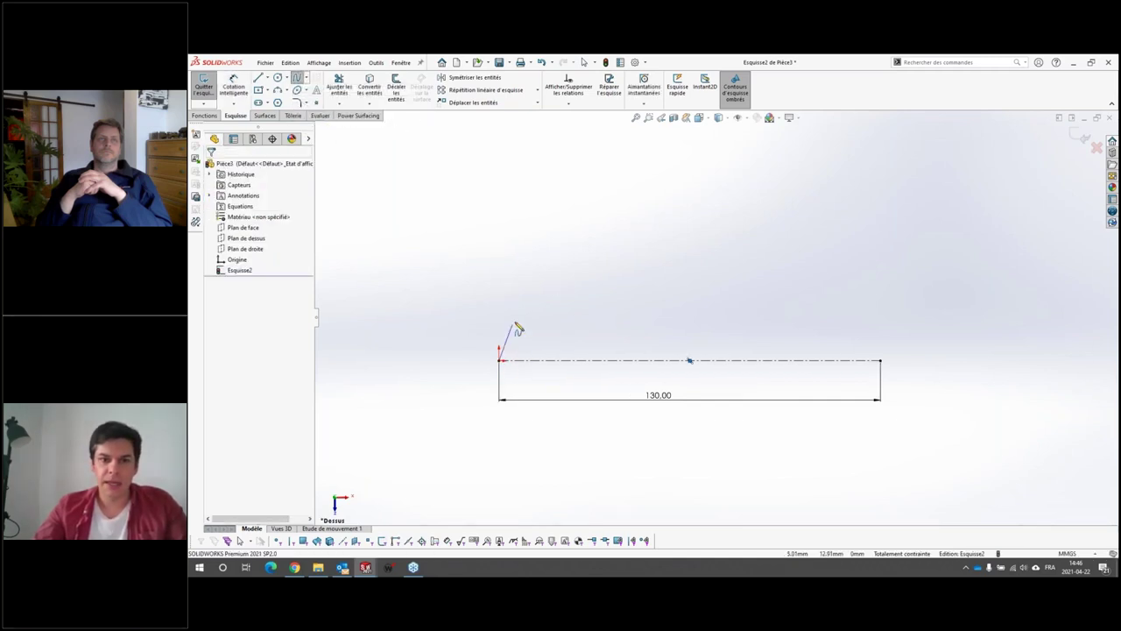
{"action": "left_click", "coordinate": [542, 319]}
{"action": "left_click", "coordinate": [625, 347]}
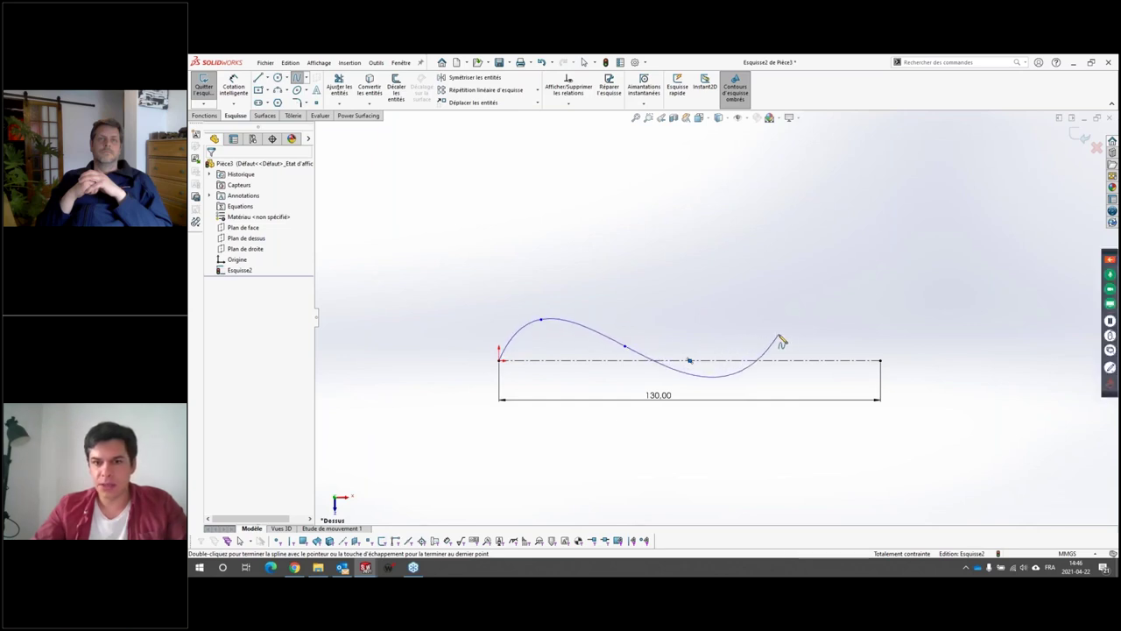
{"action": "double_click", "coordinate": [880, 359]}
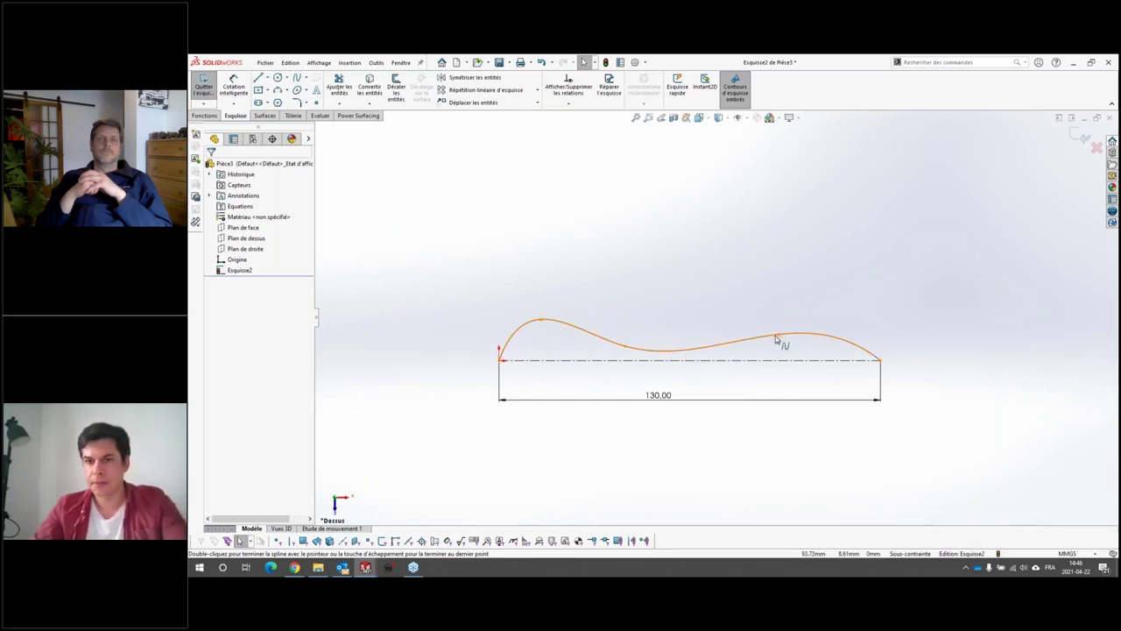
Reshape the spline by lowering its last intermediate point and first crest, and make its start tangent vertical at the origin.
{"action": "left_click_drag", "start_coordinate": [776, 335], "coordinate": [812, 341]}
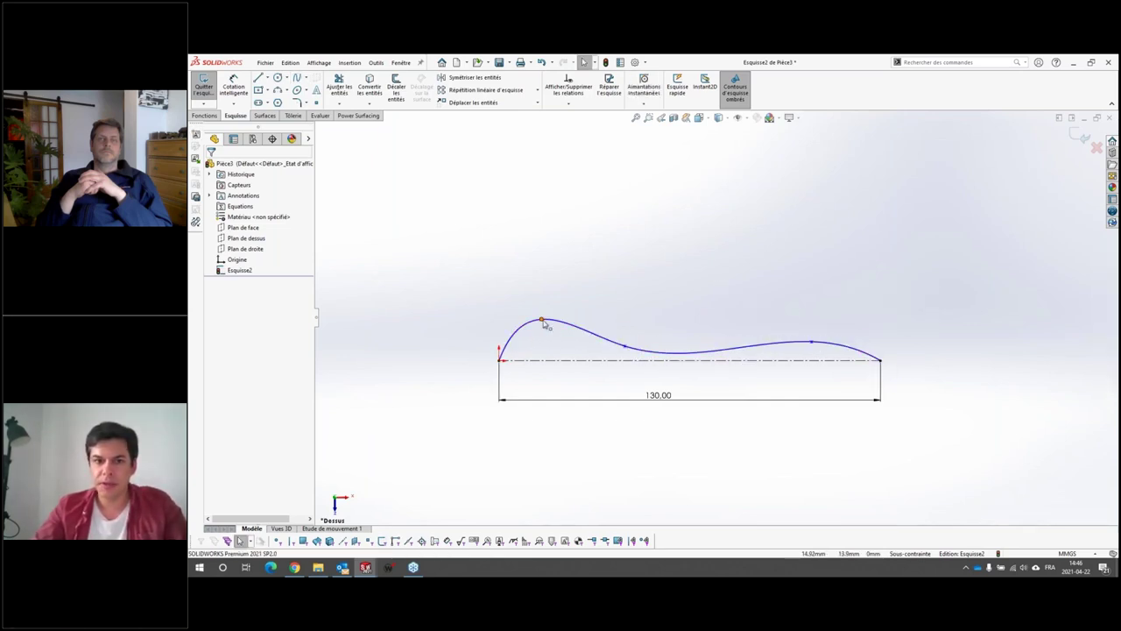
{"action": "left_click_drag", "start_coordinate": [542, 320], "coordinate": [500, 337]}
{"action": "left_click", "coordinate": [500, 360]}
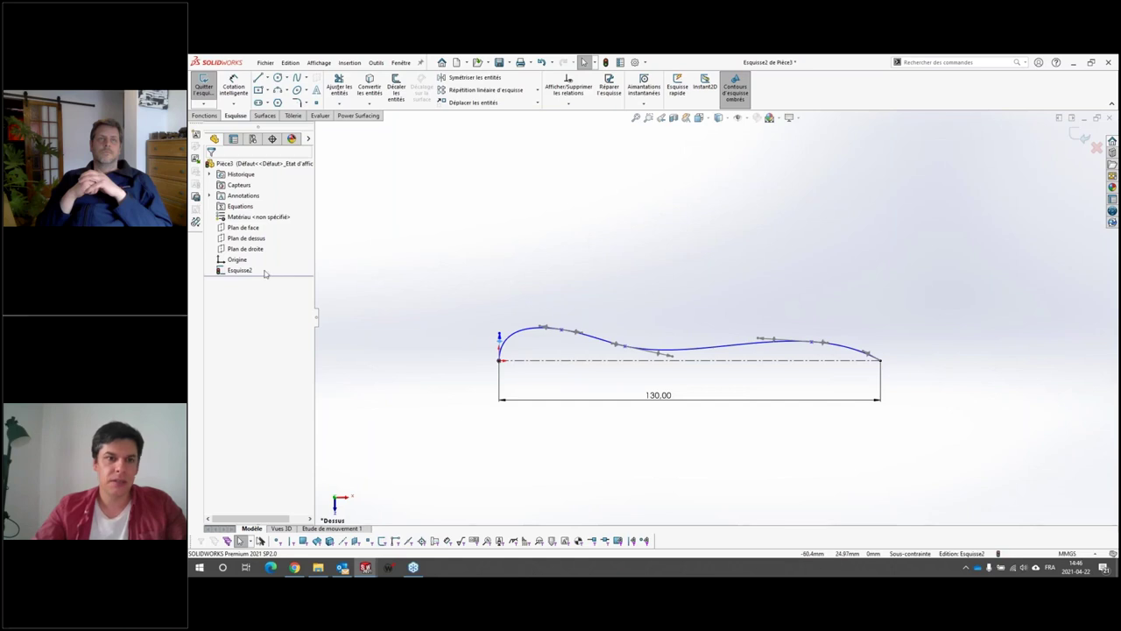
{"action": "key", "text": "Escape"}
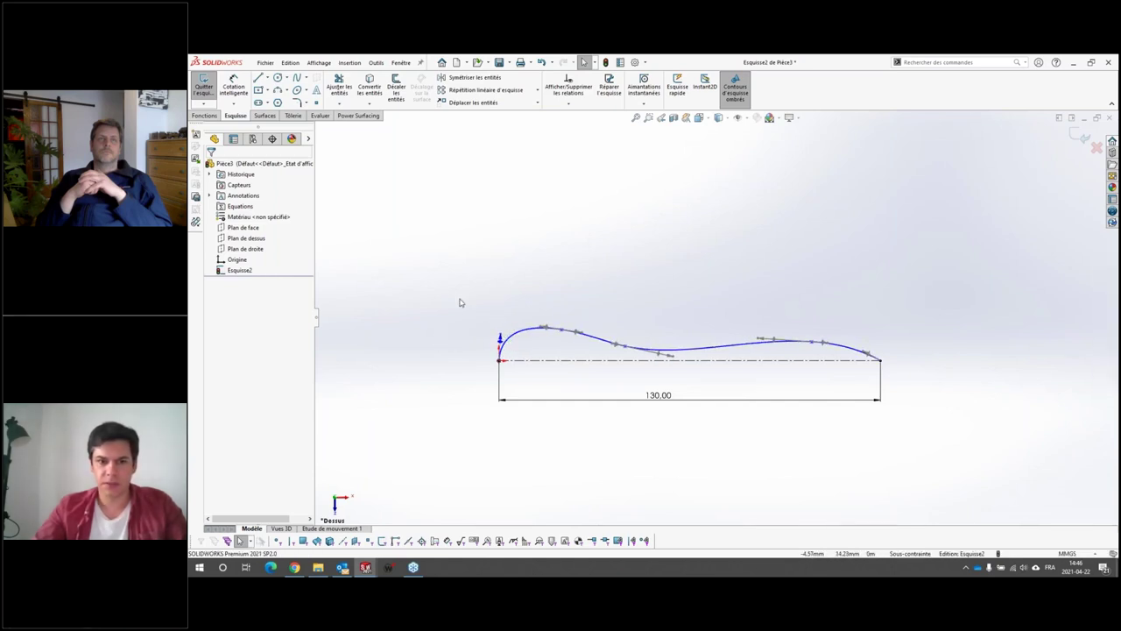
Dimension the height of the spline's first intermediate point above the construction line to 20 mm.
{"action": "left_click", "coordinate": [236, 85]}
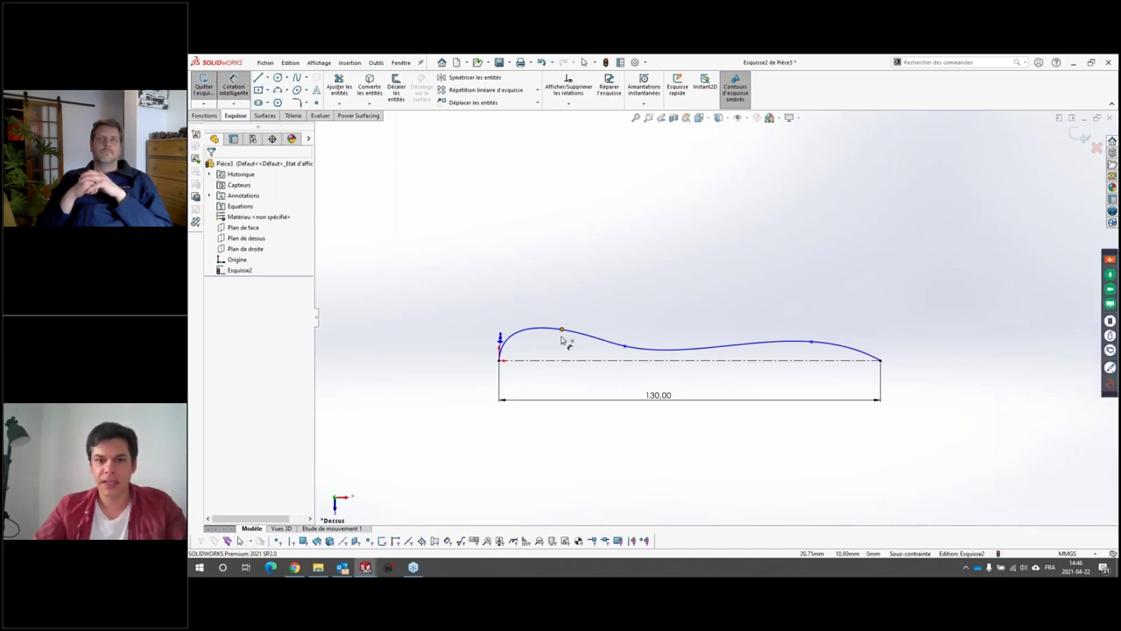
{"action": "left_click", "coordinate": [562, 331]}
{"action": "left_click", "coordinate": [567, 361]}
{"action": "left_click", "coordinate": [425, 344]}
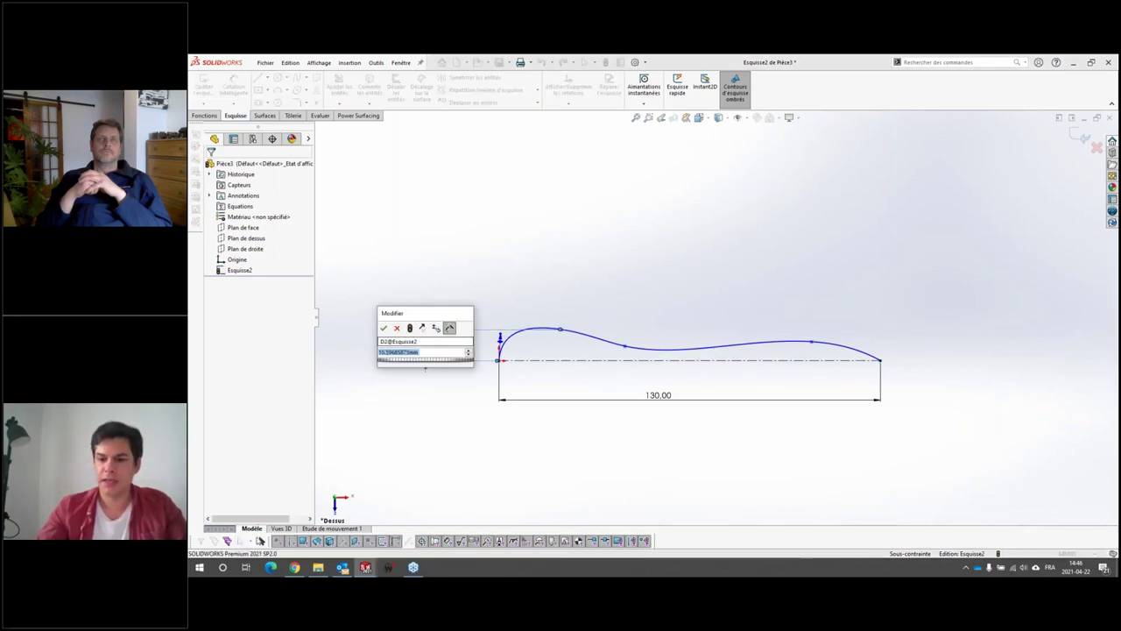
{"action": "type", "text": "20"}
{"action": "key", "text": "Return"}
{"action": "key", "text": "Escape"}
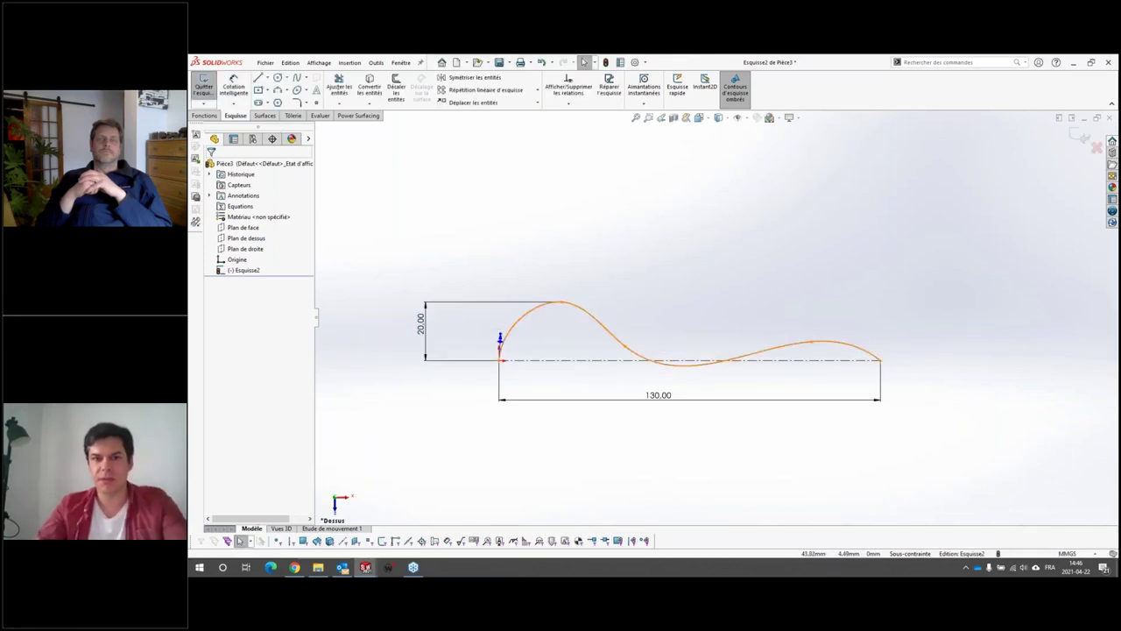
Set the crest height dimension to 15 mm and shift the spline's next intermediate point slightly up toward the crest.
{"action": "double_click", "coordinate": [421, 324]}
{"action": "type", "text": "15"}
{"action": "key", "text": "Return"}
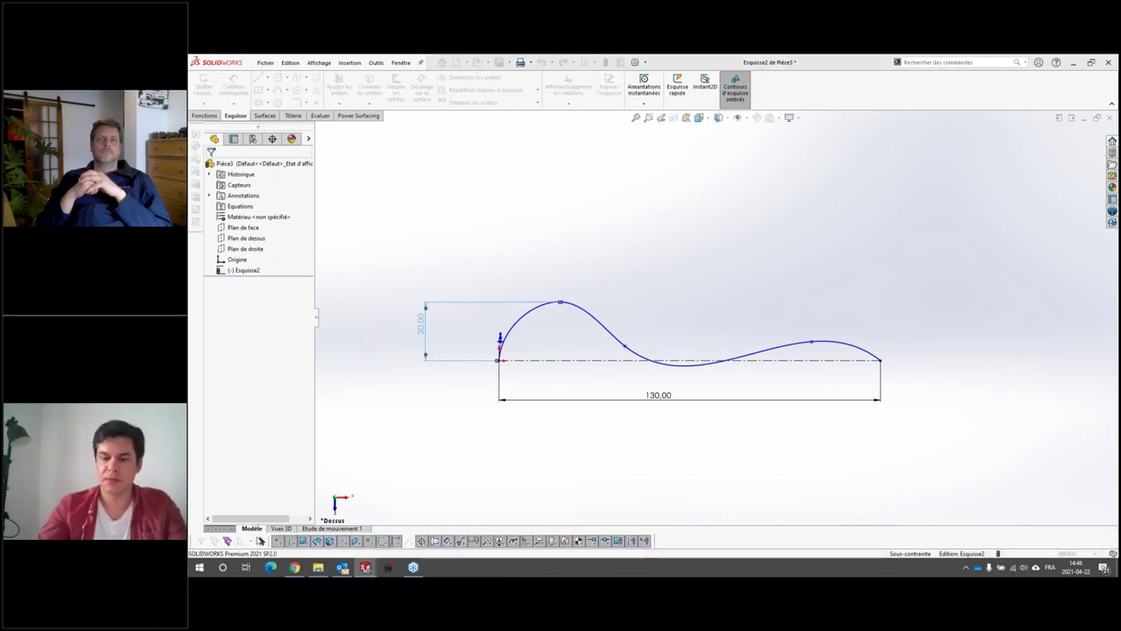
{"action": "mouse_move", "coordinate": [625, 346]}
{"action": "left_mouse_down"}
{"action": "mouse_move", "coordinate": [661, 354]}
{"action": "mouse_move", "coordinate": [617, 339]}
{"action": "left_mouse_up"}
{"action": "left_click", "coordinate": [626, 303]}
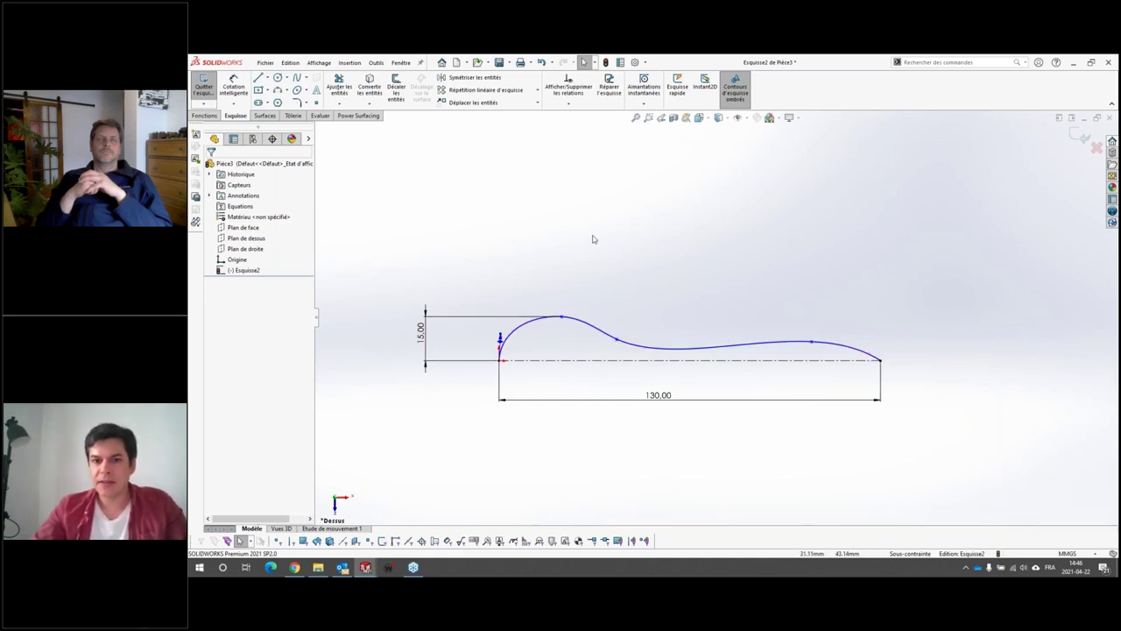
Try a vertical construction line from the horizontal construction line up to the spline's crest, and delete it.
{"action": "left_click", "coordinate": [268, 80]}
{"action": "left_click", "coordinate": [298, 102]}
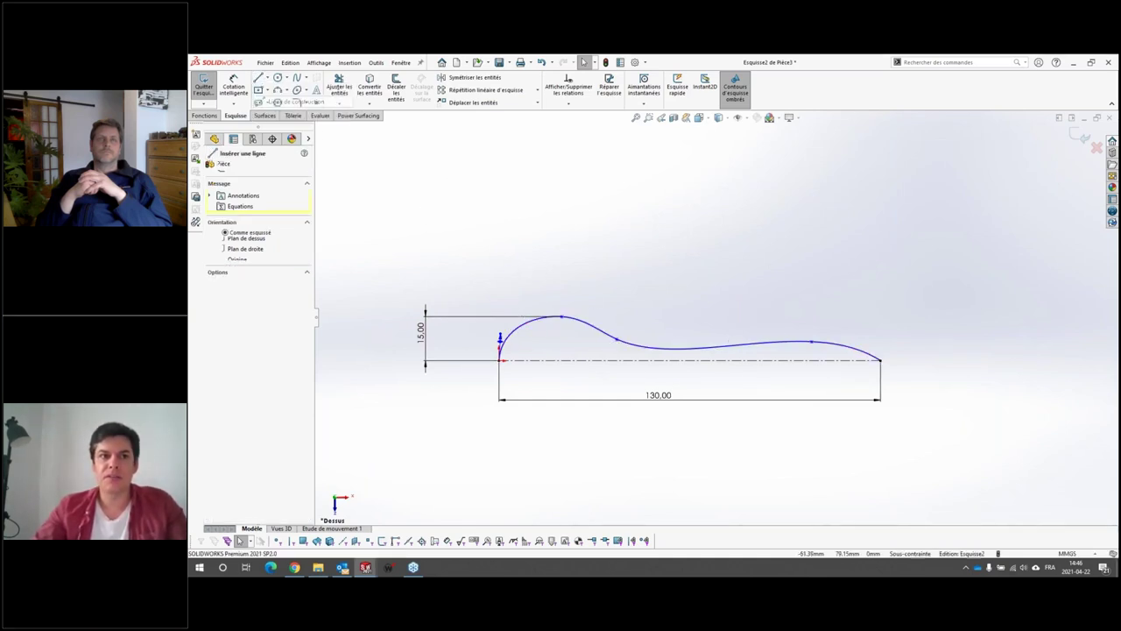
{"action": "left_click", "coordinate": [551, 360]}
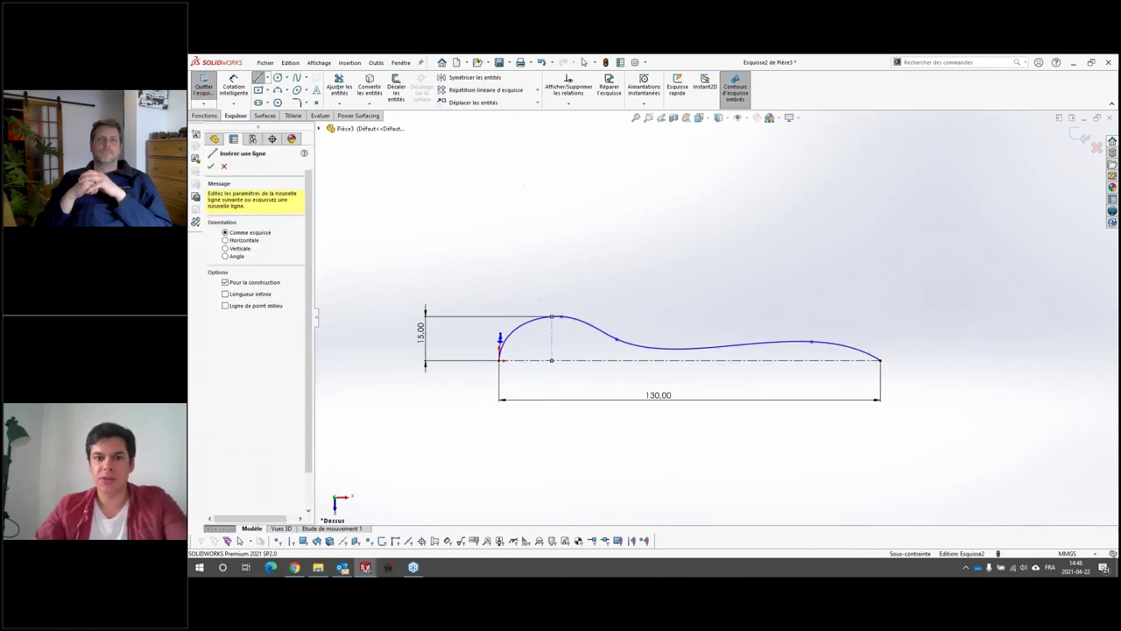
{"action": "key", "text": "Escape"}
{"action": "left_click", "coordinate": [231, 85]}
{"action": "left_click", "coordinate": [552, 349]}
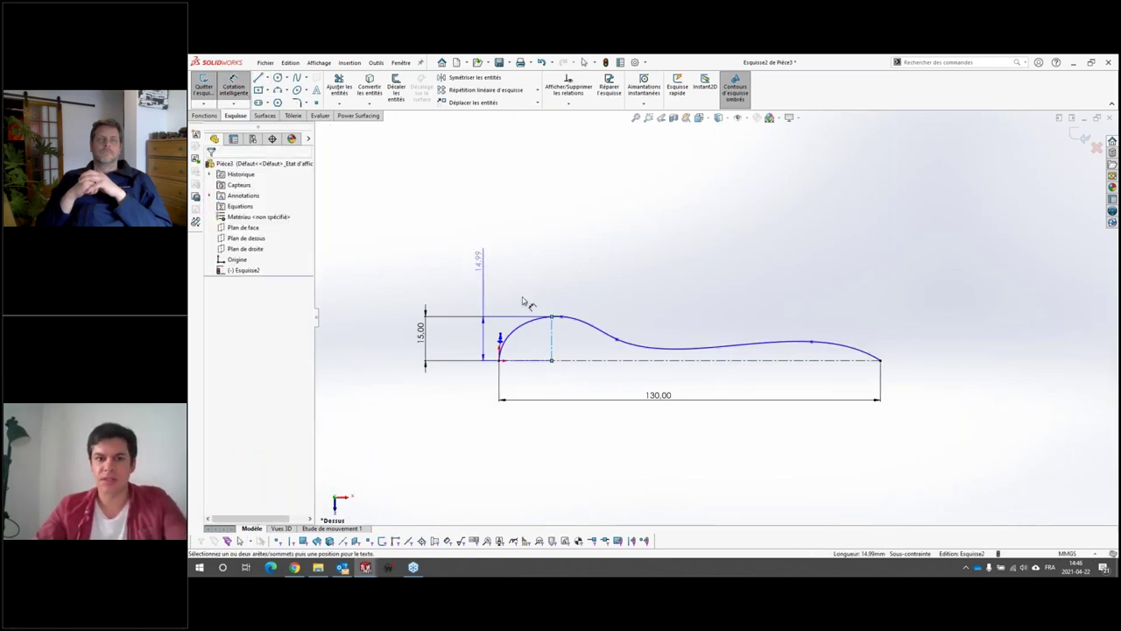
{"action": "key", "text": "Escape"}
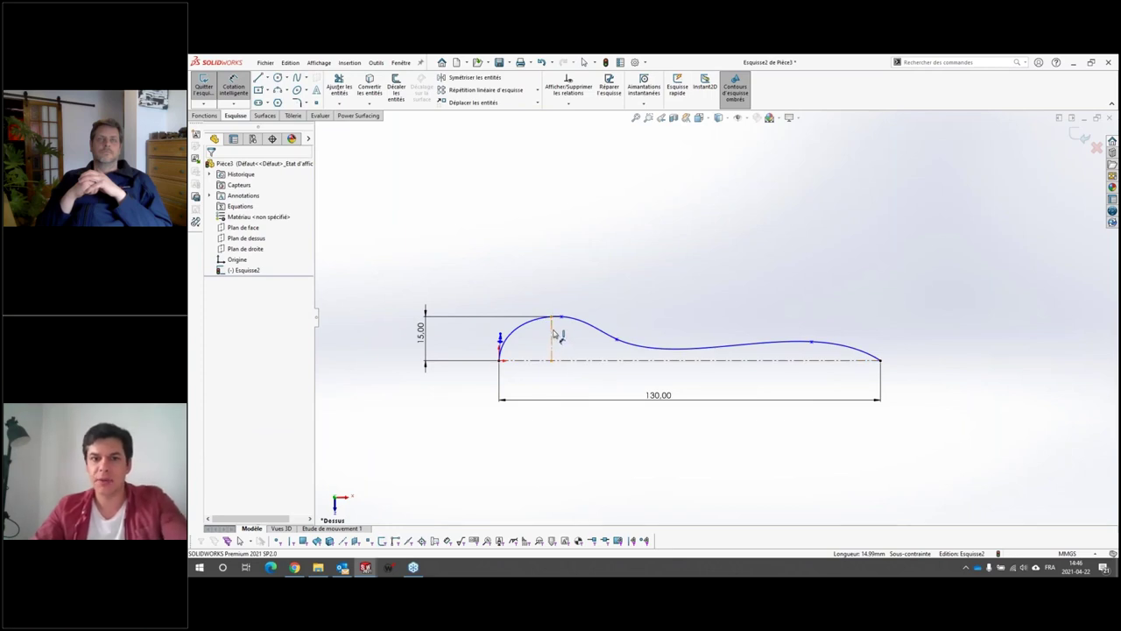
{"action": "key", "text": "Escape"}
{"action": "left_click", "coordinate": [551, 348]}
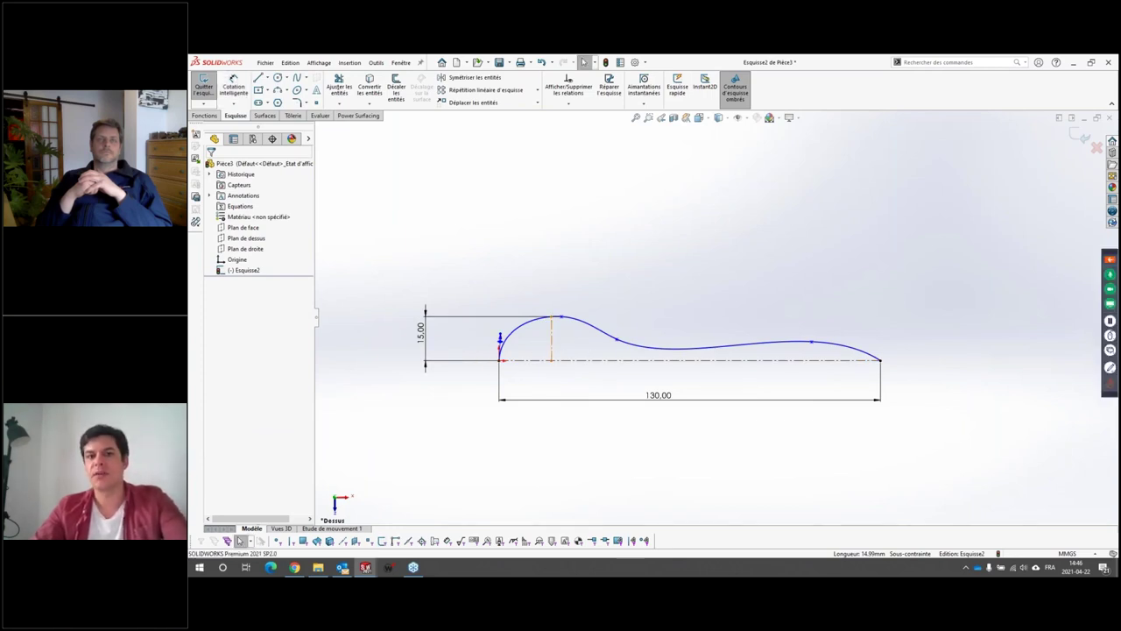
{"action": "key", "text": "Delete"}
Close the spline sketch and start a new sketch on the front plane (Plan de face).
{"action": "double_click", "coordinate": [524, 268]}
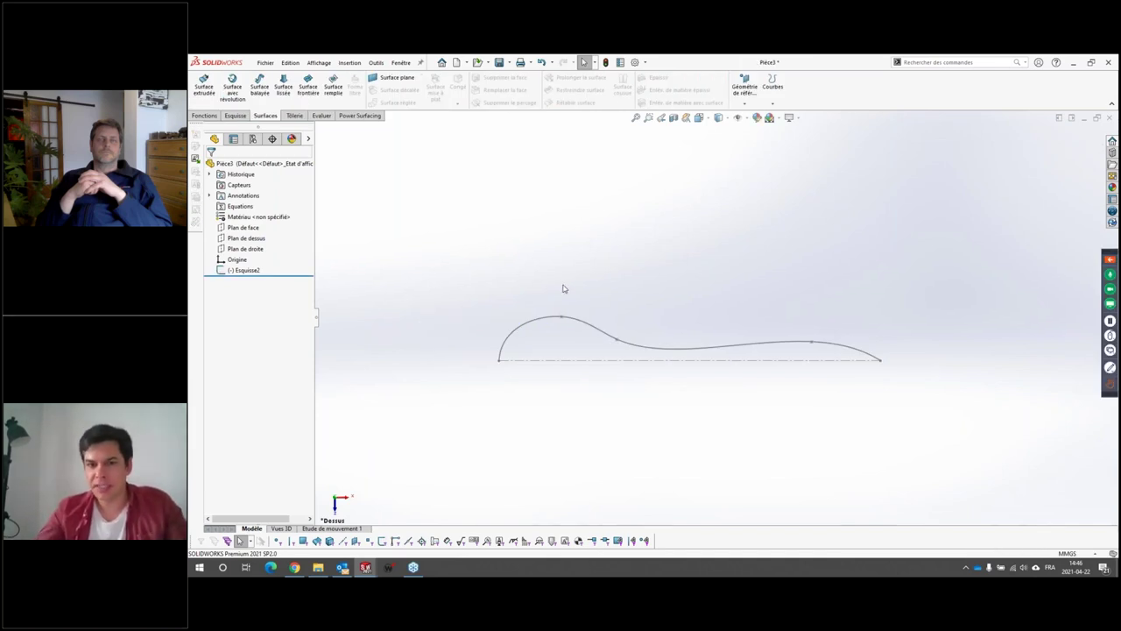
{"action": "key", "text": "Up"}
{"action": "key", "text": "Up"}
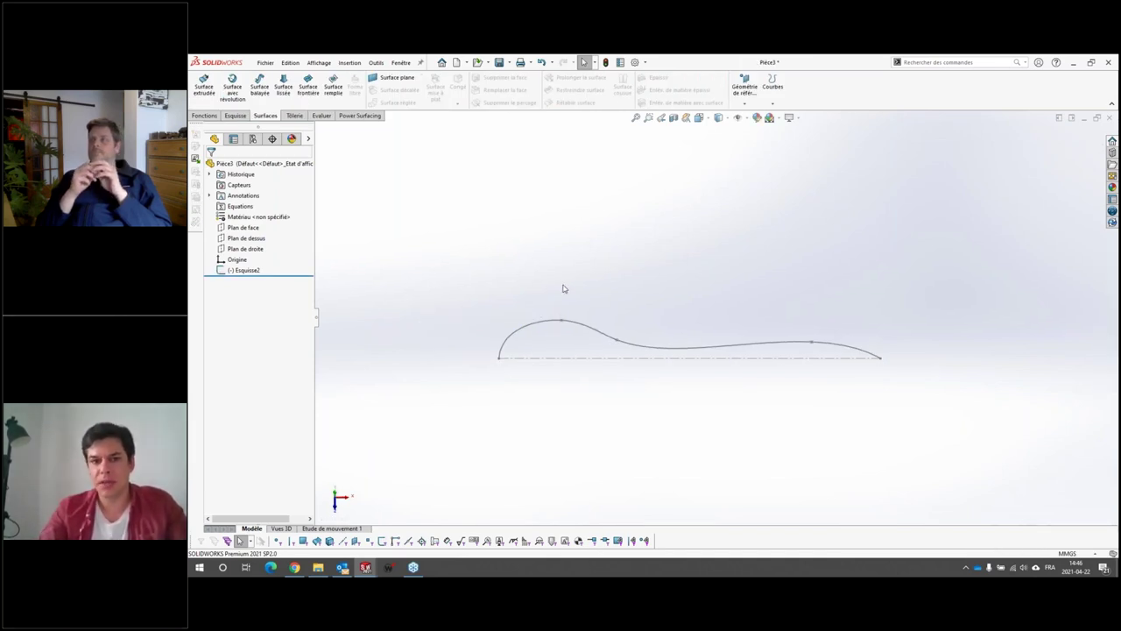
{"action": "left_click", "coordinate": [244, 229]}
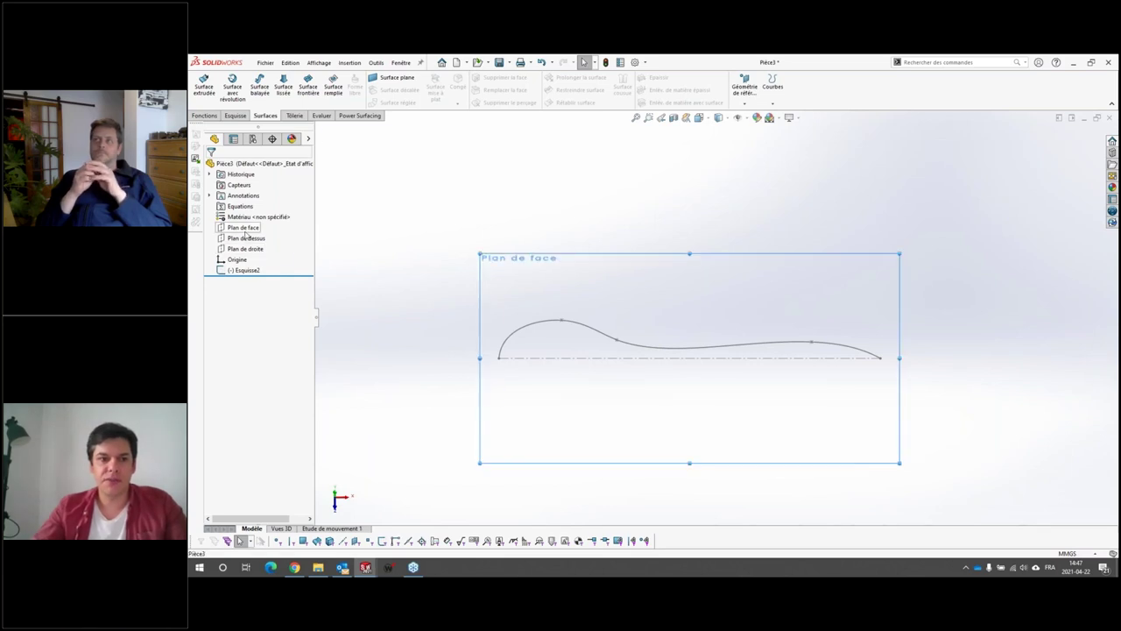
{"action": "left_click", "coordinate": [281, 219]}
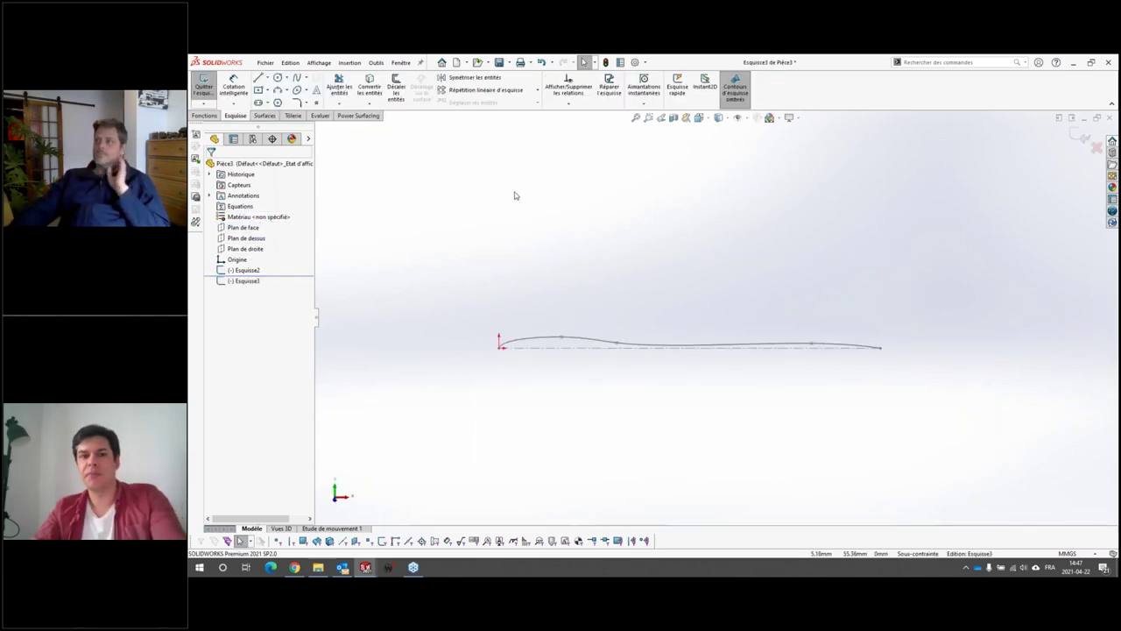
Sketch a style spline from the origin to the construction line's far endpoint, with one control vertex below the line and one above.
{"action": "left_click", "coordinate": [298, 78]}
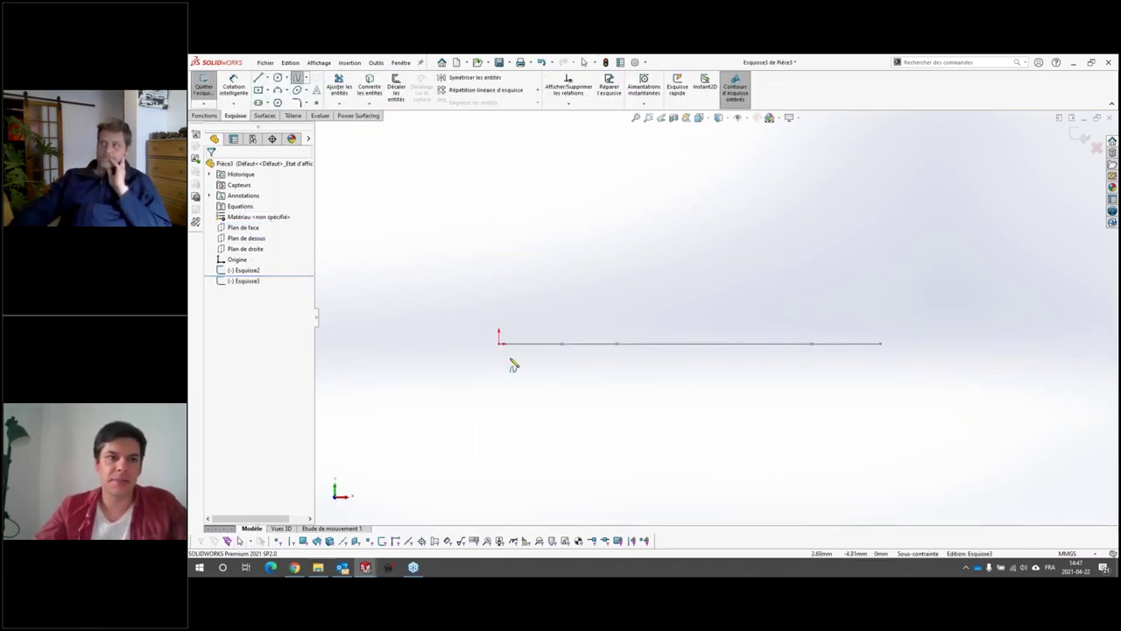
{"action": "left_click", "coordinate": [307, 79]}
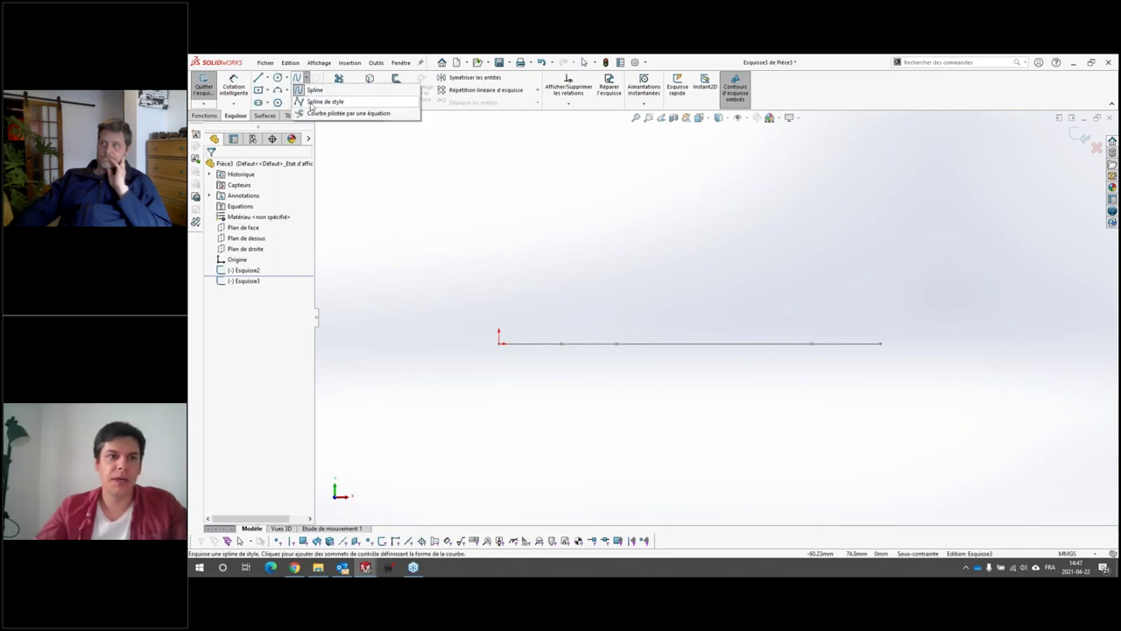
{"action": "left_click", "coordinate": [311, 104]}
{"action": "left_click", "coordinate": [500, 342]}
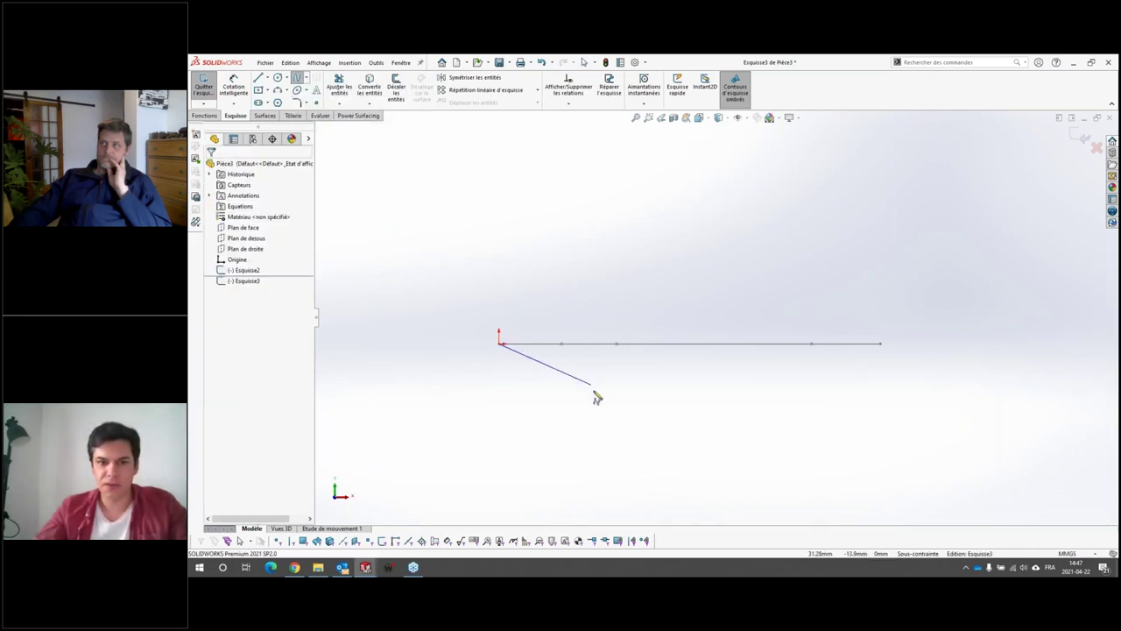
{"action": "left_click", "coordinate": [601, 387]}
{"action": "left_click", "coordinate": [686, 326]}
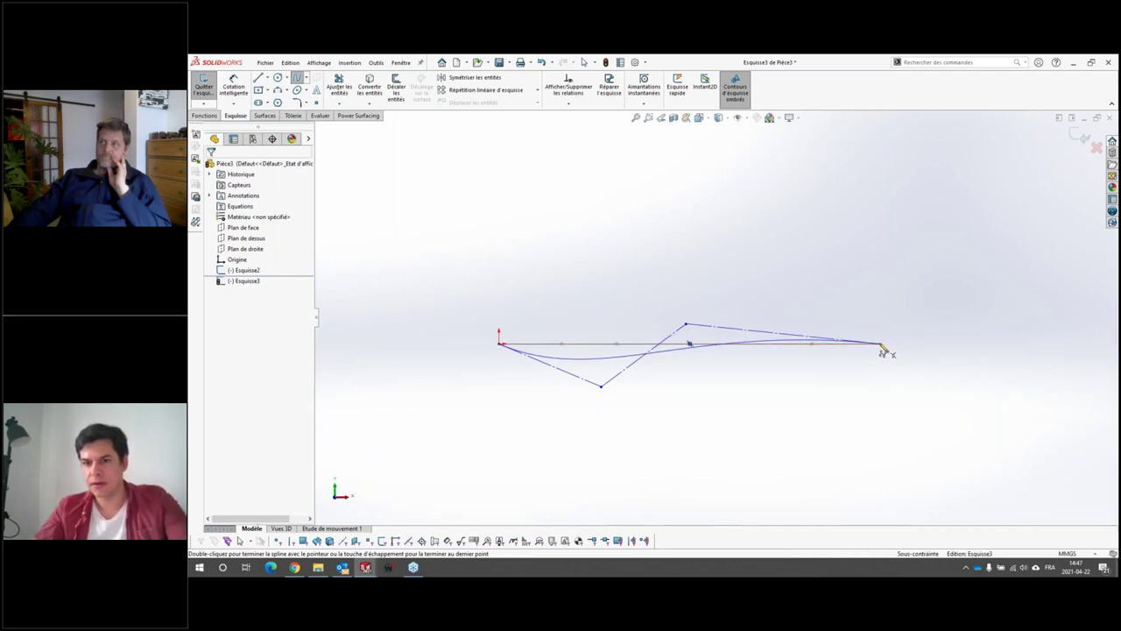
{"action": "double_click", "coordinate": [881, 343]}
Move the style spline's lower control vertex to about (49, -21) mm and the upper one to about (36, 18) mm, and close the sketch.
{"action": "left_click_drag", "start_coordinate": [684, 324], "coordinate": [637, 301]}
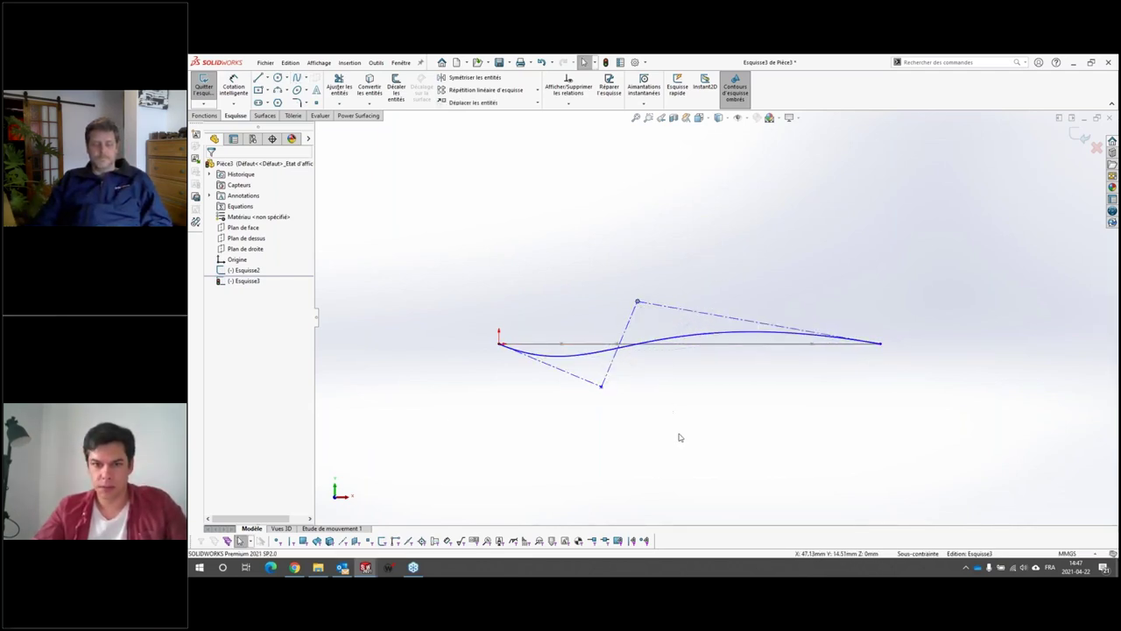
{"action": "left_click_drag", "start_coordinate": [601, 387], "coordinate": [645, 404]}
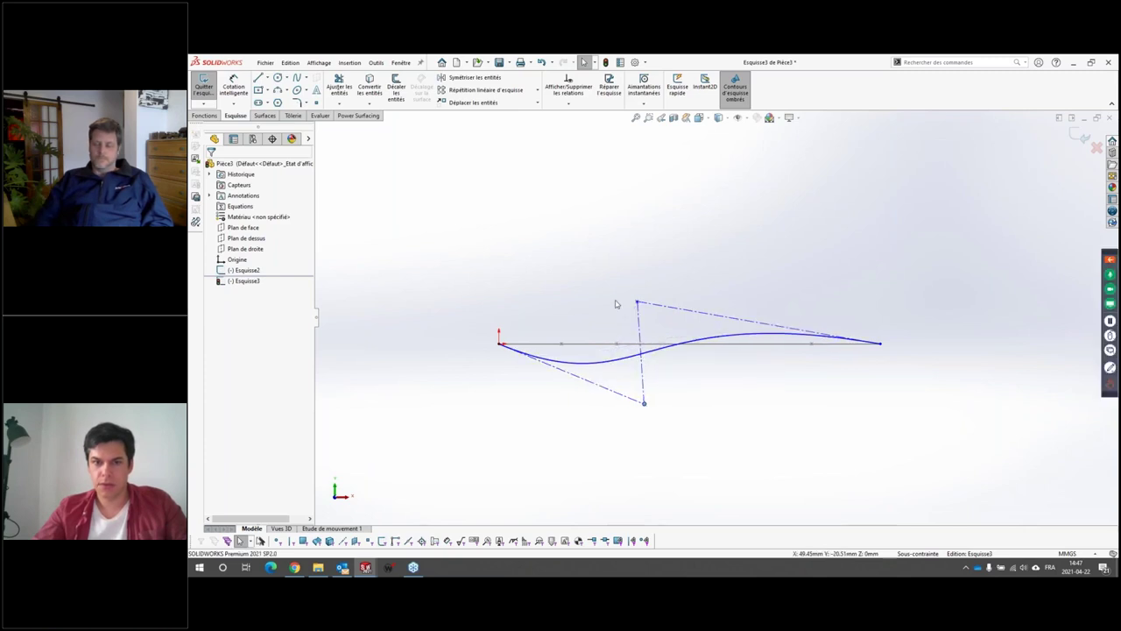
{"action": "left_click_drag", "start_coordinate": [638, 303], "coordinate": [604, 292]}
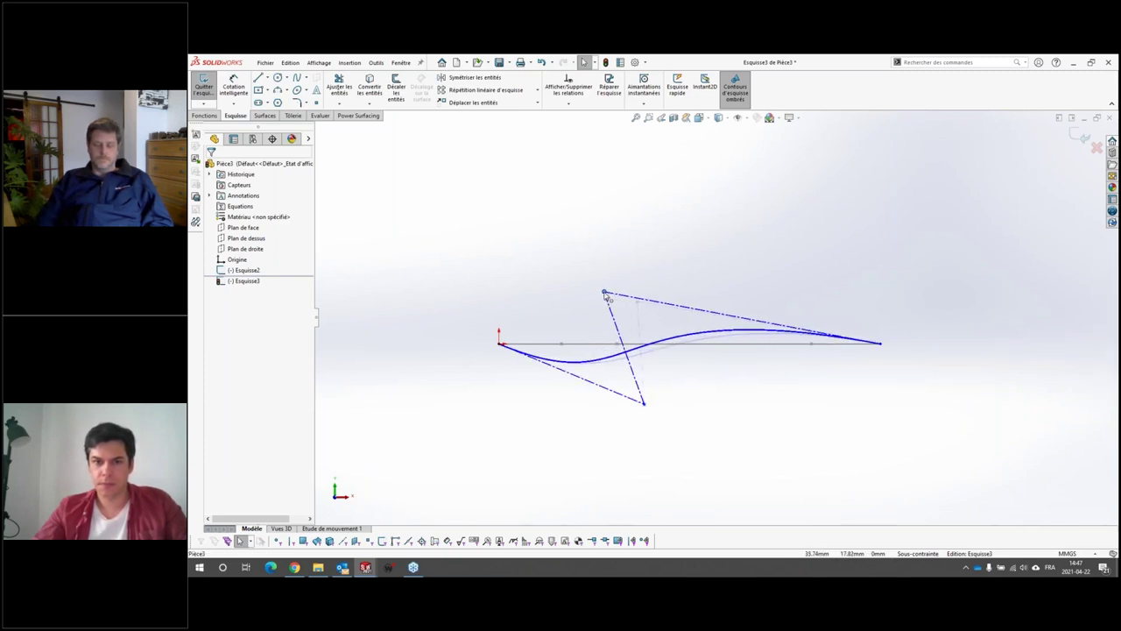
{"action": "double_click", "coordinate": [760, 383]}
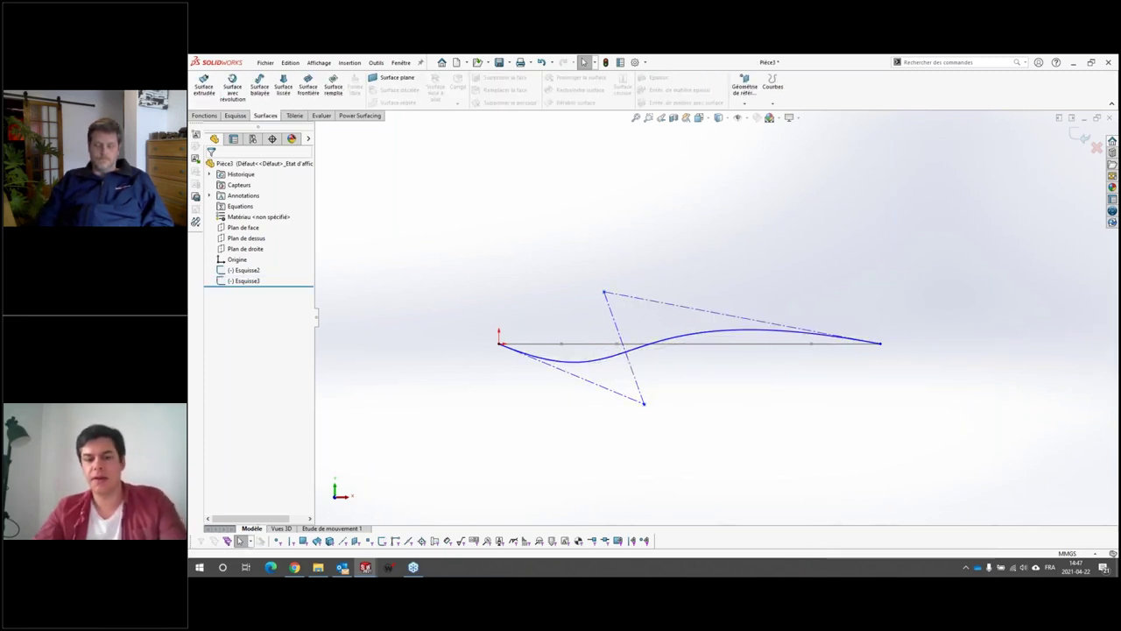
{"action": "scroll", "coordinate": [718, 317], "scroll_direction": "up", "scroll_amount": 1}
{"action": "mouse_move", "coordinate": [717, 317]}
{"action": "middle_mouse_down"}
{"action": "mouse_move", "coordinate": [726, 420]}
{"action": "mouse_move", "coordinate": [788, 358]}
{"action": "mouse_move", "coordinate": [711, 388]}
{"action": "mouse_move", "coordinate": [684, 347]}
{"action": "middle_mouse_up"}
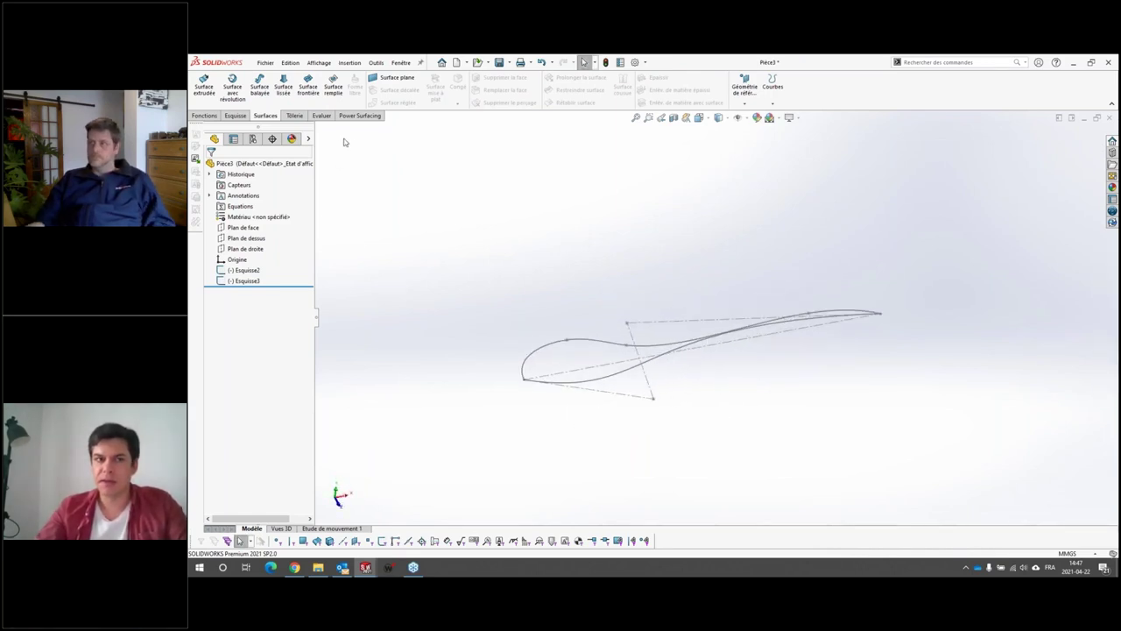
{"action": "left_click", "coordinate": [359, 115]}
{"action": "left_click", "coordinate": [202, 84]}
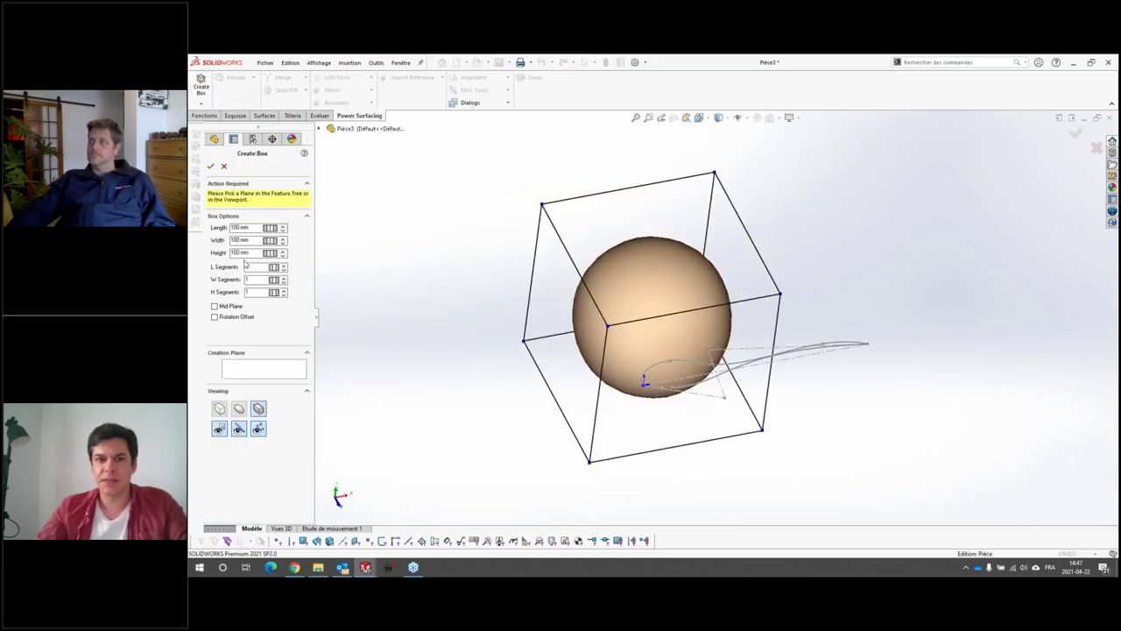
{"action": "left_click", "coordinate": [226, 163]}
Create a 100 x 100 mm Power Surfacing planar surface around the origin with 5 length segments and 2 width segments.
{"action": "left_click", "coordinate": [201, 104]}
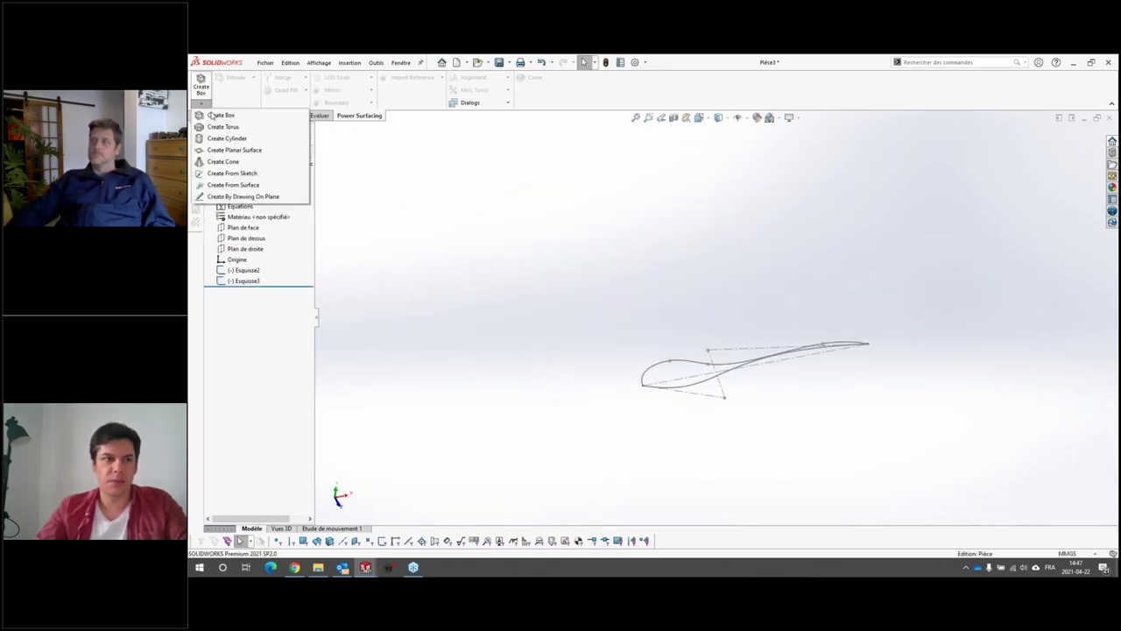
{"action": "left_click", "coordinate": [234, 150]}
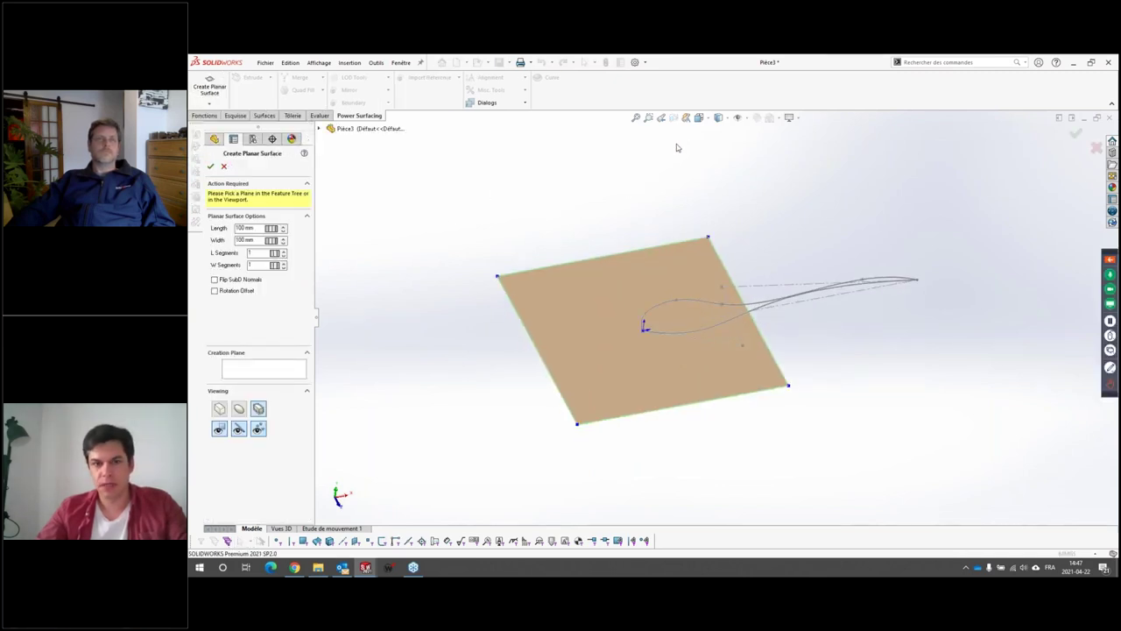
{"action": "left_click", "coordinate": [700, 117]}
{"action": "left_click", "coordinate": [719, 146]}
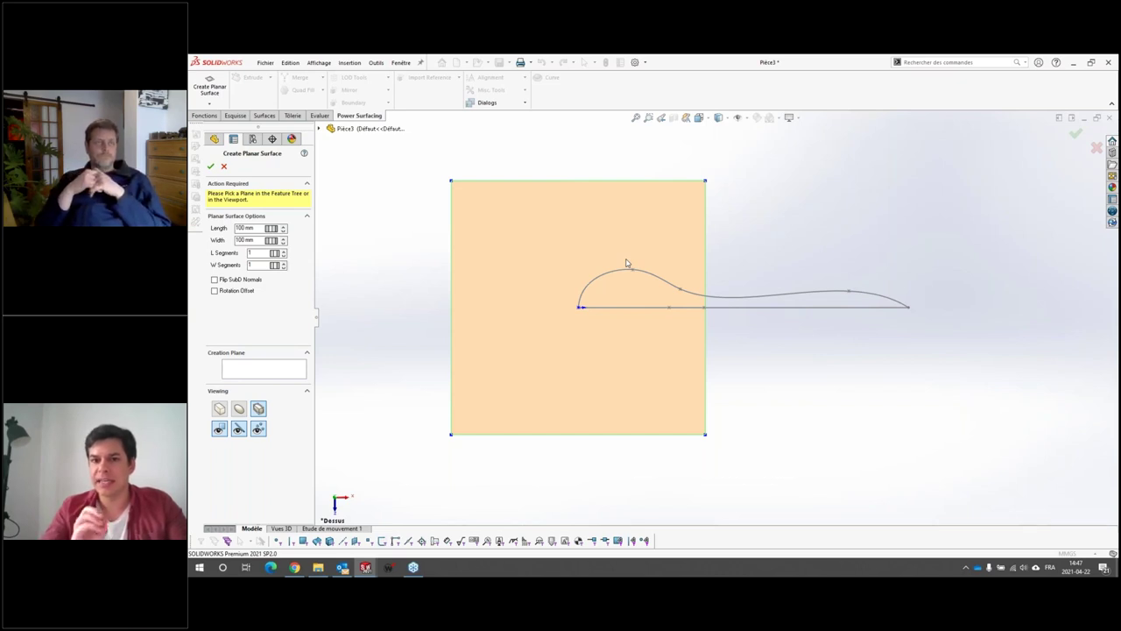
{"action": "left_click", "coordinate": [284, 250]}
{"action": "left_click", "coordinate": [283, 250]}
{"action": "left_click", "coordinate": [284, 250]}
{"action": "left_click", "coordinate": [284, 251]}
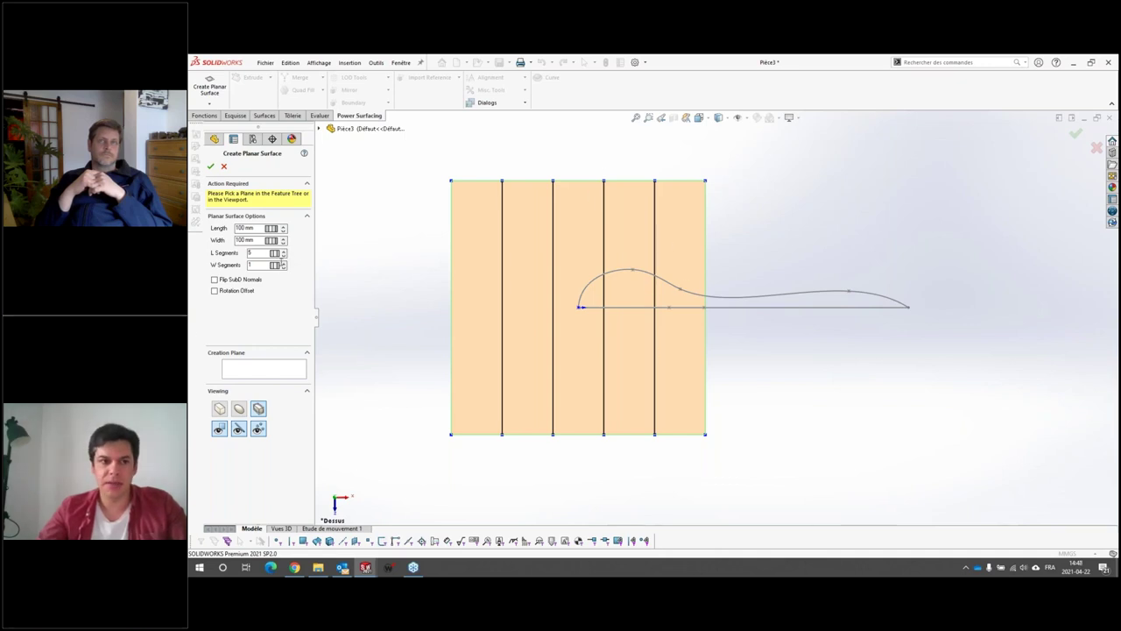
{"action": "left_click", "coordinate": [212, 167]}
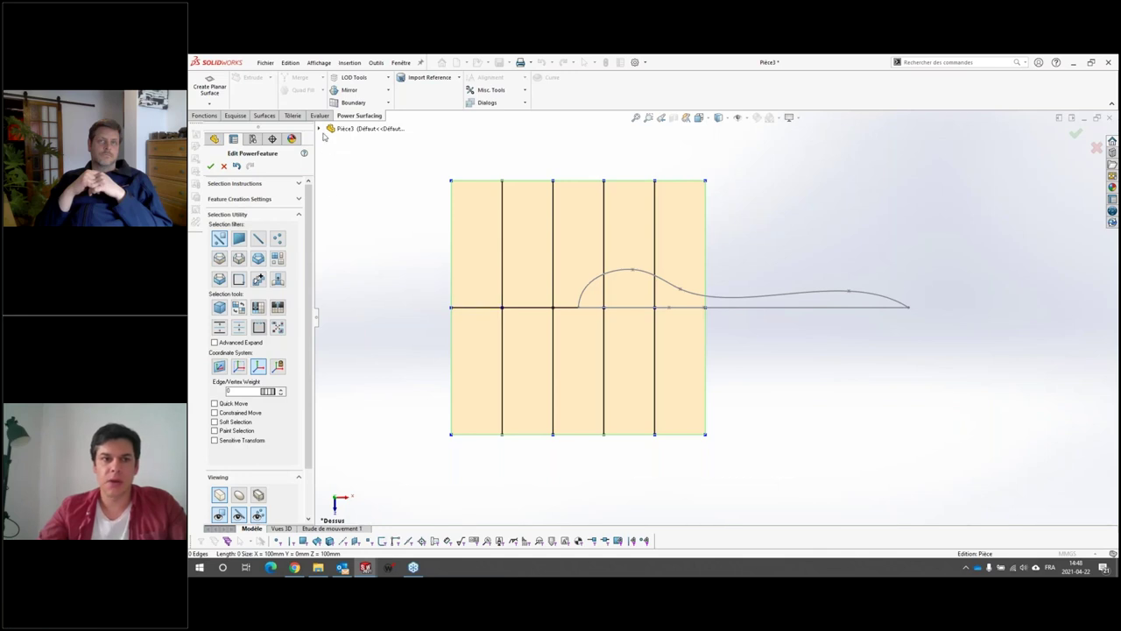
Apply a Power Surfacing Mirror to the planar surface about the front plane (Plan de face).
{"action": "left_click", "coordinate": [321, 128]}
{"action": "left_click", "coordinate": [364, 193]}
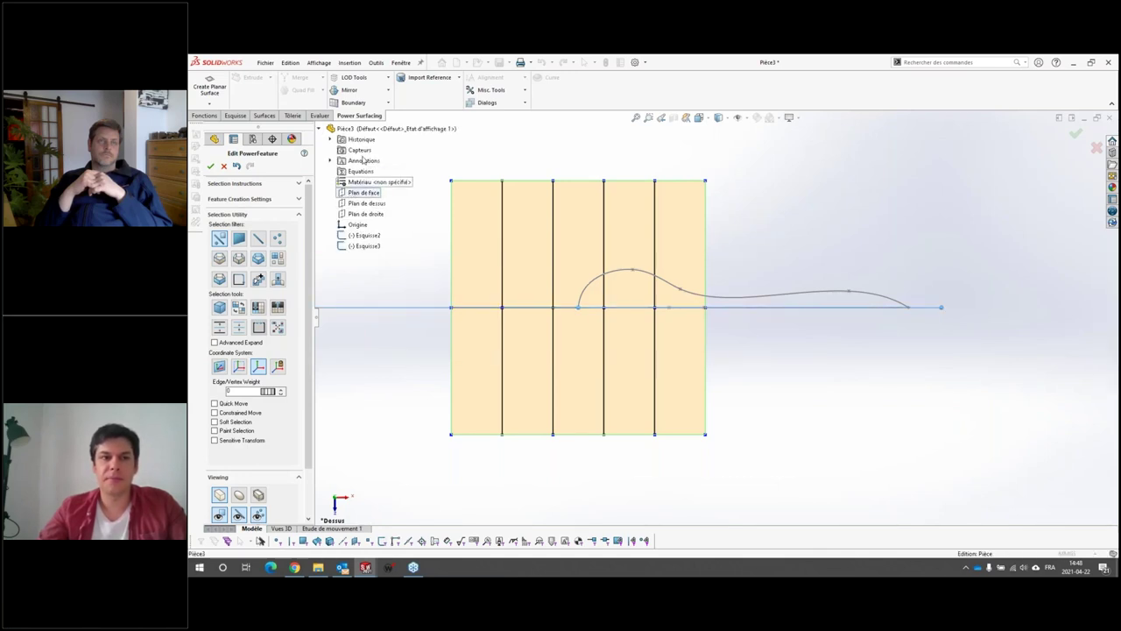
{"action": "left_click", "coordinate": [349, 91]}
{"action": "left_click", "coordinate": [211, 167]}
{"action": "left_click", "coordinate": [211, 167]}
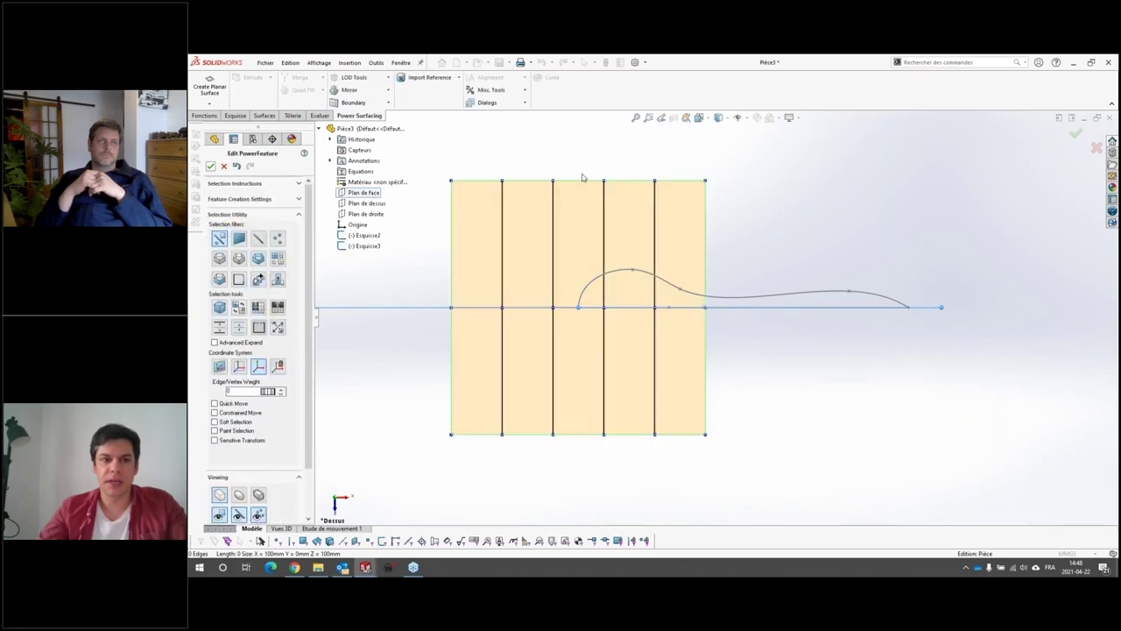
Move the whole planar surface about 50 mm along X so its near edge sits at the origin.
{"action": "left_click_drag", "start_coordinate": [435, 164], "coordinate": [842, 529]}
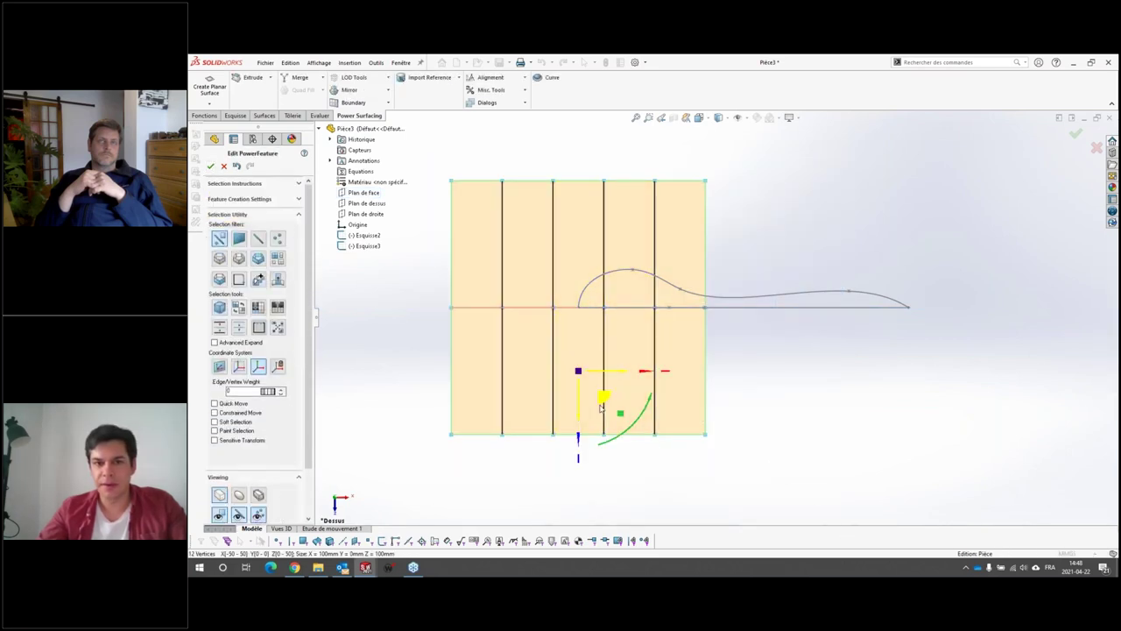
{"action": "left_click_drag", "start_coordinate": [628, 370], "coordinate": [748, 371]}
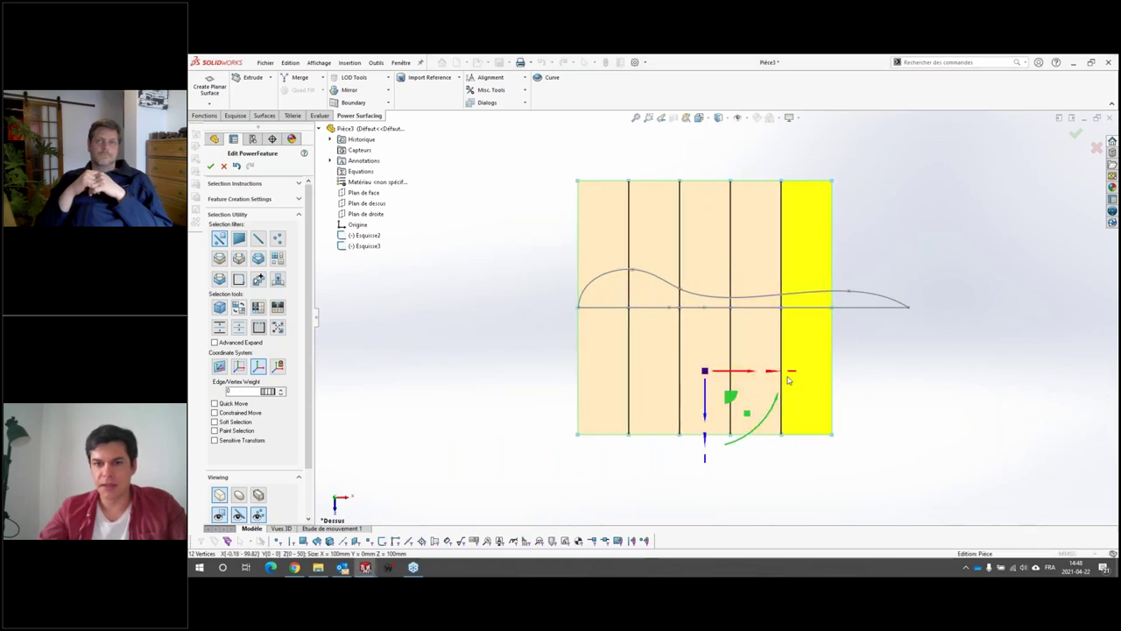
{"action": "left_click", "coordinate": [928, 376]}
Stretch the surface's far edge to the sketch's endpoint at about X 130 mm and pull its mirrored corner vertices close to the centre line.
{"action": "left_click", "coordinate": [833, 225]}
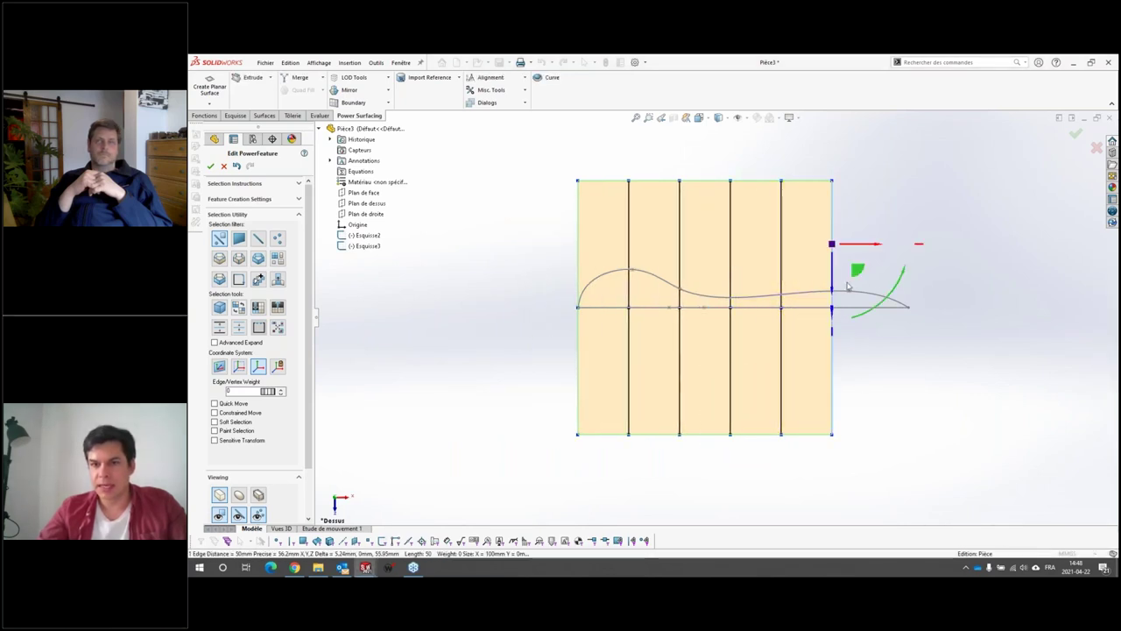
{"action": "left_click_drag", "start_coordinate": [874, 248], "coordinate": [964, 261]}
{"action": "left_click", "coordinate": [909, 180]}
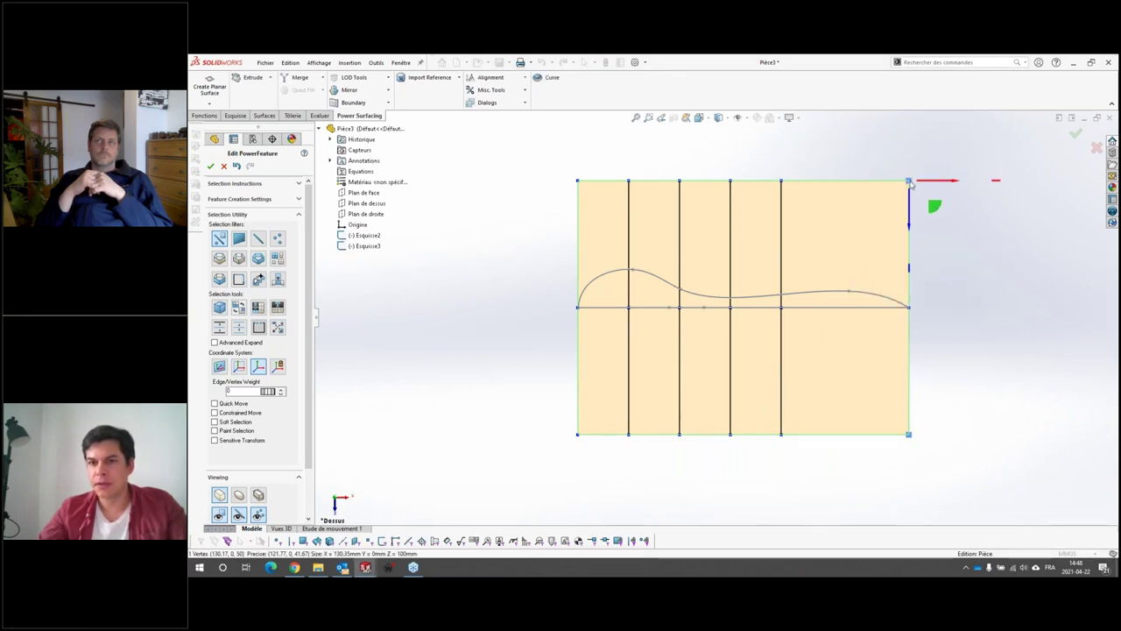
{"action": "left_click_drag", "start_coordinate": [914, 214], "coordinate": [919, 319]}
{"action": "left_click", "coordinate": [825, 156]}
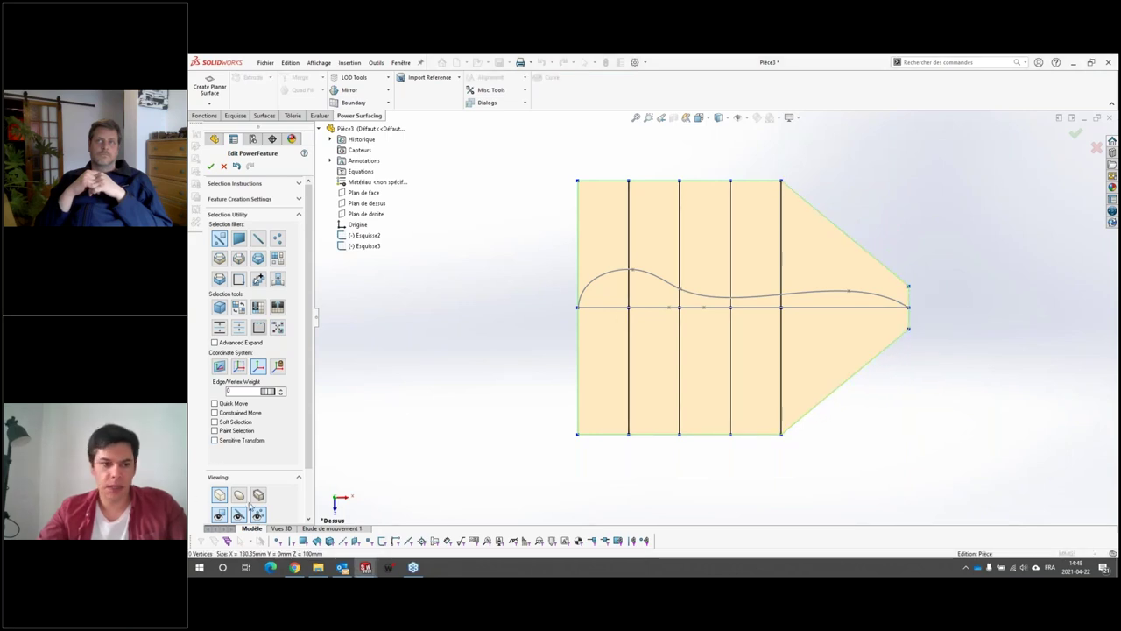
Show the smoothed surface, shift the cross edge nearest the tip to about X 87 mm and pull its outer vertices toward the centre line.
{"action": "left_click", "coordinate": [238, 495]}
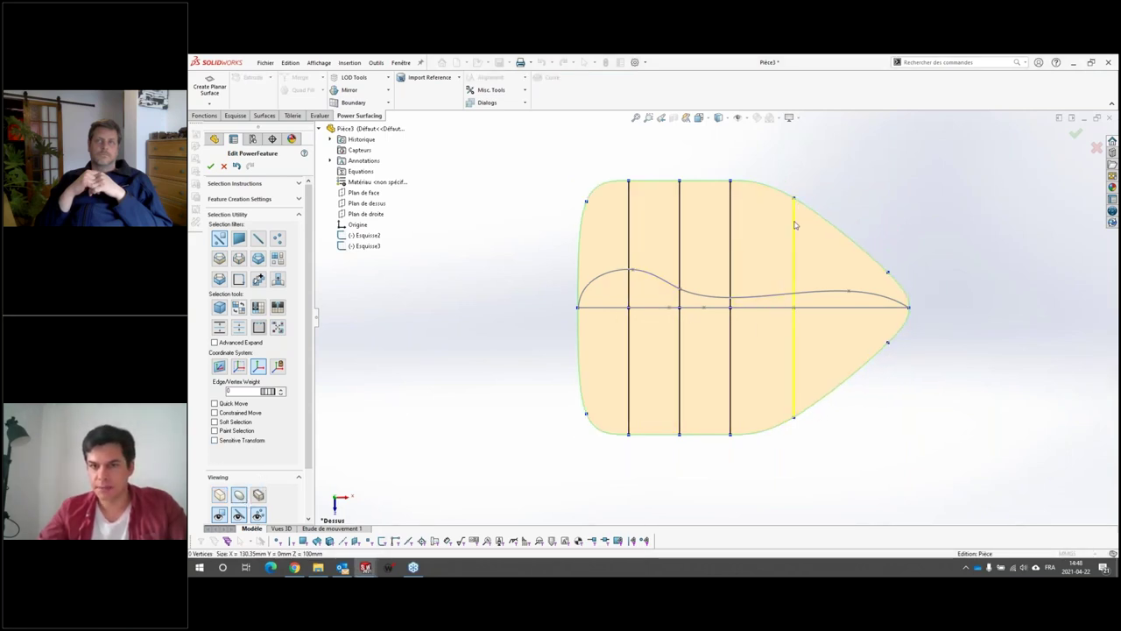
{"action": "left_click", "coordinate": [795, 221]}
{"action": "left_click_drag", "start_coordinate": [839, 252], "coordinate": [854, 253]}
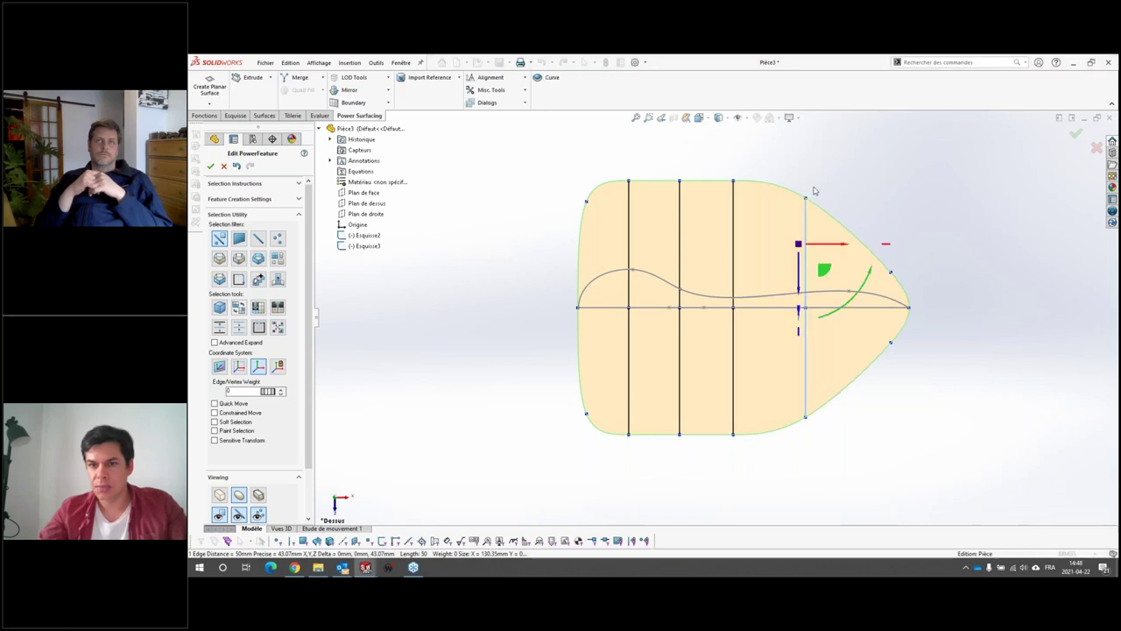
{"action": "left_click", "coordinate": [806, 201]}
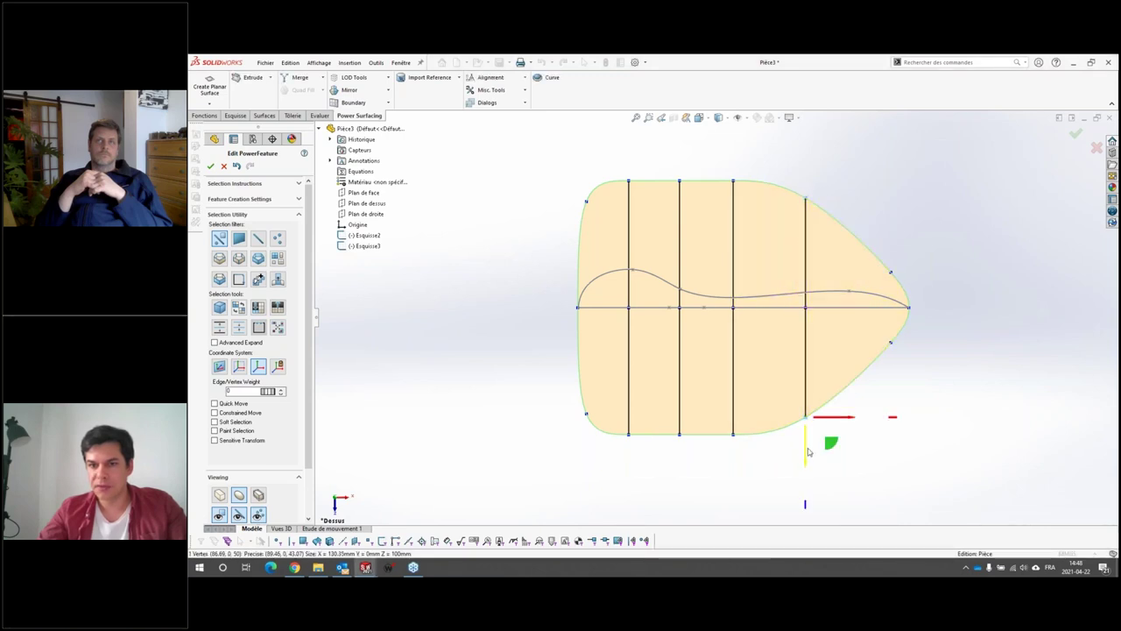
{"action": "left_click_drag", "start_coordinate": [807, 452], "coordinate": [798, 523]}
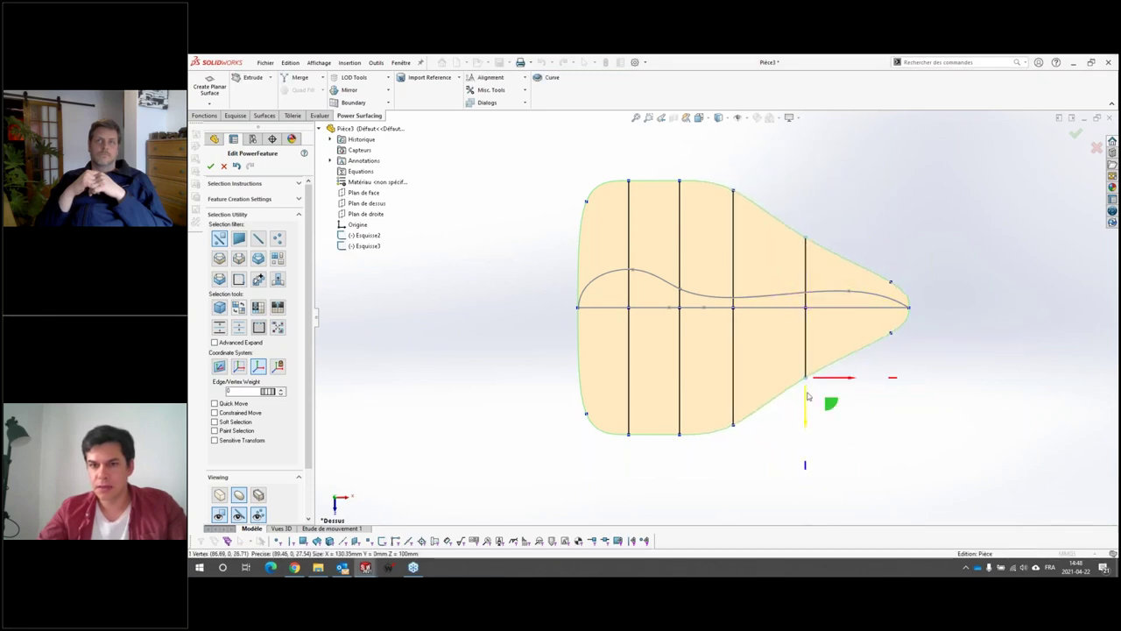
{"action": "left_click_drag", "start_coordinate": [807, 396], "coordinate": [812, 473]}
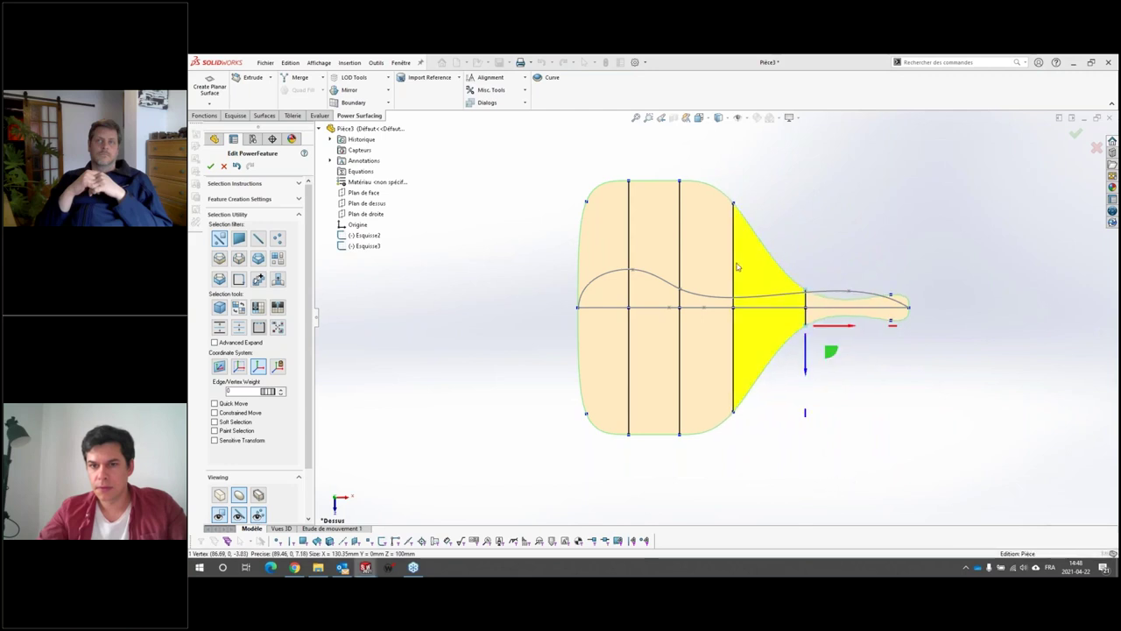
Pull in the outer vertices of the cross edge at about X 60 mm, and spread those at X 87 mm to open the handle.
{"action": "left_click", "coordinate": [734, 394]}
{"action": "left_click_drag", "start_coordinate": [739, 446], "coordinate": [736, 474]}
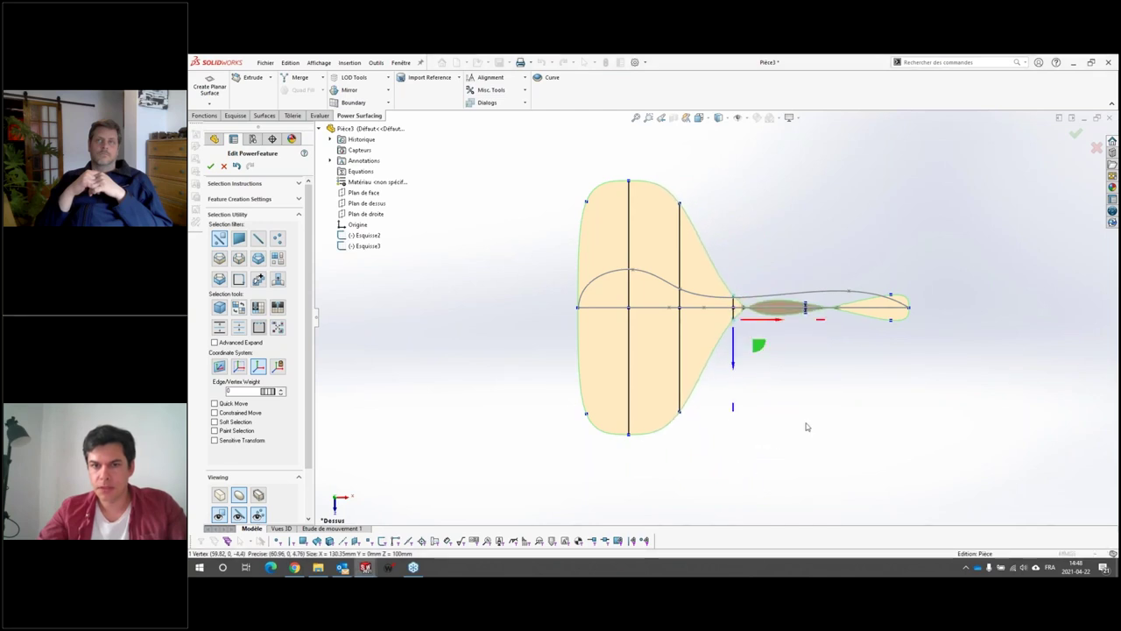
{"action": "left_click", "coordinate": [807, 424]}
{"action": "scroll", "coordinate": [808, 317], "scroll_direction": "down", "scroll_amount": 5}
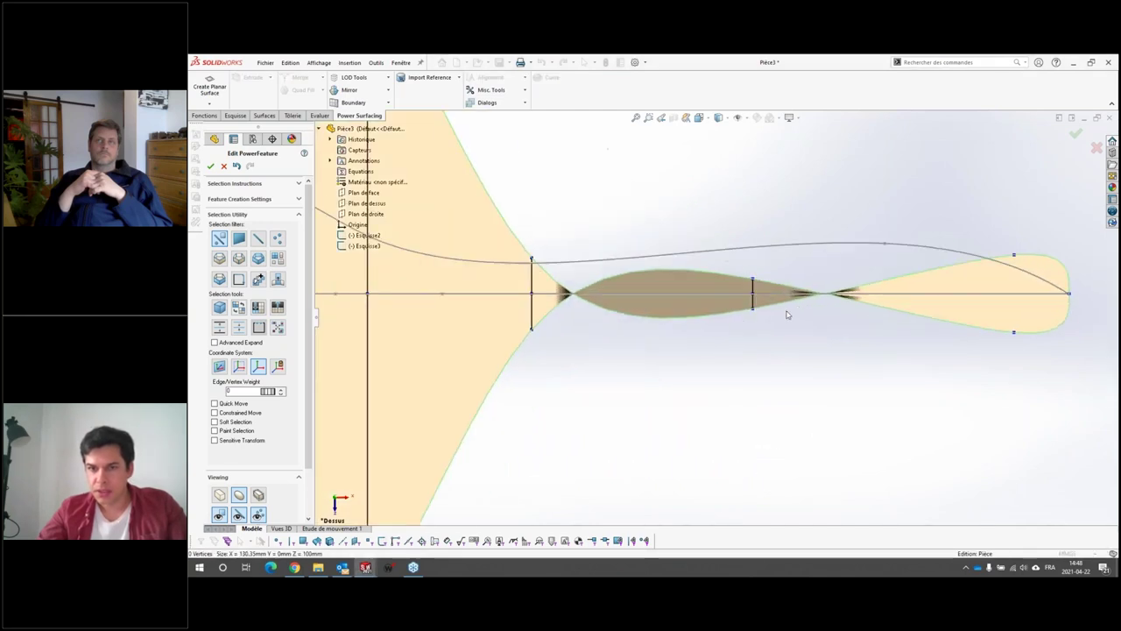
{"action": "left_click", "coordinate": [753, 280]}
{"action": "left_click_drag", "start_coordinate": [760, 330], "coordinate": [772, 429]}
{"action": "left_click", "coordinate": [957, 416]}
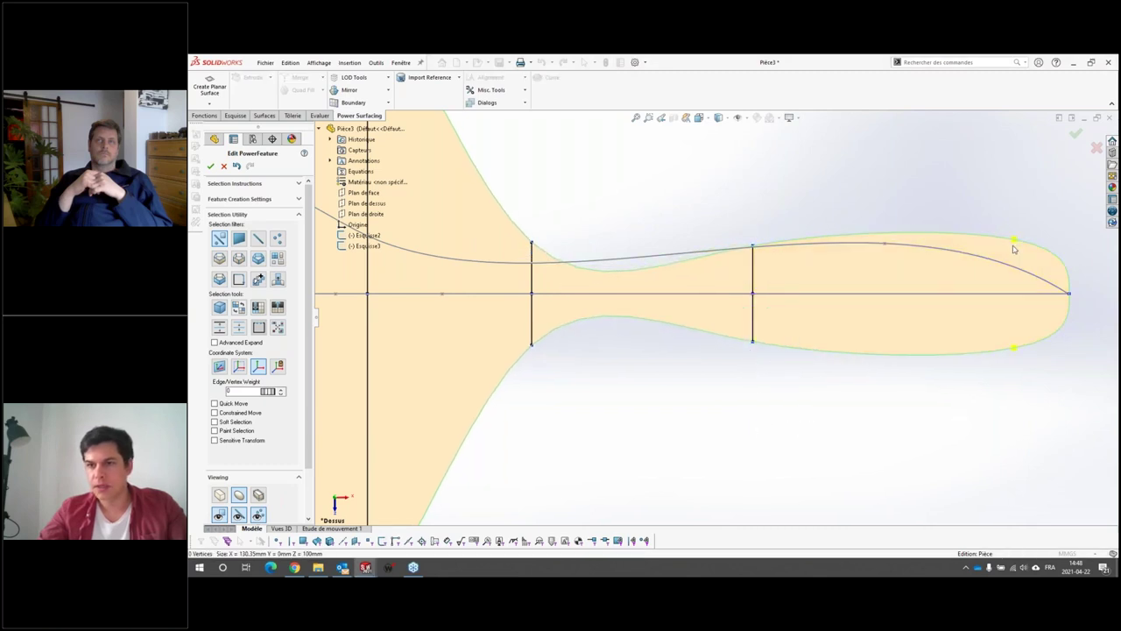
Move the handle tip's mirrored corner vertices about 3.5 mm inward, to about 5 mm from the centre line.
{"action": "left_click", "coordinate": [1014, 240]}
{"action": "left_click", "coordinate": [1020, 392]}
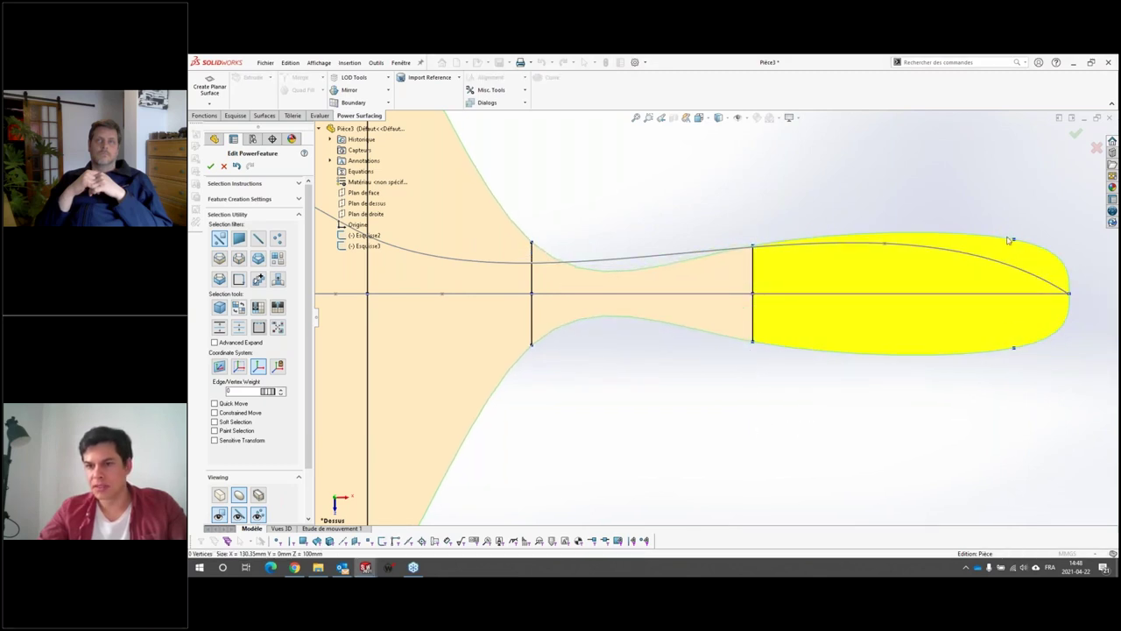
{"action": "left_click", "coordinate": [1013, 348]}
{"action": "left_click_drag", "start_coordinate": [1015, 387], "coordinate": [1014, 403]}
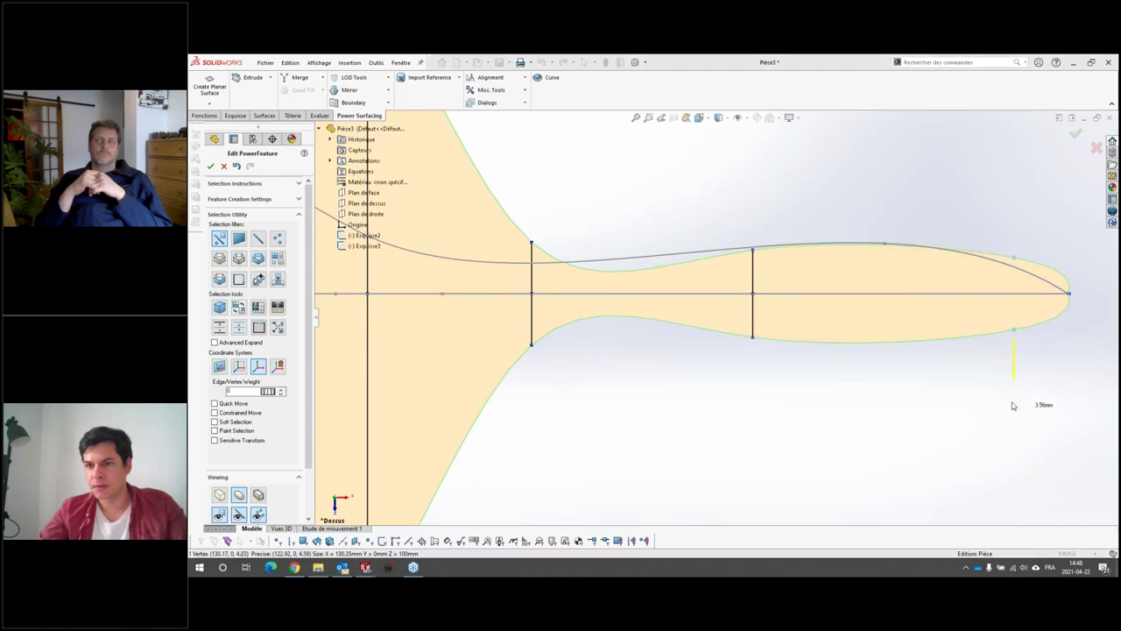
{"action": "left_click", "coordinate": [856, 405]}
Pull the outer vertices of the cross edge at about X 40 mm in to about 23 mm from the centre line.
{"action": "scroll", "coordinate": [715, 317], "scroll_direction": "up", "scroll_amount": 6}
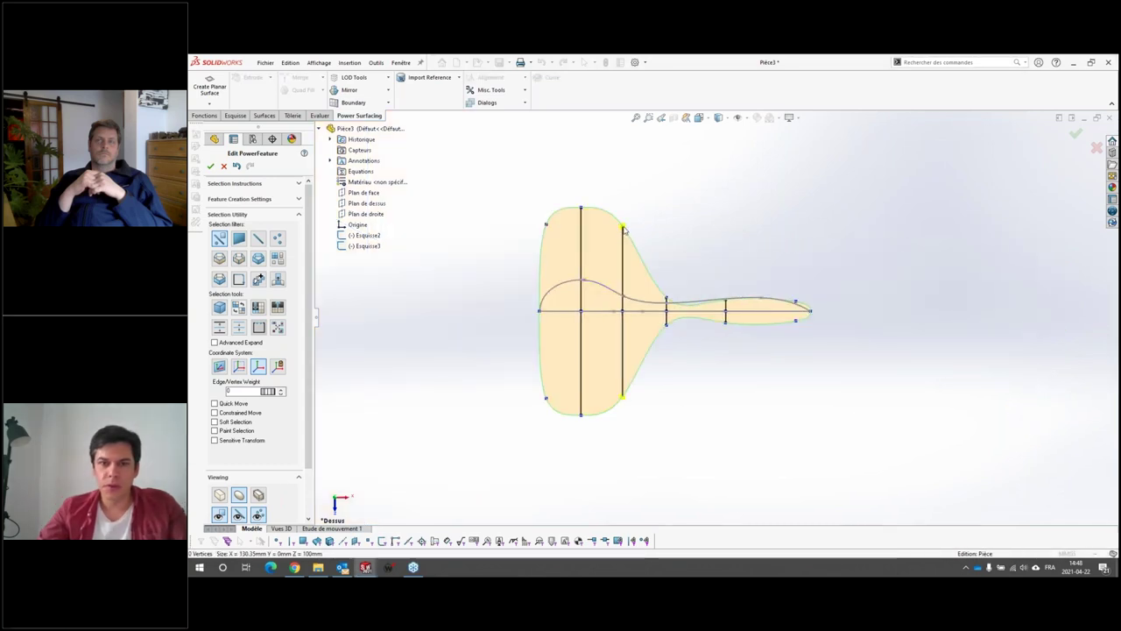
{"action": "scroll", "coordinate": [622, 263], "scroll_direction": "down", "scroll_amount": 2}
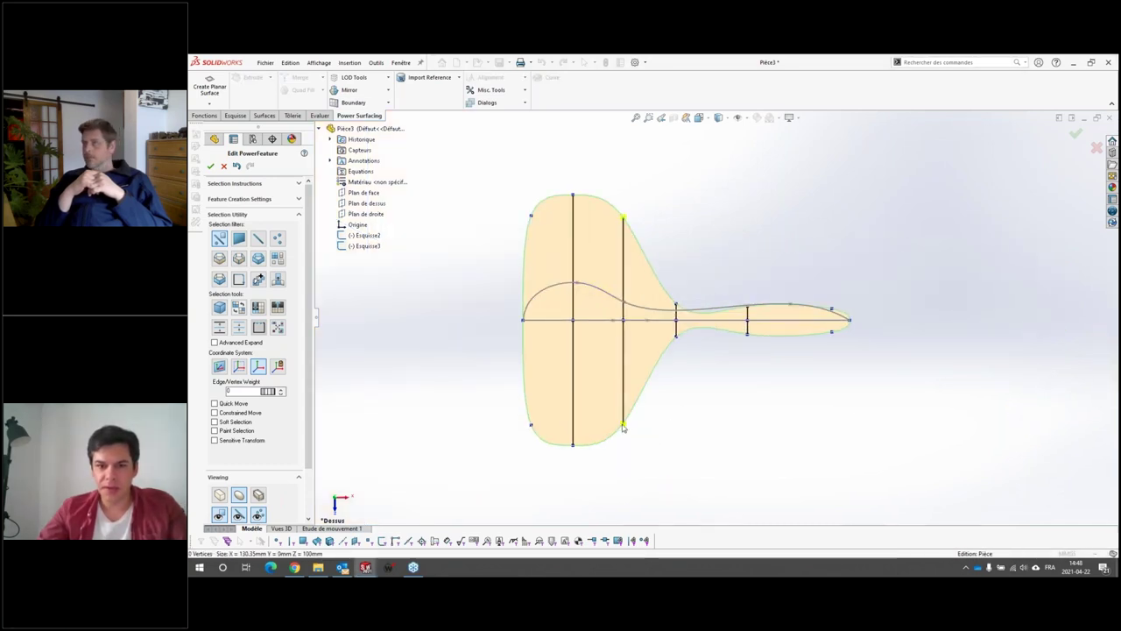
{"action": "left_click_drag", "start_coordinate": [623, 427], "coordinate": [617, 398]}
{"action": "left_click", "coordinate": [711, 375]}
Show the control cage together with the smoothed surface and set the neck vertices at X 60 mm about 6.4 mm from the centre line.
{"action": "left_click", "coordinate": [259, 499]}
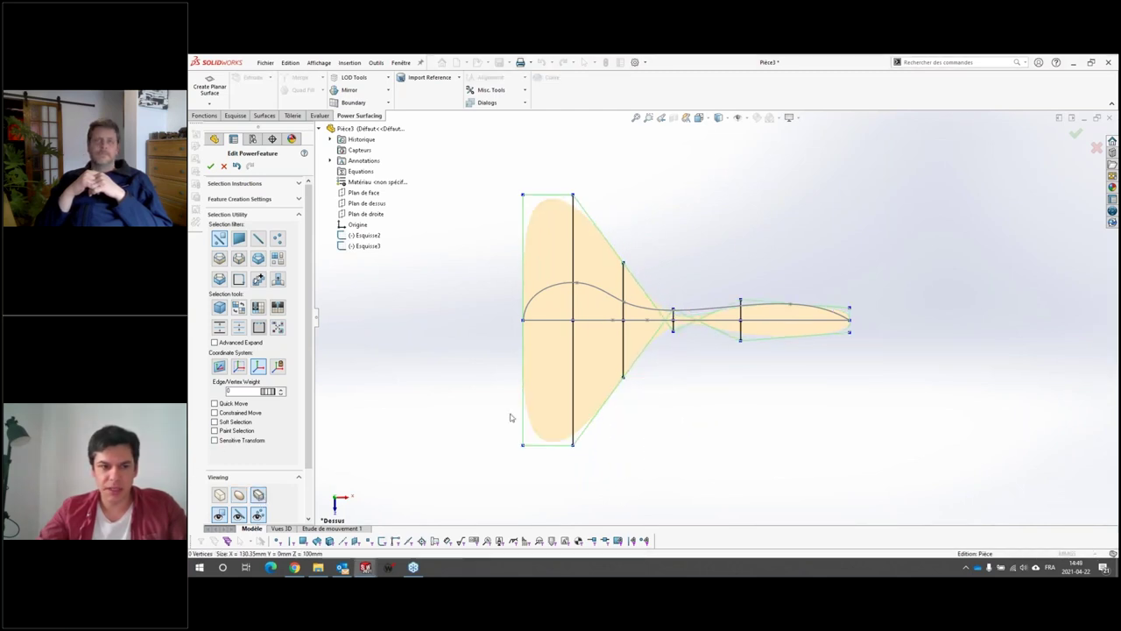
{"action": "left_click", "coordinate": [673, 314]}
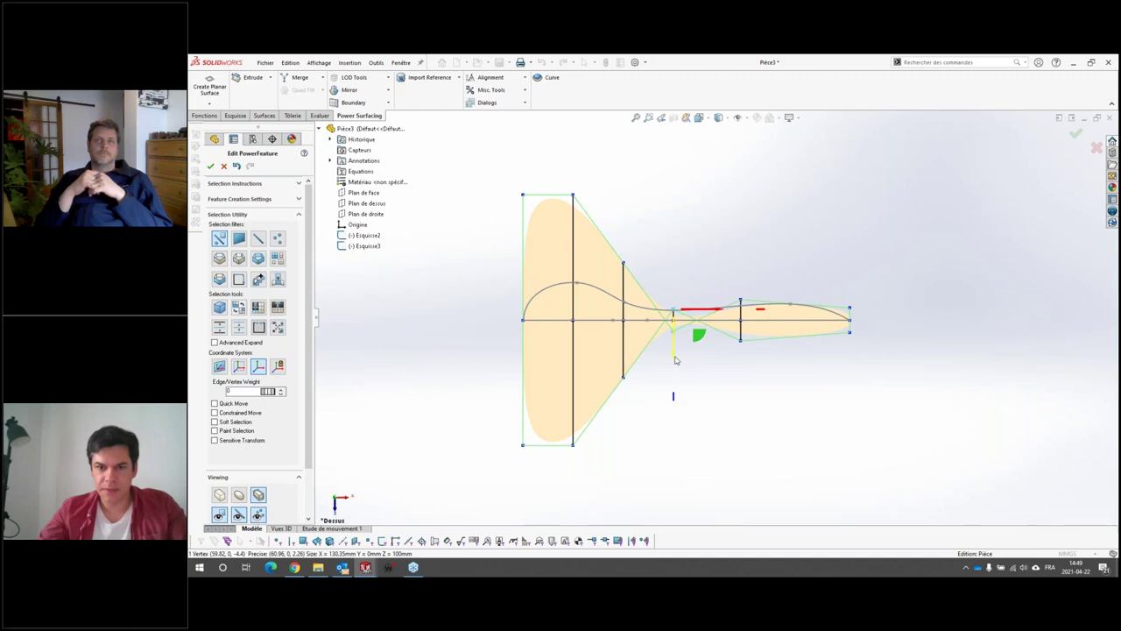
{"action": "left_click_drag", "start_coordinate": [675, 357], "coordinate": [677, 386]}
Narrow the wide end's outer edges to about 14.6 mm from the centre line and the X 40 mm cross edge to about 8.4 mm.
{"action": "left_click", "coordinate": [554, 463]}
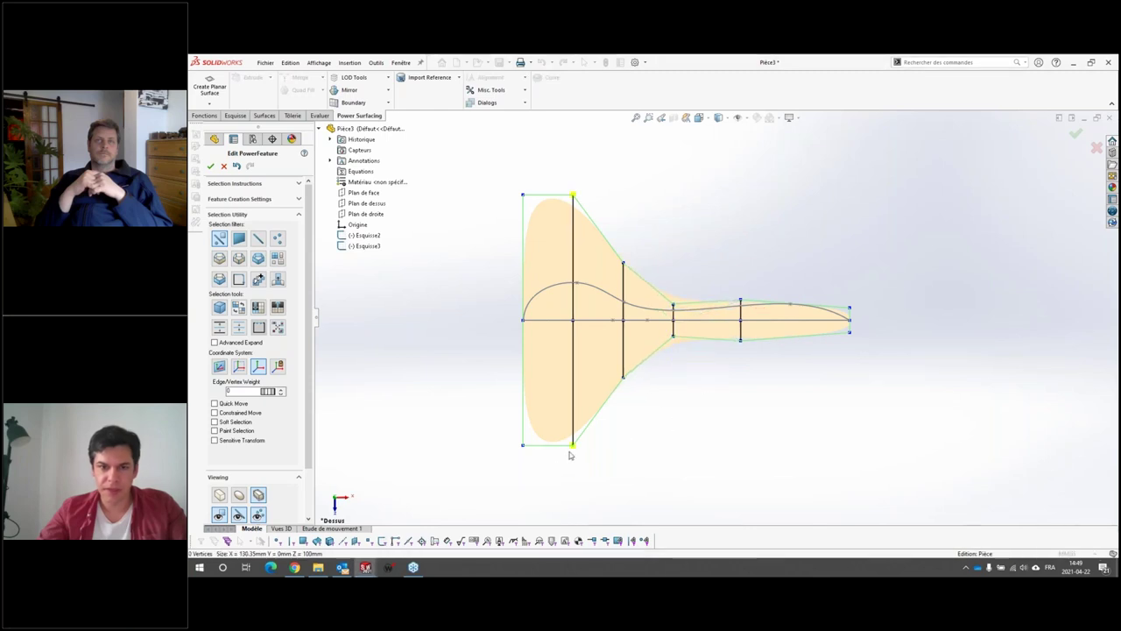
{"action": "left_click", "coordinate": [547, 445]}
{"action": "left_click_drag", "start_coordinate": [549, 462], "coordinate": [537, 377]}
{"action": "left_click", "coordinate": [654, 472]}
{"action": "left_click", "coordinate": [623, 377]}
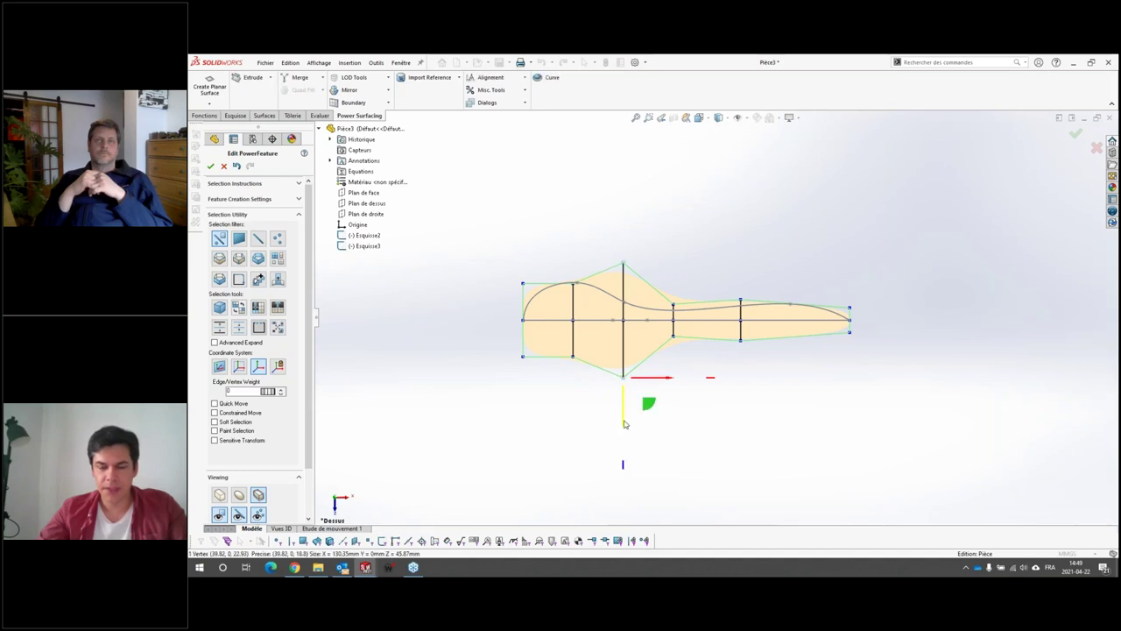
{"action": "left_click_drag", "start_coordinate": [625, 424], "coordinate": [619, 385]}
{"action": "left_click", "coordinate": [822, 373]}
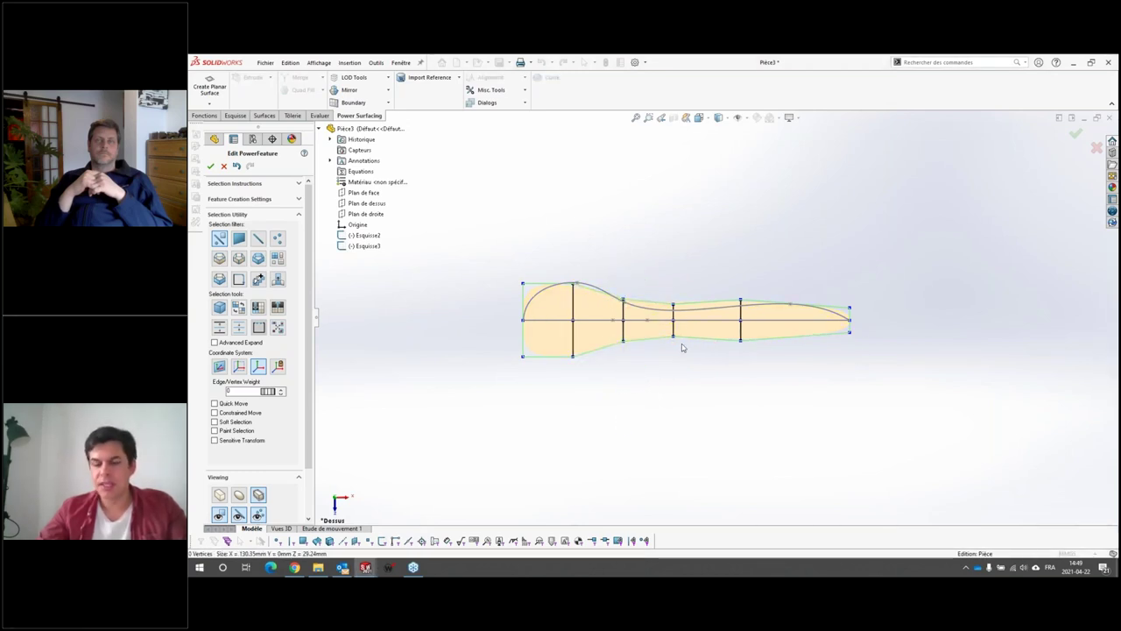
In the front view, lower the cross edge vertices nearest the origin end about 7.6 mm toward the style spline's dip.
{"action": "key", "text": "shift+Up"}
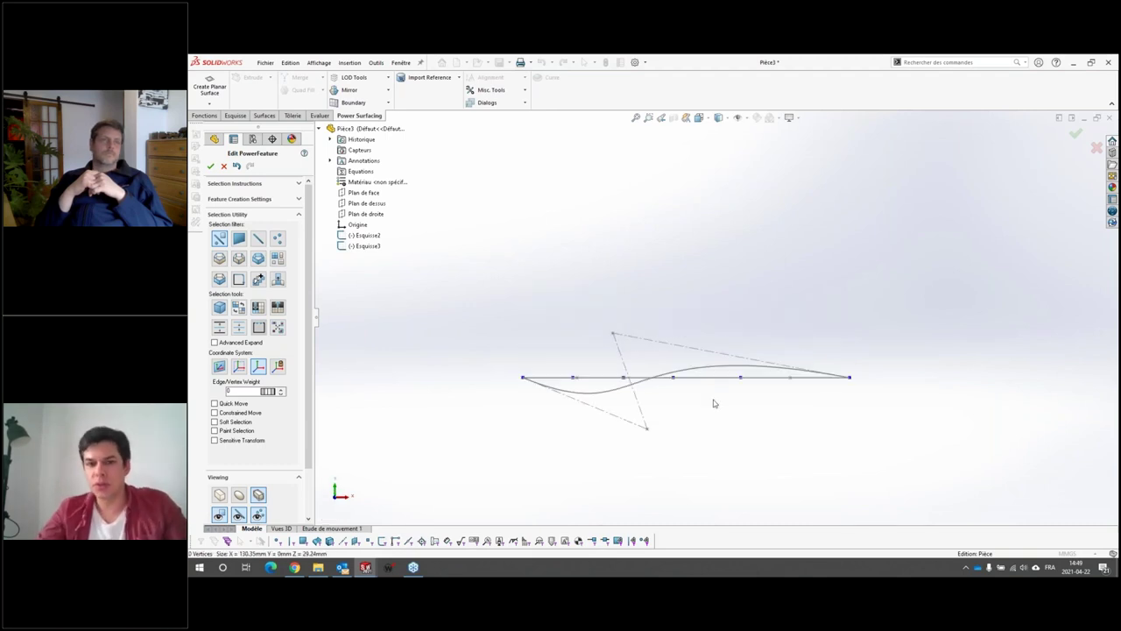
{"action": "scroll", "coordinate": [708, 404], "scroll_direction": "down", "scroll_amount": 3}
{"action": "scroll", "coordinate": [633, 376], "scroll_direction": "up", "scroll_amount": 2}
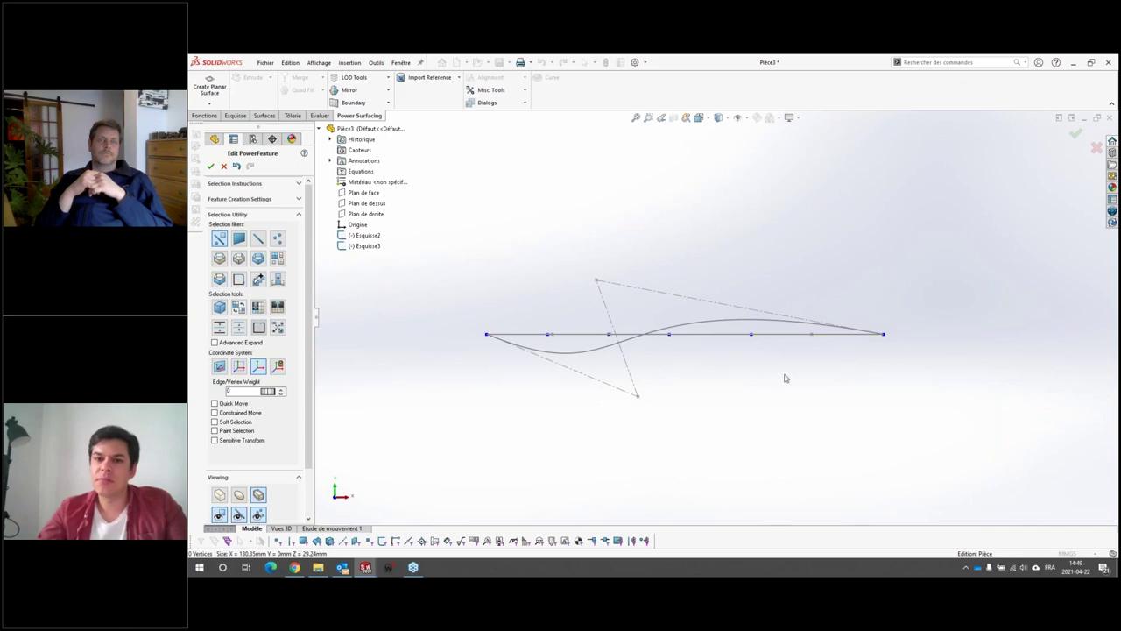
{"action": "left_click_drag", "start_coordinate": [511, 272], "coordinate": [564, 378]}
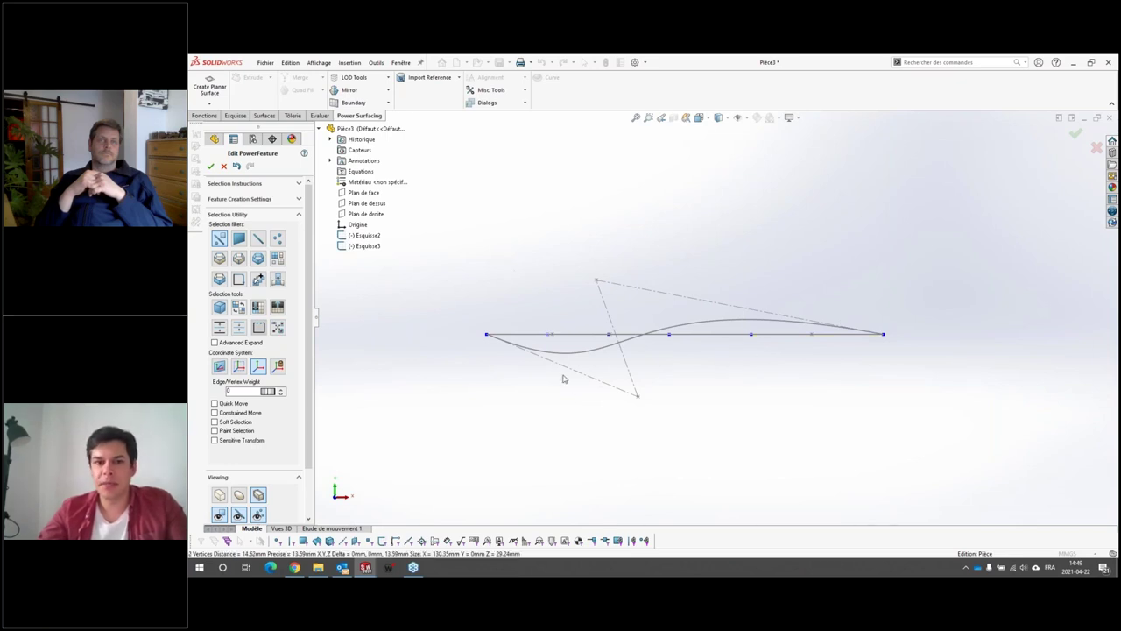
{"action": "left_click_drag", "start_coordinate": [549, 306], "coordinate": [548, 328]}
Move the remaining cross edges vertically along the style spline, to about -4.3 mm at X 40 mm, 4.1 mm at X 60 mm, and above the line at X 87 mm.
{"action": "left_click", "coordinate": [609, 334]}
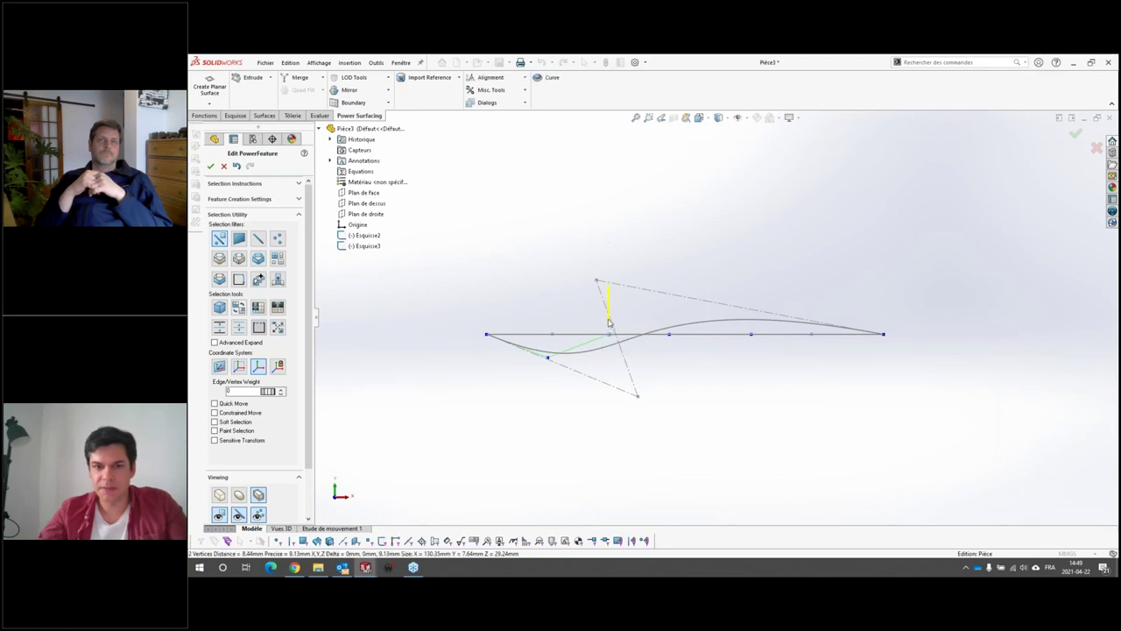
{"action": "left_click_drag", "start_coordinate": [608, 303], "coordinate": [608, 316]}
{"action": "left_click_drag", "start_coordinate": [678, 349], "coordinate": [671, 300]}
{"action": "left_click_drag", "start_coordinate": [741, 310], "coordinate": [751, 282]}
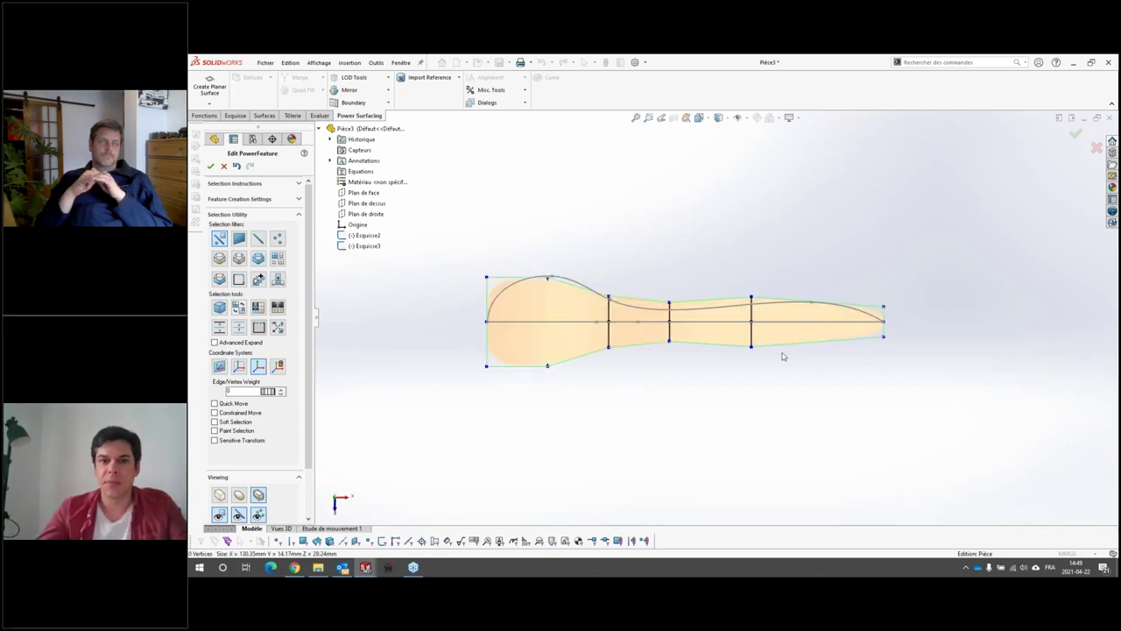
In the top view, round the wide end by moving its corner vertices inward and widening the adjacent cross edge to about 35 mm overall.
{"action": "scroll", "coordinate": [604, 272], "scroll_direction": "down", "scroll_amount": 3}
{"action": "left_click", "coordinate": [388, 268]}
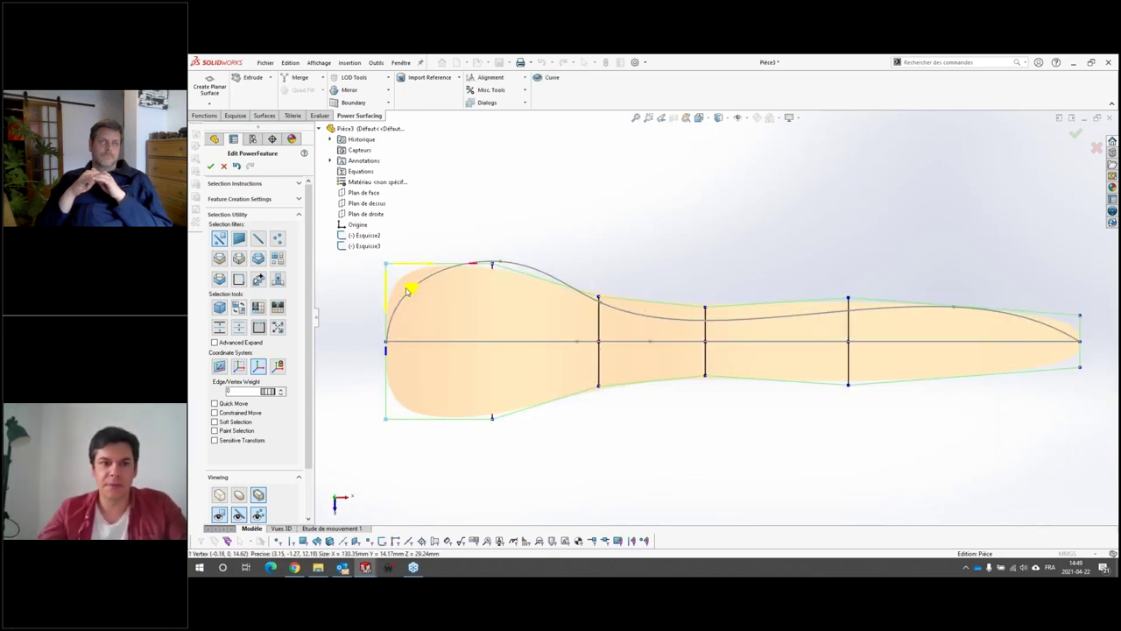
{"action": "left_click_drag", "start_coordinate": [412, 290], "coordinate": [493, 258]}
{"action": "left_click", "coordinate": [492, 264]}
{"action": "key", "text": "Escape"}
Narrow the neck and handle cross edges to follow the guide spline in the smoothed display, and check the profile from the front.
{"action": "left_click", "coordinate": [599, 299]}
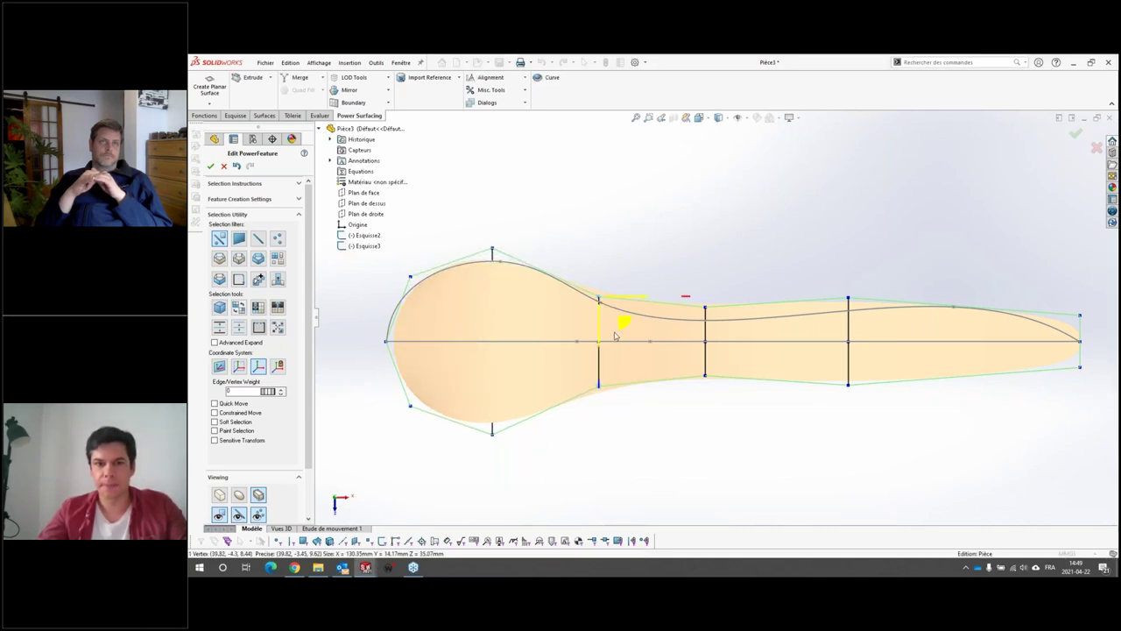
{"action": "left_click", "coordinate": [384, 419]}
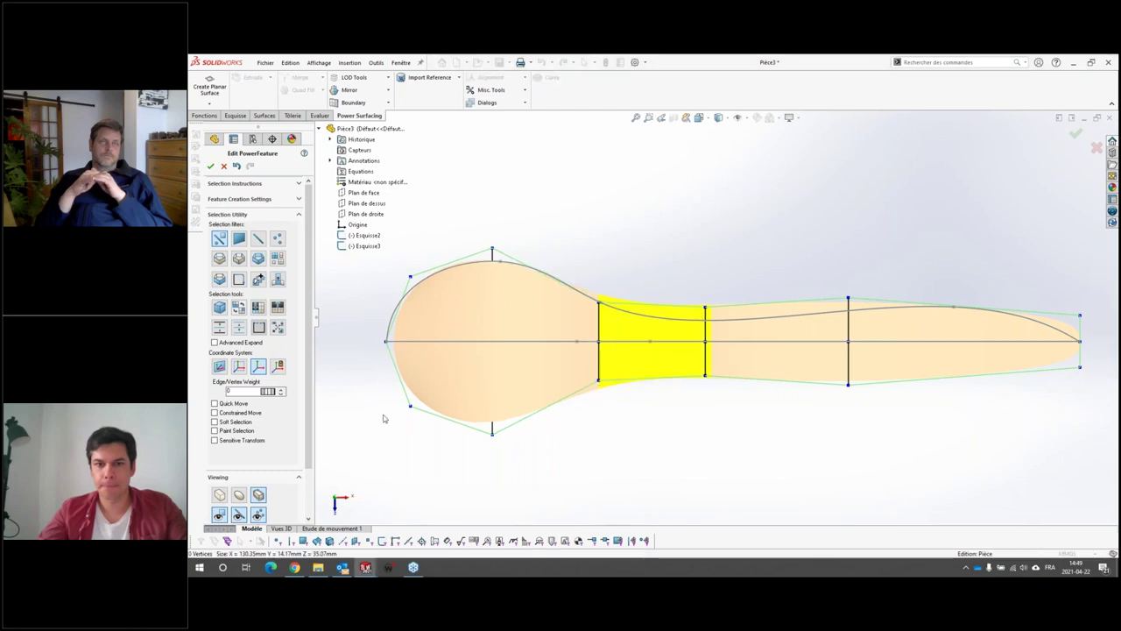
{"action": "left_click", "coordinate": [223, 496]}
{"action": "left_click", "coordinate": [710, 379]}
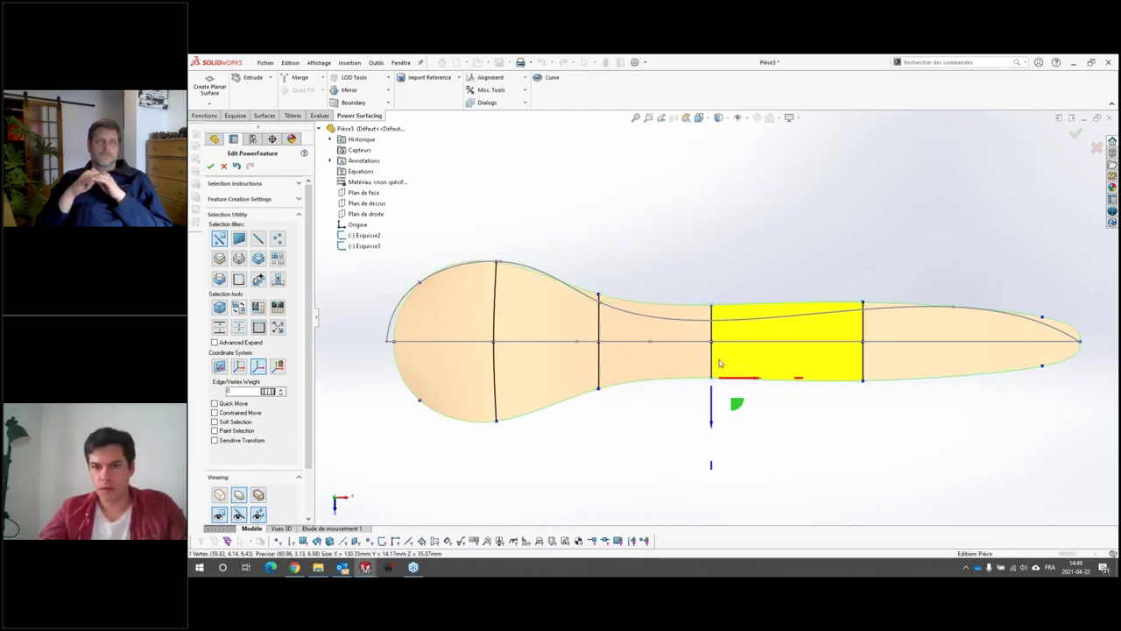
{"action": "left_click_drag", "start_coordinate": [710, 391], "coordinate": [710, 424]}
{"action": "left_click", "coordinate": [728, 297]}
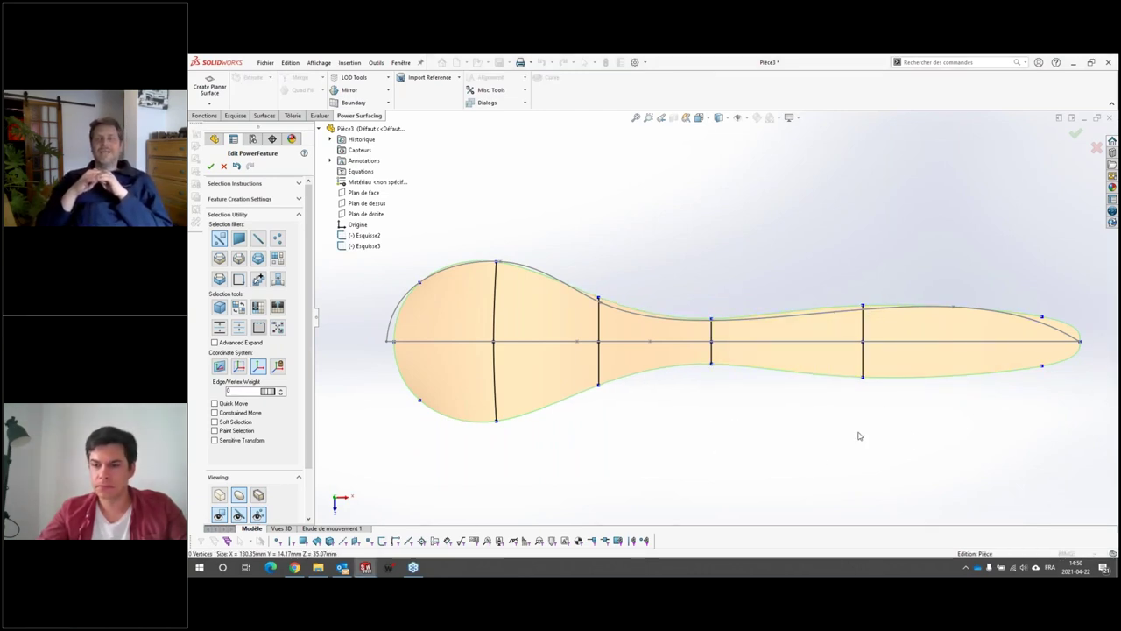
{"action": "key", "text": "ctrl+1"}
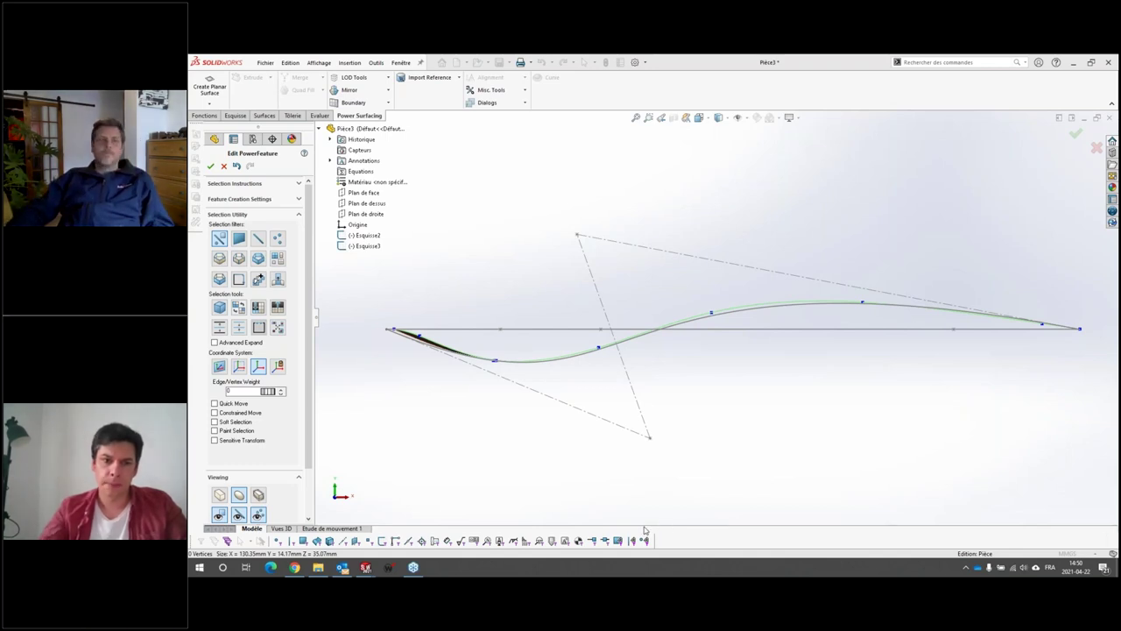
Switch to Chrome and show the Power Surfacing demo download page on npowersoftware.com.
{"action": "left_click", "coordinate": [298, 570]}
{"action": "left_click", "coordinate": [354, 79]}
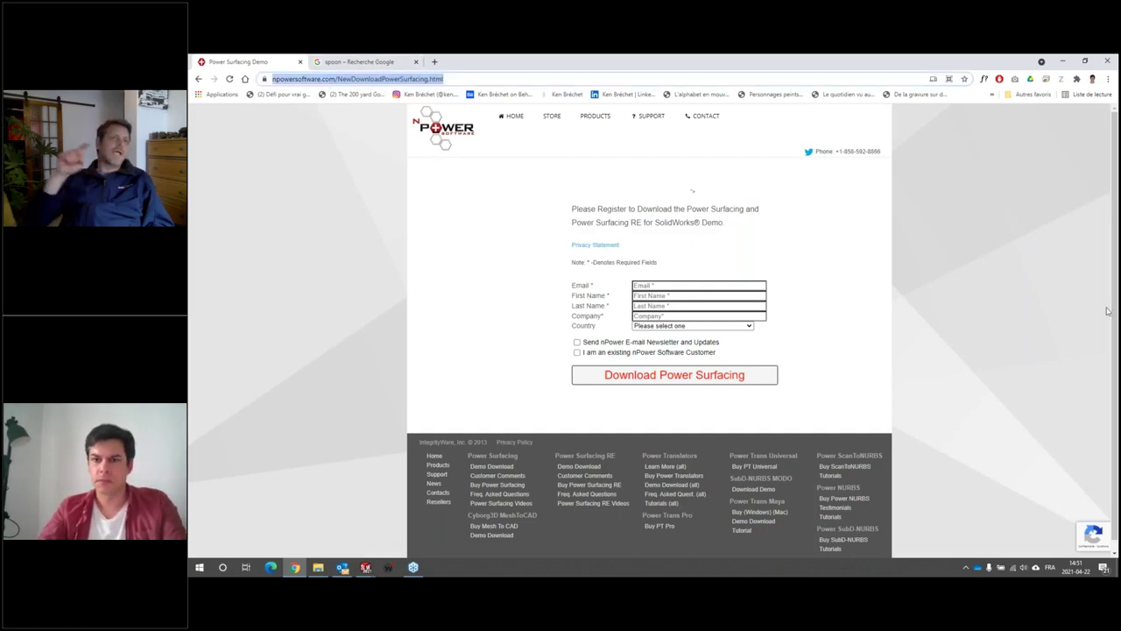
{"action": "left_click", "coordinate": [1012, 421]}
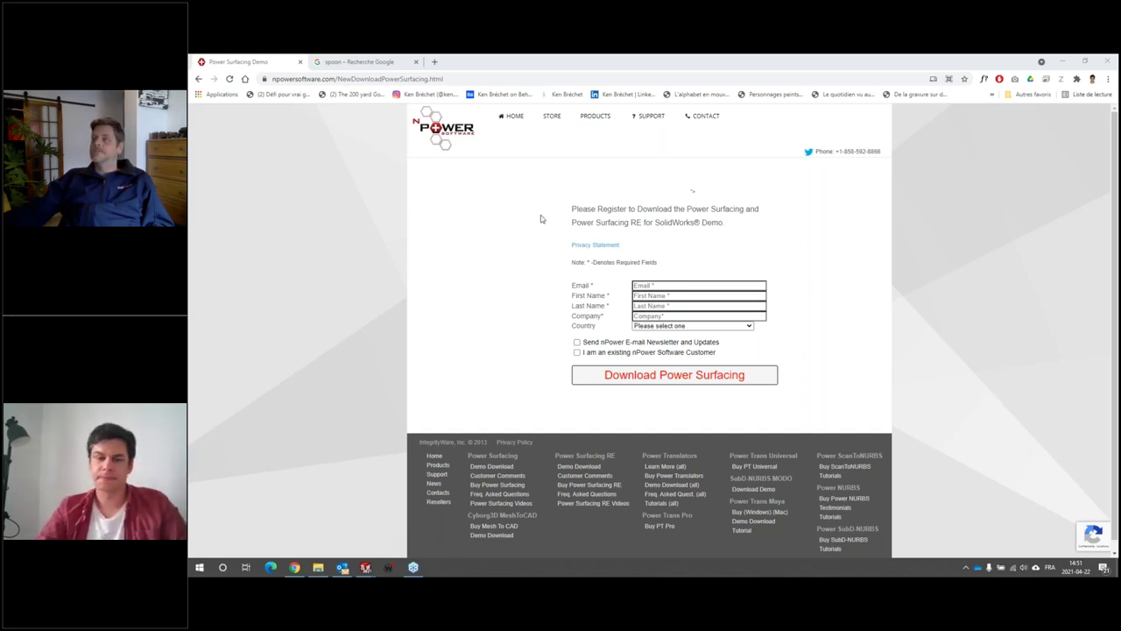
Switch back to the Pièce3 part in SOLIDWORKS and raise the centre vertex of the handle's wide cross edge to arch the handle.
{"action": "left_click", "coordinate": [351, 138]}
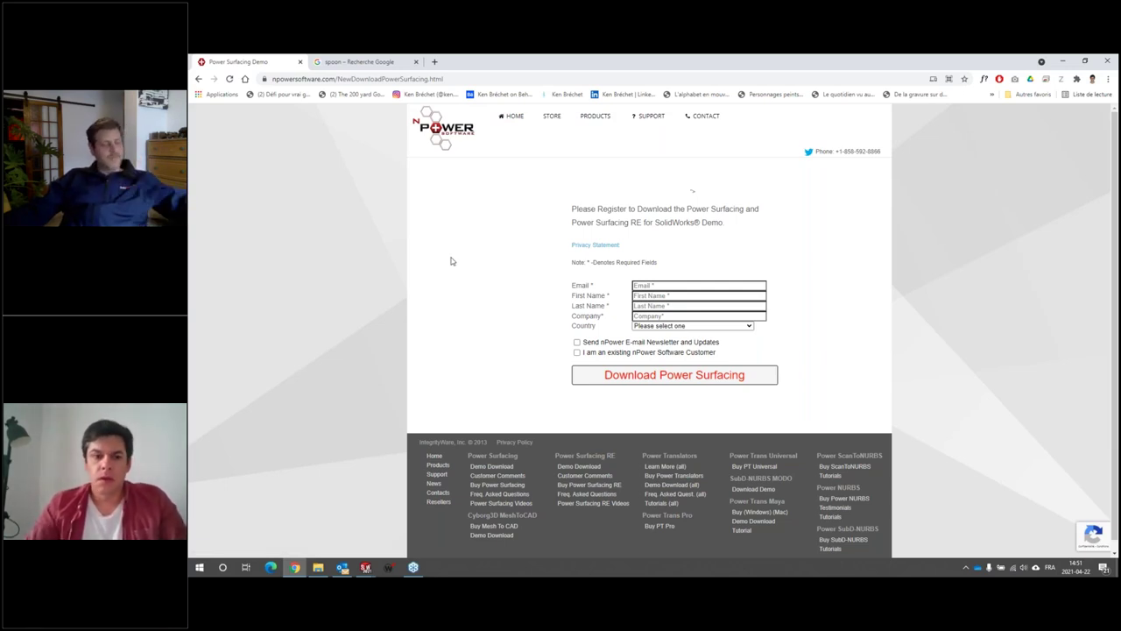
{"action": "left_click", "coordinate": [367, 568]}
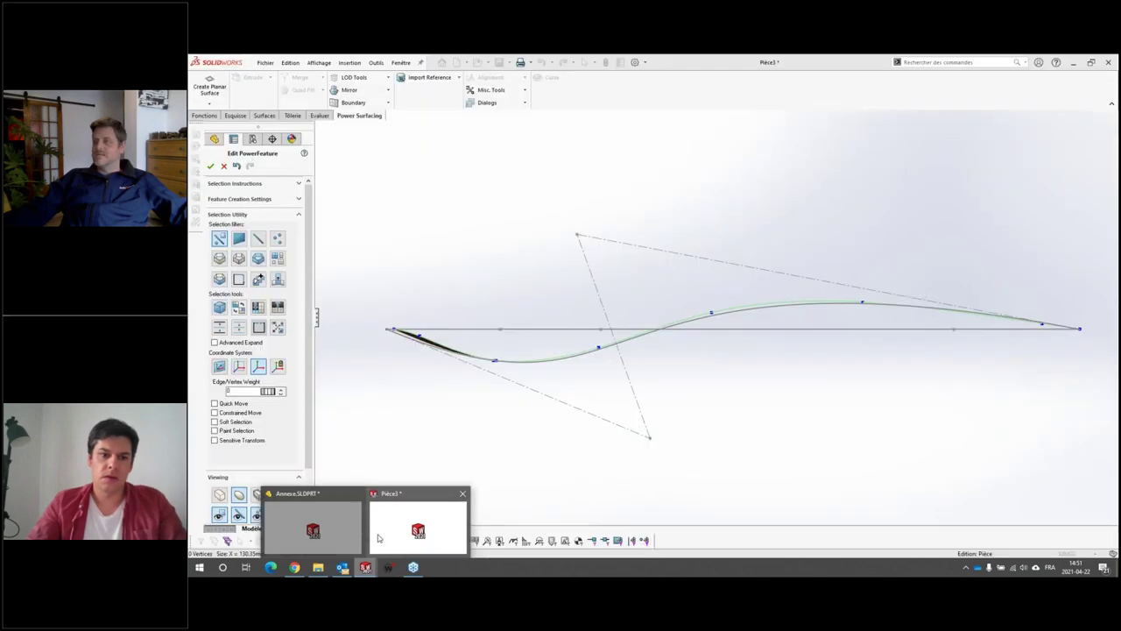
{"action": "left_click", "coordinate": [381, 538]}
{"action": "scroll", "coordinate": [714, 326], "scroll_direction": "up", "scroll_amount": 5}
{"action": "middle_click_drag", "start_coordinate": [736, 350], "coordinate": [743, 311]}
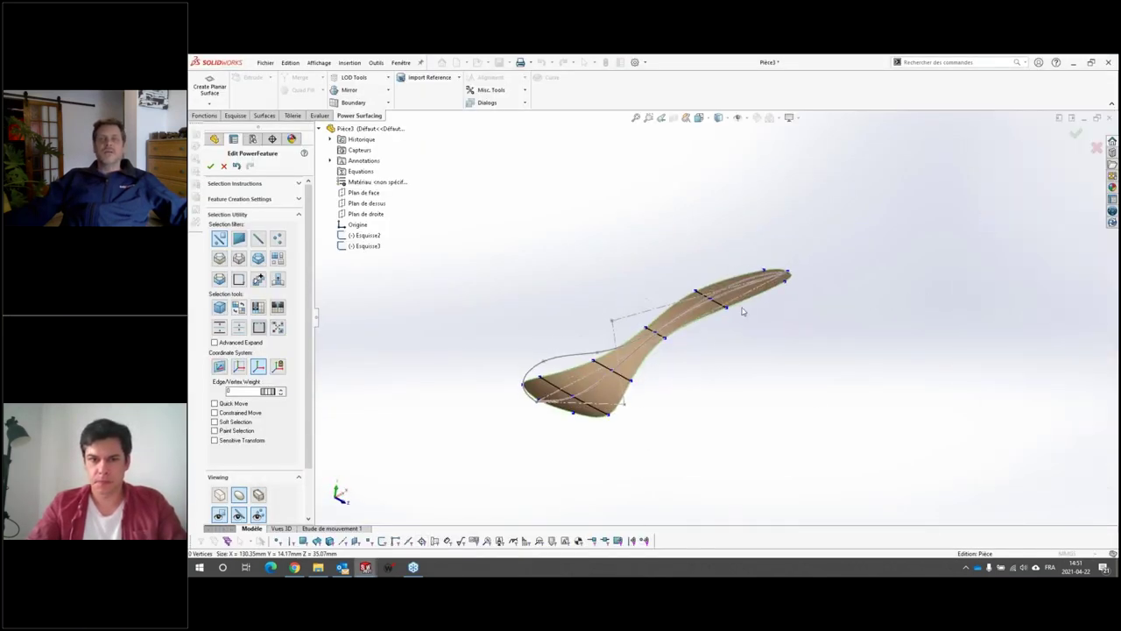
{"action": "left_click", "coordinate": [710, 300]}
{"action": "left_click_drag", "start_coordinate": [713, 282], "coordinate": [714, 269]}
{"action": "left_click", "coordinate": [724, 378]}
{"action": "middle_click_drag", "start_coordinate": [724, 378], "coordinate": [700, 380]}
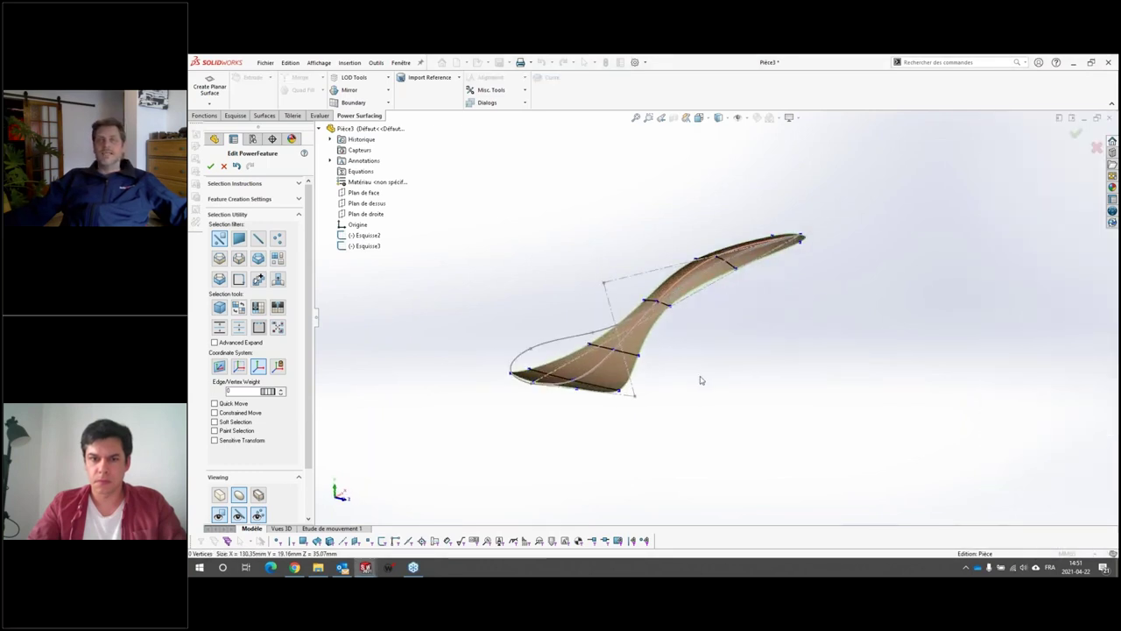
Raise the rim vertices of the bowl's two cross edges to give the bowl a concave shape.
{"action": "scroll", "coordinate": [700, 382], "scroll_direction": "down", "scroll_amount": 2}
{"action": "left_click", "coordinate": [585, 392]}
{"action": "left_click_drag", "start_coordinate": [583, 348], "coordinate": [611, 299]}
{"action": "left_click", "coordinate": [612, 333]}
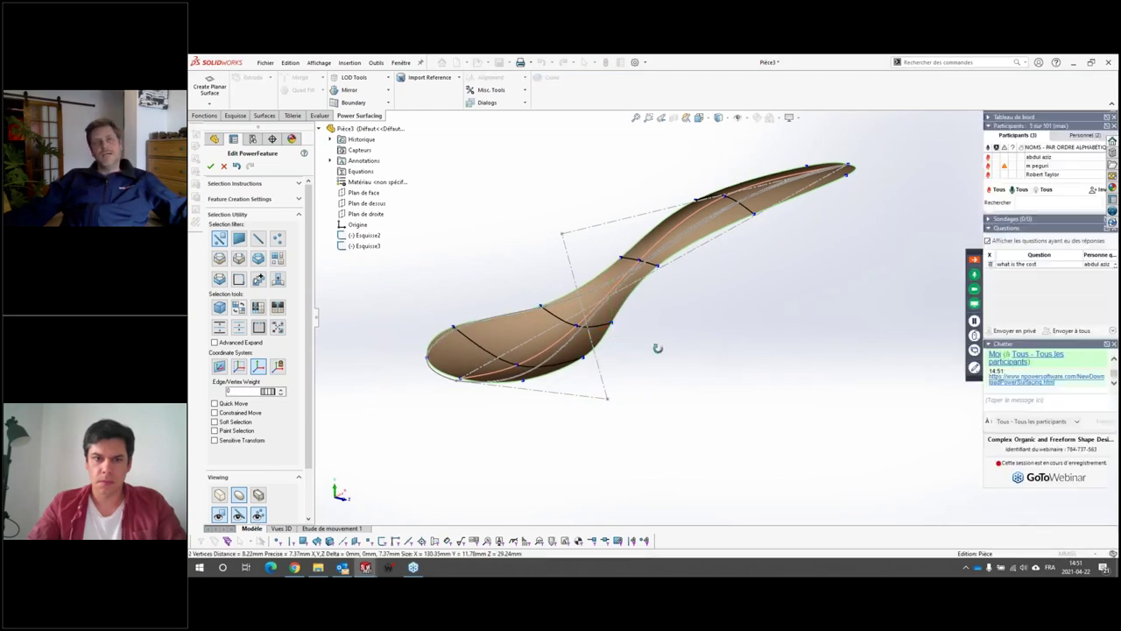
Lower the centre vertices of the bowl's two cross edges towards the guide spline, the one near X 20 mm to about Y -13 mm.
{"action": "middle_click_drag", "start_coordinate": [656, 345], "coordinate": [528, 359]}
{"action": "left_click", "coordinate": [516, 352]}
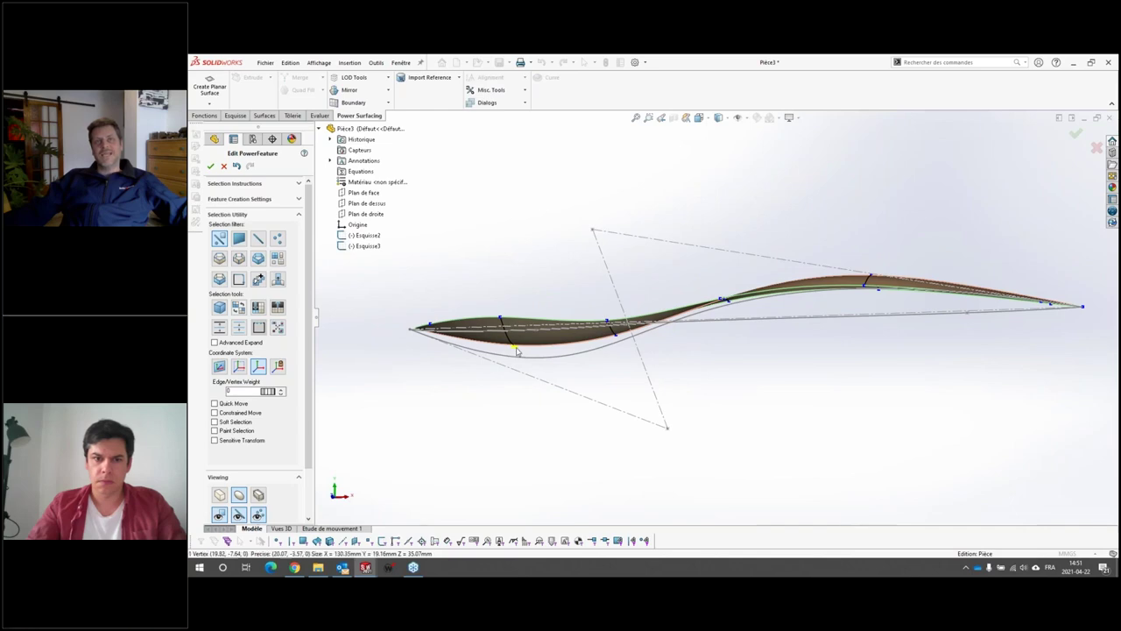
{"action": "left_click_drag", "start_coordinate": [515, 385], "coordinate": [516, 409]}
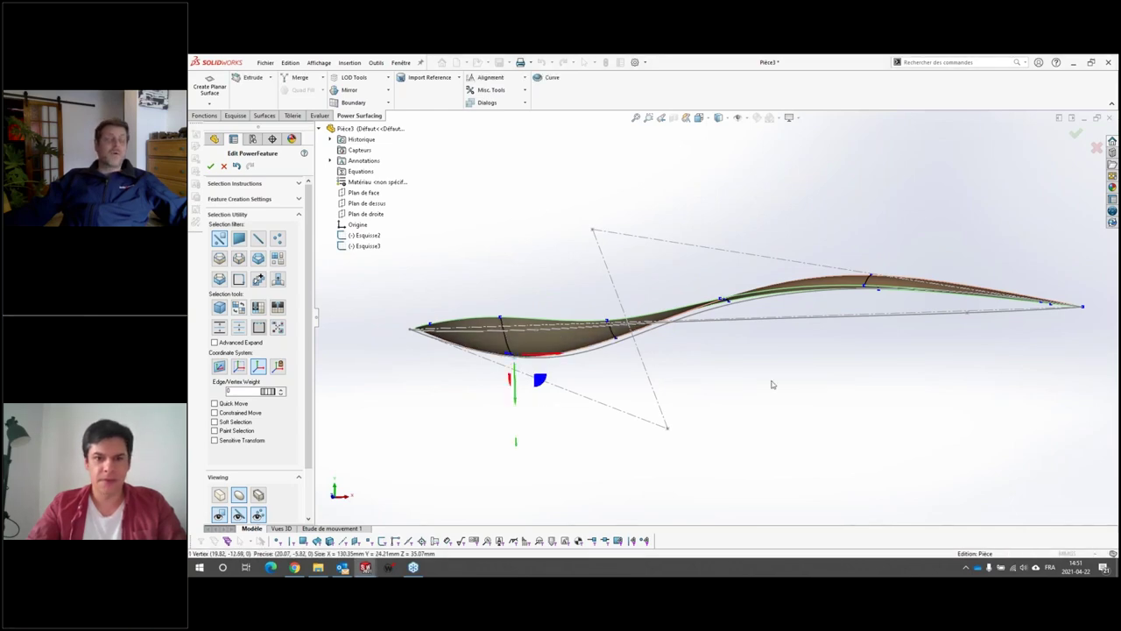
{"action": "left_click", "coordinate": [774, 384]}
{"action": "left_click", "coordinate": [612, 337]}
{"action": "left_click_drag", "start_coordinate": [619, 376], "coordinate": [618, 384]}
{"action": "left_click", "coordinate": [813, 371]}
Pull the centre vertex at the bowl's tip slightly outward along X towards the guide outline.
{"action": "scroll", "coordinate": [803, 344], "scroll_direction": "up", "scroll_amount": 1}
{"action": "middle_click_drag", "start_coordinate": [804, 344], "coordinate": [864, 388]}
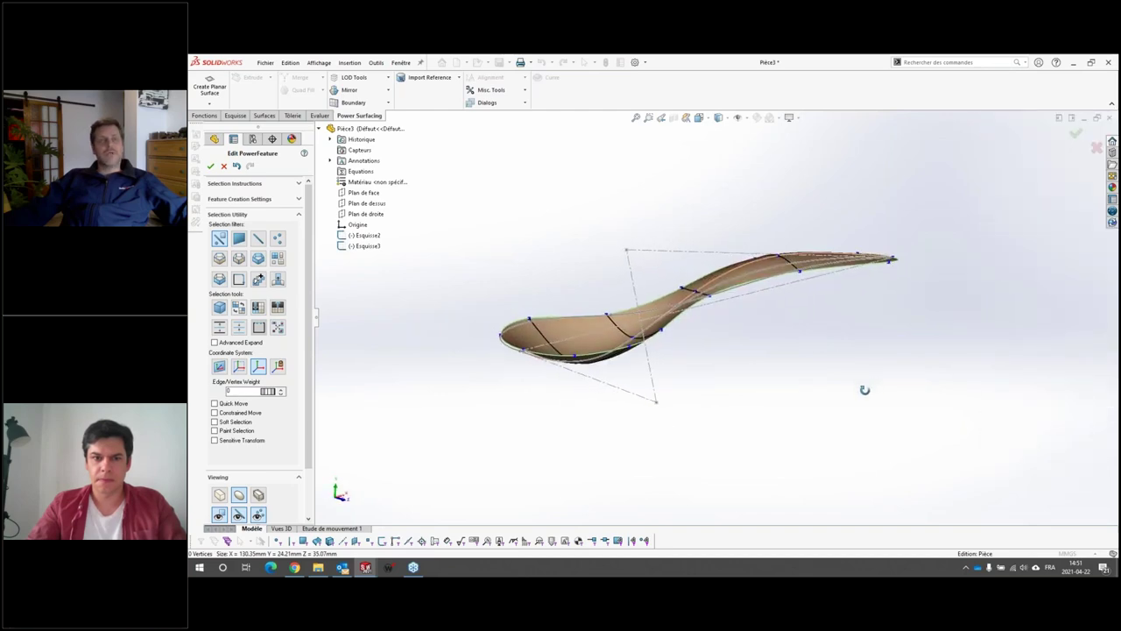
{"action": "scroll", "coordinate": [501, 385], "scroll_direction": "down", "scroll_amount": 5}
{"action": "left_click", "coordinate": [477, 373]}
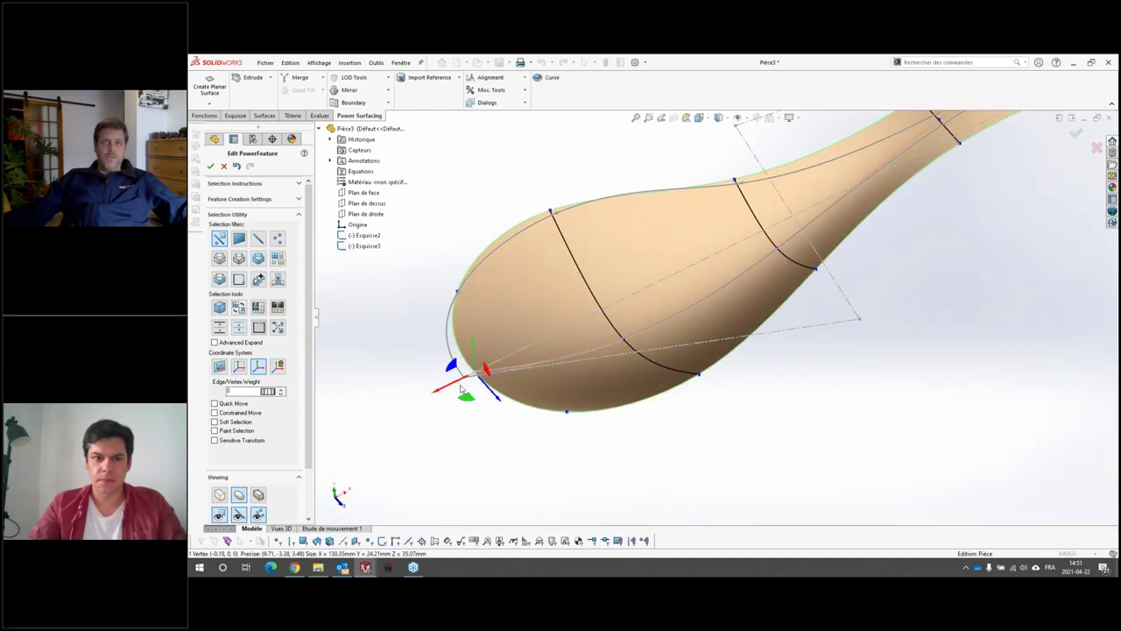
{"action": "left_click_drag", "start_coordinate": [437, 396], "coordinate": [424, 403]}
{"action": "mouse_move", "coordinate": [423, 403]}
{"action": "middle_mouse_down"}
{"action": "mouse_move", "coordinate": [856, 451]}
{"action": "mouse_move", "coordinate": [776, 351]}
{"action": "mouse_move", "coordinate": [780, 368]}
{"action": "mouse_move", "coordinate": [819, 250]}
{"action": "mouse_move", "coordinate": [806, 298]}
{"action": "mouse_move", "coordinate": [881, 307]}
{"action": "mouse_move", "coordinate": [715, 323]}
{"action": "mouse_move", "coordinate": [797, 282]}
{"action": "mouse_move", "coordinate": [824, 289]}
{"action": "mouse_move", "coordinate": [761, 325]}
{"action": "mouse_move", "coordinate": [833, 368]}
{"action": "mouse_move", "coordinate": [845, 346]}
{"action": "mouse_move", "coordinate": [867, 350]}
{"action": "mouse_move", "coordinate": [920, 394]}
{"action": "middle_mouse_up"}
Accept the PowerFeature edit to generate the spoon surface and view it from several angles.
{"action": "left_click", "coordinate": [210, 167]}
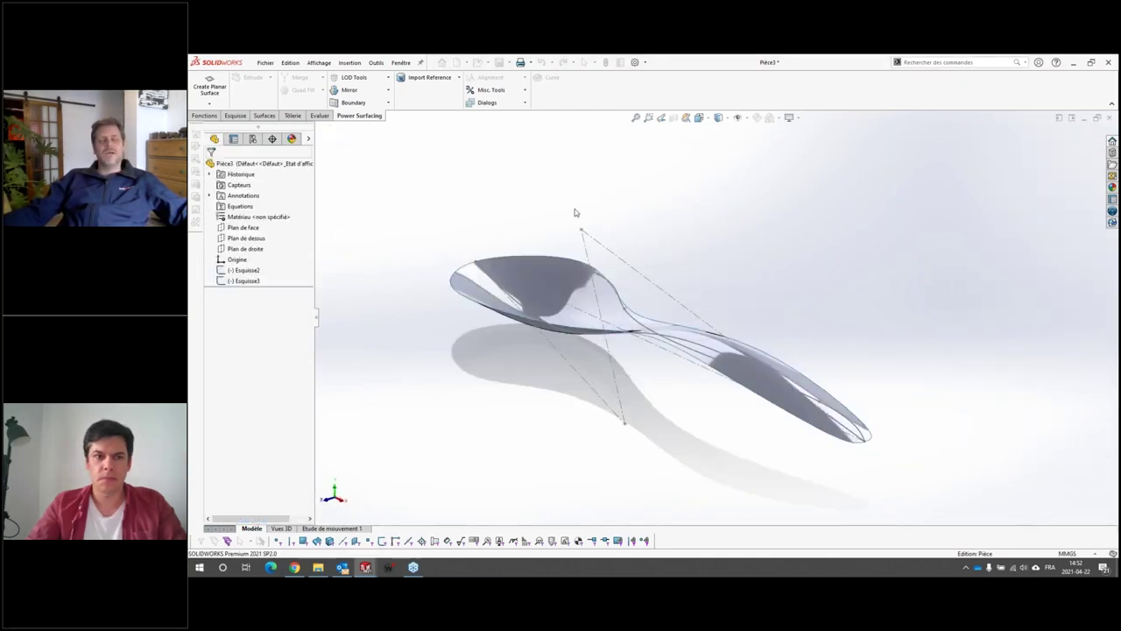
{"action": "scroll", "coordinate": [691, 321], "scroll_direction": "up", "scroll_amount": 1}
{"action": "middle_click_drag", "start_coordinate": [691, 320], "coordinate": [745, 360]}
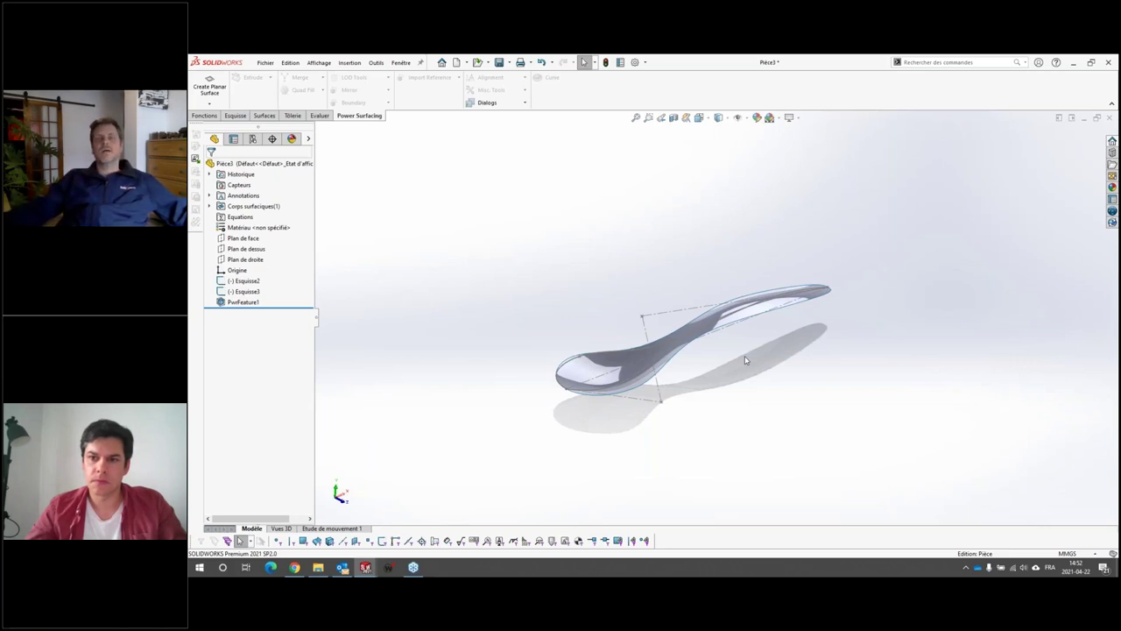
{"action": "scroll", "coordinate": [798, 393], "scroll_direction": "down", "scroll_amount": 3}
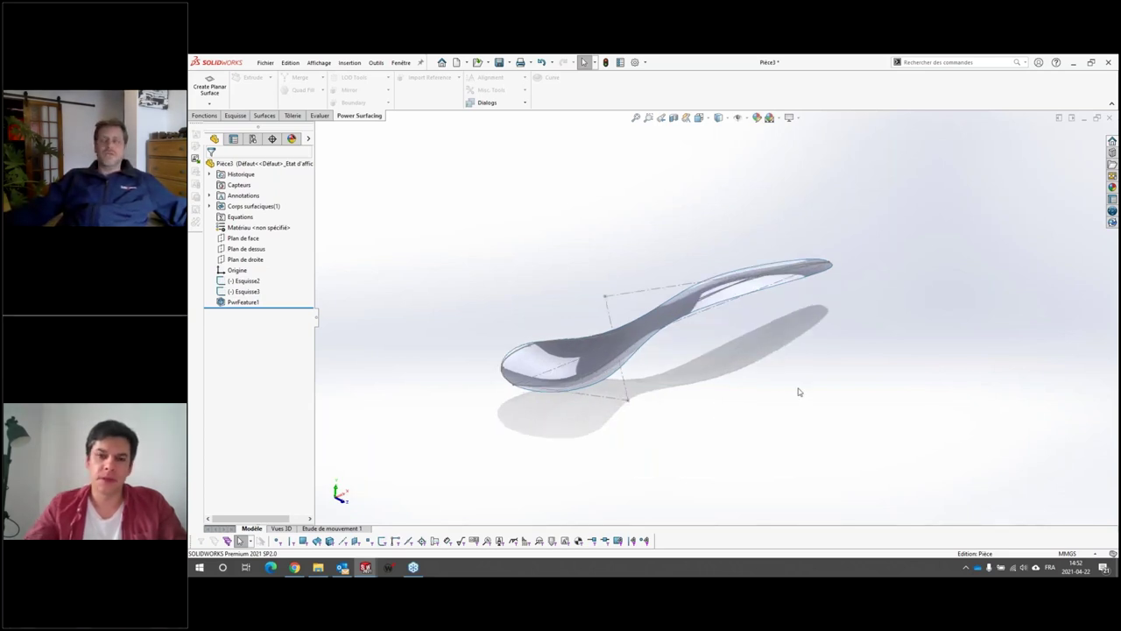